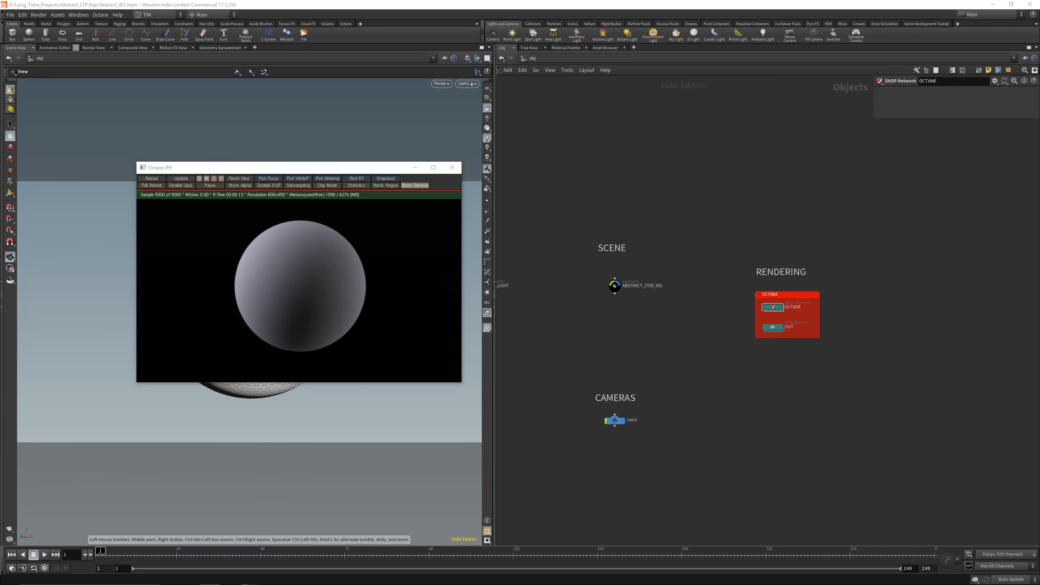
- Switch to the browser and review the OctaneRender 2019.1 for Houdini Beta forum topic, including its download links, release notes and replies
drag(0, 115, 584, 104)
click(369, 161)
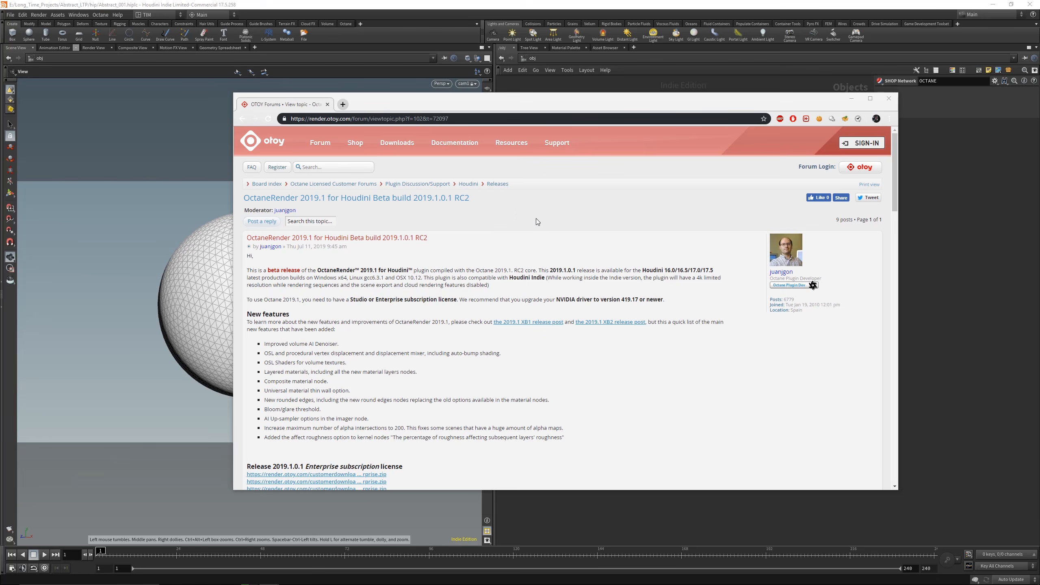
scroll(590, 280, down, 15)
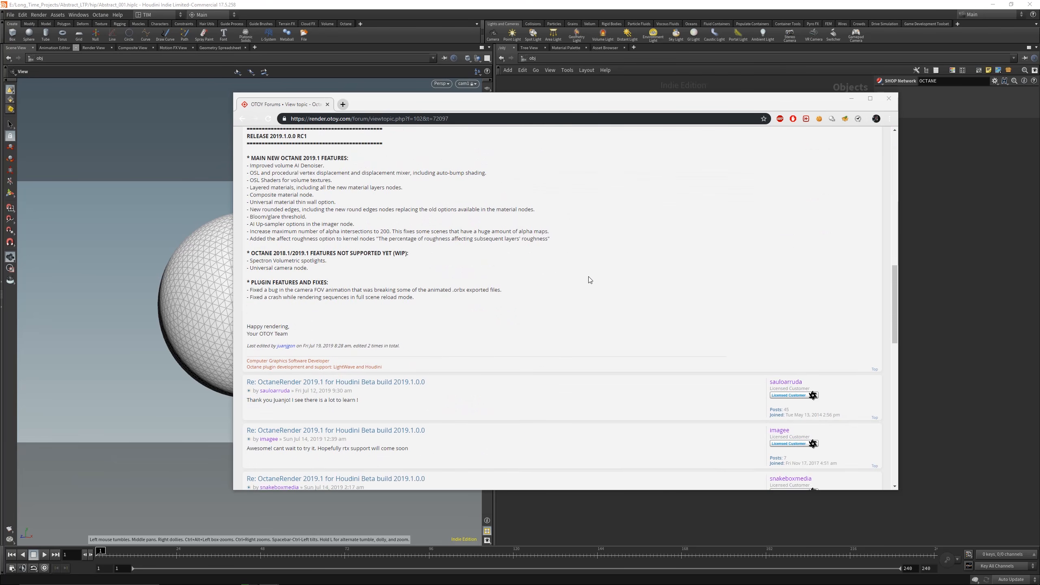
scroll(589, 280, down, 10)
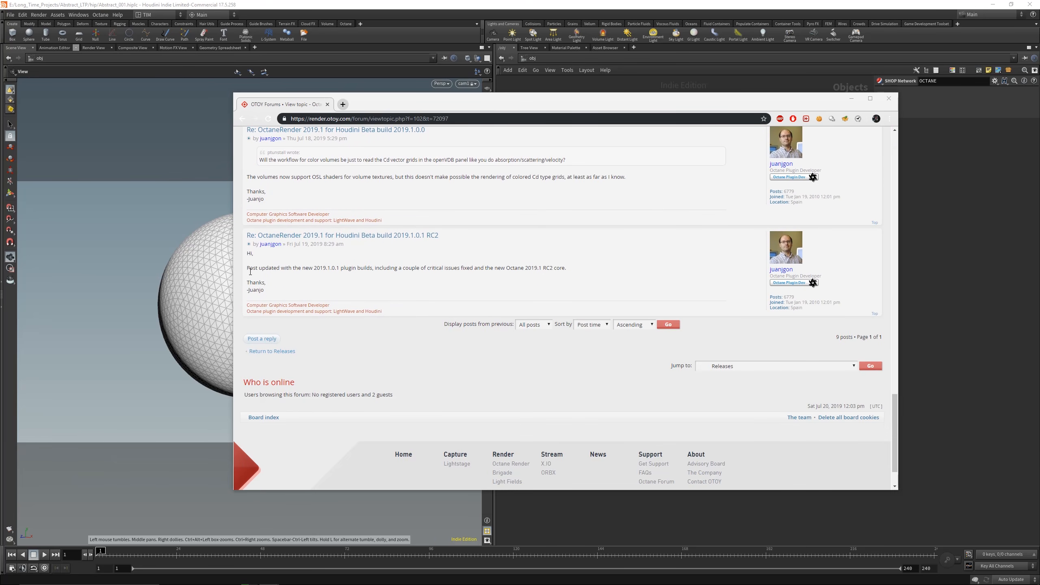
scroll(251, 271, up, 2)
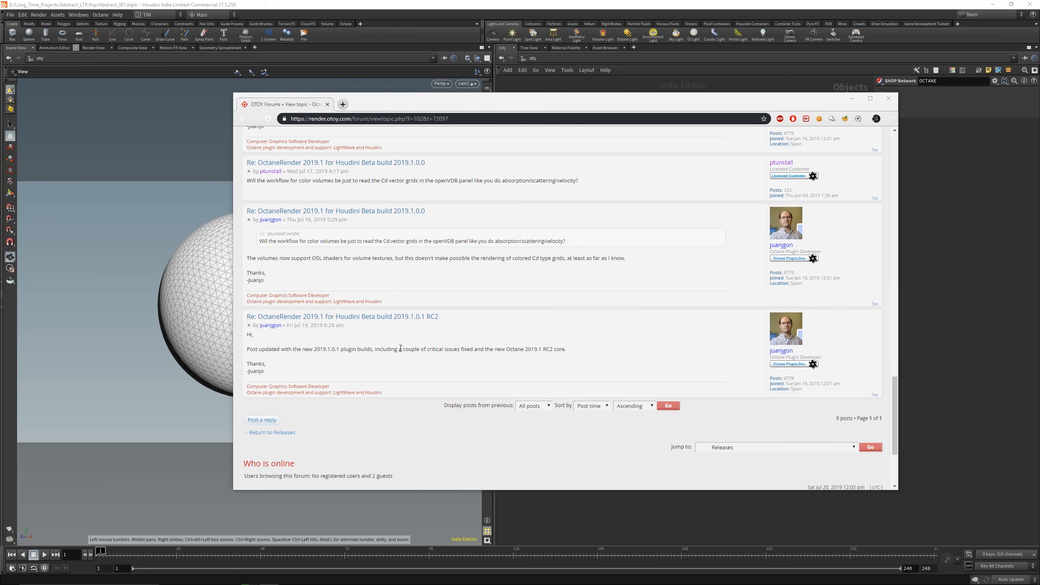
scroll(400, 347, up, 10)
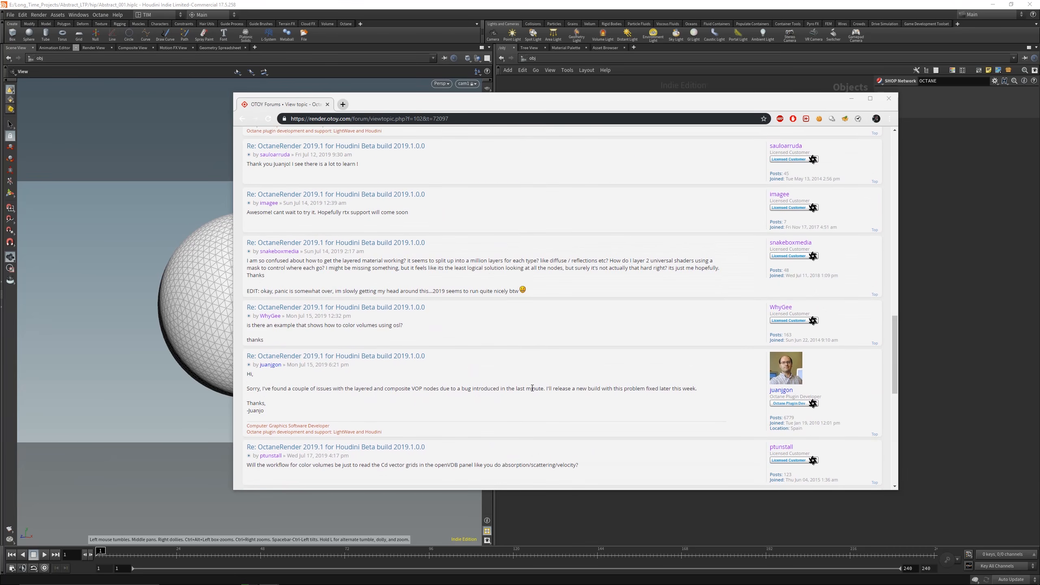
scroll(537, 391, down, 10)
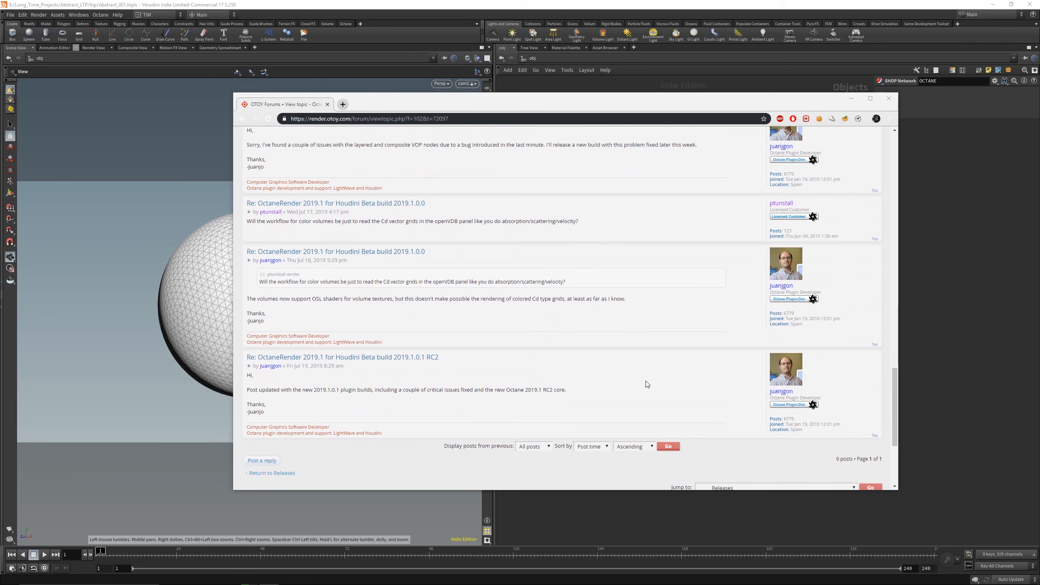
scroll(637, 382, up, 7)
scroll(636, 382, up, 15)
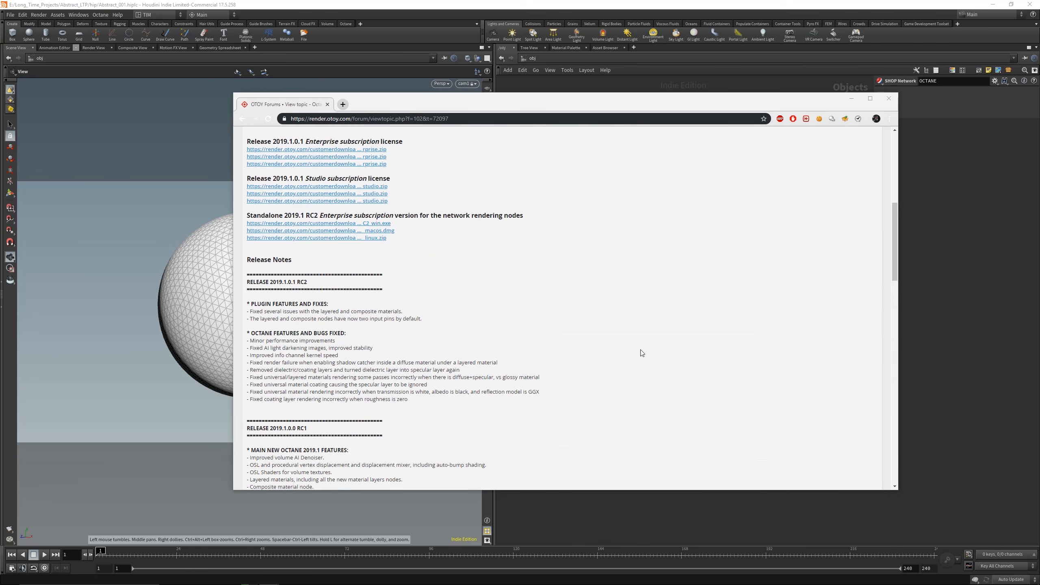
scroll(676, 360, up, 8)
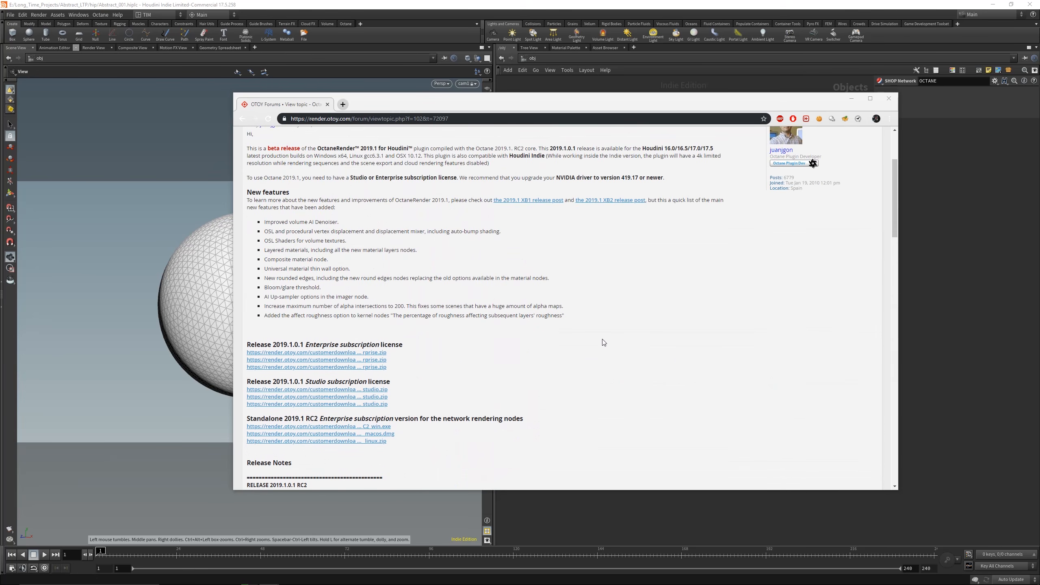
scroll(570, 325, down, 4)
scroll(548, 322, up, 4)
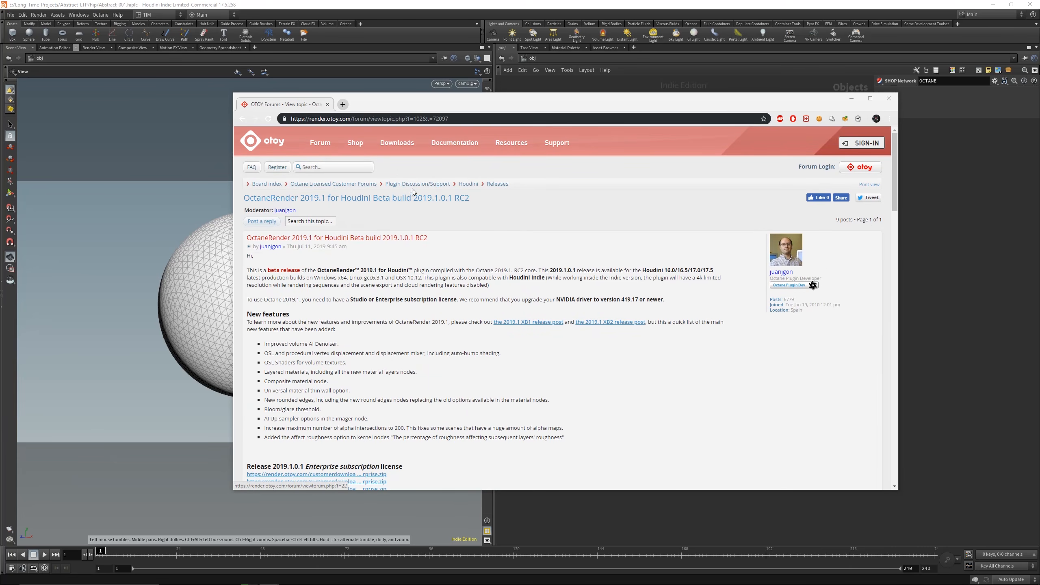
- Browse from the Octane Licensed Customer Forums to the Houdini Releases subforum and open the OctaneRender 2019.1.0.1 RC2 topic
click(356, 192)
click(346, 183)
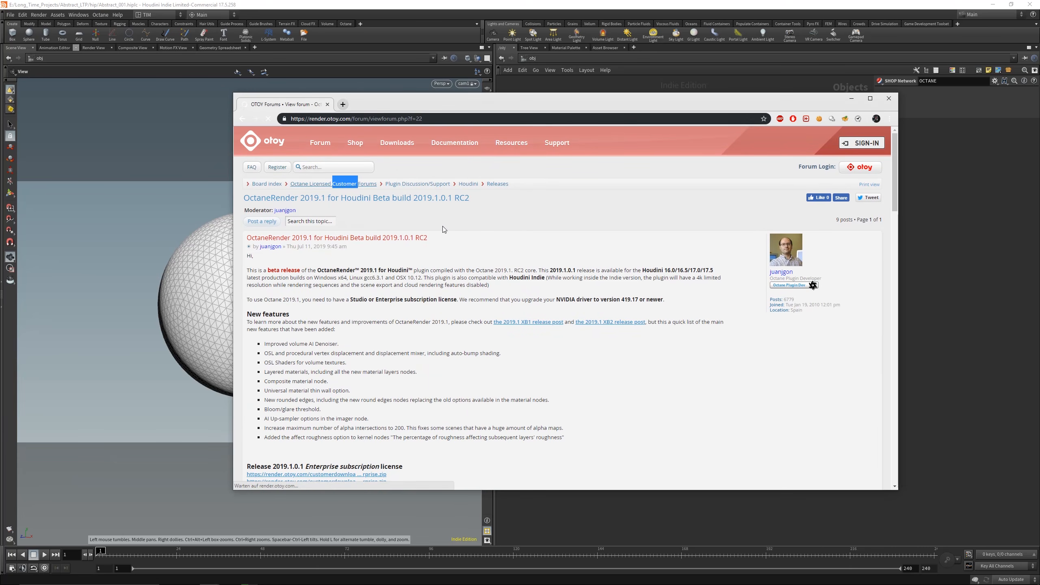
scroll(451, 245, down, 5)
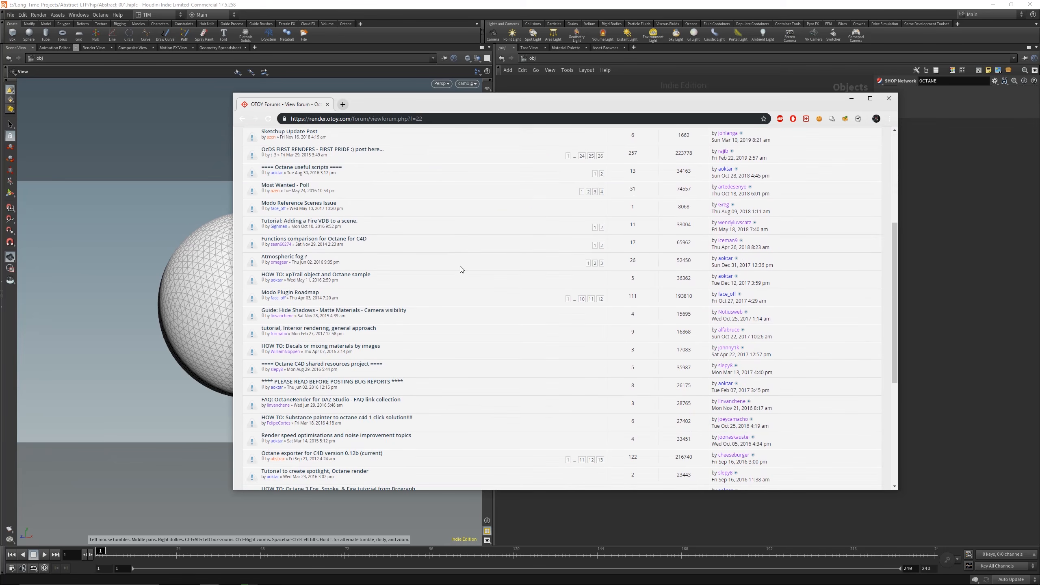
scroll(460, 273, up, 3)
scroll(460, 274, down, 8)
scroll(460, 274, up, 15)
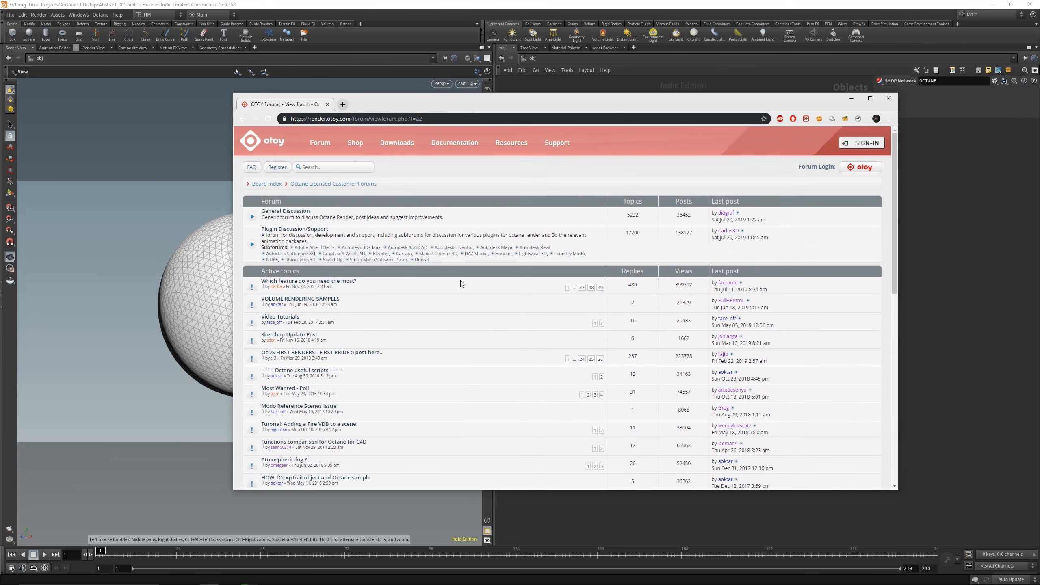
click(497, 254)
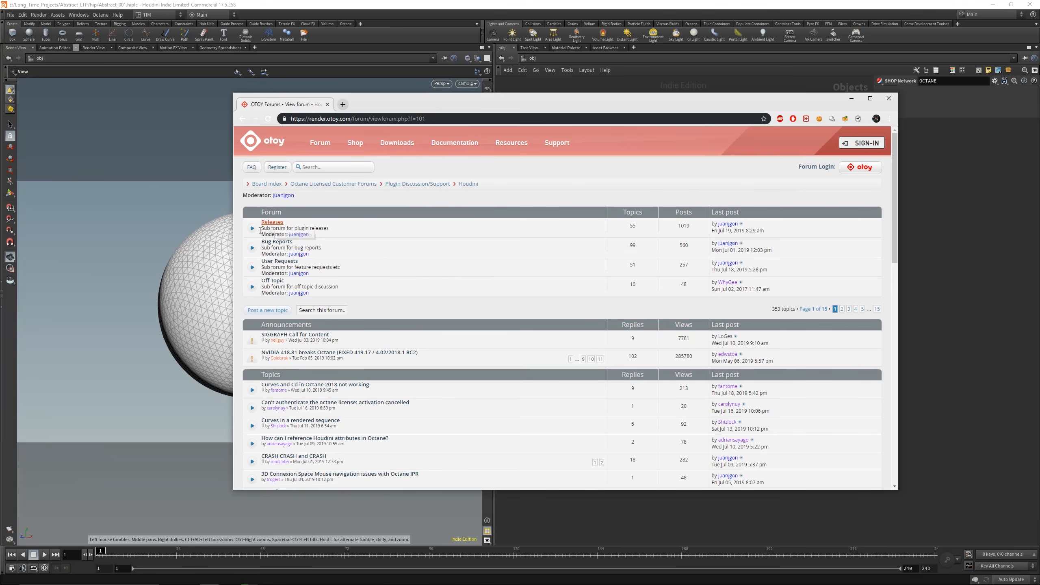
click(272, 222)
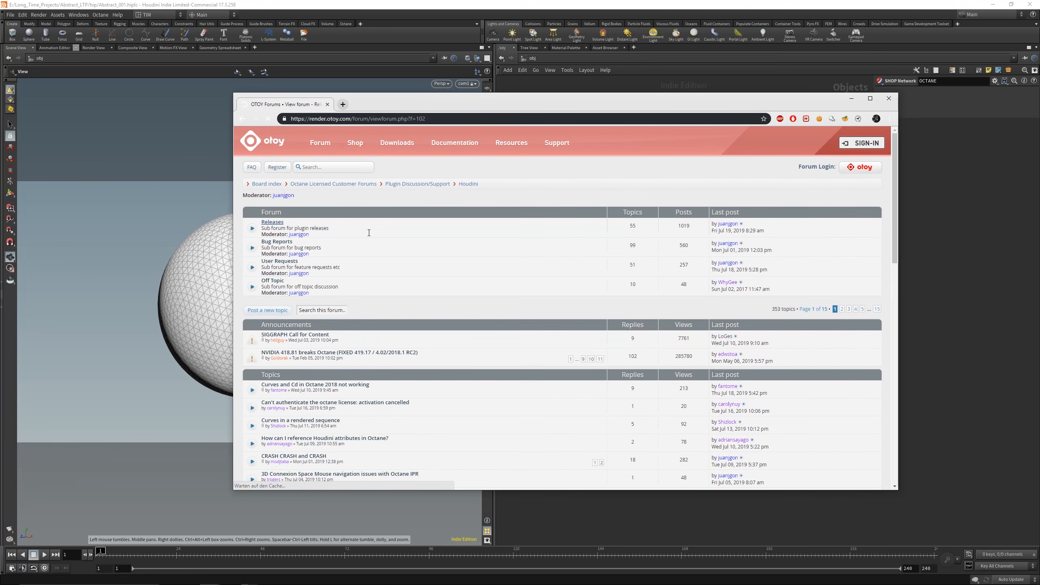
click(348, 233)
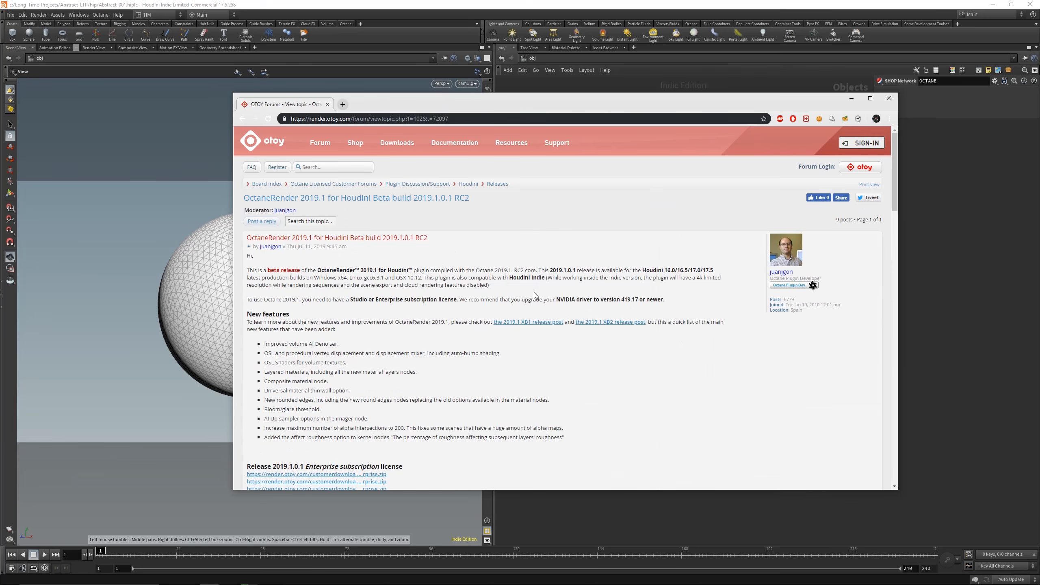
- Examine the 2019.1 release notes, highlighting the entries on layered materials, the AI Up-sampler and the universal material thin wall option
scroll(437, 314, down, 4)
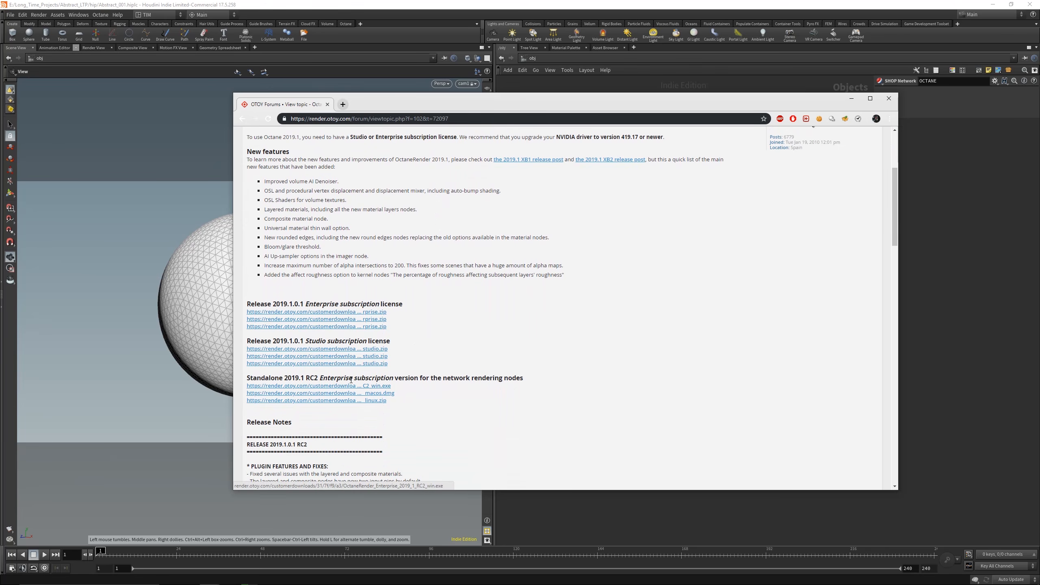
scroll(361, 388, up, 2)
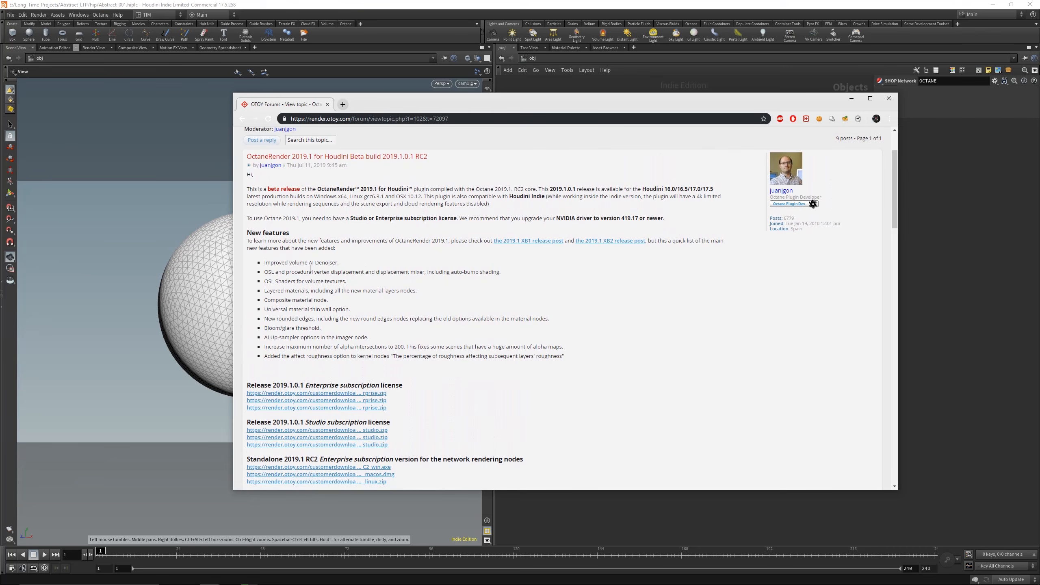
scroll(310, 268, down, 6)
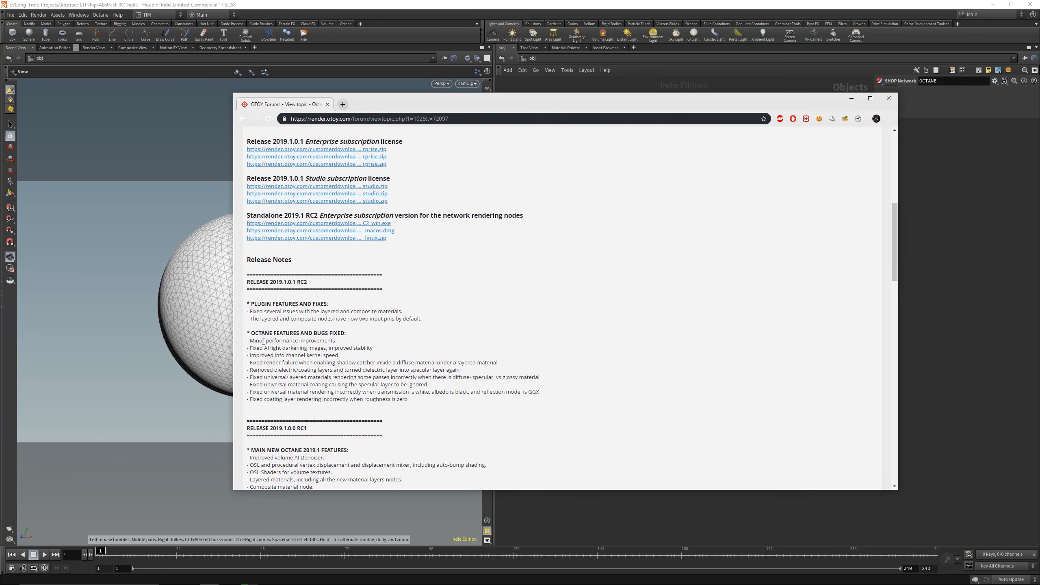
scroll(414, 335, down, 2)
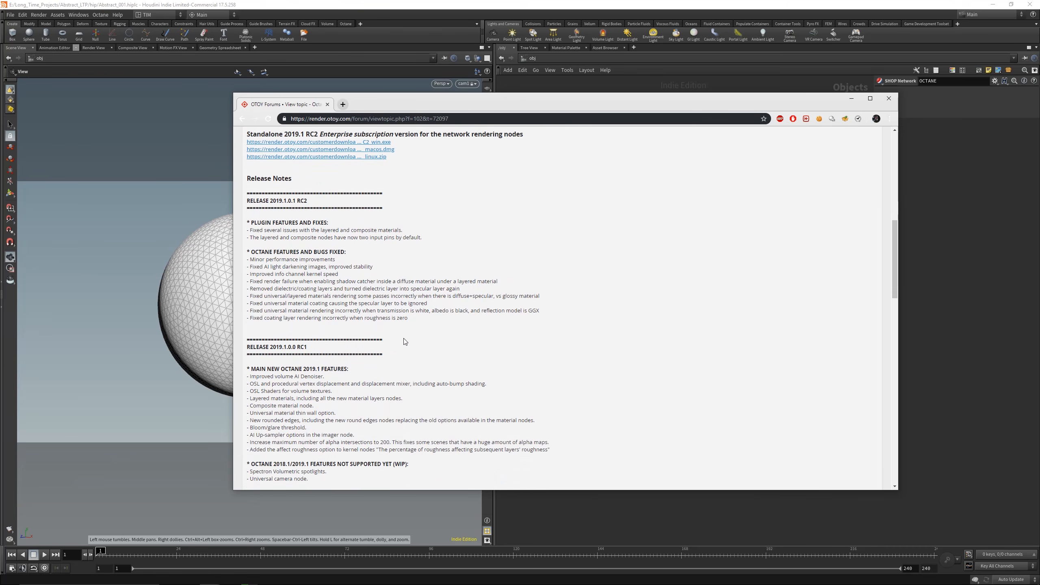
scroll(348, 377, down, 1)
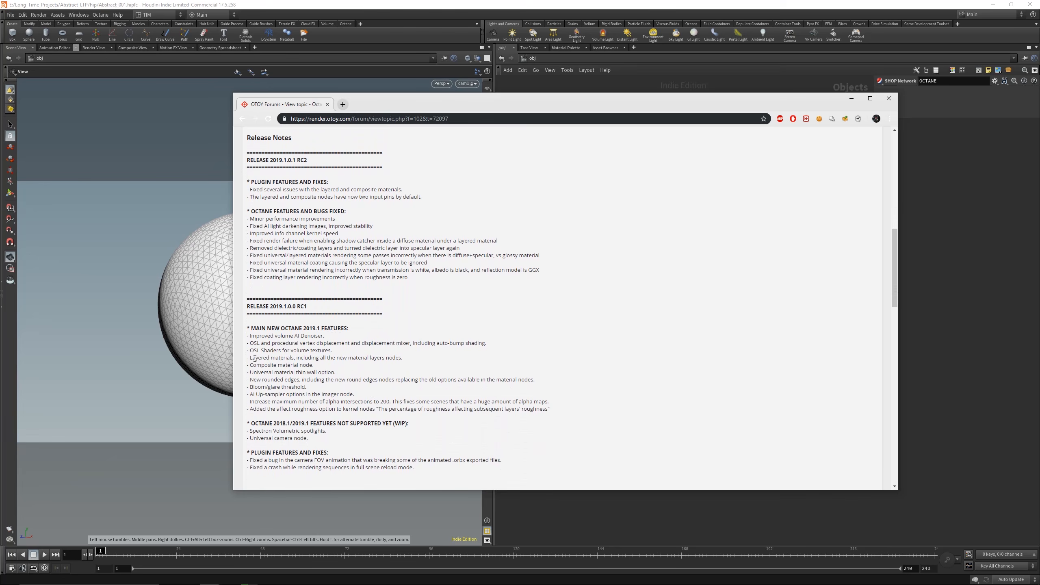
drag(249, 357, 410, 359)
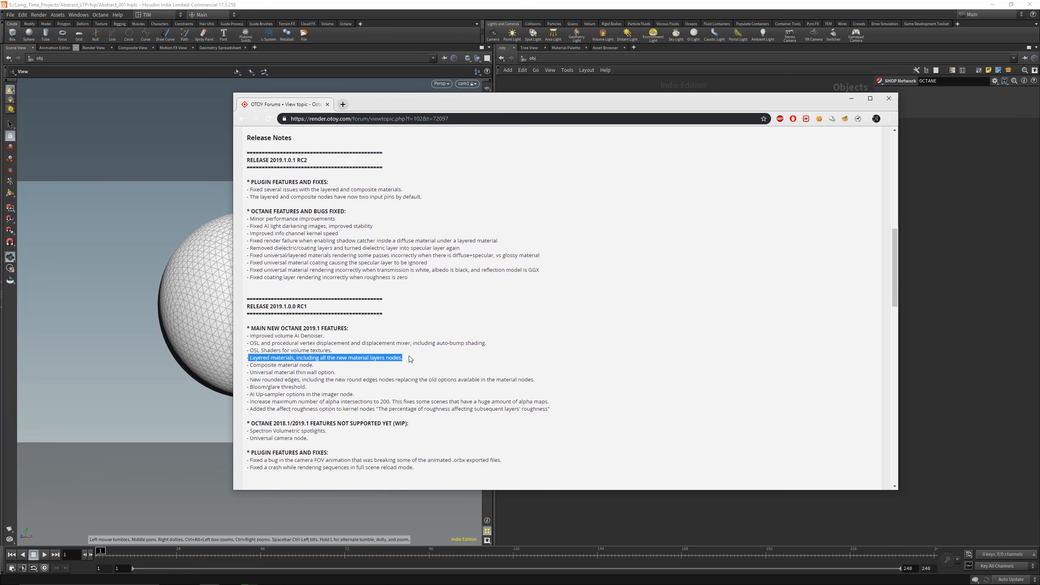
drag(249, 394, 352, 394)
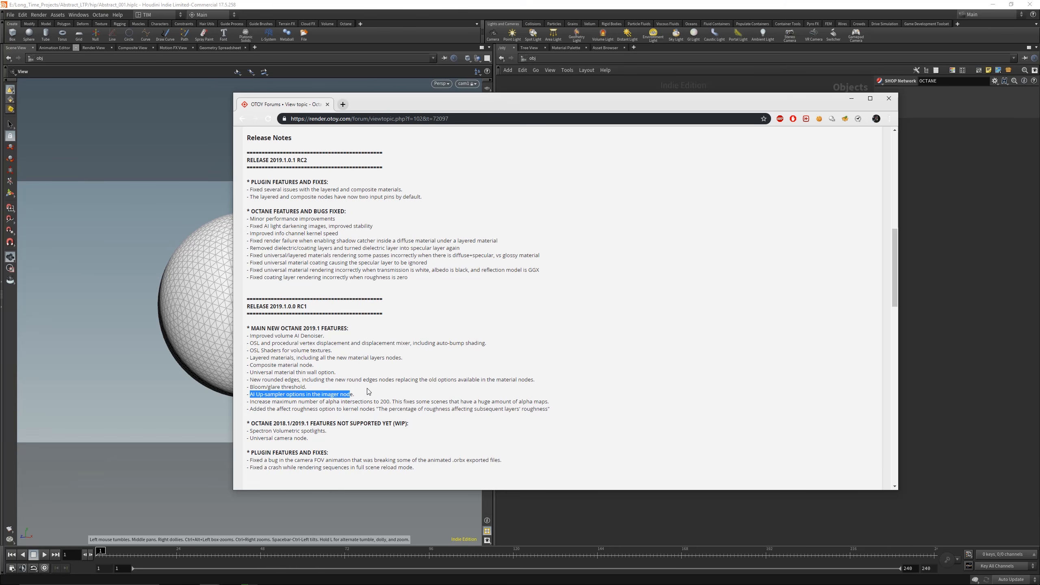
click(367, 389)
drag(279, 372, 340, 373)
click(383, 373)
scroll(403, 387, down, 1)
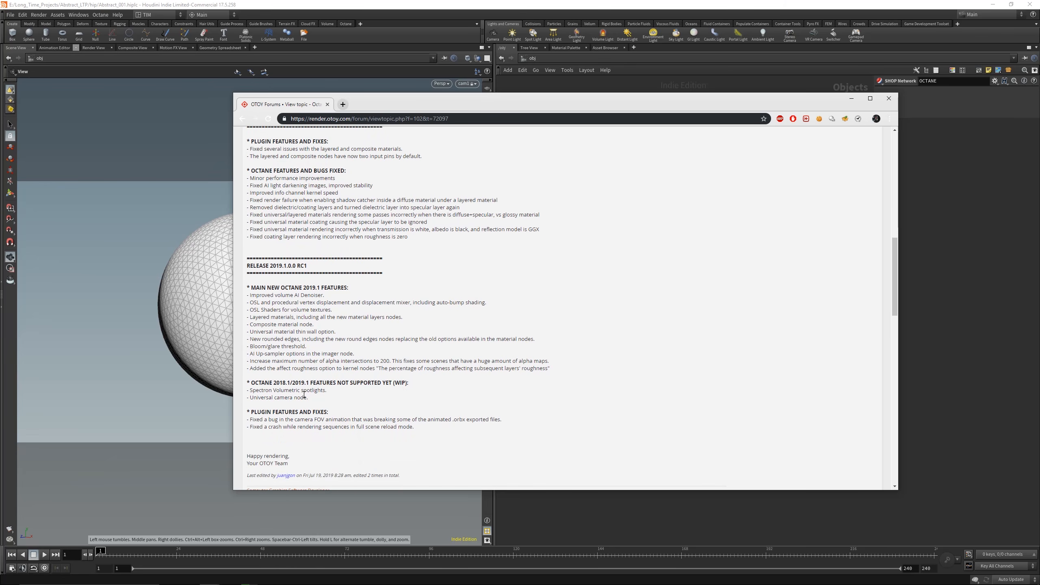
- Highlight the not-yet-supported Spectron Volumetric spotlights and Universal camera node in the release notes, and return to the start of the post
drag(256, 391, 312, 400)
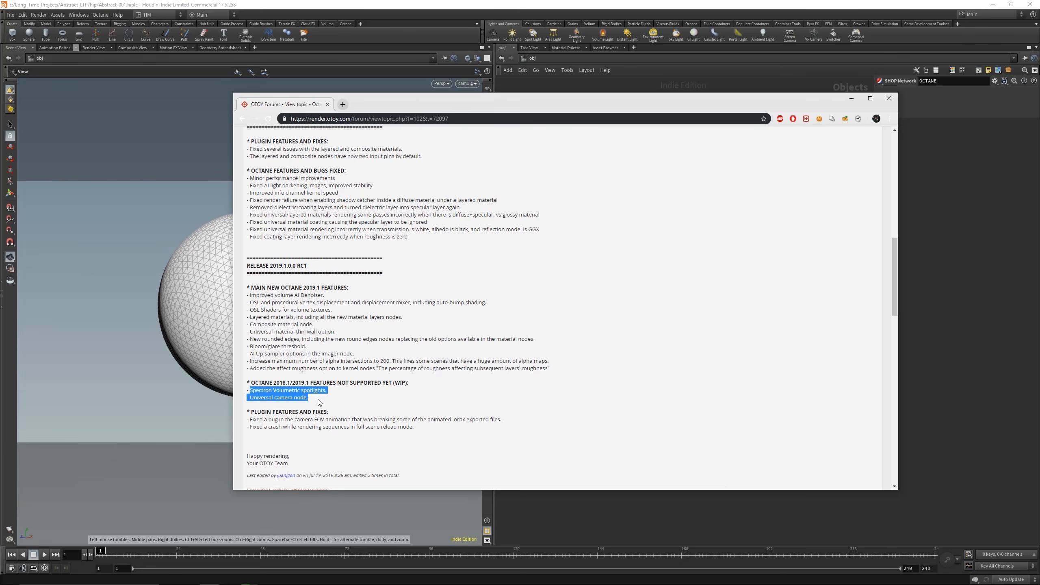
click(319, 403)
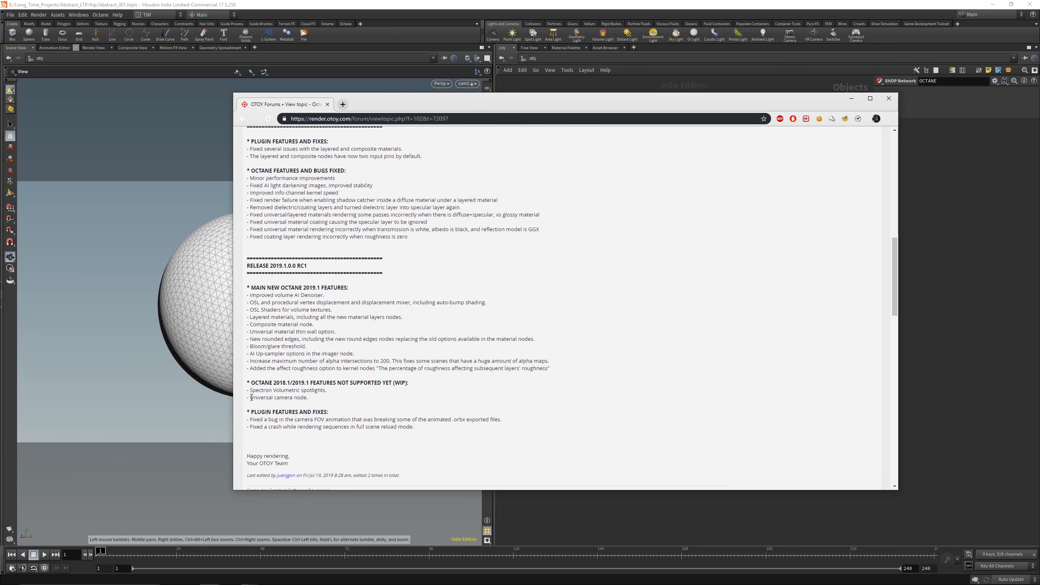
drag(252, 397, 315, 399)
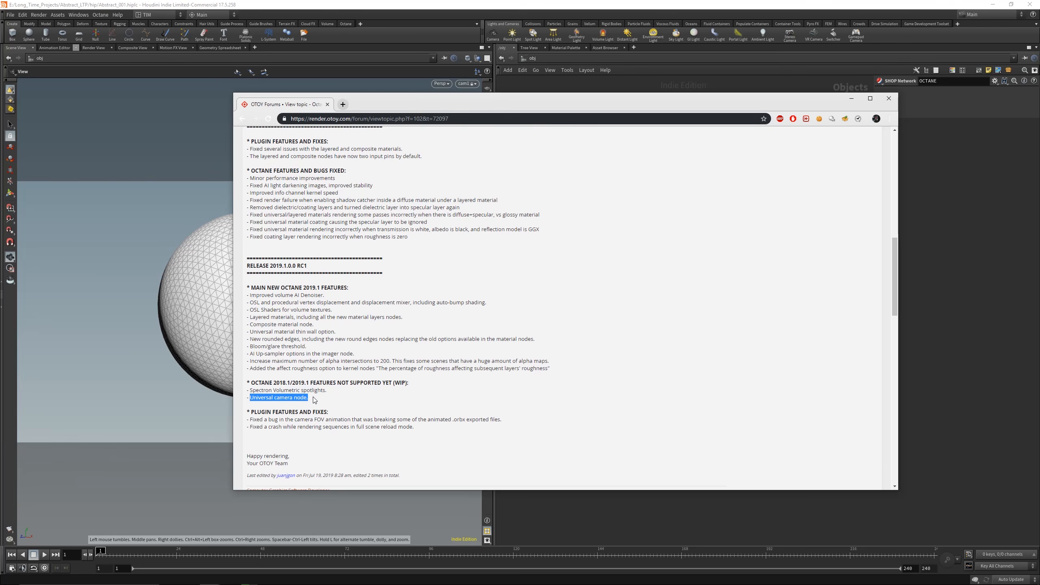
click(413, 396)
scroll(658, 349, up, 10)
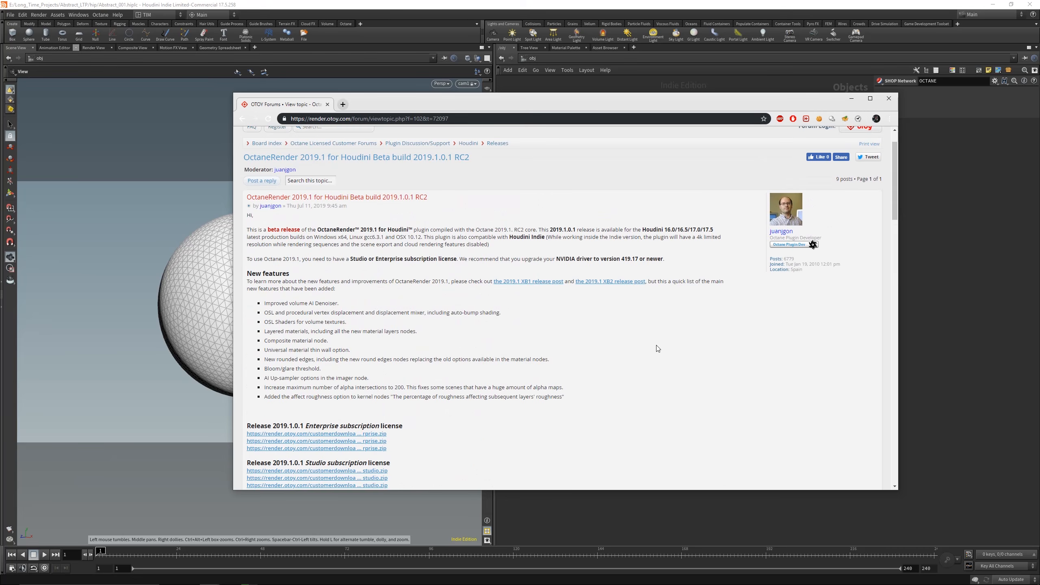
- Switch back to Houdini and inspect the node setup of the OCTANE network inside the OCTANE SHOP network
click(845, 101)
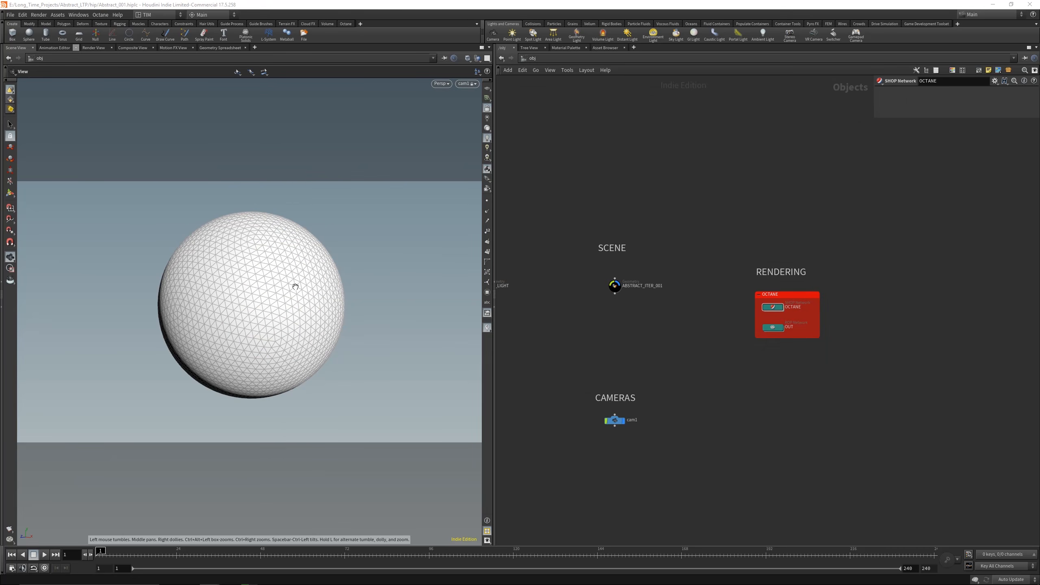
double_click(772, 307)
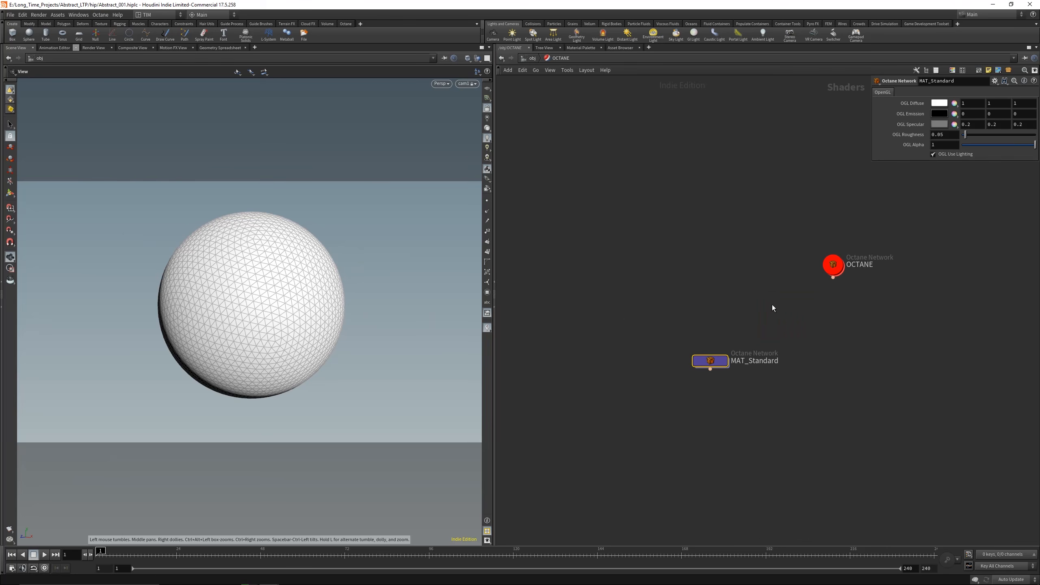
double_click(831, 266)
scroll(830, 268, down, 5)
middle_drag(867, 300, 714, 243)
scroll(713, 243, up, 4)
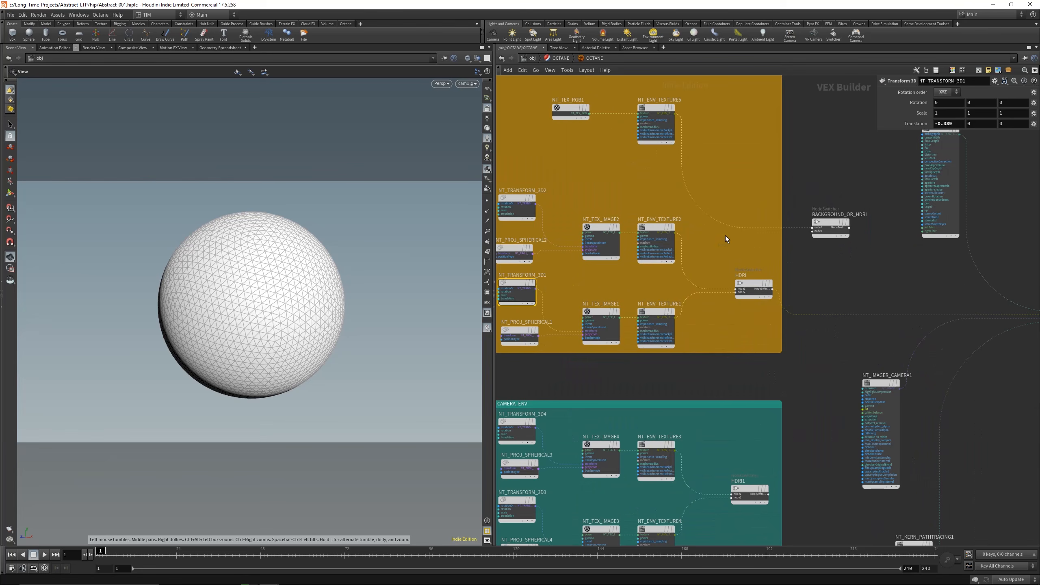
- Go back up one level and inspect the diffuse material setup inside the MAT_Standard network
click(558, 59)
double_click(713, 359)
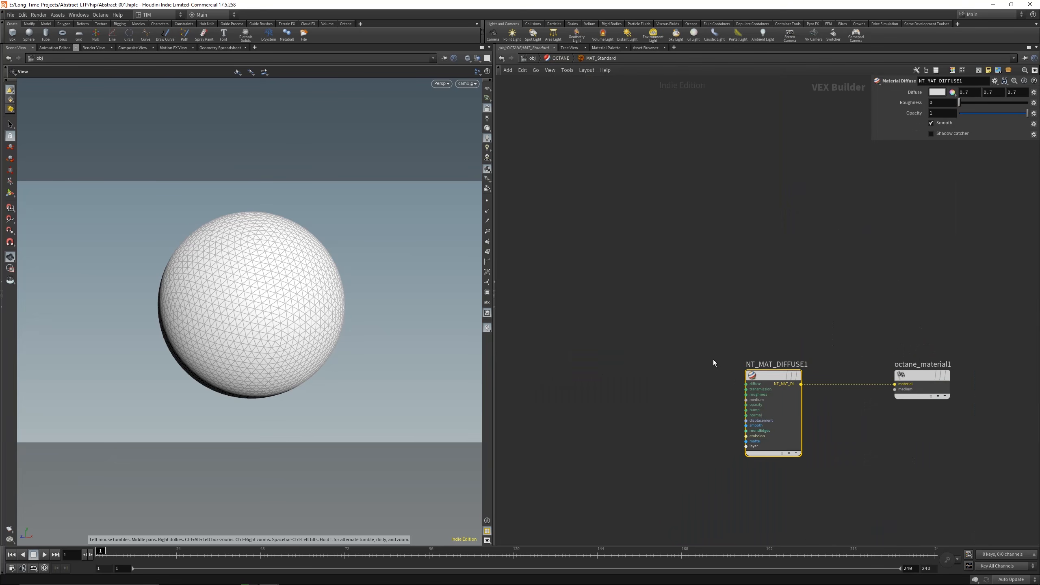
middle_drag(709, 293, 749, 276)
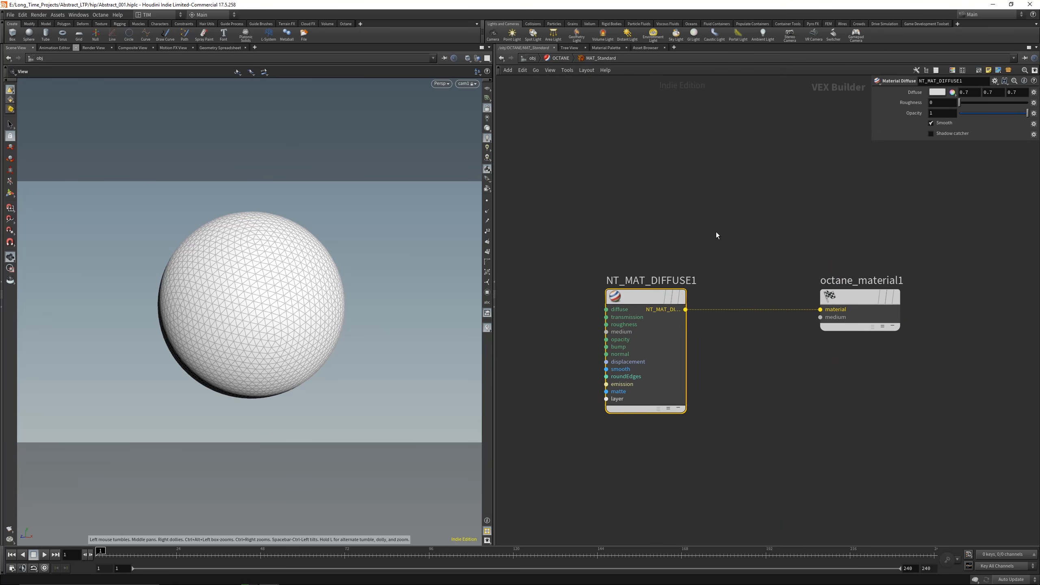
- Return to the object level and place the Octane IPR render window over the scene viewport
click(564, 59)
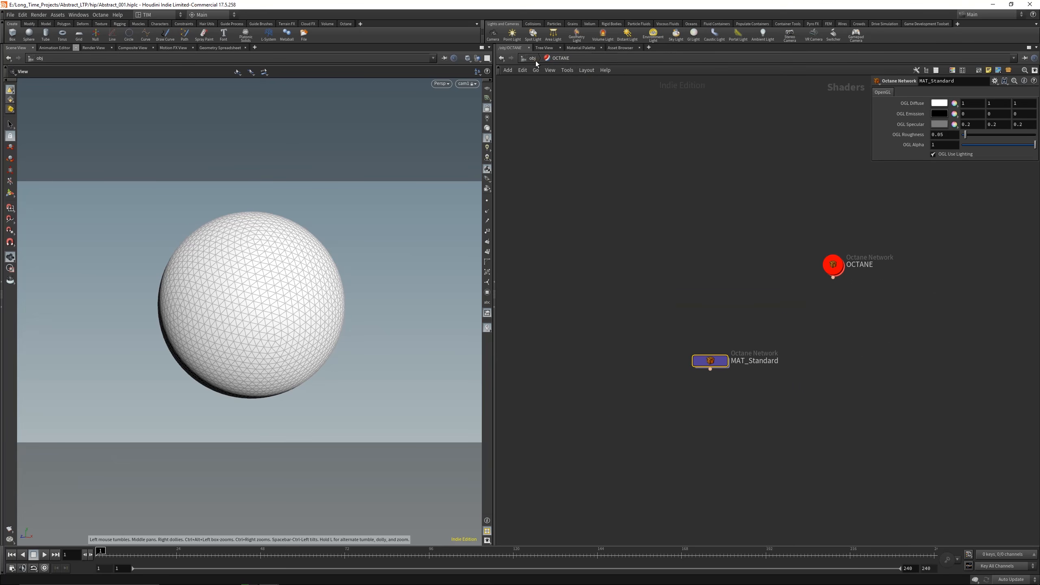
click(533, 59)
middle_drag(635, 276, 773, 264)
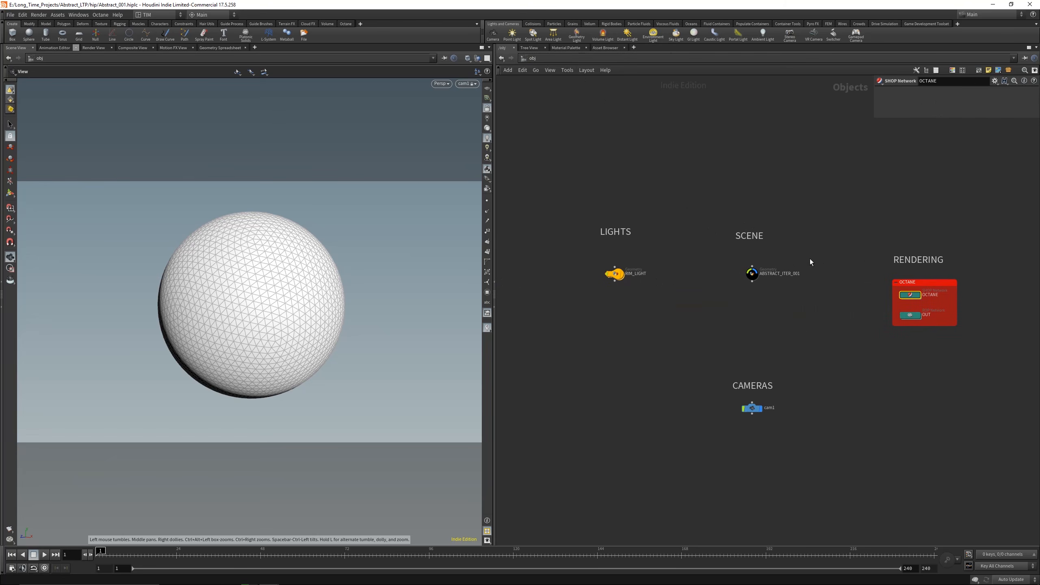
click(269, 584)
drag(587, 214, 319, 163)
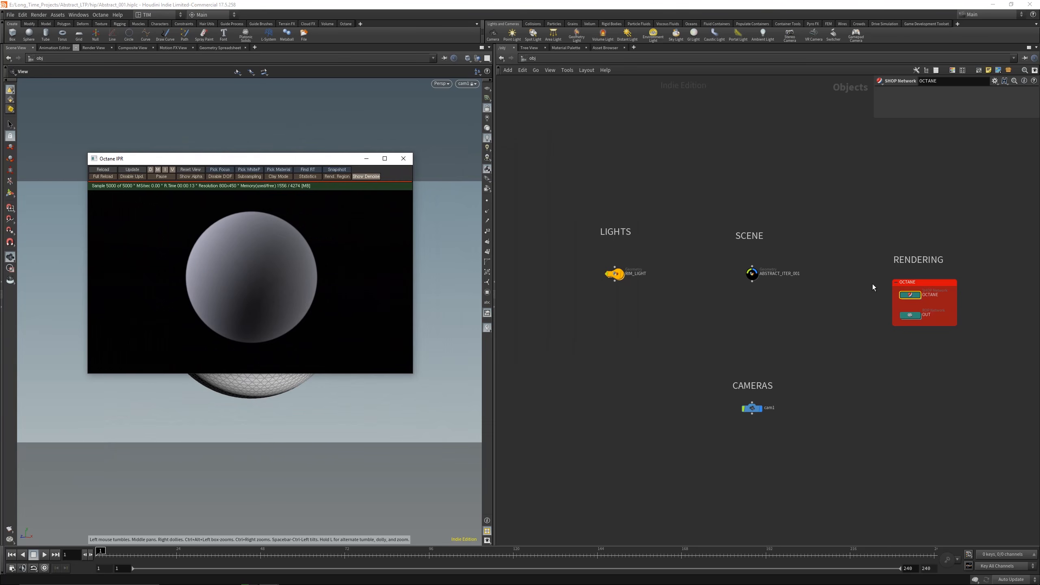
- Open the MAT_Standard network inside the OCTANE SHOP network to show the diffuse material node
scroll(896, 299, up, 5)
double_click(934, 283)
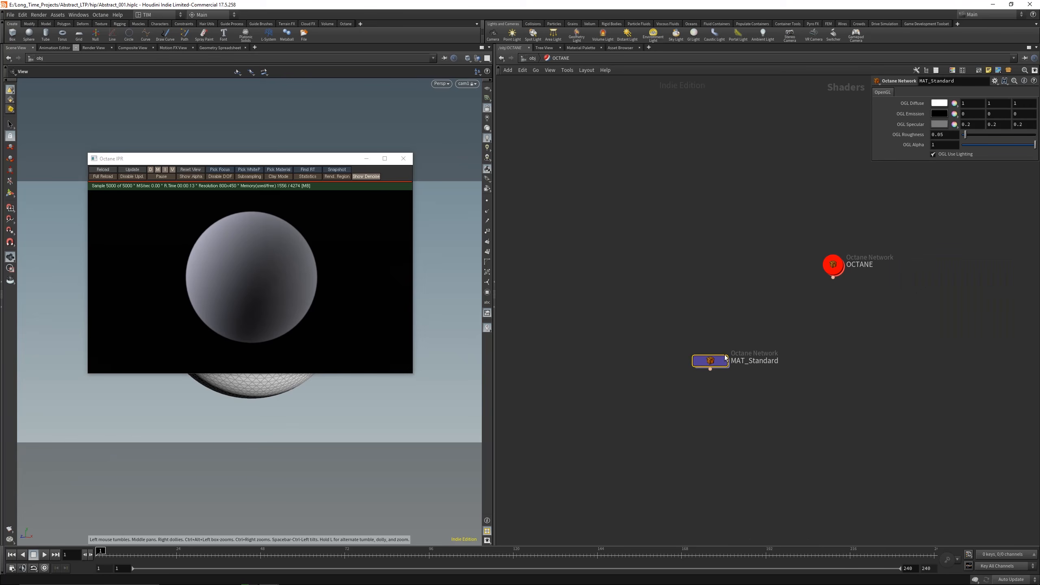
double_click(723, 360)
scroll(723, 358, down, 3)
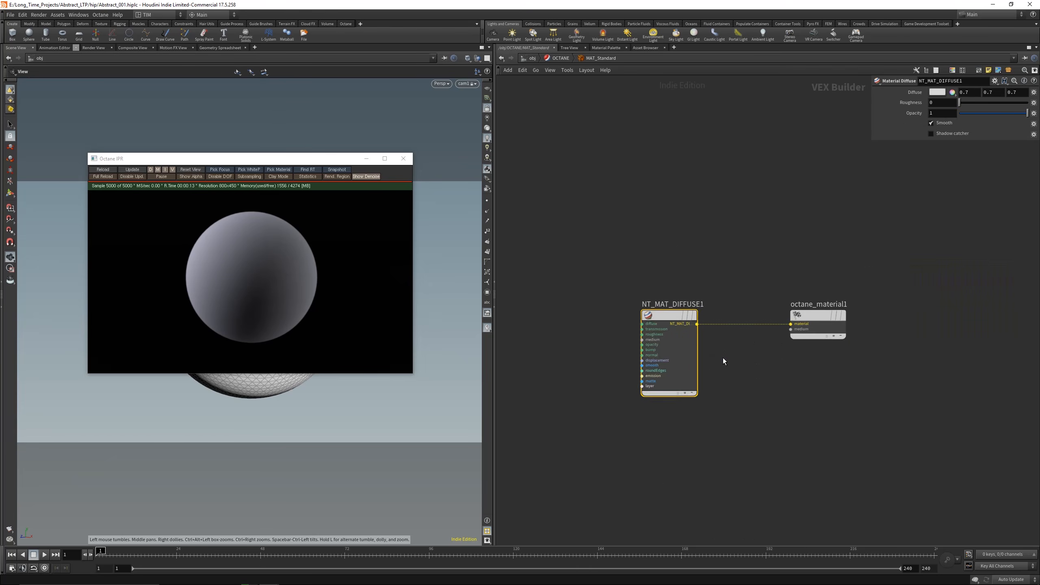
scroll(668, 369, up, 6)
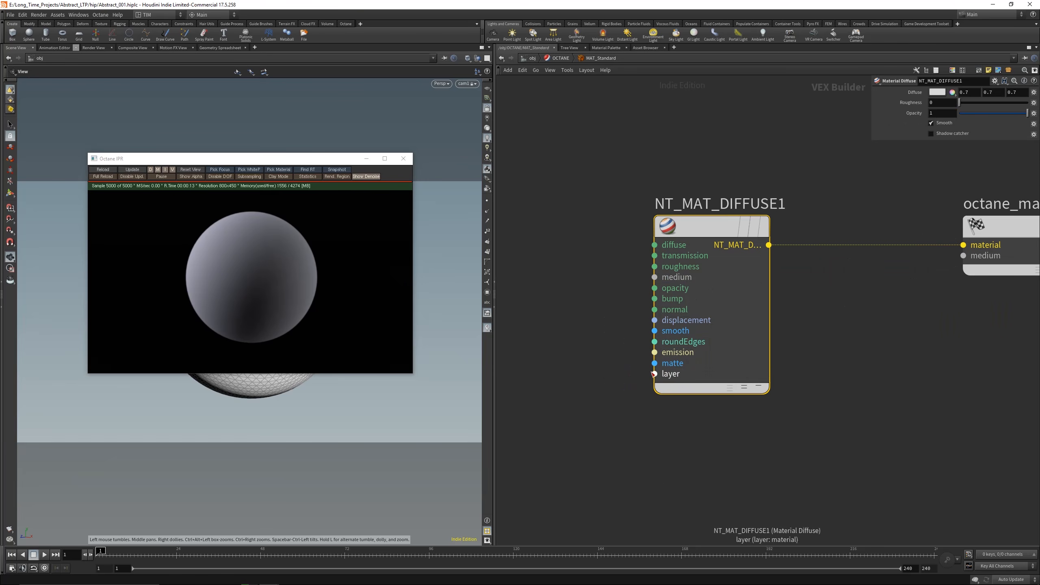
- Examine the layer input of the diffuse material node
click(654, 374)
scroll(545, 416, up, 1)
scroll(548, 416, down, 3)
middle_drag(548, 416, 661, 391)
scroll(660, 390, down, 1)
key(Escape)
drag(733, 148, 814, 423)
scroll(713, 298, up, 1)
mouse_move(805, 304)
middle_down()
mouse_move(712, 298)
mouse_move(814, 348)
middle_up()
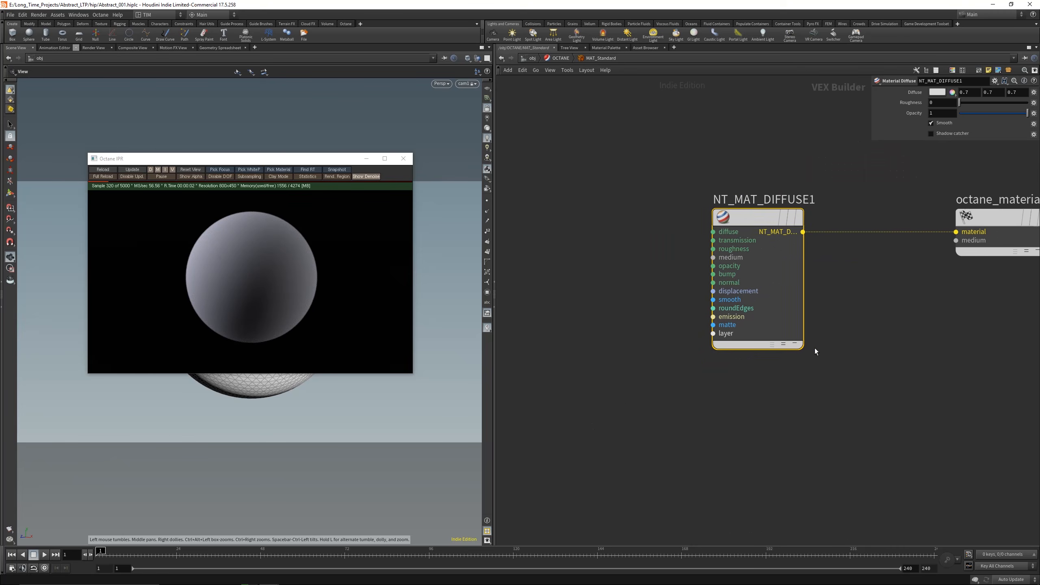
- Browse the full list of available Octane nodes for the material layer nodes, without adding any
scroll(814, 348, down, 2)
click(692, 398)
key(Tab)
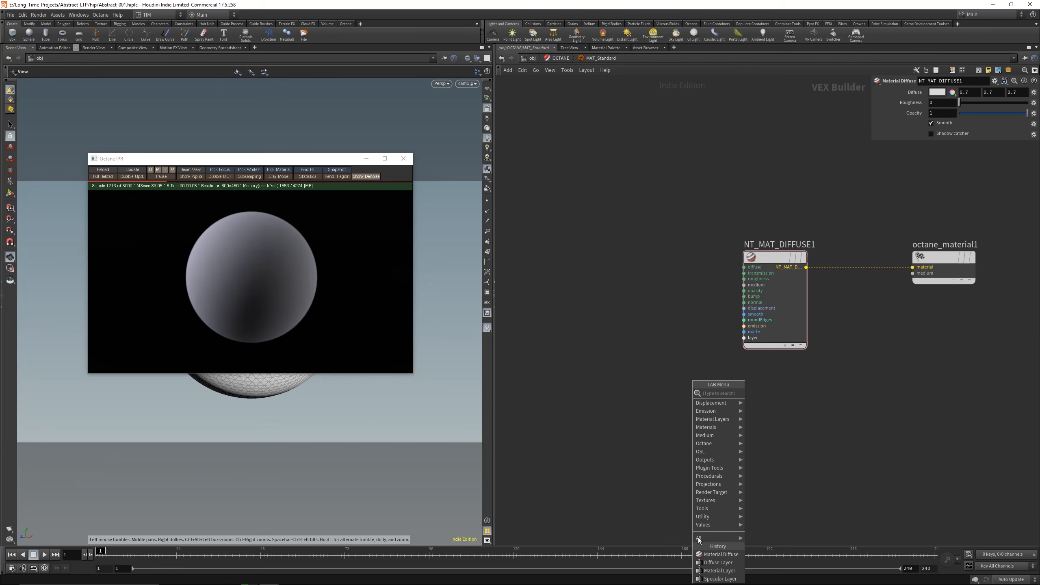
mouse_move(698, 538)
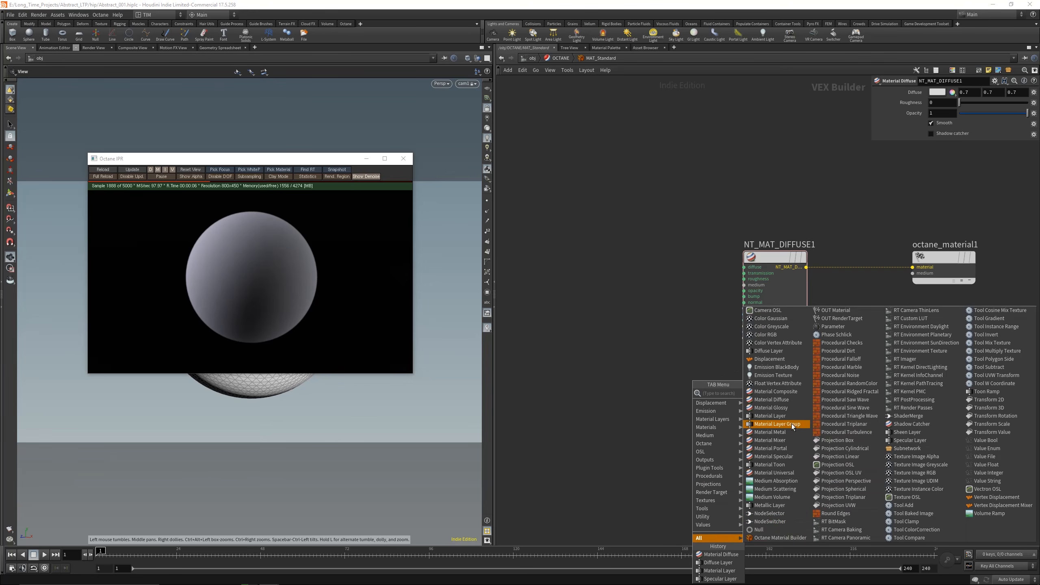
key(Escape)
- Add a Material Layer node below the octane_material1 output node
key(Tab)
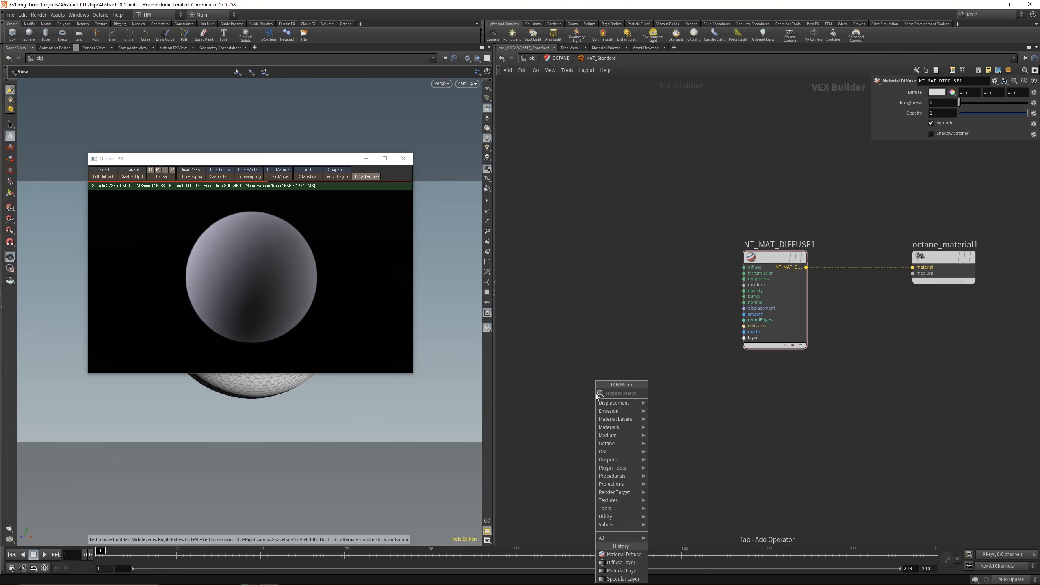
text(lay)
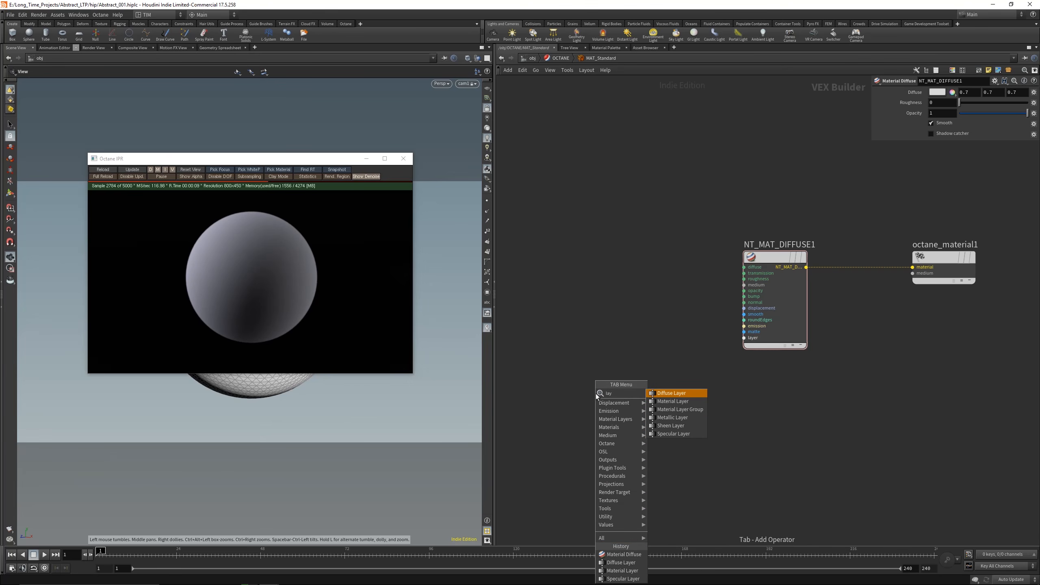
click(691, 403)
click(891, 419)
- Add a Specular Layer node and connect its output to the layer input of the diffuse material
click(577, 360)
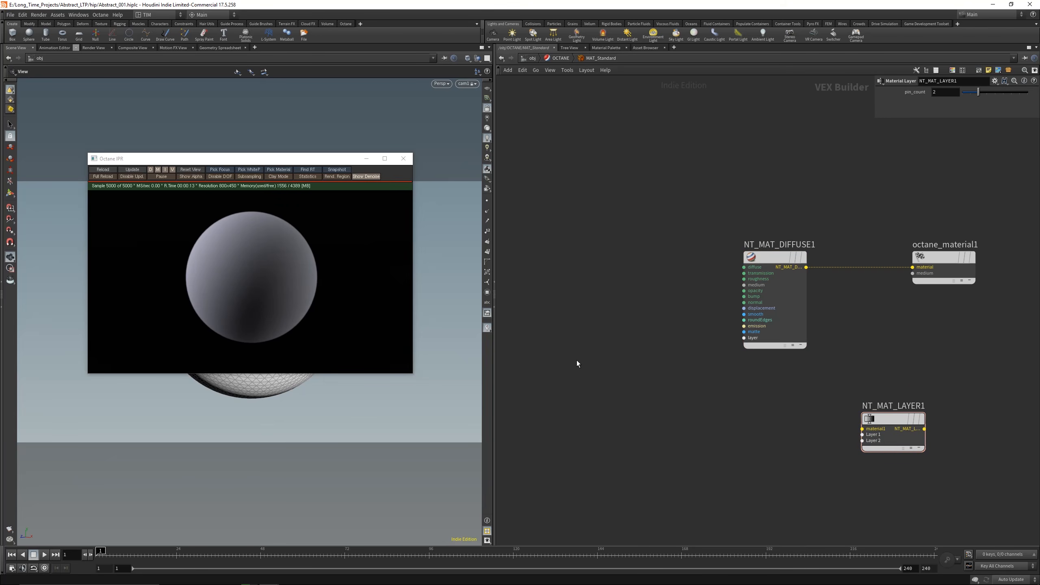
key(Tab)
text(lay)
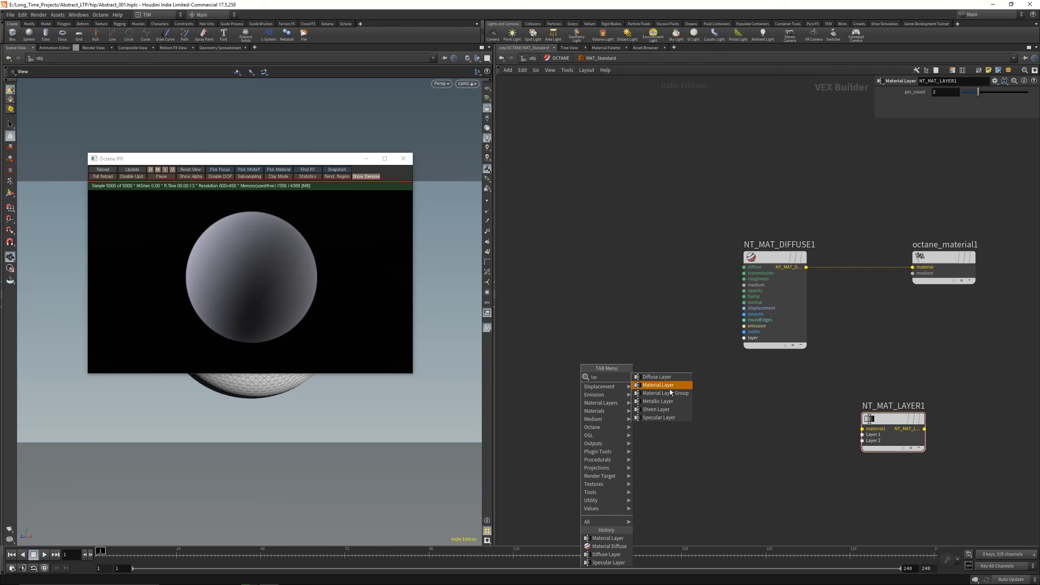
click(673, 416)
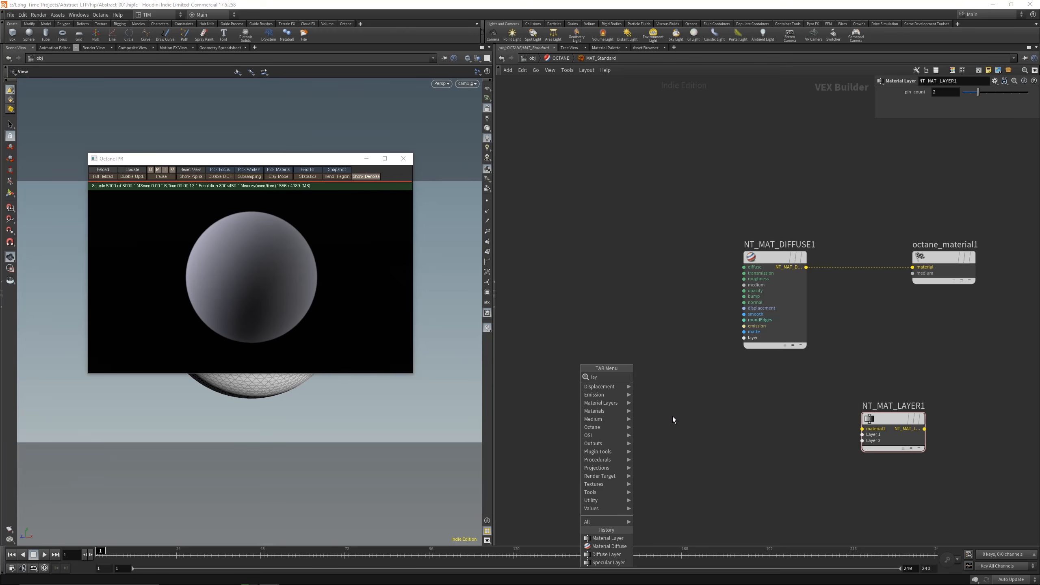
click(626, 399)
drag(613, 392, 602, 388)
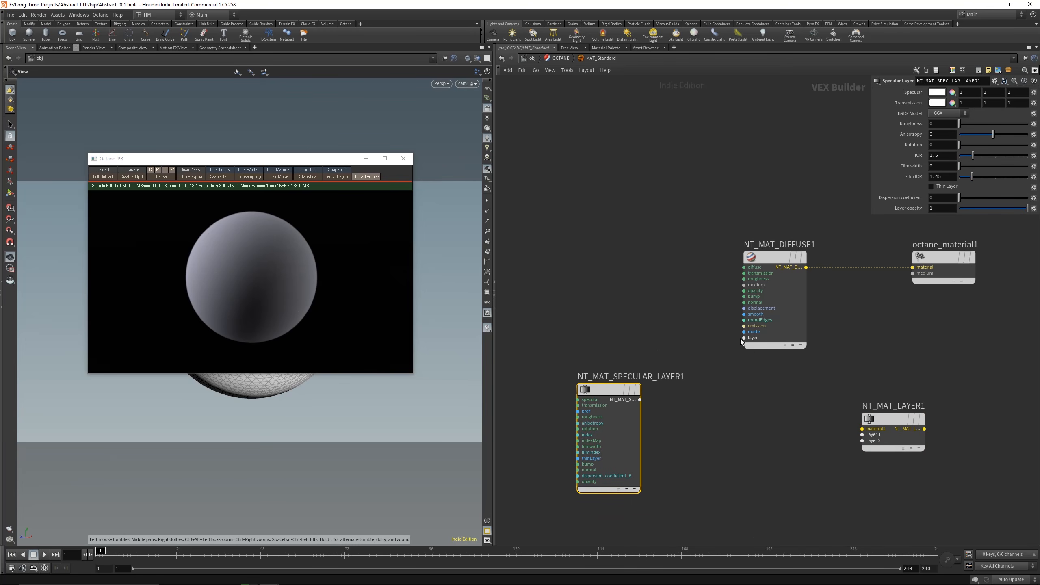
click(653, 396)
drag(740, 338, 640, 399)
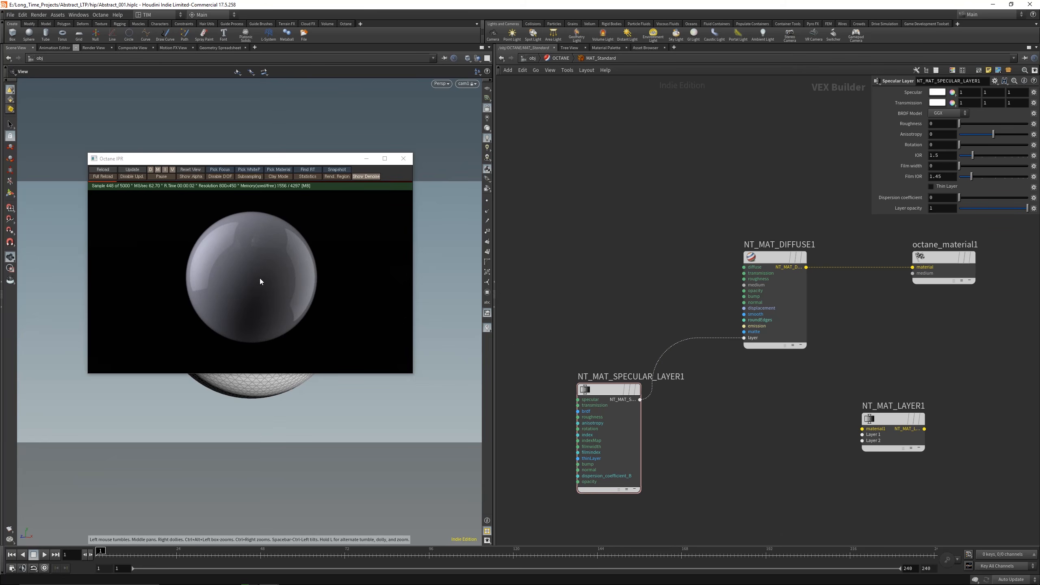
- Reset the Octane IPR view, close the render window and save the scene
scroll(252, 265, down, 1)
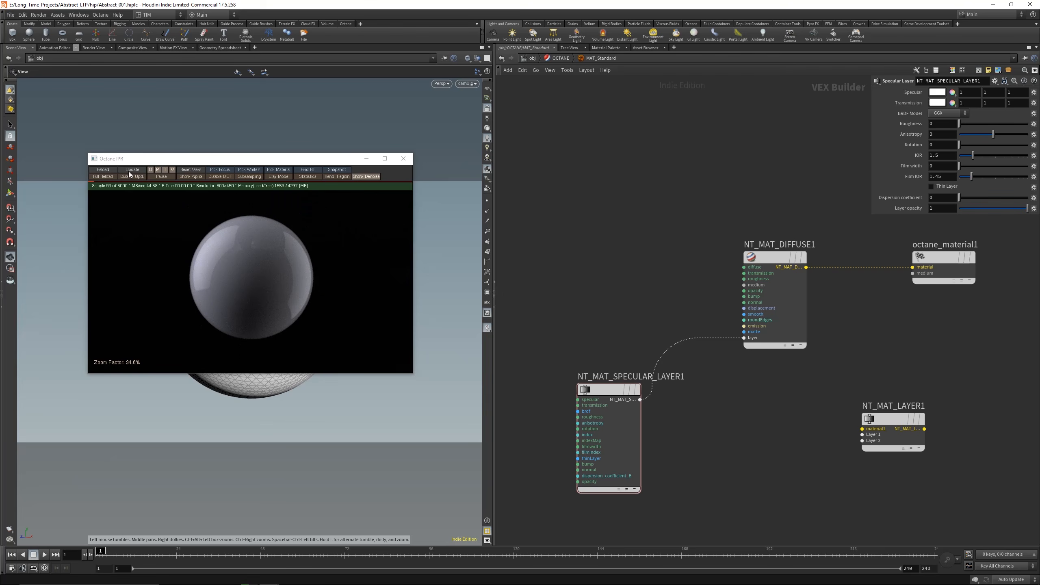
click(190, 169)
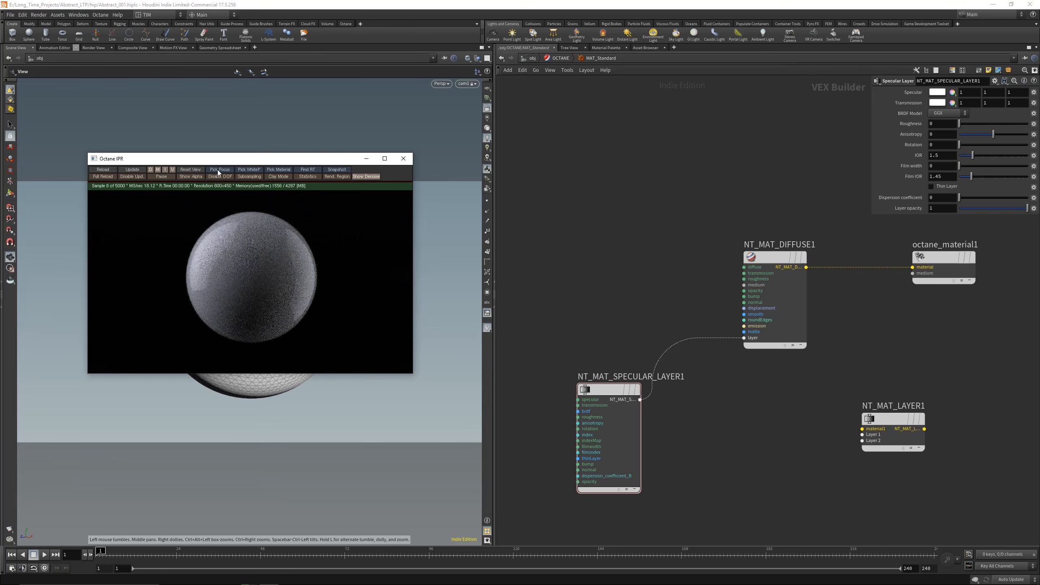
click(403, 158)
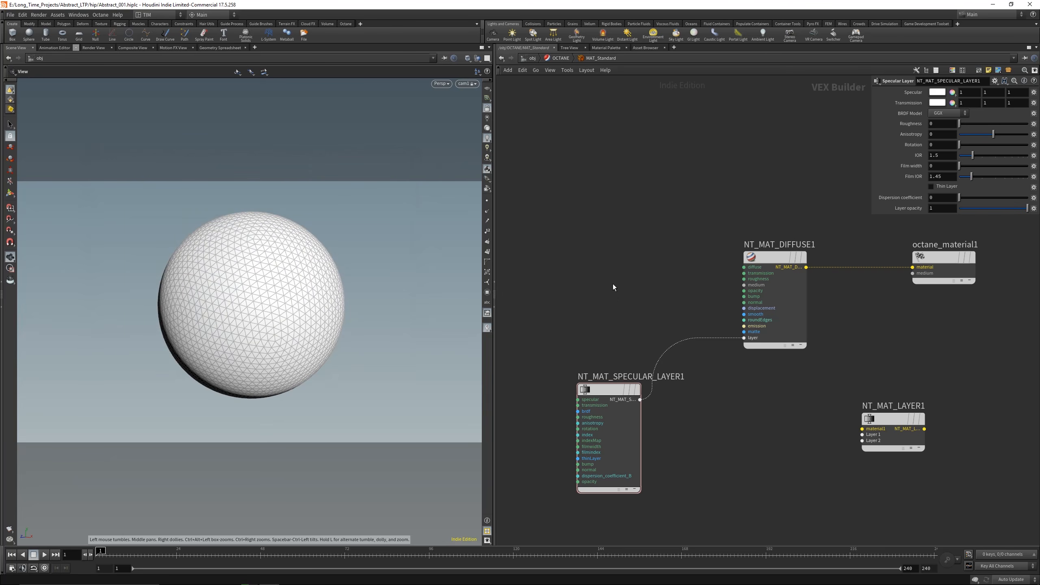
key(ctrl+s)
- Set quickmark 1 on the MAT_Standard network
key(u)
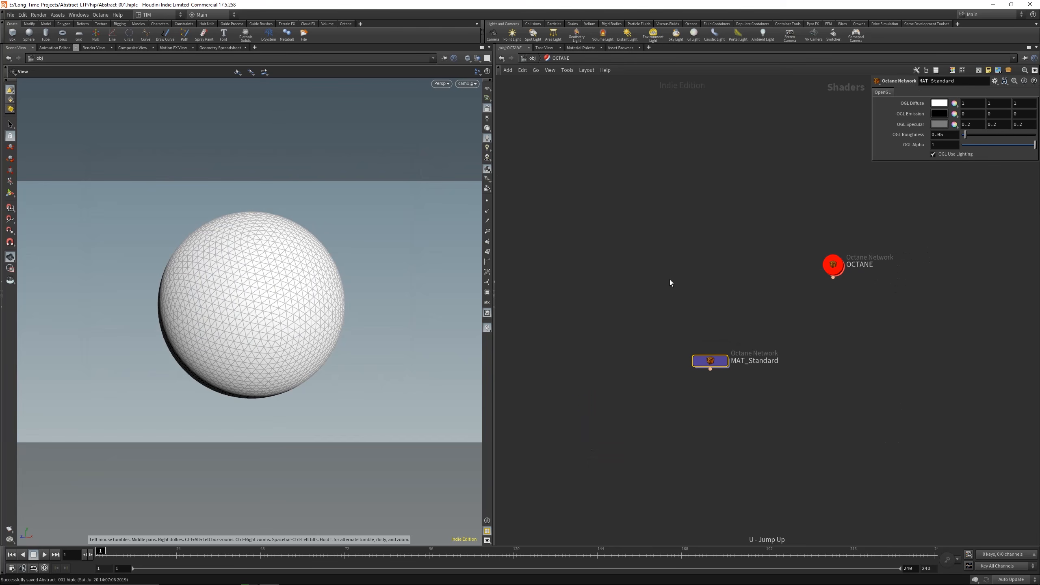
key(i)
key(ctrl+1)
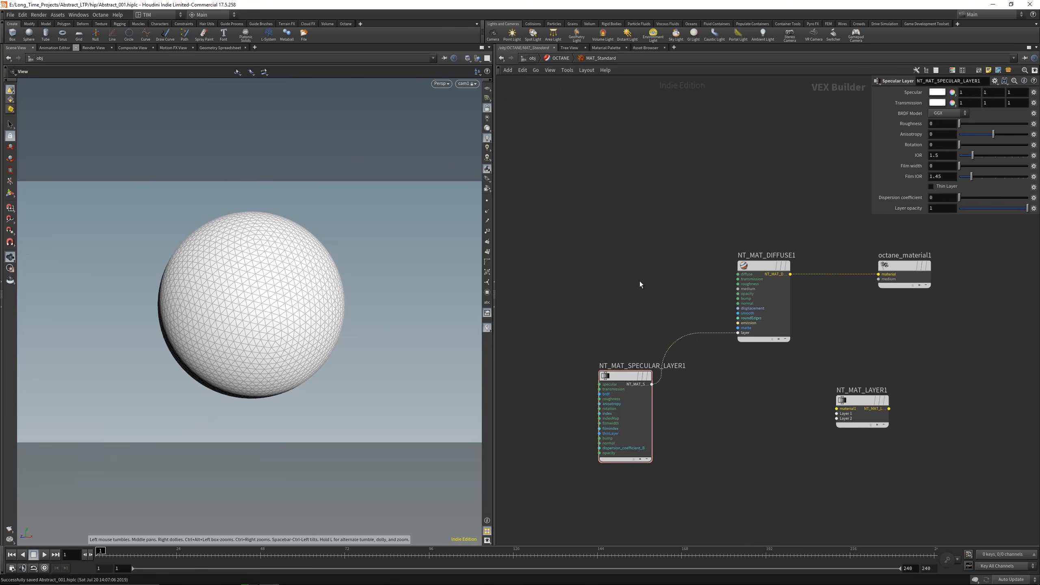
- Open the ABSTRACT_ITER_001 geometry network, set quickmark 2 there and jump between the two quickmarks
key(u)
key(u)
double_click(660, 246)
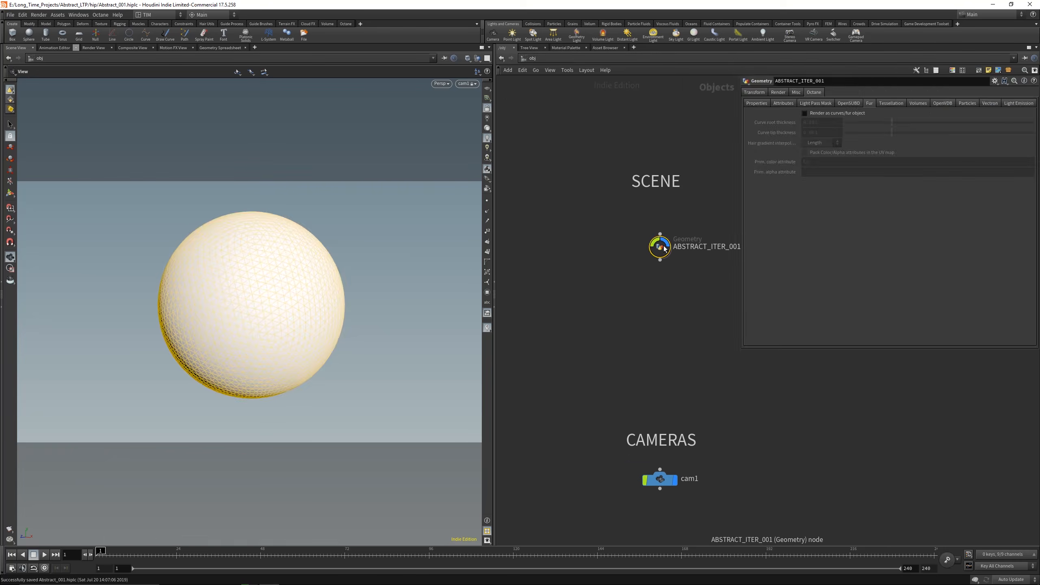
key(ctrl+2)
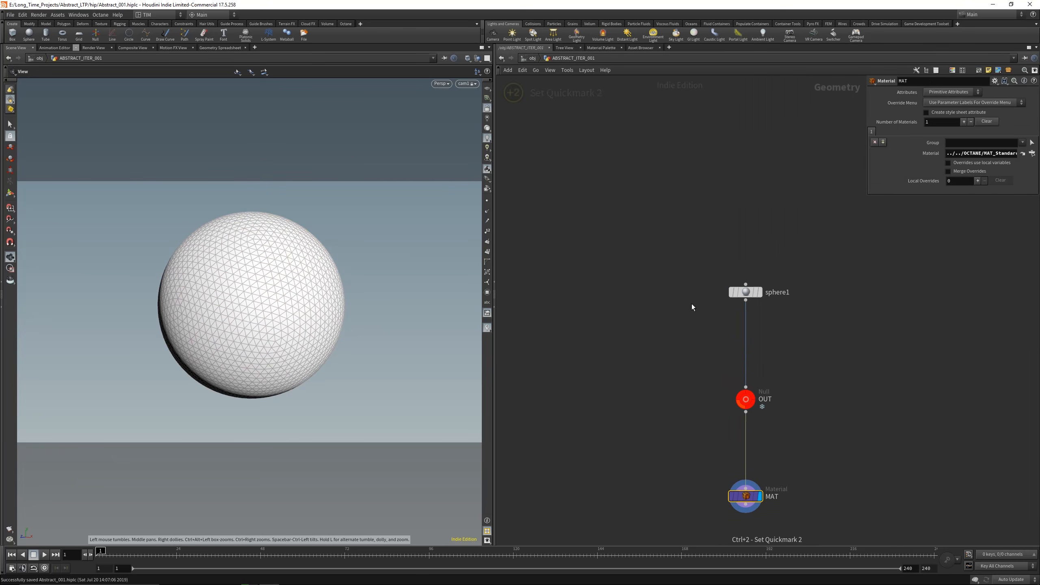
key(2)
key(1)
key(2)
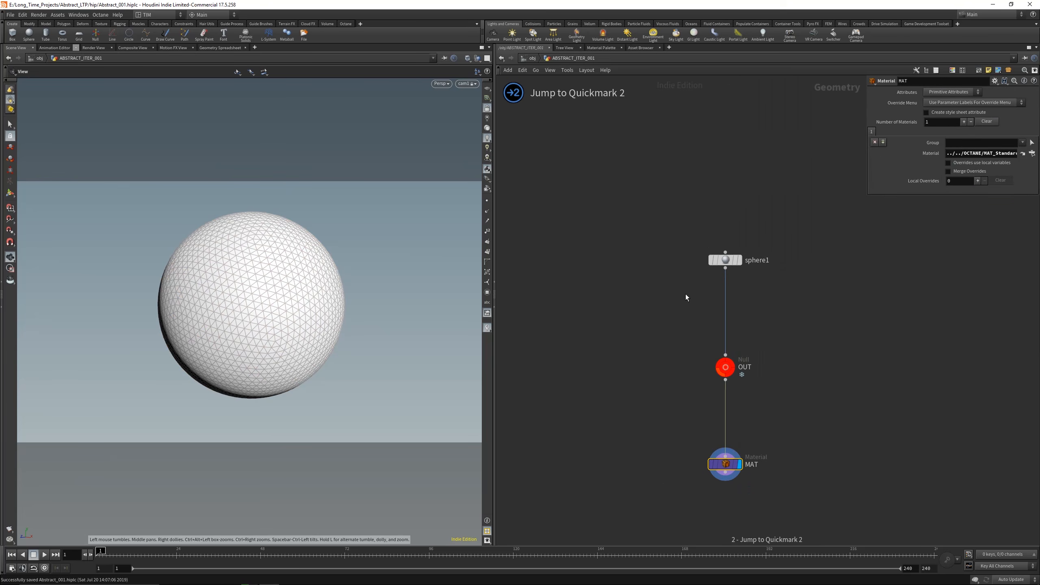
- Display sphere1 outside the camera view and set its frequency to 1
click(725, 260)
key(r)
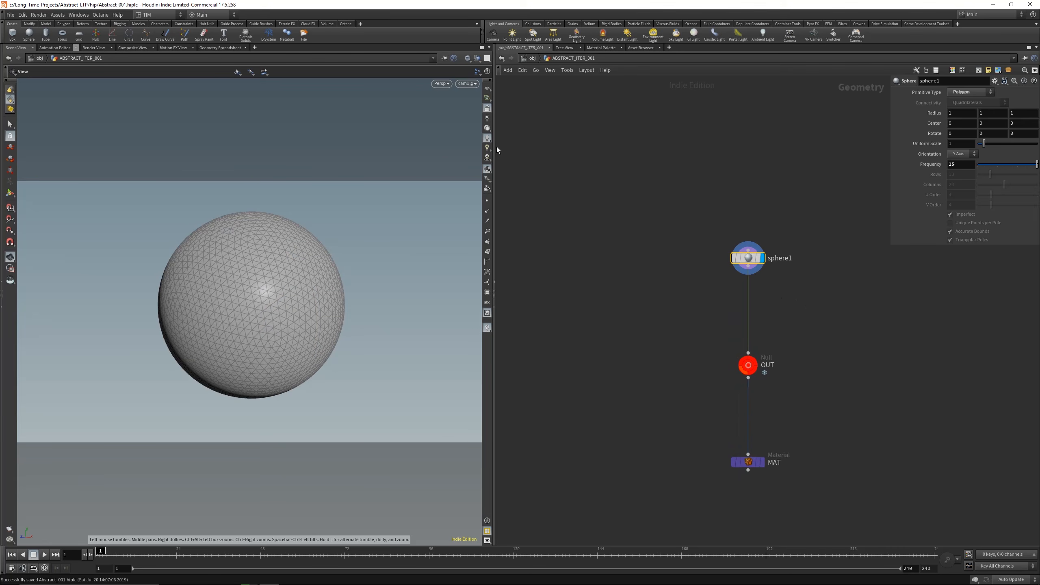
key(g)
mouse_move(248, 269)
mouse_down()
mouse_move(266, 303)
mouse_move(224, 269)
mouse_move(254, 282)
mouse_up()
drag(1010, 168, 978, 177)
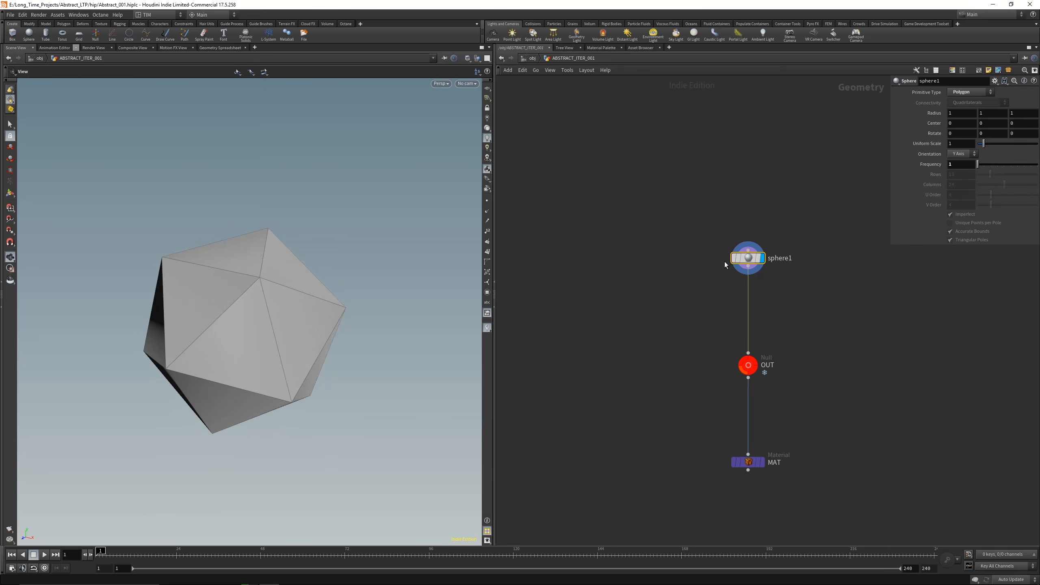
- Add a PolyExtrude node, connect sphere1 to its first input and display its result
drag(727, 261, 726, 203)
key(Tab)
text(ext)
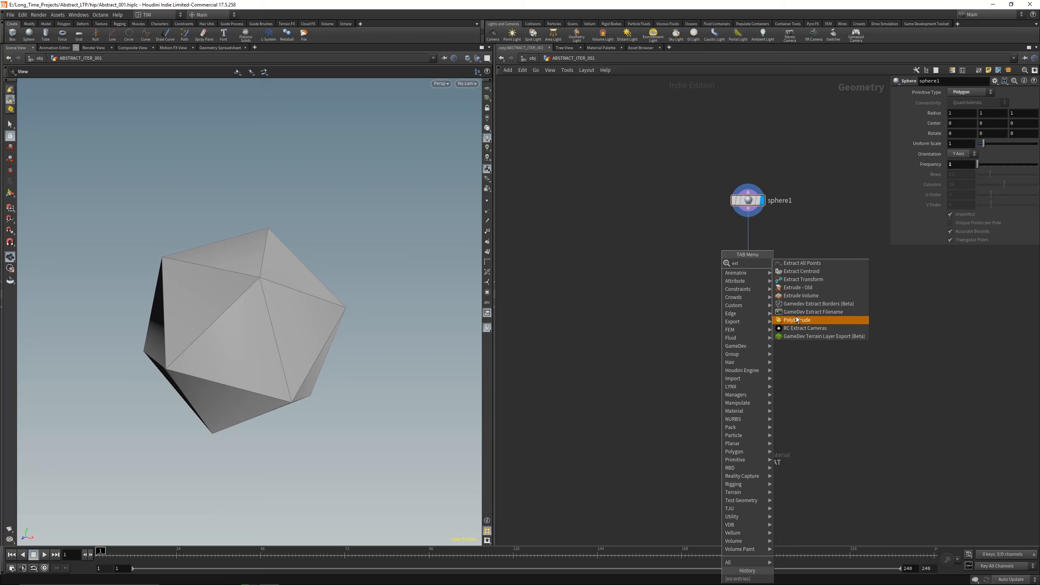
click(796, 318)
click(636, 300)
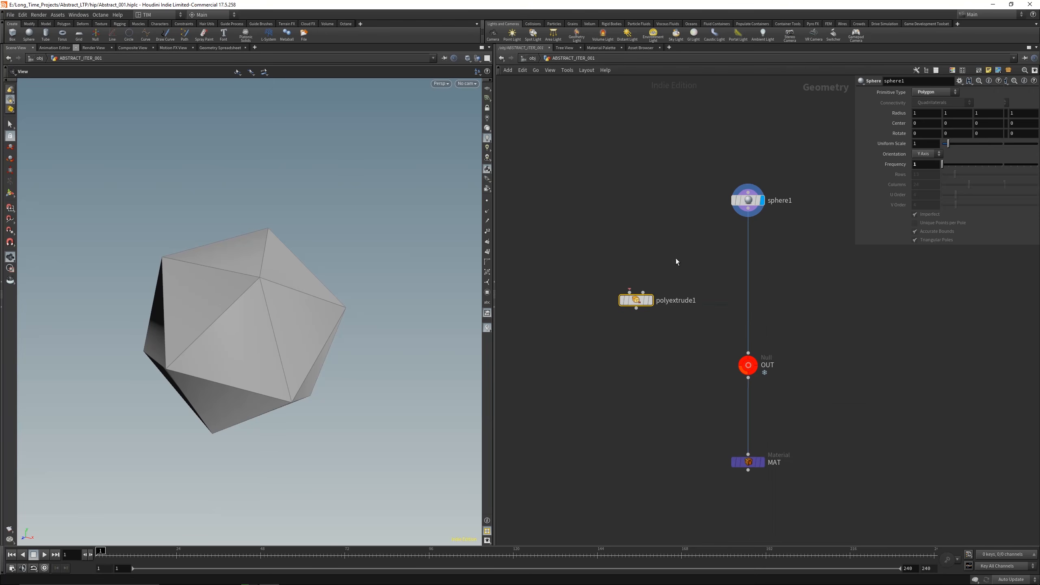
drag(748, 208, 630, 292)
click(651, 300)
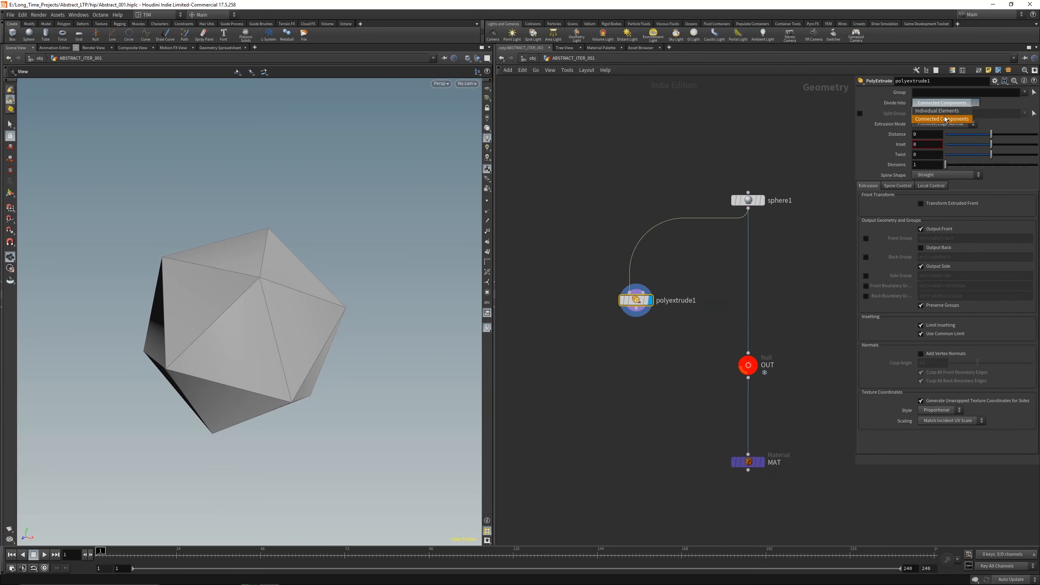
- Set the PolyExtrude to divide into Individual Elements with a distance of -0.018 and an inset of 0.053
drag(992, 134, 992, 149)
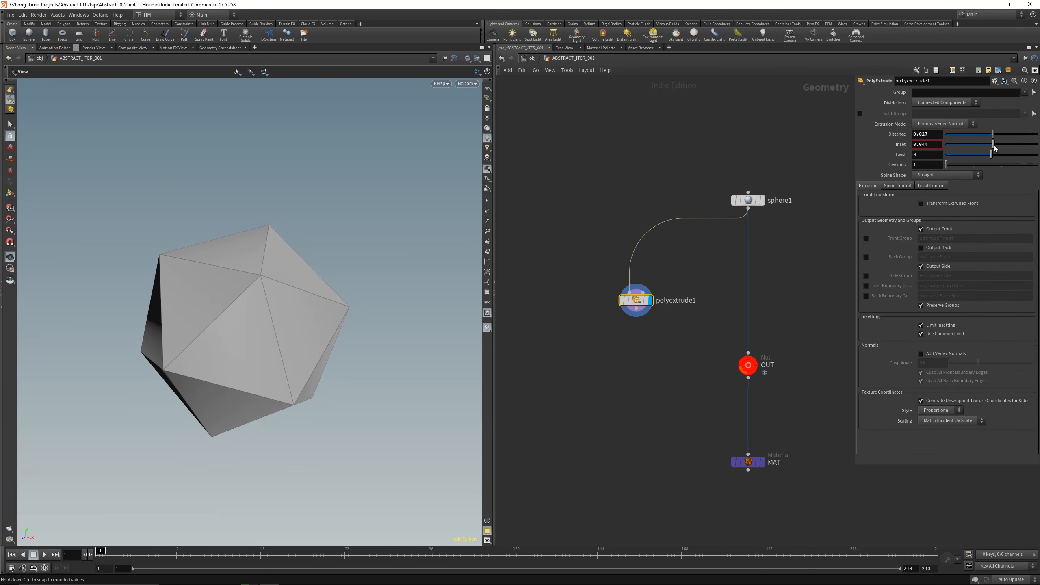
click(971, 103)
click(958, 113)
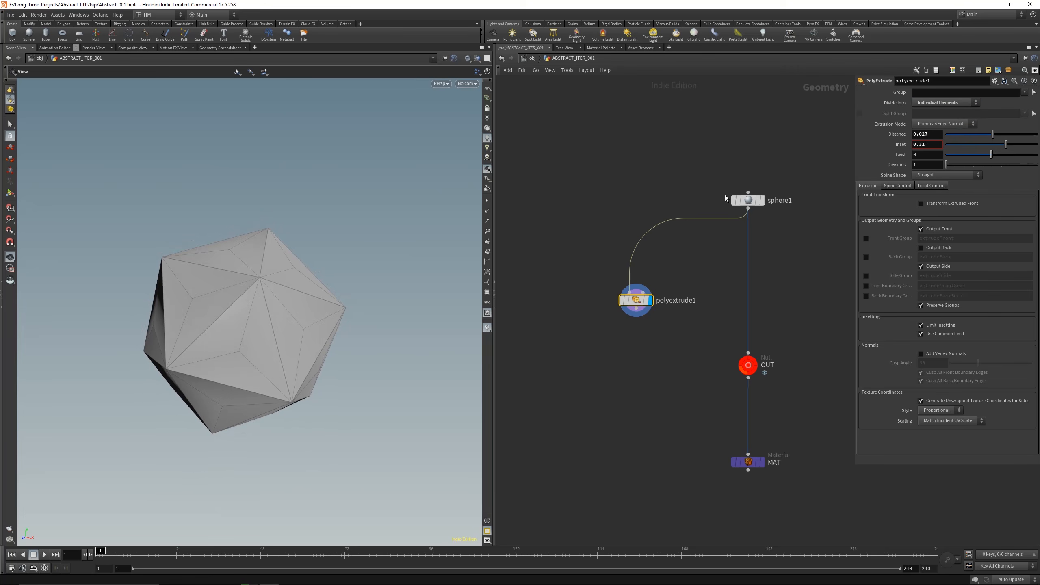
drag(1004, 144, 990, 138)
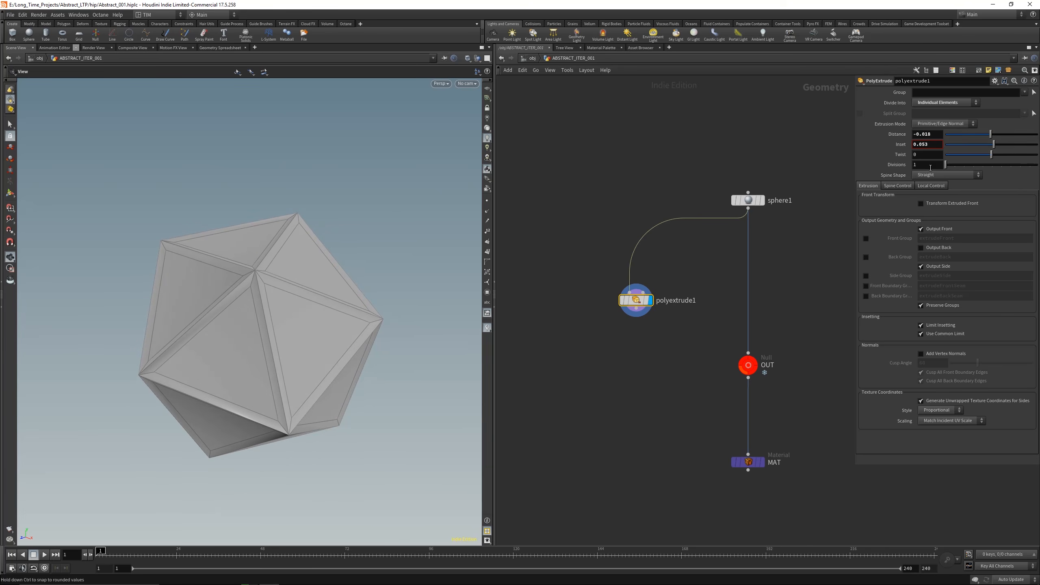
- Duplicate the PolyExtrude node, cut the copy's existing input wire and feed it from the first PolyExtrude
mouse_move(638, 301)
mouse_down()
mouse_move(629, 255)
mouse_move(629, 306)
mouse_up()
key(y)
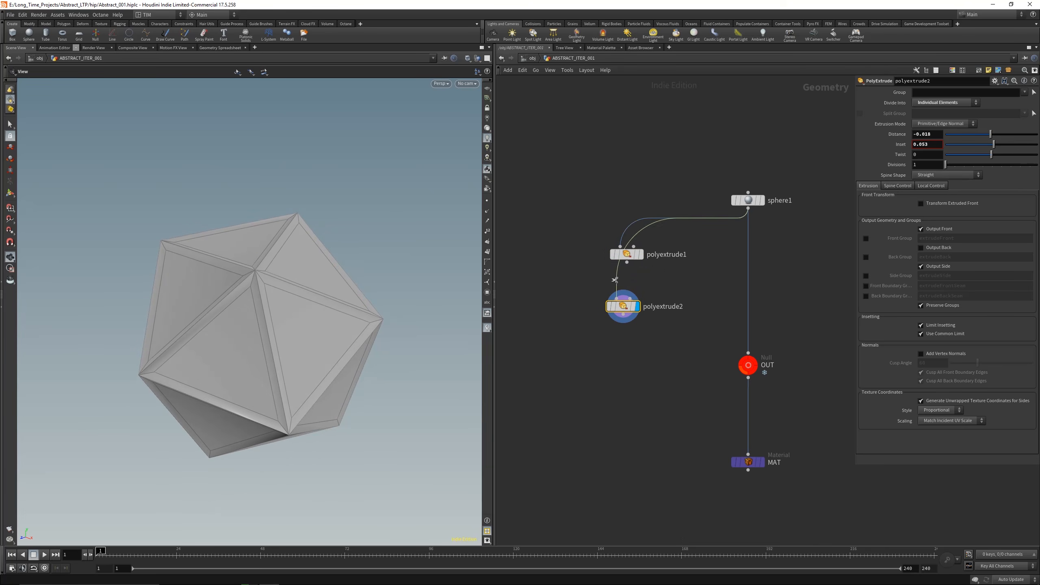
drag(592, 274, 639, 278)
drag(626, 262, 616, 299)
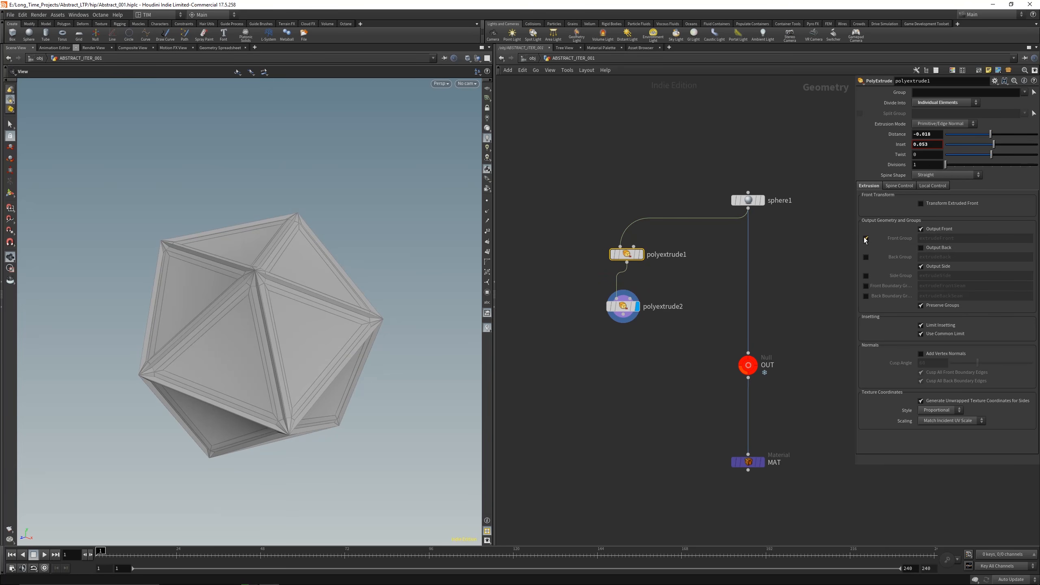
- Output the first PolyExtrude's front group and restrict the second to extrudeFront, with inset 0 and distance -0.114
click(624, 307)
click(1020, 102)
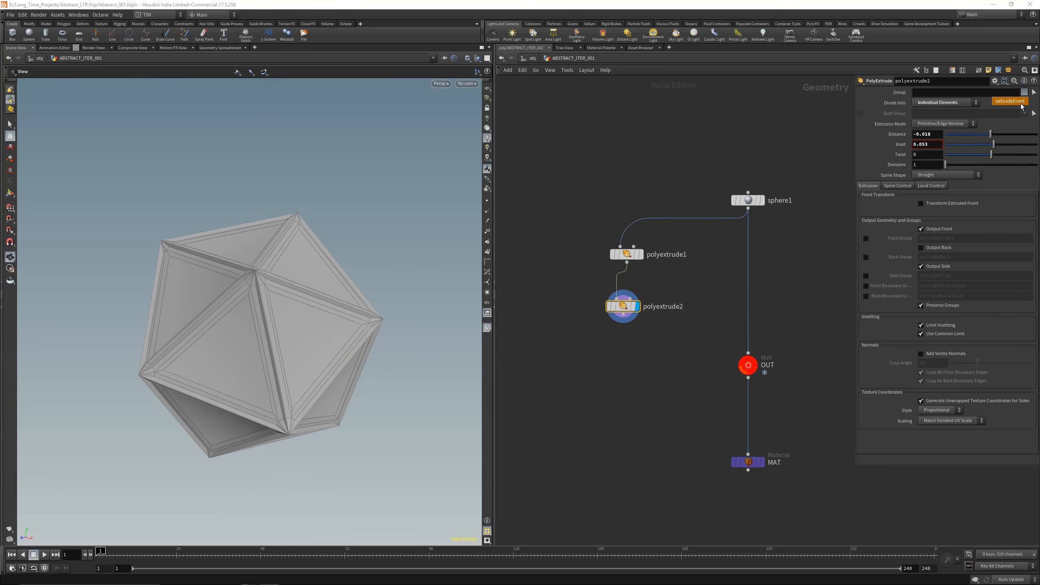
click(934, 144)
text(0)
key(Return)
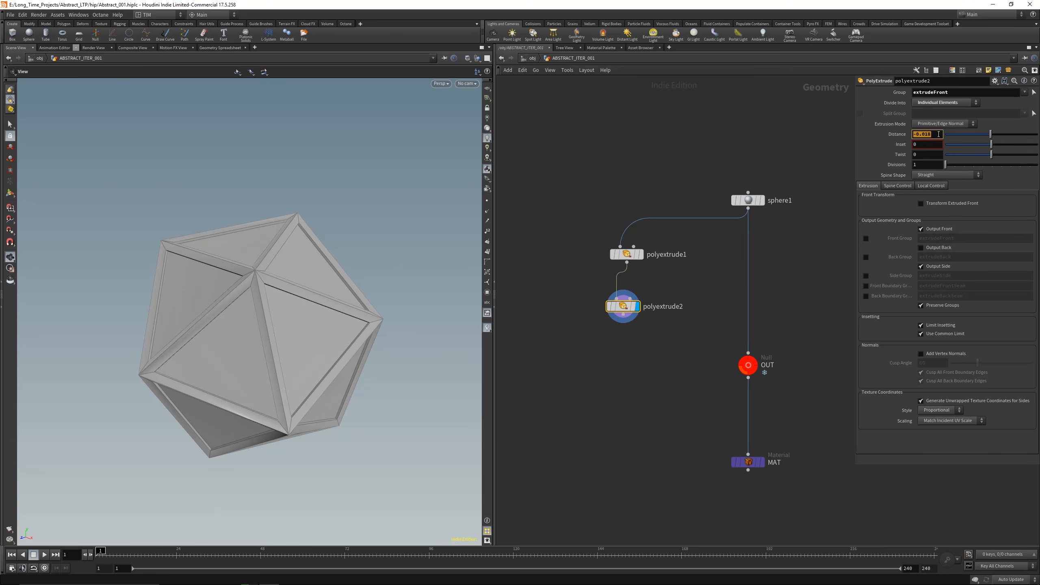
text(0)
key(Return)
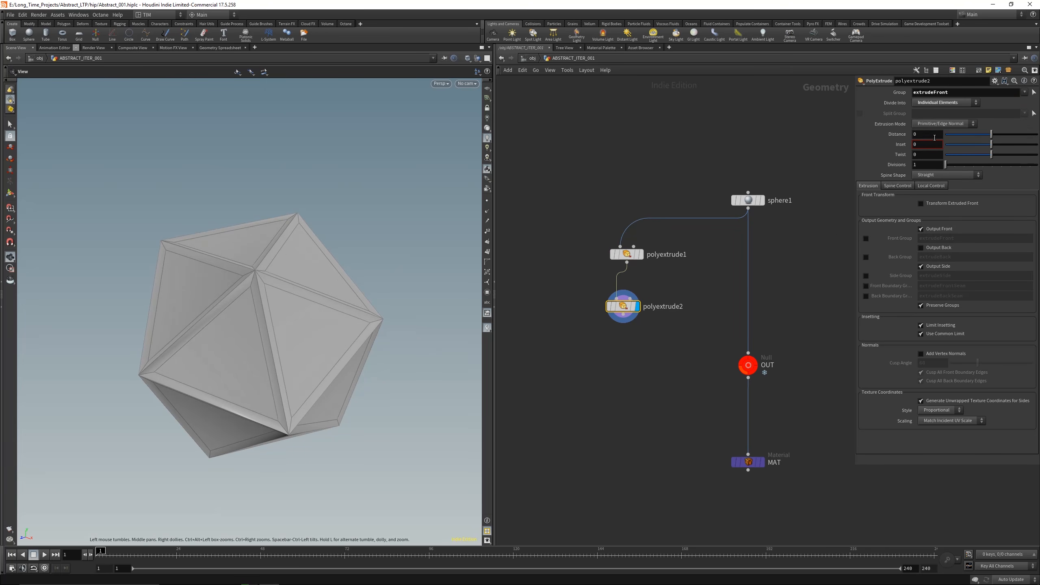
middle_drag(935, 138, 532, 251)
drag(458, 295, 287, 287)
- Add a Subdivide node fed by polyextrude2 and display its result
key(Tab)
text(s)
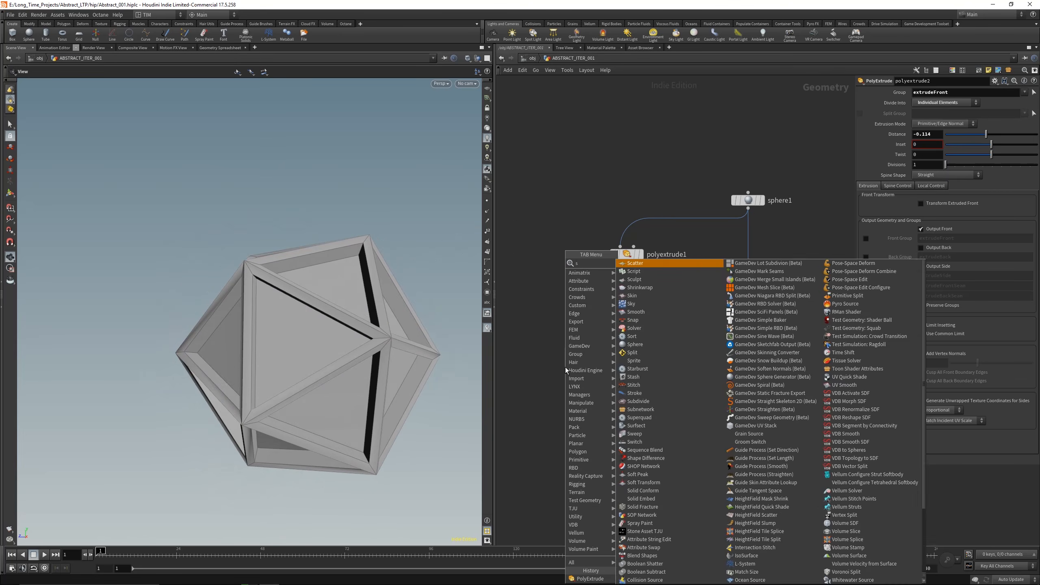
text(b)
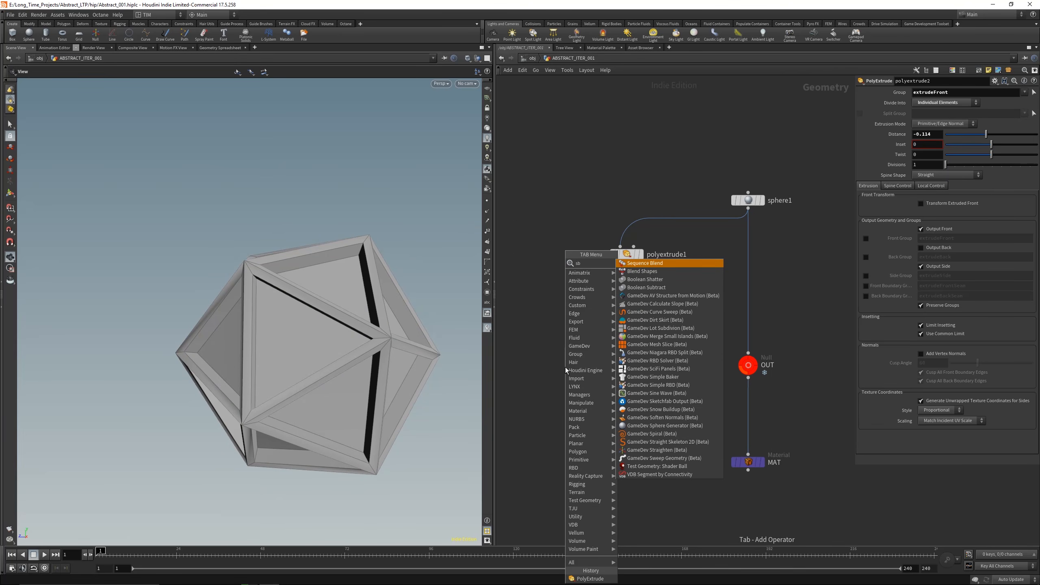
key(BackSpace)
key(BackSpace)
text(sub)
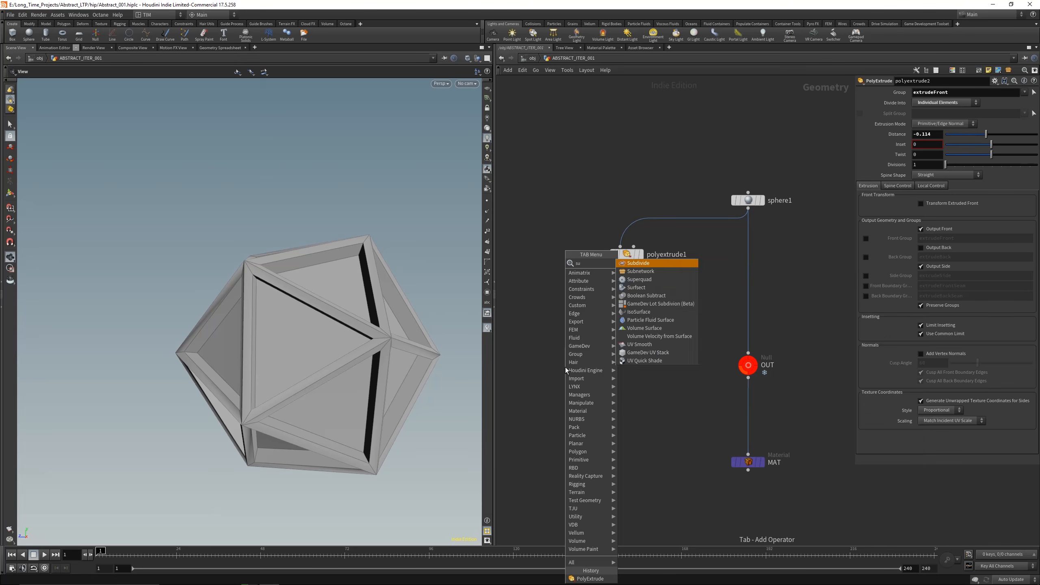
key(Return)
key(Return)
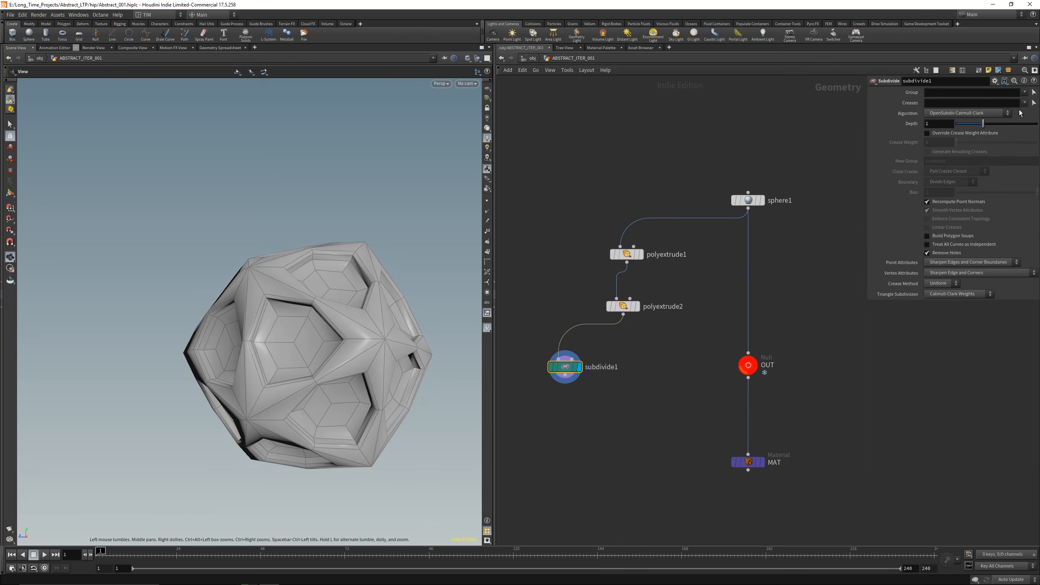
- Set the Subdivide node's depth to 5 and check the smoothed sphere from another angle
drag(983, 123, 1037, 126)
text(5)
key(Return)
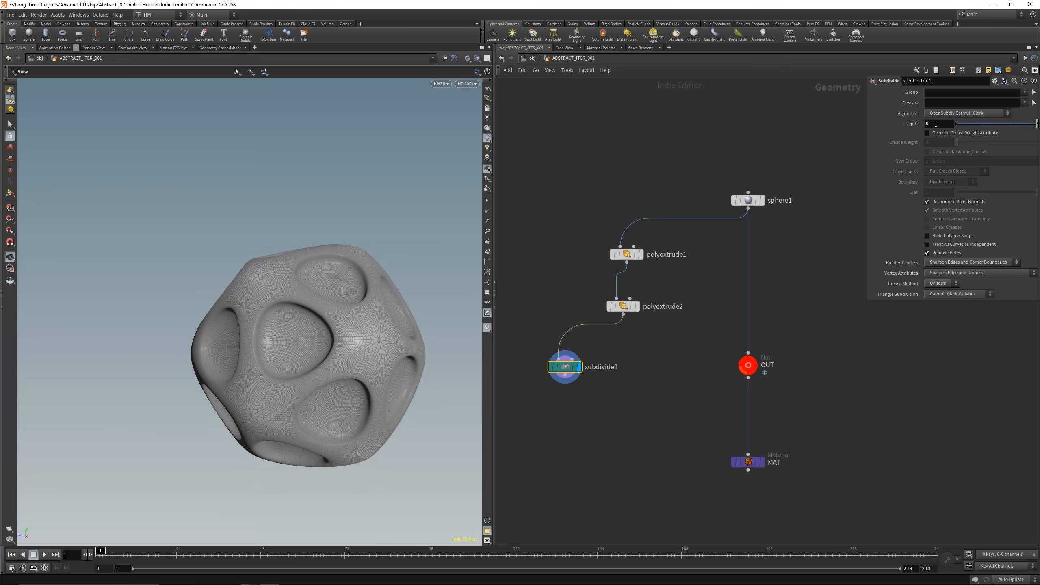
drag(240, 303, 334, 312)
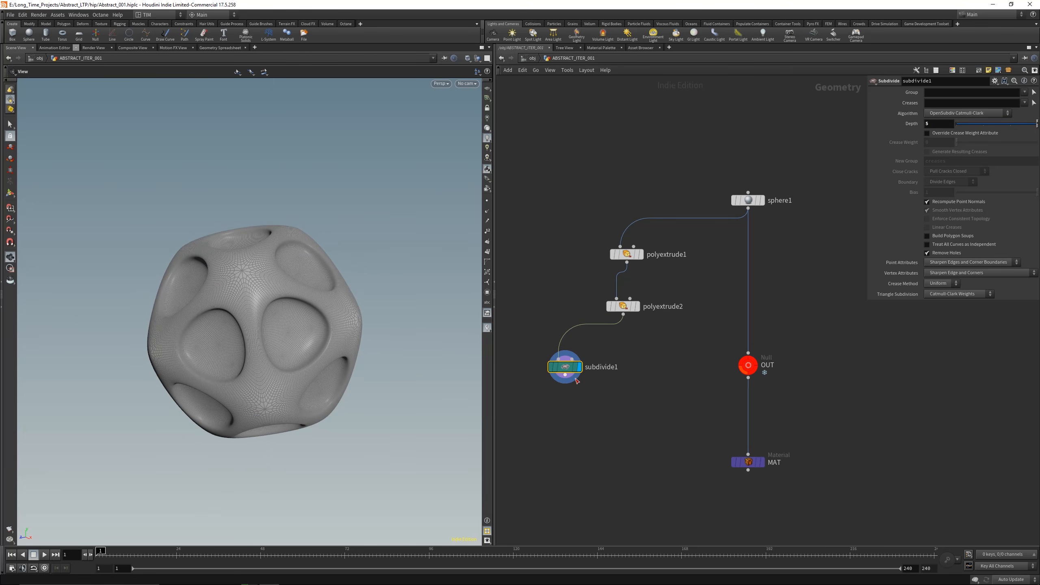
- Feed subdivide1 into the OUT null in place of sphere1, then unlock and relock OUT to refresh its stored geometry
drag(565, 382, 747, 353)
click(747, 365)
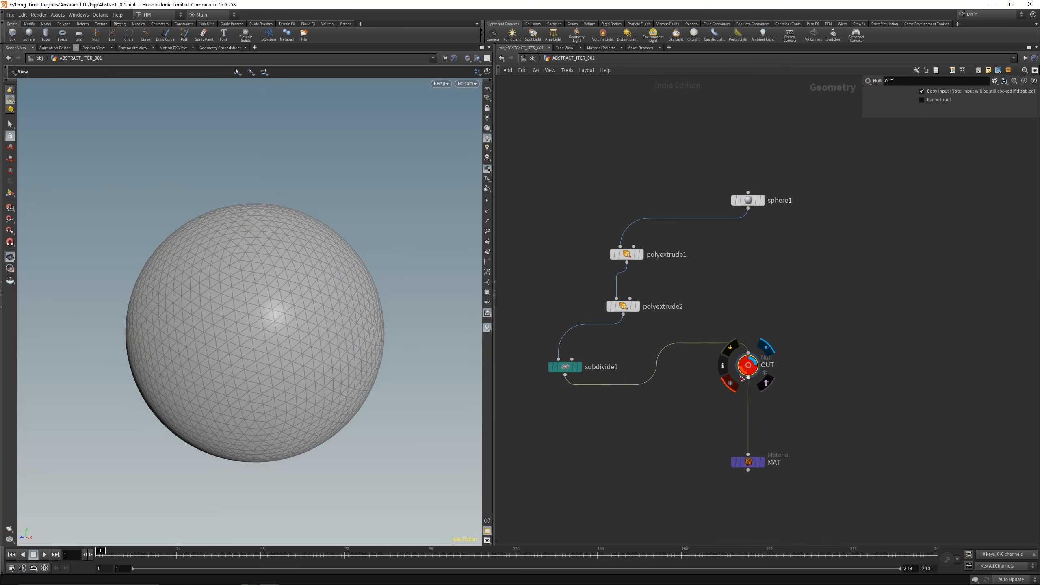
click(730, 385)
click(733, 385)
- Line up sphere1, both PolyExtrude nodes and subdivide1 in a vertical column and move them further above OUT
drag(534, 440, 637, 245)
shift+drag(630, 134, 787, 236)
key(l)
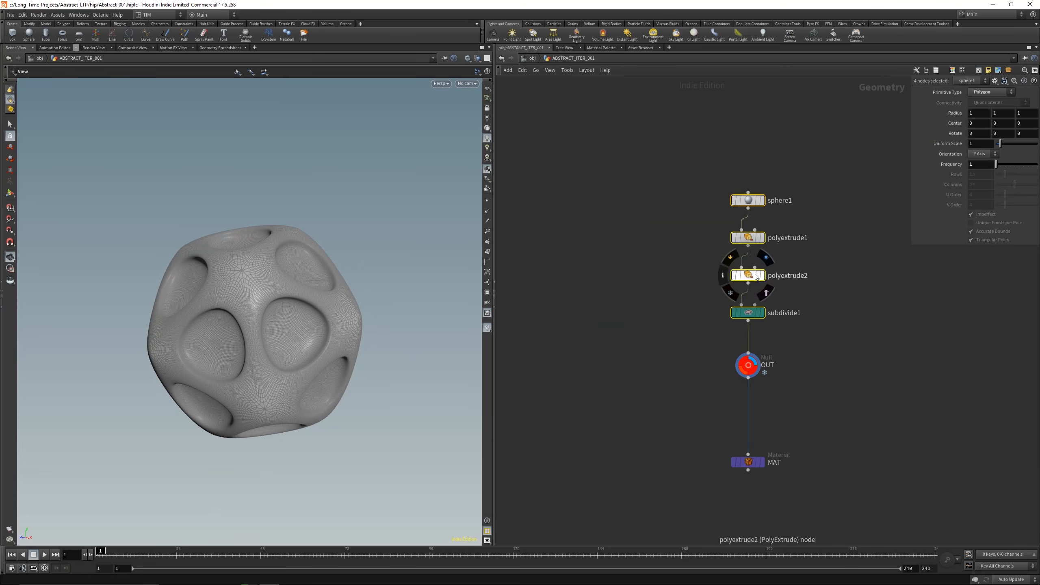
drag(754, 273, 753, 175)
- Display the result of the MAT node
click(647, 460)
drag(647, 460, 747, 444)
key(r)
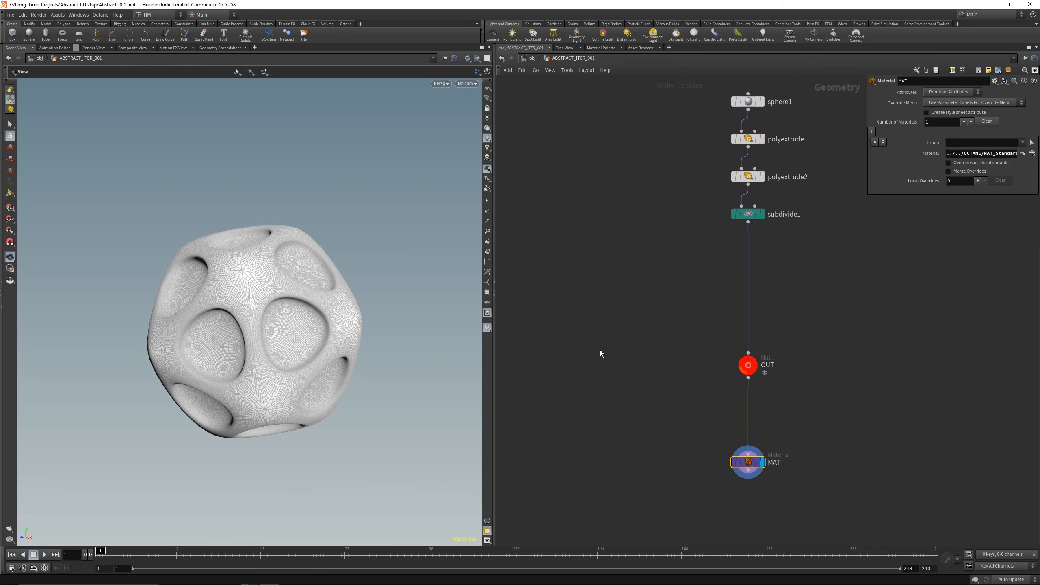
drag(274, 296, 264, 276)
- Return to the MAT_Standard material network and look through cam1 in the viewport
click(529, 59)
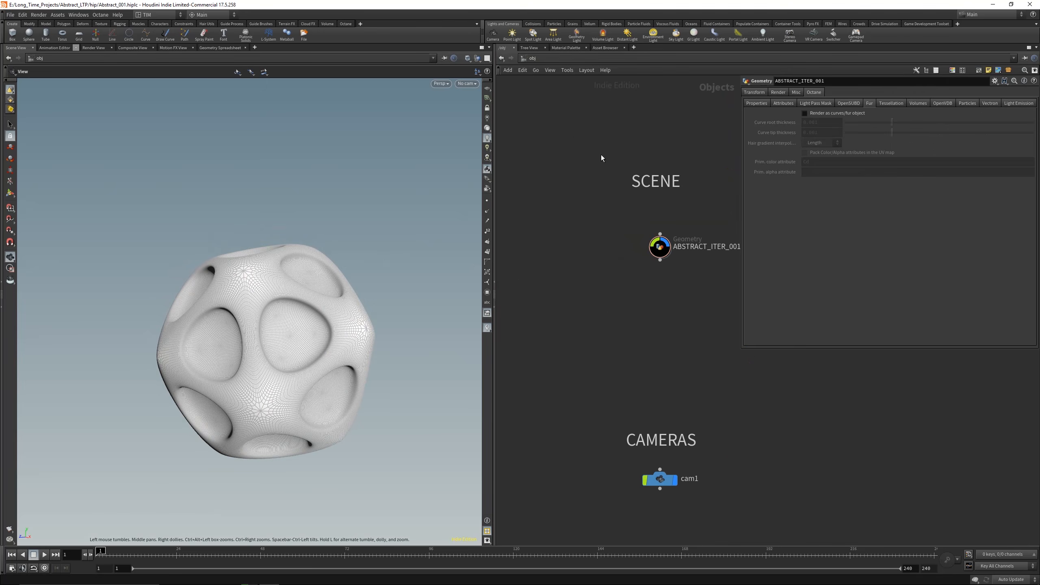
key(2)
key(1)
click(467, 84)
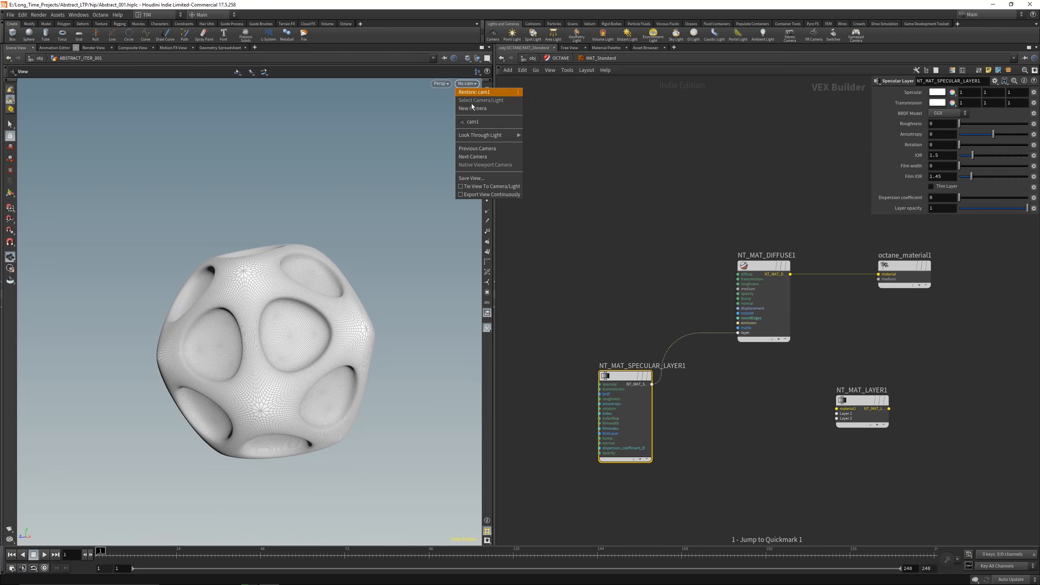
click(476, 123)
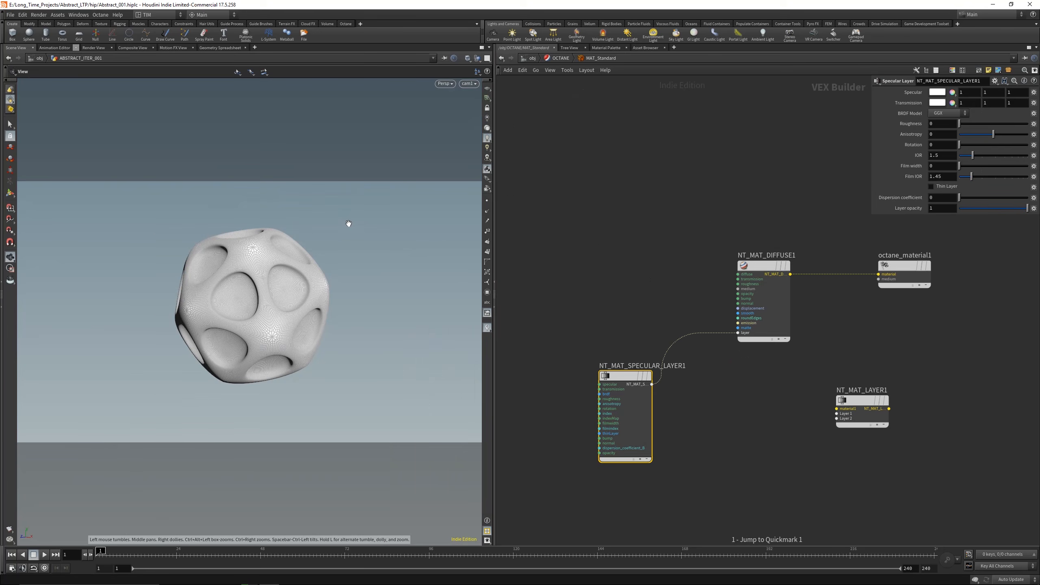
- Lock the camera to the view and start the Octane IPR render
click(487, 108)
click(345, 23)
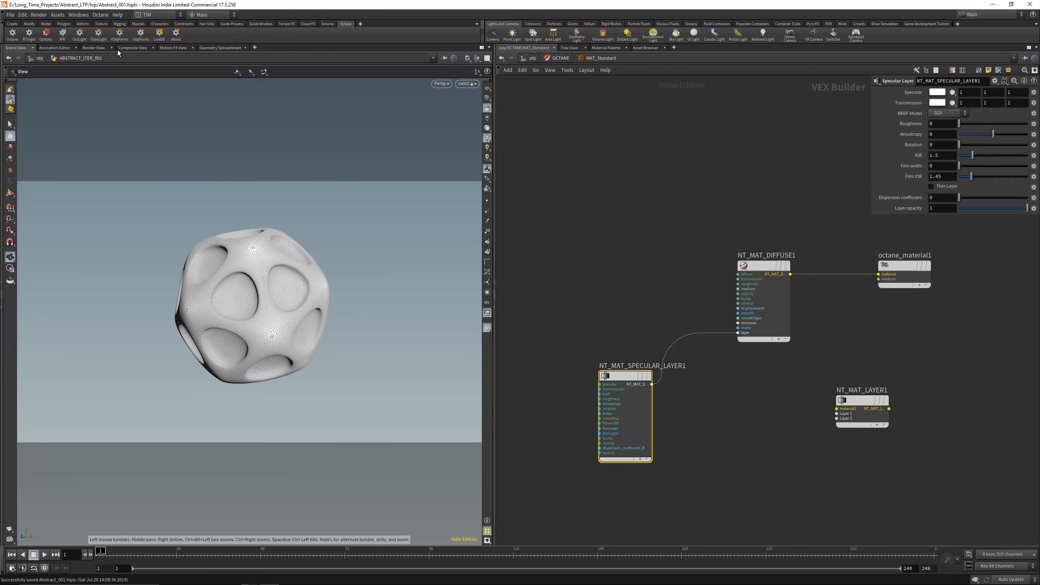
click(62, 34)
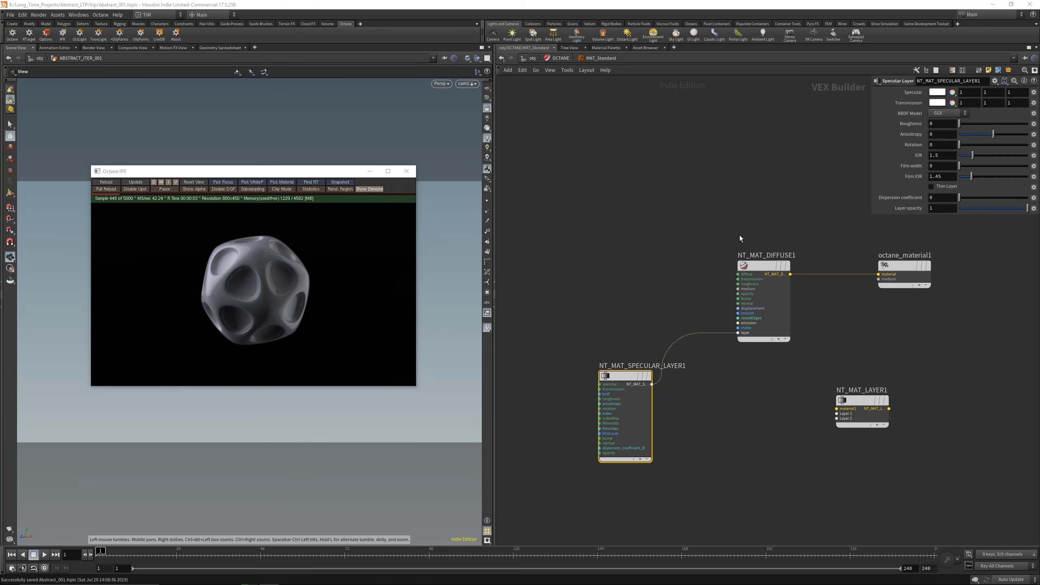
- Examine the diffuse material's shading on the sphere up close in the IPR, then restore the full render view
drag(737, 222, 763, 340)
scroll(267, 275, up, 3)
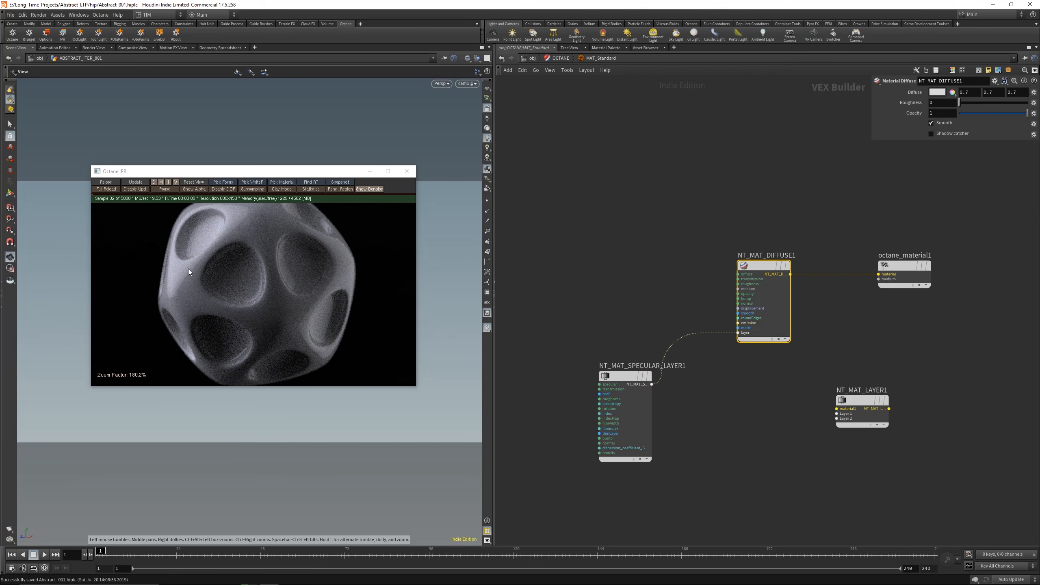
scroll(262, 298, up, 1)
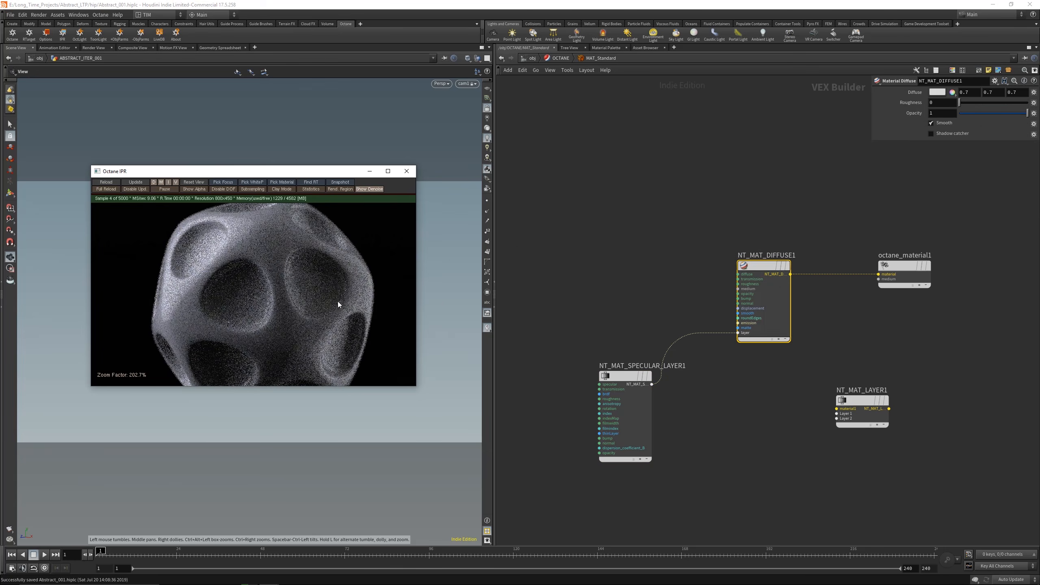
click(178, 183)
- Try a red transmission value of 0 on NT_MAT_SPECULAR_LAYER1 and restore it to 1
drag(592, 256, 711, 480)
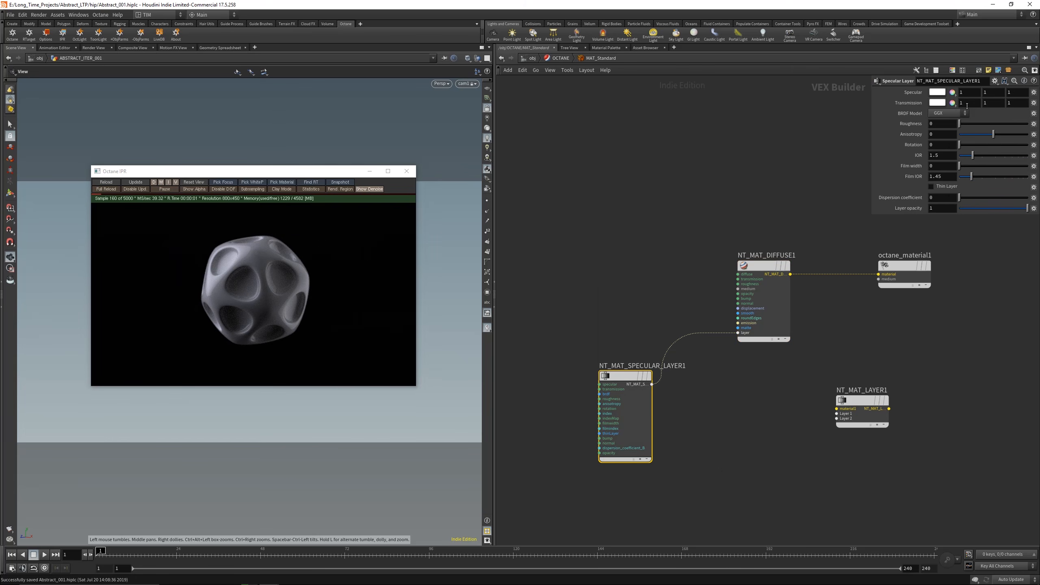
text(0)
key(Return)
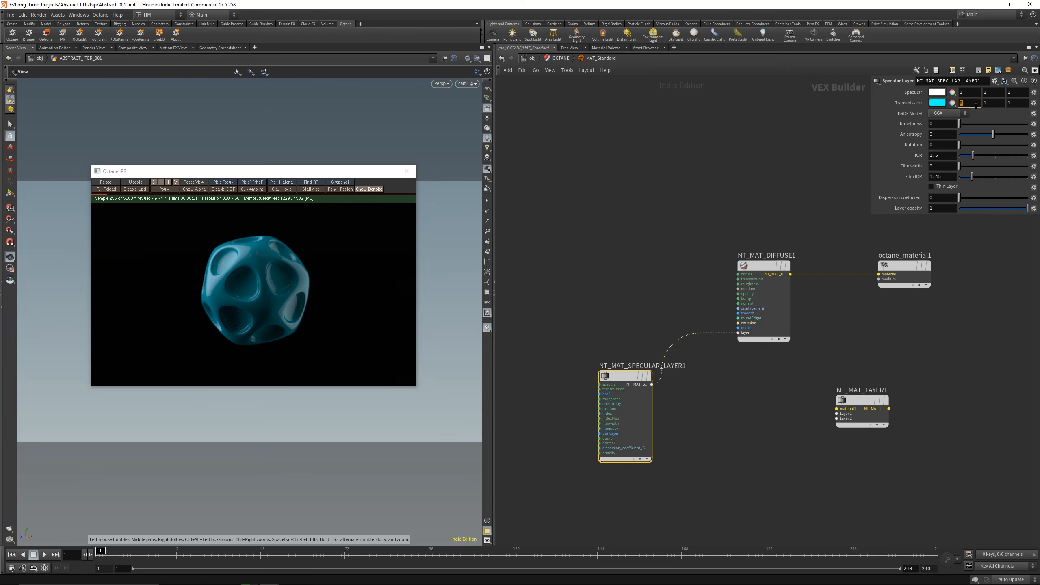
text(1)
key(Return)
- Add a Procedural Noise texture node ahead of NT_MAT_SPECULAR_LAYER1
middle_drag(583, 408, 710, 376)
scroll(710, 376, up, 1)
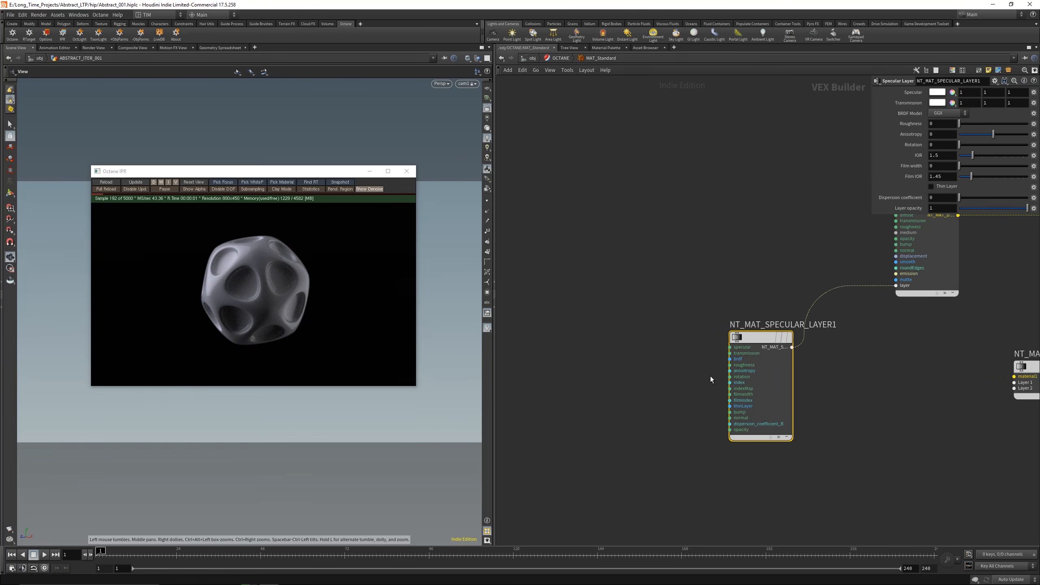
scroll(727, 352, up, 1)
click(726, 348)
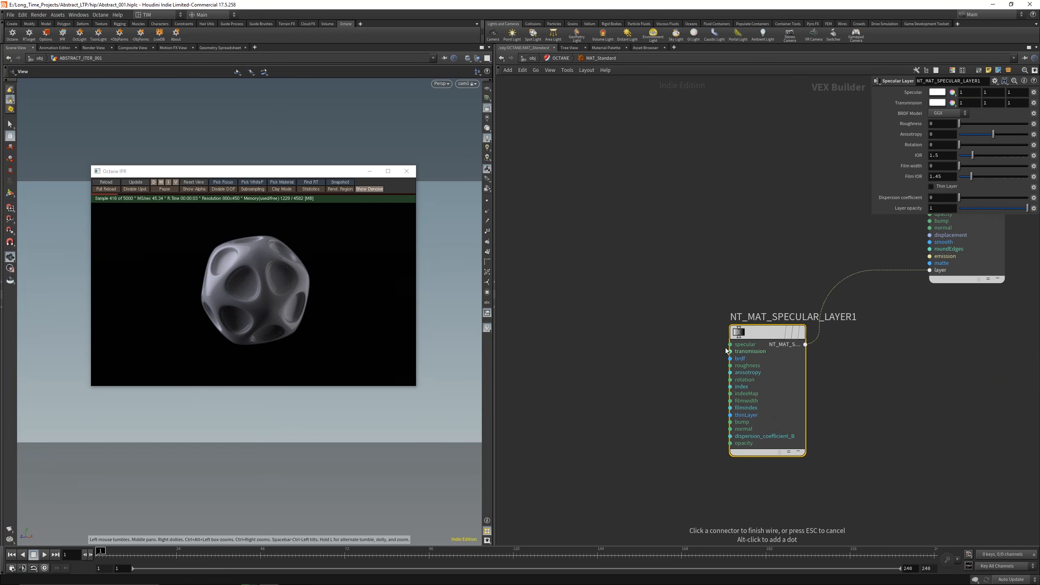
middle_drag(561, 304, 681, 288)
key(Tab)
text(noi)
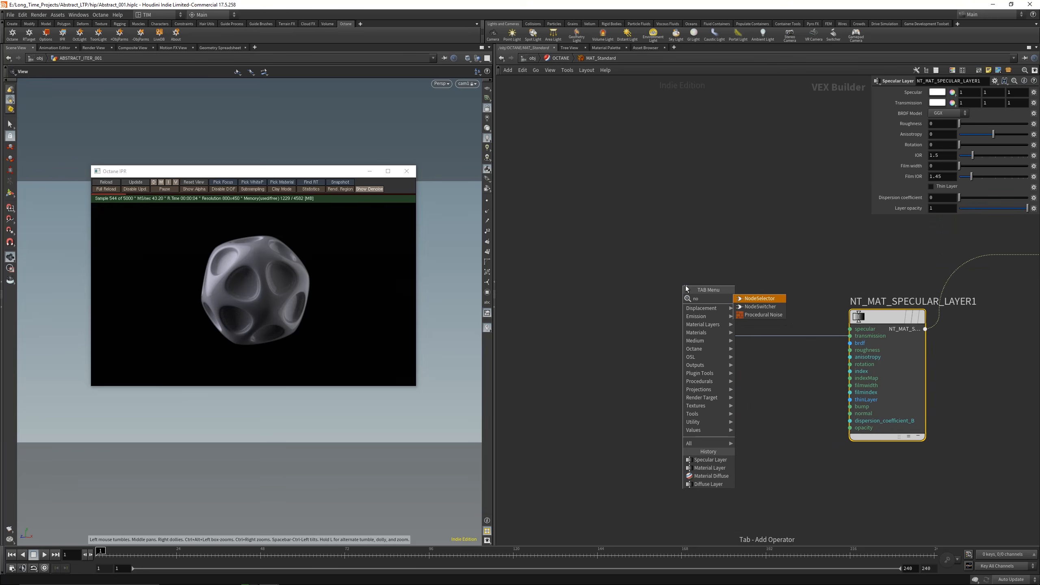
click(762, 310)
middle_drag(761, 281, 737, 289)
middle_drag(892, 235, 803, 281)
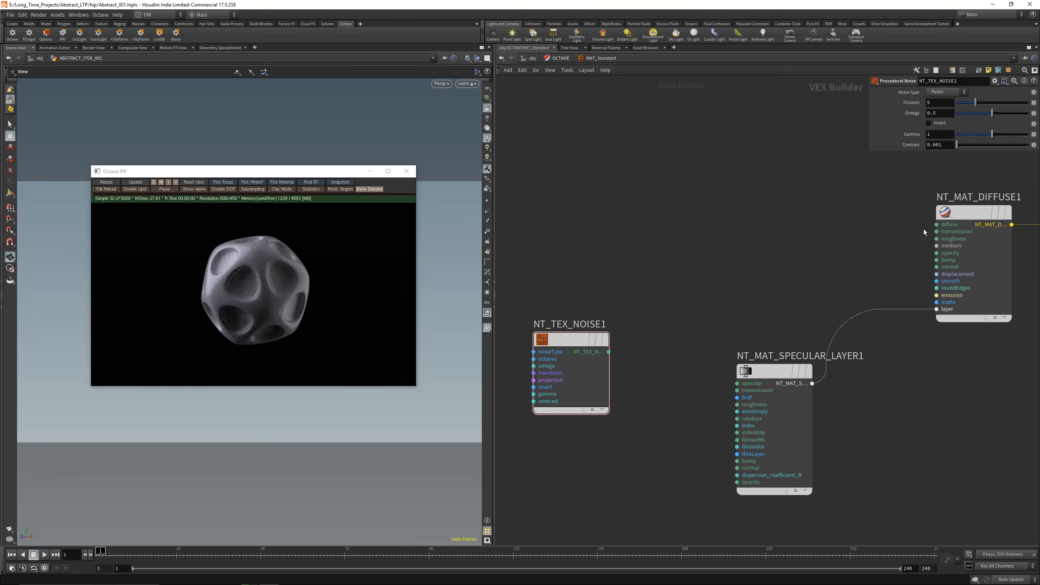
- Connect NT_TEX_NOISE1 to the diffuse input of NT_MAT_DIFFUSE1 and detach the specular layer to preview the noise alone
click(939, 229)
click(609, 352)
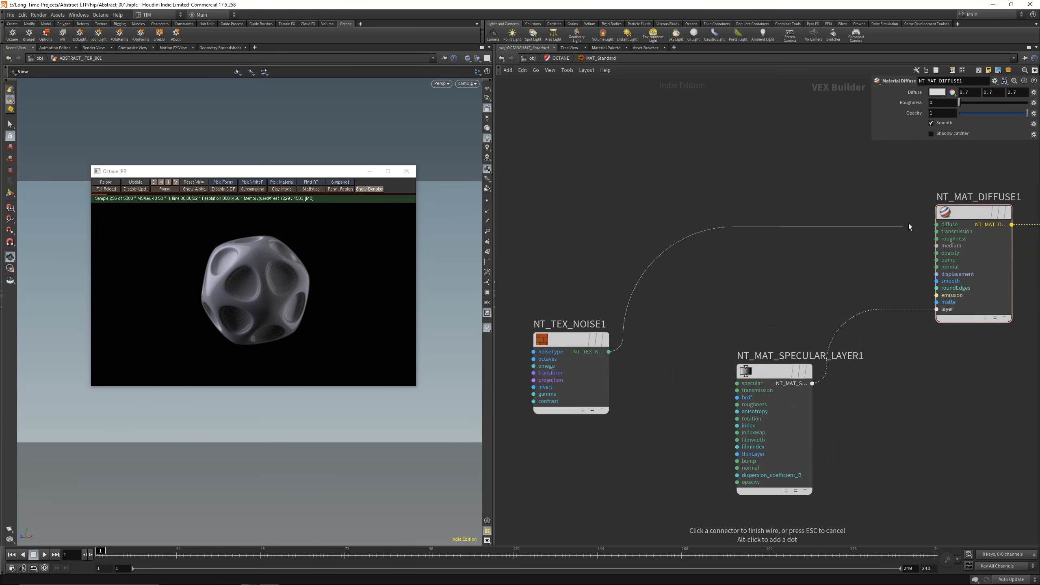
click(937, 224)
middle_drag(825, 329, 912, 319)
scroll(787, 323, up, 1)
middle_drag(787, 323, 803, 333)
- Set the contrast of NT_TEX_NOISE1 to 25
drag(660, 246, 677, 417)
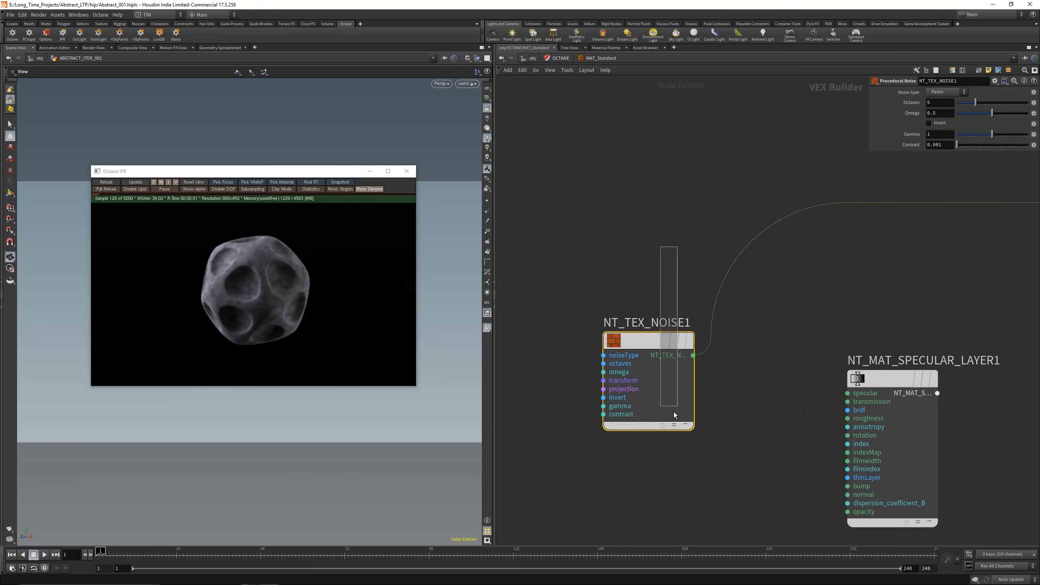
click(946, 145)
text(25)
key(Return)
- Add a Transform Scale node and connect it to the transform input of NT_TEX_NOISE1
middle_drag(514, 335, 633, 281)
key(Tab)
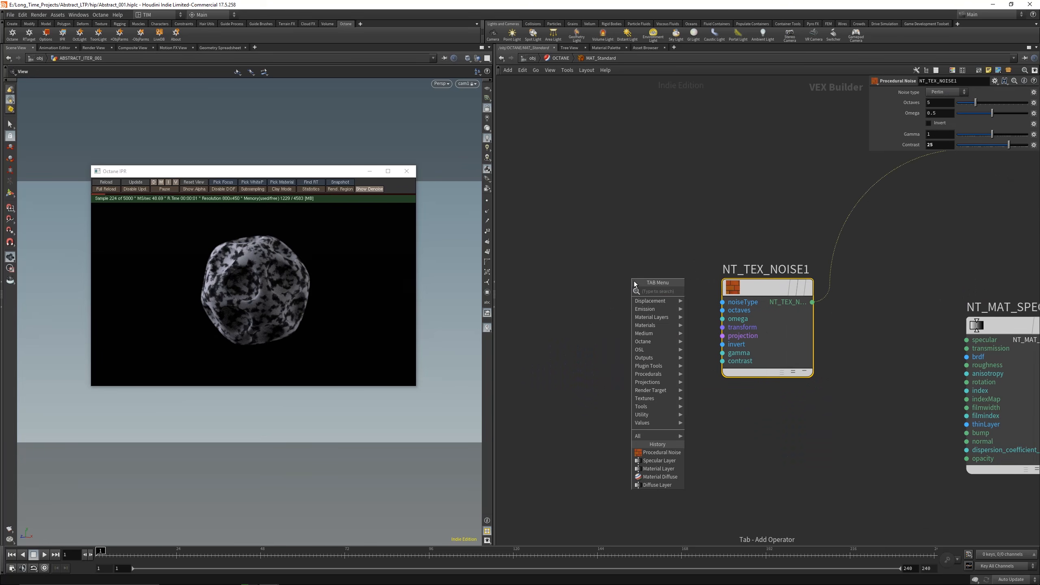
text(sca)
click(711, 299)
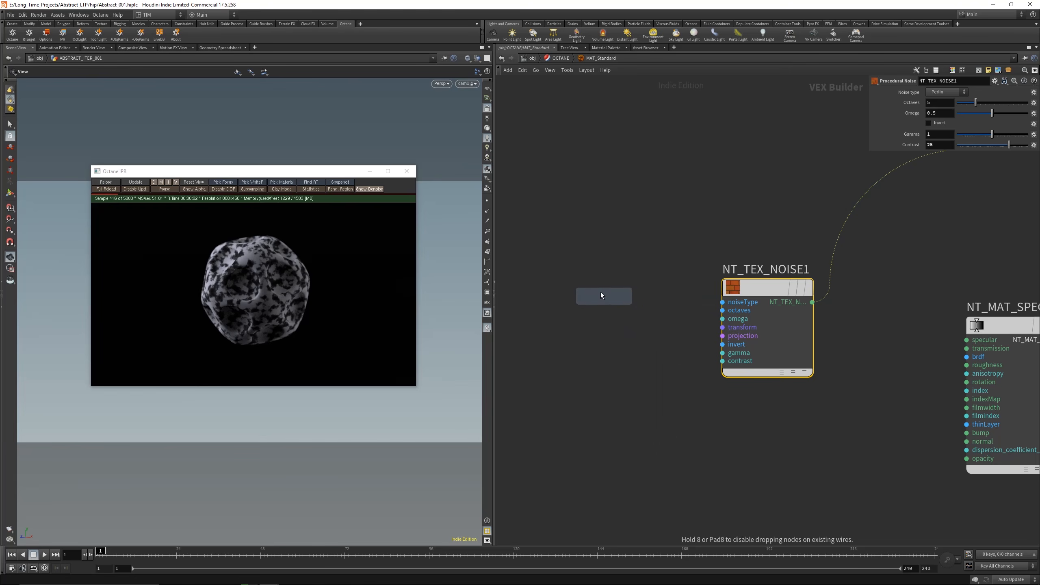
click(597, 290)
drag(648, 302, 720, 326)
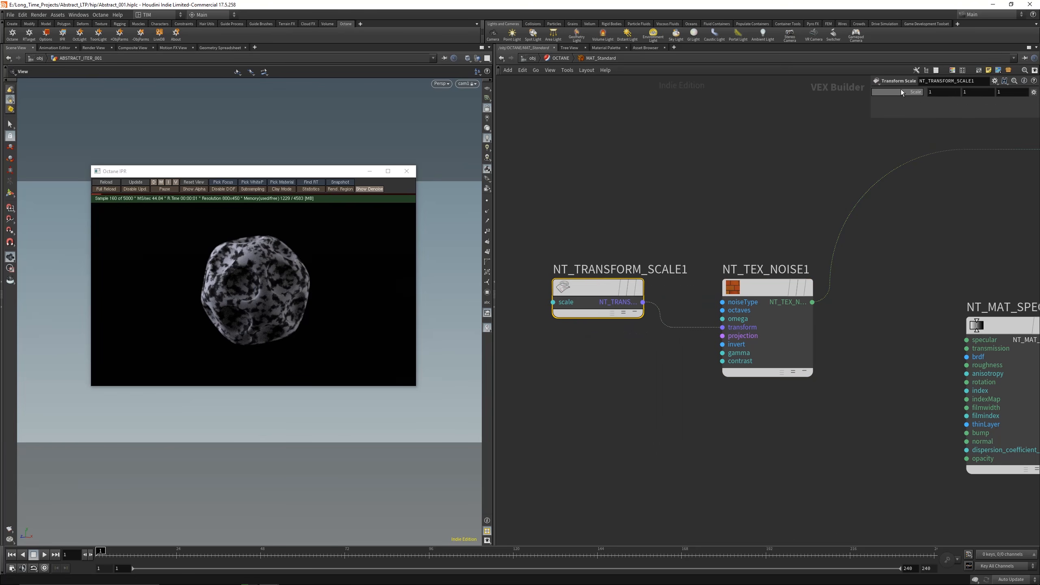
- Set the noise transform's scale to 3.3, 0.1 and 3.3 to stretch the pattern into horizontal streaks
middle_drag(913, 91, 955, 149)
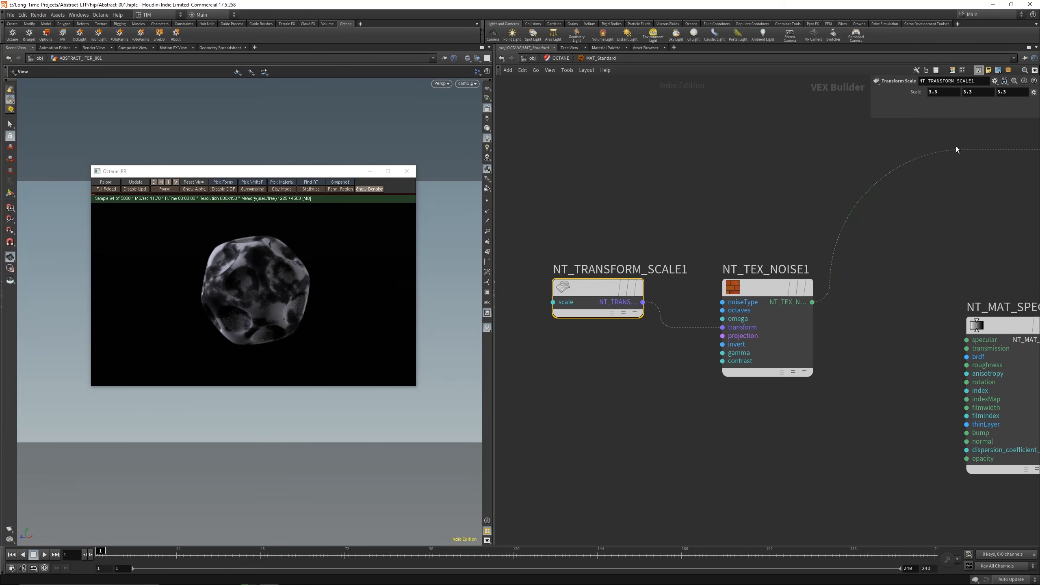
click(973, 96)
text(0.1)
key(Return)
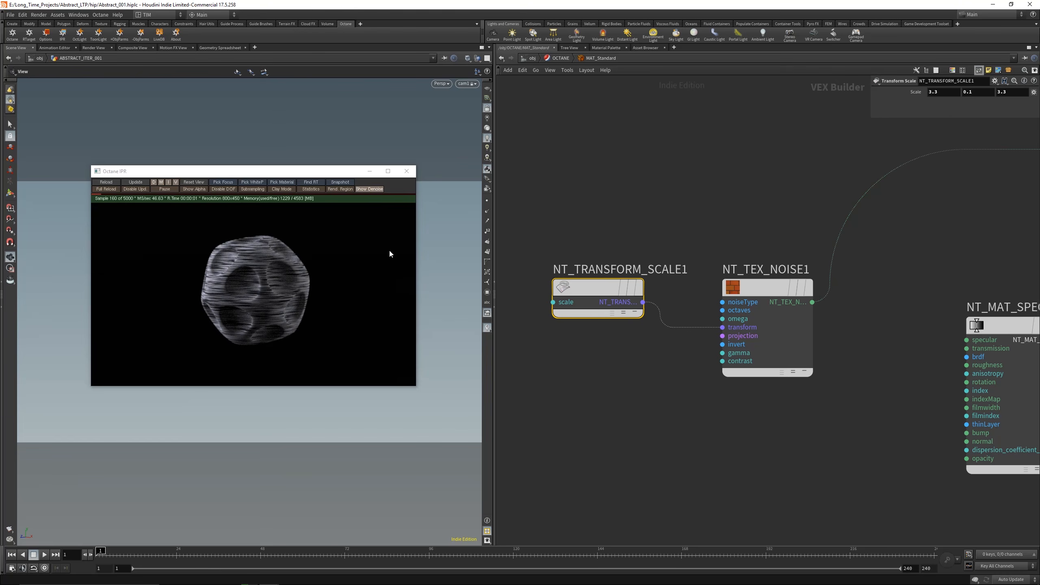
- Rewire the noise from the diffuse input to the specular layer's transmission and connect that layer to NT_MAT_DIFFUSE1's layer input
scroll(844, 306, down, 2)
middle_drag(845, 305, 633, 338)
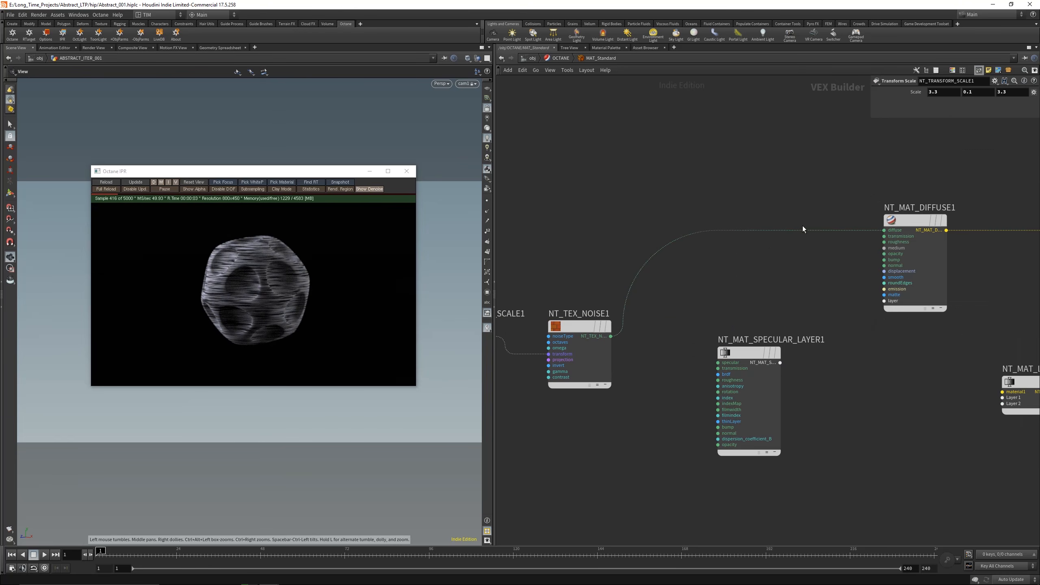
drag(802, 230, 717, 362)
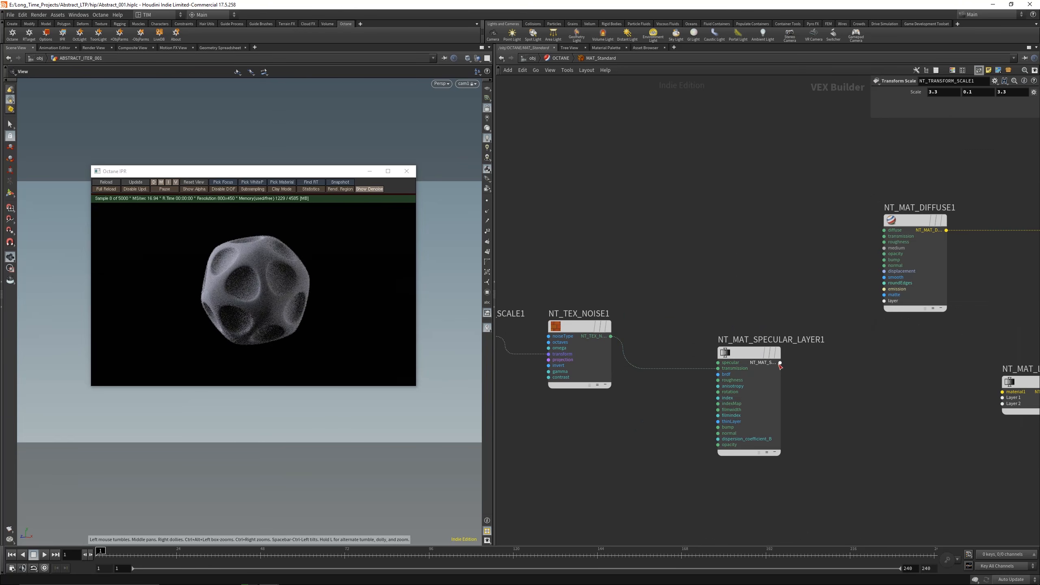
drag(780, 362, 884, 301)
- Add a Tool Gradient node below NT_TEX_NOISE1
middle_drag(654, 303, 757, 286)
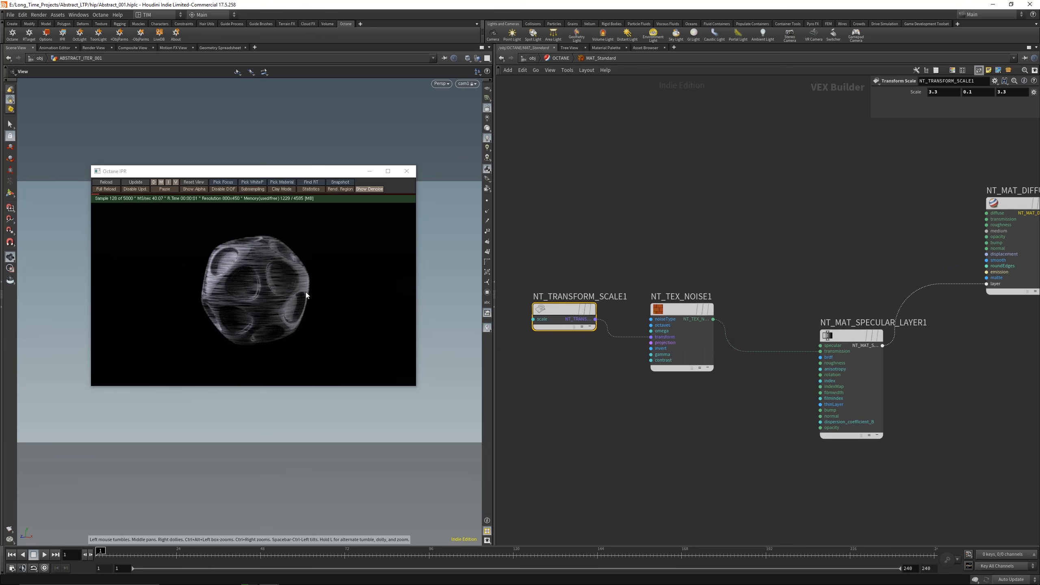
key(Tab)
text(gra)
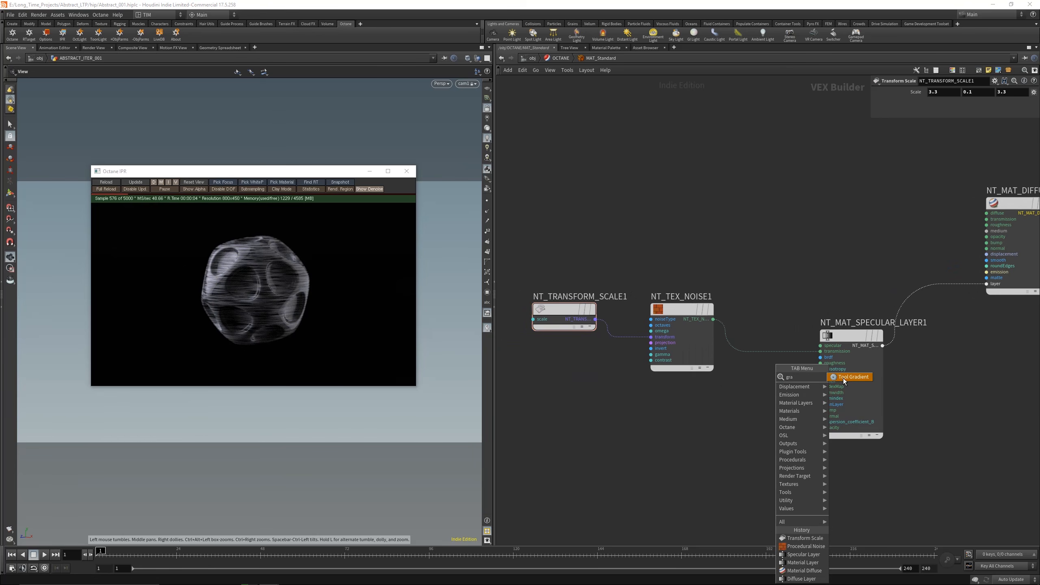
click(849, 377)
click(723, 426)
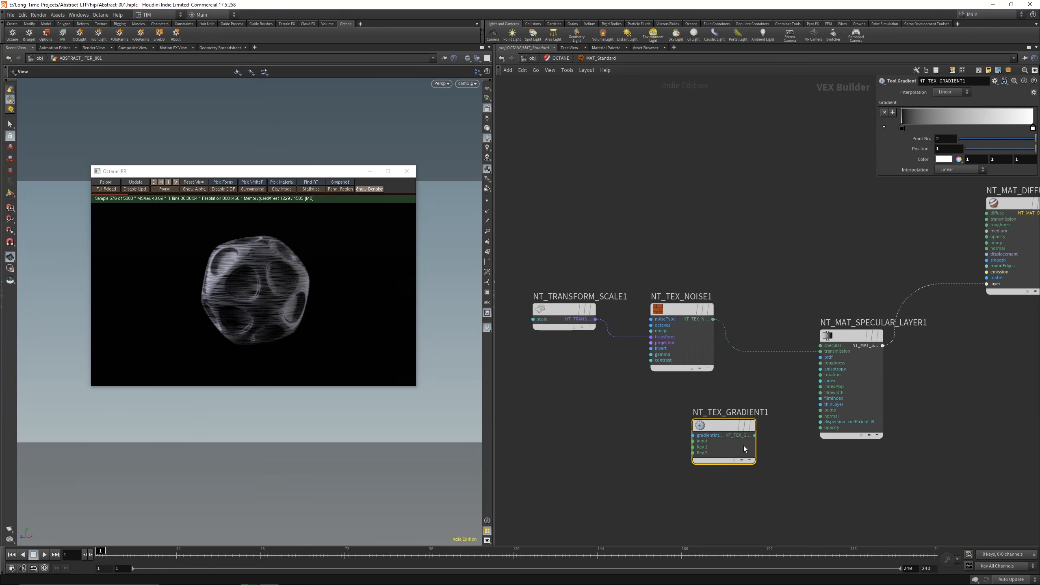
- Insert the gradient between NT_TEX_NOISE1 and the specular layer's transmission, and space the texture nodes out from the layer
drag(713, 320, 760, 323)
middle_drag(722, 367, 855, 378)
scroll(855, 378, down, 1)
drag(635, 257, 919, 365)
drag(892, 348, 753, 371)
click(807, 301)
scroll(823, 295, up, 1)
middle_drag(828, 294, 889, 247)
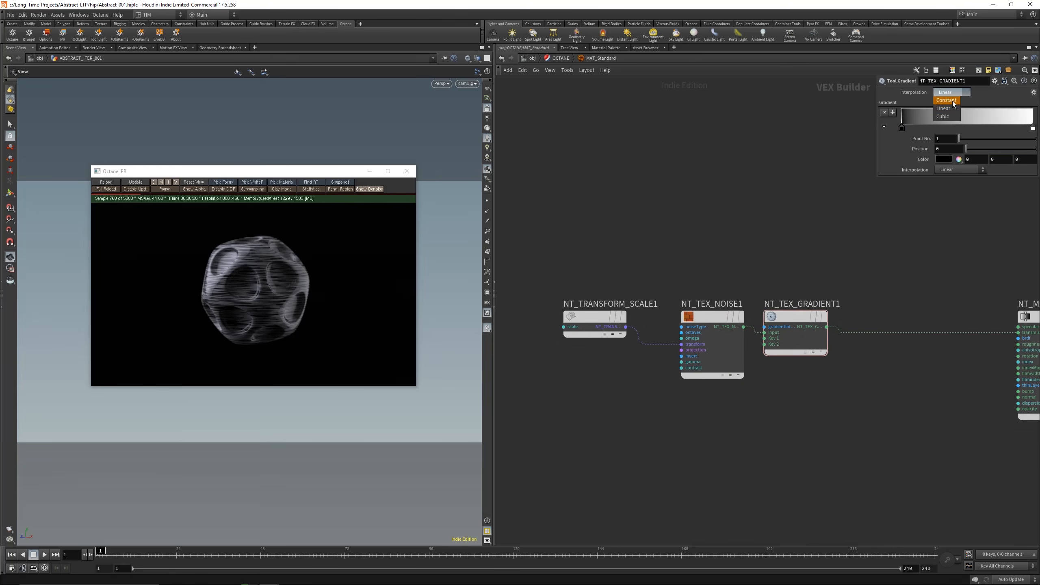
- Try Constant and Cubic interpolation on NT_TEX_GRADIENT1 and return it to Linear
click(952, 100)
click(949, 117)
click(953, 93)
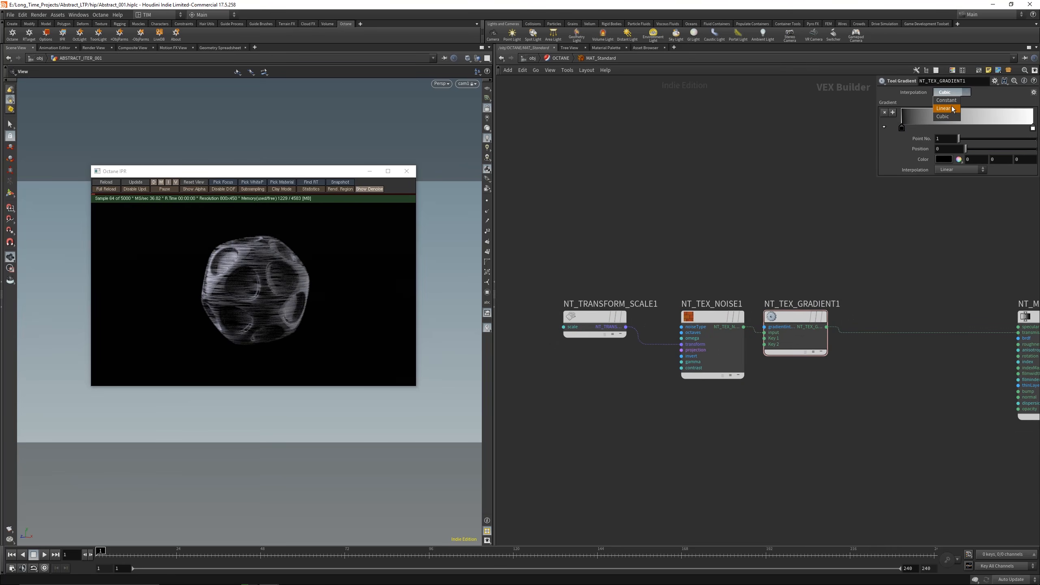
click(945, 107)
- Set the first key of NT_TEX_GRADIENT1 to orange (1, 0.5, 0), trying red along the way
double_click(901, 129)
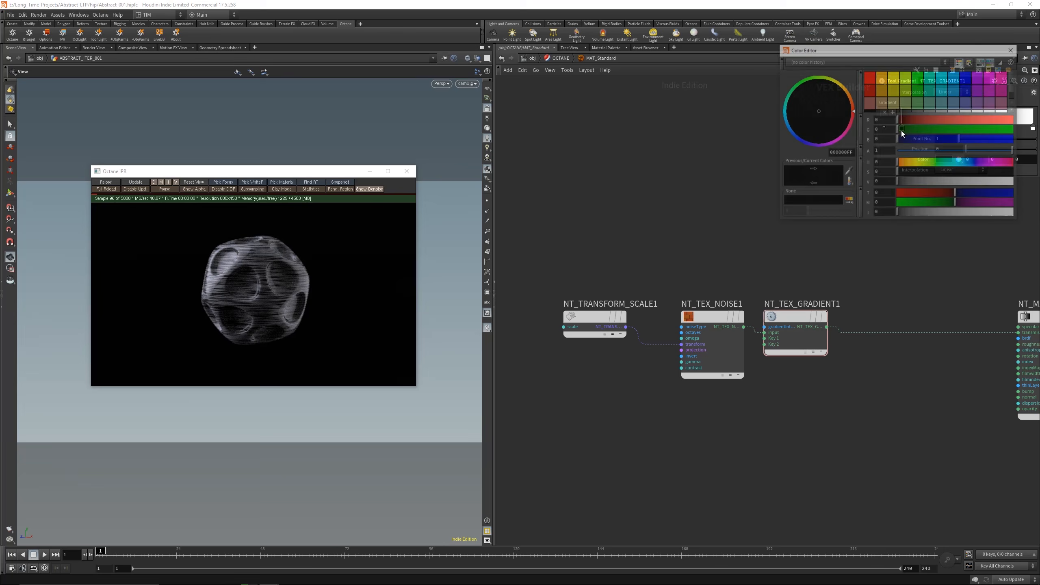
click(872, 75)
drag(872, 48, 718, 126)
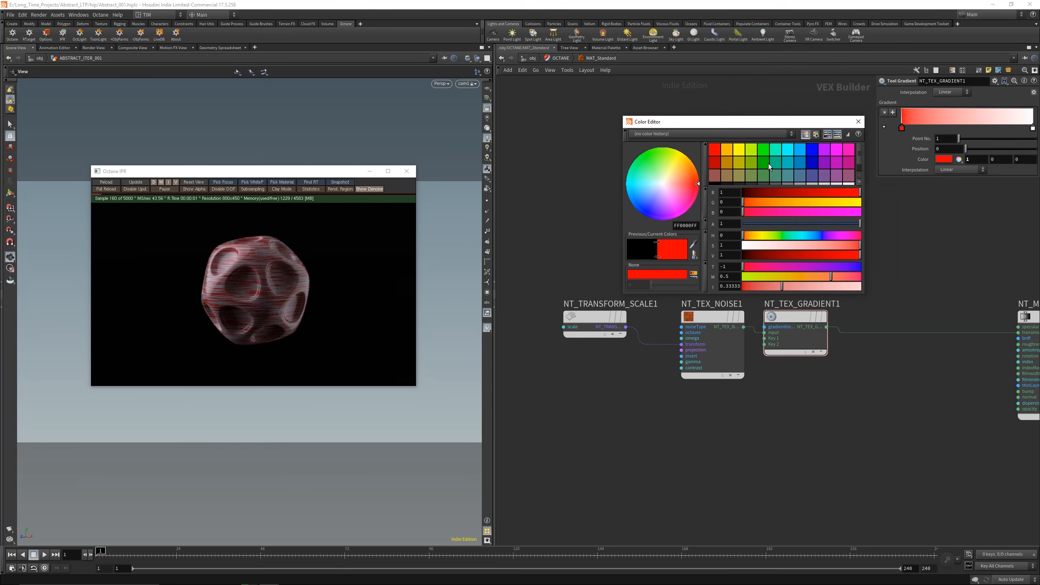
click(728, 171)
click(734, 153)
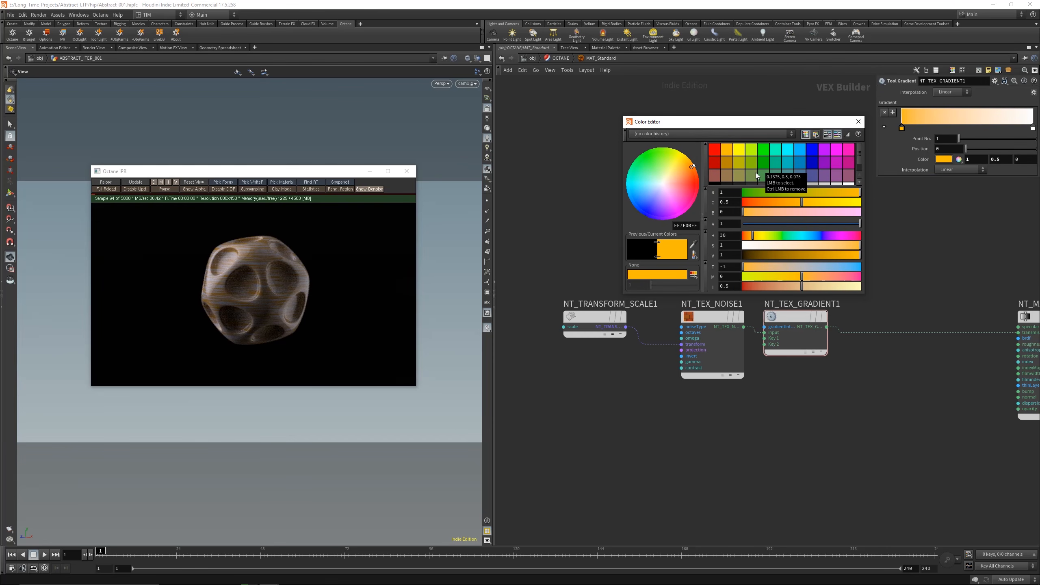
click(861, 123)
- Set the end key of NT_TEX_GRADIENT1 to black
double_click(1032, 129)
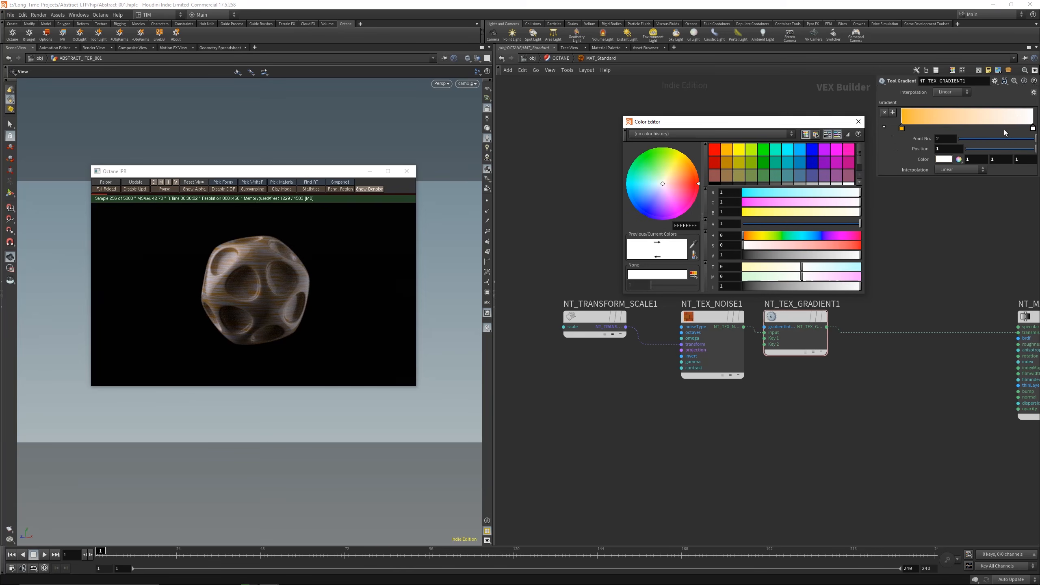
scroll(746, 180, down, 1)
click(718, 176)
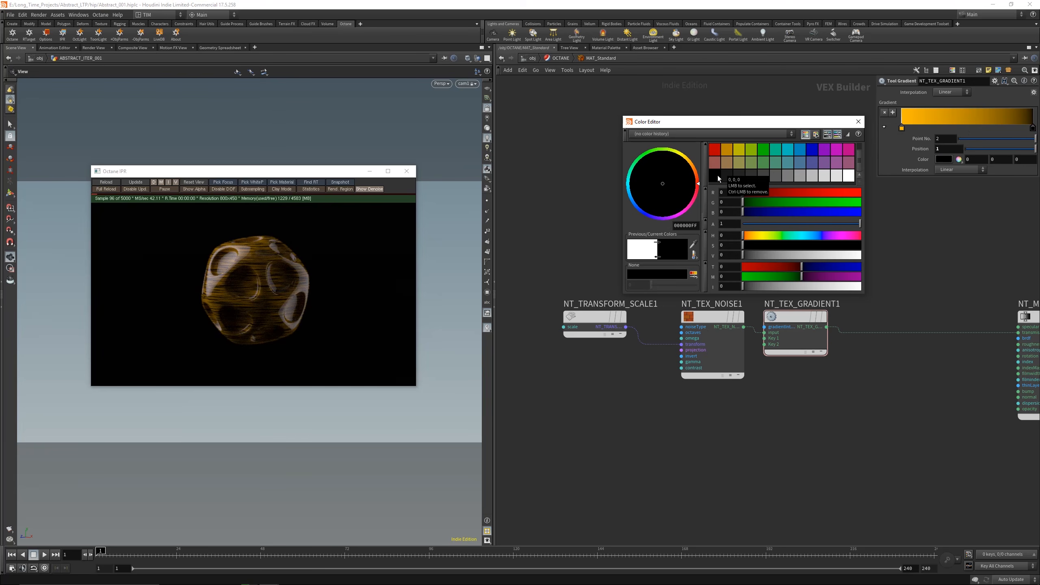
click(861, 122)
- Set the scale of NT_TRANSFORM_SCALE1 to 0.1, 3.3 and 3.3 to change the noise's stretch direction
middle_drag(833, 215, 738, 225)
click(619, 326)
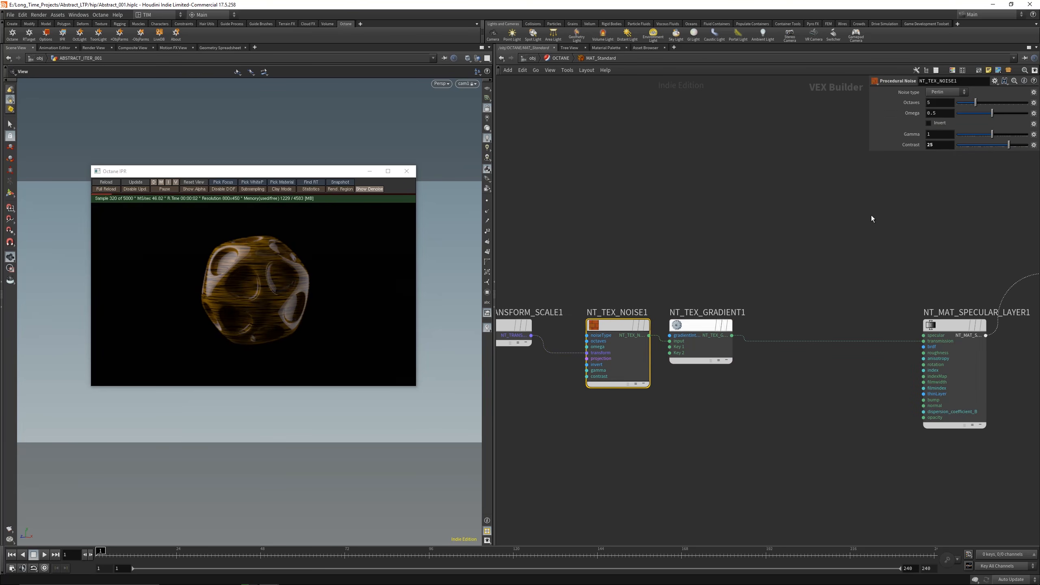
click(511, 324)
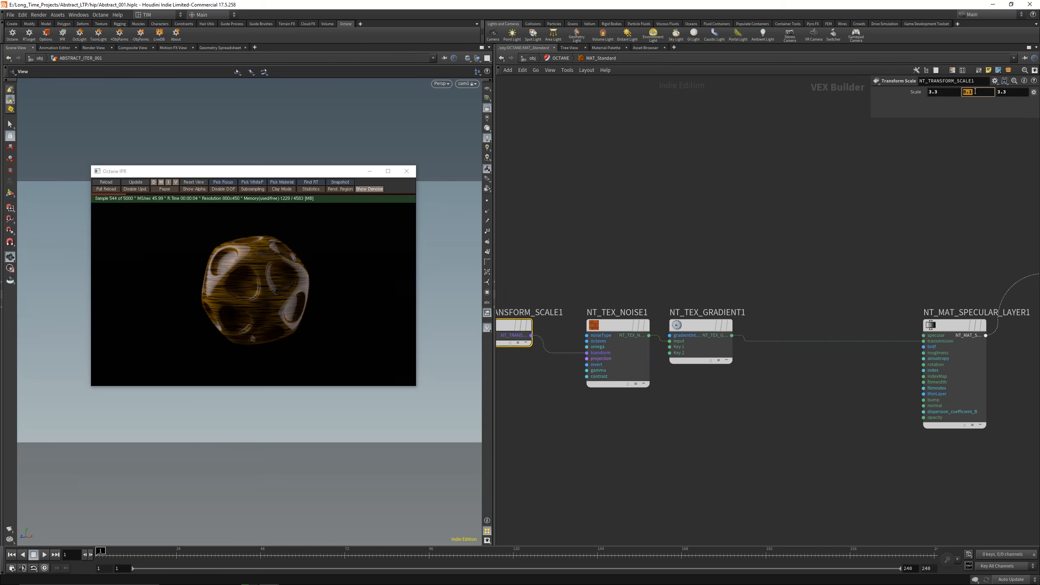
click(948, 91)
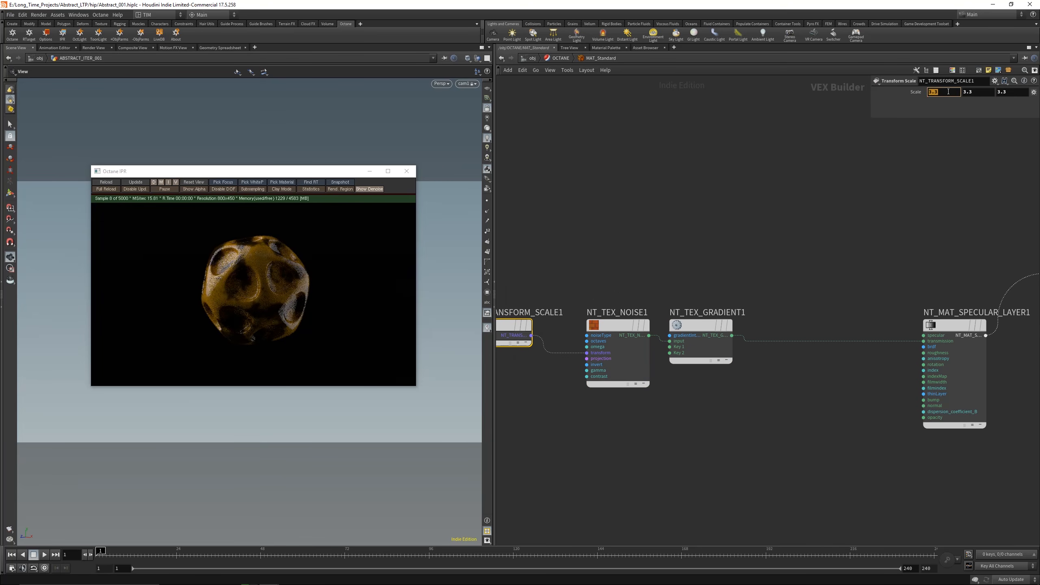
text(0.1)
key(Return)
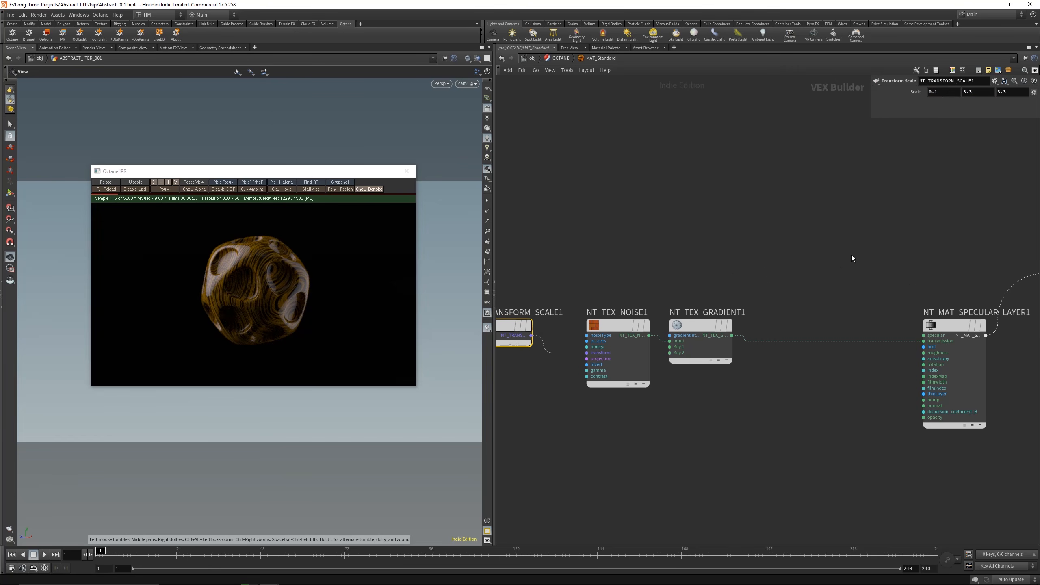
- Tidy the network by moving NT_MAT_SPECULAR_LAYER1 closer to the gradient and repositioning NT_MAT_LAYER1
scroll(851, 257, down, 2)
click(611, 333)
drag(611, 333, 628, 333)
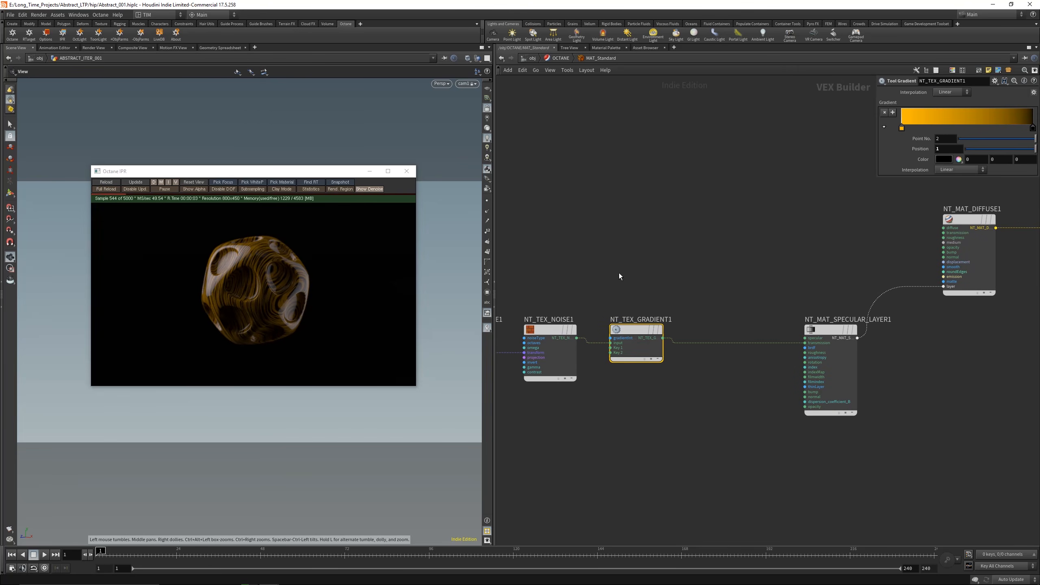
middle_drag(620, 274, 665, 270)
scroll(822, 293, up, 2)
middle_drag(872, 318, 785, 323)
drag(784, 324, 705, 329)
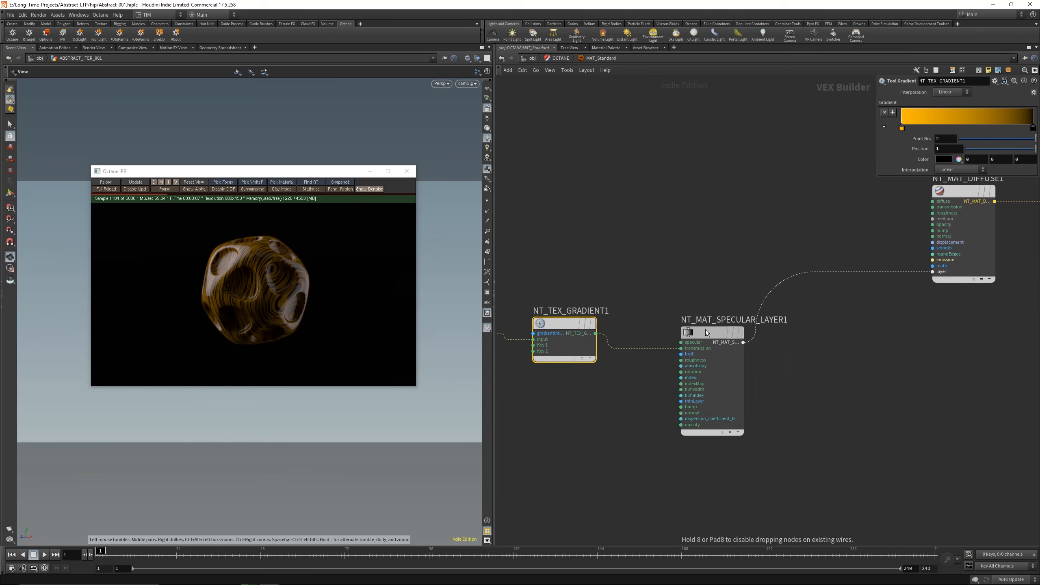
middle_drag(871, 333, 719, 338)
drag(928, 351, 922, 329)
- Connect NT_MAT_DIFFUSE1 to the material1 input of NT_MAT_LAYER1 and feed that node into octane_material1's material input
middle_drag(835, 208, 559, 265)
click(568, 257)
click(618, 396)
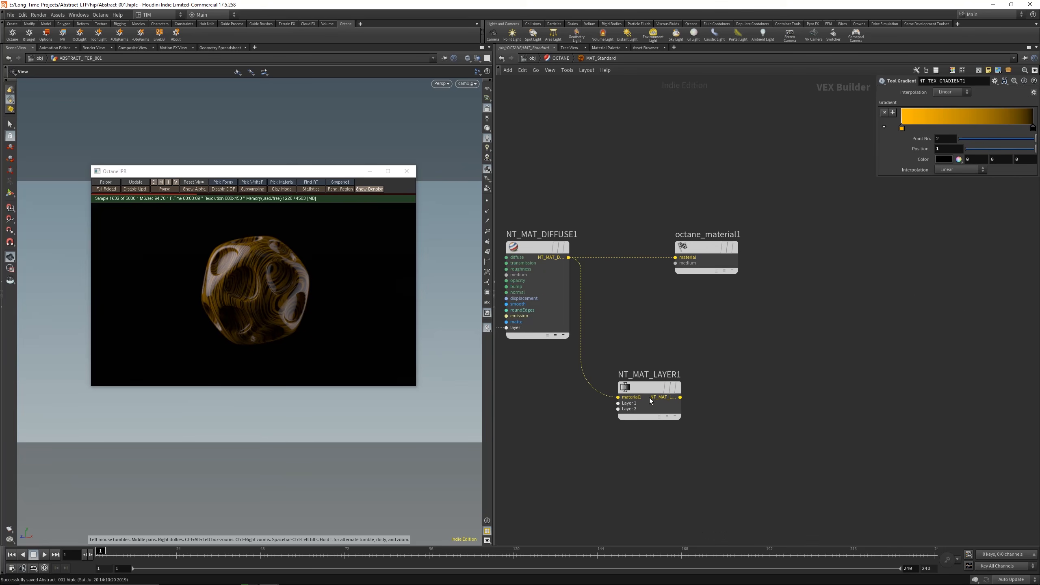
click(679, 393)
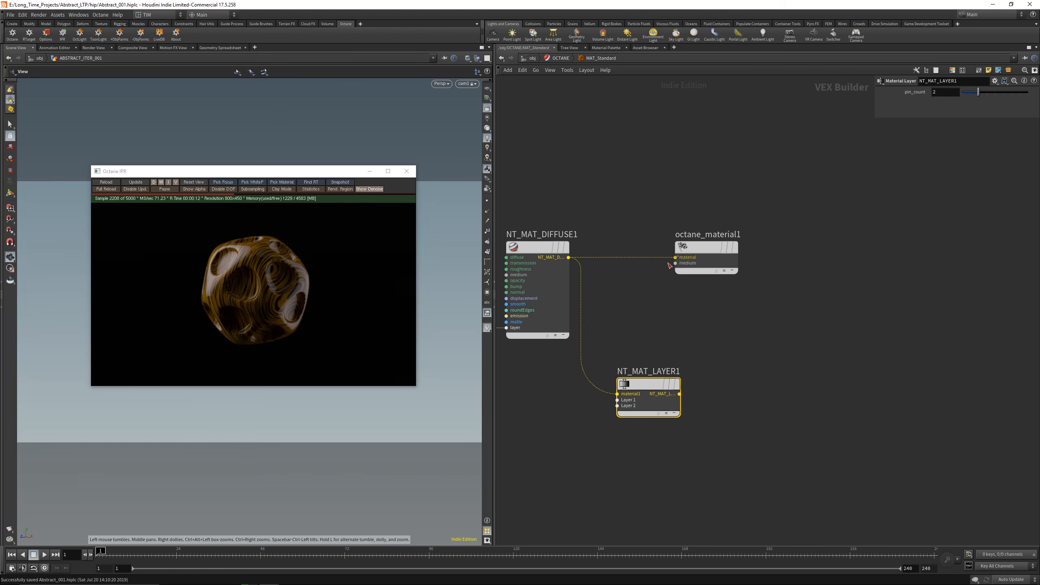
click(676, 257)
- Move the specular layer's connection from NT_MAT_DIFFUSE1 to Layer 1 of NT_MAT_LAYER1 and rearrange the nodes around it
drag(700, 247, 772, 247)
middle_drag(582, 420, 929, 288)
drag(655, 242, 796, 302)
drag(825, 215, 960, 270)
scroll(762, 248, down, 2)
scroll(732, 240, down, 2)
middle_drag(733, 240, 863, 259)
drag(529, 200, 724, 342)
drag(700, 263, 821, 313)
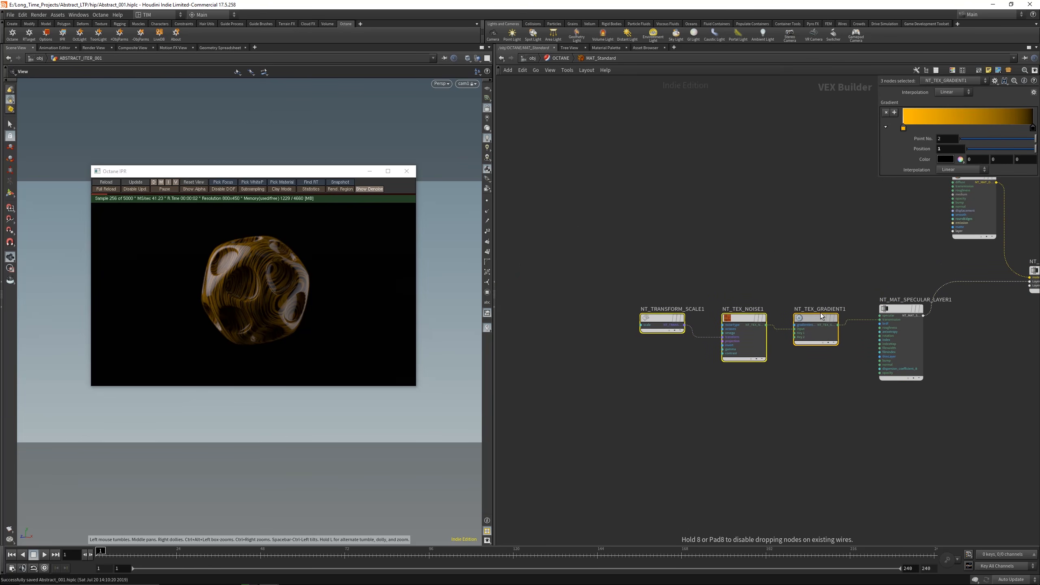
- Duplicate the transform, noise, gradient and specular layer nodes as a second branch below the originals
click(893, 247)
middle_drag(893, 247, 680, 253)
scroll(736, 291, up, 2)
scroll(746, 336, down, 3)
drag(552, 236, 776, 421)
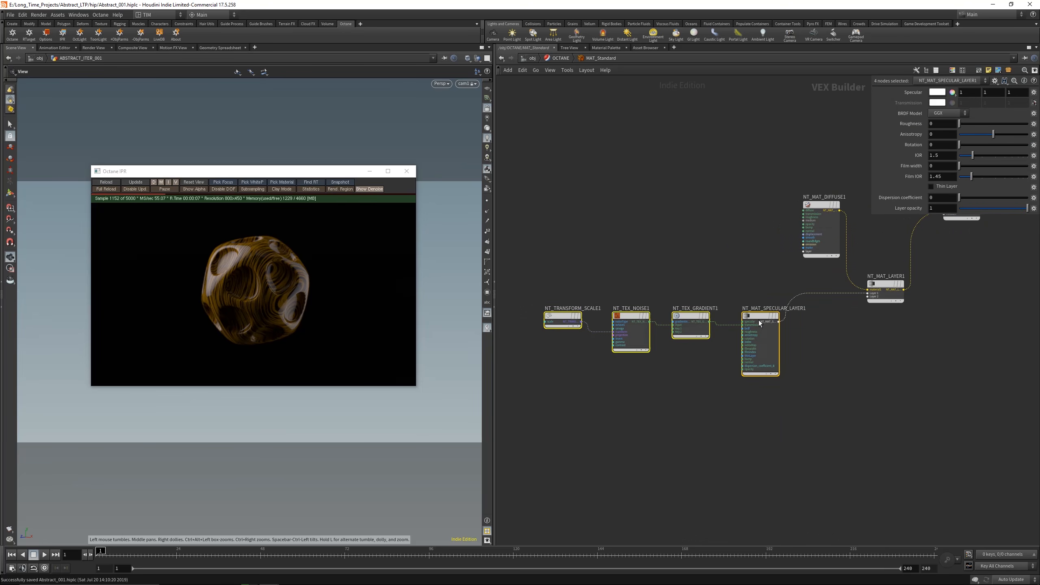
alt+drag(759, 319, 759, 408)
- Set the scale of NT_TRANSFORM_SCALE2 to 3.3, 3.3 and 0.1
scroll(783, 387, up, 3)
click(660, 387)
middle_drag(659, 387, 896, 319)
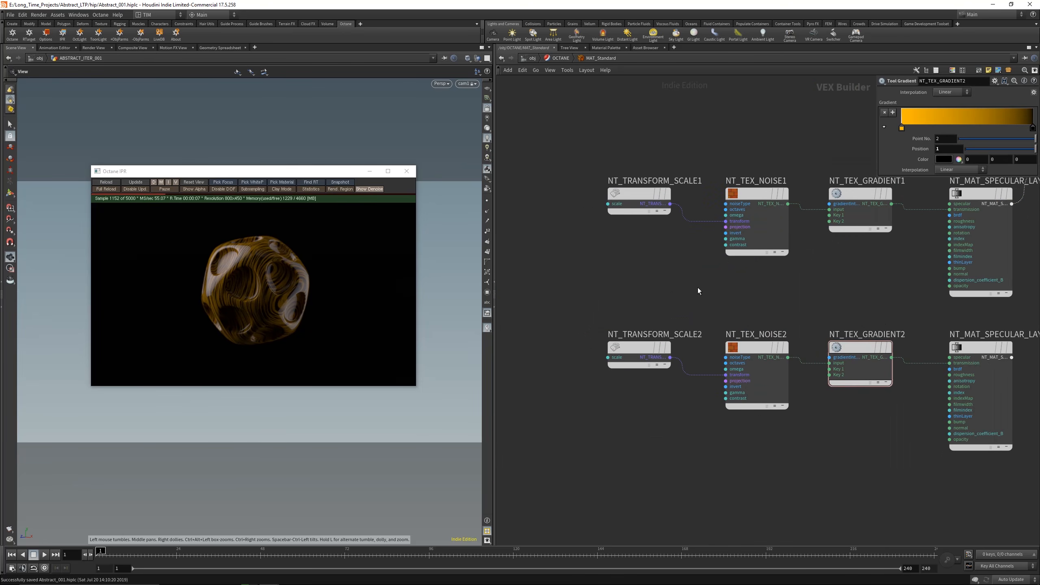
click(647, 348)
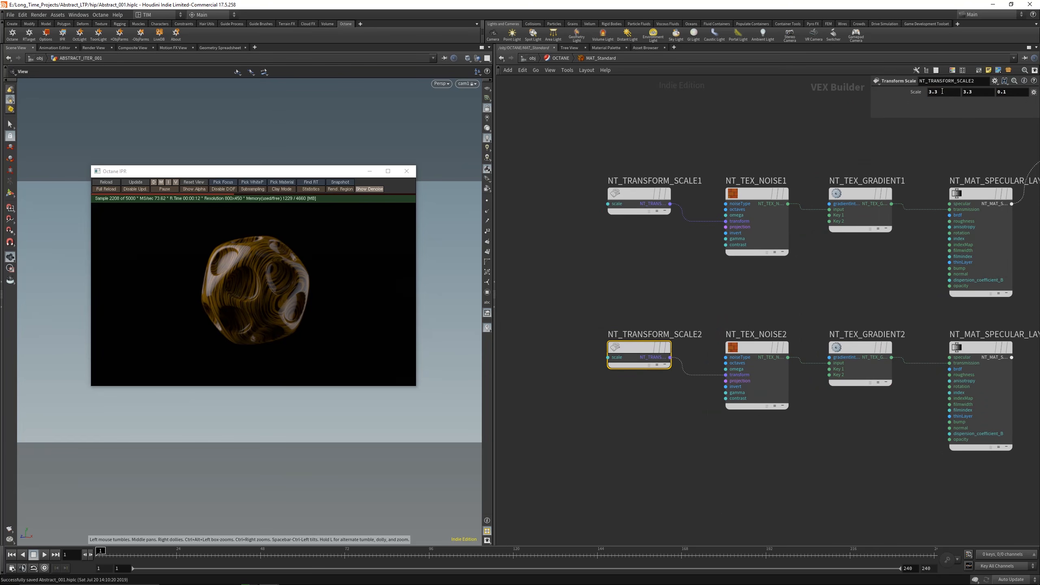
- Wire NT_MAT_SPECULAR_LAYER2 into Layer 2 and NT_MAT_SPECULAR_LAYER1 into Layer 1 of NT_MAT_LAYER1, reloading the render in between
middle_drag(903, 298, 762, 339)
click(758, 407)
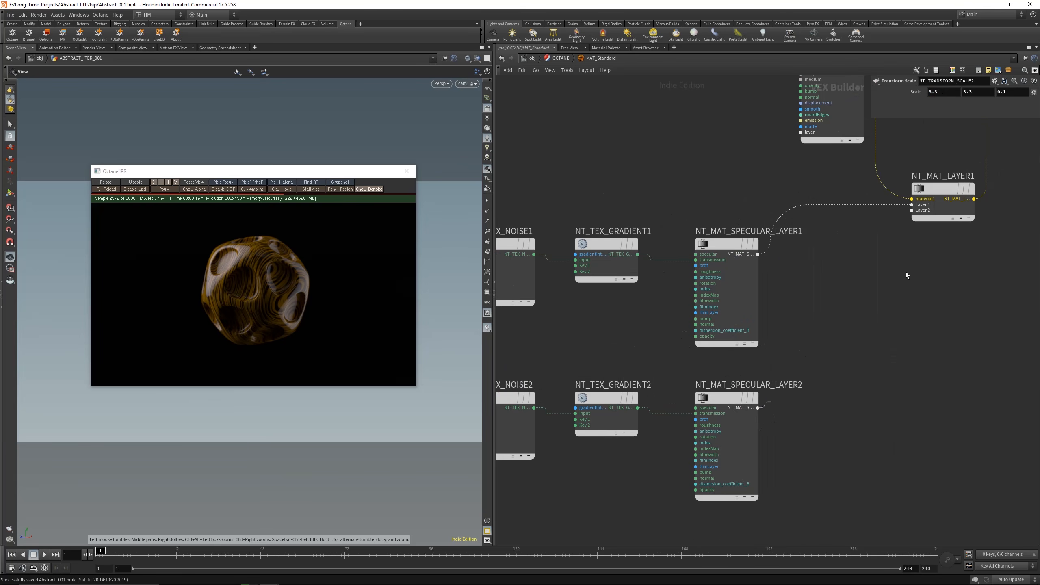
click(912, 210)
click(117, 182)
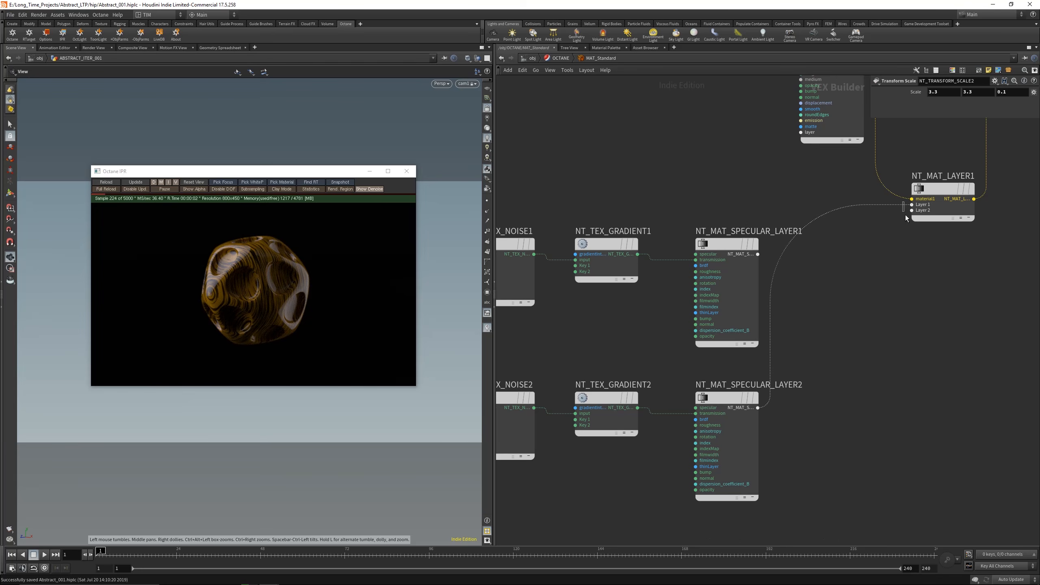
drag(912, 205, 912, 210)
click(758, 254)
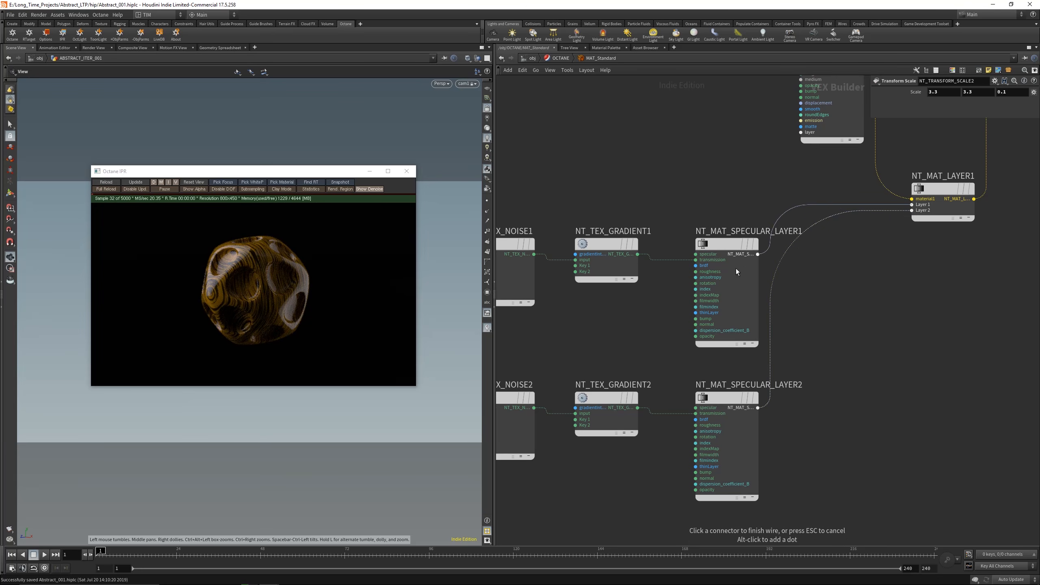
click(912, 204)
- Set the first key of NT_TEX_GRADIENT2 to white
middle_drag(848, 288, 805, 296)
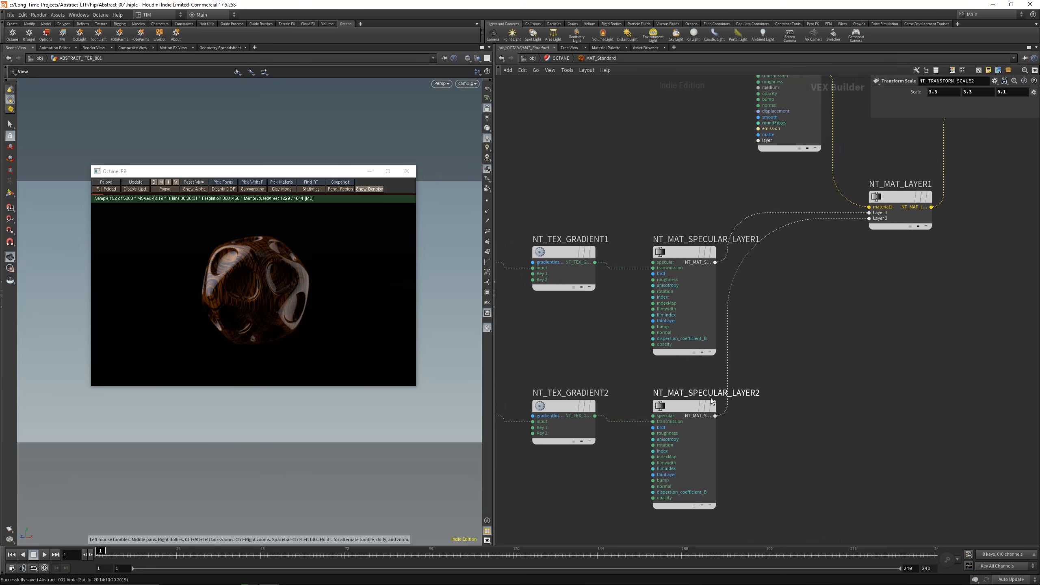
middle_drag(639, 375, 766, 353)
click(691, 385)
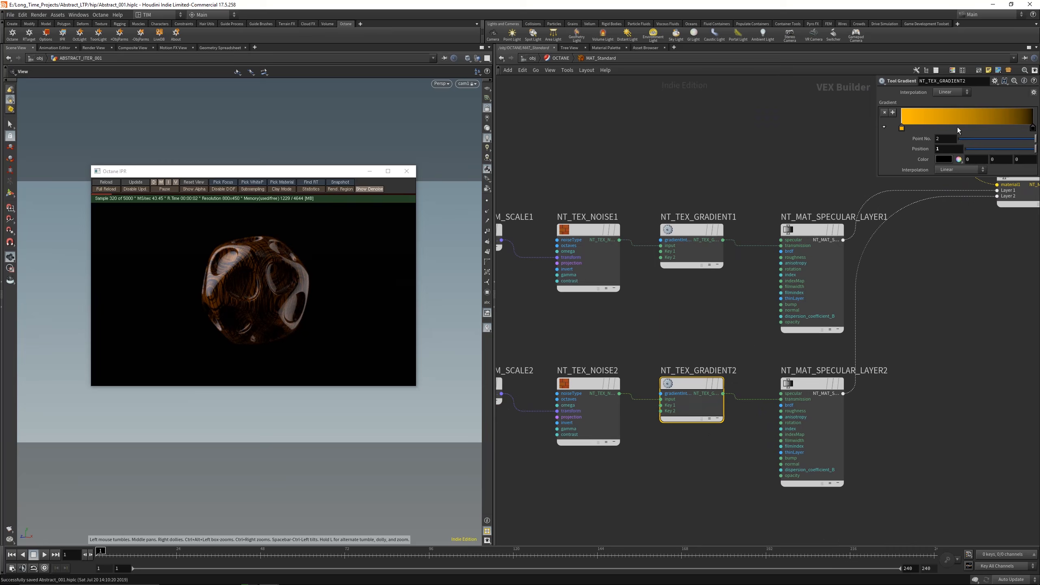
double_click(901, 129)
click(848, 177)
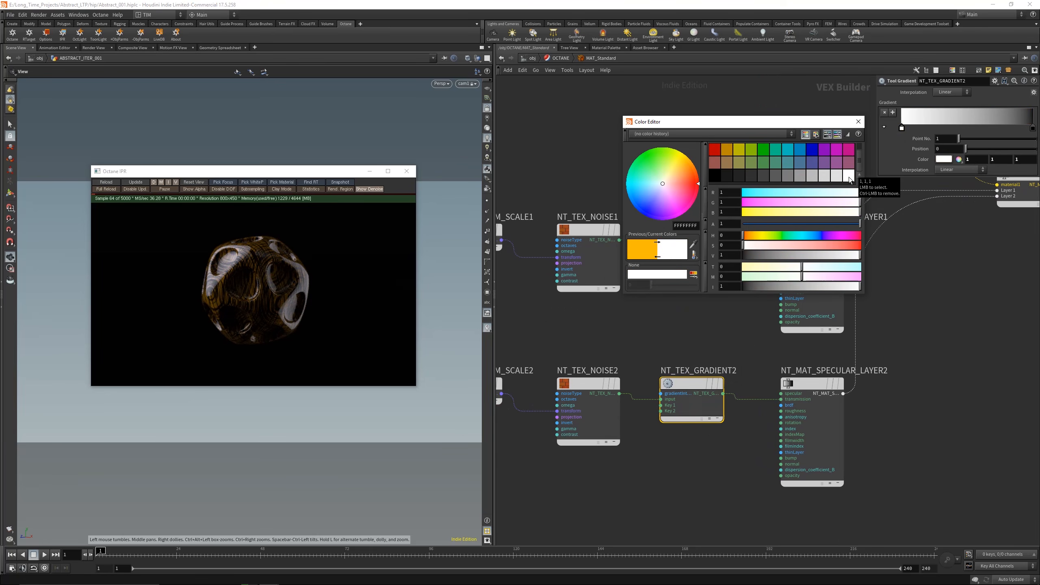
click(858, 121)
- Set the end key of NT_TEX_GRADIENT2 to red (1, 0, 0)
click(1033, 128)
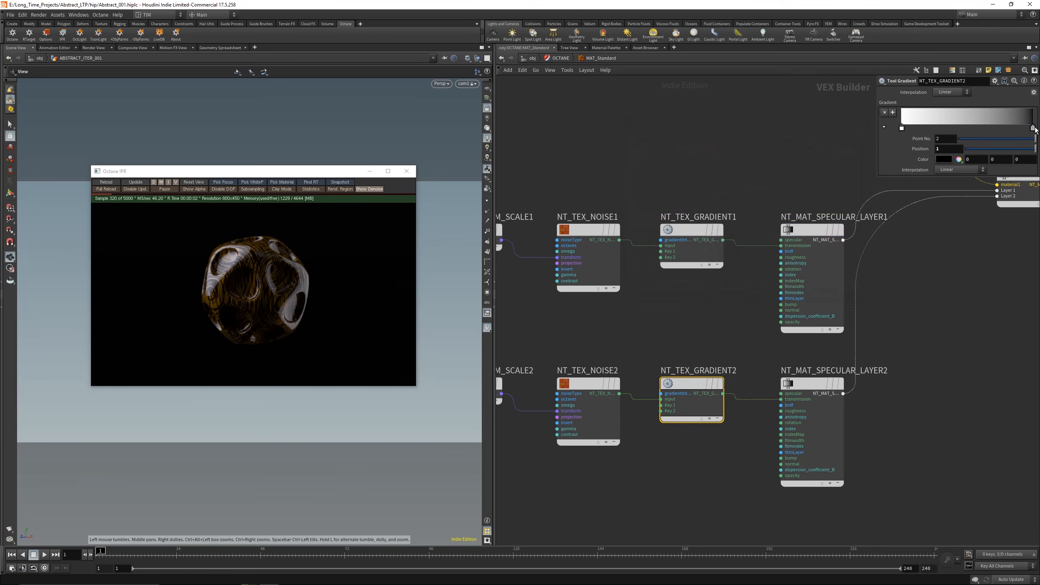
double_click(1033, 129)
click(719, 148)
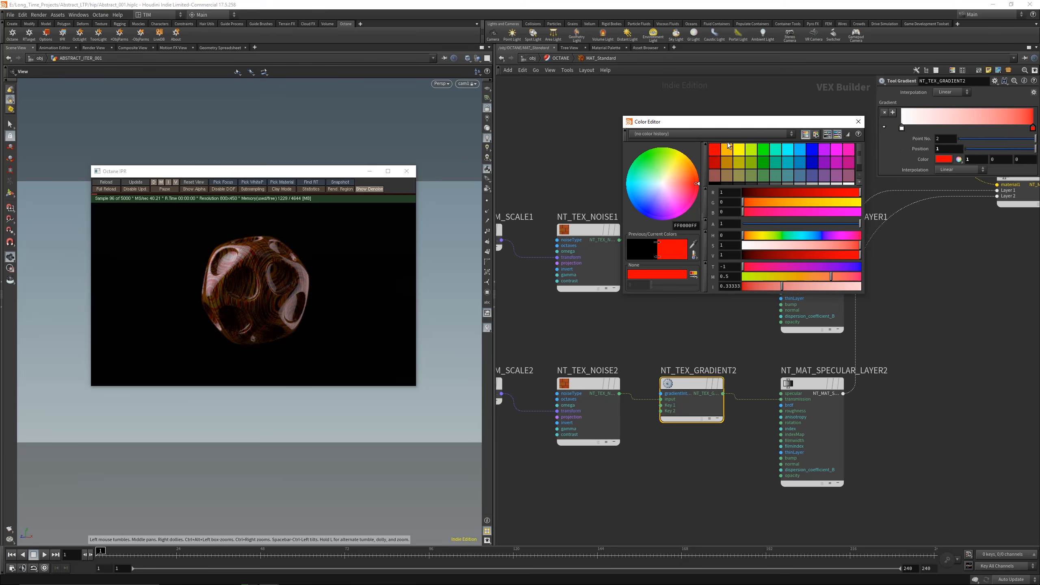
click(858, 121)
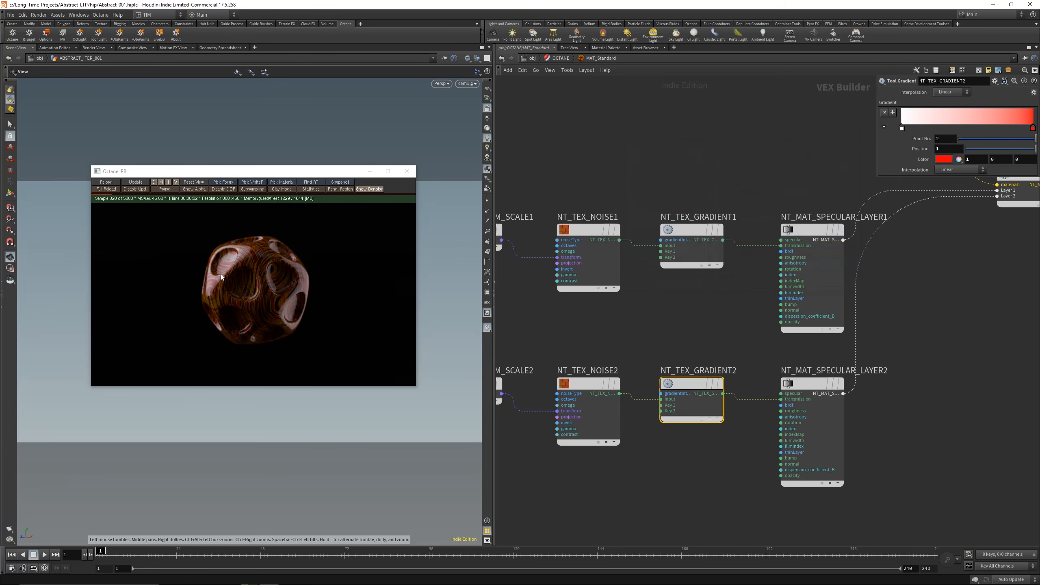
- Connect NT_TEX_NOISE2 to the roughness of NT_MAT_SPECULAR_LAYER2, routing the wire through a dot below the gradient
scroll(271, 231, up, 8)
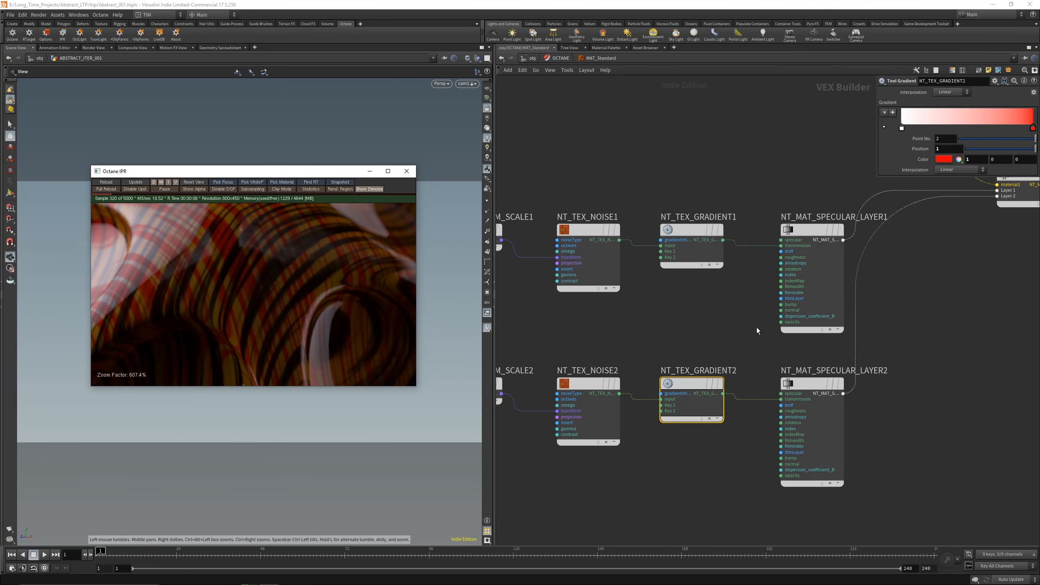
click(780, 411)
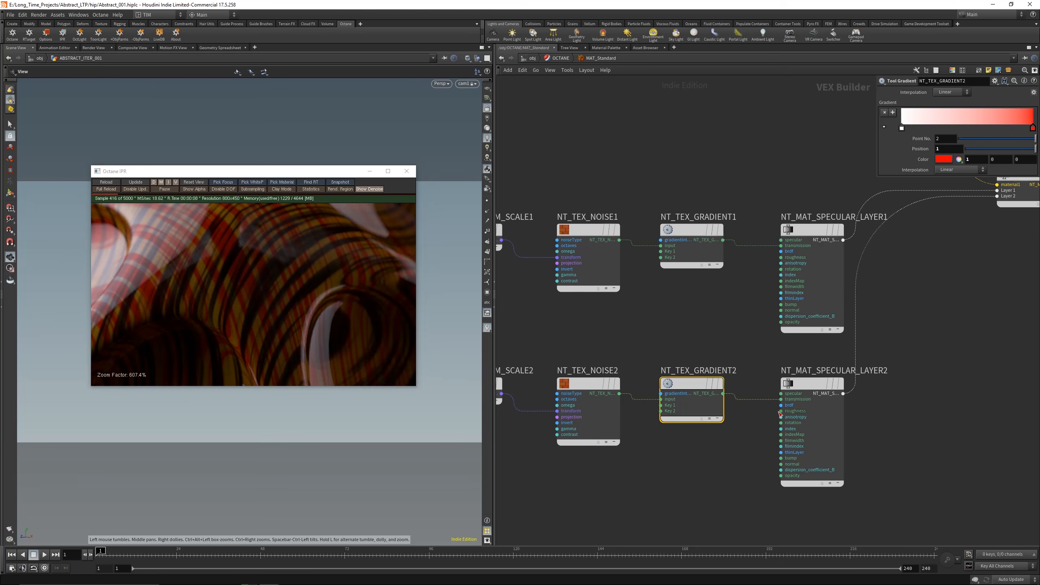
middle_drag(737, 483, 772, 463)
alt+click(762, 469)
click(654, 374)
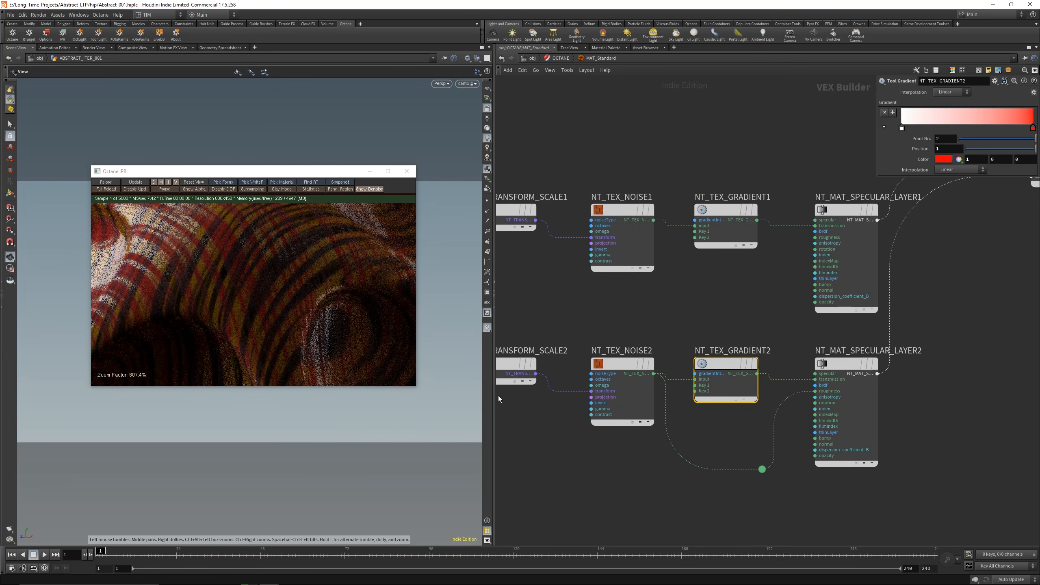
click(192, 183)
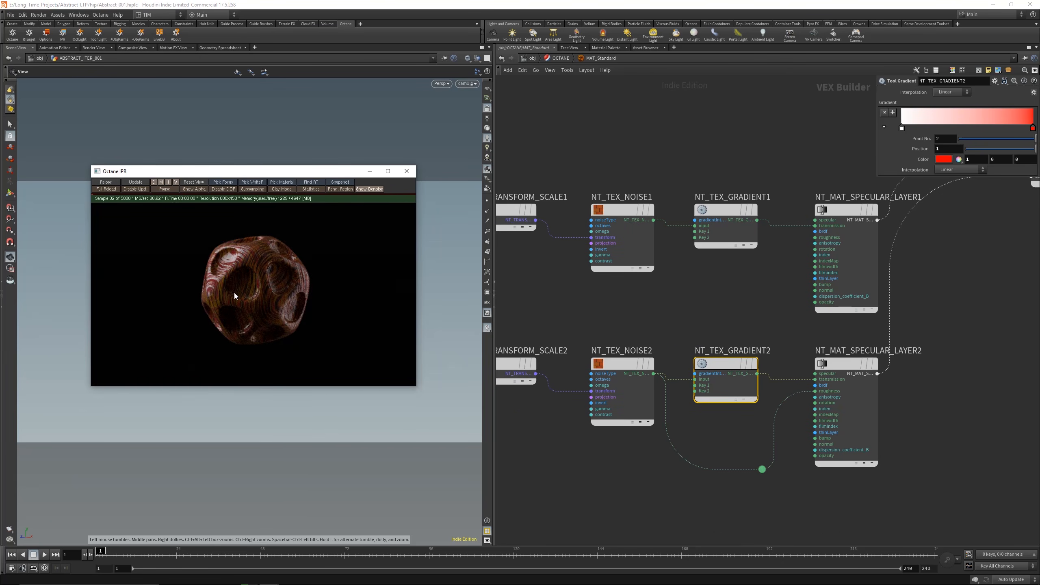
- Delete both specular layer branches with their transform, noise and gradient nodes
scroll(729, 430, down, 4)
drag(575, 464, 867, 377)
drag(546, 273, 841, 478)
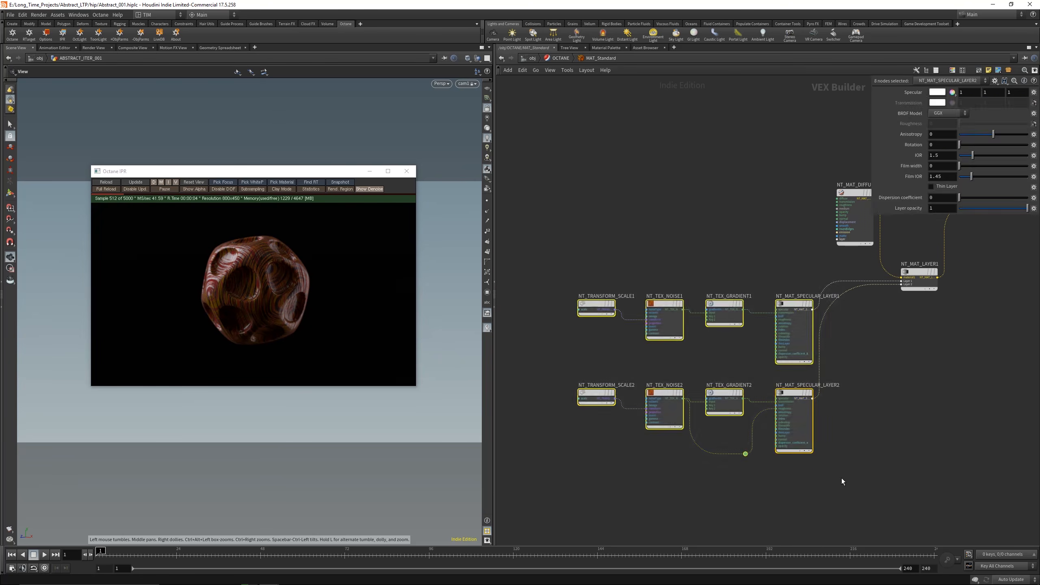
key(Delete)
- Line up NT_MAT_DIFFUSE1 and NT_MAT_LAYER1 in a row with octane_material1
middle_drag(871, 258, 752, 283)
scroll(752, 283, up, 7)
scroll(750, 281, down, 4)
drag(707, 208, 699, 342)
drag(657, 294, 843, 403)
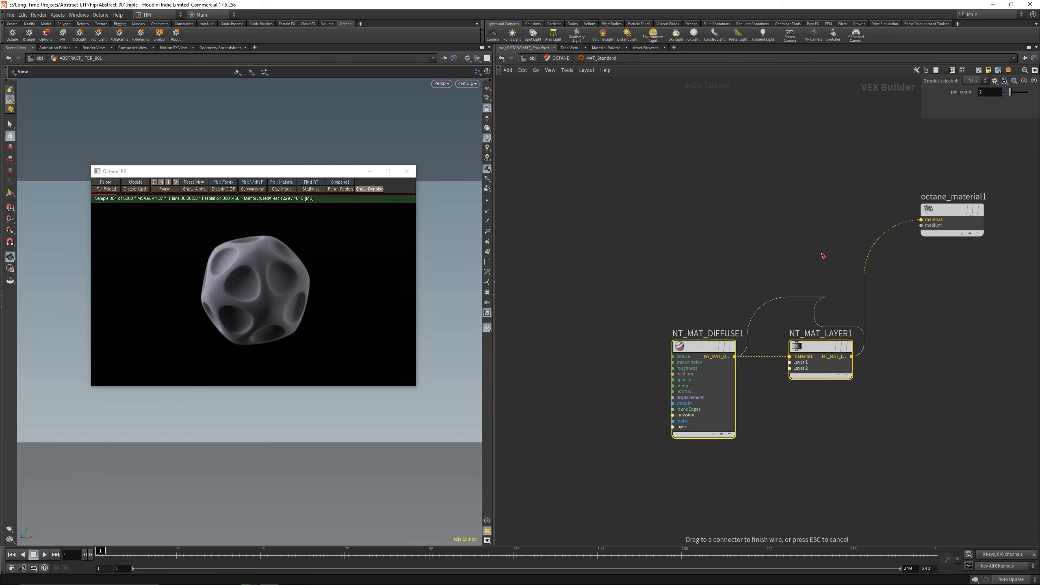
mouse_move(823, 348)
drag(822, 345, 734, 388)
- Add a Sheen Layer node below, connected to Layer 1 of NT_MAT_LAYER1
click(777, 252)
key(Tab)
text(lay)
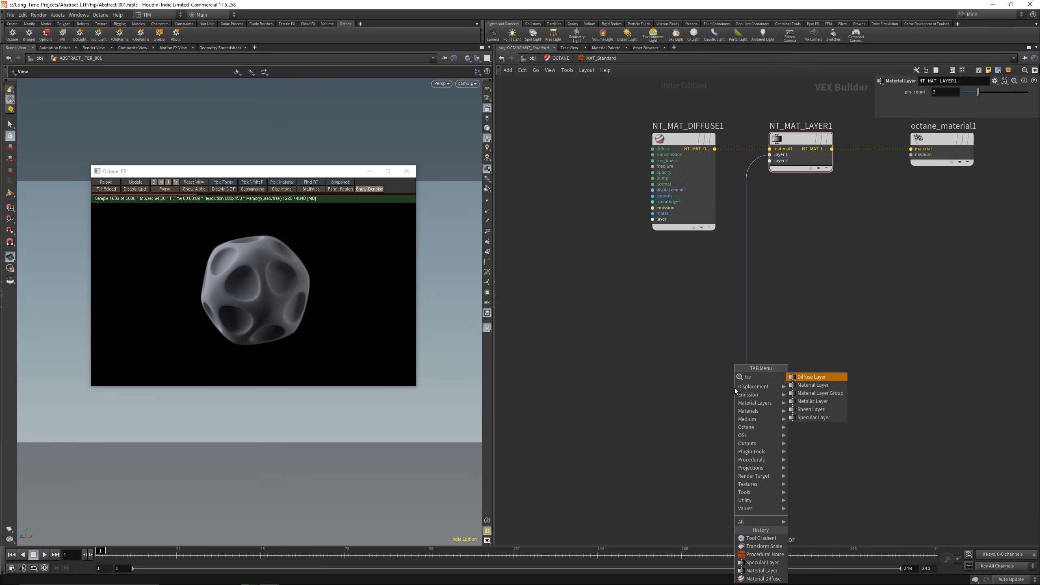
click(810, 409)
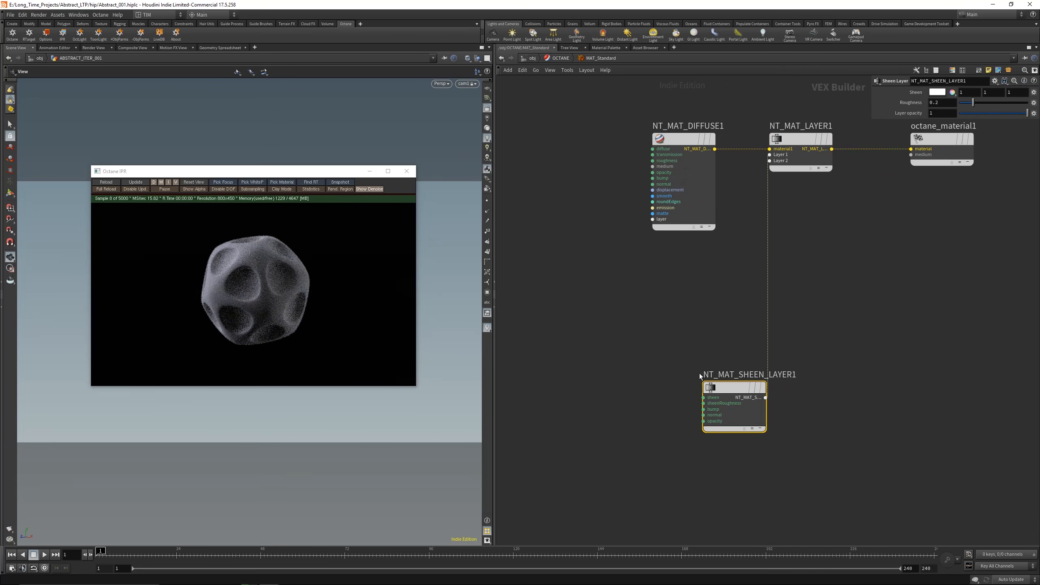
- Place NT_MAT_SHEEN_LAYER1 below the diffuse node and set its Sheen colour to orange (1, 0.5, 0)
drag(725, 387, 678, 296)
middle_drag(613, 356, 639, 396)
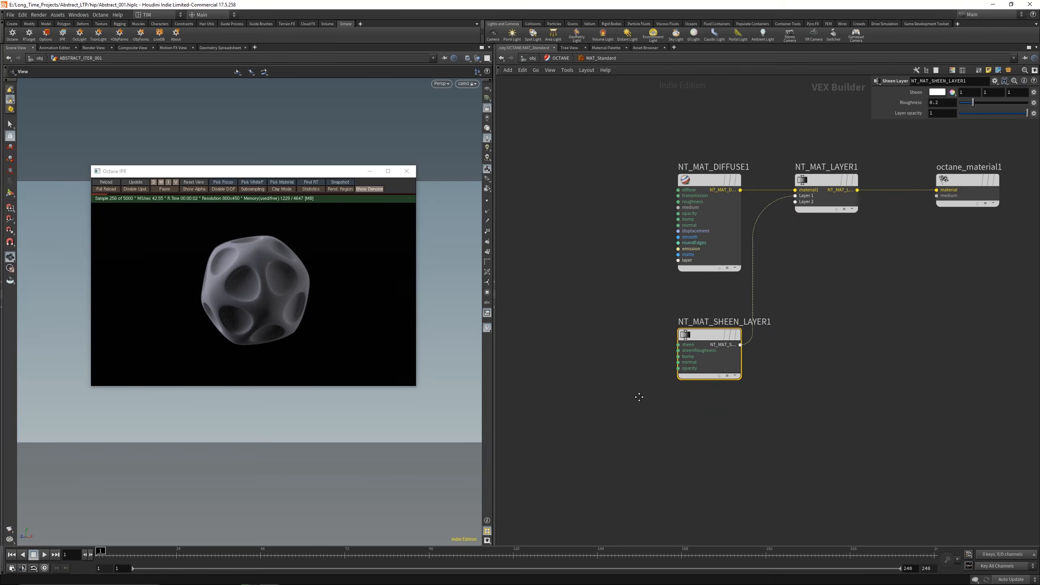
scroll(720, 314, up, 2)
click(937, 92)
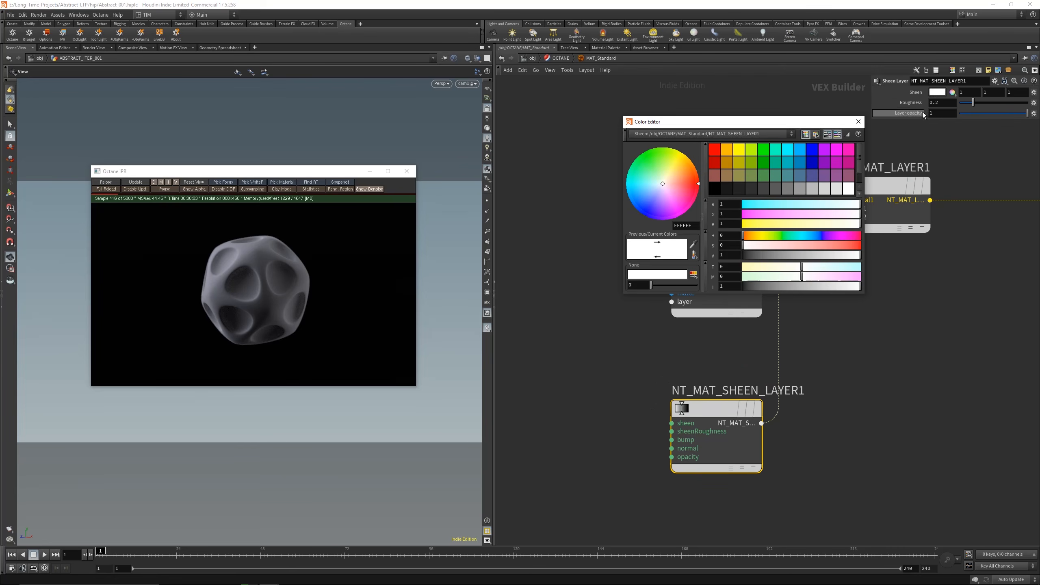
click(848, 149)
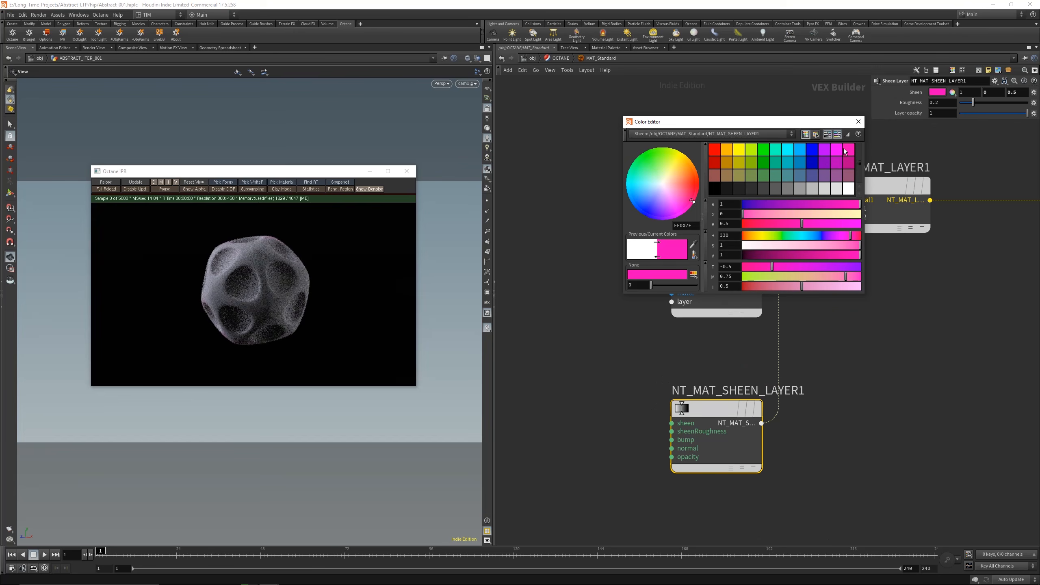
click(728, 149)
click(858, 121)
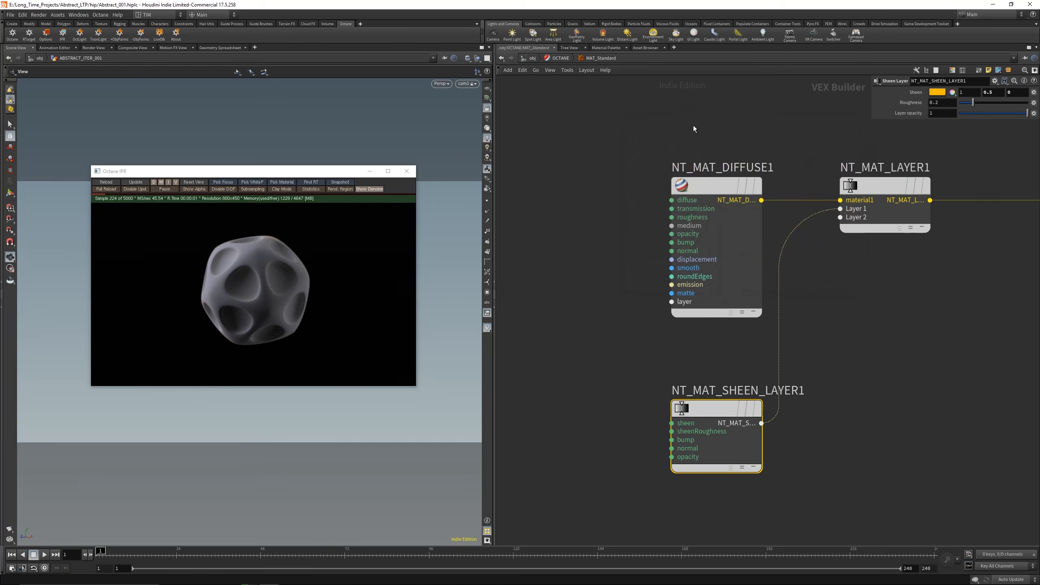
- Move NT_MAT_DIFFUSE1 aside and add a Material Glossy node connected to material1 of NT_MAT_LAYER1 in its place
scroll(710, 223, down, 2)
click(710, 201)
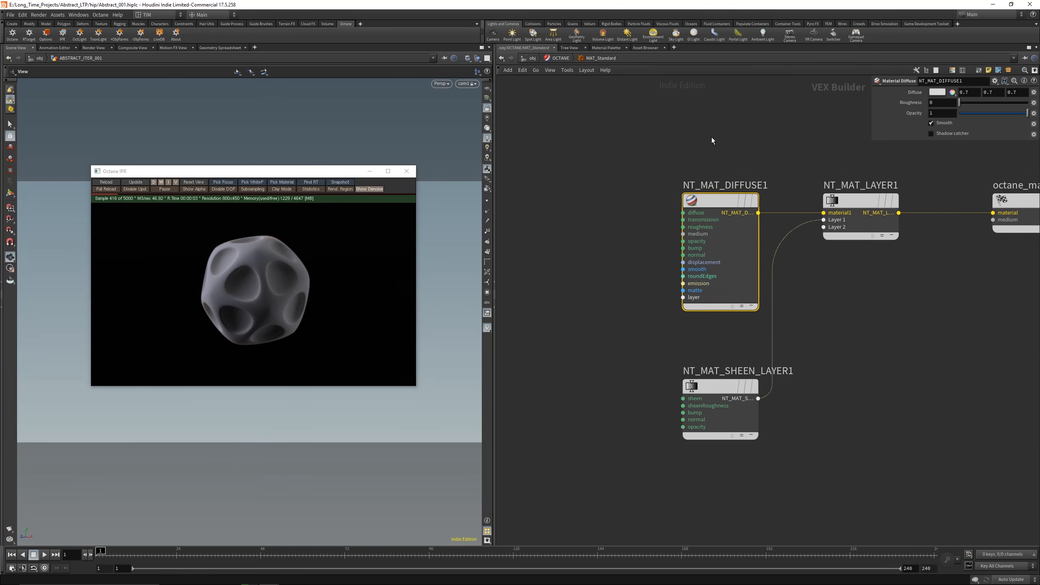
middle_drag(712, 139, 694, 243)
scroll(713, 320, up, 1)
drag(709, 305, 636, 95)
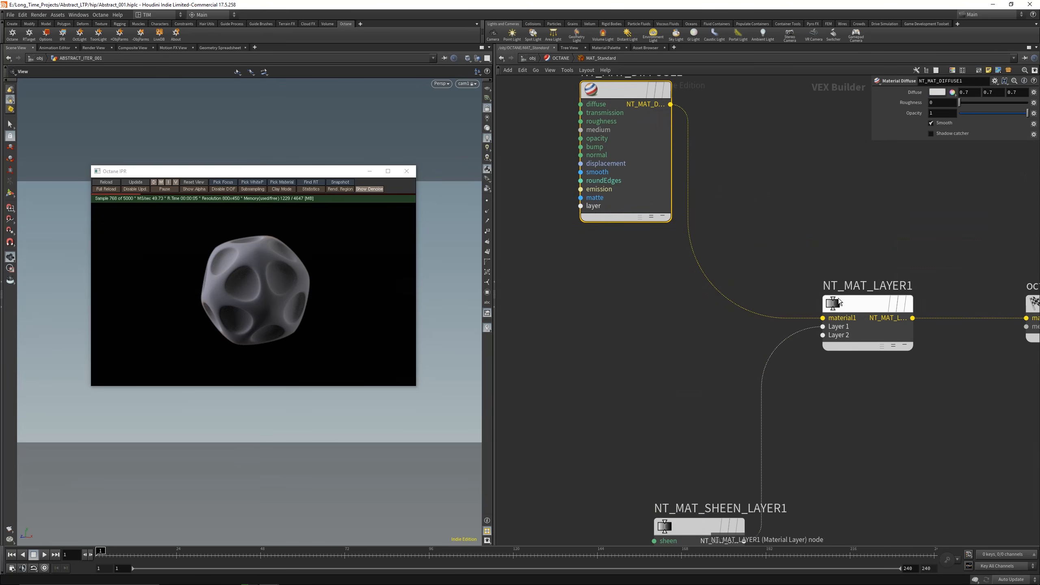
click(822, 318)
key(Tab)
text(glo)
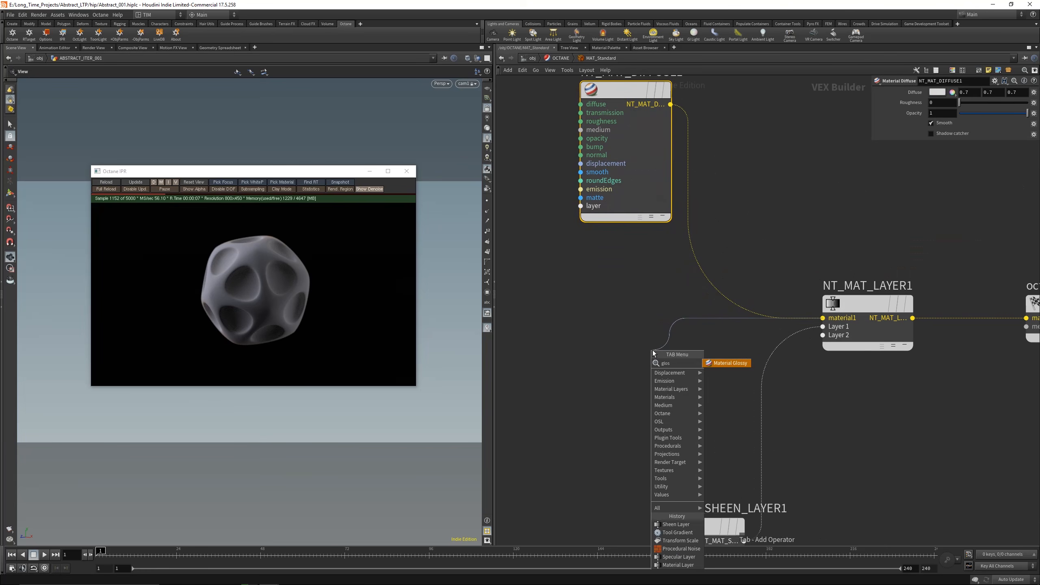
key(Return)
click(643, 352)
drag(641, 352, 687, 307)
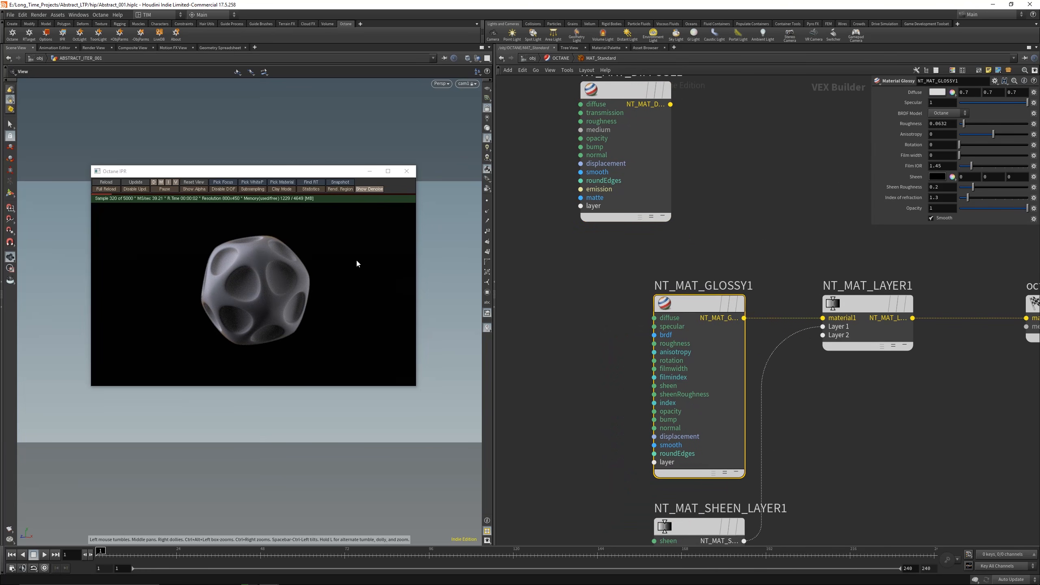
- Enlarge the Octane IPR window and examine the sheen along the sphere's upper edge up close
scroll(304, 261, up, 5)
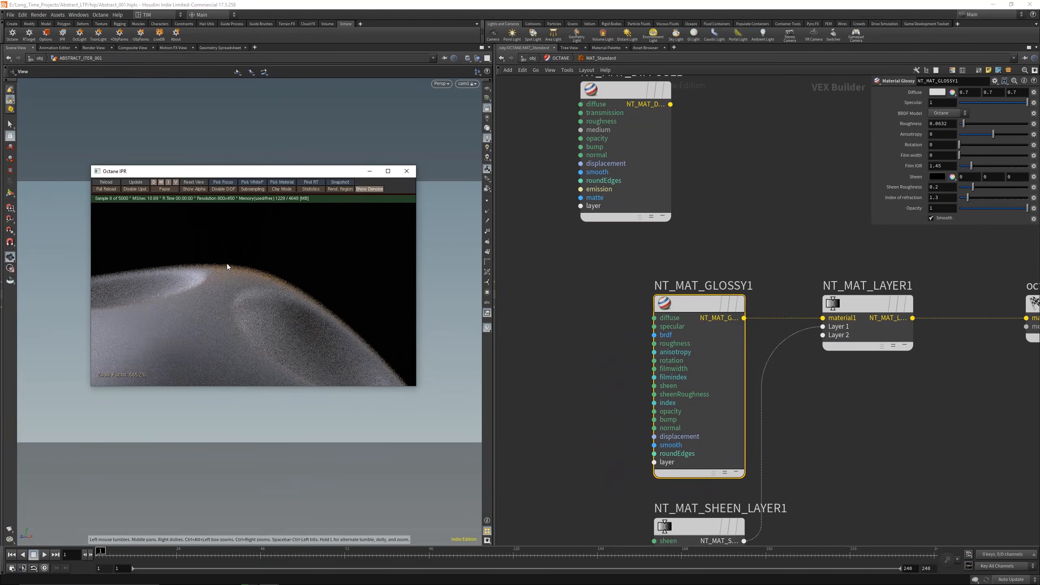
drag(233, 172, 160, 48)
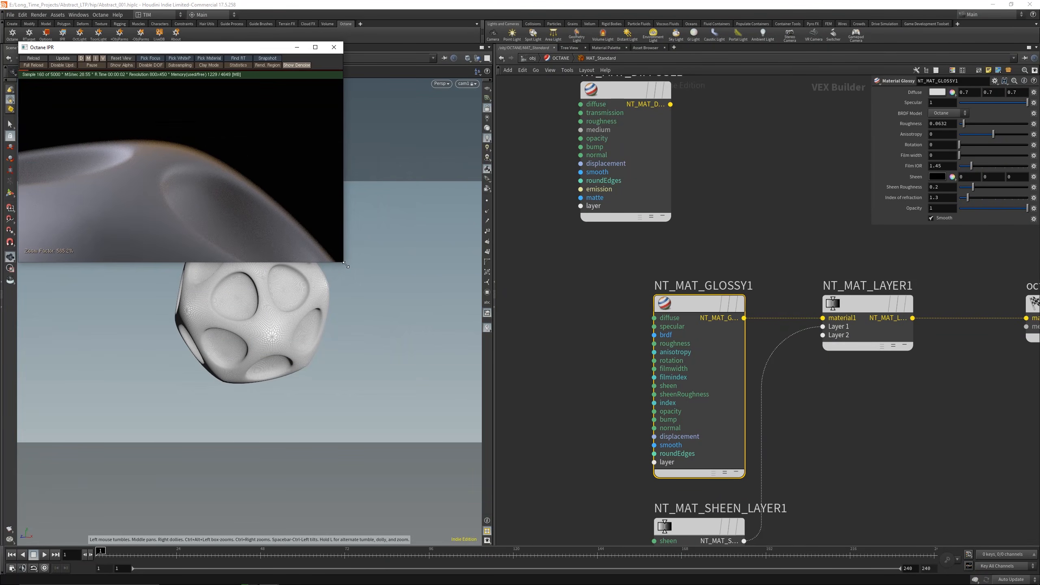
drag(344, 264, 550, 448)
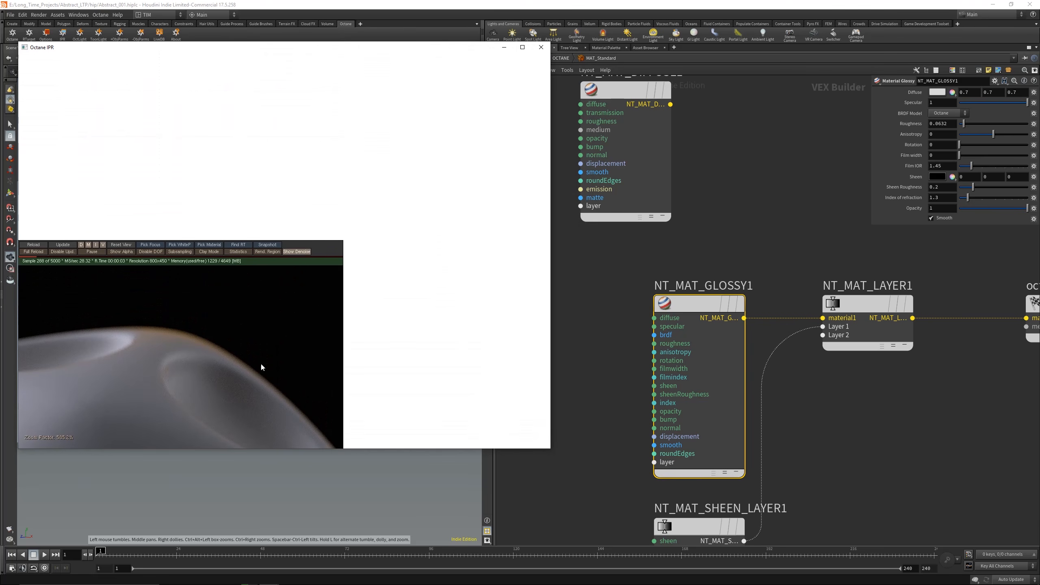
drag(271, 42, 271, 64)
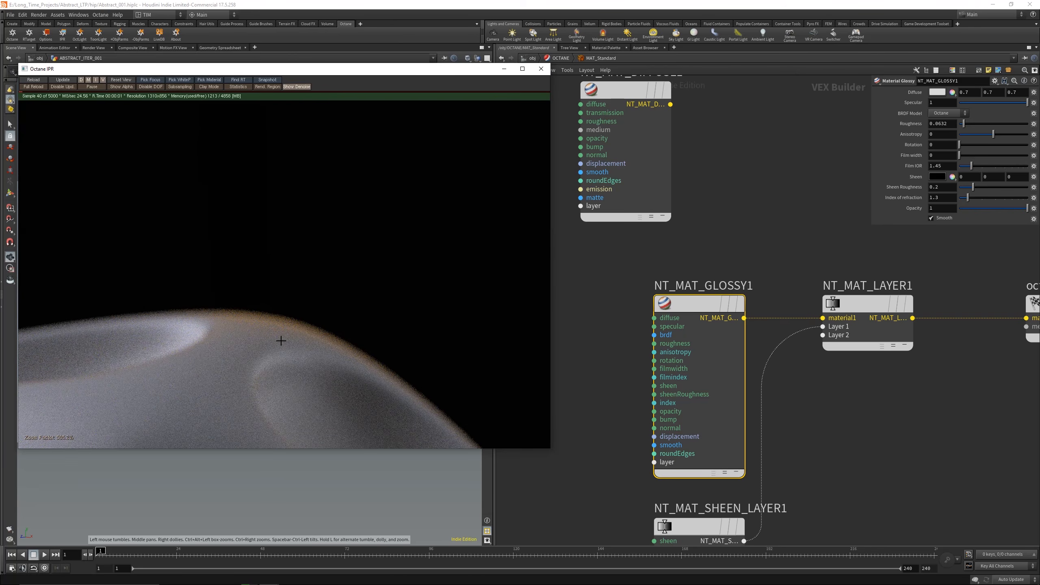
click(327, 336)
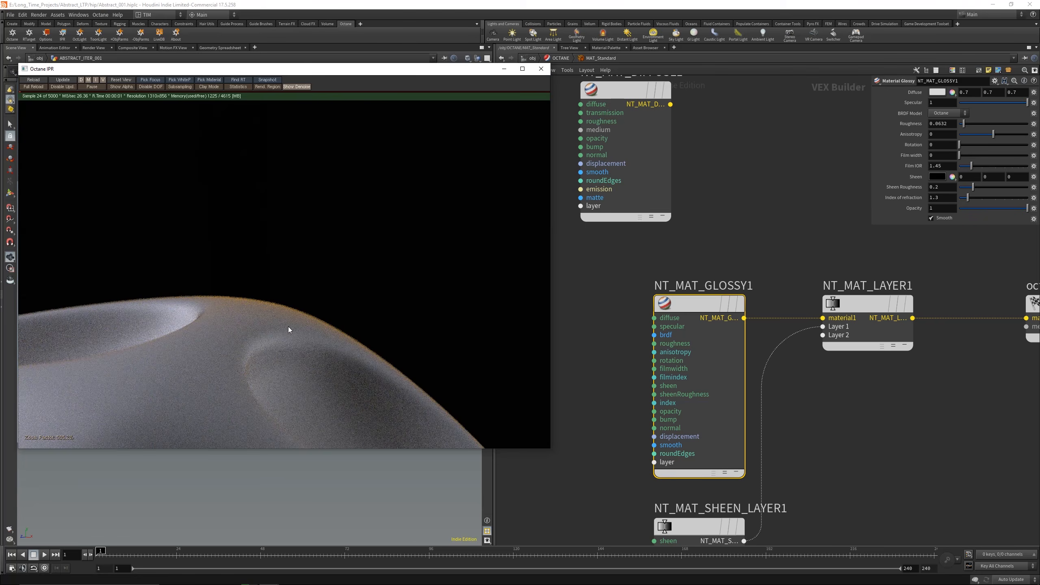
scroll(287, 327, down, 10)
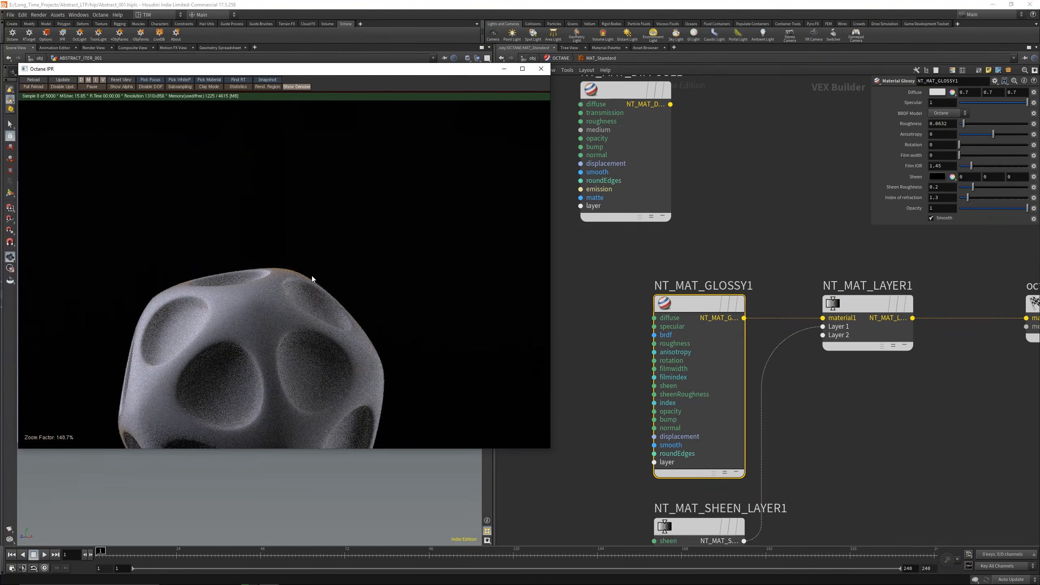
- Set the Roughness of NT_MAT_SHEEN_LAYER1 to 1
middle_drag(616, 421, 612, 307)
click(692, 412)
scroll(694, 411, down, 2)
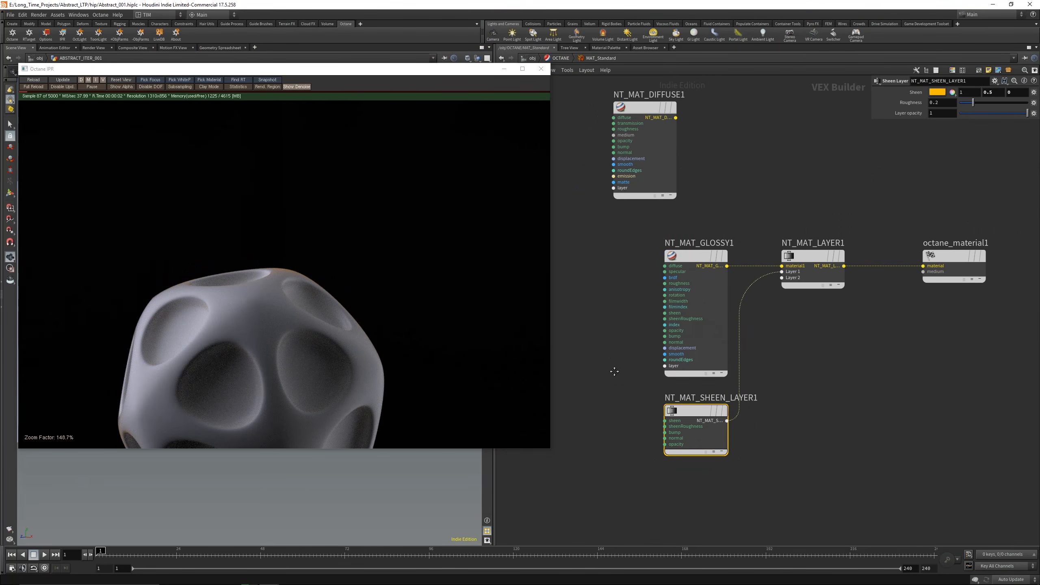
middle_drag(614, 371, 664, 343)
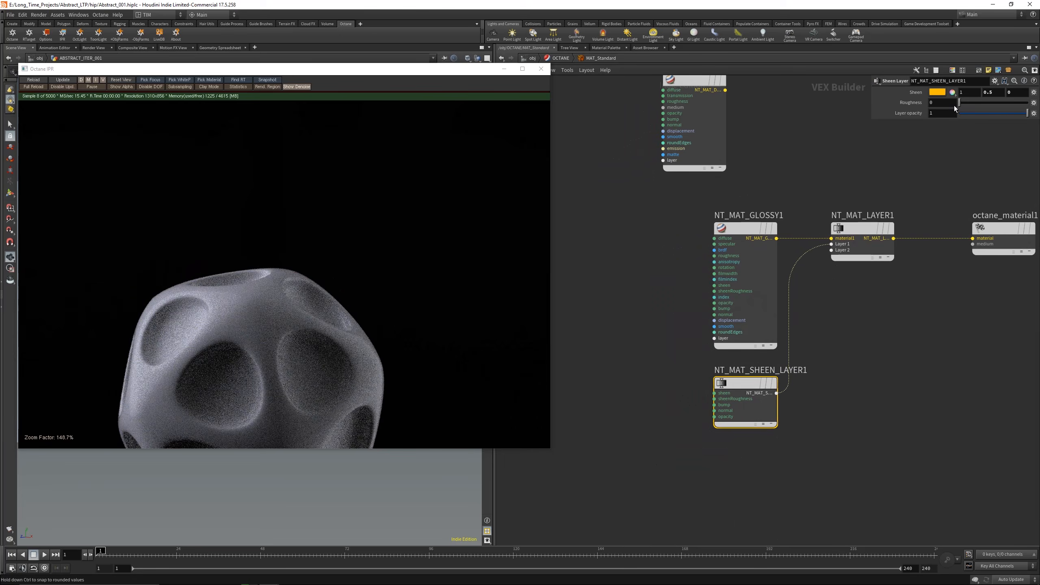
drag(972, 103, 1028, 102)
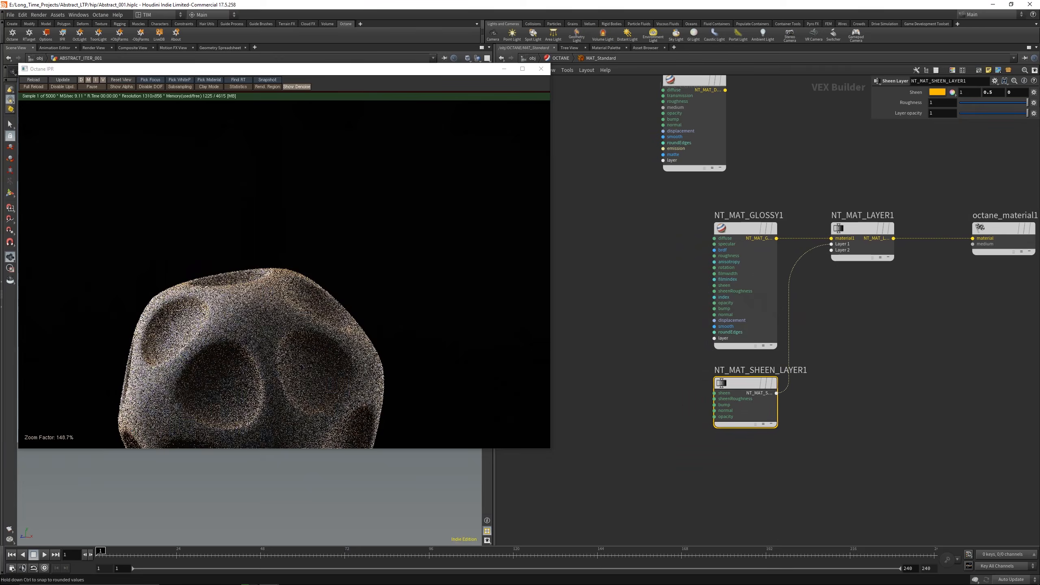
- Reset the IPR view to show the whole sphere and reduce the height of the render window
click(130, 80)
drag(161, 72, 205, 93)
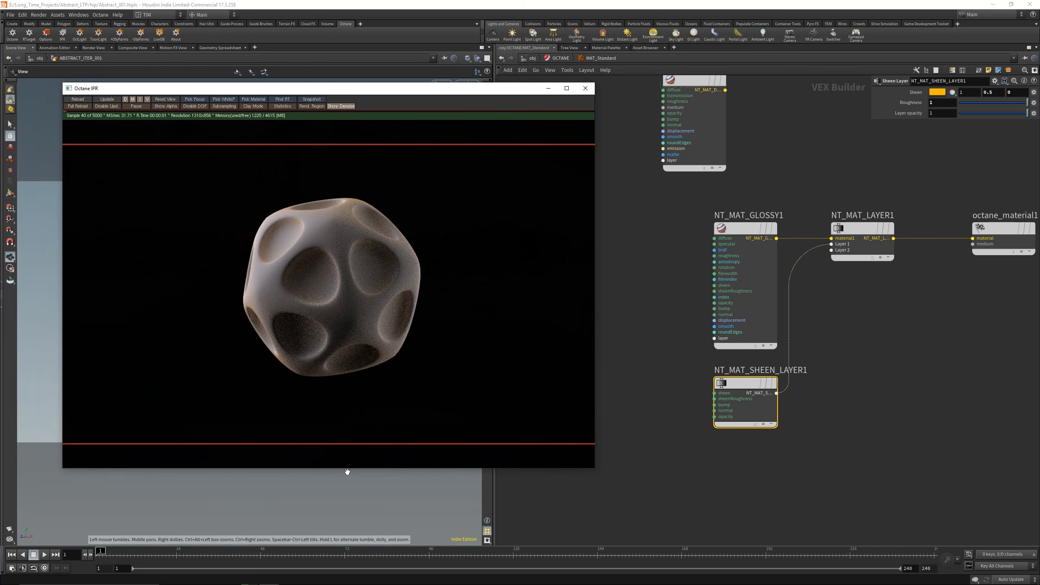
drag(344, 470, 343, 410)
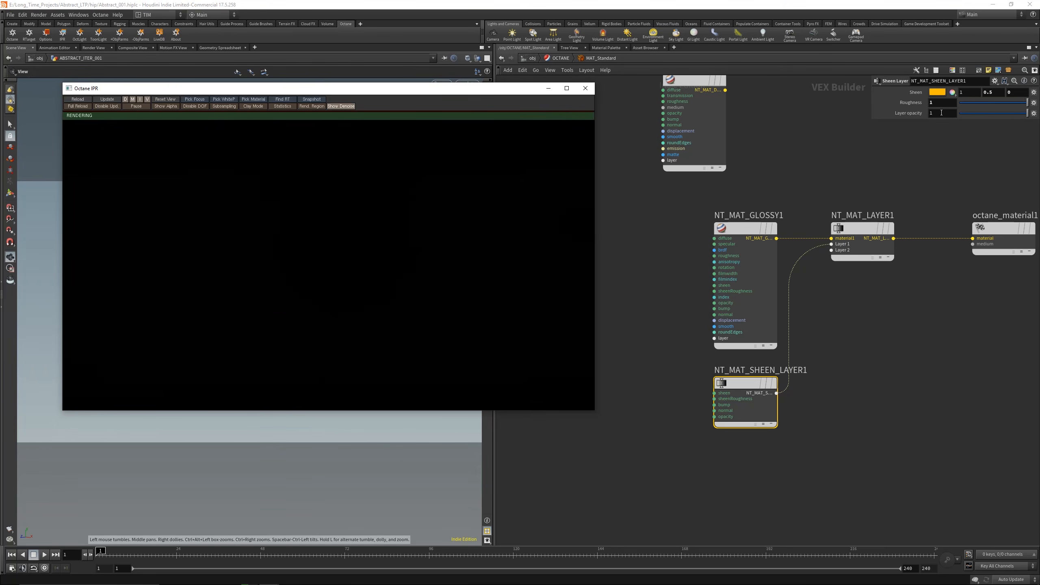
- Delete NT_MAT_SHEEN_LAYER1, NT_MAT_DIFFUSE1 and NT_MAT_GLOSSY1, keeping only the material layer and output nodes
key(Delete)
key(Tab)
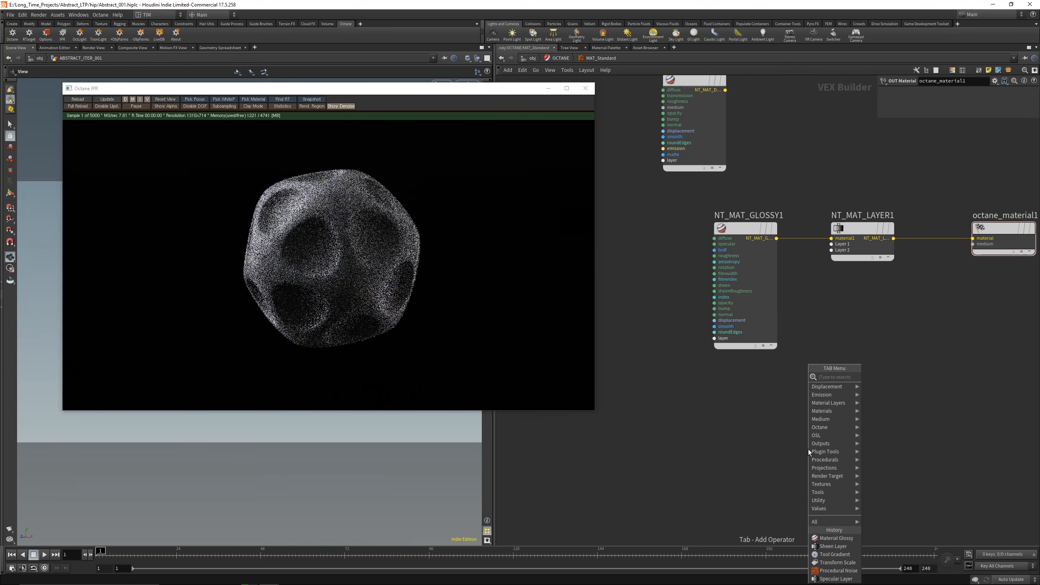
text(s)
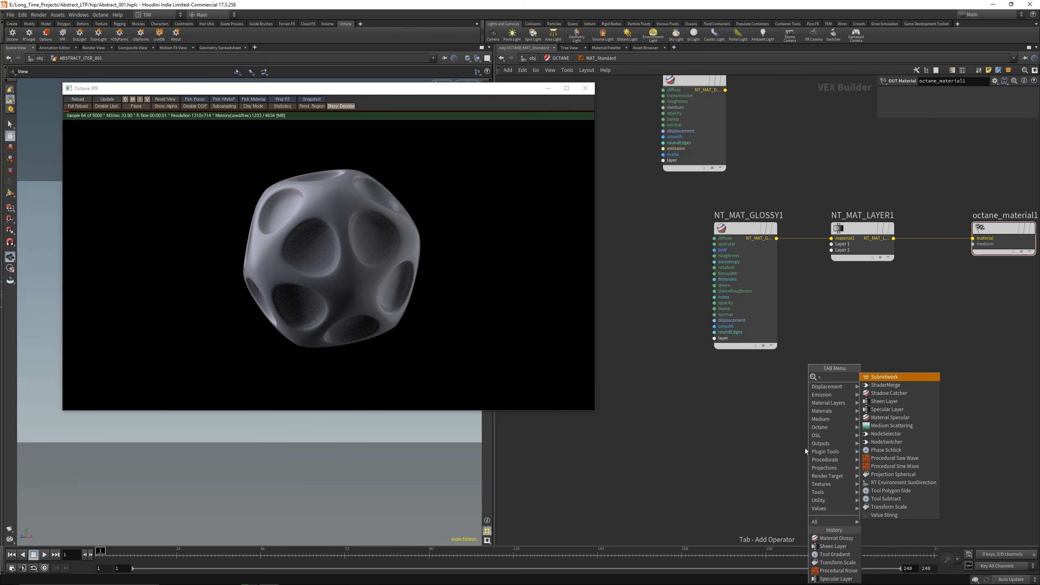
click(805, 448)
drag(716, 145, 736, 262)
drag(715, 186, 715, 90)
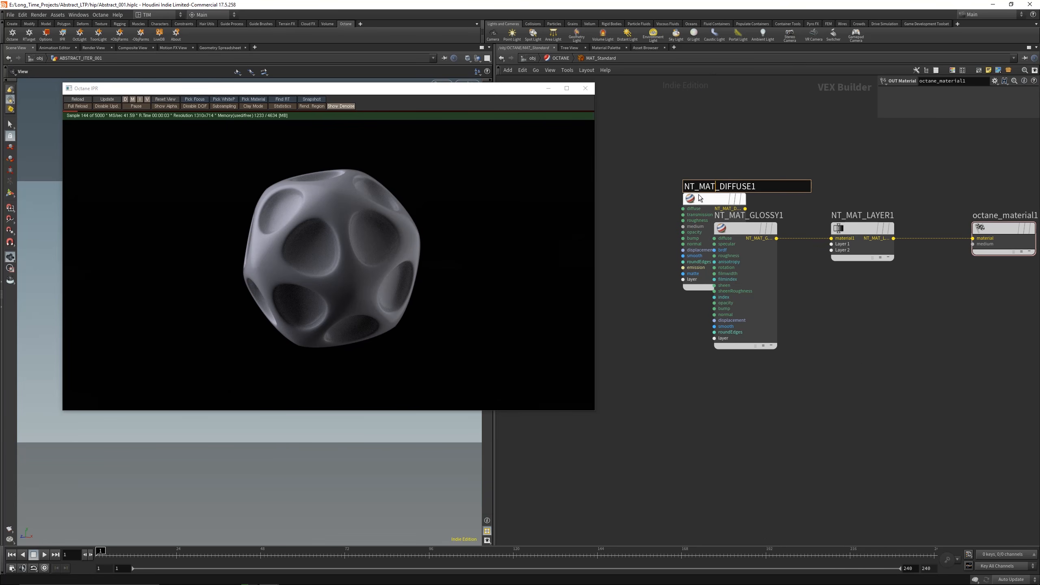
key(Escape)
drag(647, 143, 774, 372)
key(Delete)
key(Tab)
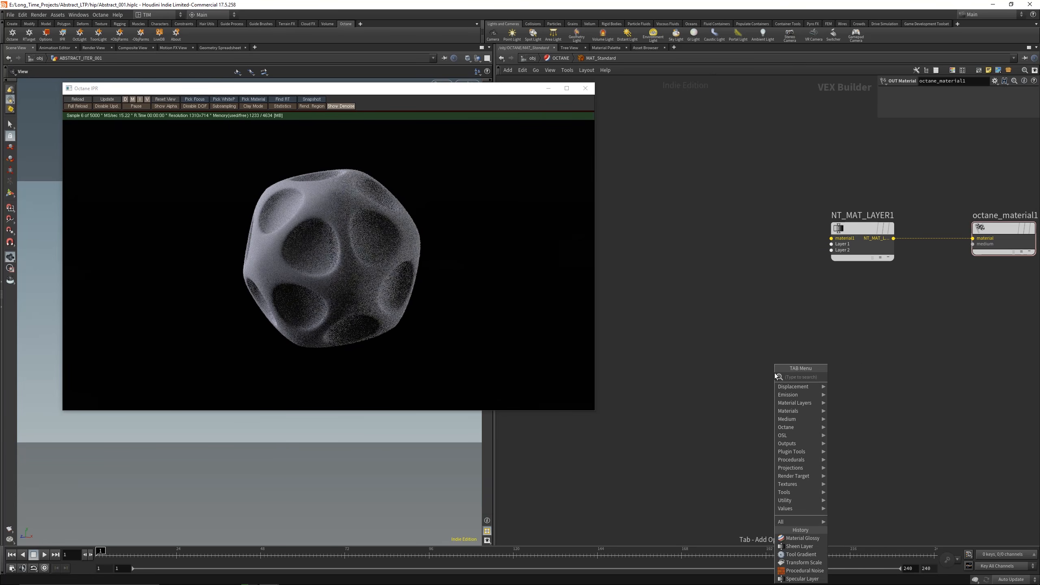
text(inv)
key(BackSpace)
key(BackSpace)
key(BackSpace)
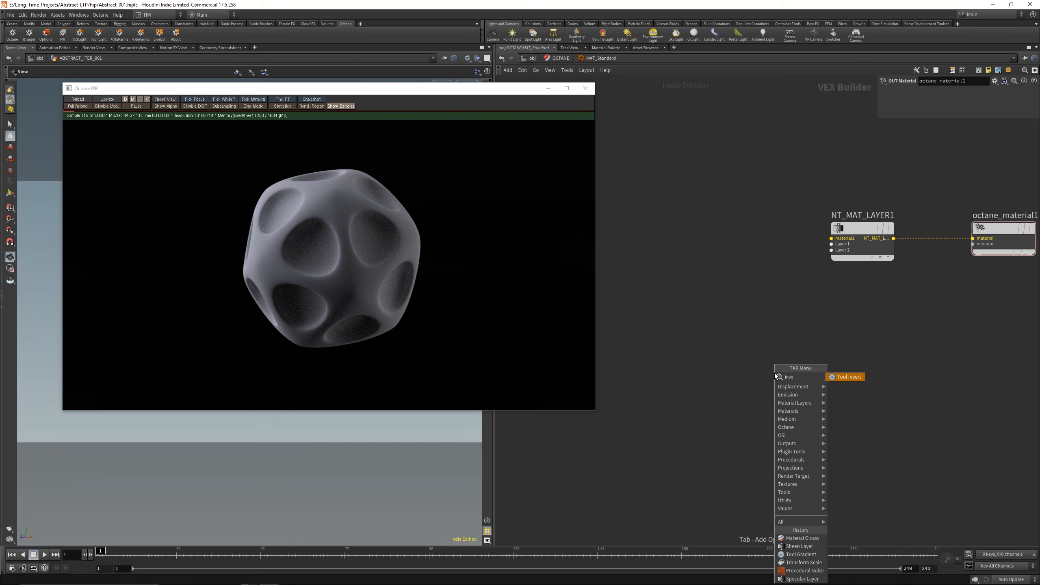
text(in)
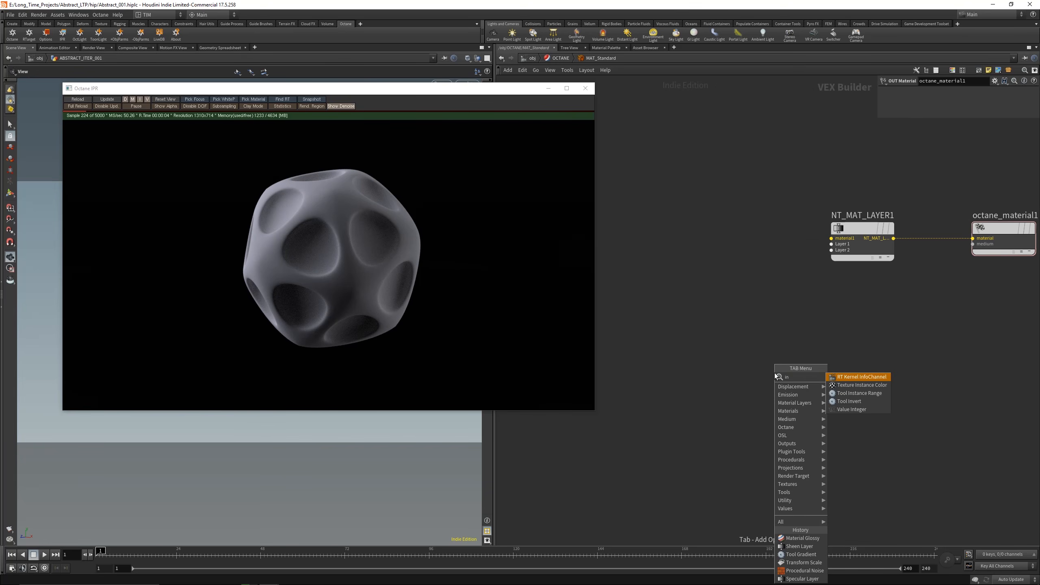
key(Escape)
- Add a Material Universal node beside NT_MAT_LAYER1 and connect it to the material1 input
key(Tab)
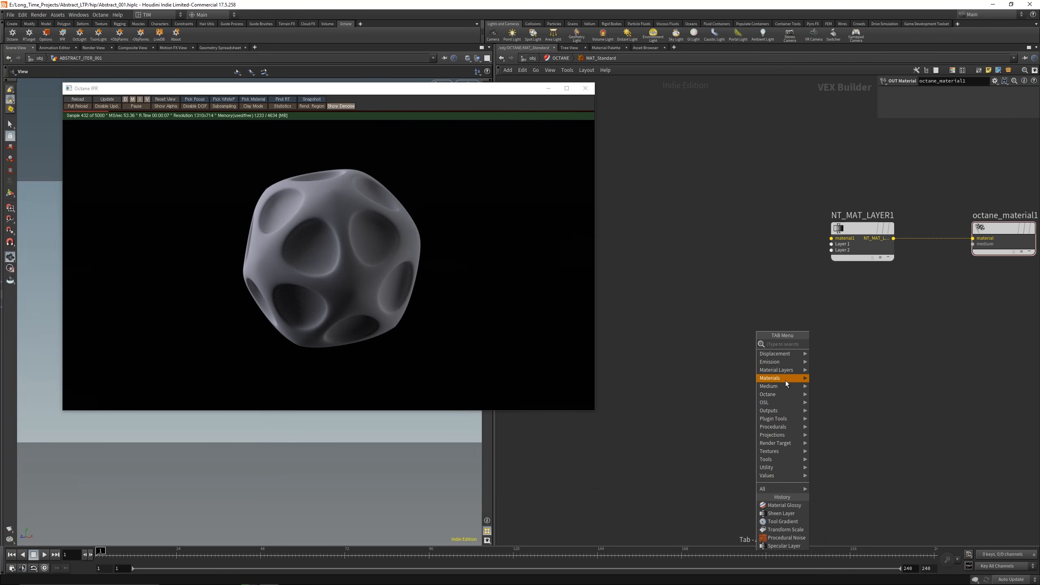
mouse_move(785, 381)
click(839, 435)
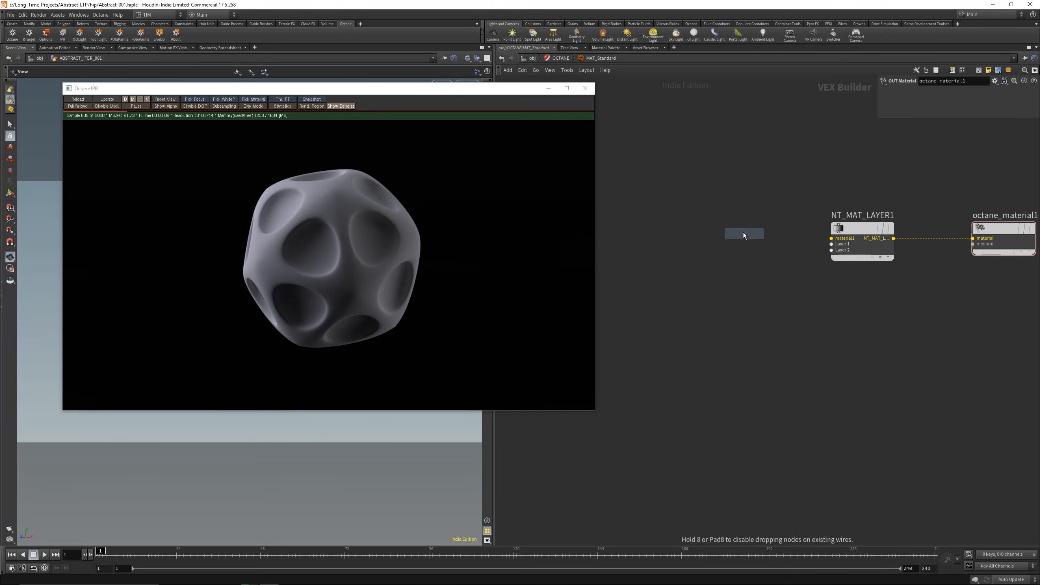
click(742, 231)
drag(831, 238, 775, 239)
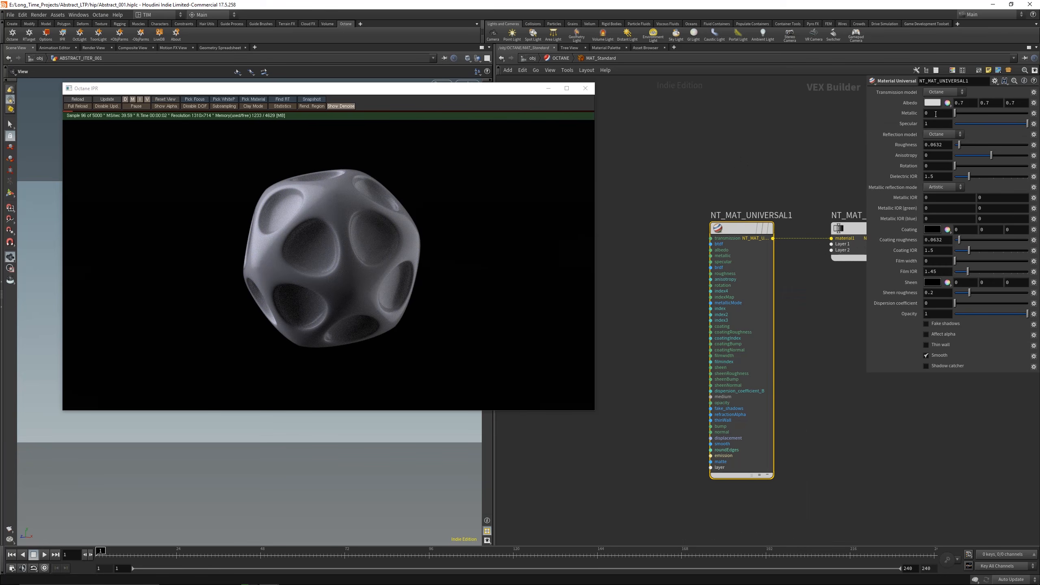
- Set the Metallic value of NT_MAT_UNIVERSAL1 to 1 and its Roughness to 0.25
text(1)
key(Return)
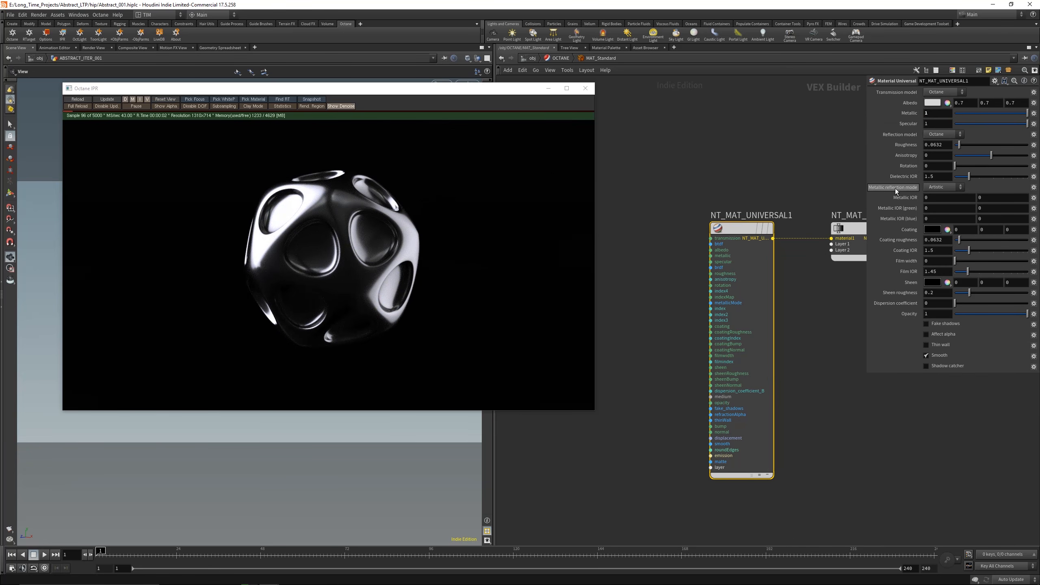
click(939, 150)
text(0.125)
key(Return)
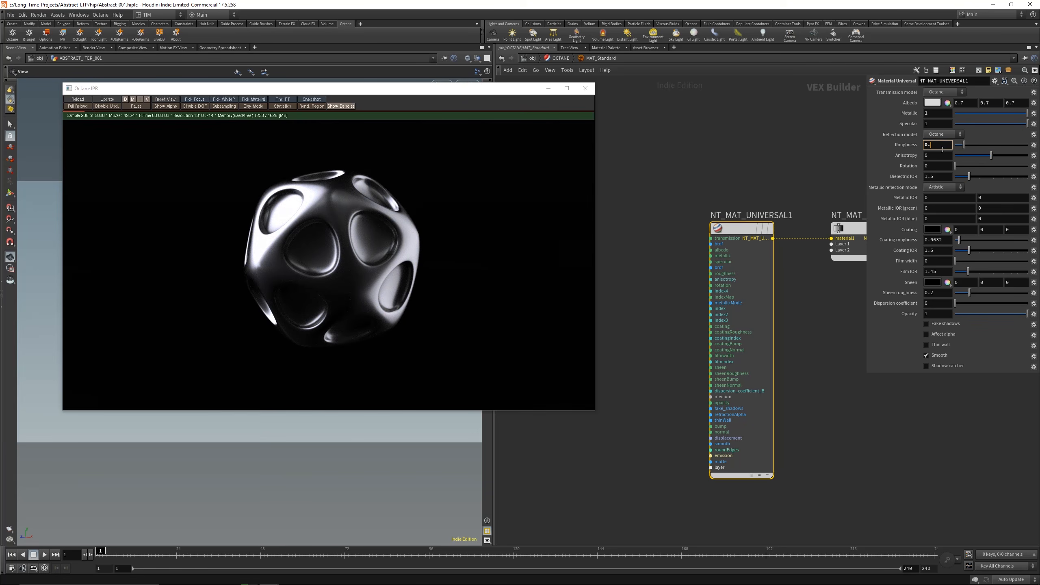
click(942, 149)
text(0.25)
key(Return)
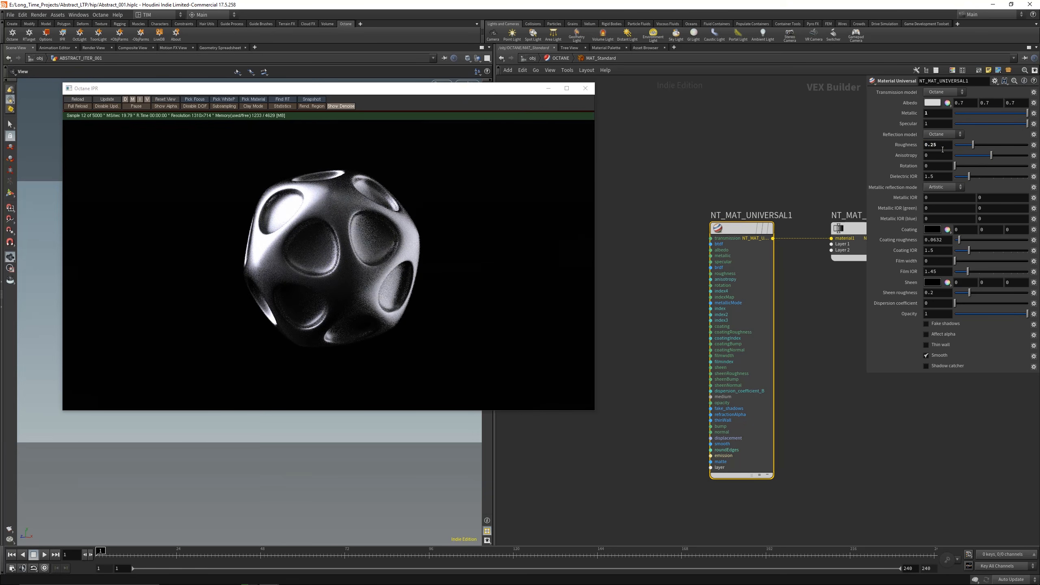
- Move NT_MAT_UNIVERSAL1 further from the layer node and add a Specular Layer below it, connected to Layer 1 of NT_MAT_LAYER1
drag(699, 239, 668, 237)
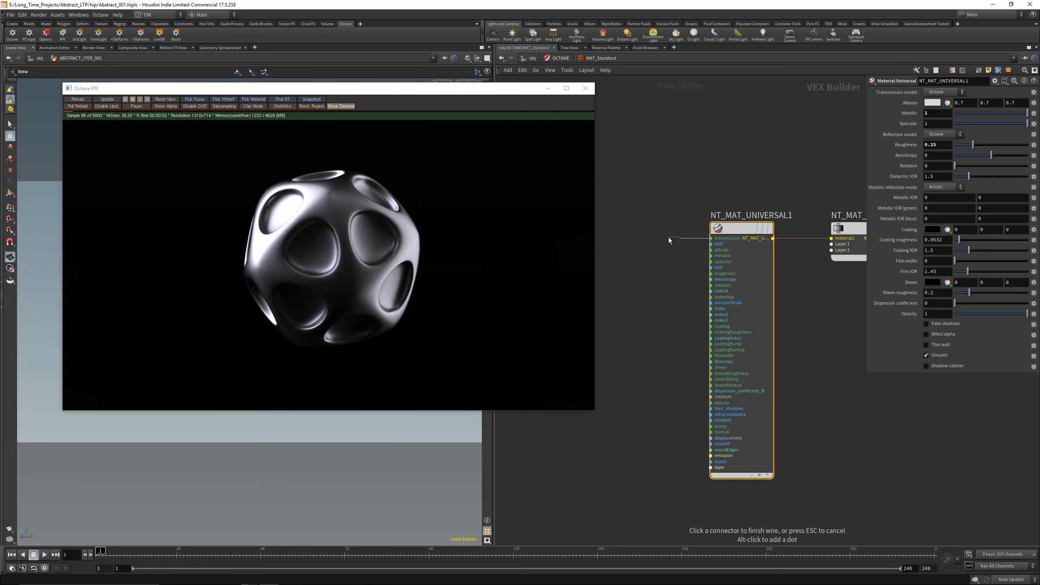
key(Escape)
drag(736, 229, 681, 229)
click(831, 245)
middle_drag(796, 413, 792, 212)
key(Tab)
text(sy)
key(BackSpace)
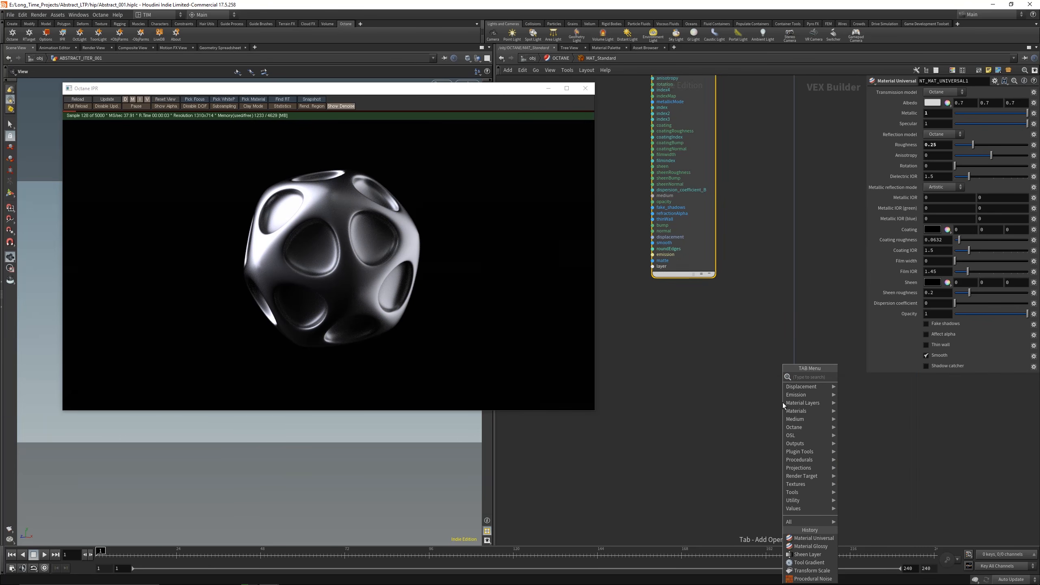
text(pec)
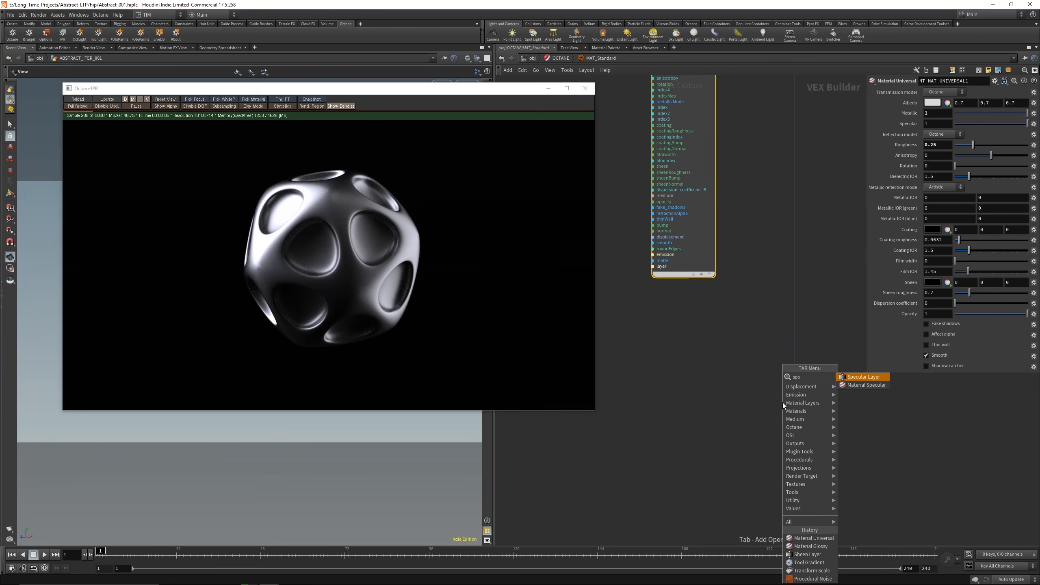
key(Return)
key(Return)
drag(775, 402, 676, 356)
scroll(742, 239, down, 2)
middle_drag(742, 239, 850, 374)
- Set the Roughness of NT_MAT_UNIVERSAL1 to 1
click(798, 205)
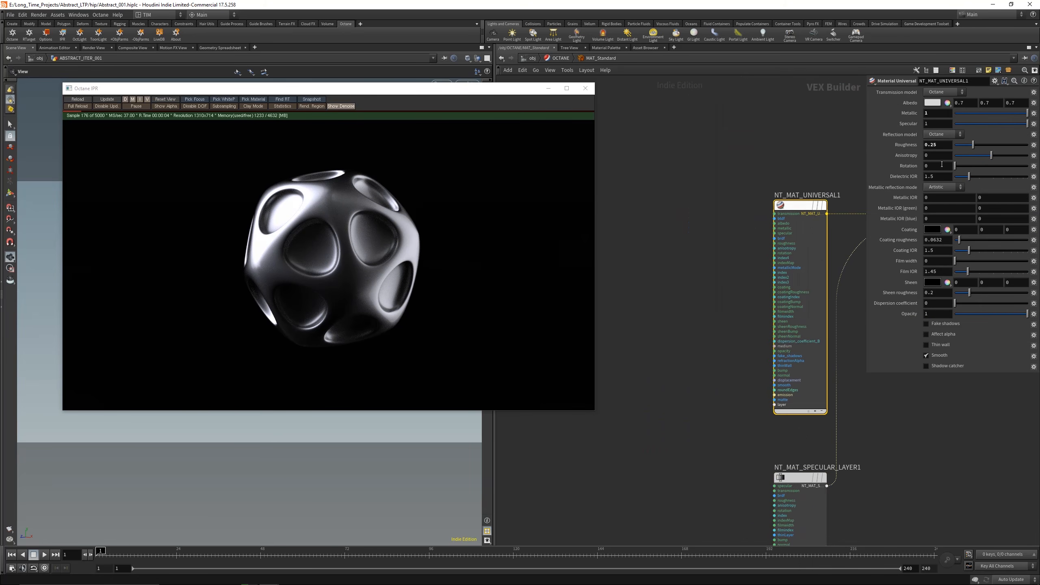
click(1026, 144)
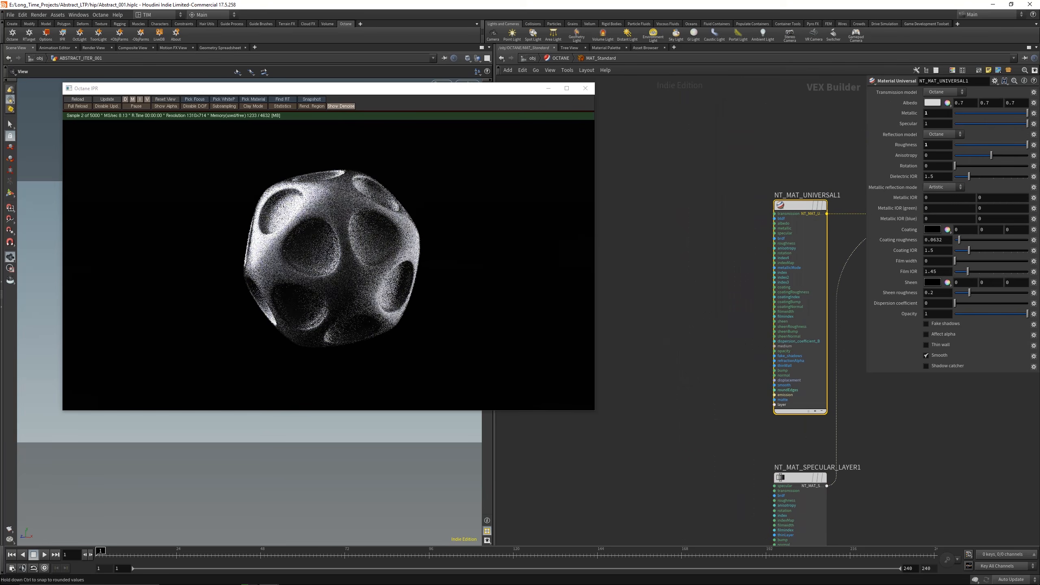
- Add a Color RGB node beside NT_MAT_UNIVERSAL1 and connect it to the albedo input
mouse_move(693, 229)
middle_down()
mouse_move(586, 206)
mouse_move(696, 220)
middle_up()
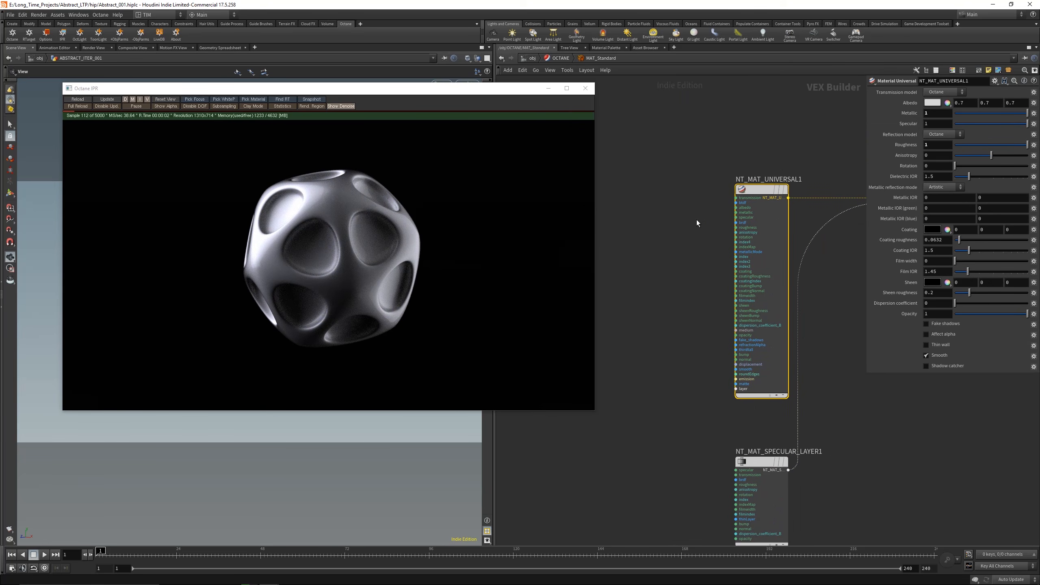
key(Tab)
text(col)
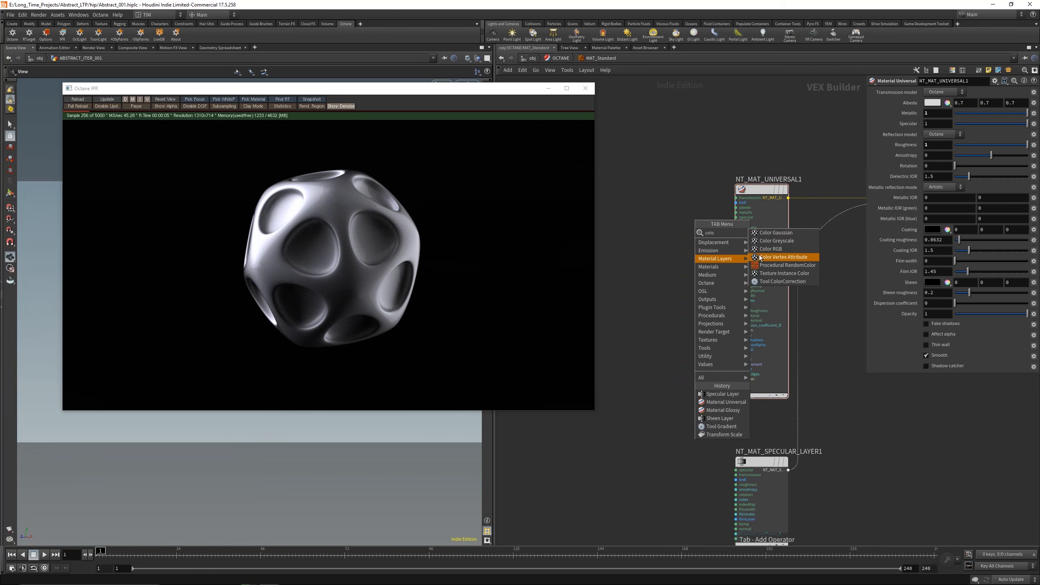
click(756, 241)
click(658, 192)
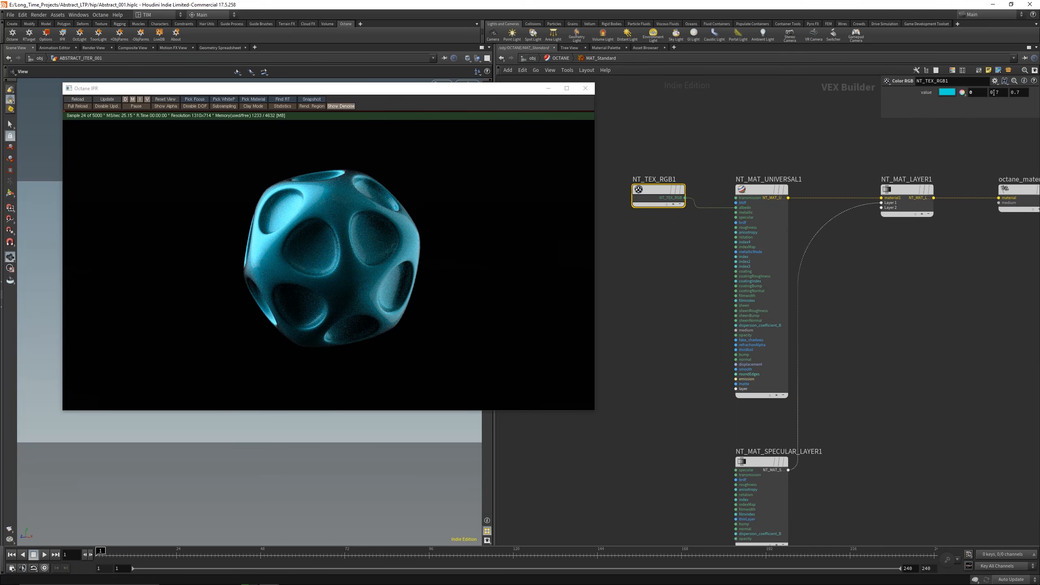
- Set the colour value of NT_TEX_RGB1 to black (0, 0, 0)
text(0)
key(Return)
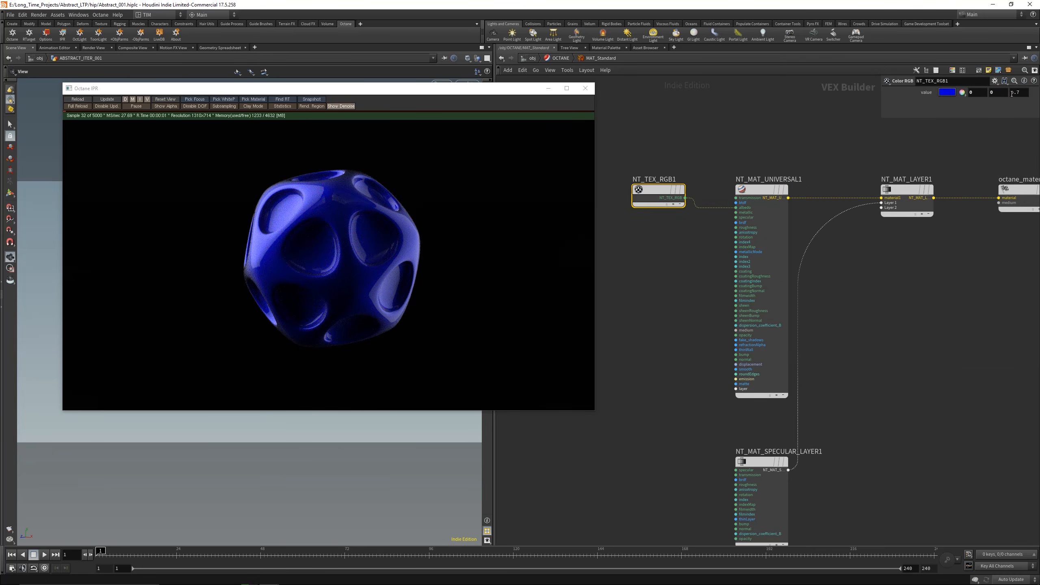
text(0)
key(Return)
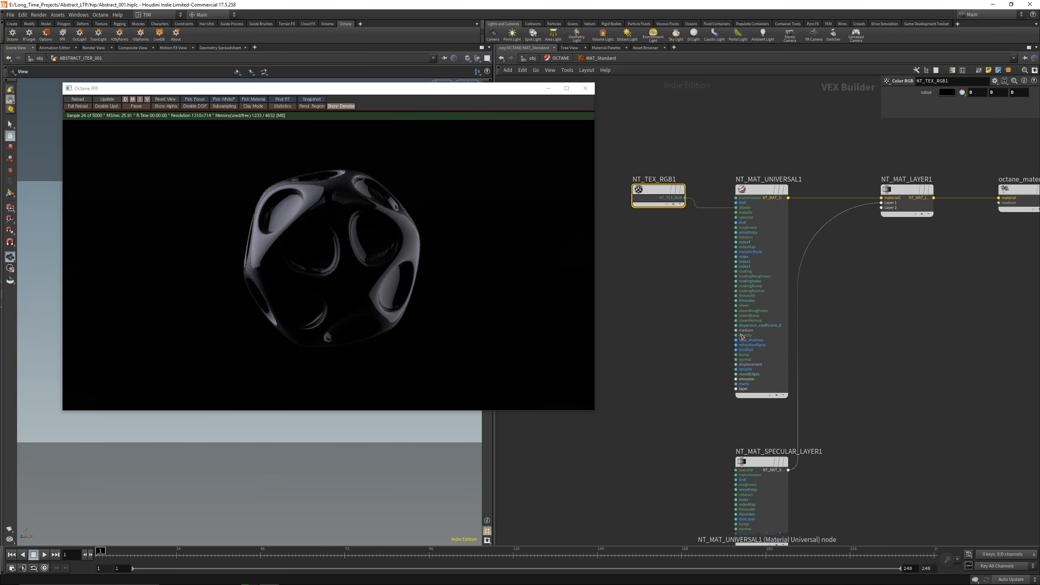
- Try a Roughness of 0 on NT_MAT_UNIVERSAL1 and settle on 0.75
click(676, 328)
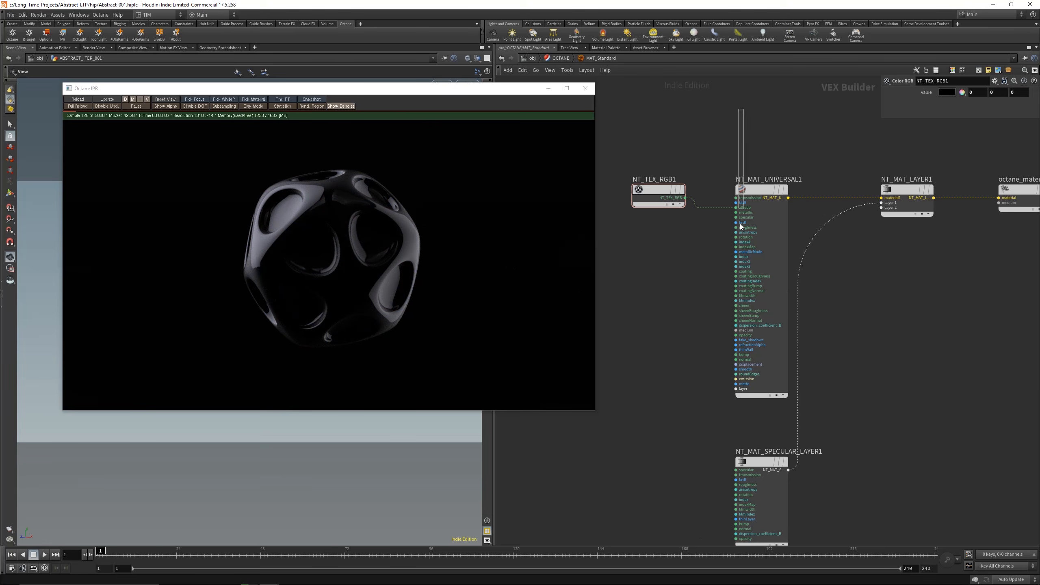
click(742, 197)
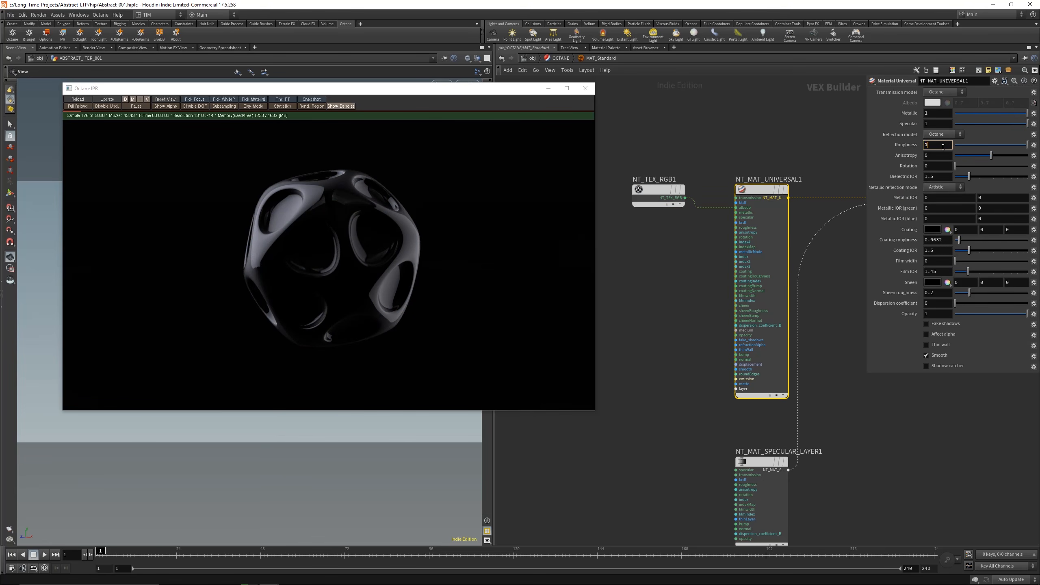
text(0)
key(Return)
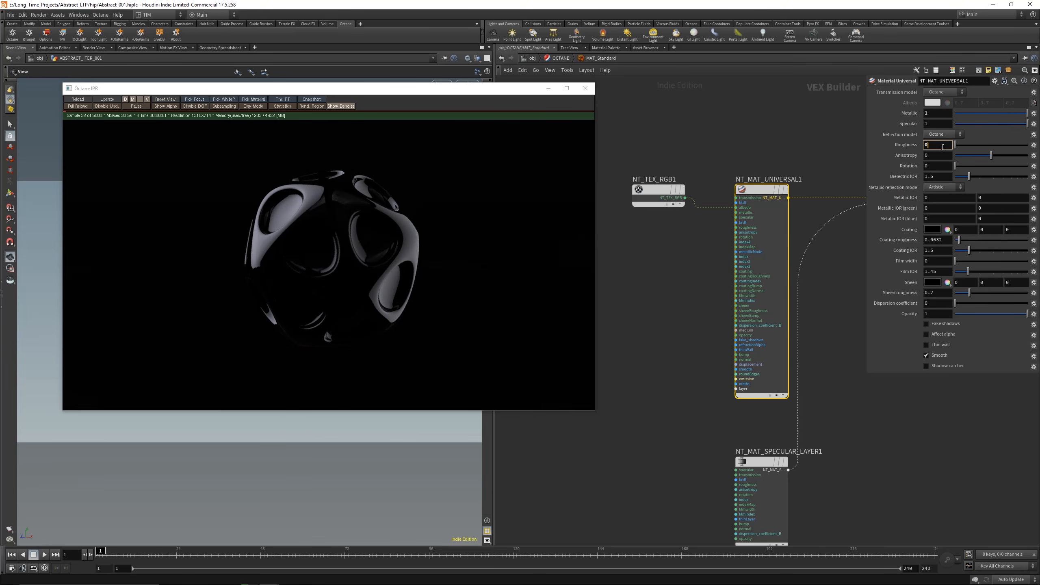
text(.75)
key(Return)
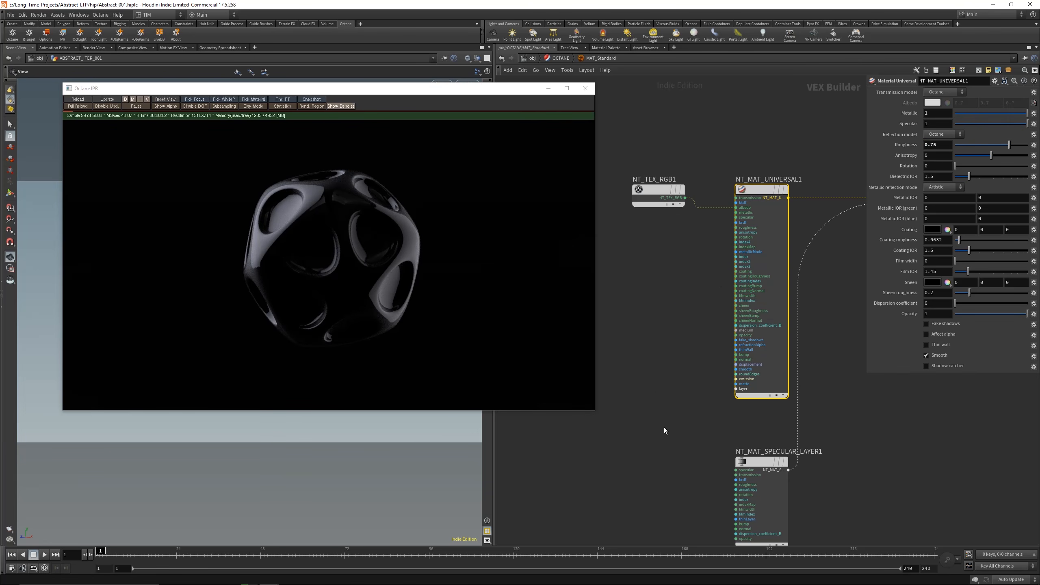
- Try a Roughness of 0.25 on NT_MAT_SPECULAR_LAYER1 and set it back to 0
middle_drag(663, 428, 612, 328)
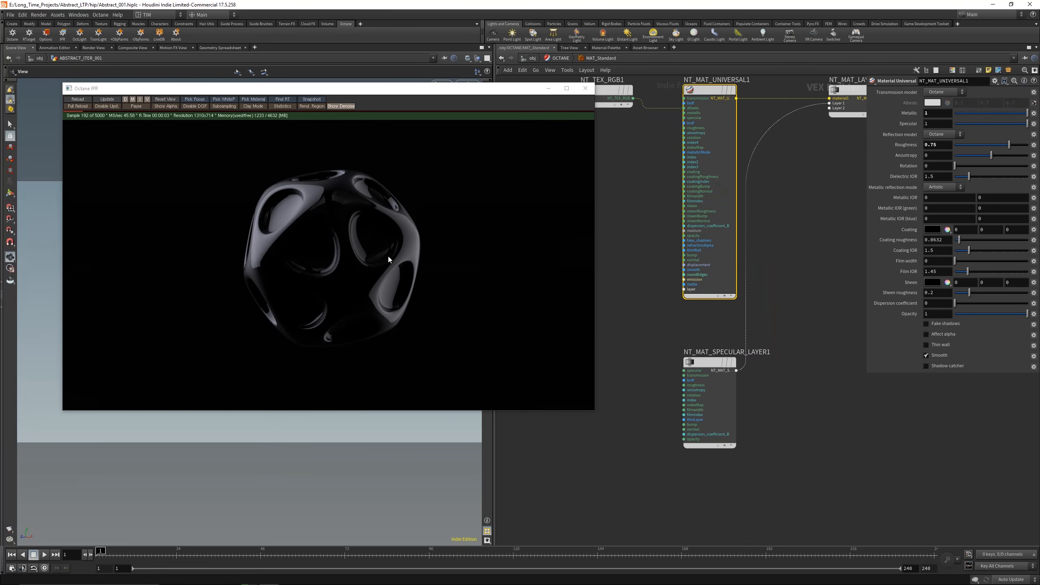
click(710, 362)
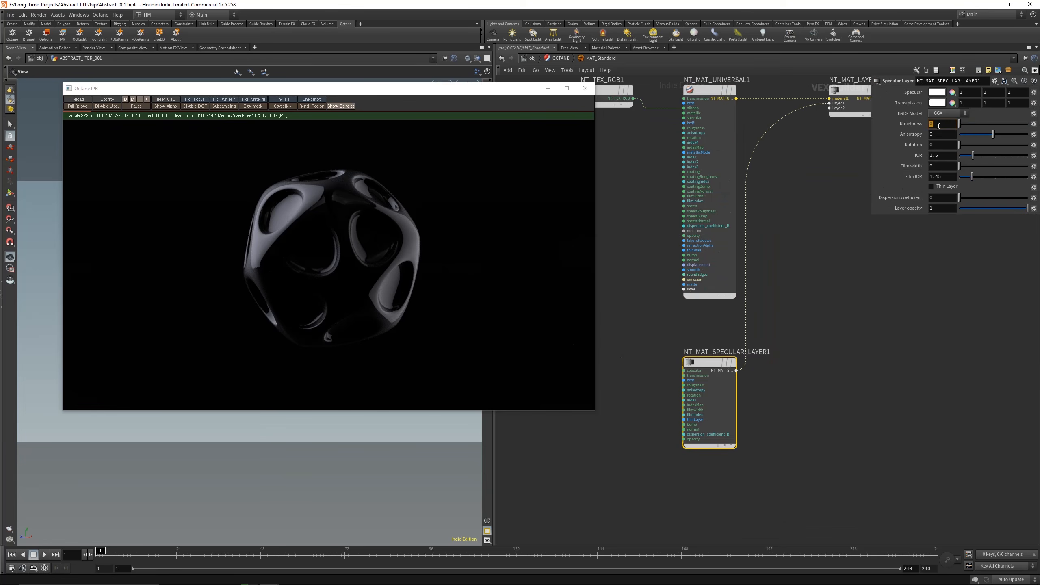
key(Return)
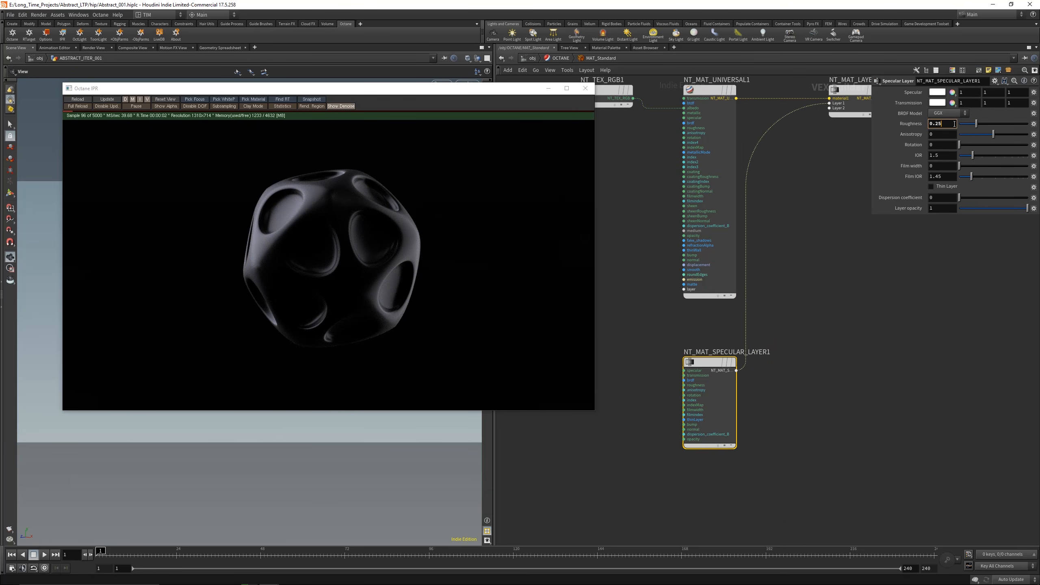
double_click(954, 124)
text(0)
key(Return)
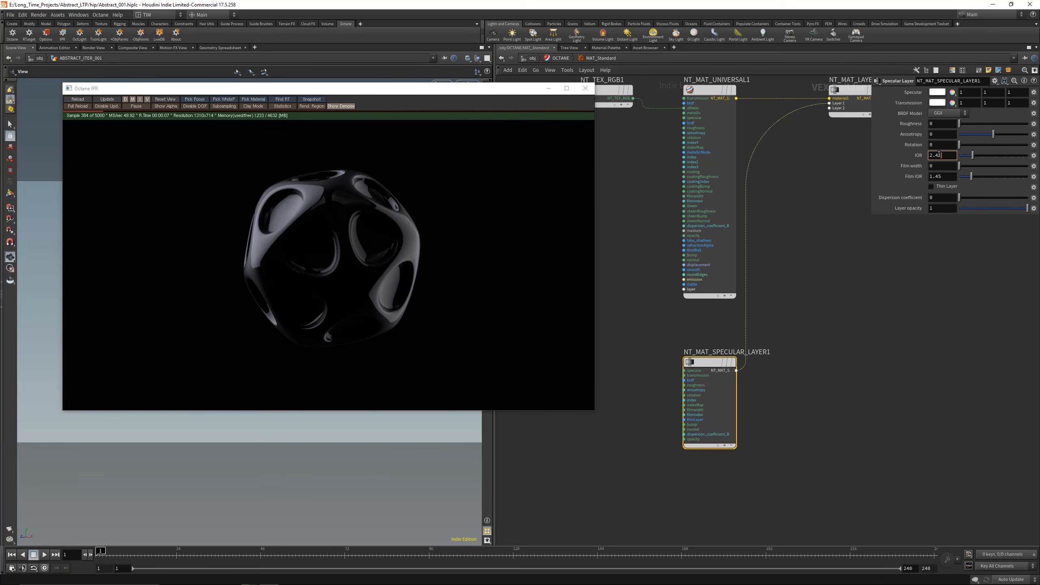
- Try IOR values of 2.418 and 1.56 on NT_MAT_SPECULAR_LAYER1 and return the IOR to 1.5
click(939, 154)
text(2.418)
key(Return)
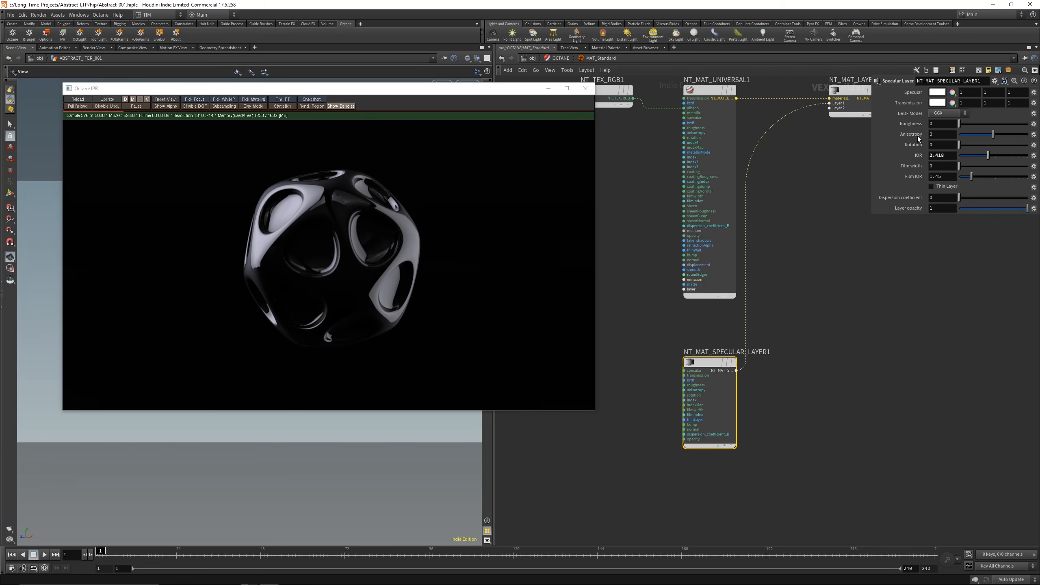
click(952, 155)
text(1.56)
key(Return)
click(952, 156)
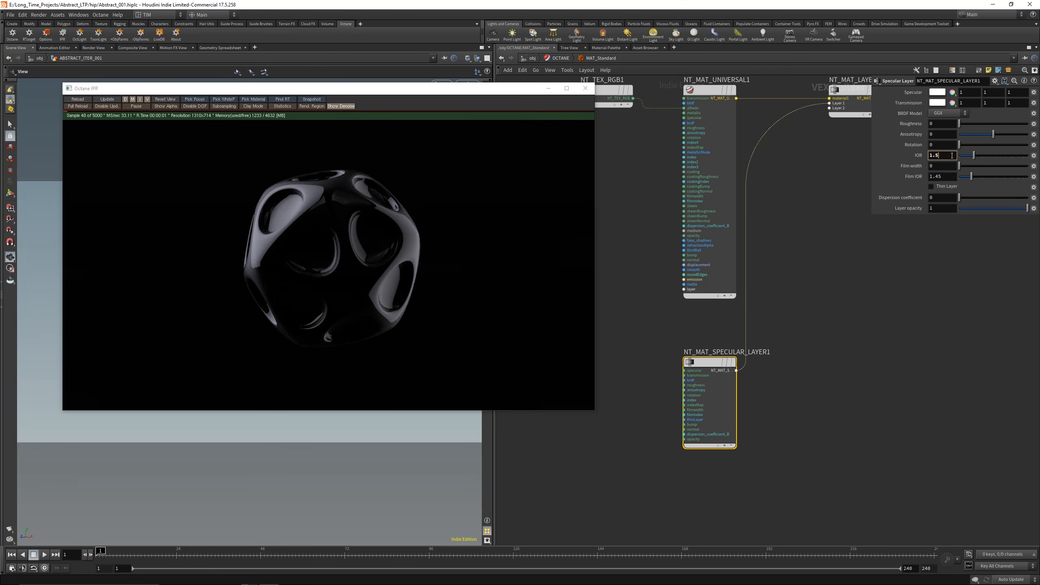
key(Return)
key(h)
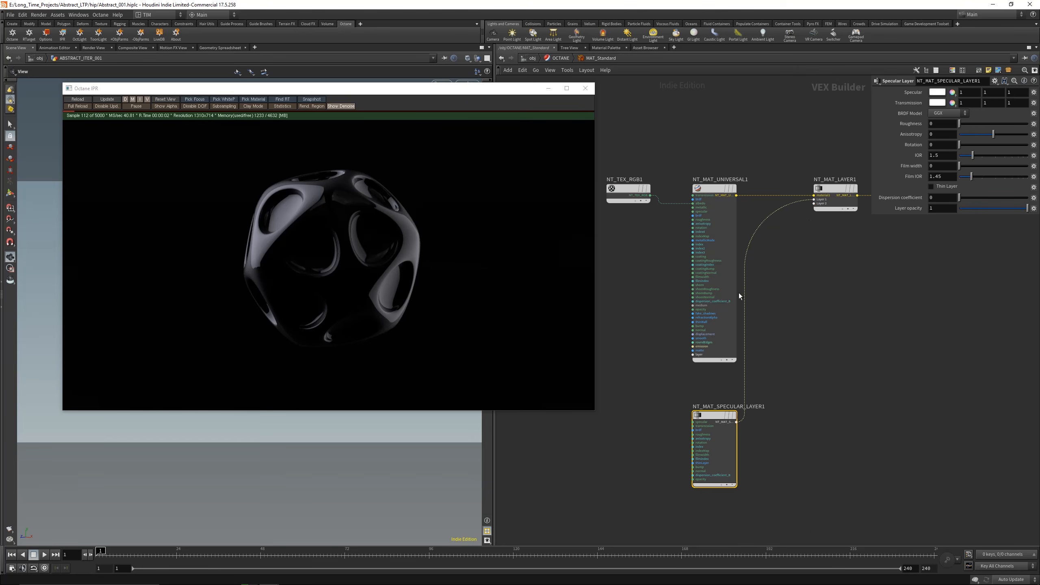
- Set the Transmission colour of NT_MAT_SPECULAR_LAYER1 to red (1, 0, 0)
click(988, 104)
key(Return)
click(1016, 103)
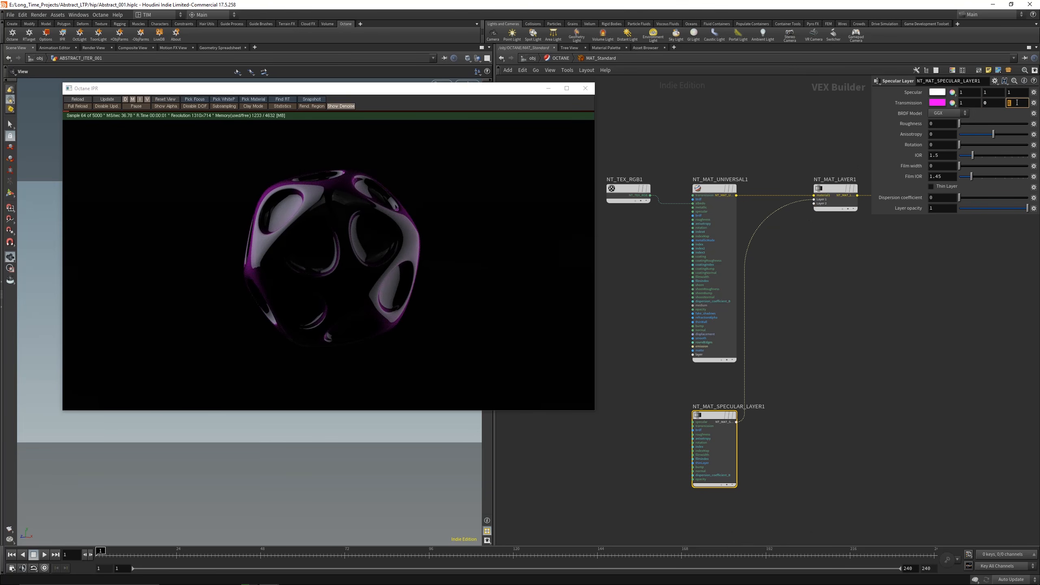
text(0)
key(Return)
- Try orange, white, black and cyan swatches for the specular layer's Transmission and settle on a blue of 0, 0.36, 1
click(934, 103)
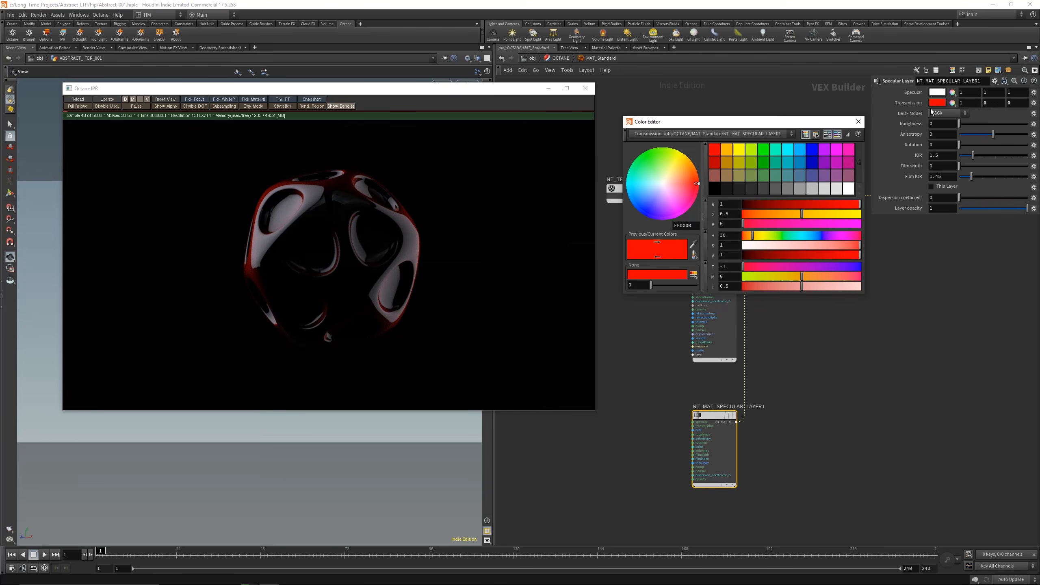
drag(791, 123, 793, 146)
click(726, 177)
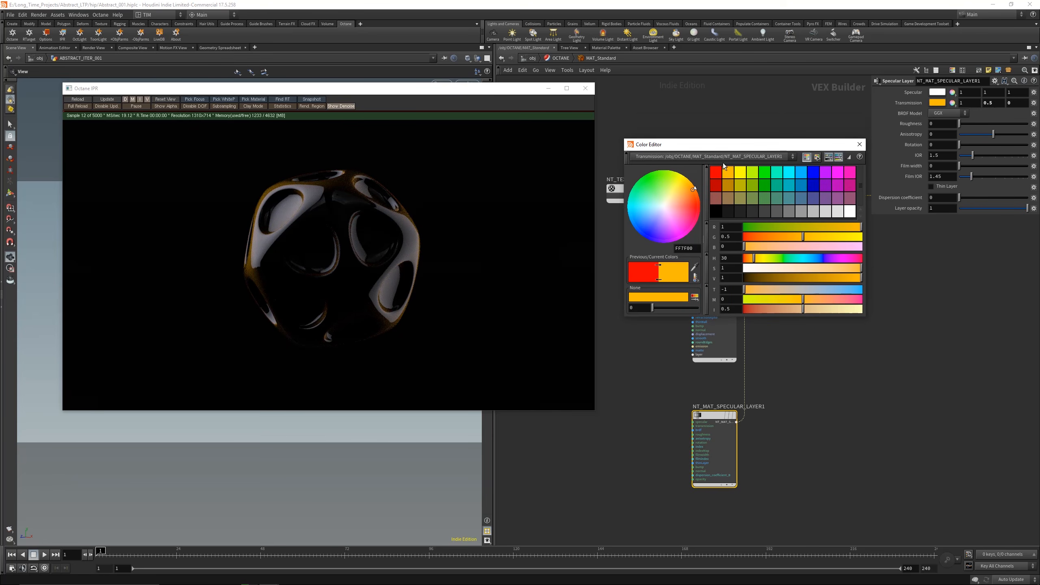
click(850, 211)
click(713, 212)
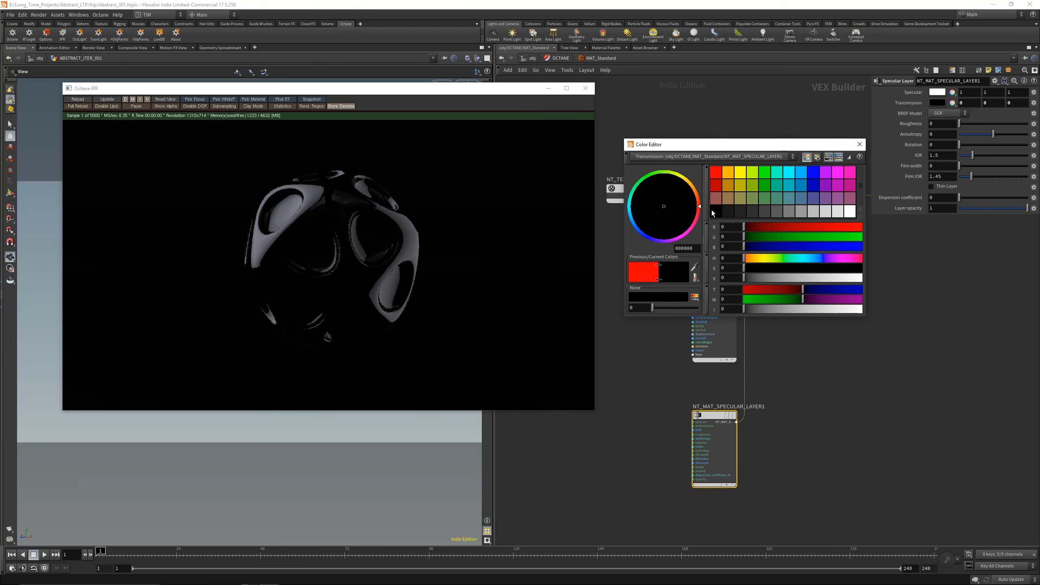
click(792, 173)
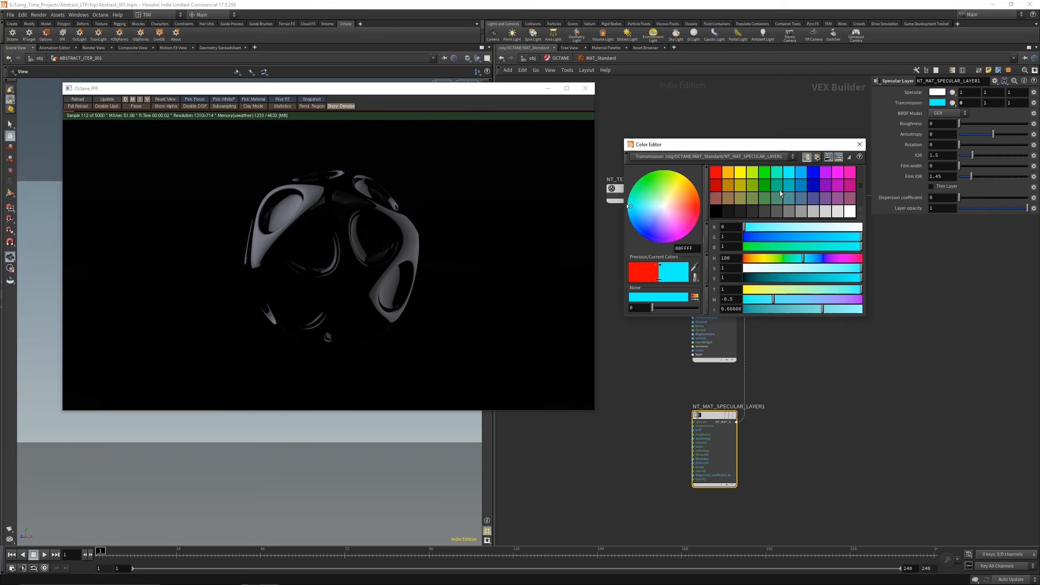
click(801, 174)
click(810, 173)
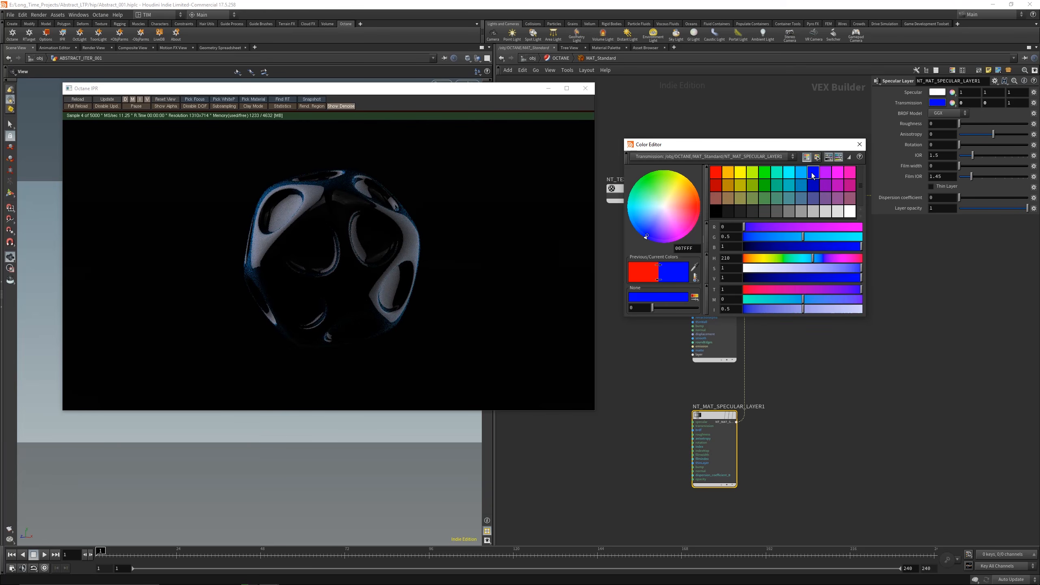
click(802, 172)
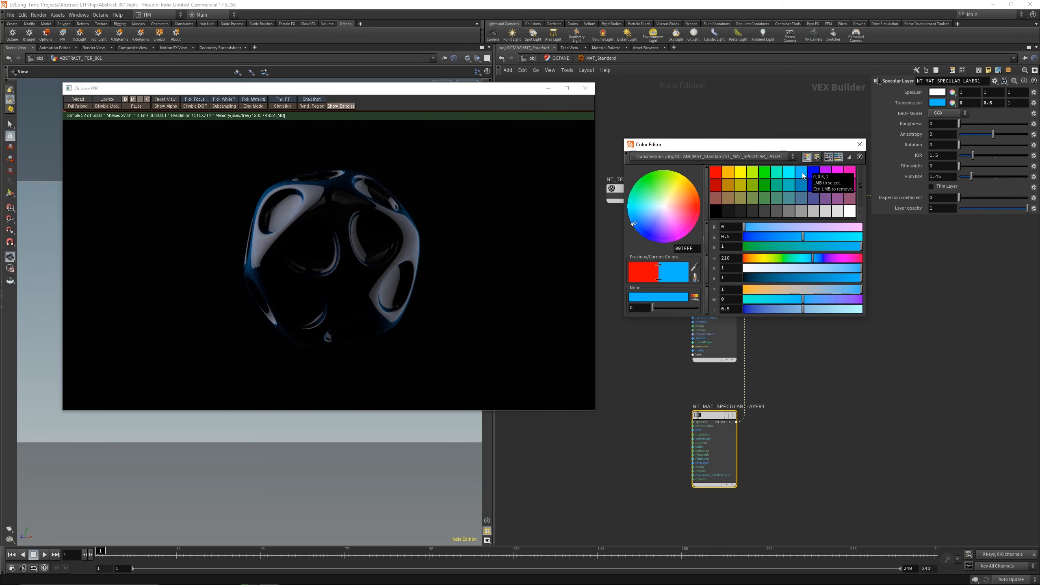
drag(781, 237, 786, 236)
click(859, 145)
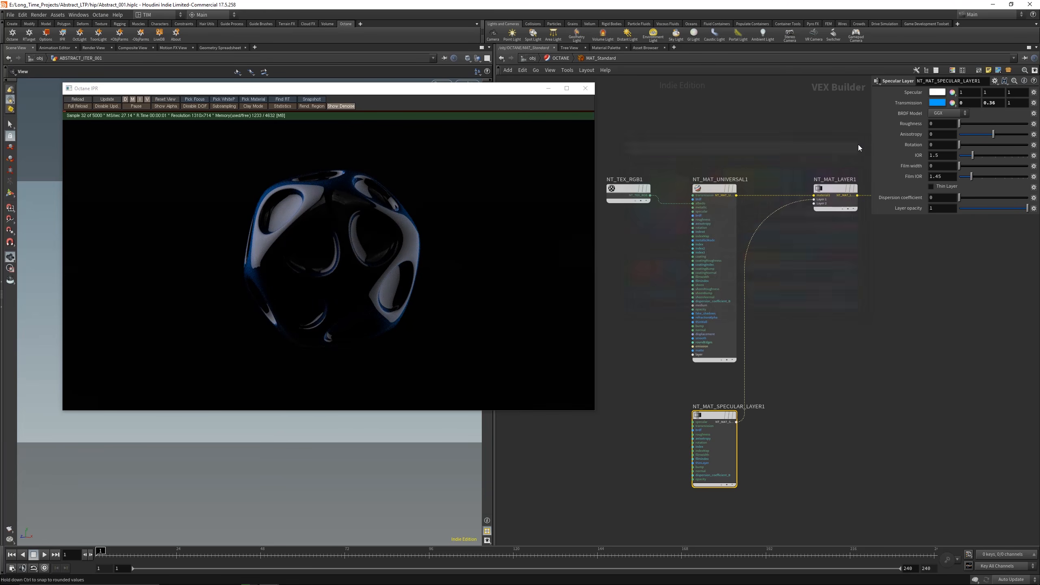
- Set the Roughness of NT_MAT_SPECULAR_LAYER1 to 0.125
click(932, 124)
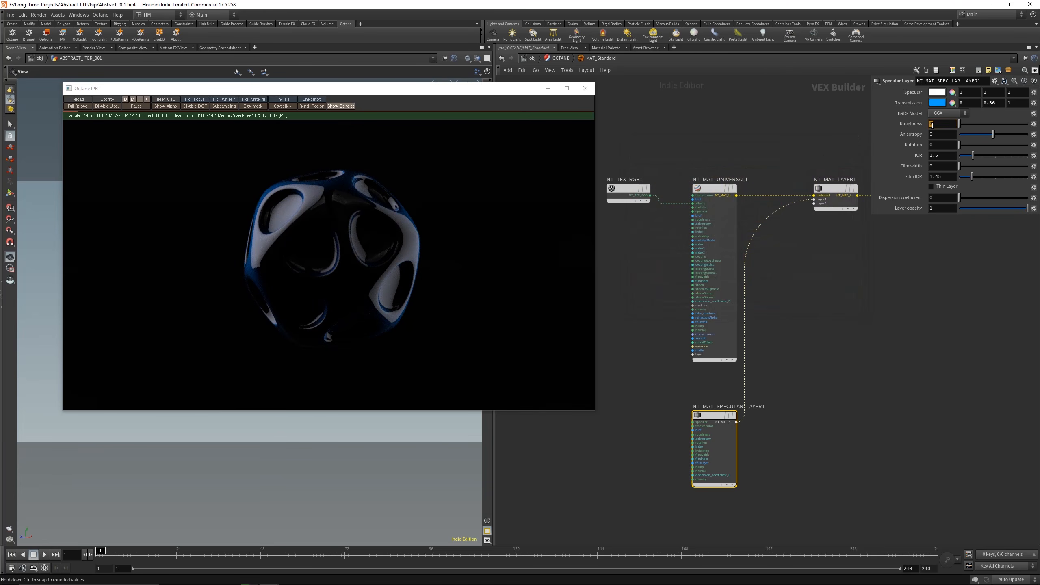
key(Return)
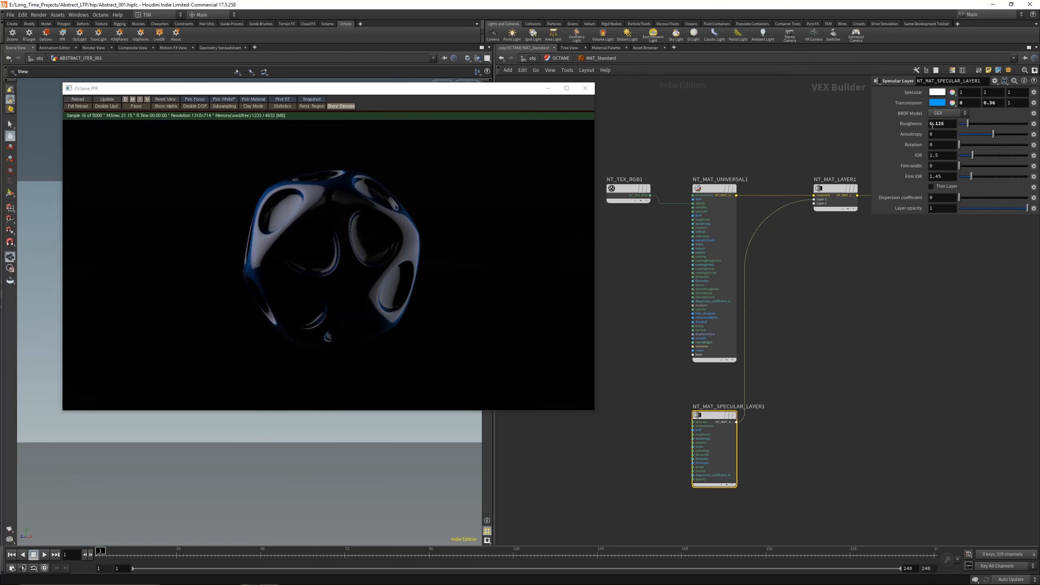
- Try a higher Rotation on NT_MAT_SPECULAR_LAYER1 and reset it to 0
drag(968, 145, 993, 153)
double_click(948, 144)
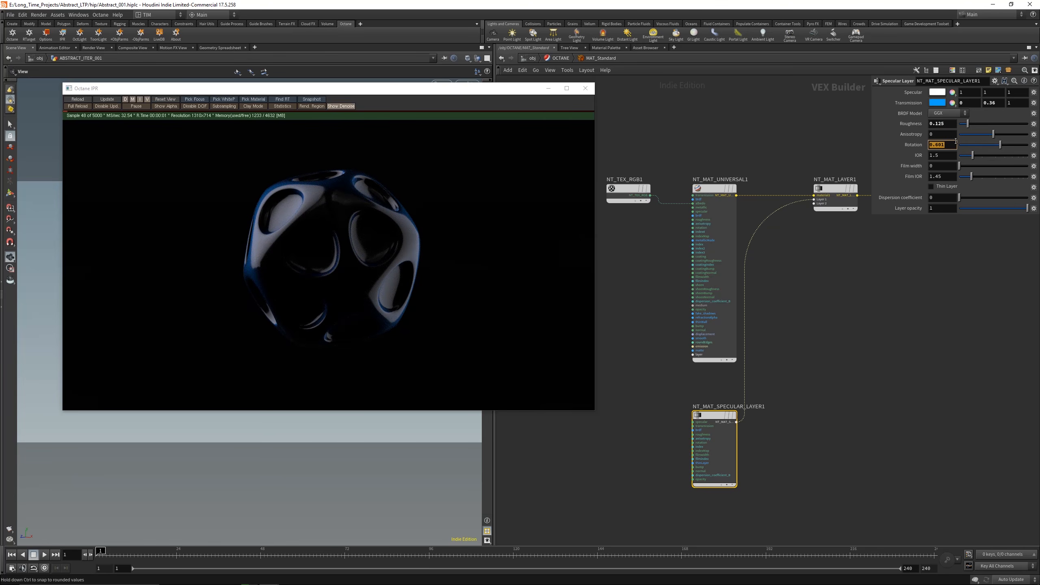
text(0)
key(Return)
- Set the Film IOR of NT_MAT_SPECULAR_LAYER1 to 1 and its Film width to 0.25
click(949, 167)
double_click(950, 177)
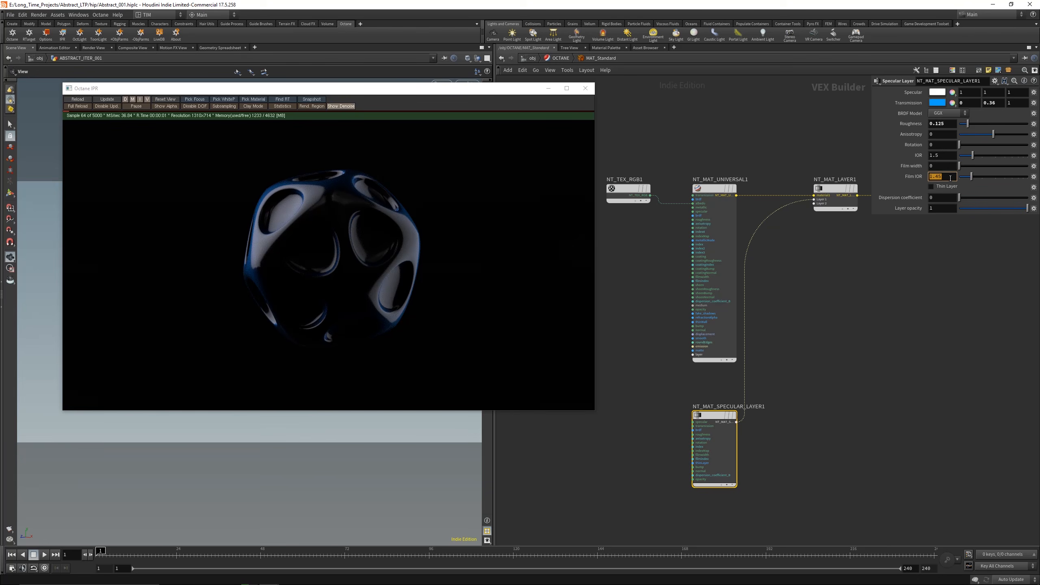
text(1)
key(Return)
double_click(951, 167)
text(0.25)
key(Return)
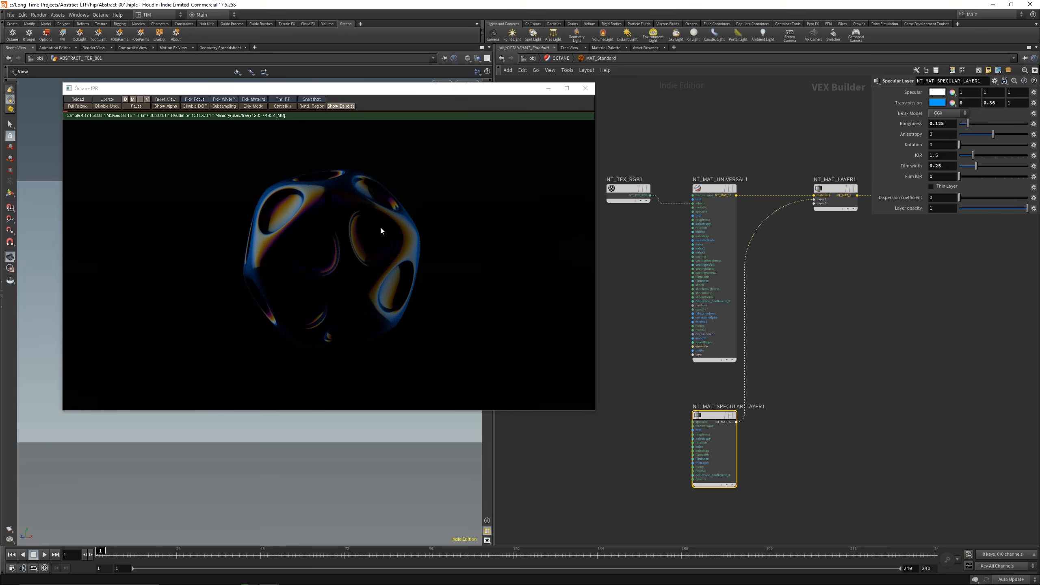
- Revert the specular layer's Film IOR and Film width to their defaults and close the Octane IPR window
double_click(948, 178)
right_click(920, 179)
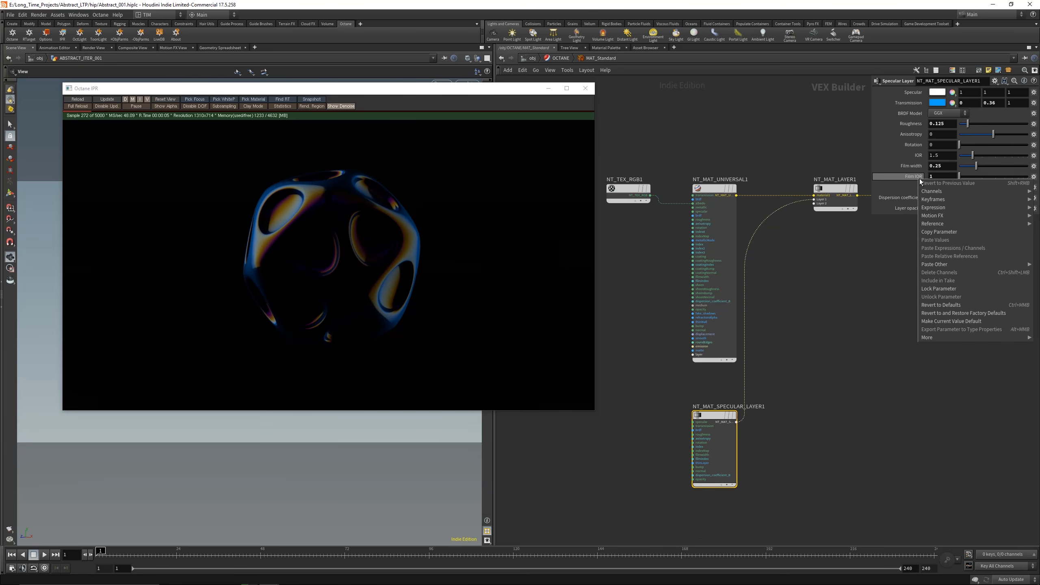
click(946, 305)
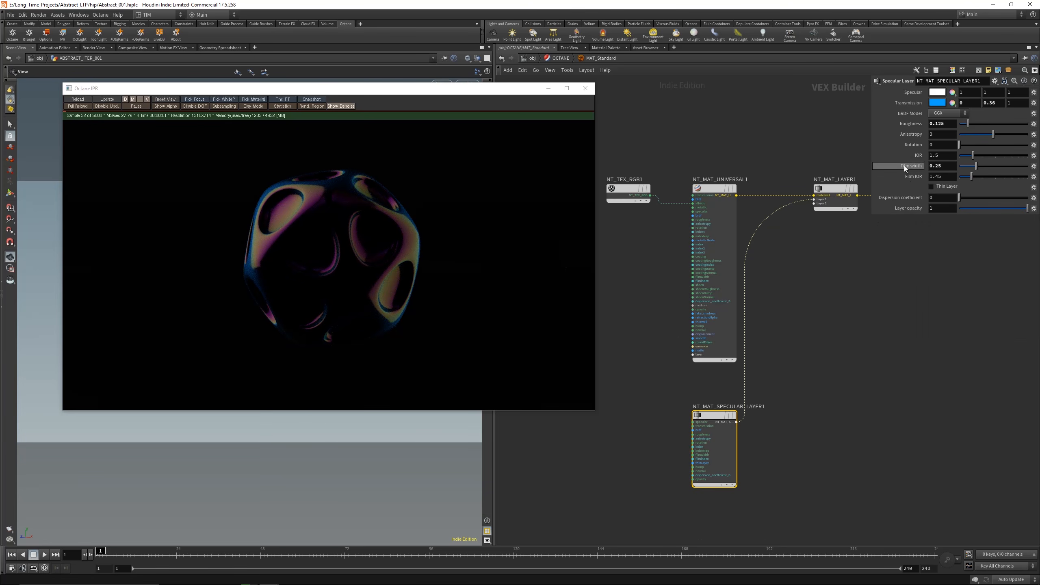
right_click(903, 166)
click(920, 291)
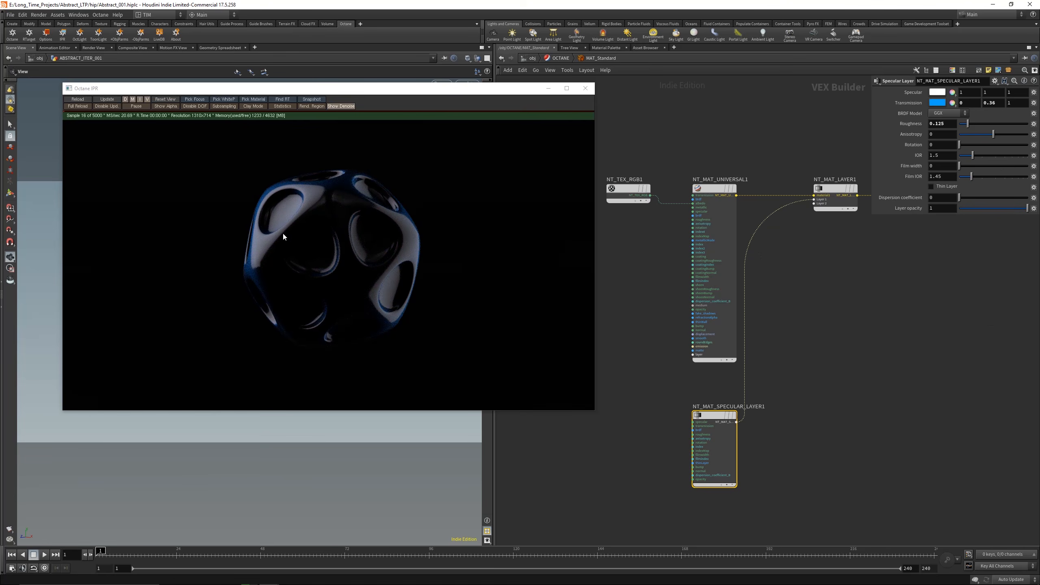
click(585, 88)
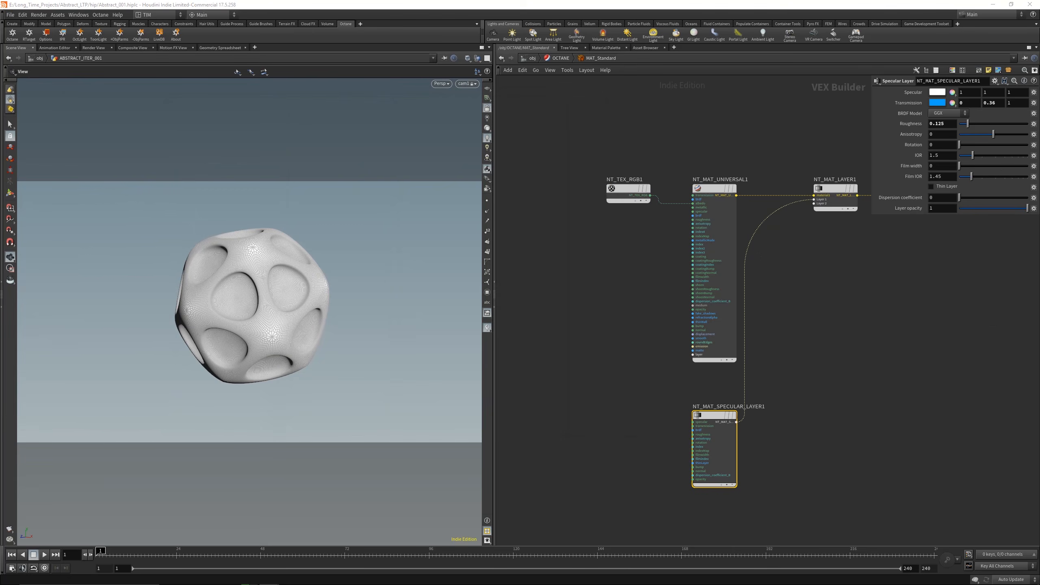
- Frame the model closely from a rotated angle and open the Octane IPR render window
drag(266, 289, 321, 280)
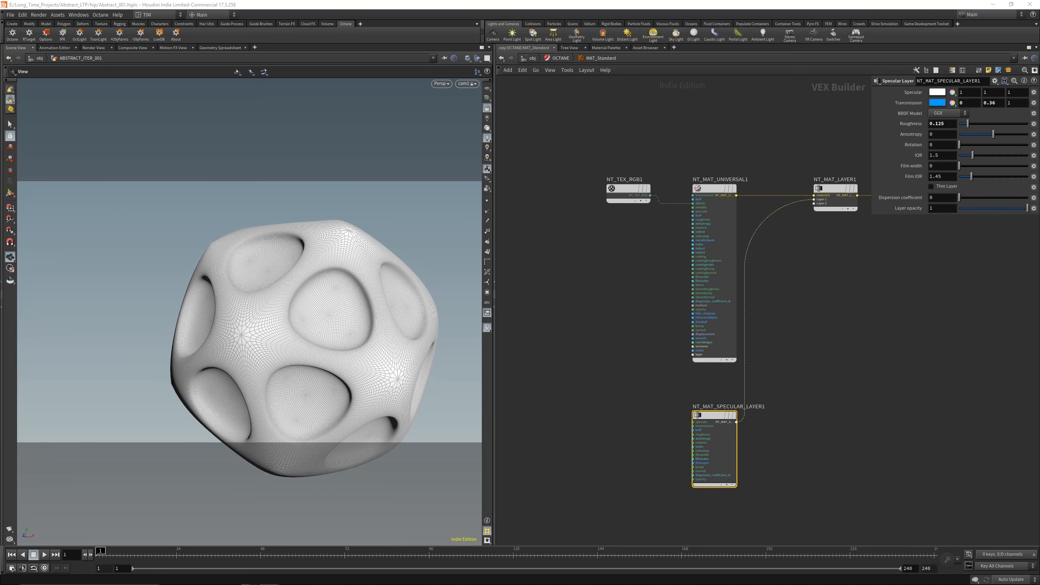
drag(336, 295, 319, 291)
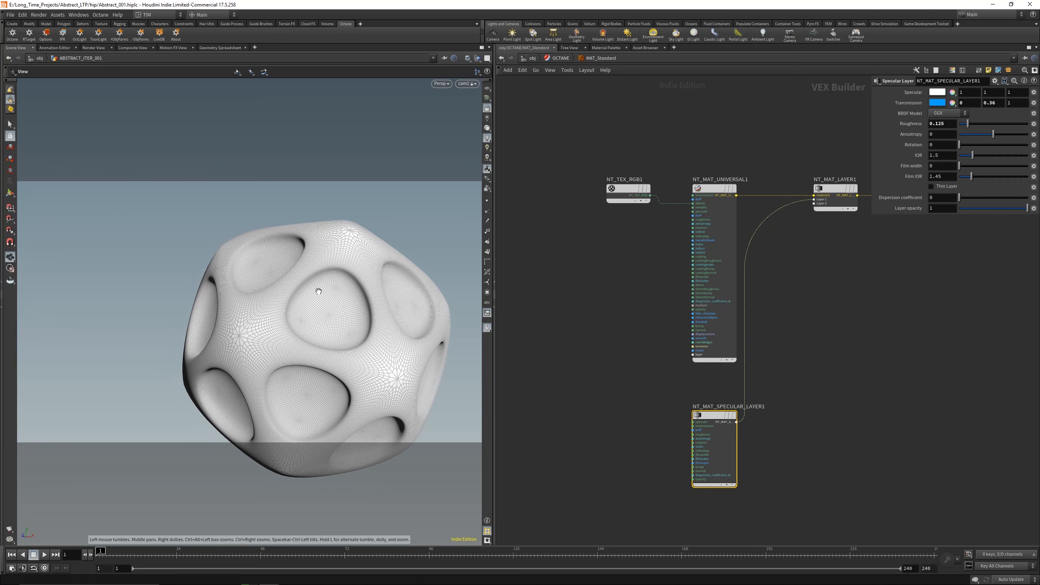
drag(558, 137, 368, 106)
- Disconnect NT_MAT_SPECULAR_LAYER1 and NT_MAT_UNIVERSAL1 from NT_MAT_LAYER1 and rearrange the nodes in the network
key(y)
drag(751, 210, 777, 244)
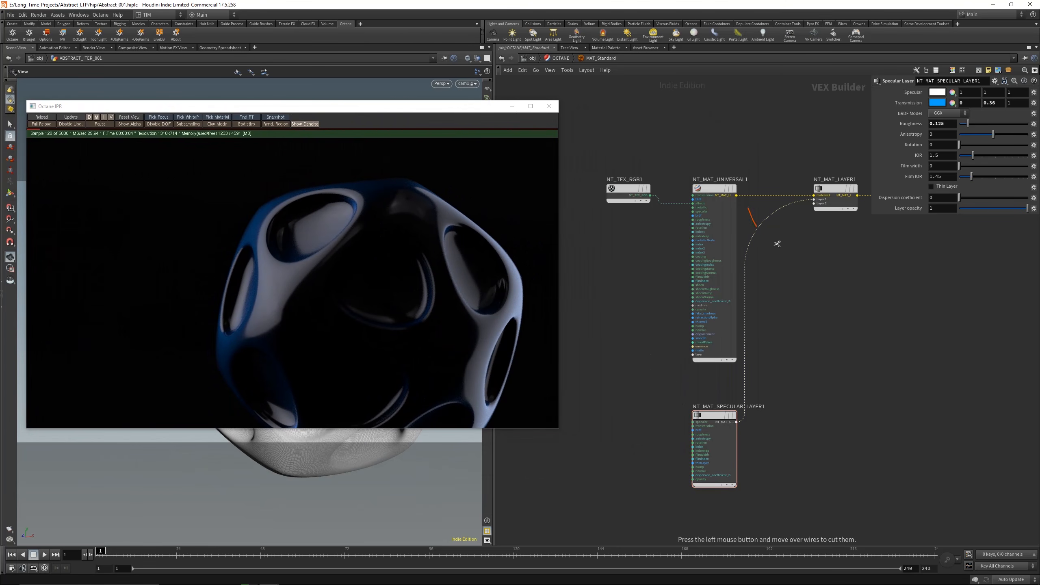
key(h)
drag(573, 148, 727, 291)
drag(697, 215, 686, 93)
key(y)
drag(802, 199, 776, 258)
click(790, 282)
- Connect NT_MAT_SPECULAR_LAYER1 to the layer input of NT_MAT_UNIVERSAL1, and wire the universal material into octane_material1's material input
scroll(790, 282, up, 1)
scroll(786, 294, down, 3)
drag(736, 411, 735, 334)
scroll(659, 232, up, 3)
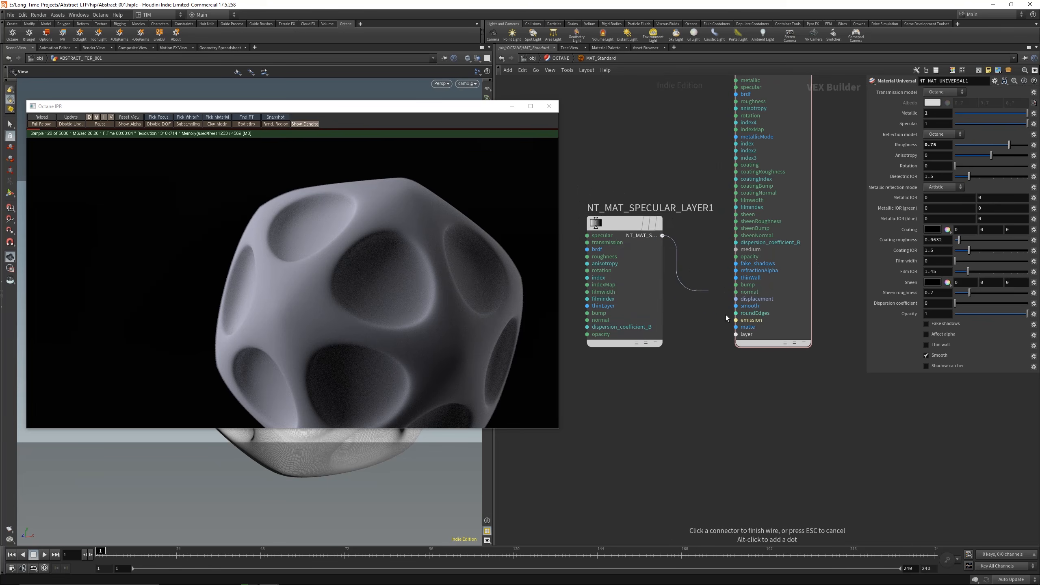
scroll(704, 175, down, 2)
click(704, 173)
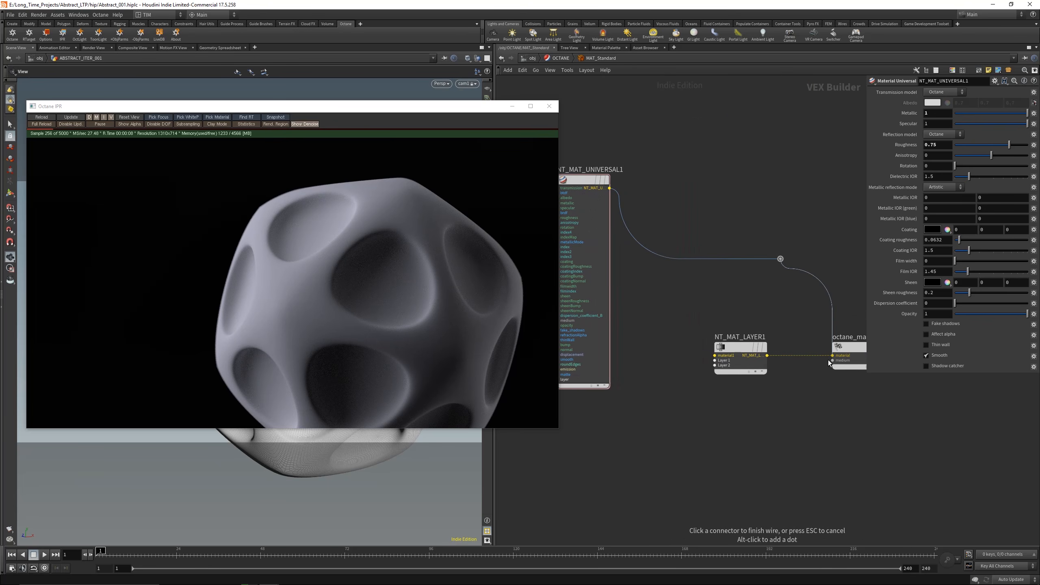
click(830, 355)
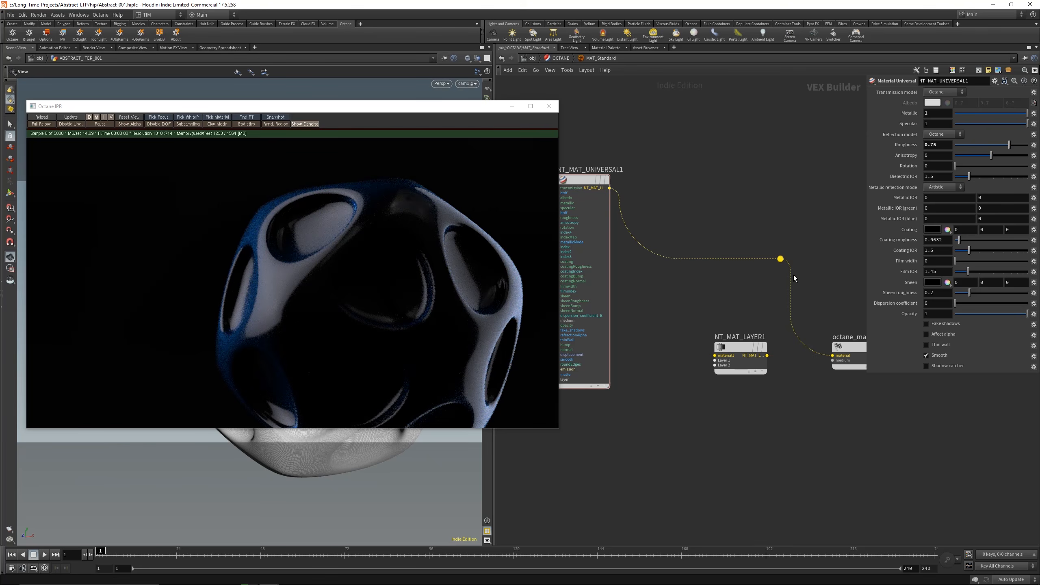
- Try raising the pin_count of NT_MAT_LAYER1 to 8 and 10
click(733, 340)
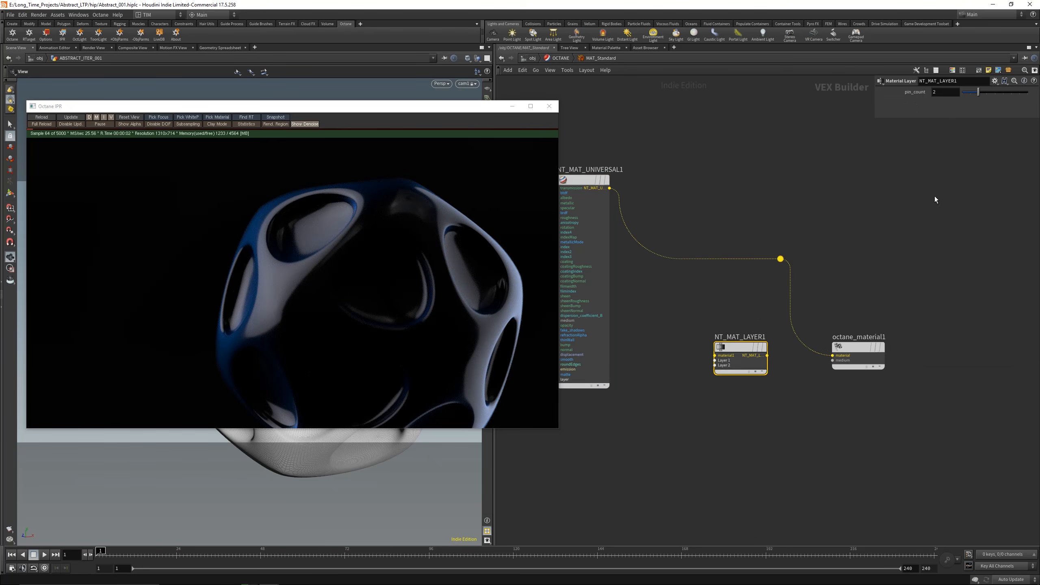
drag(968, 94, 1029, 95)
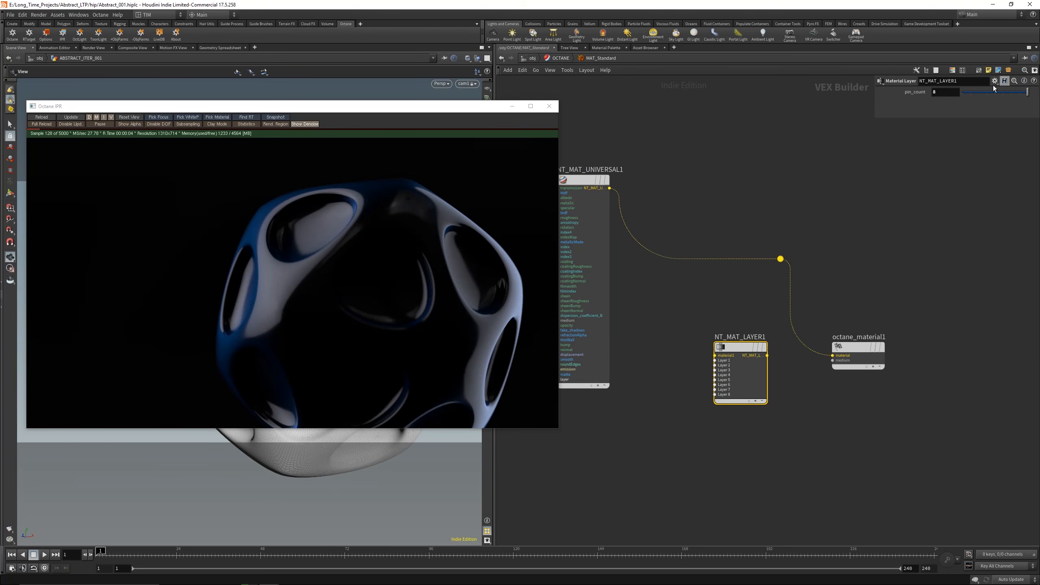
middle_drag(952, 93, 928, 102)
double_click(938, 93)
text(8)
drag(979, 93, 1019, 96)
double_click(955, 93)
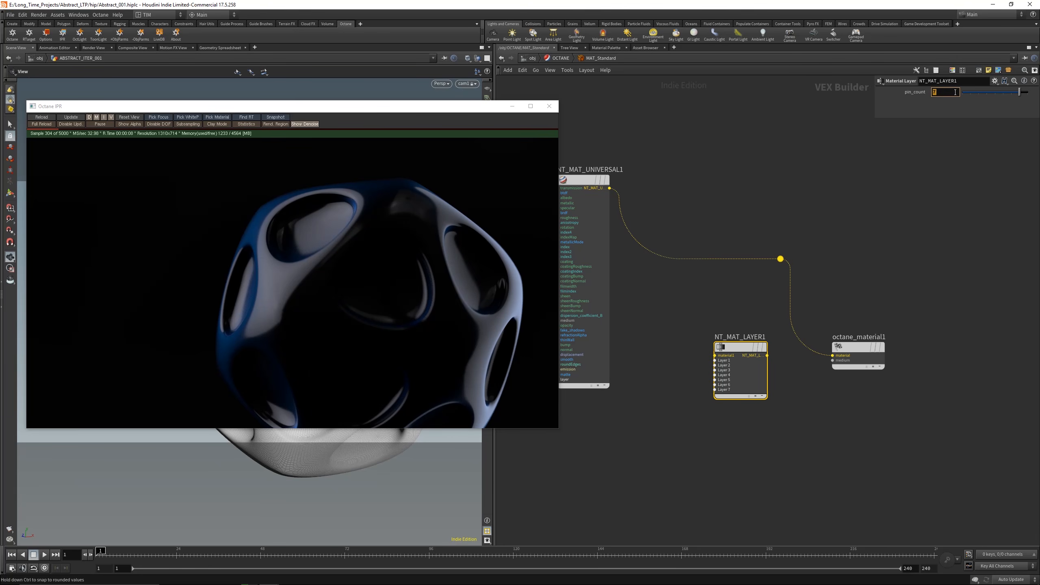
key(Return)
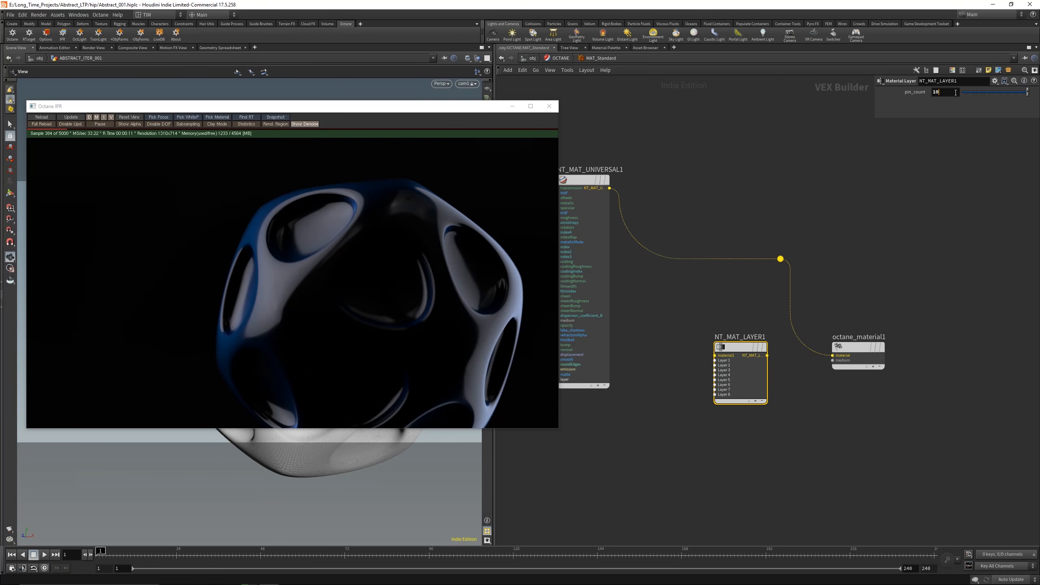
- Set the pin_count of NT_MAT_LAYER1 back to 2
scroll(714, 307, down, 2)
middle_drag(655, 372, 741, 371)
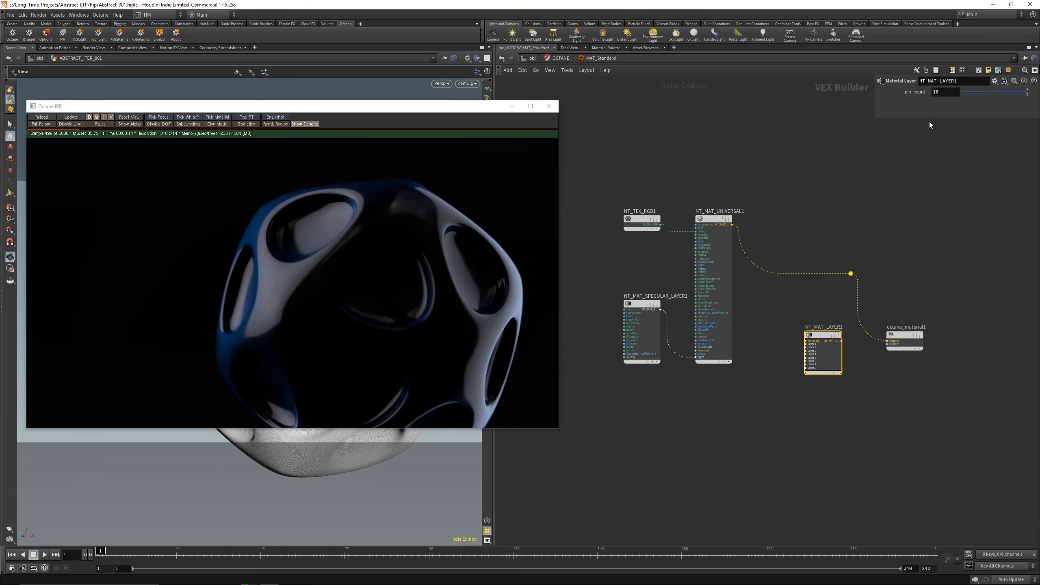
double_click(943, 95)
text(2)
key(Return)
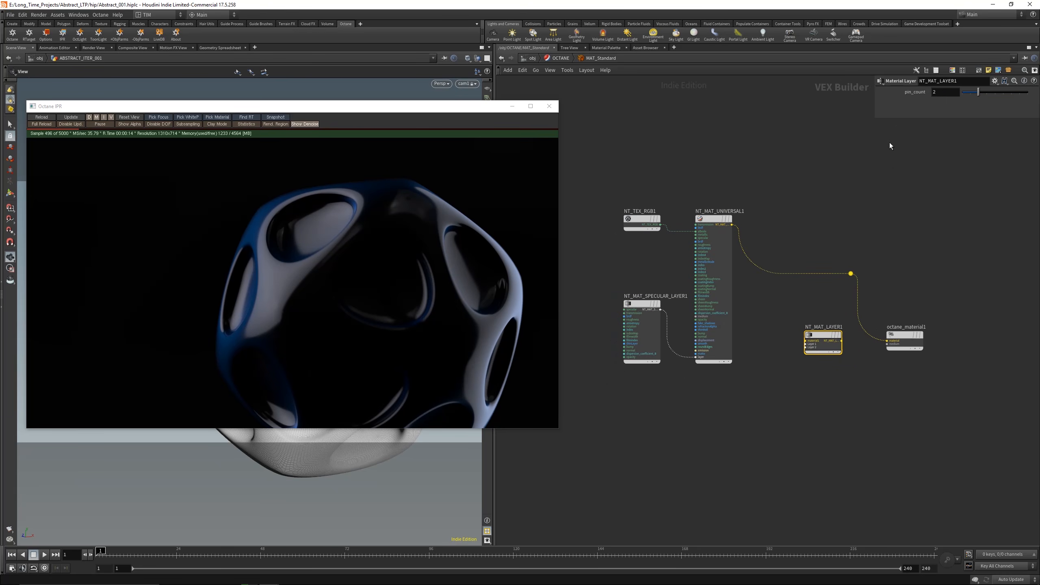
- Cut the universal material's wire to octane_material1 and connect NT_MAT_LAYER1 to its material input instead
click(862, 172)
key(y)
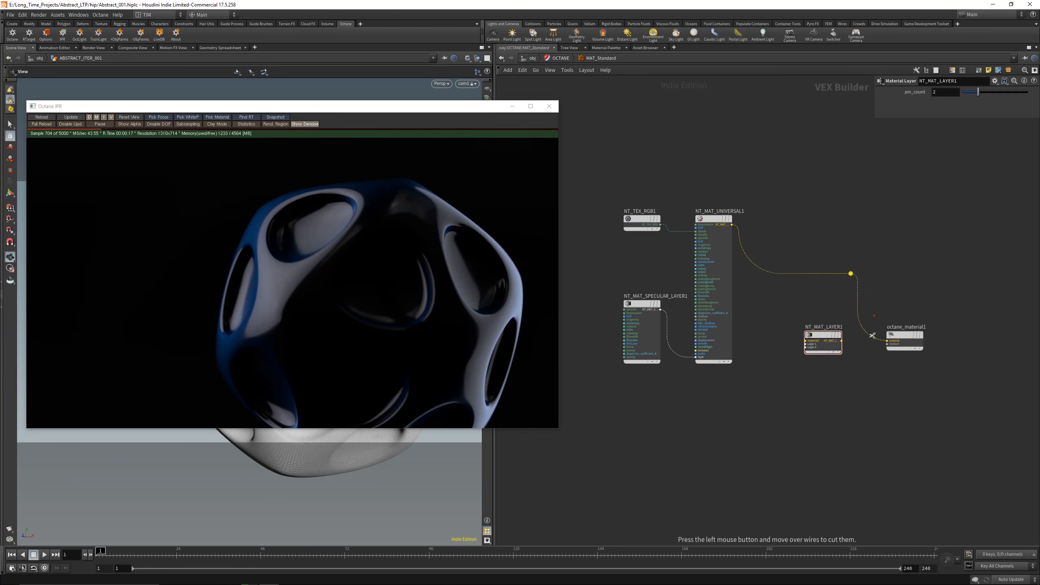
scroll(849, 337, up, 2)
mouse_move(873, 336)
mouse_down()
mouse_move(852, 337)
mouse_move(903, 342)
mouse_up()
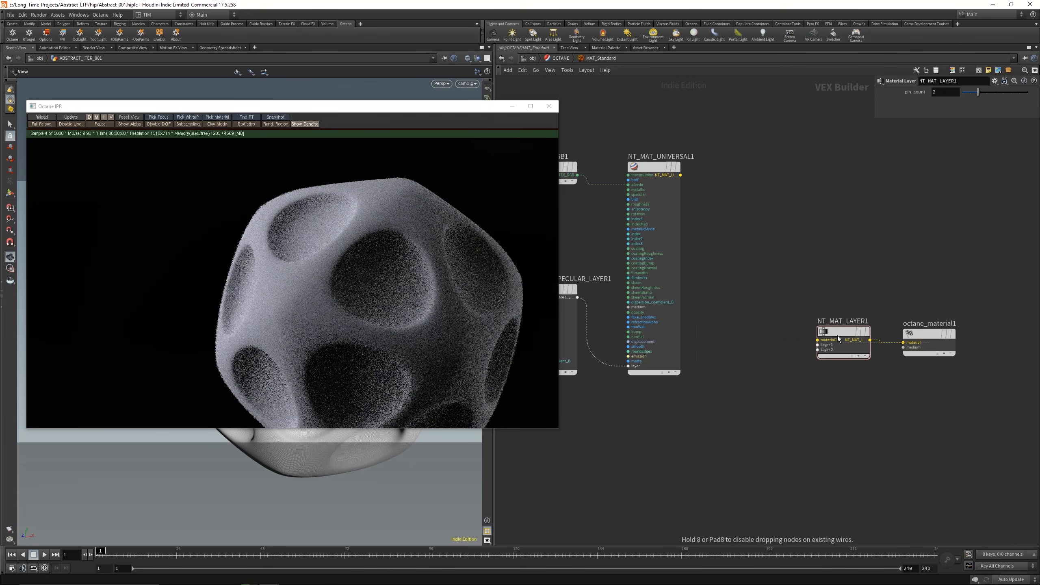
- Add a Material Diffuse node wired into the material1 input of NT_MAT_LAYER1
scroll(783, 389, down, 1)
scroll(818, 303, up, 2)
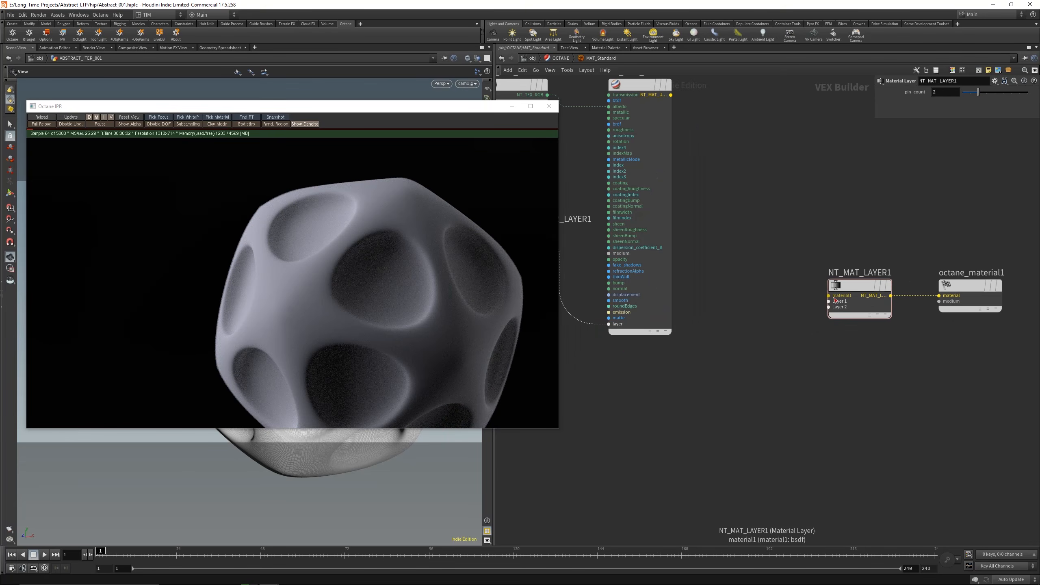
click(829, 295)
key(Tab)
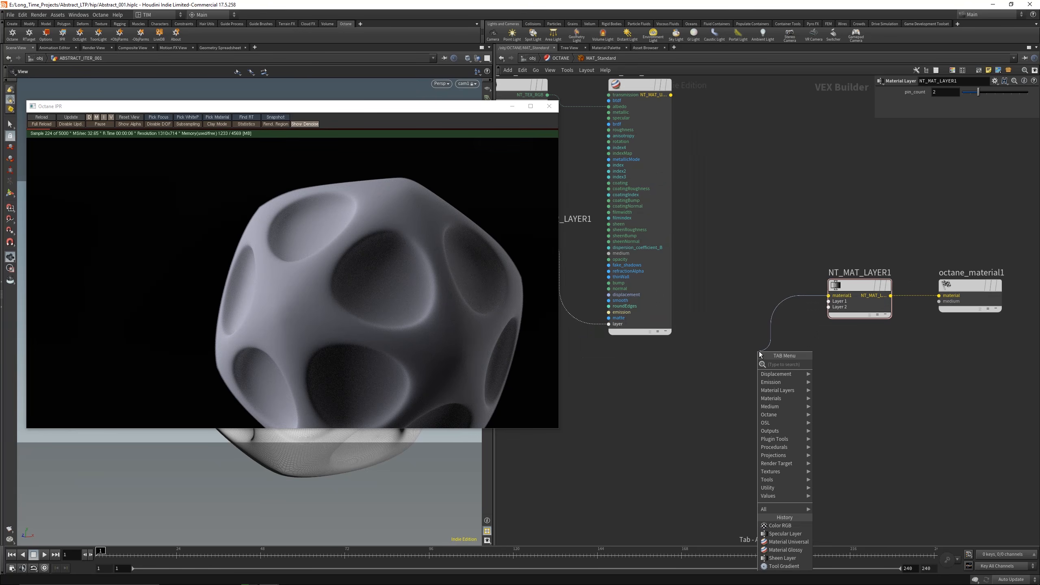
text(di)
key(Down)
key(Down)
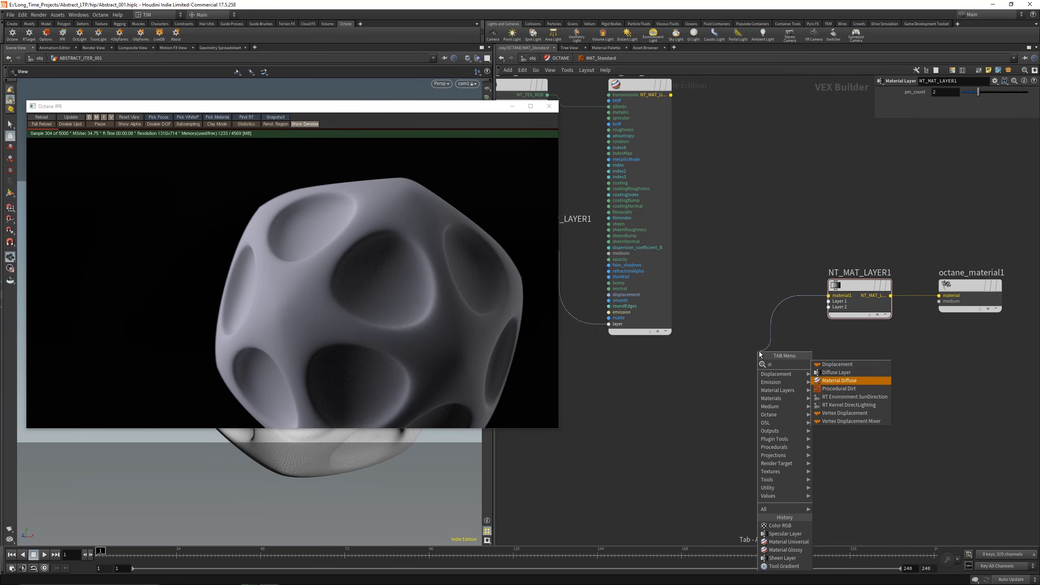
key(Return)
middle_drag(684, 390, 836, 334)
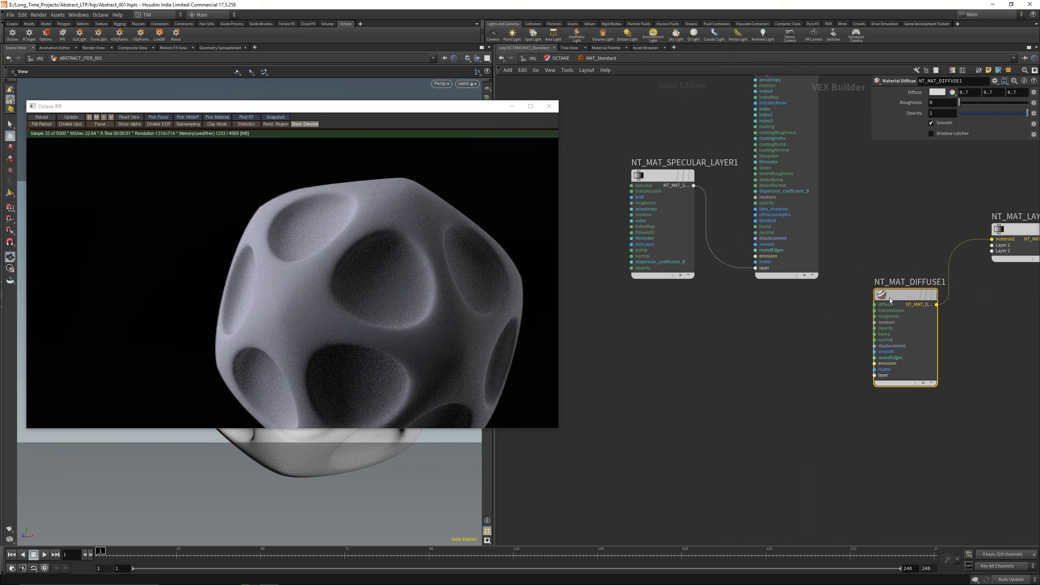
- Lower the diffuse node in the network and add a Procedural Noise node with its Contrast set to 25
drag(888, 298, 887, 325)
click(873, 331)
key(Tab)
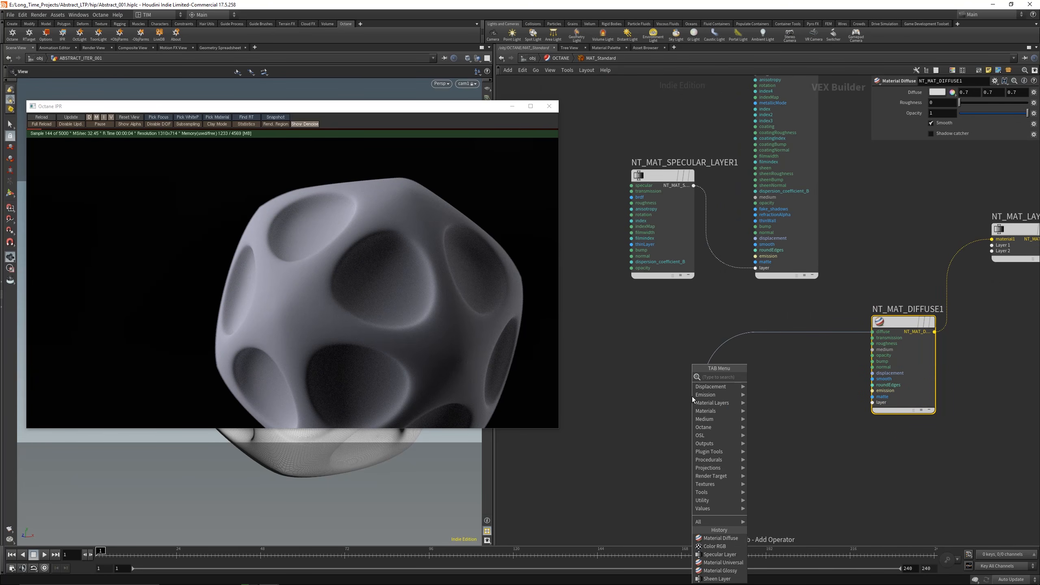
text(no)
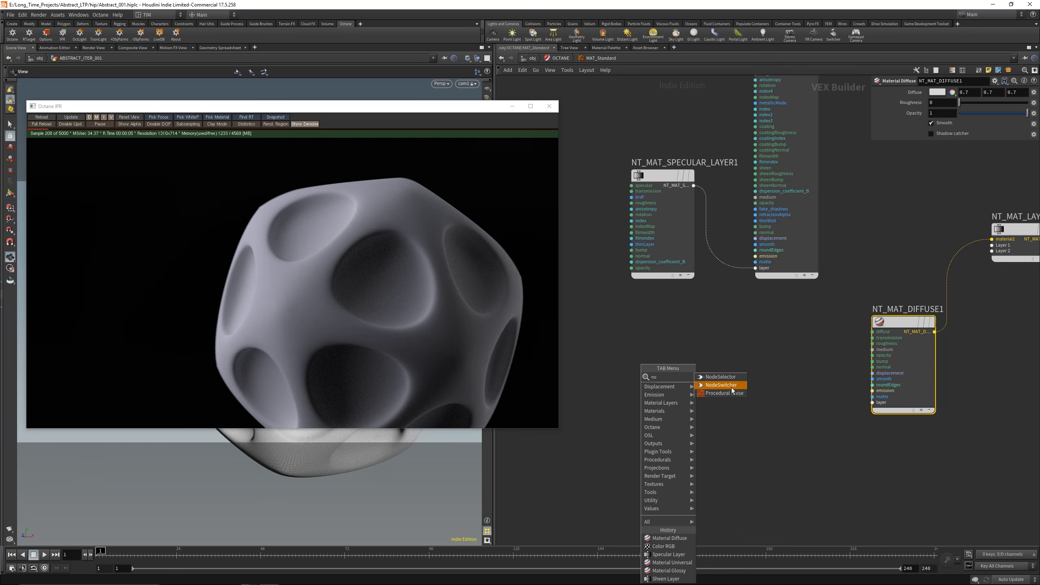
click(725, 393)
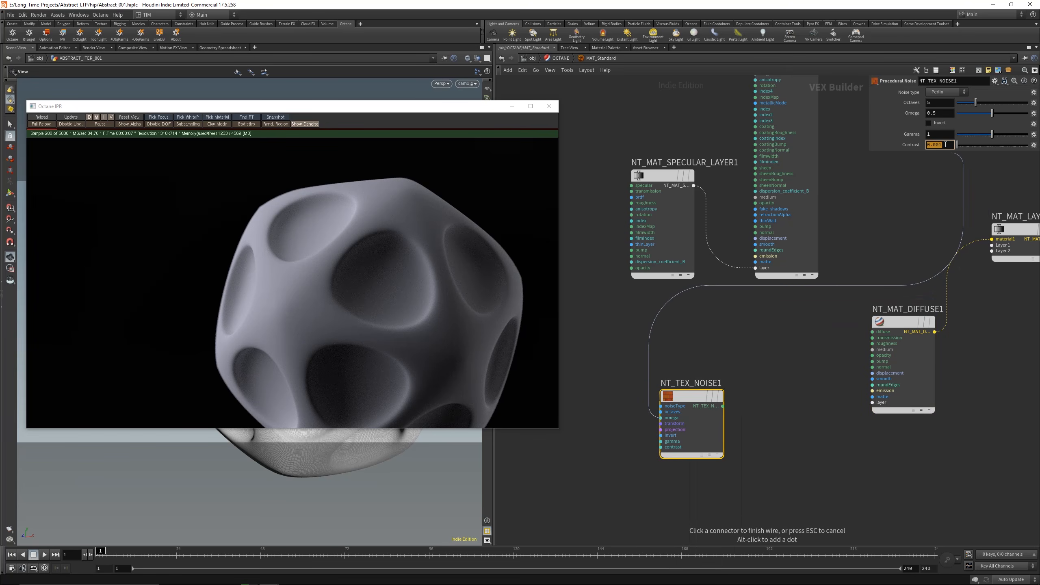
key(Return)
key(Escape)
- Add a Transform Scale node and connect it to the transform input of NT_TEX_NOISE1
scroll(778, 420, down, 3)
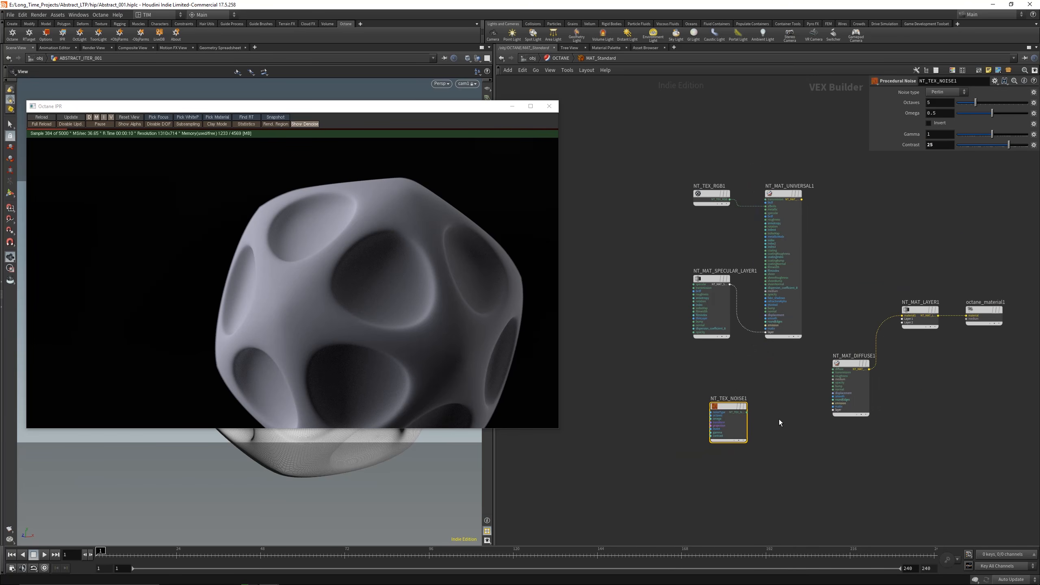
key(Tab)
text(tra)
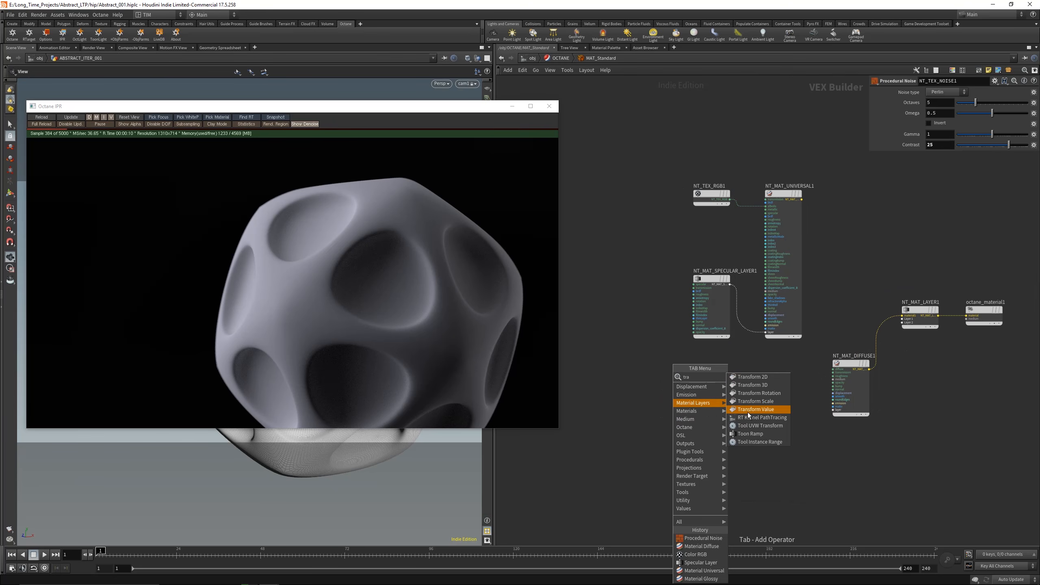
click(745, 402)
scroll(692, 392, up, 3)
click(664, 427)
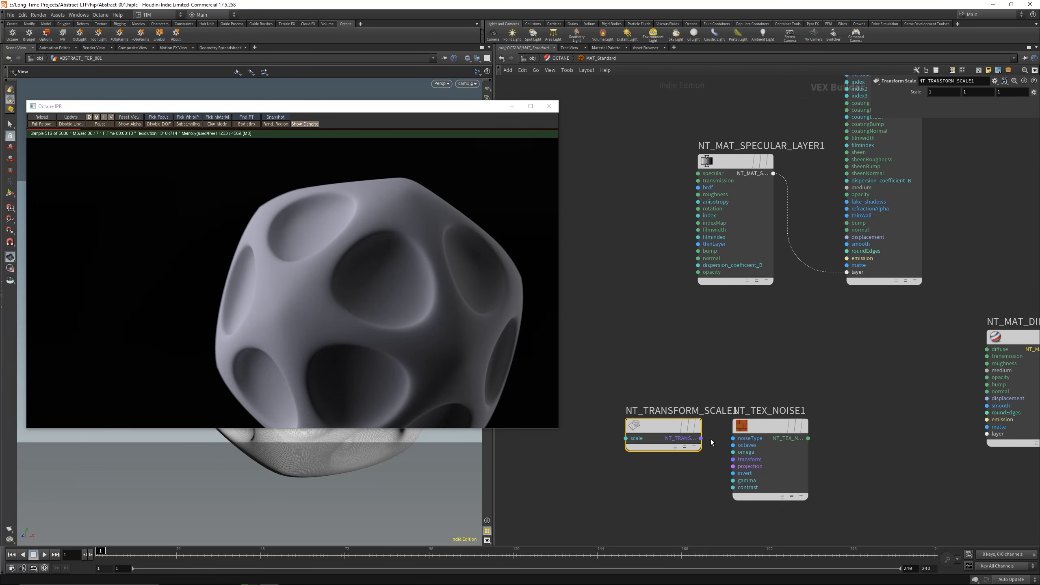
drag(702, 440, 721, 457)
- Preview NT_TEX_NOISE1 on the diffuse input of NT_MAT_DIFFUSE1, and rewire it into the bump input
drag(807, 439, 978, 349)
click(49, 116)
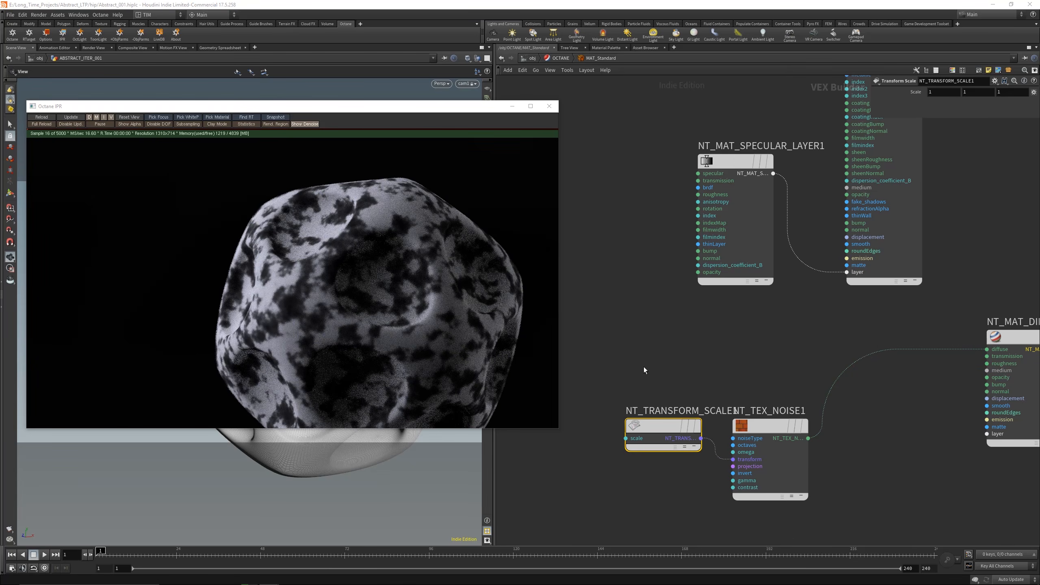
middle_drag(903, 238, 801, 186)
drag(884, 296, 885, 332)
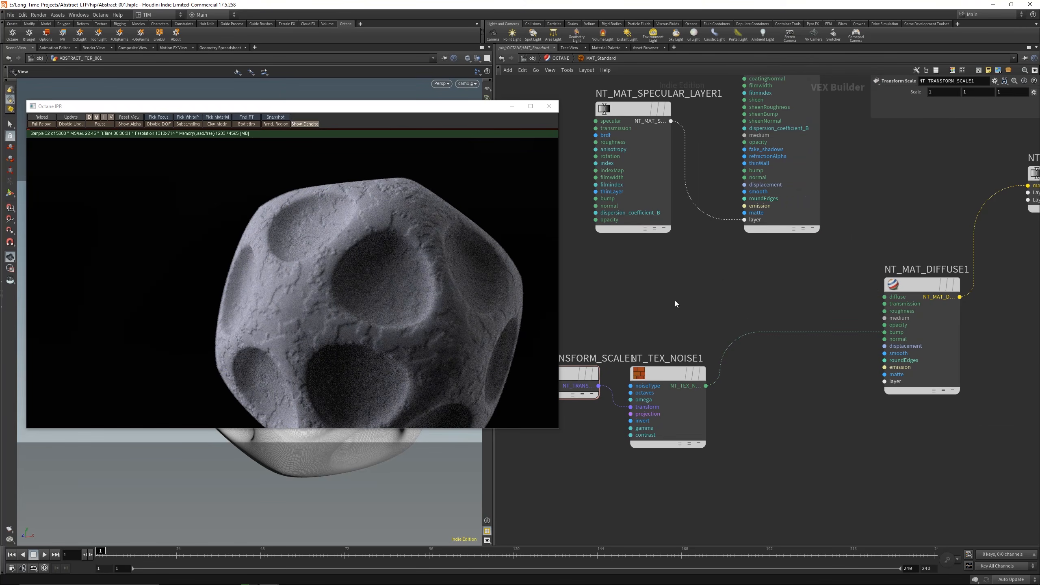
- Insert a Tool Multiply Texture node between NT_TEX_NOISE1 and the bump input of NT_MAT_DIFFUSE1
key(Tab)
text(mu)
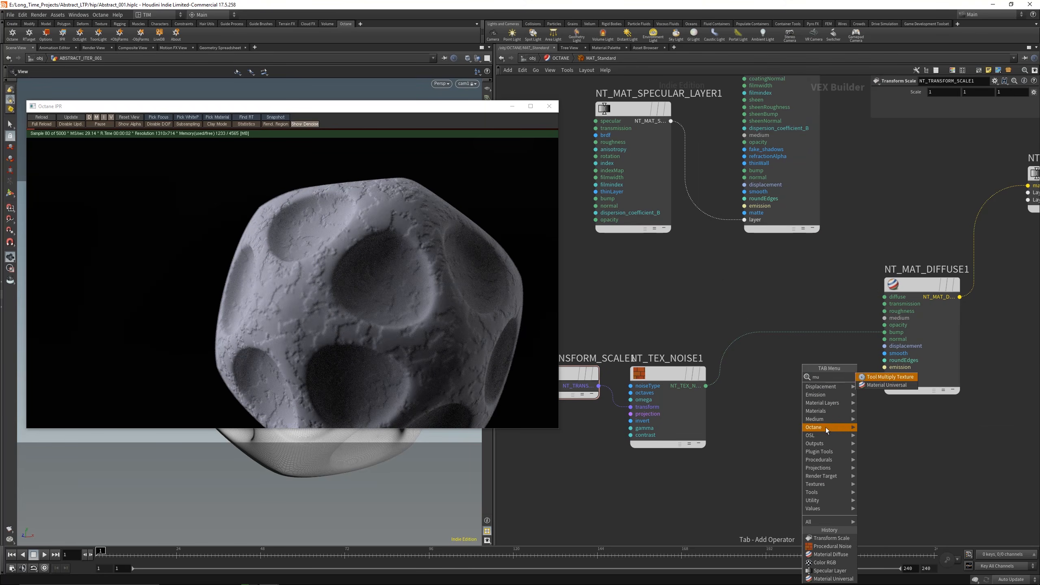
click(875, 376)
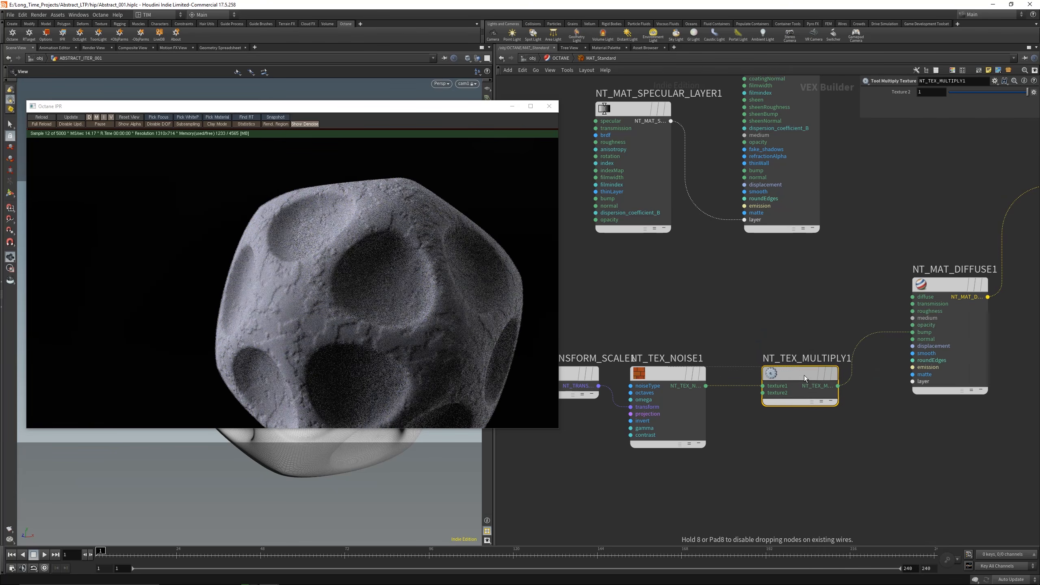
click(804, 376)
- Set Texture2 of NT_TEX_MULTIPLY1 to 0.125
drag(967, 94, 972, 95)
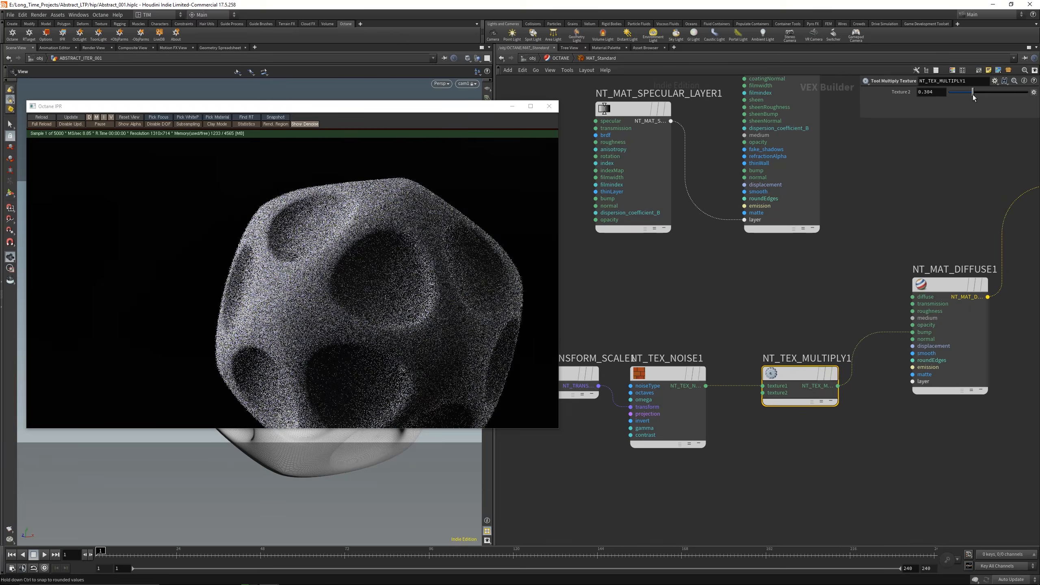
click(928, 94)
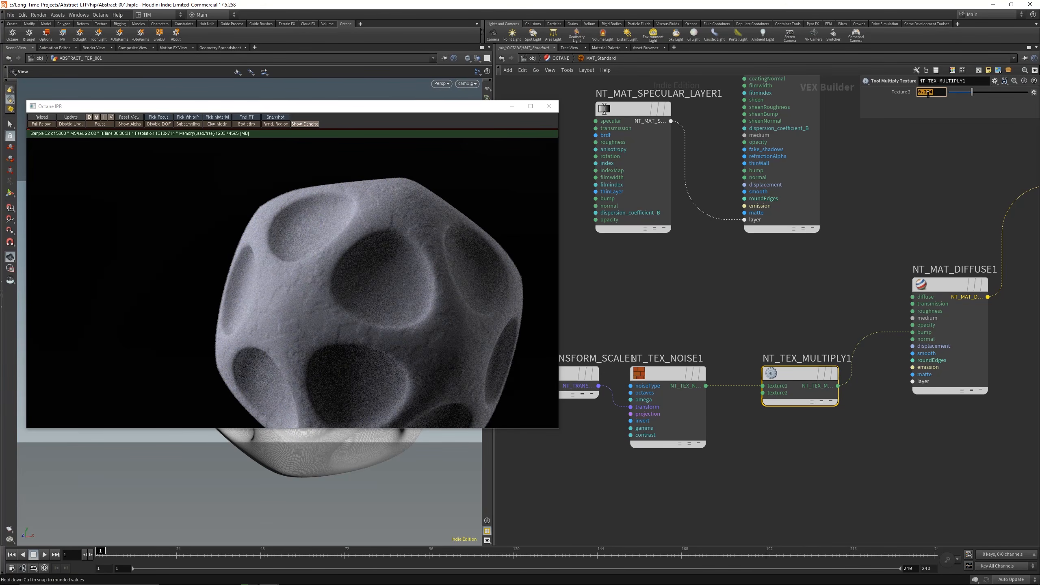
text(0.125)
key(Return)
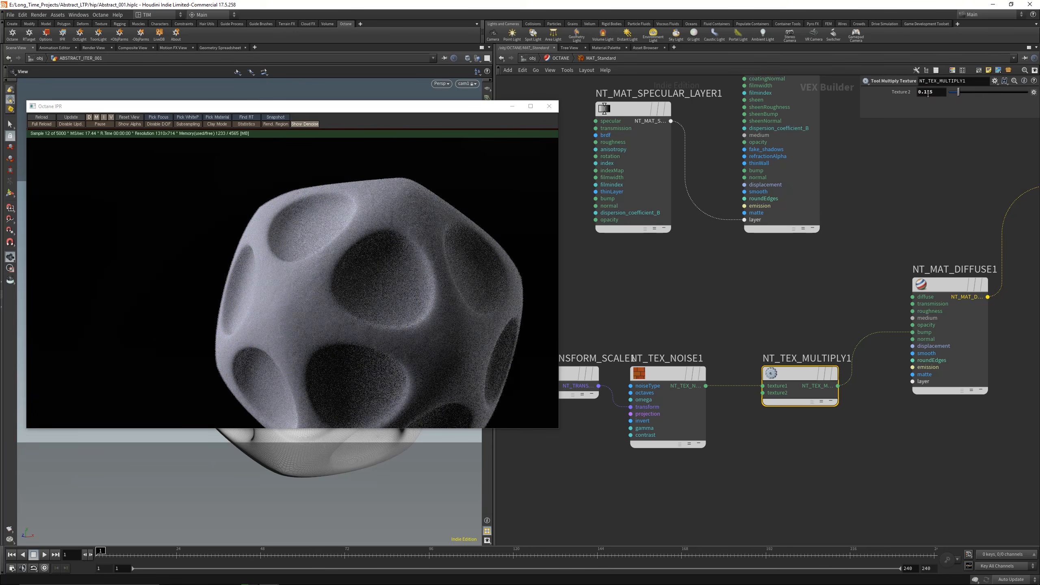
- Set the Contrast of NT_TEX_NOISE1 to 50
click(660, 369)
click(952, 143)
text(50)
key(Return)
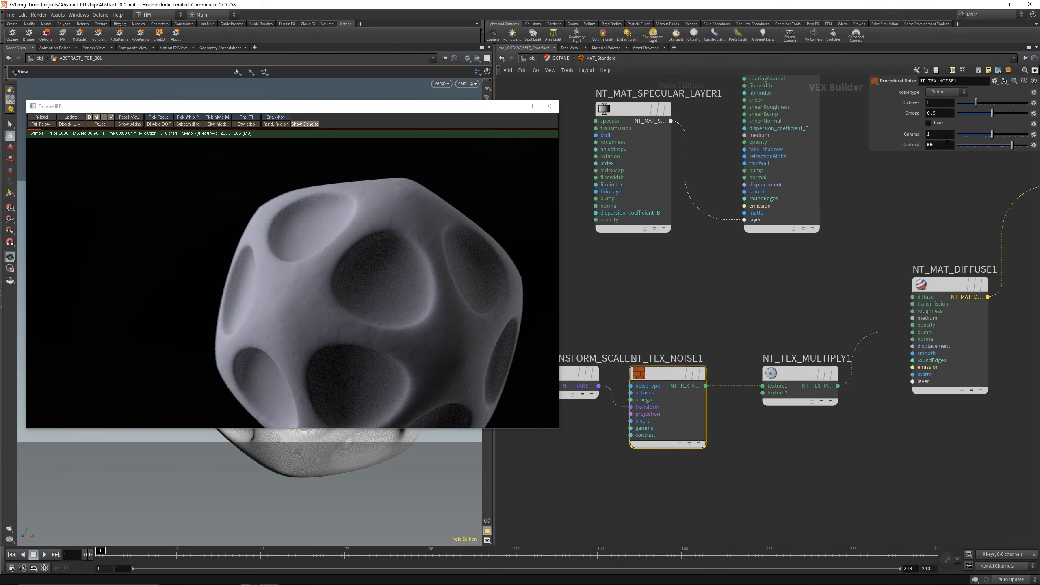
- Set Texture2 of NT_TEX_MULTIPLY1 to 0.25
drag(822, 304, 796, 517)
click(935, 93)
text(0)
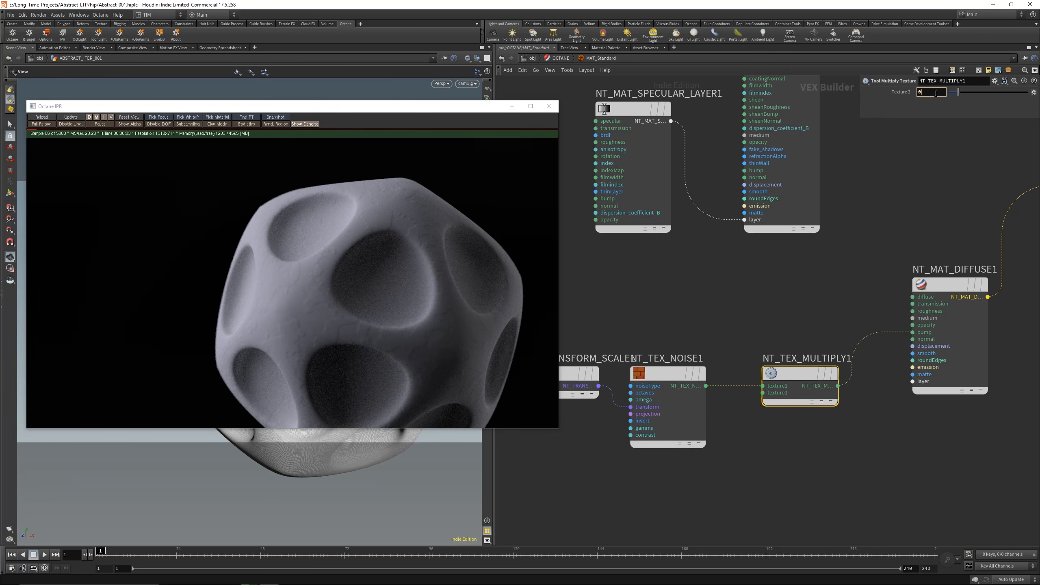
text(.25)
key(Return)
scroll(752, 312, down, 2)
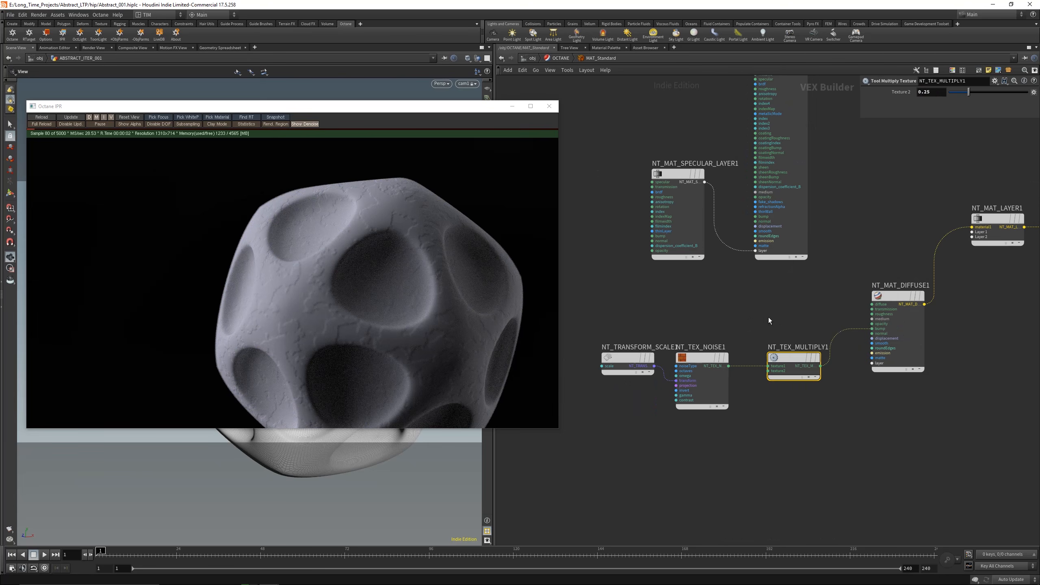
scroll(864, 357, up, 1)
middle_drag(867, 360, 836, 349)
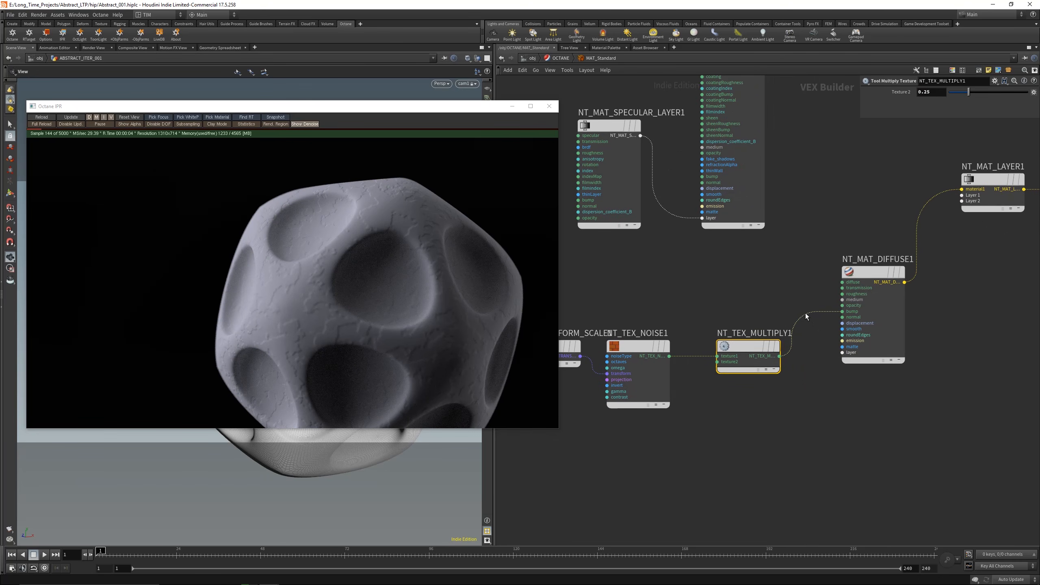
- Move NT_MAT_LAYER1 beside the diffuse material and connect a copy of NT_MAT_SPECULAR_LAYER1 to its Layer 1 input
scroll(805, 312, down, 2)
middle_drag(896, 293, 817, 295)
drag(853, 233, 846, 292)
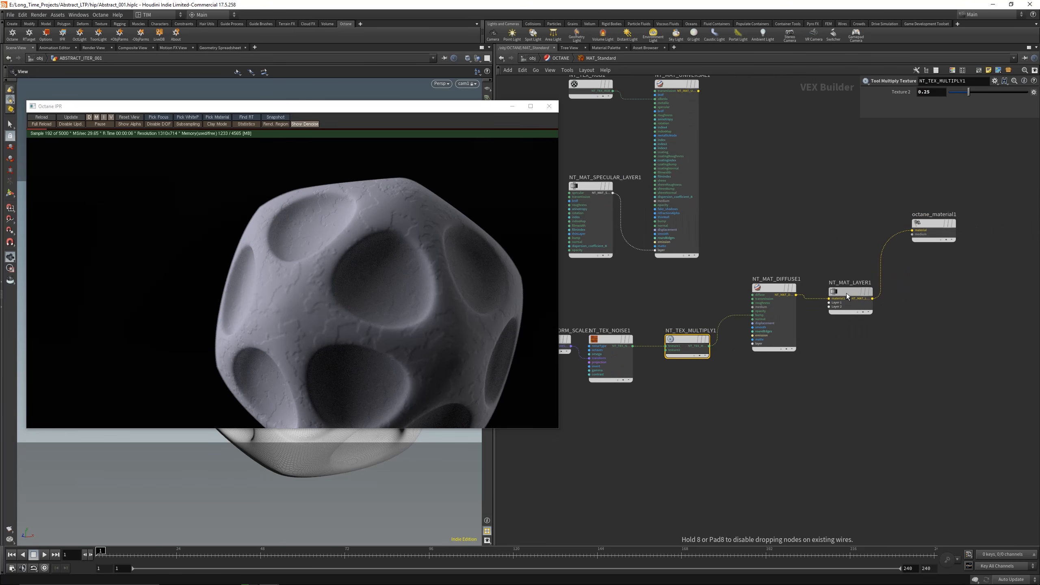
alt+drag(597, 187, 829, 302)
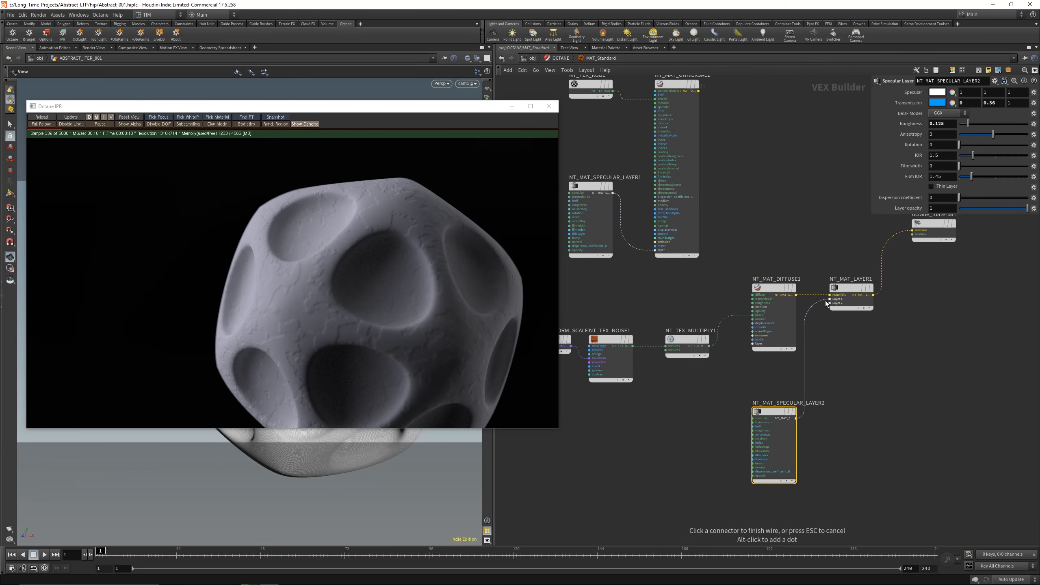
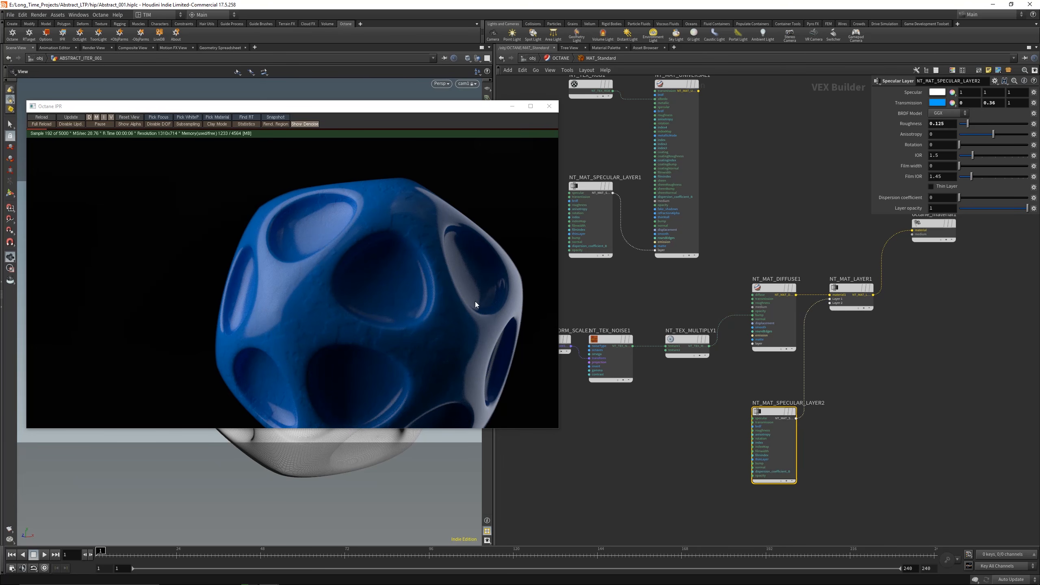
middle_drag(876, 369, 851, 302)
scroll(852, 302, up, 3)
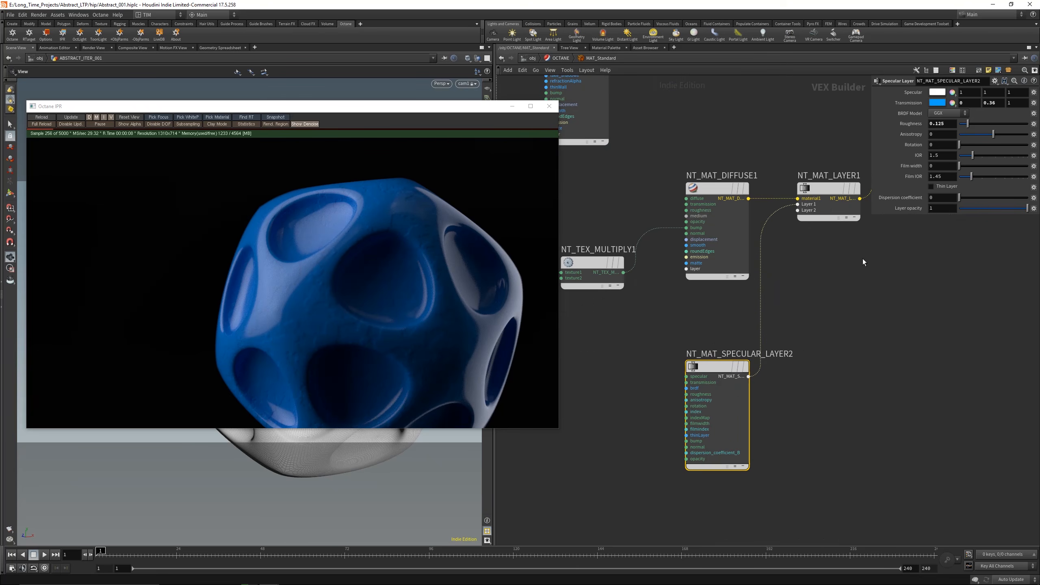
- Delete the copied specular layer connected to NT_MAT_LAYER1 and add a Material Layer node below the diffuse material
key(Delete)
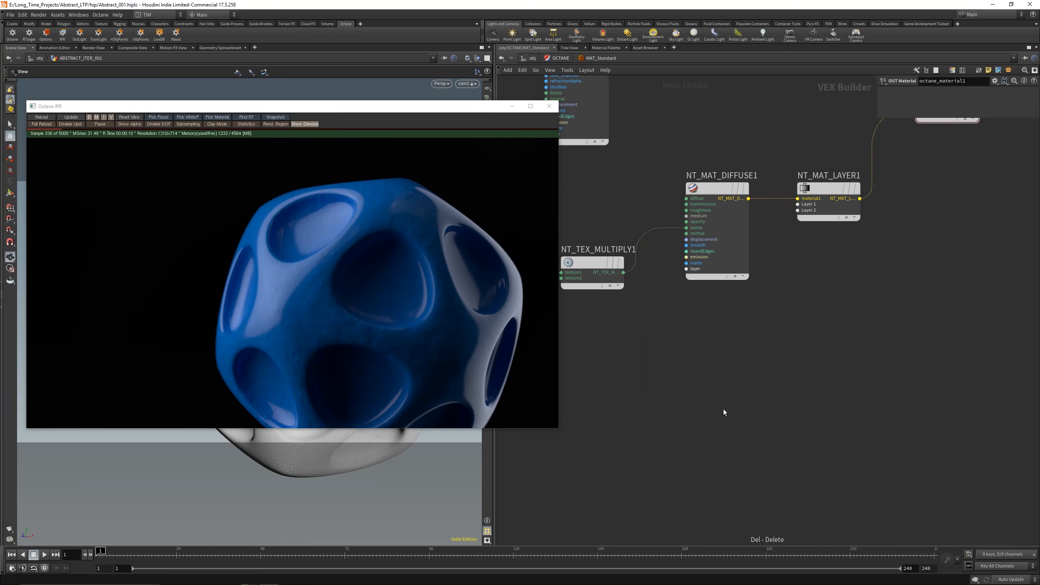
key(Tab)
text(lay)
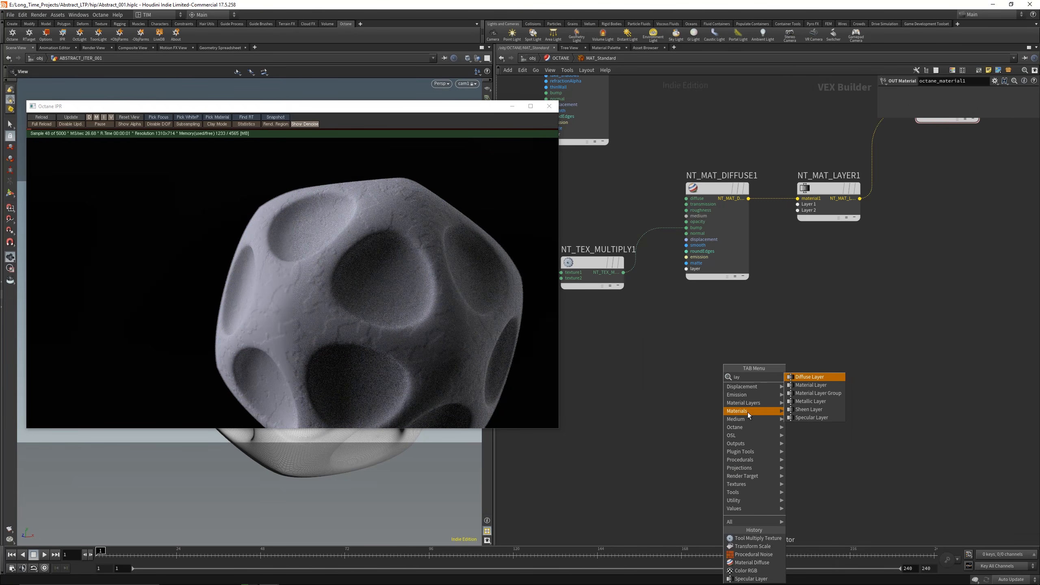
click(792, 386)
click(713, 379)
- Add a Metallic Layer node below the diffuse material and delete the unconnected Material Layer node
key(Tab)
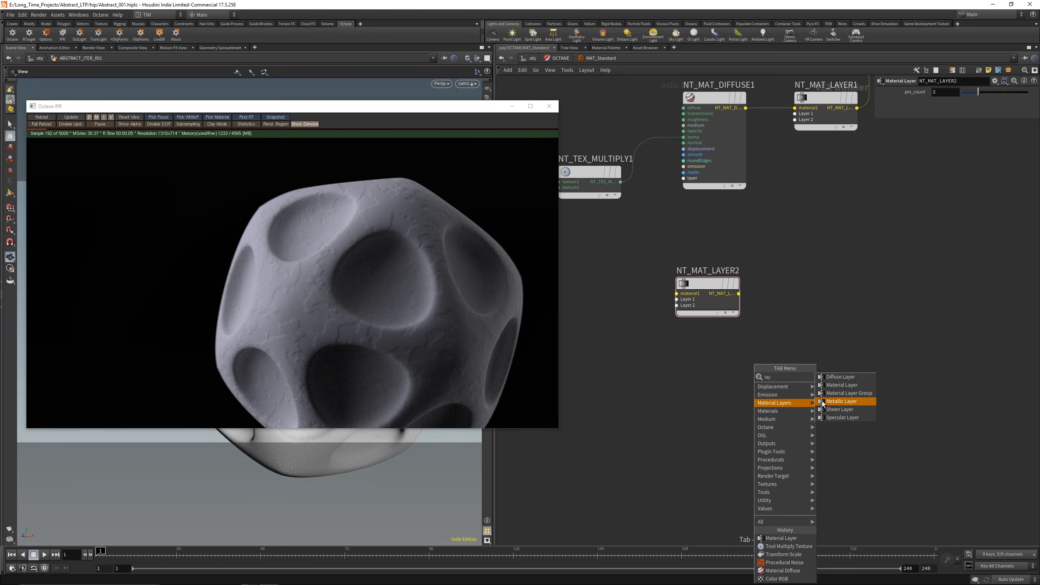
click(845, 415)
click(695, 381)
click(699, 294)
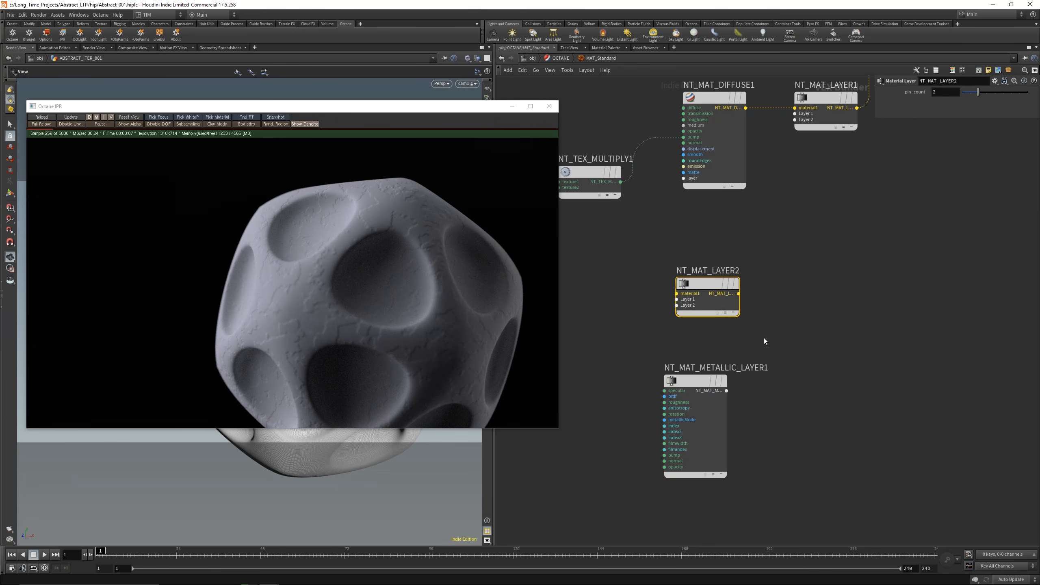
key(Delete)
key(Tab)
text(lay)
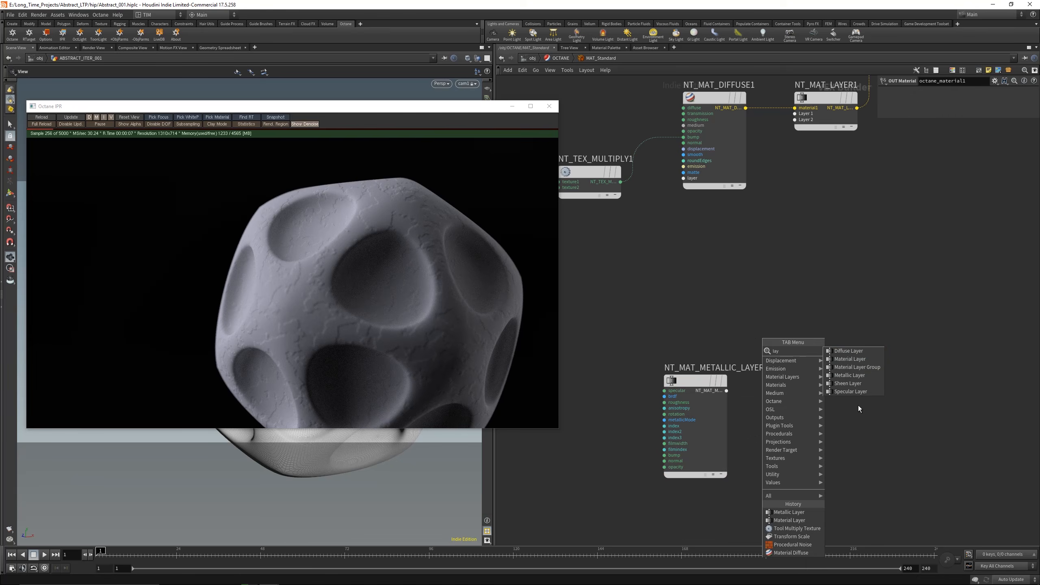
click(855, 363)
click(831, 386)
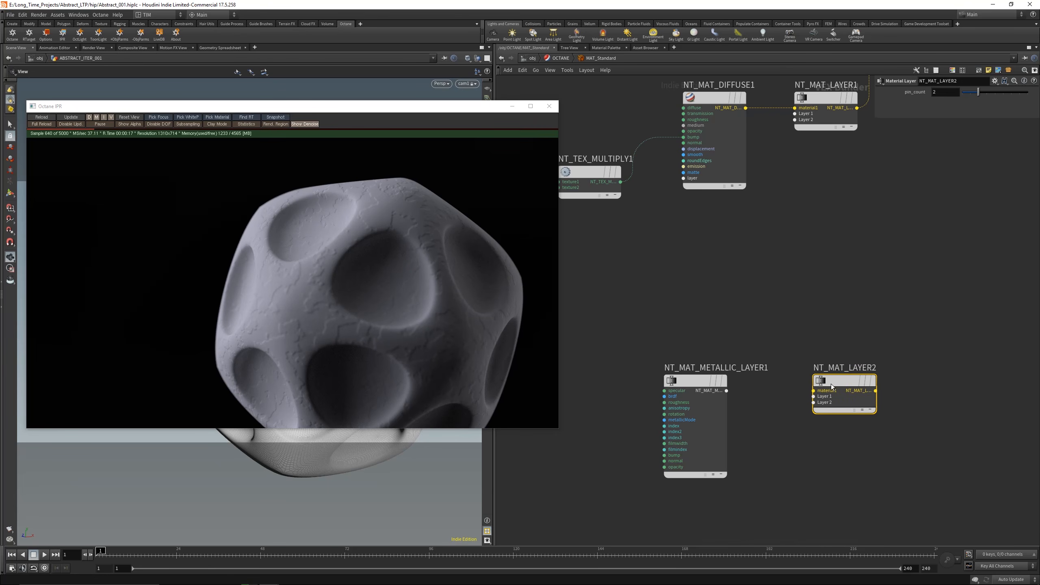
key(Delete)
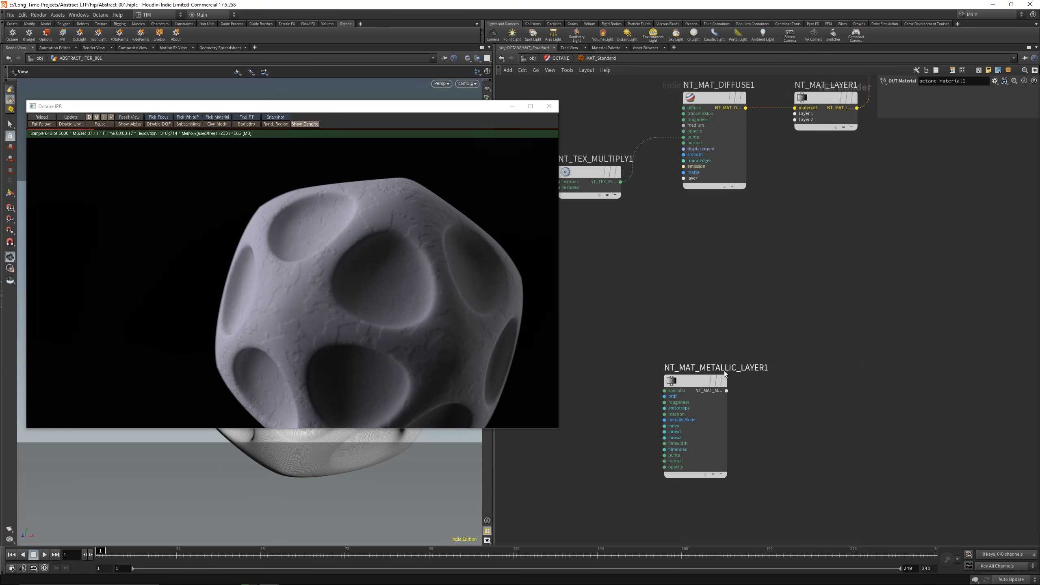
- Connect NT_MAT_METALLIC_LAYER1 to the Layer 1 input of NT_MAT_LAYER1 and place it directly below NT_MAT_DIFFUSE1
drag(726, 391, 790, 230)
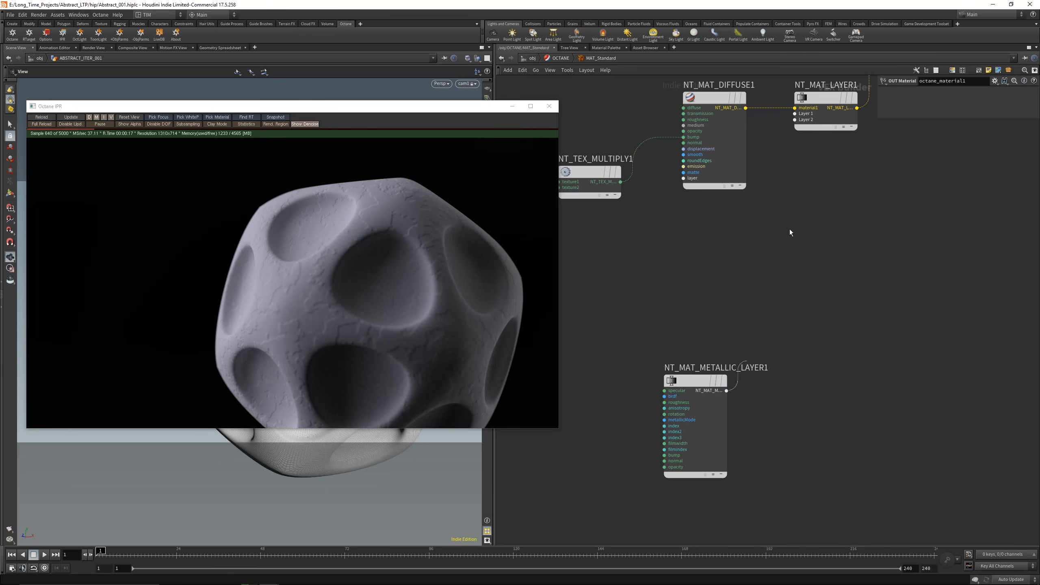
click(794, 119)
double_click(682, 368)
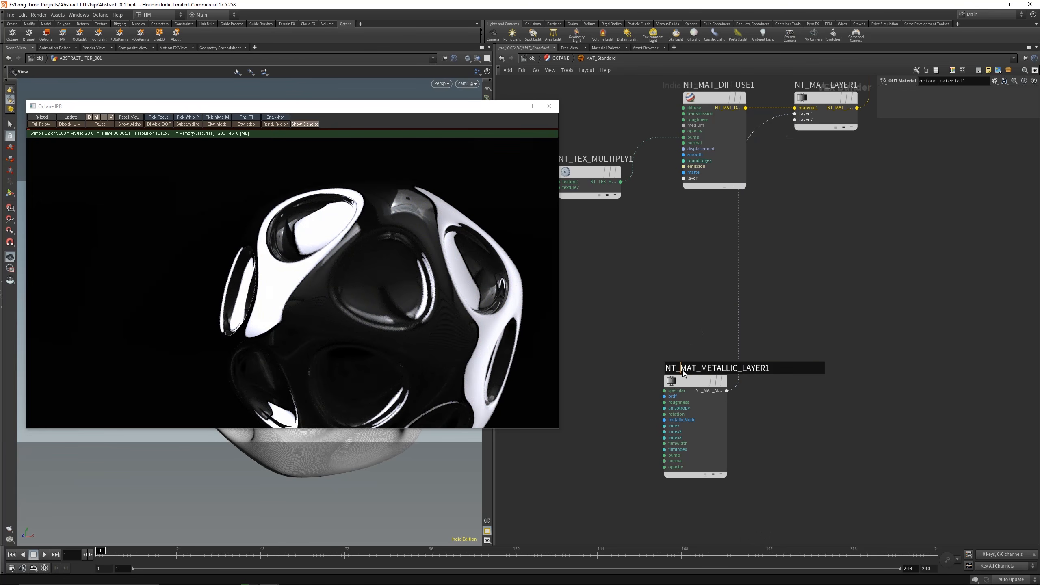
drag(683, 373, 715, 263)
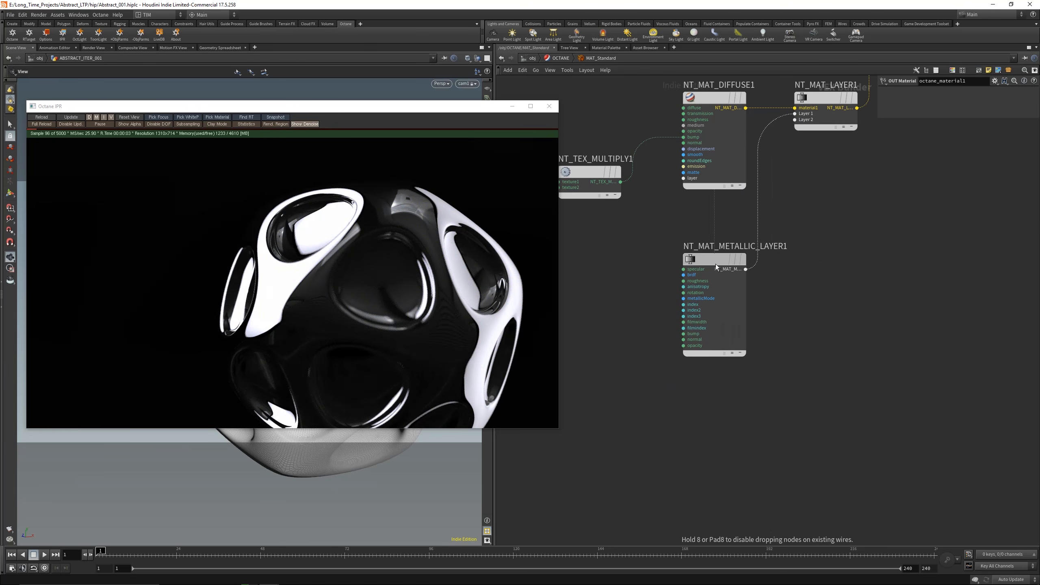
click(715, 266)
- Set both the Layer opacity and the Roughness of NT_MAT_METALLIC_LAYER1 to 0.25
middle_drag(797, 372, 816, 421)
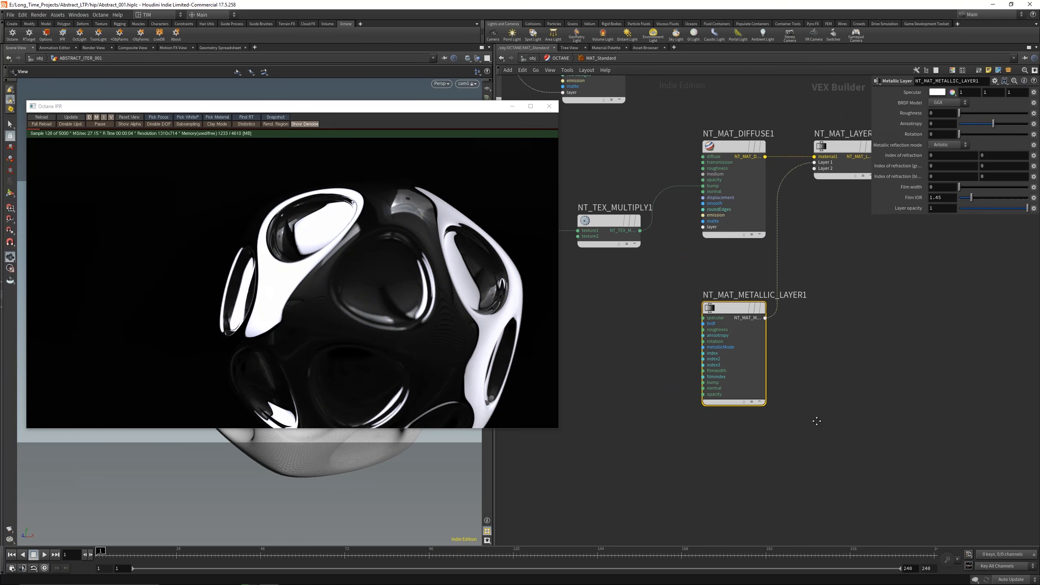
click(939, 207)
text(0.25)
key(Return)
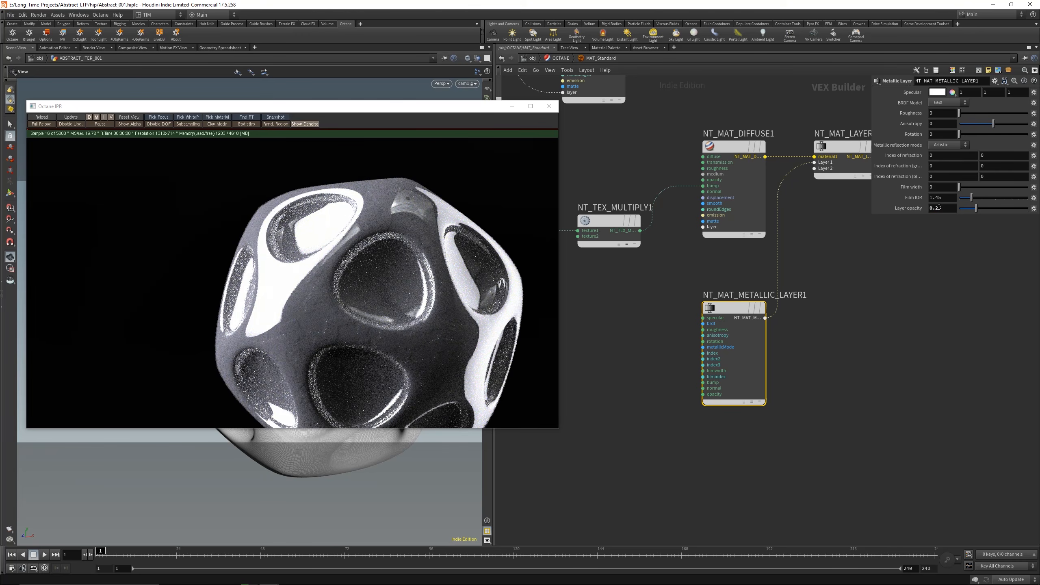
click(933, 114)
text(0.25)
key(Return)
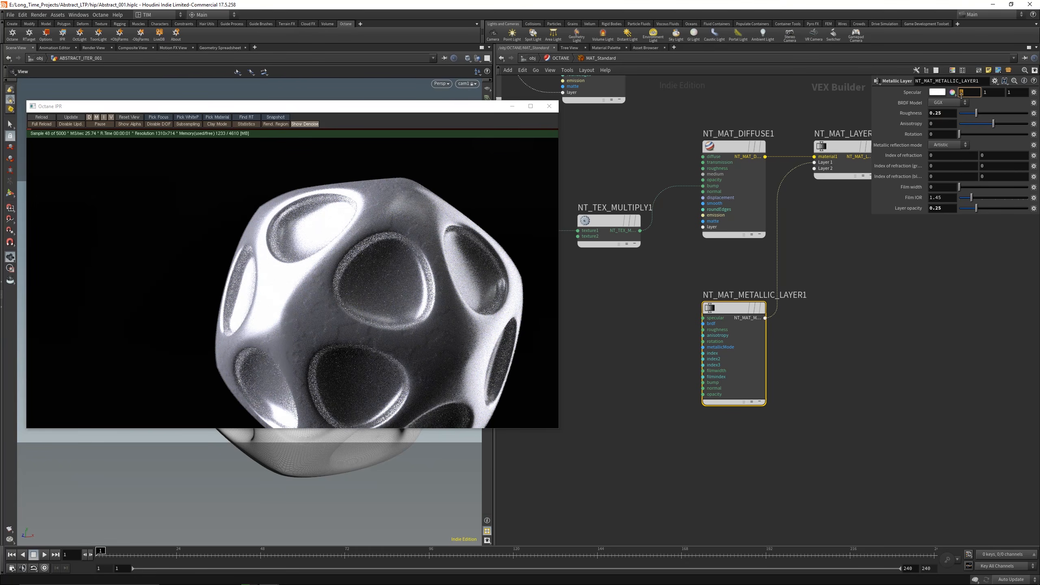
- Set the Specular colour of NT_MAT_METALLIC_LAYER1 to black (0, 0, 0)
text(0)
key(Return)
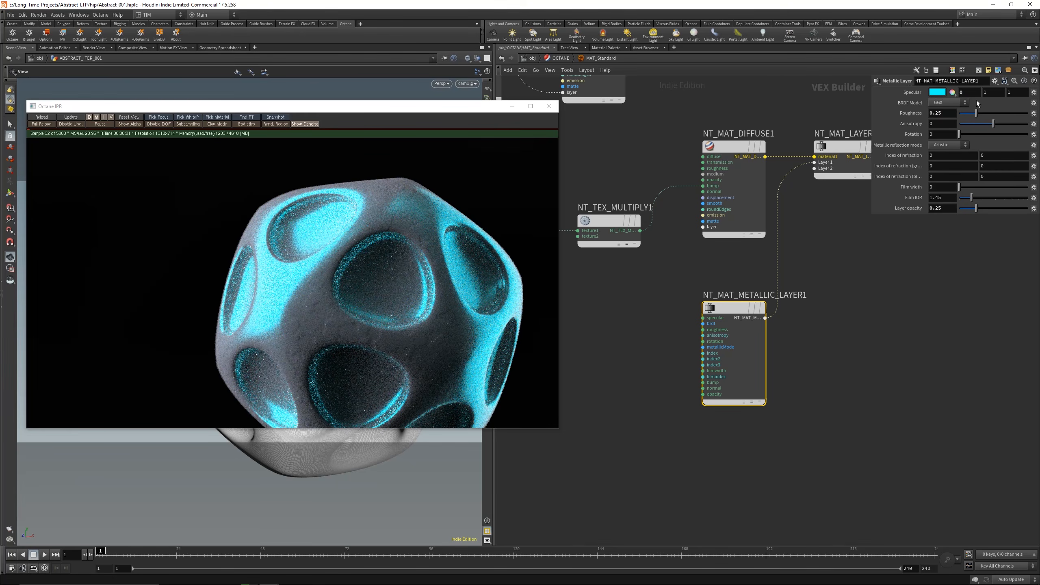
click(1015, 92)
text(0)
key(Return)
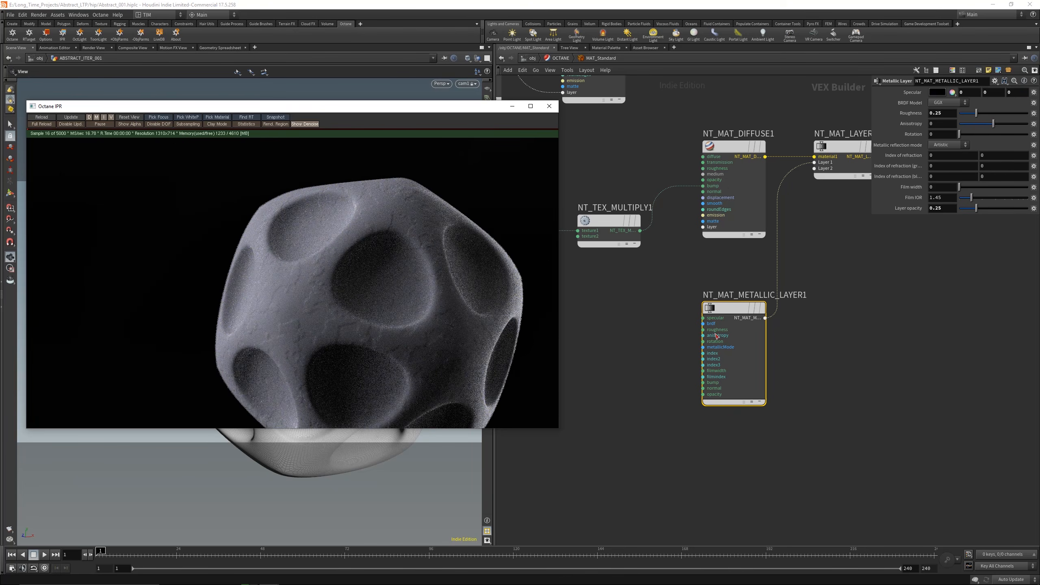
- Set the Layer opacity of NT_MAT_METALLIC_LAYER1 to 0.5 and examine the object with its surroundings in the render preview
click(955, 215)
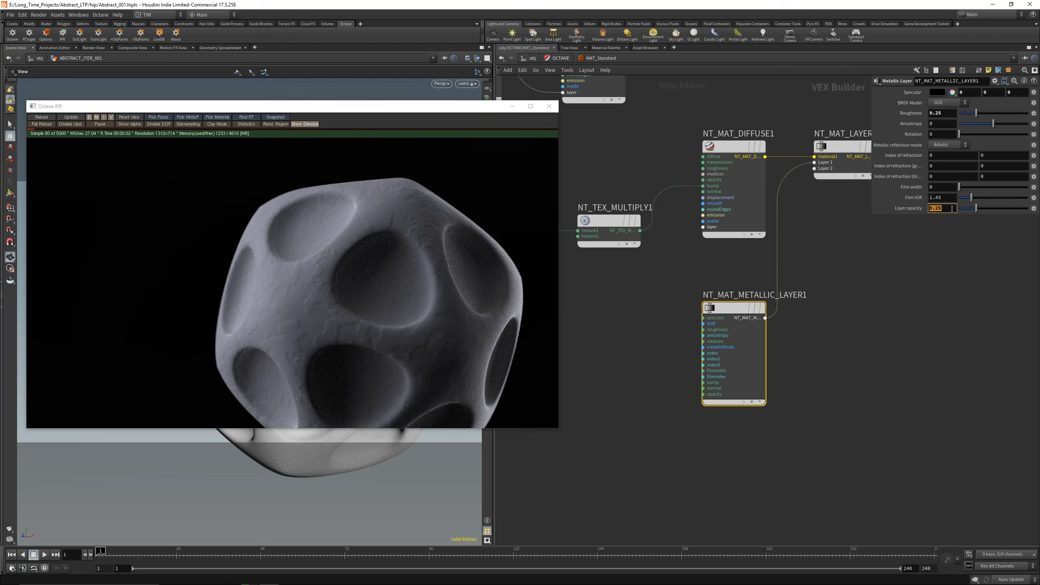
text(0.5)
key(Return)
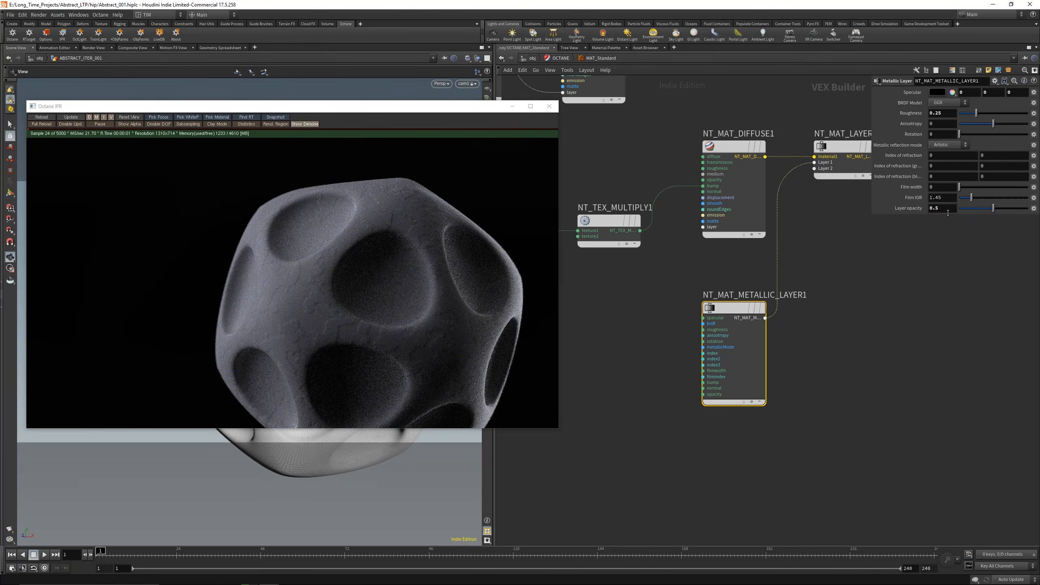
scroll(416, 275, down, 6)
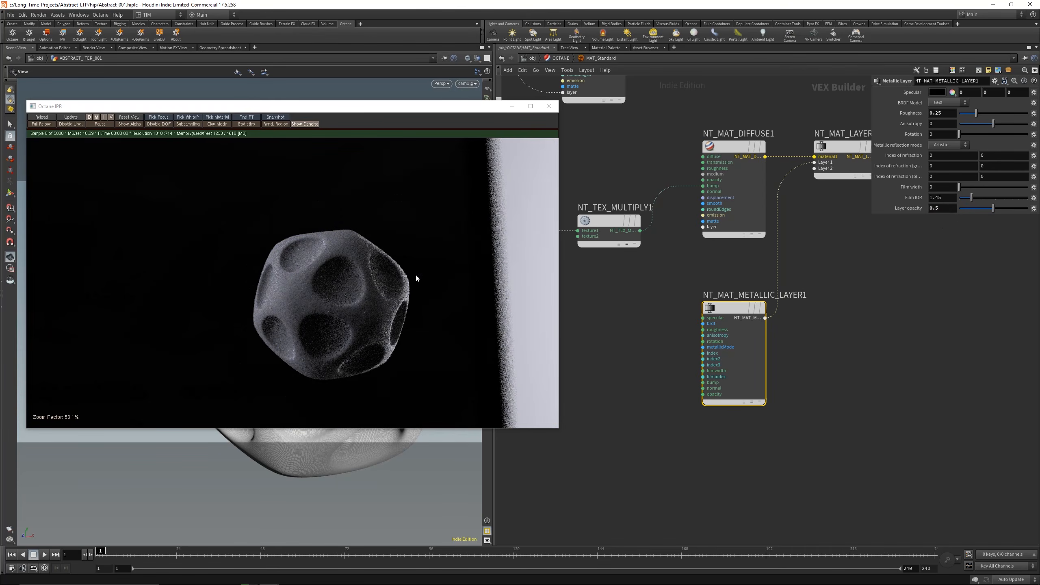
scroll(415, 274, down, 11)
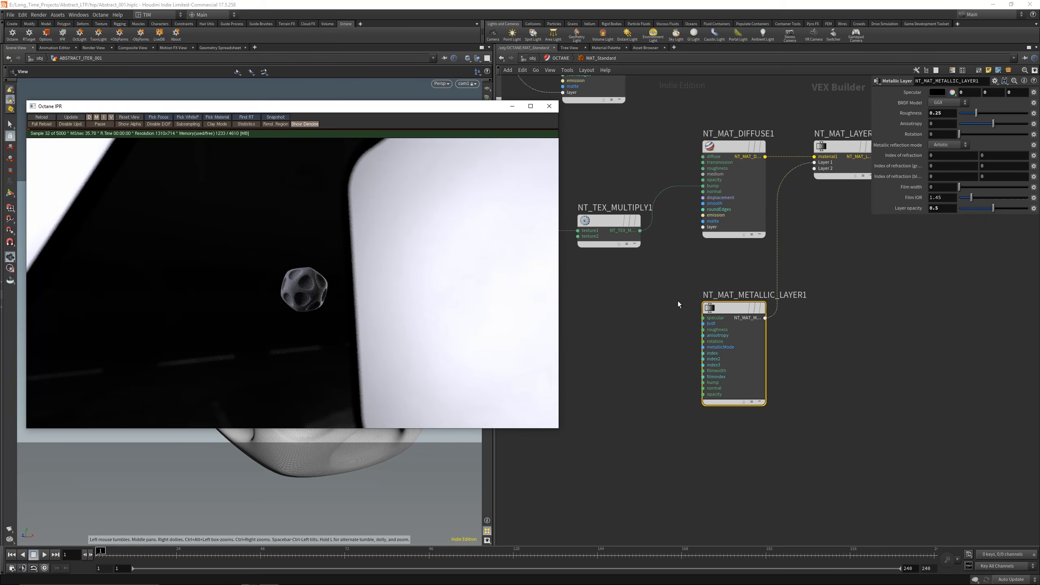
- Delete NT_MAT_DIFFUSE1, NT_MAT_LAYER1 and NT_MAT_METALLIC_LAYER1 from the material network
scroll(680, 294, down, 2)
scroll(651, 385, down, 2)
middle_drag(647, 379, 733, 420)
drag(765, 448, 826, 201)
key(Delete)
key(h)
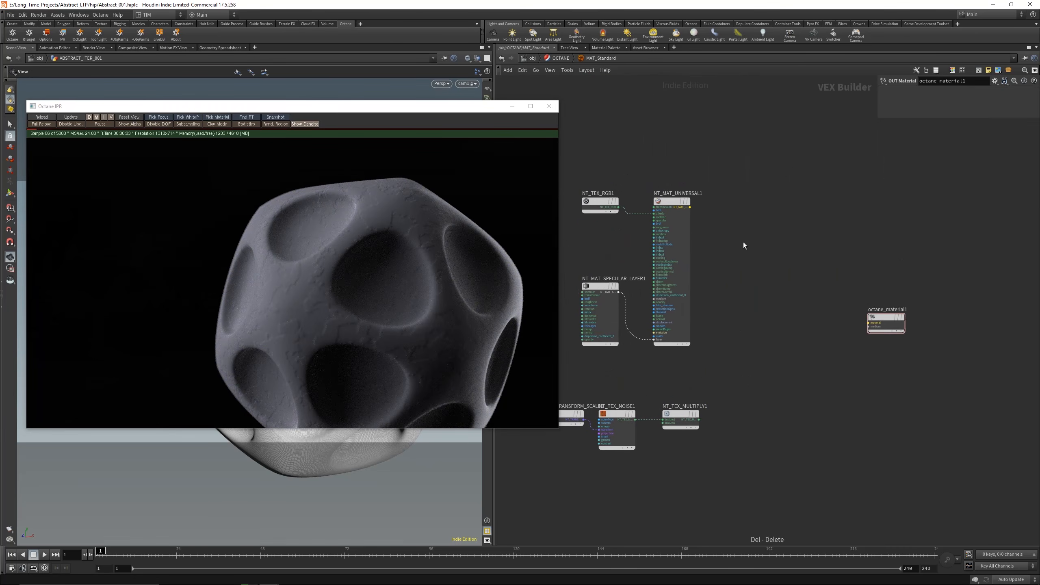
- Delete the universal material, RGB, specular layer, transform scale, noise and multiply nodes, keeping only octane_material1
drag(618, 130, 749, 395)
key(Delete)
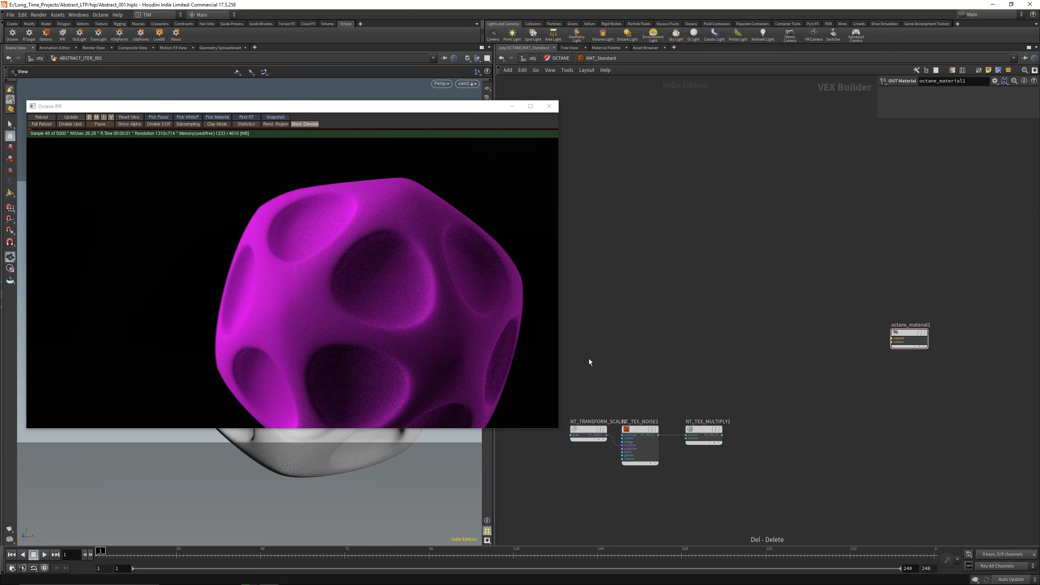
drag(588, 359, 722, 507)
click(696, 435)
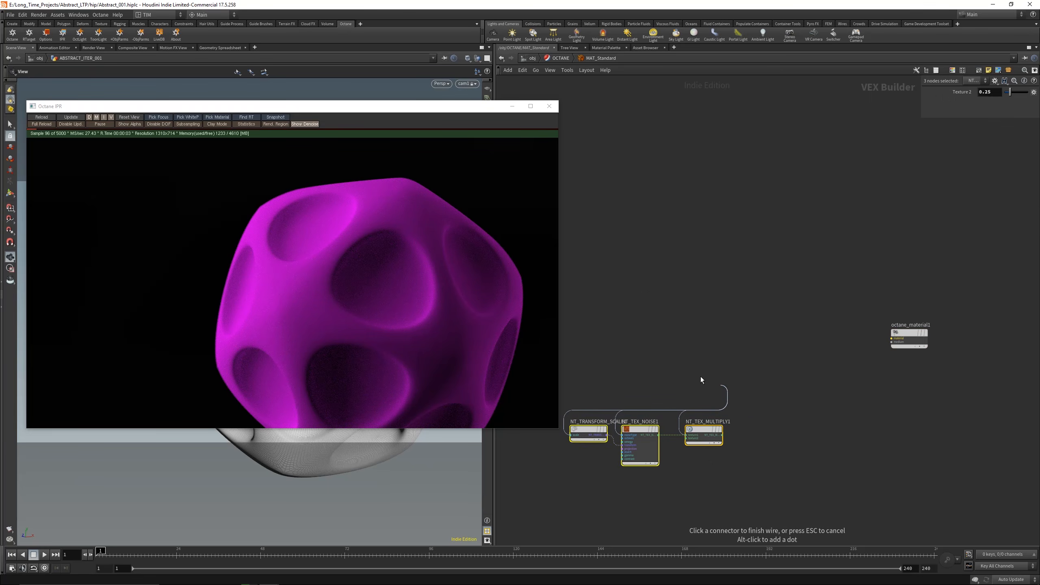
click(695, 391)
key(Delete)
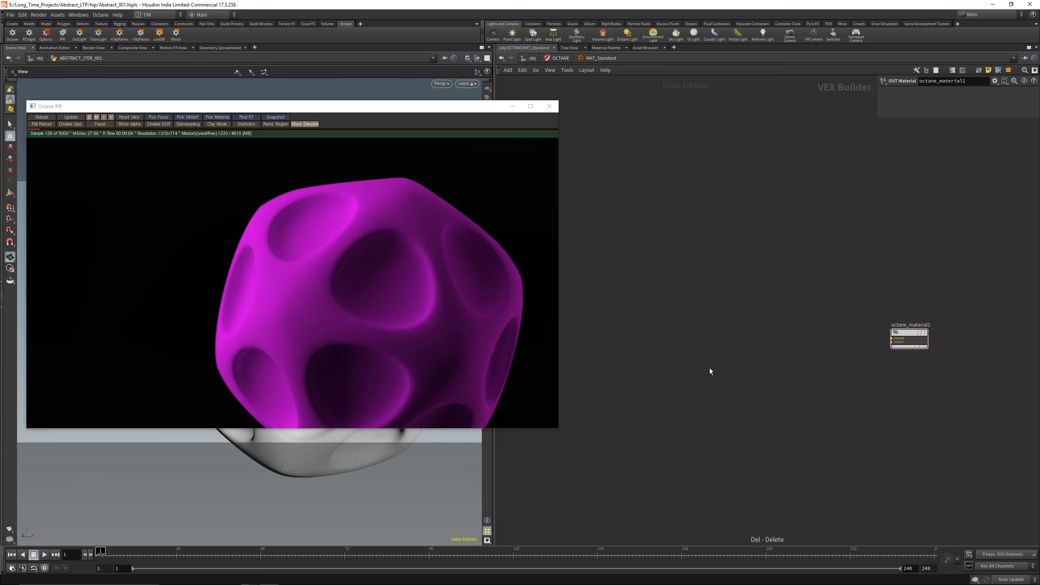
key(Tab)
text(com)
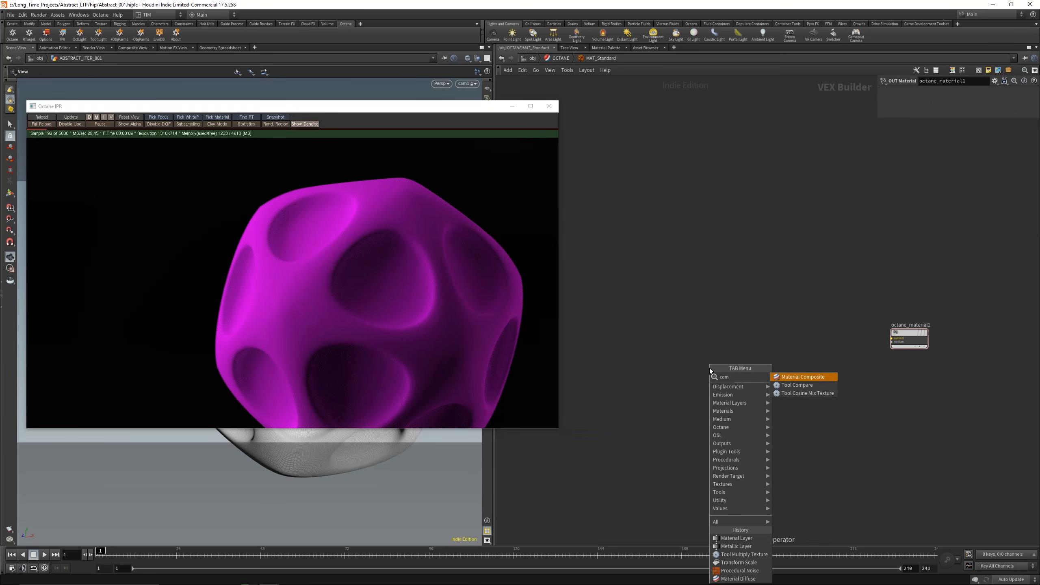
click(803, 377)
scroll(692, 315, up, 2)
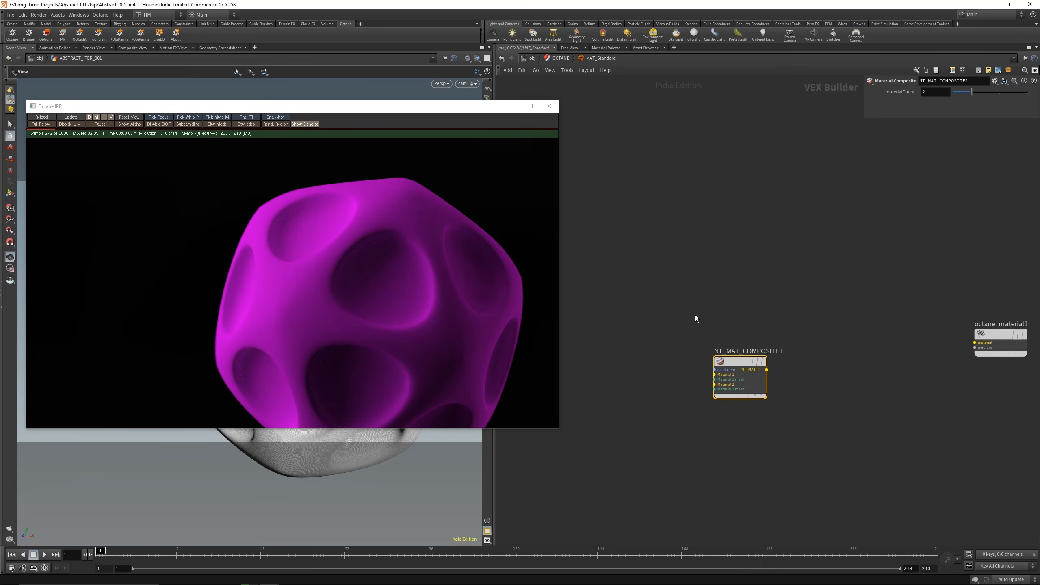
key(Delete)
key(Tab)
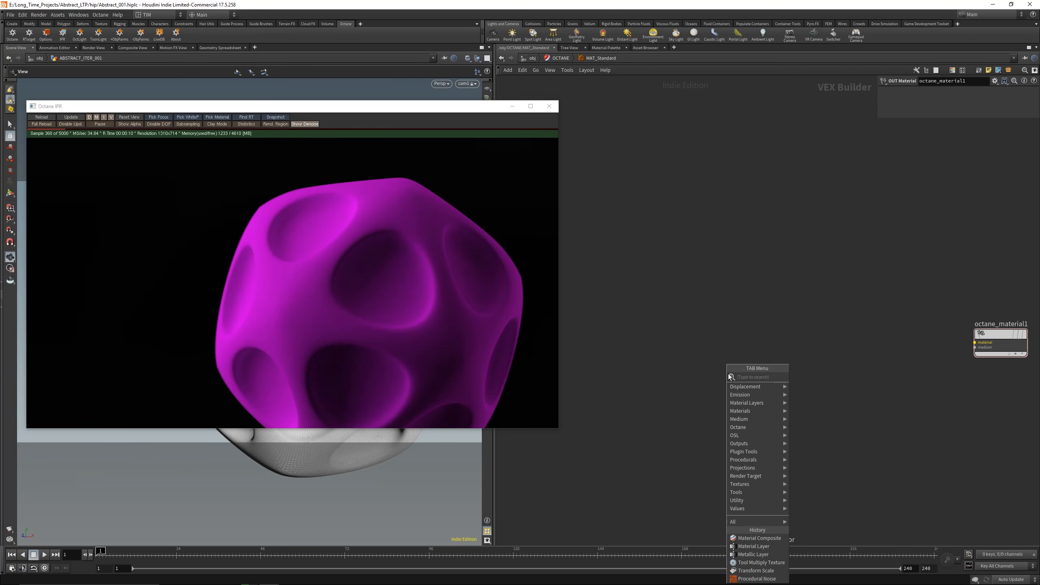
mouse_move(757, 521)
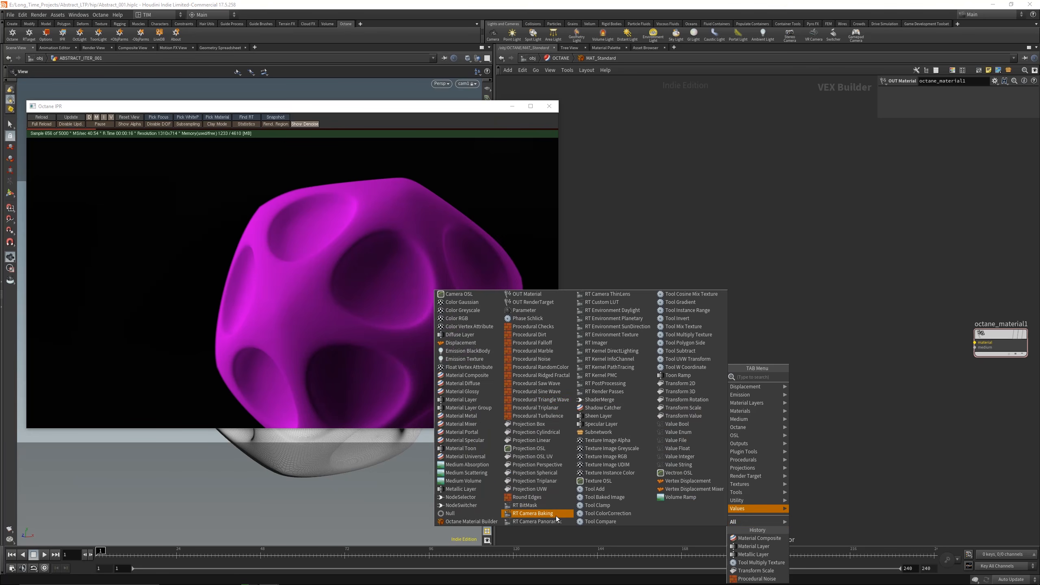
click(695, 378)
scroll(719, 405, up, 5)
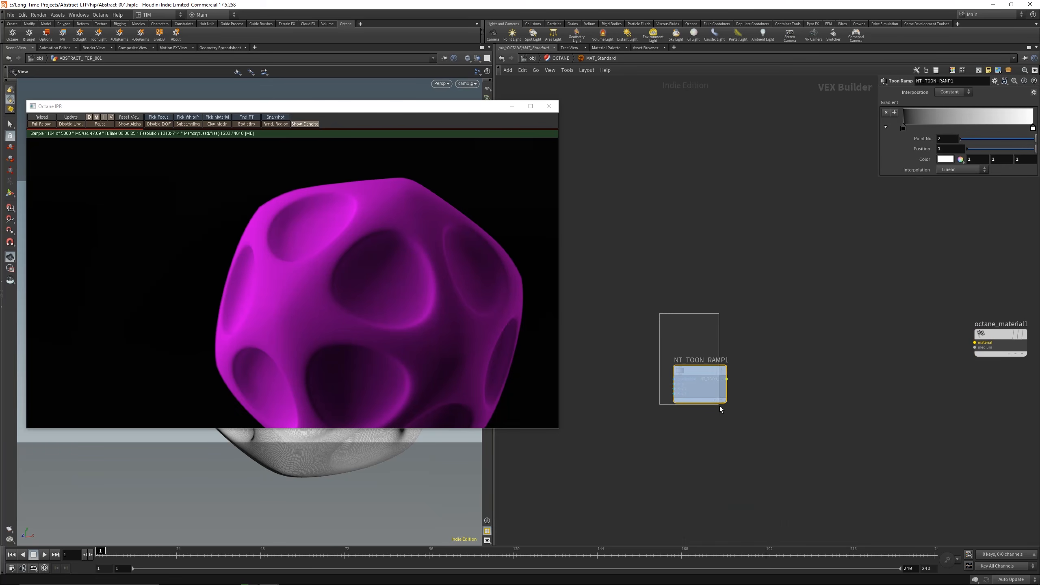
scroll(708, 391, down, 5)
key(Delete)
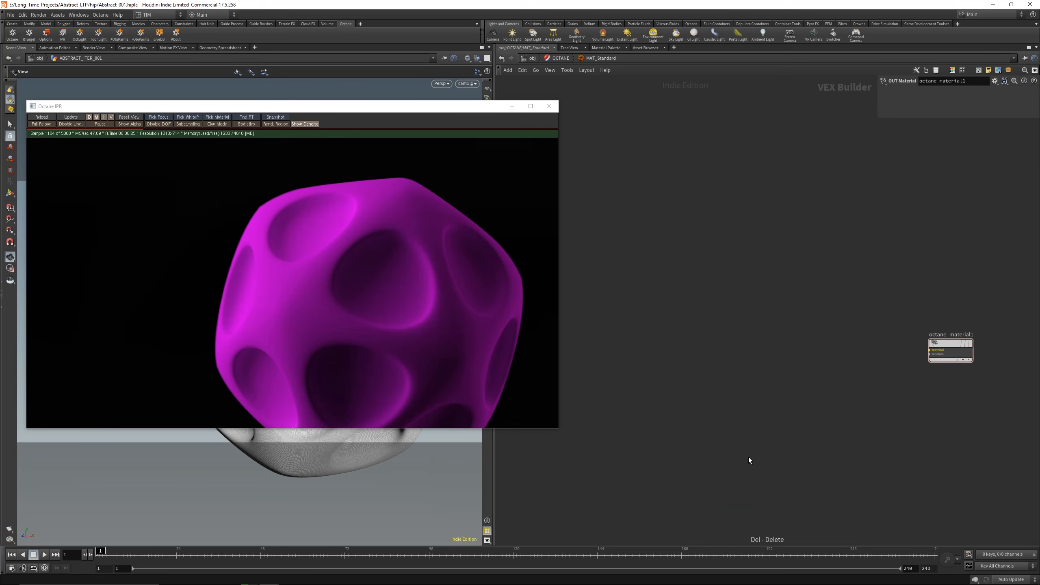
- Return to the ABSTRACT_ITER_001 geometry network and delete the polyextrude1, polyextrude2 and subdivide1 nodes
click(713, 303)
key(2)
scroll(669, 188, down, 2)
drag(648, 88, 760, 274)
middle_drag(762, 218, 781, 311)
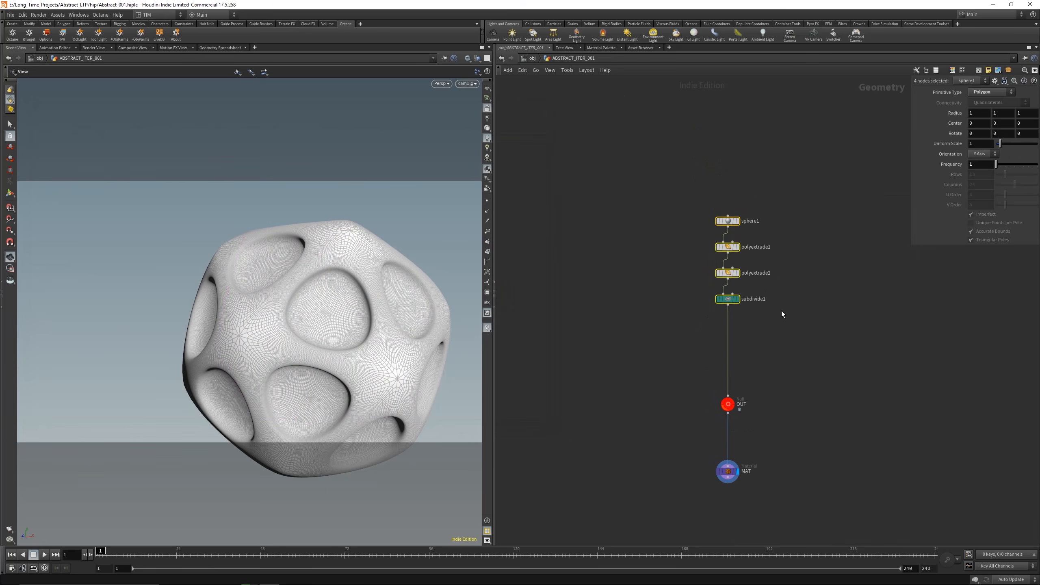
drag(651, 312, 731, 232)
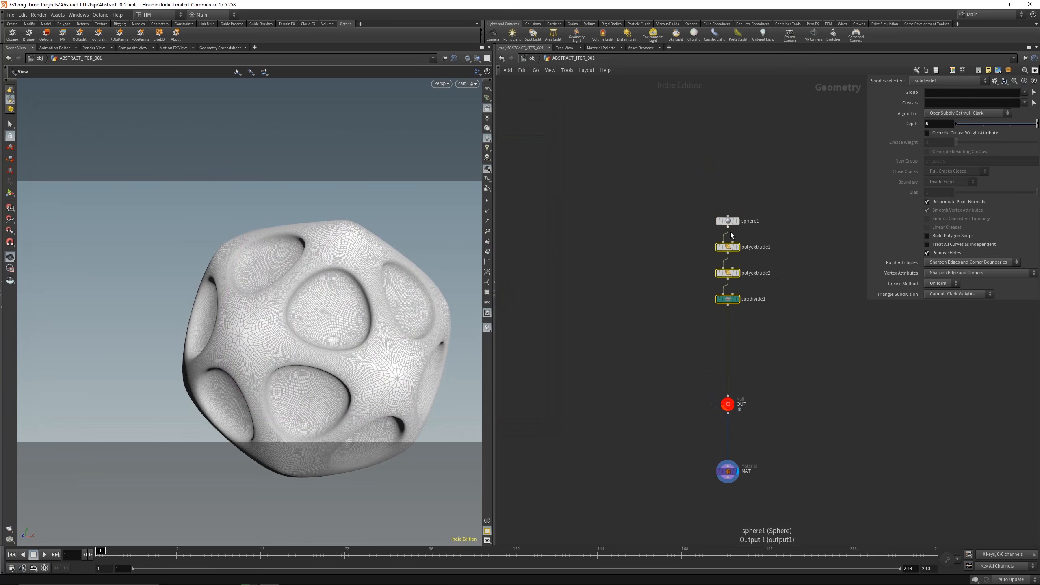
key(Delete)
- Display sphere1 outside the camera view, framed in the viewport, and set its Frequency to 7
click(737, 221)
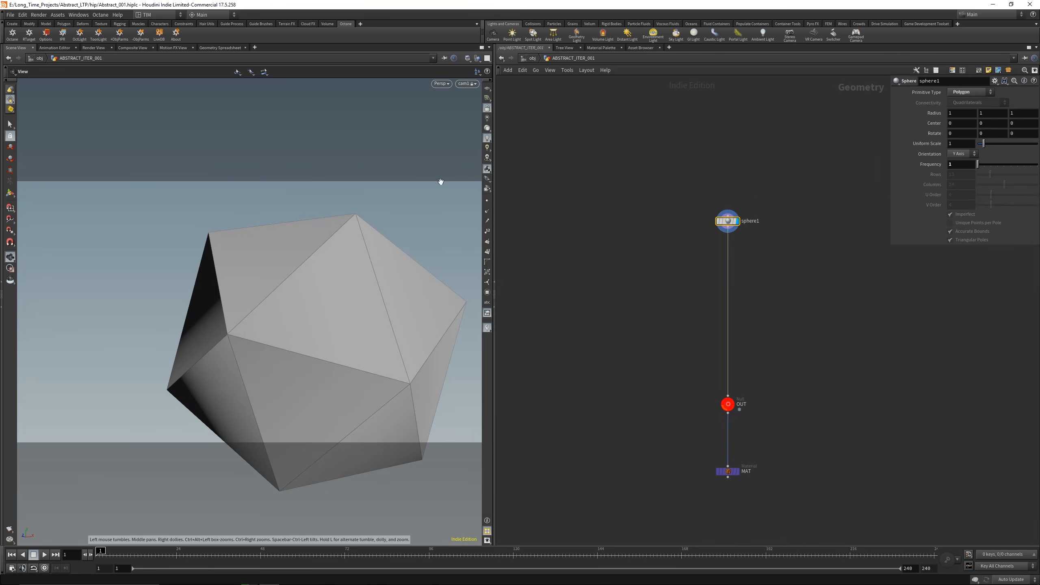
click(487, 108)
key(g)
drag(992, 168, 1017, 166)
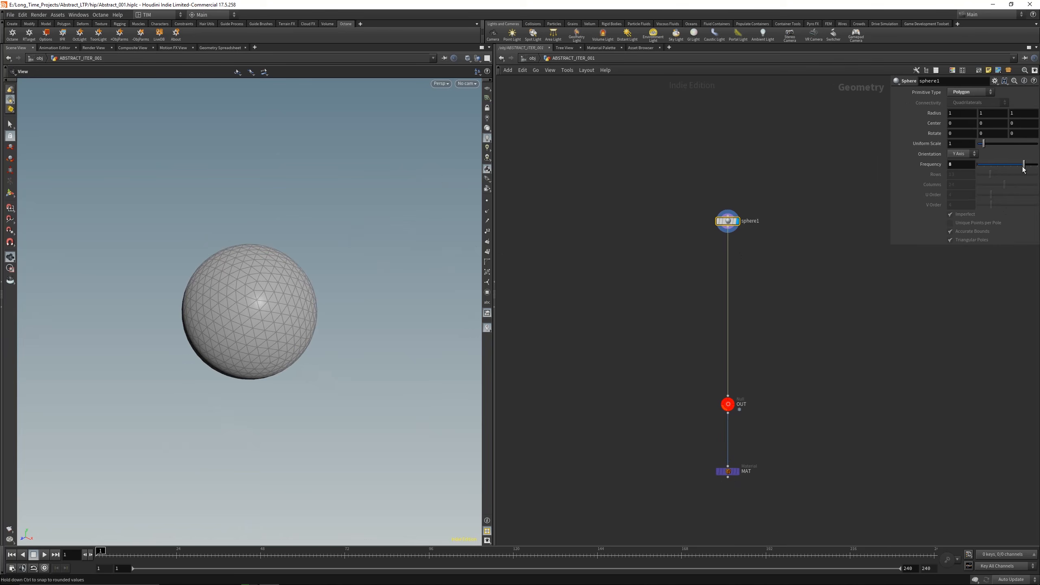
- Add a Trail Asset TJU node fed by sphere1, display it and play its simulation
scroll(675, 258, up, 4)
key(Tab)
text(tra)
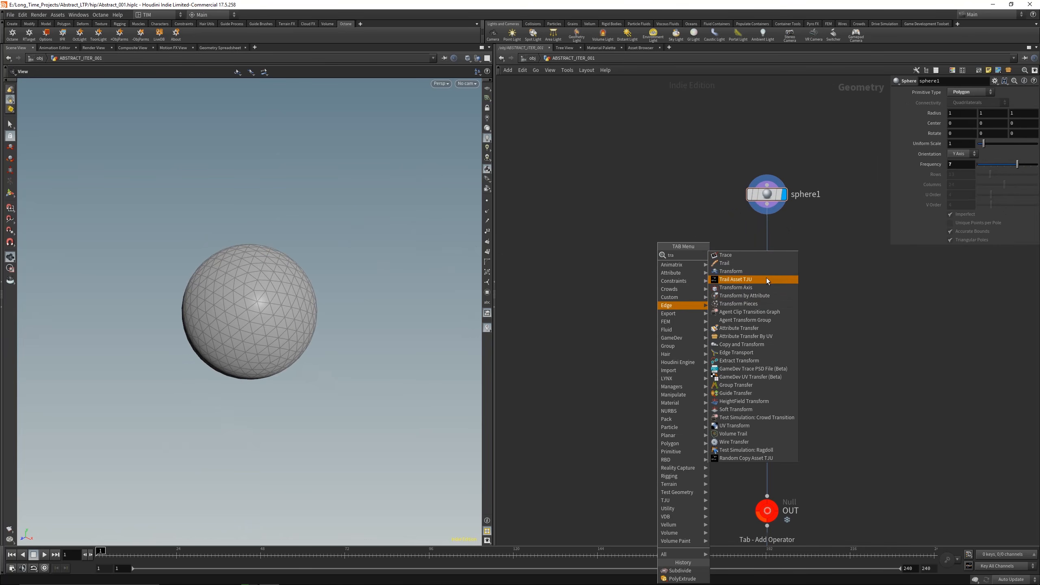
click(766, 278)
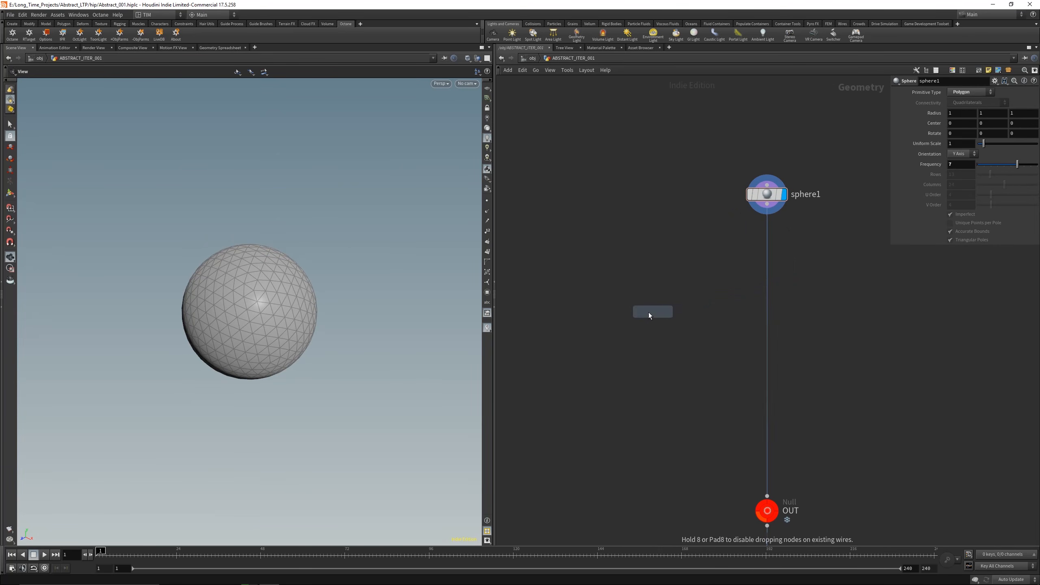
click(648, 312)
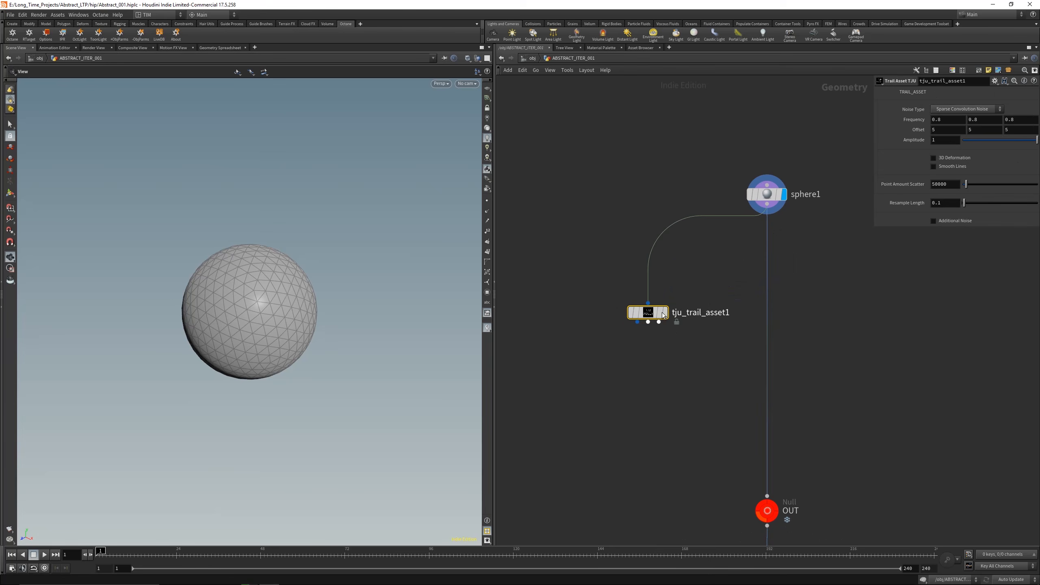
click(663, 315)
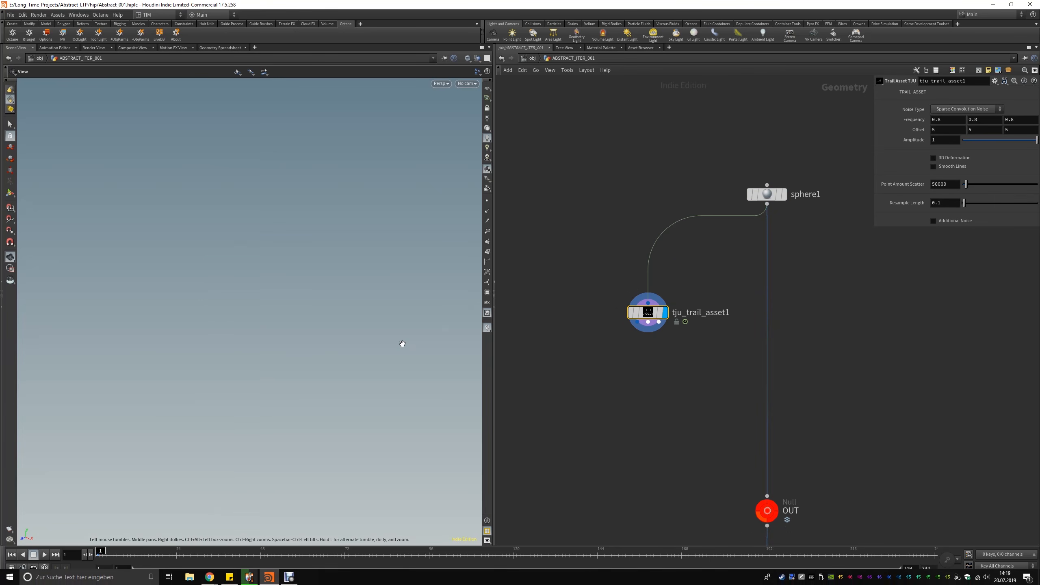
key(Up)
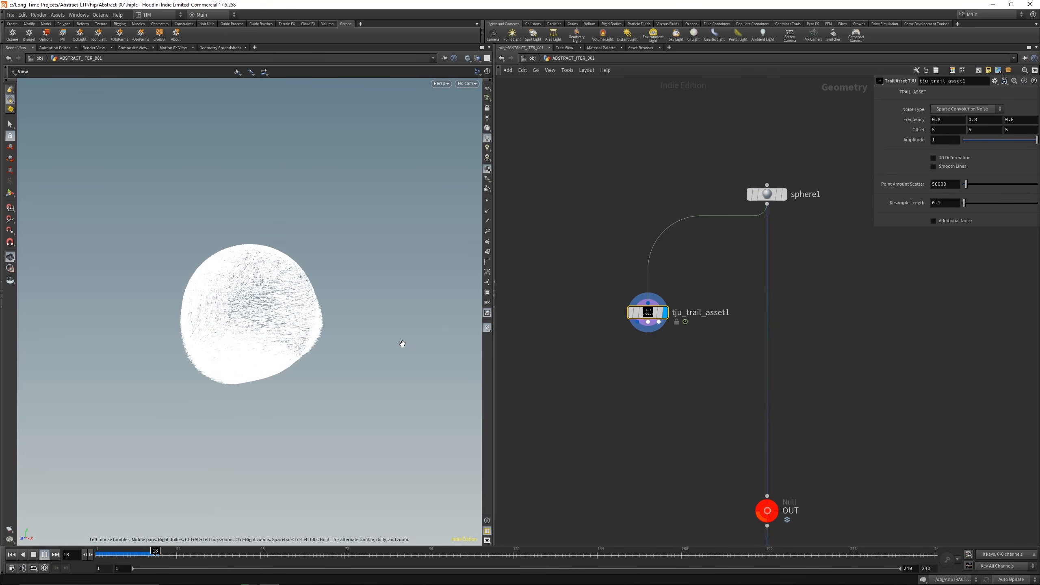
key(Up)
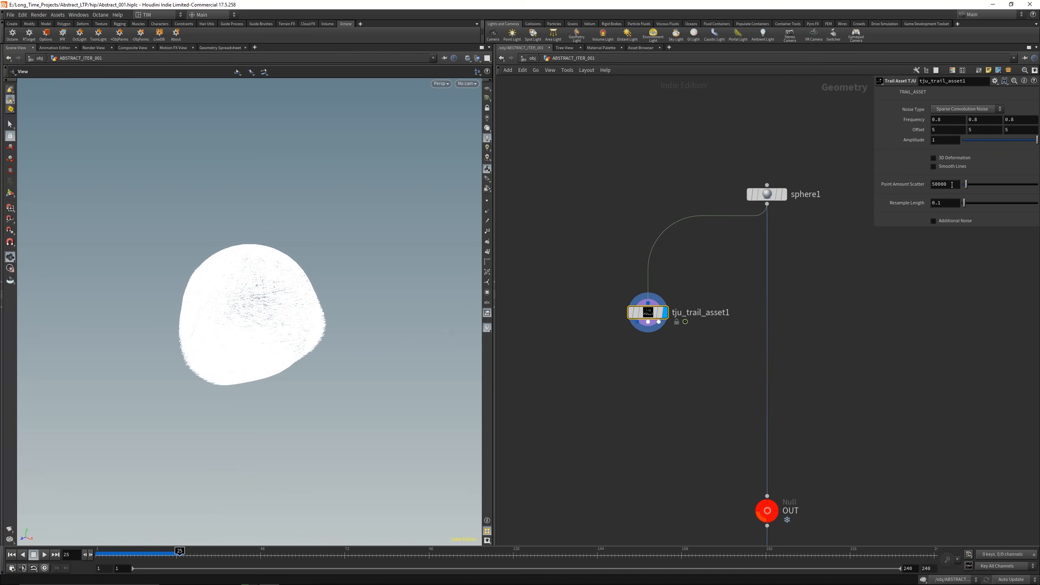
- Set the trail asset's Point Amount Scatter to 250 and replay the simulation from the first frame
text(250)
key(Return)
key(ctrl+Up)
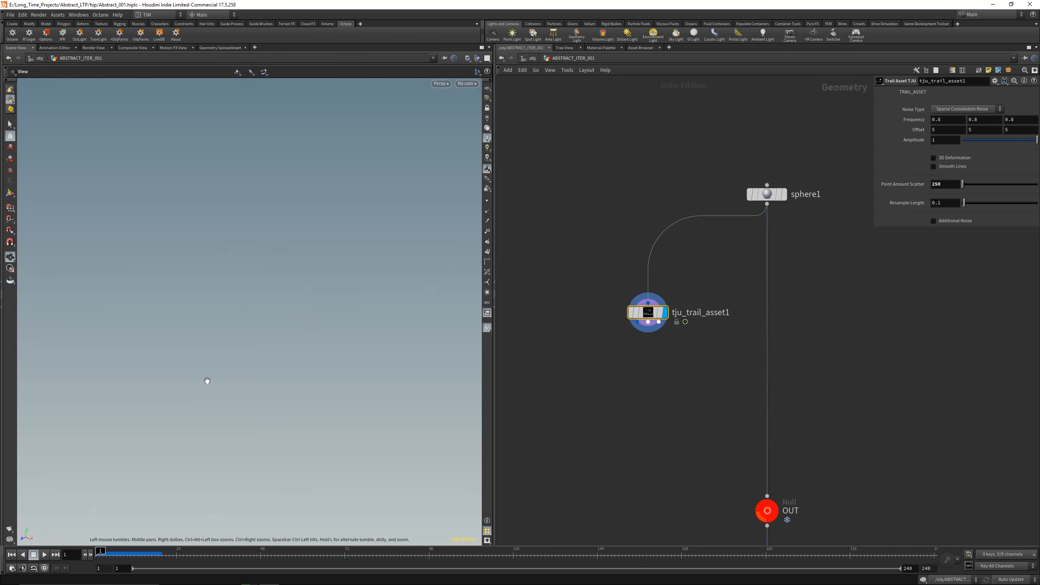
key(Up)
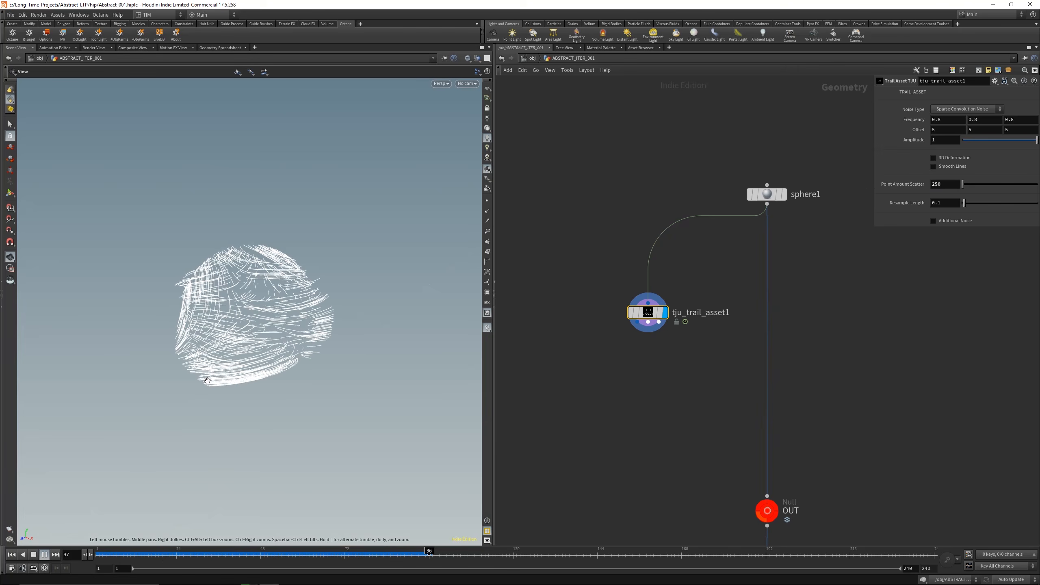
key(Up)
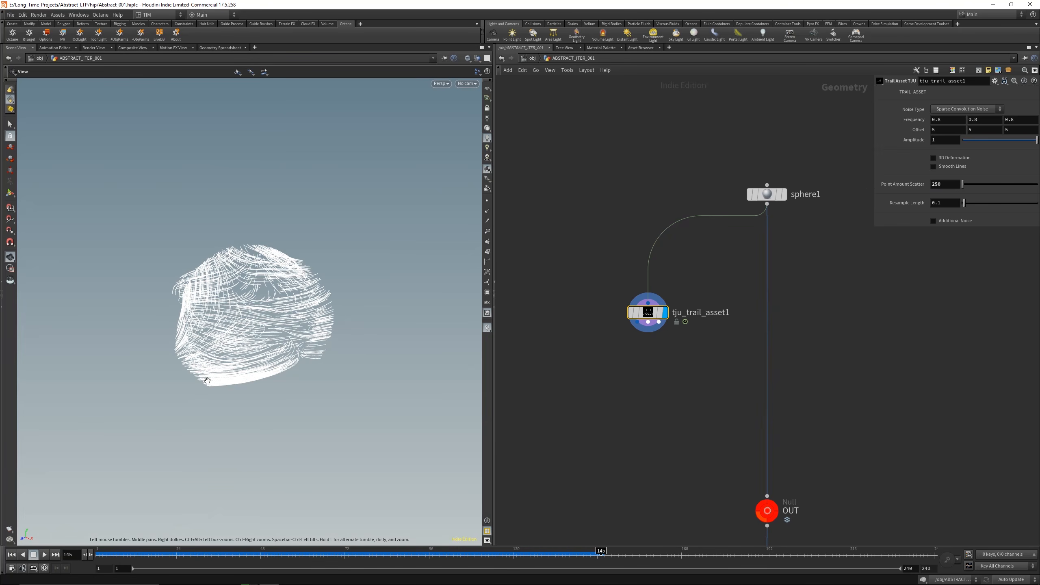
drag(224, 343, 262, 328)
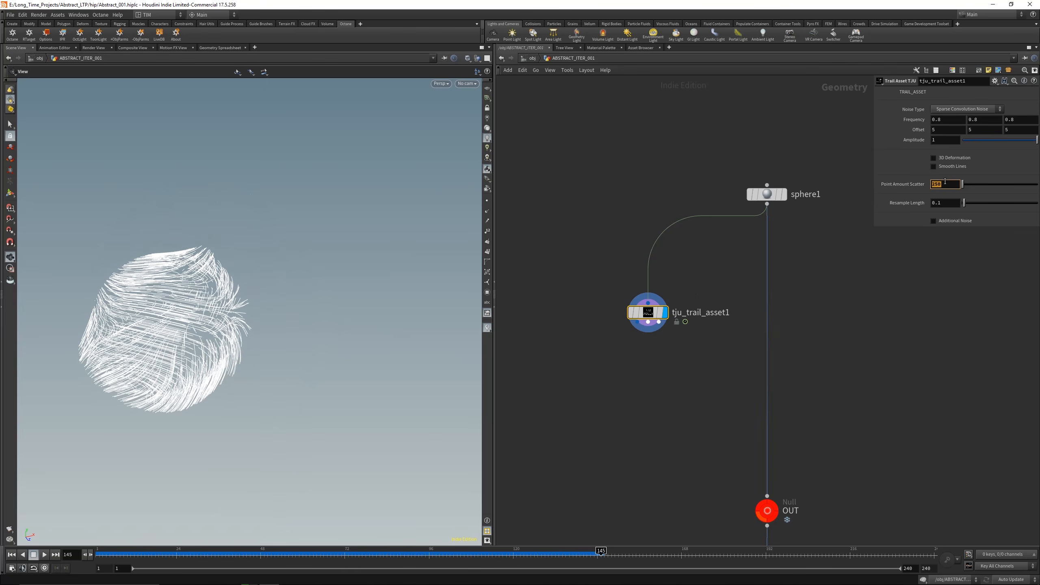
- Set Point Amount Scatter to 350 with 3D Deformation and Smooth Lines enabled, and replay the trails from frame 1
click(945, 182)
text(350)
key(Return)
click(933, 157)
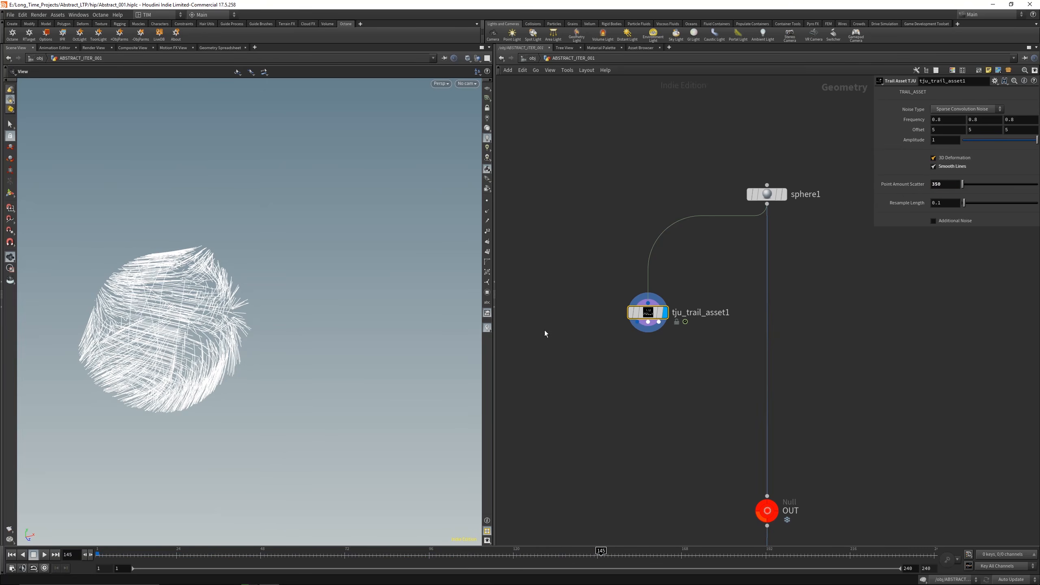
drag(259, 554, 97, 552)
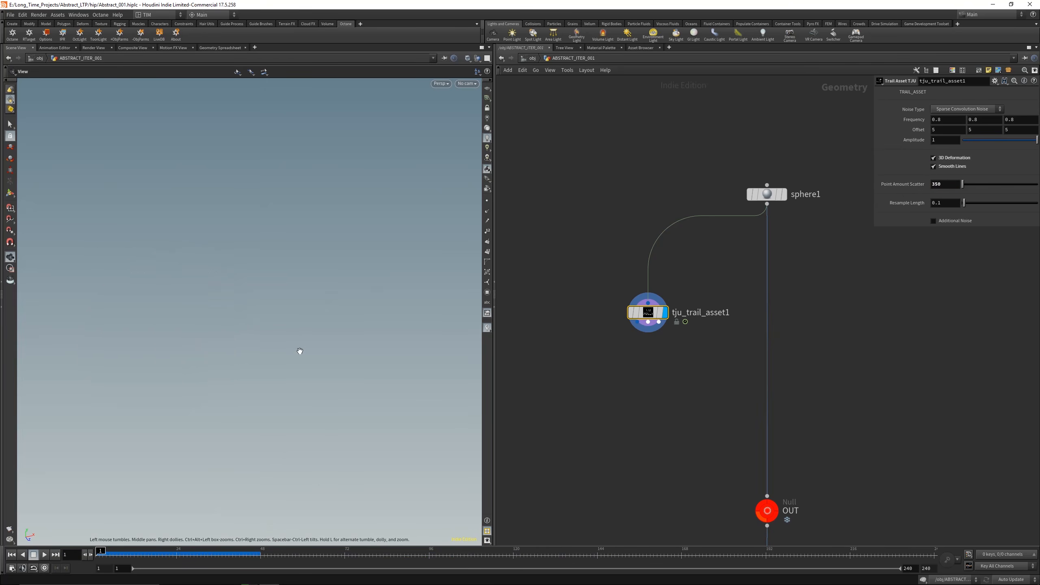
key(Up)
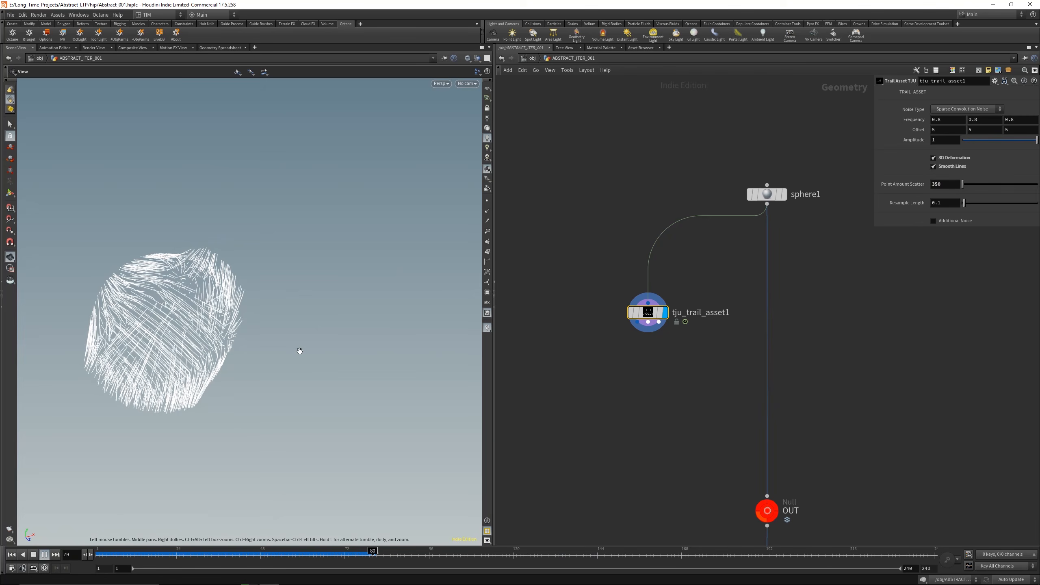
key(Up)
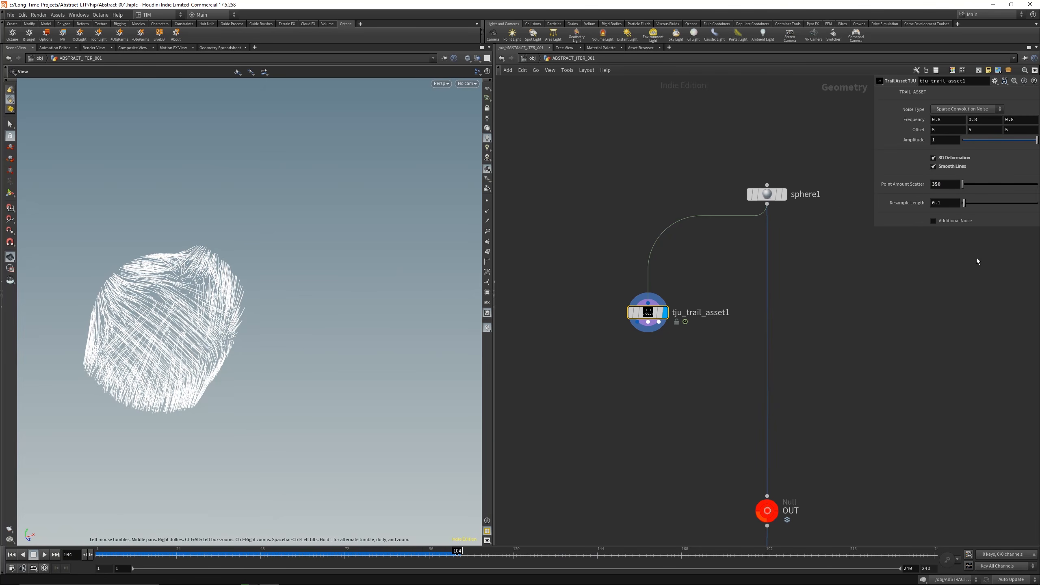
- Enable Additional Noise on the trail asset with Amplitude 0.25, Roughness 0.125 and a first Offset value of 5
scroll(976, 261, down, 1)
click(934, 221)
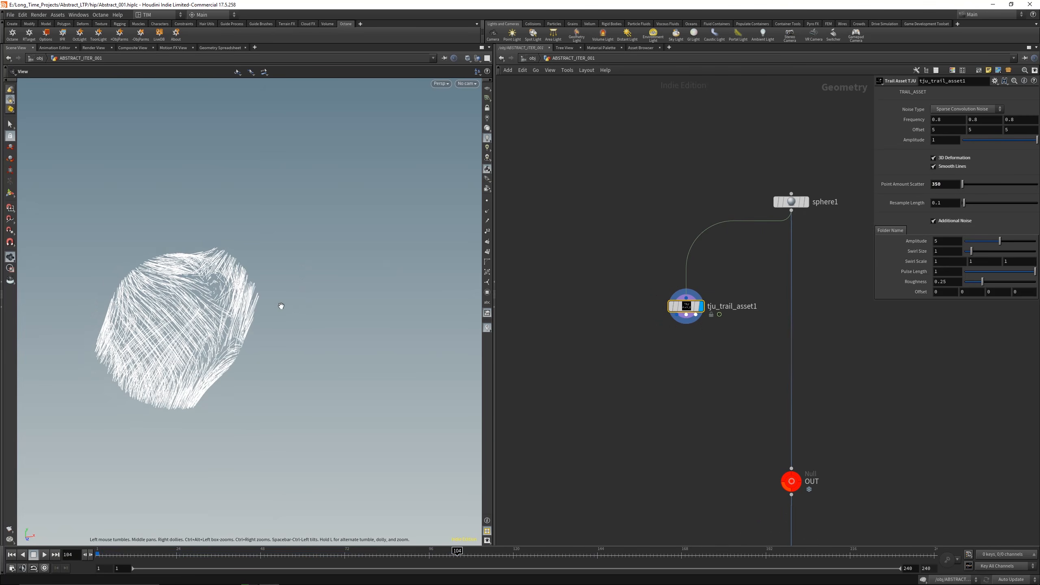
key(ctrl+Up)
key(Up)
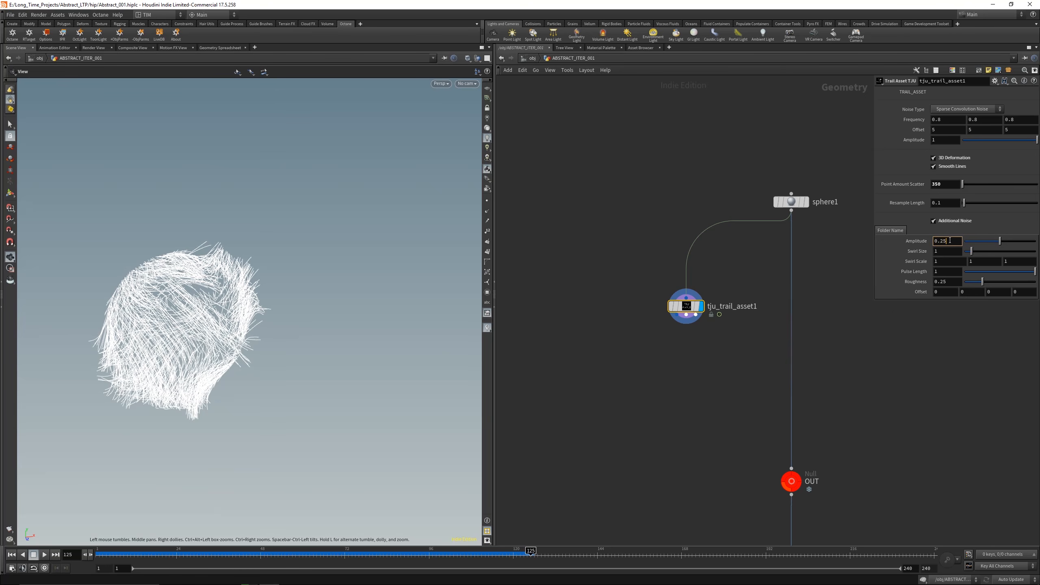
key(Return)
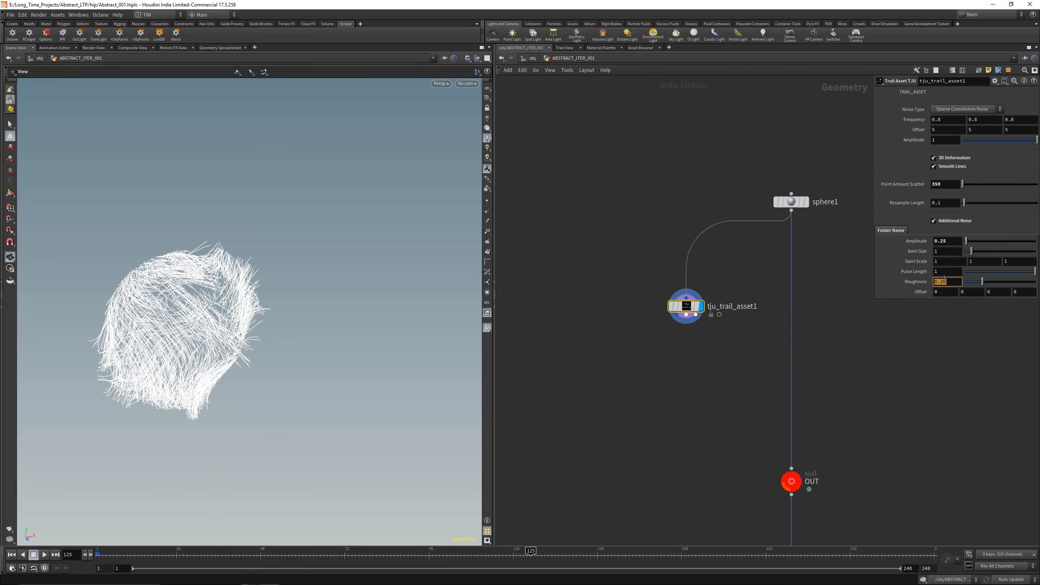
click(946, 292)
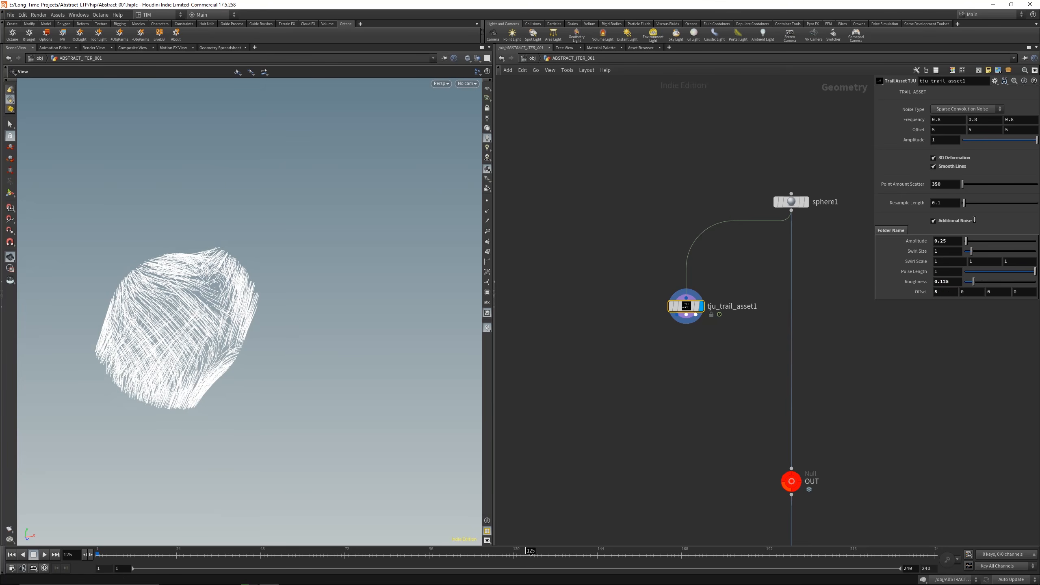
- Disable Smooth Lines, set the main noise Amplitude to 5, and replay the trails, stopping at frame 120
click(949, 163)
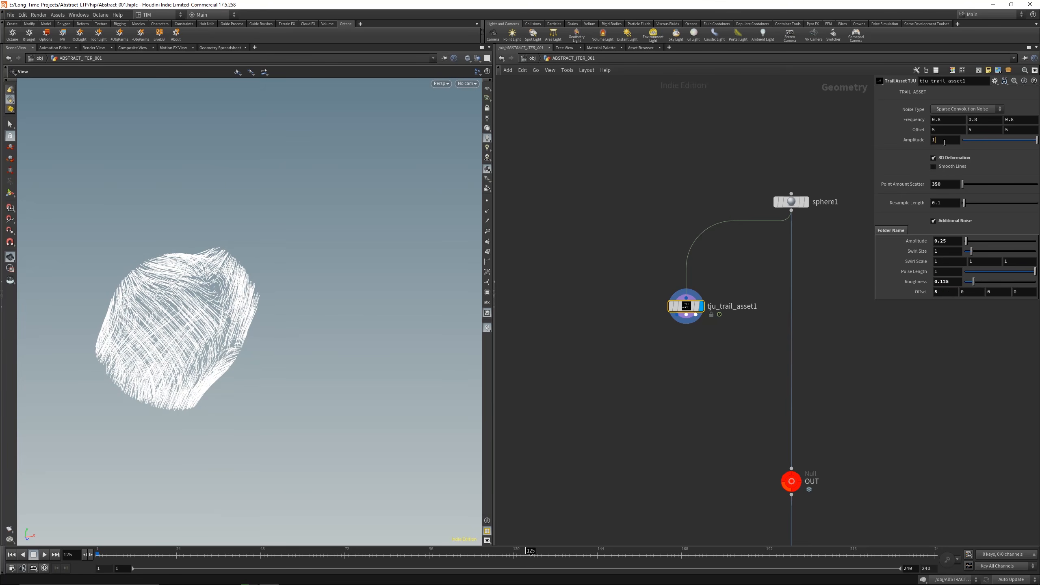
click(594, 251)
key(ctrl+Up)
key(Up)
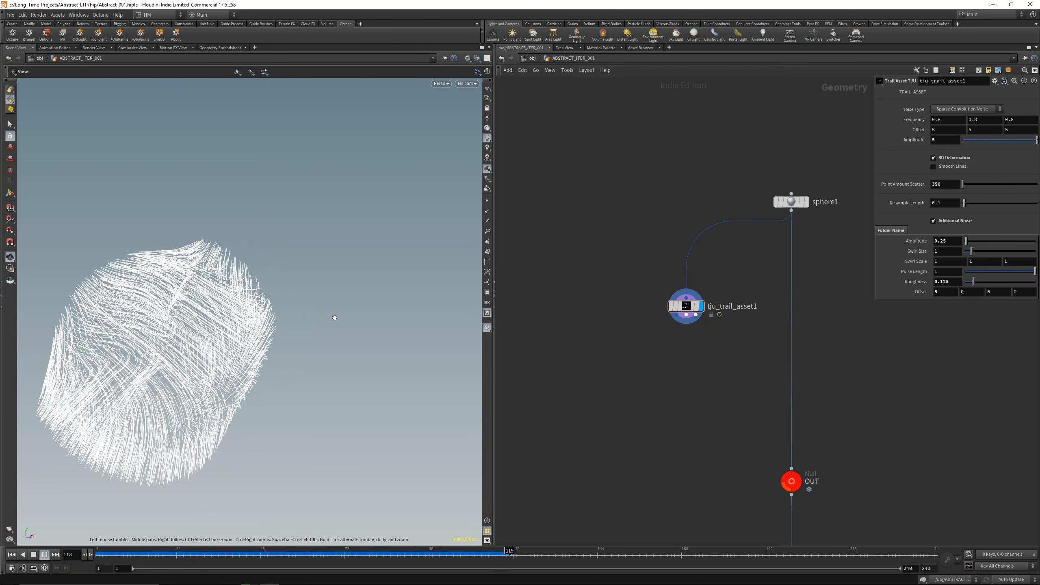
drag(587, 555, 519, 552)
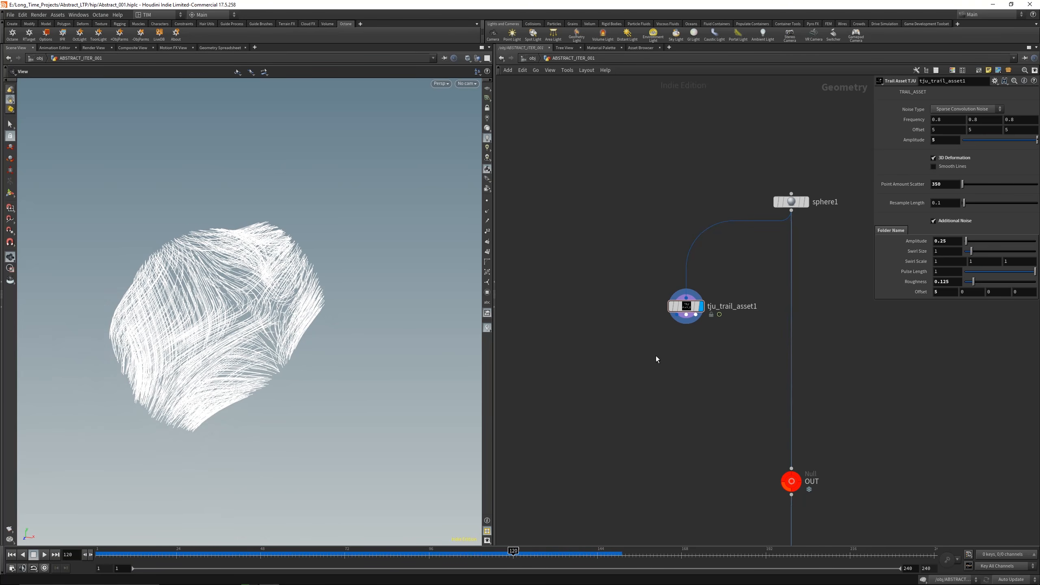
- Add a Null node connected to the trail asset's first output and display it
key(Tab)
text(nu)
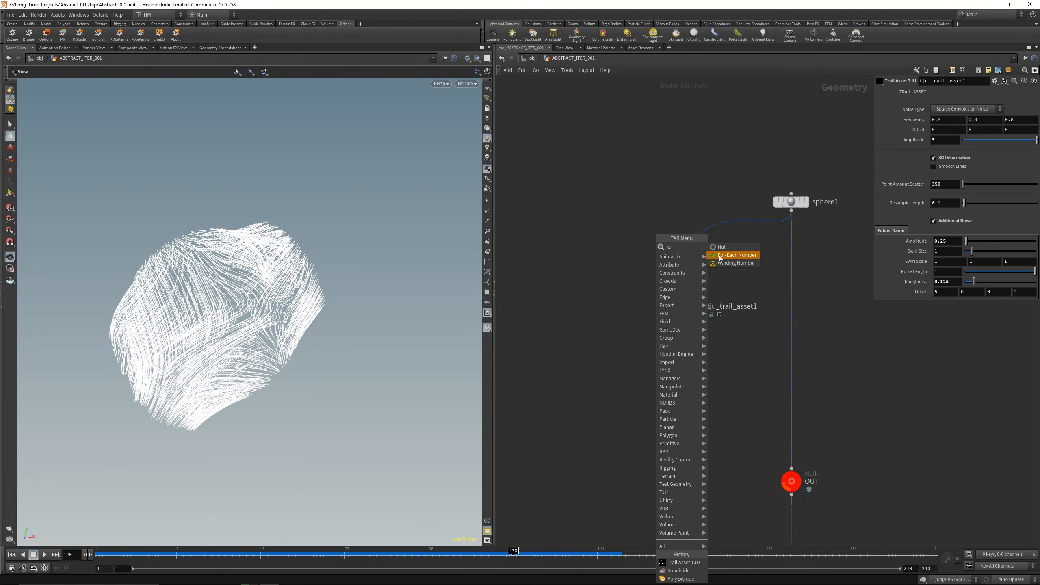
click(719, 247)
click(629, 370)
click(648, 364)
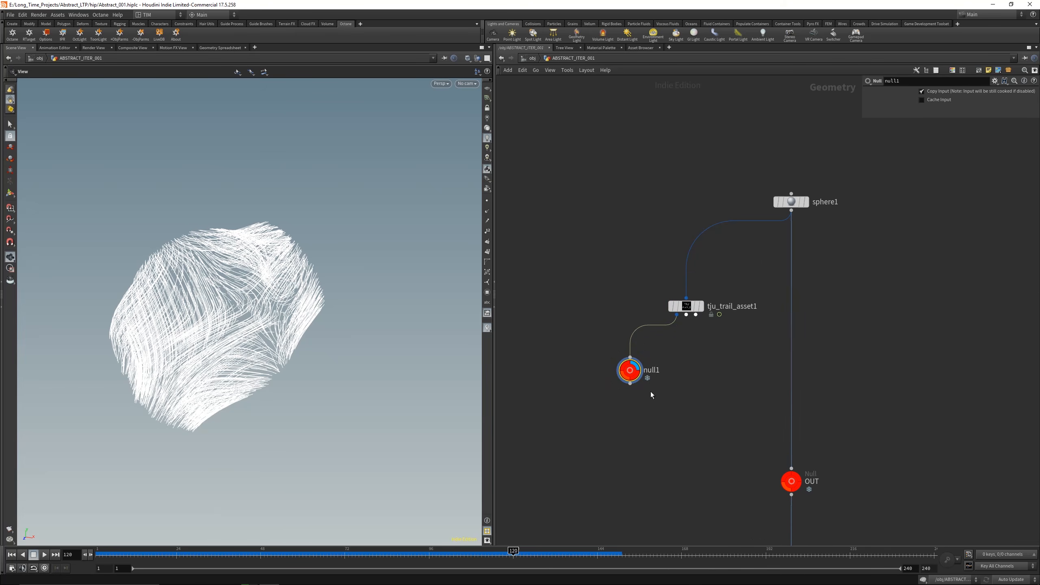
- Add a Resample node directly below null1 in the network
click(628, 418)
text(resa)
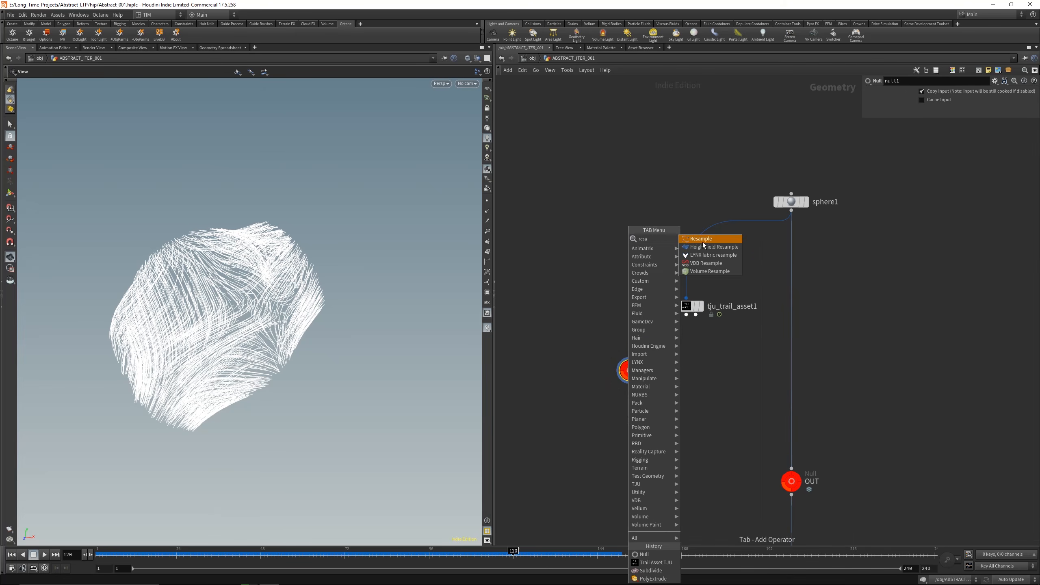
click(703, 241)
click(632, 423)
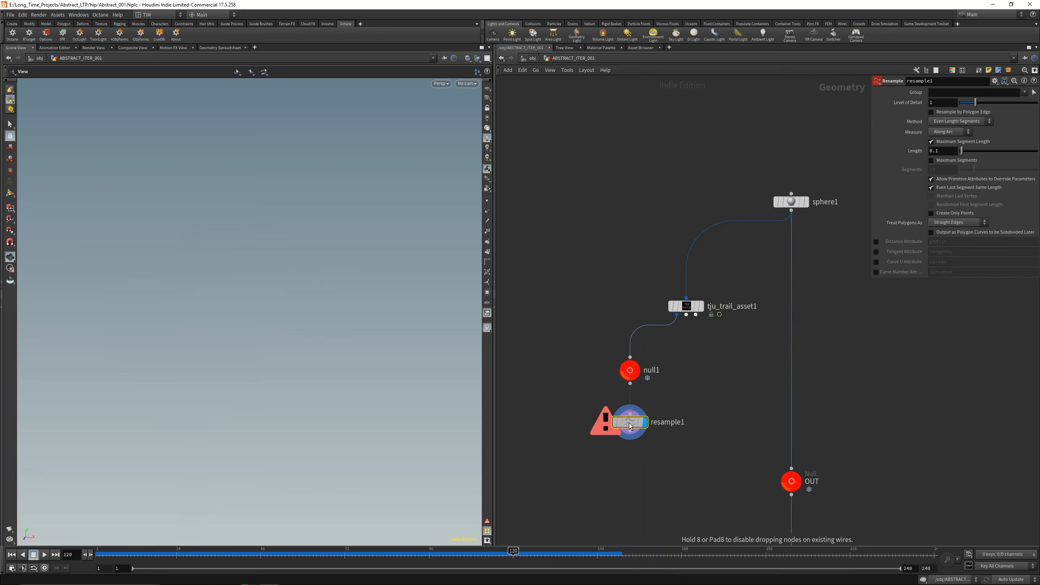
- Wire null1's output into resample1 and turn on point display in the viewport to inspect the curves' points
drag(630, 383, 629, 410)
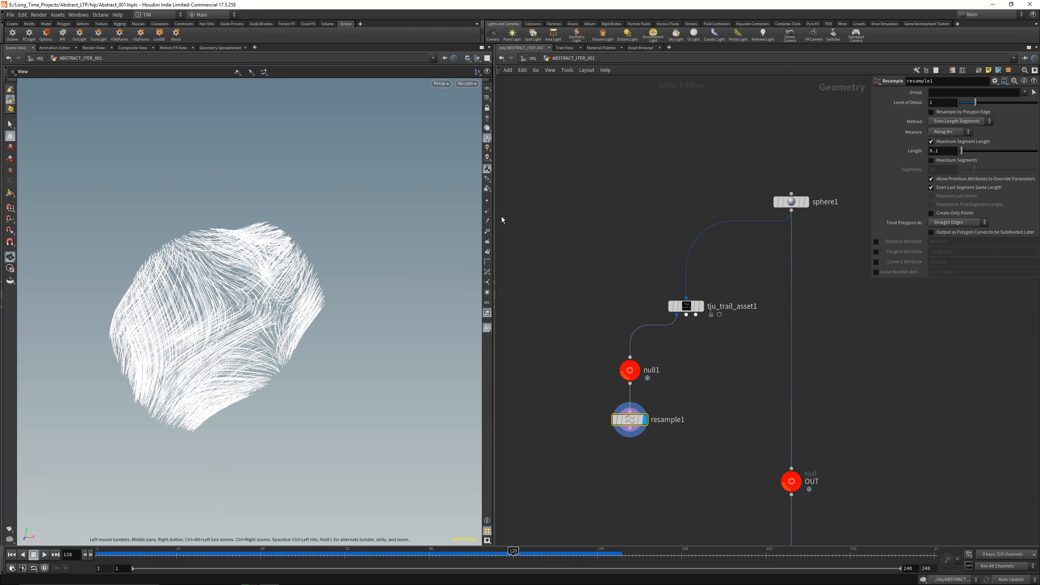
click(487, 201)
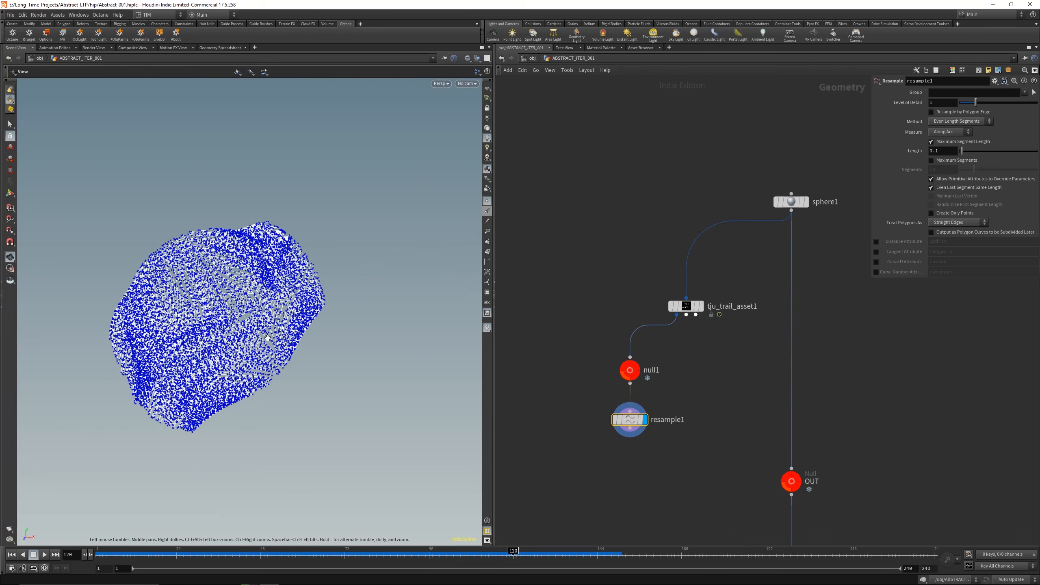
scroll(264, 330, up, 5)
drag(264, 330, 287, 320)
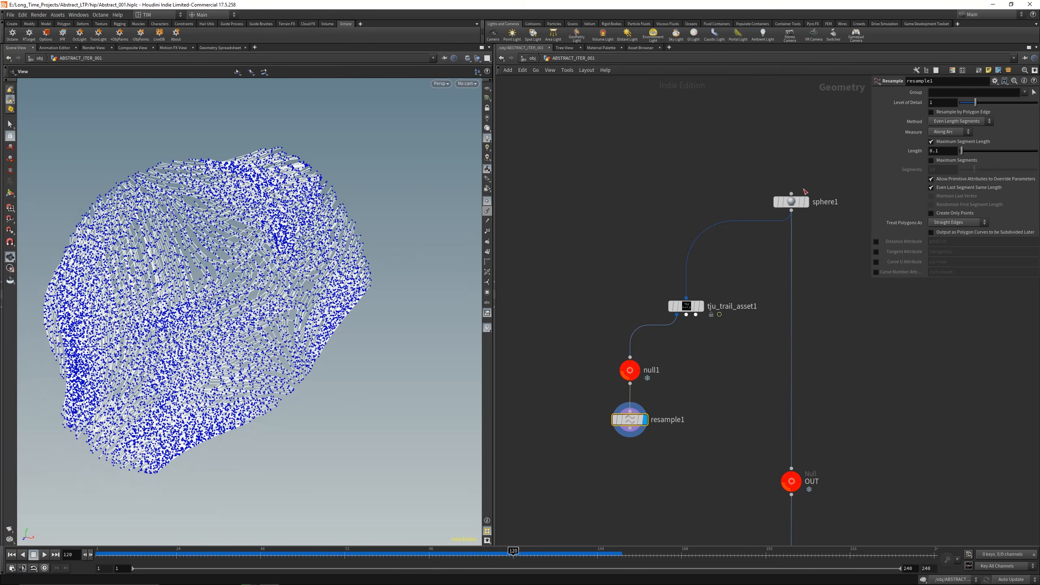
- Set resample1 to treat polygons as Subdivision Curves with a segment Length of 0.025
click(955, 224)
click(954, 242)
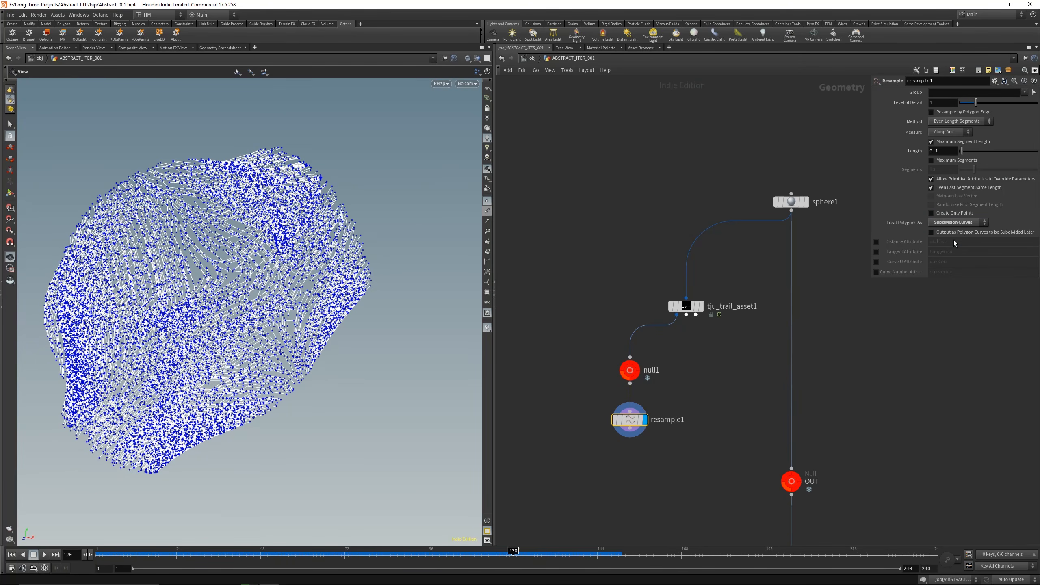
click(947, 153)
text(0.025)
key(Return)
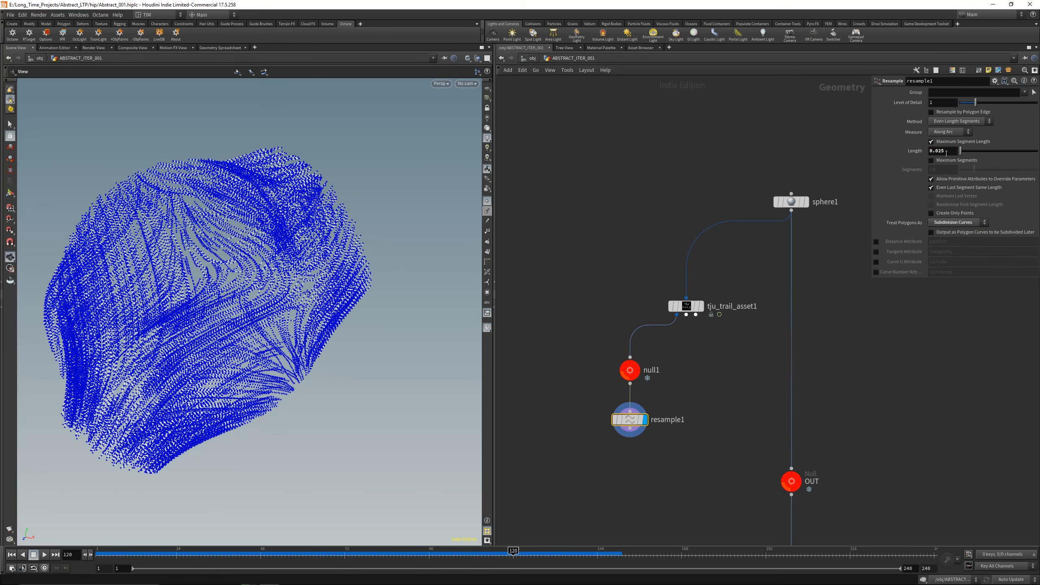
- Turn off the point display in the viewport and save the scene
click(487, 203)
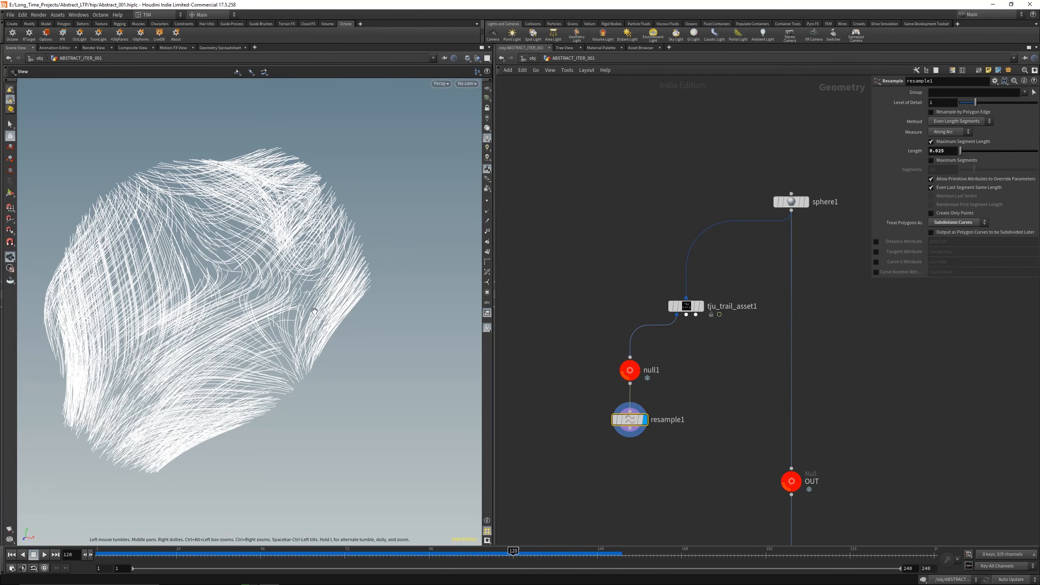
drag(328, 283, 356, 323)
key(ctrl+s)
- Connect resample1's output to the OUT null's input, replacing the direct link from sphere1
scroll(606, 436, down, 2)
middle_drag(621, 446, 583, 347)
click(584, 332)
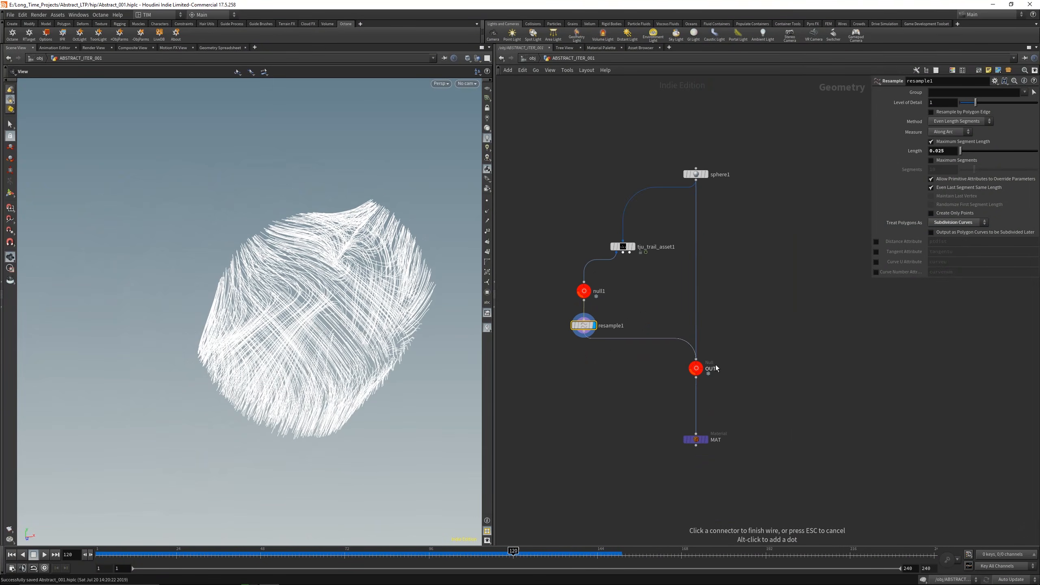
click(696, 360)
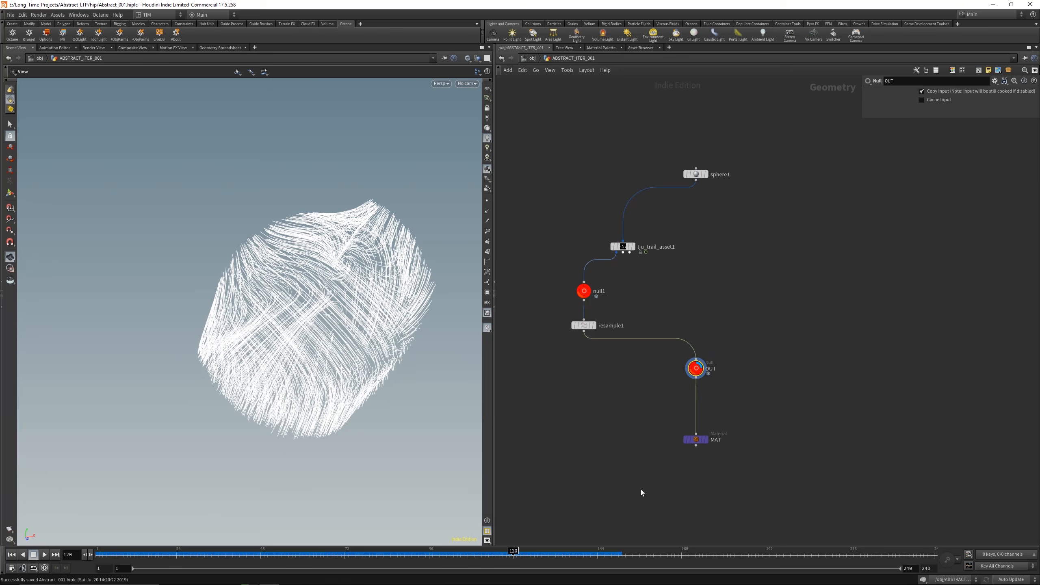
- Enable Render as curves/fur object in the Octane Fur settings of ABSTRACT_ITER_001 and set Curve root thickness to 0.0025
key(u)
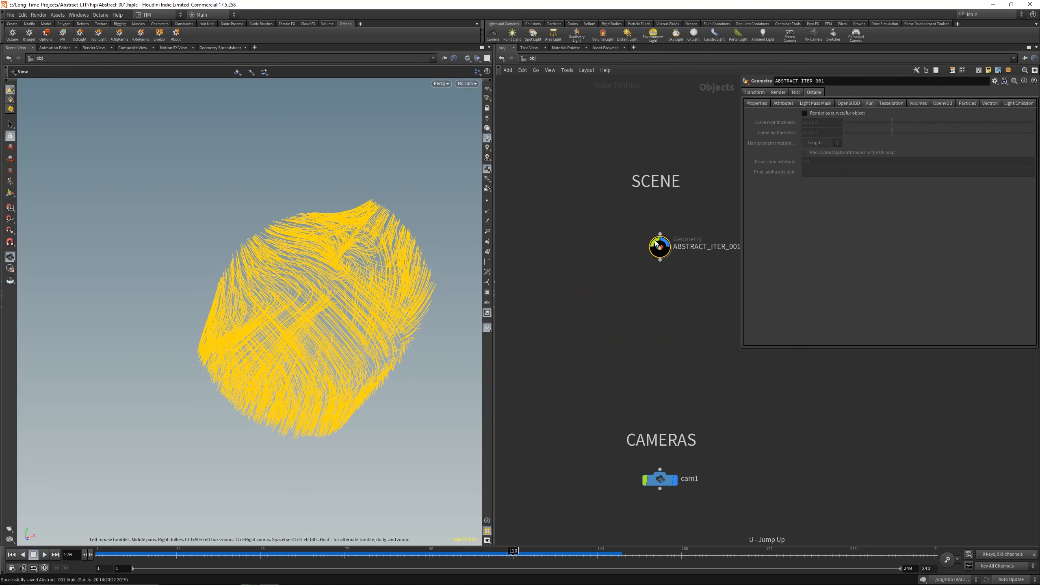
click(822, 114)
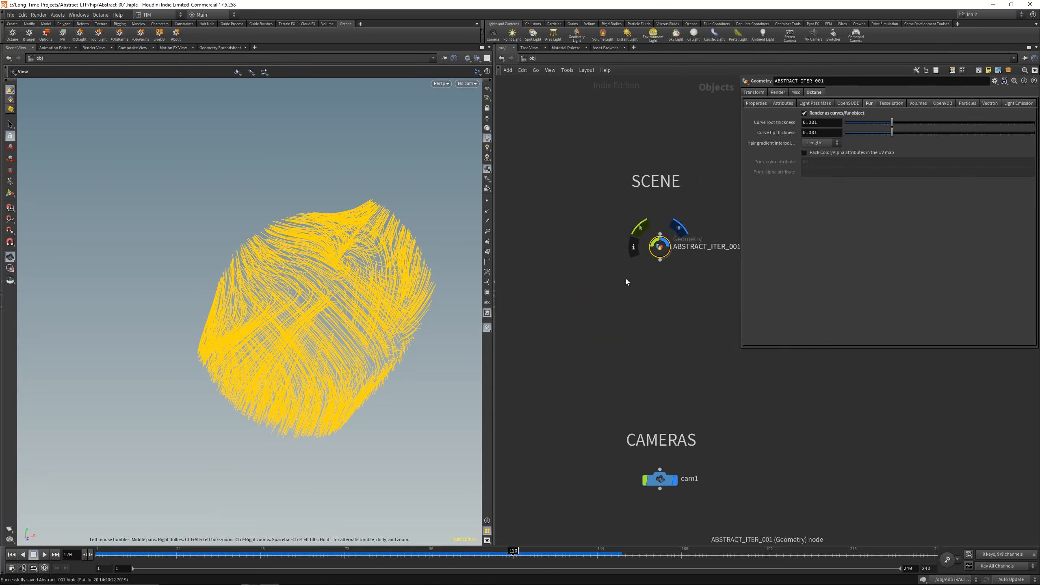
middle_drag(703, 223, 689, 228)
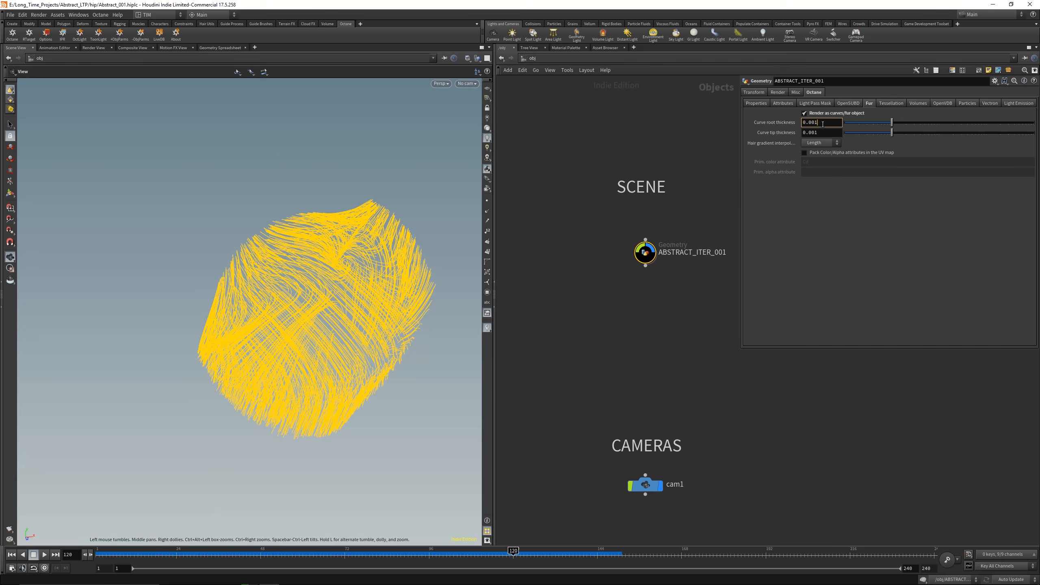
key(BackSpace)
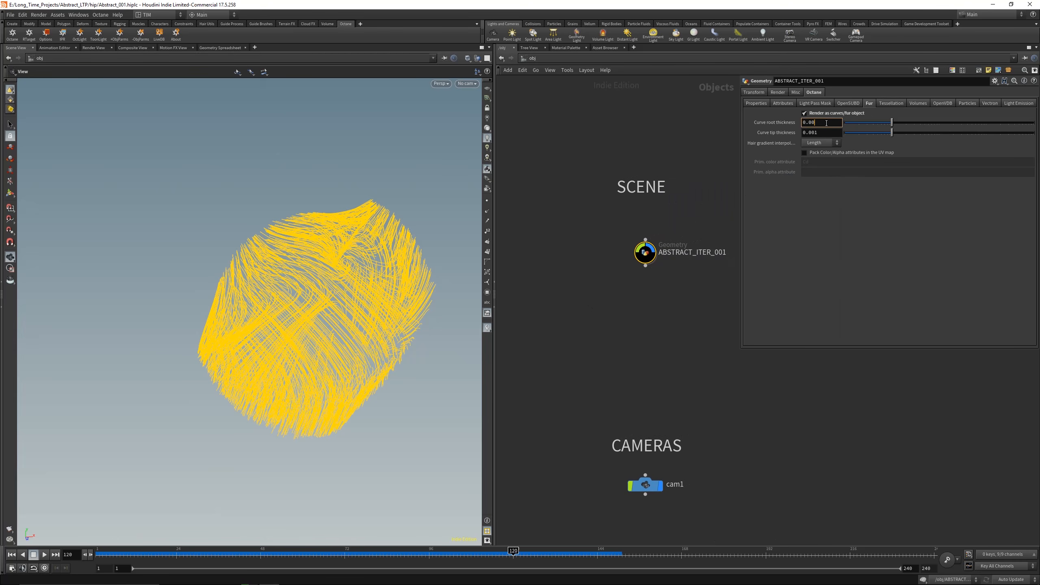
click(519, 234)
- Look through cam1 with the view locked to the camera and reframe the whole trail geometry inside the frame
click(467, 84)
click(474, 122)
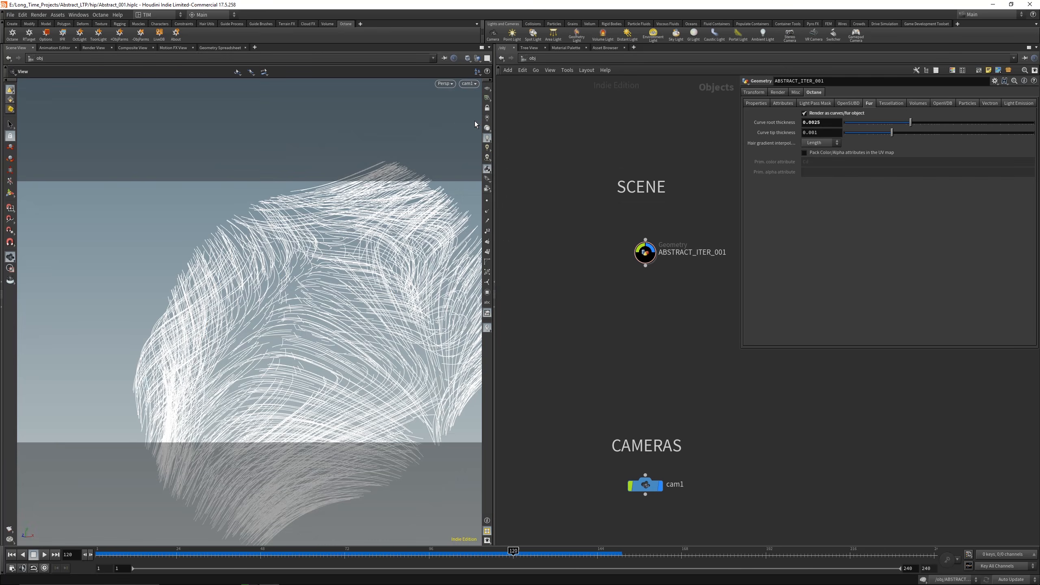
click(525, 61)
click(583, 219)
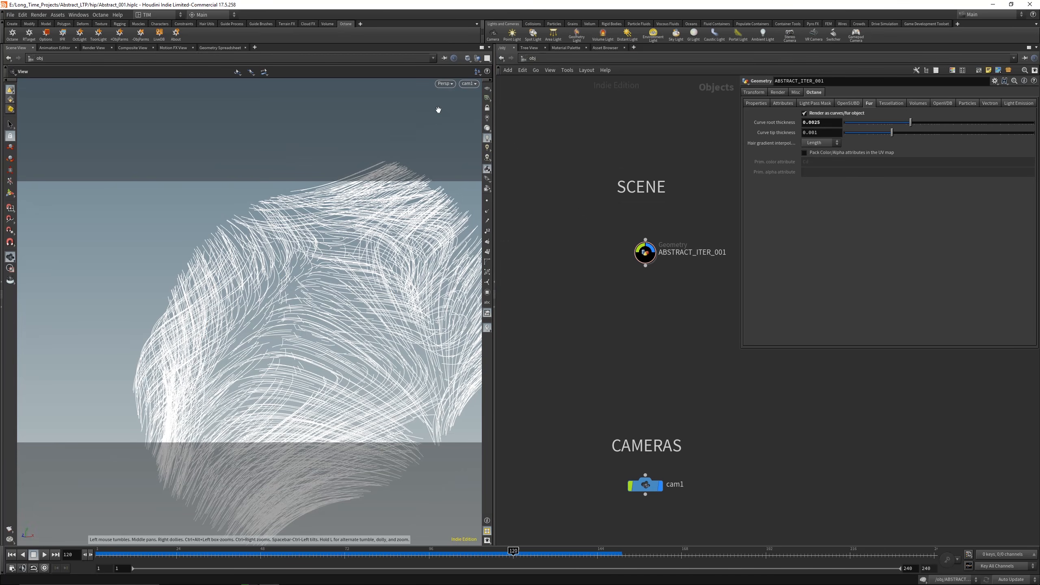
scroll(357, 207, down, 6)
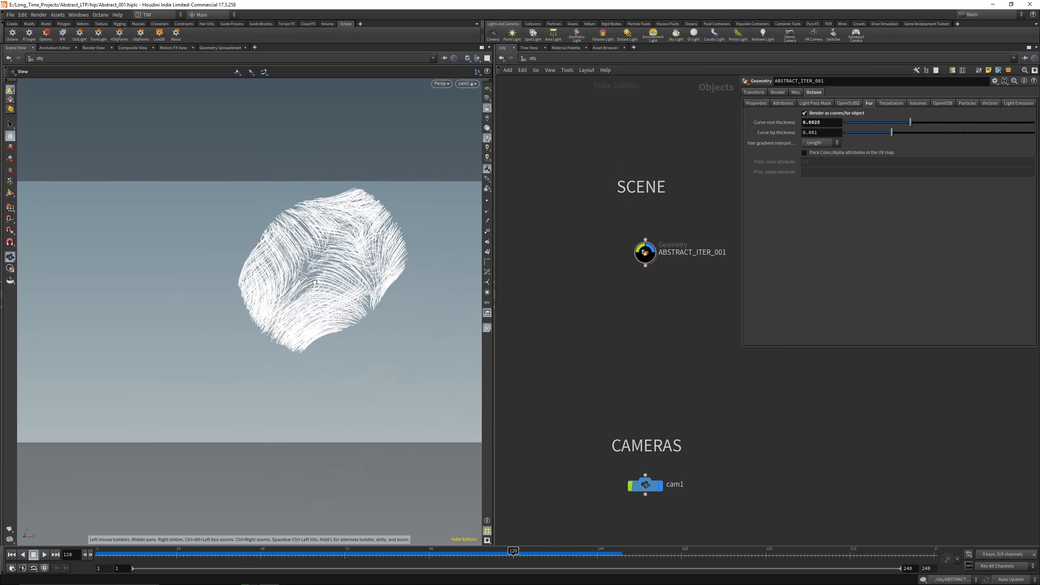
middle_drag(357, 206, 303, 252)
scroll(334, 299, up, 3)
drag(344, 283, 311, 305)
- Start the Octane IPR render, check the geometry's MAT node, and pick the focus point on the trail lines
click(64, 36)
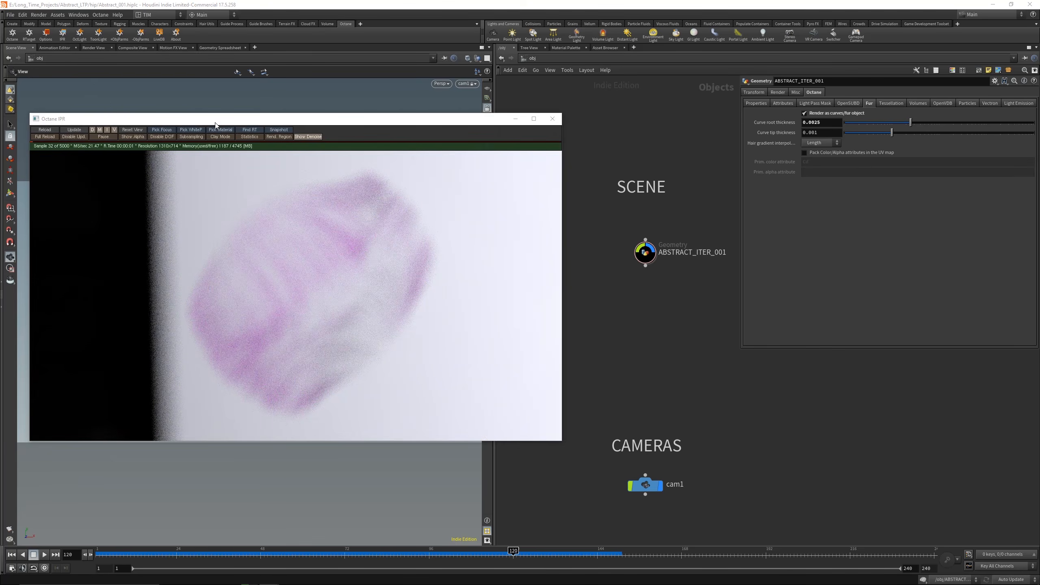
double_click(645, 251)
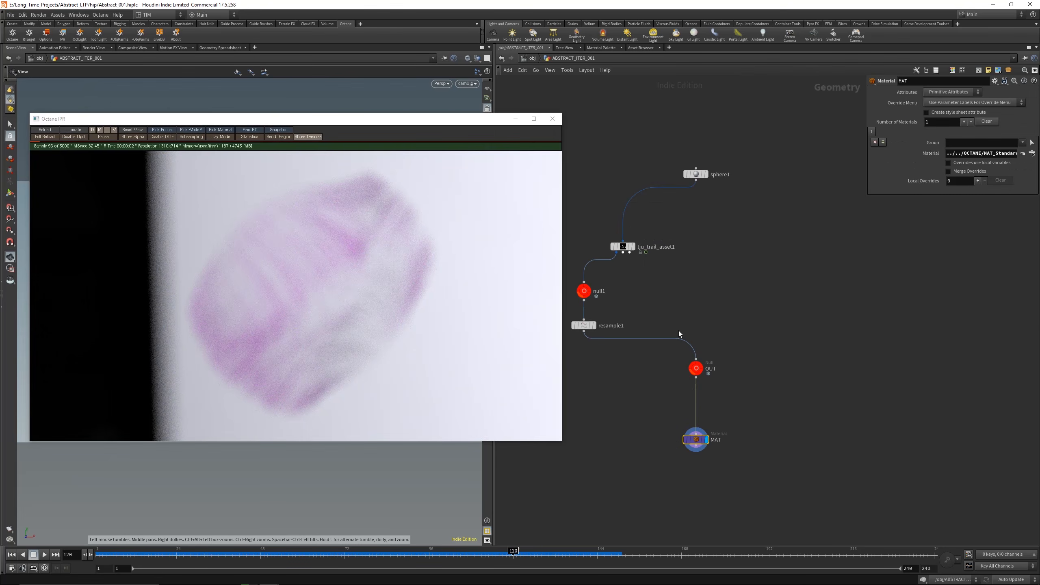
click(531, 59)
click(595, 174)
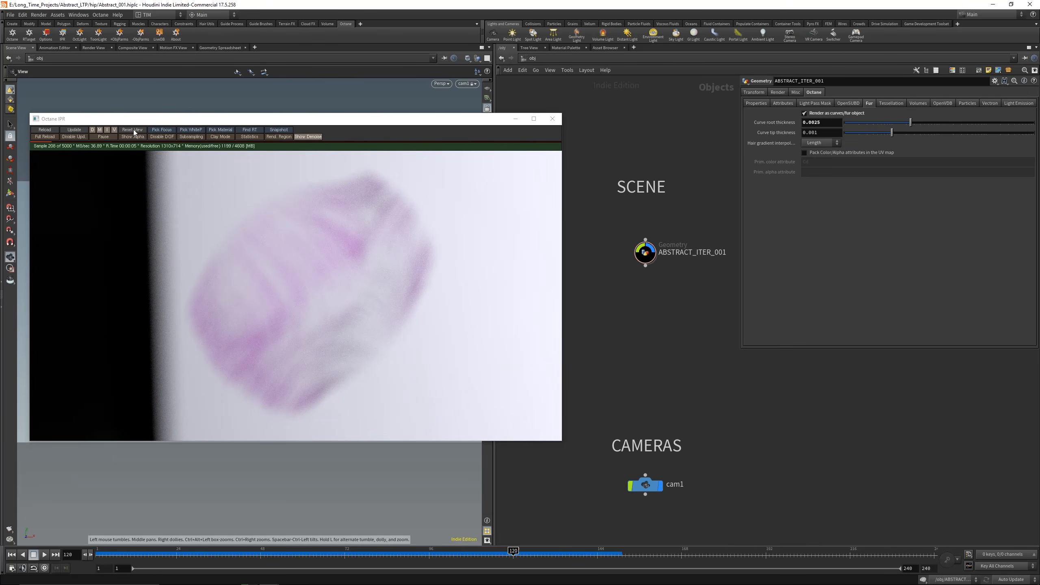
click(159, 130)
click(265, 253)
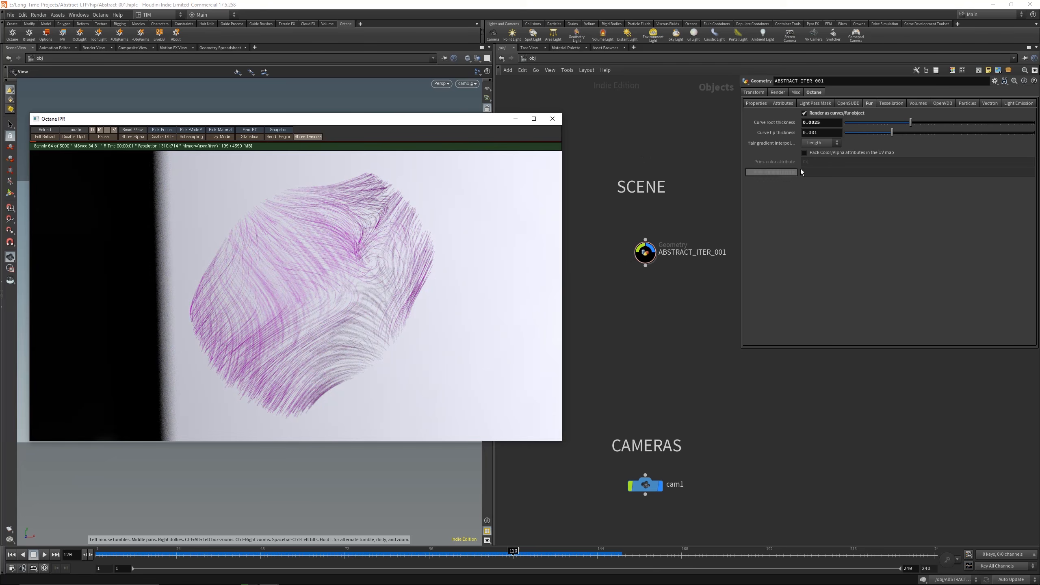
- Set Curve root thickness to 0.005 and Curve tip thickness to 0.0025, reloading the IPR render after each change
click(831, 123)
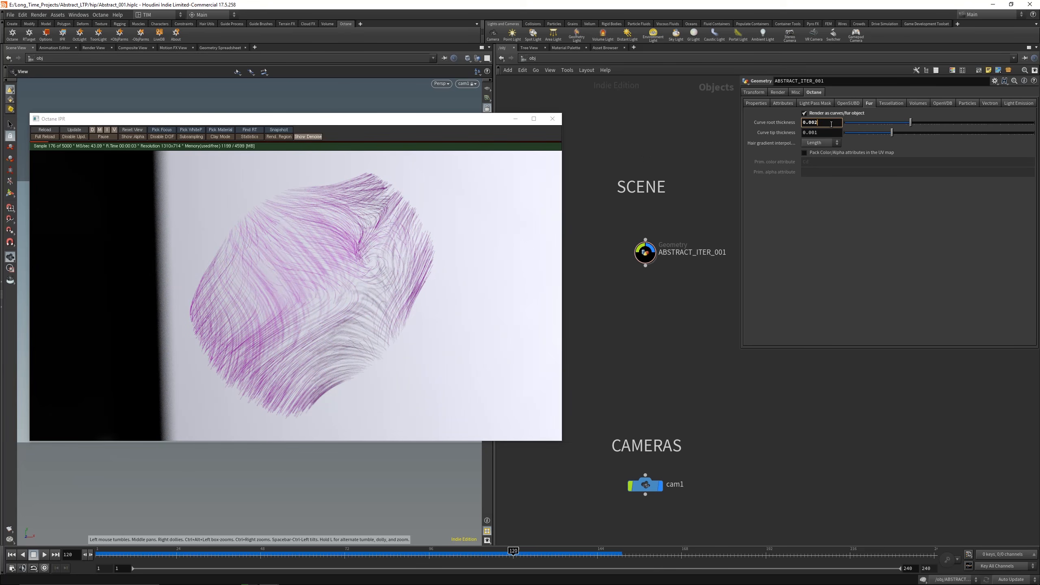
key(Return)
click(49, 132)
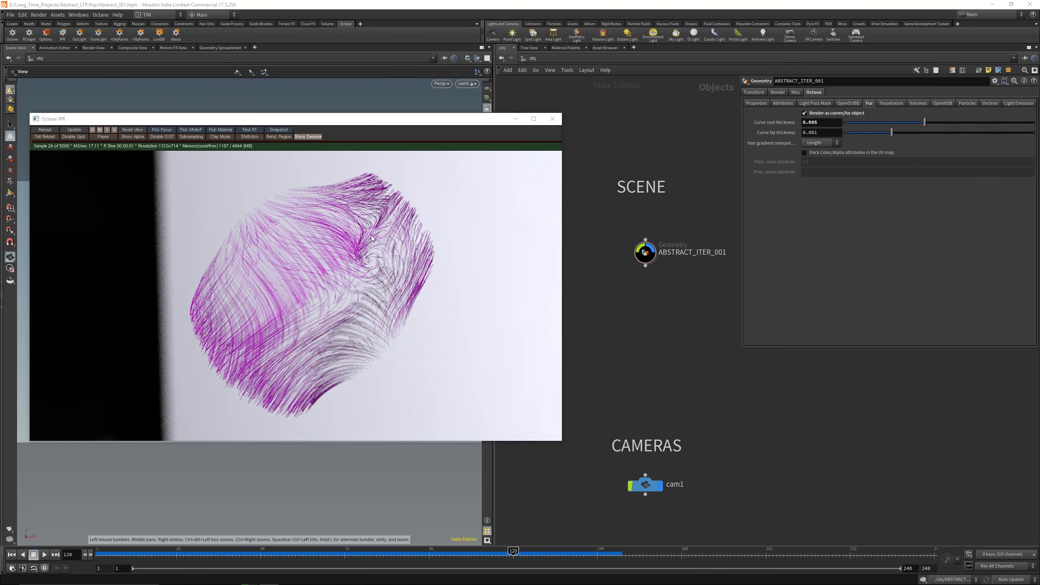
click(821, 132)
key(BackSpace)
text(25)
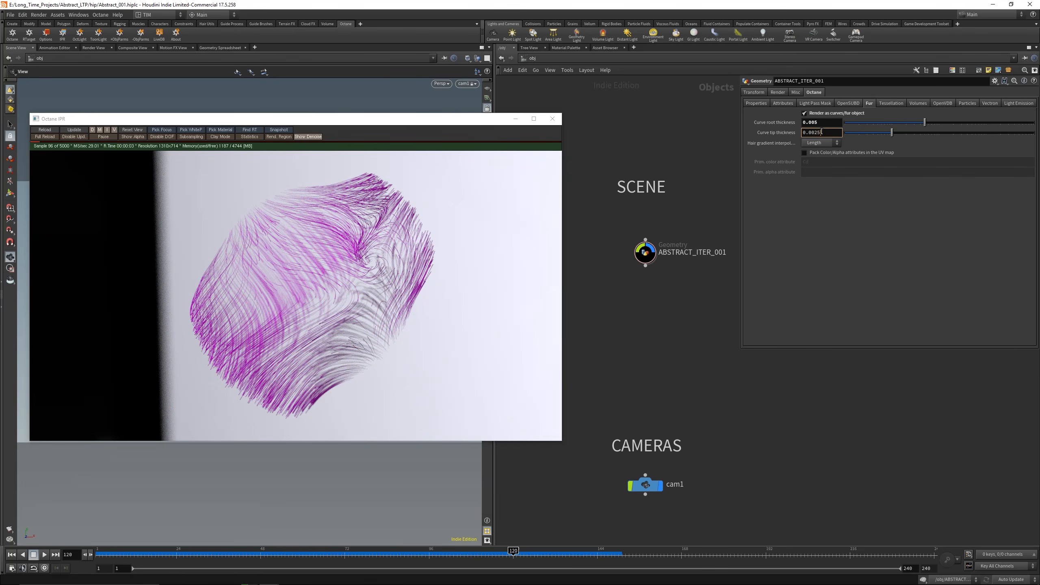
key(Return)
click(44, 131)
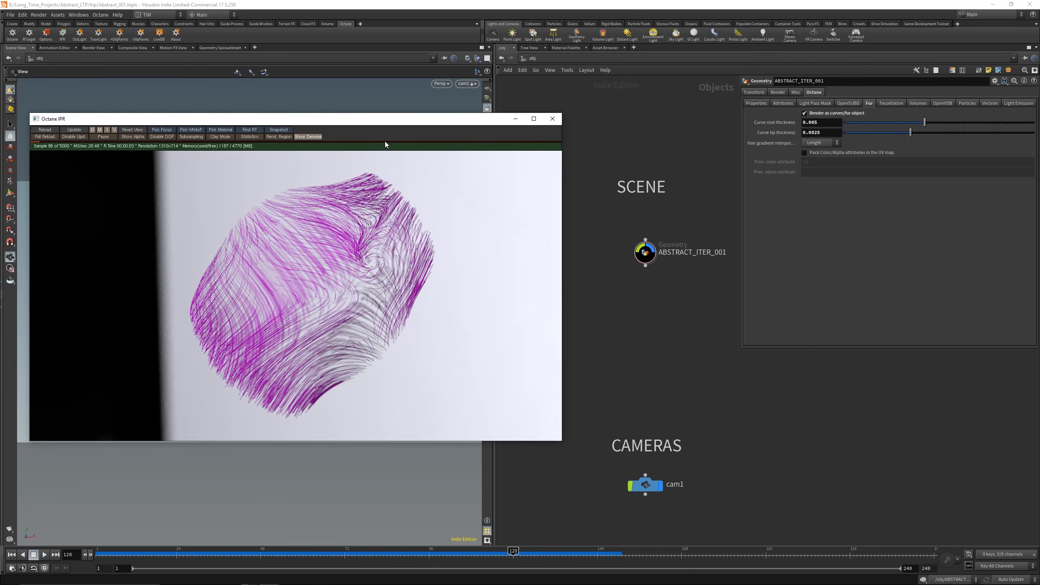
- Set cam1's Focal Length to 35 mm and move the camera closer so the trail geometry fills the frame again
drag(374, 119, 0, 137)
drag(322, 271, 282, 302)
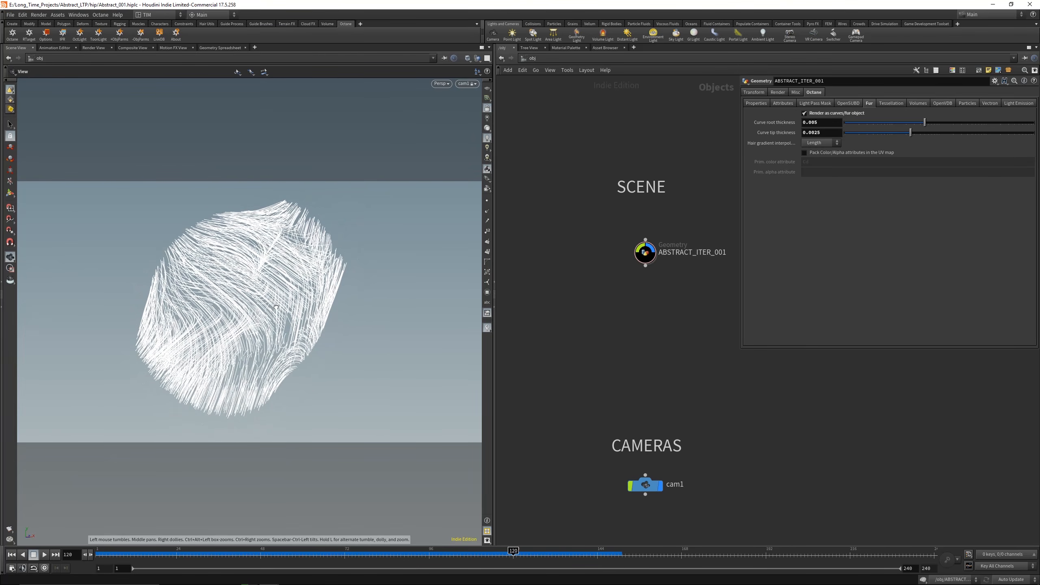
click(645, 485)
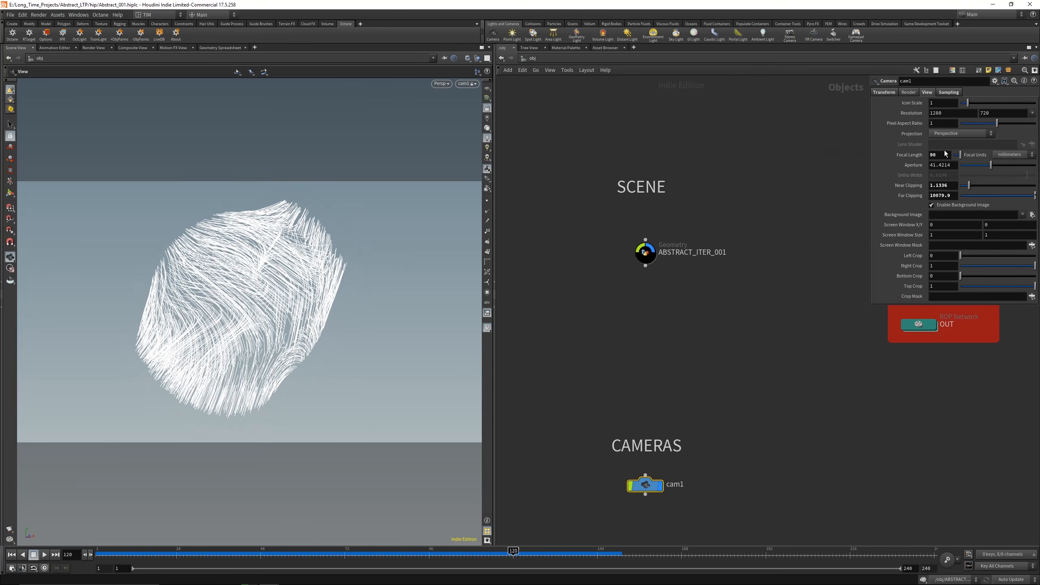
text(35)
key(Return)
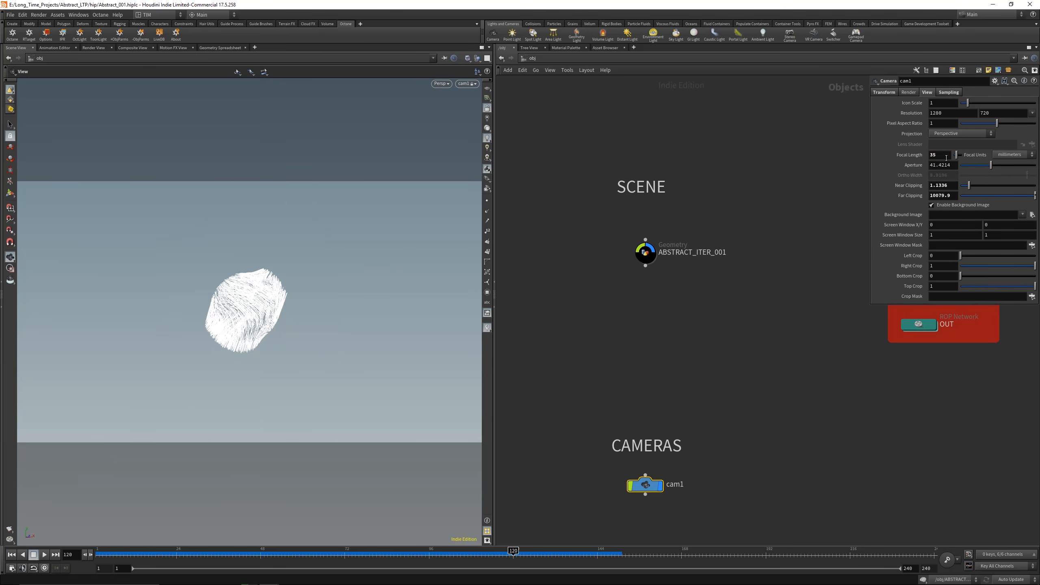
right_drag(249, 226, 292, 240)
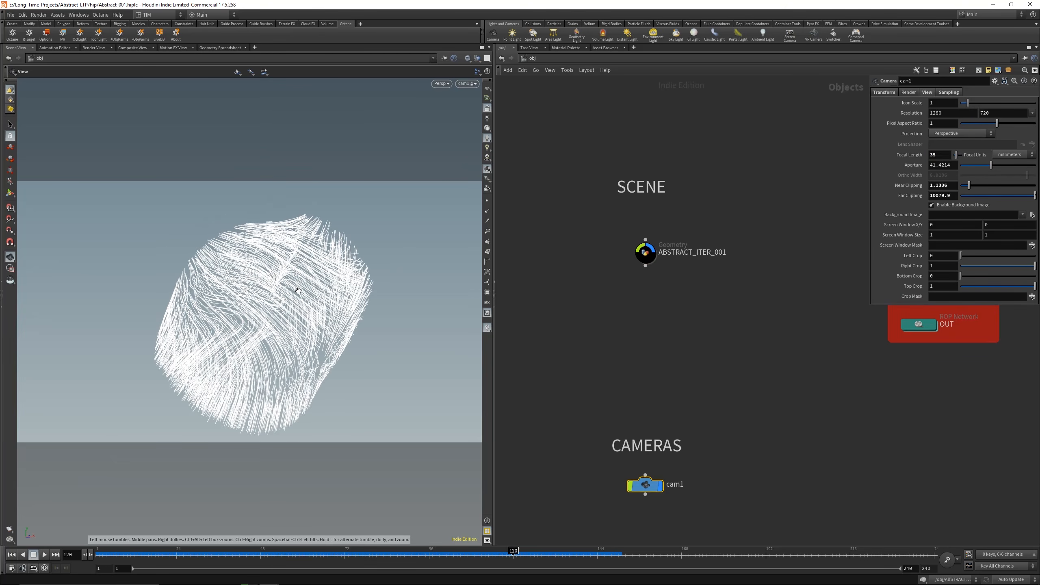
middle_drag(299, 291, 299, 282)
right_drag(295, 265, 293, 267)
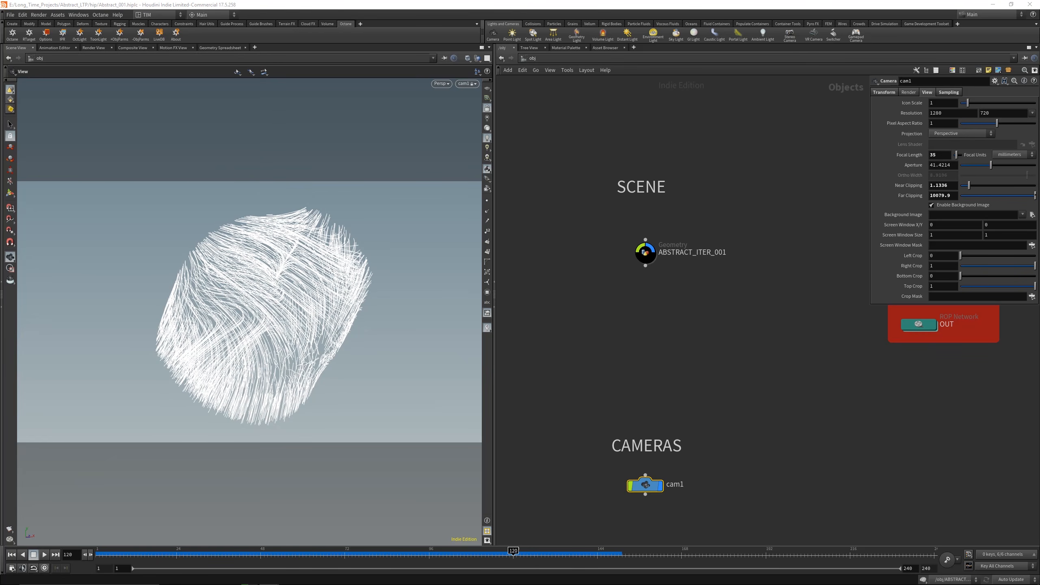
- Inside MAT_Standard in the OCTANE network, add a Material Universal node and connect it to octane_material1's material input
middle_drag(823, 341, 721, 335)
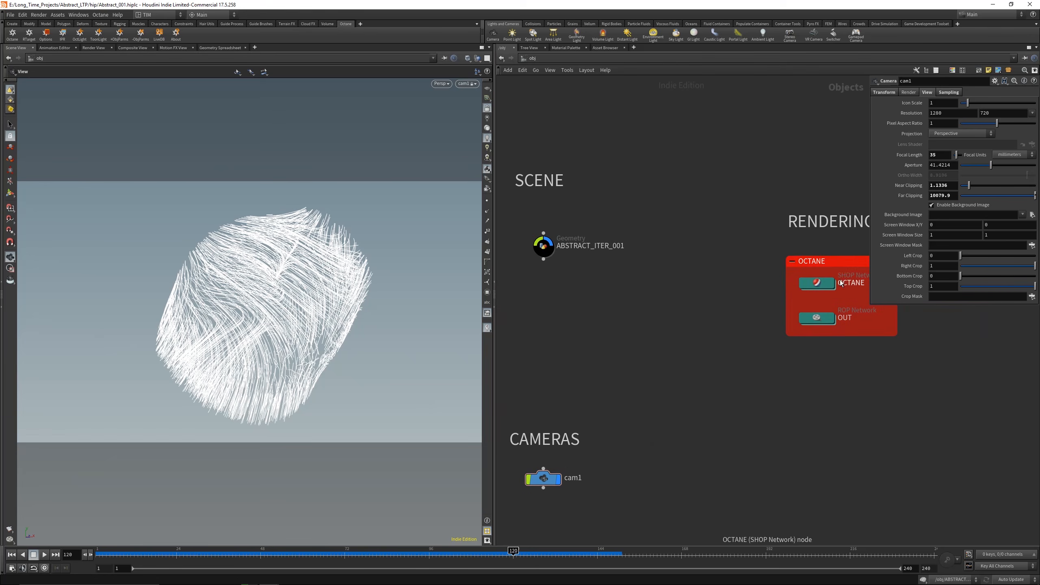
double_click(810, 283)
double_click(721, 361)
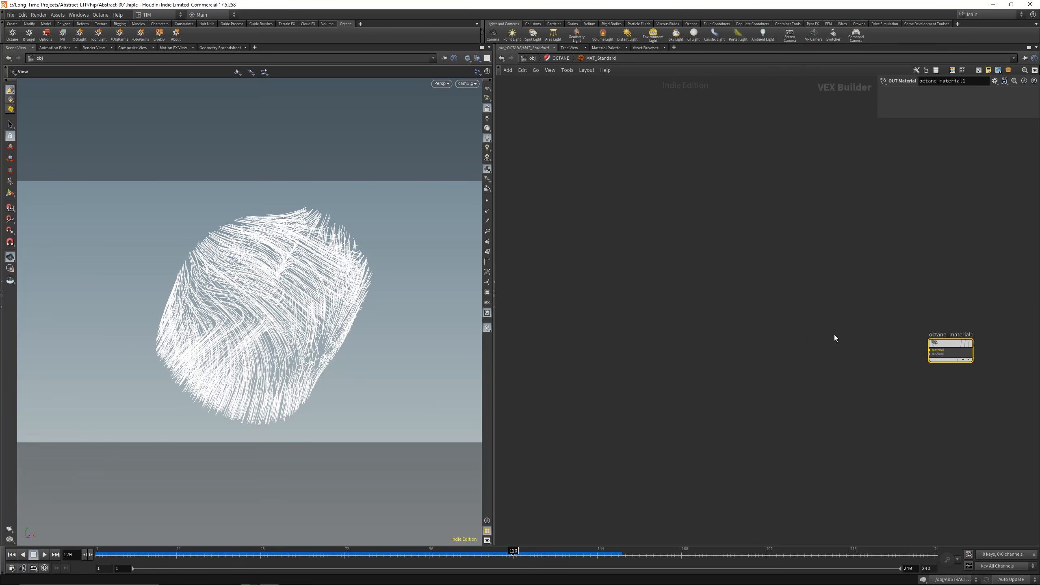
scroll(842, 334, up, 1)
scroll(843, 334, down, 2)
middle_drag(839, 334, 725, 343)
scroll(606, 344, up, 3)
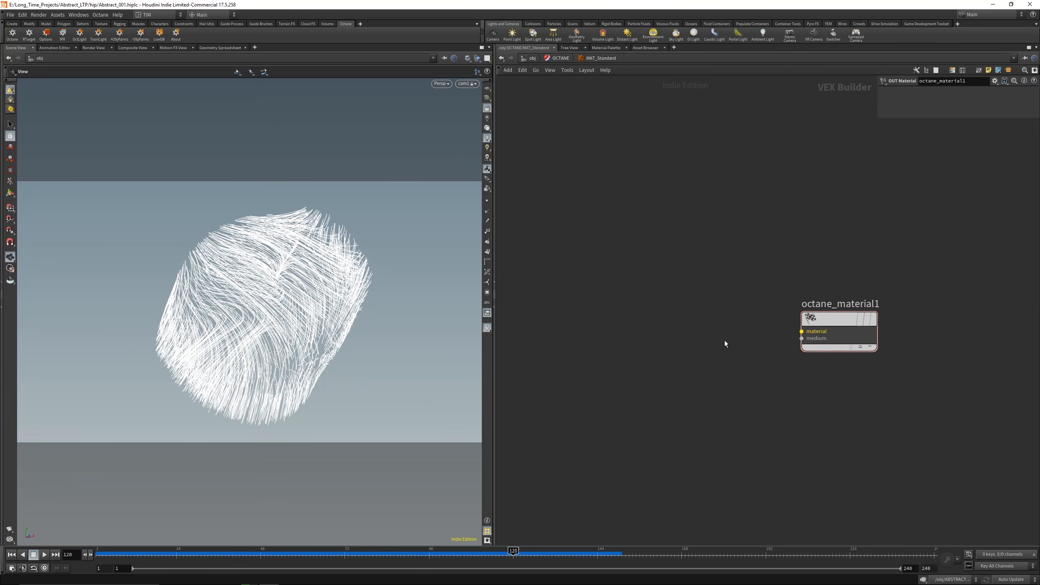
drag(811, 328, 664, 285)
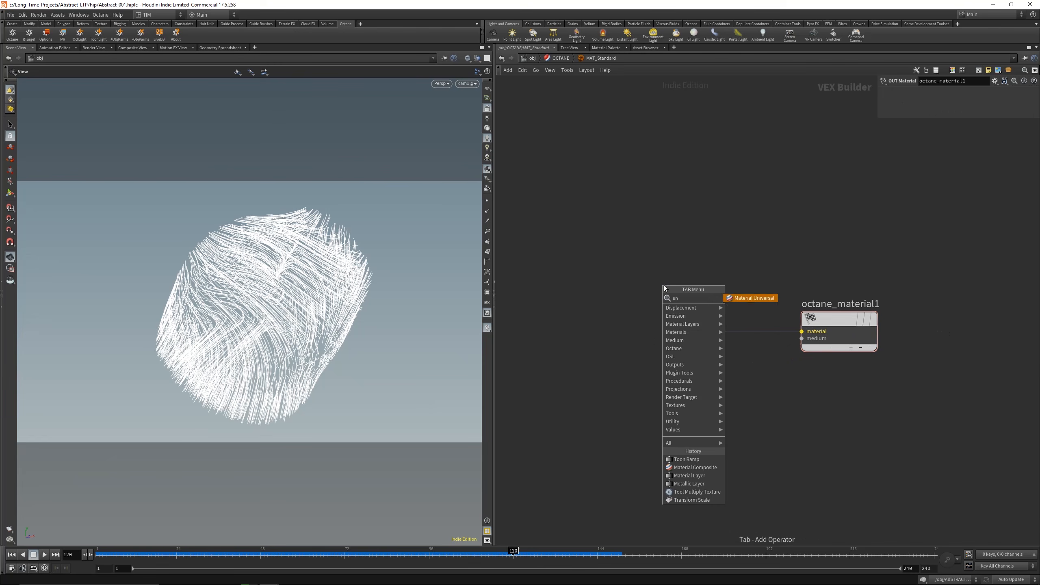
key(Escape)
scroll(637, 202, down, 2)
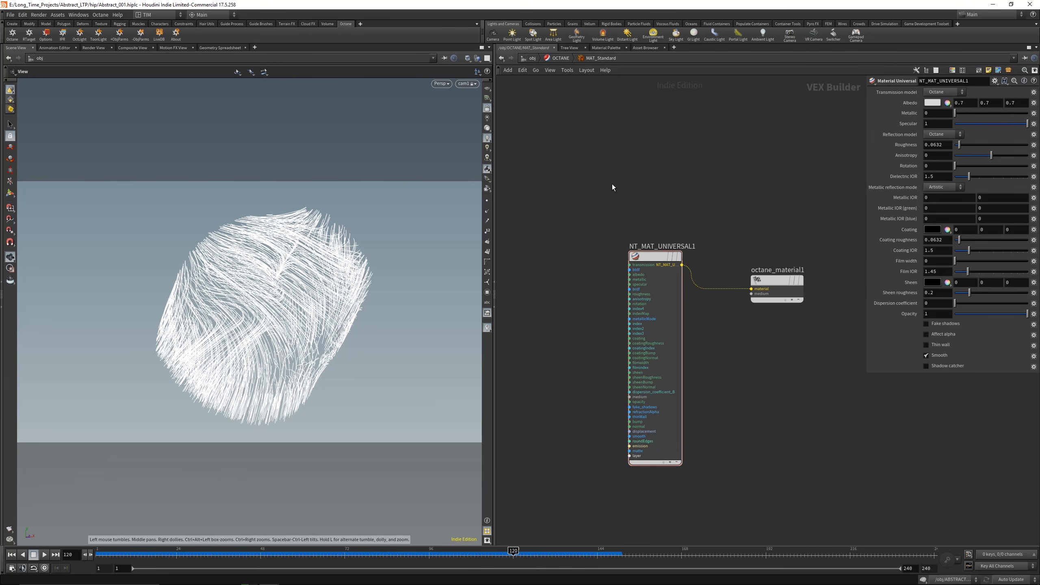
- Return to the object level and set the Curve root thickness of ABSTRACT_ITER_001 to 0.01
key(u)
key(u)
click(548, 248)
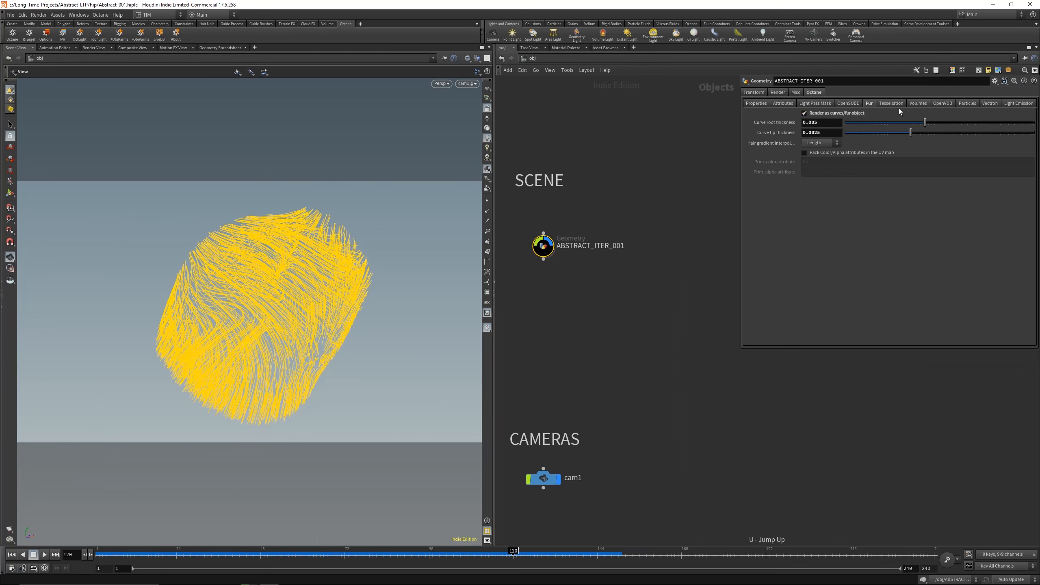
text(1)
key(Return)
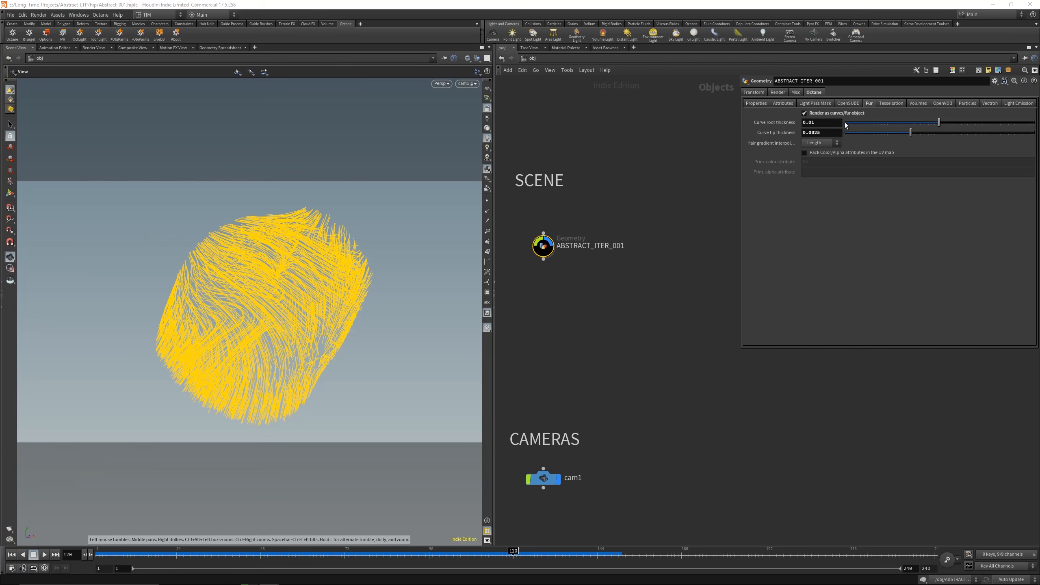
- Set the Curve root thickness of ABSTRACT_ITER_001 to 0.035 and the Curve tip thickness to 0.01, bringing the IPR render into view
text(5)
key(Return)
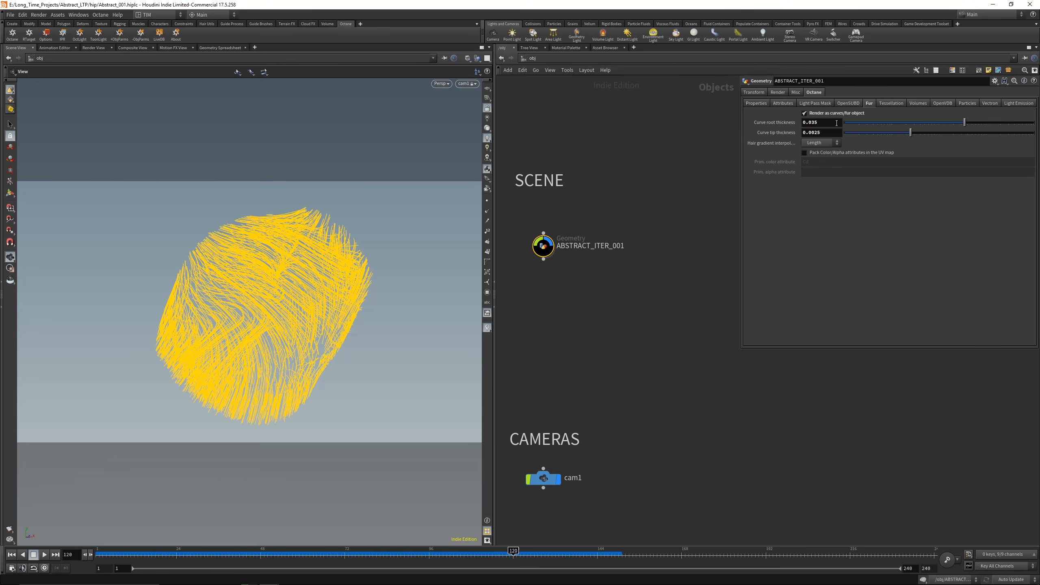
click(833, 130)
key(BackSpace)
text(1)
key(Return)
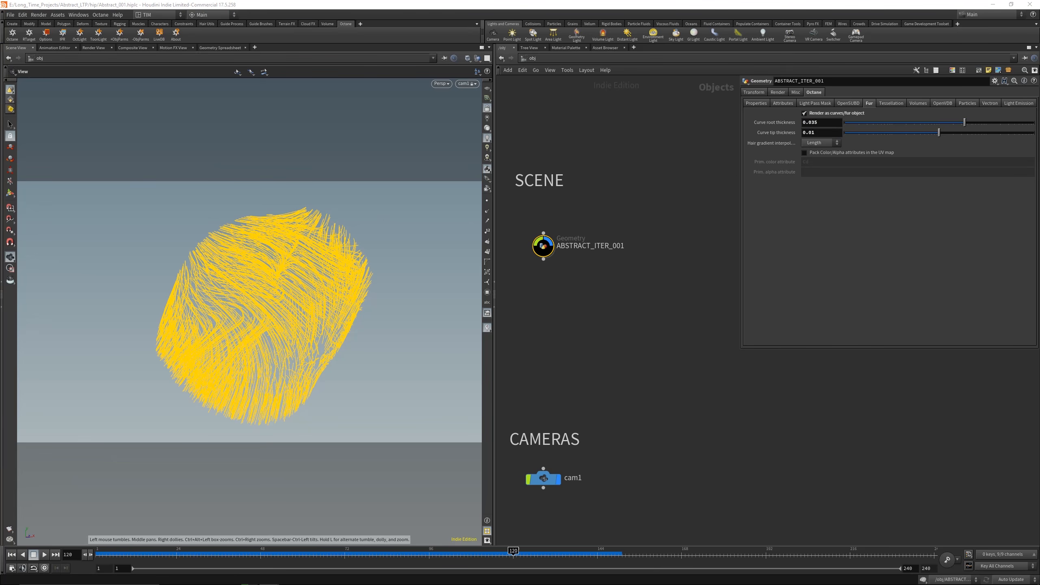
drag(1, 190, 236, 129)
- Set the Curve tip thickness to 0.001 and reload the IPR render
click(826, 136)
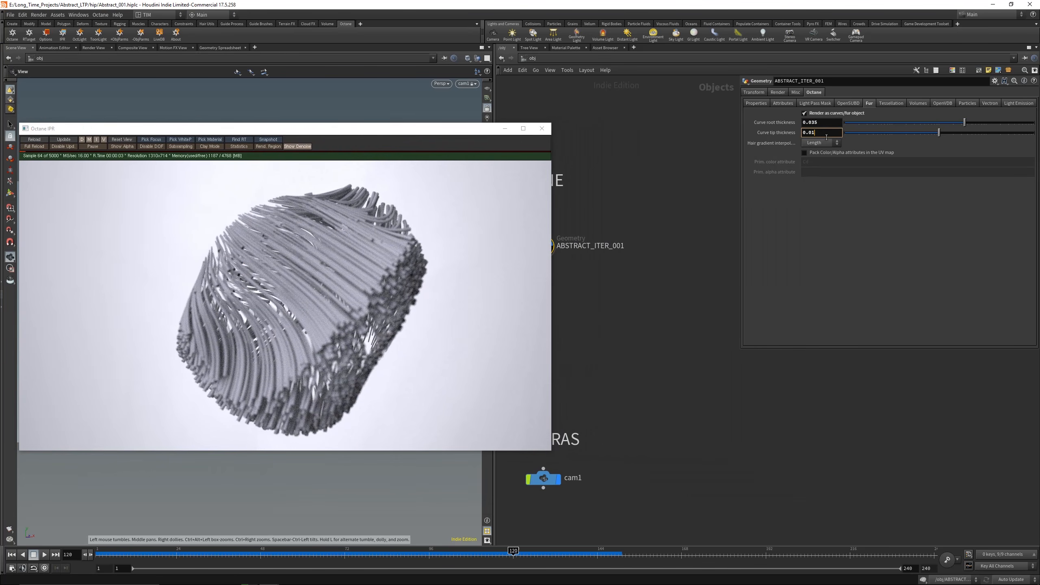
text(1)
key(Return)
click(42, 141)
drag(84, 129, 98, 123)
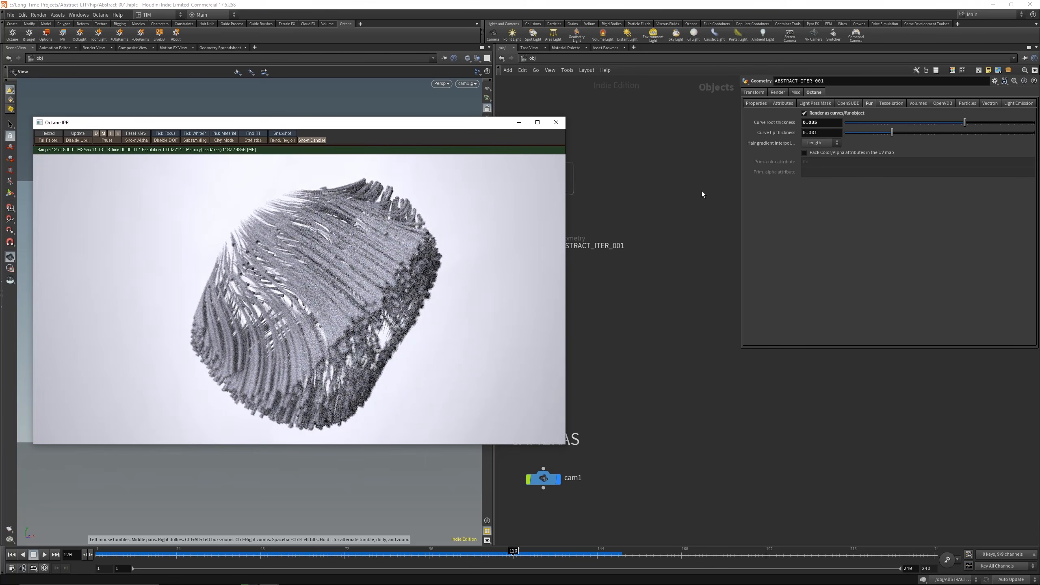
- Set the Curve tip thickness to 0.01 and the Curve root thickness to 0.03, reloading the IPR render
click(822, 134)
key(BackSpace)
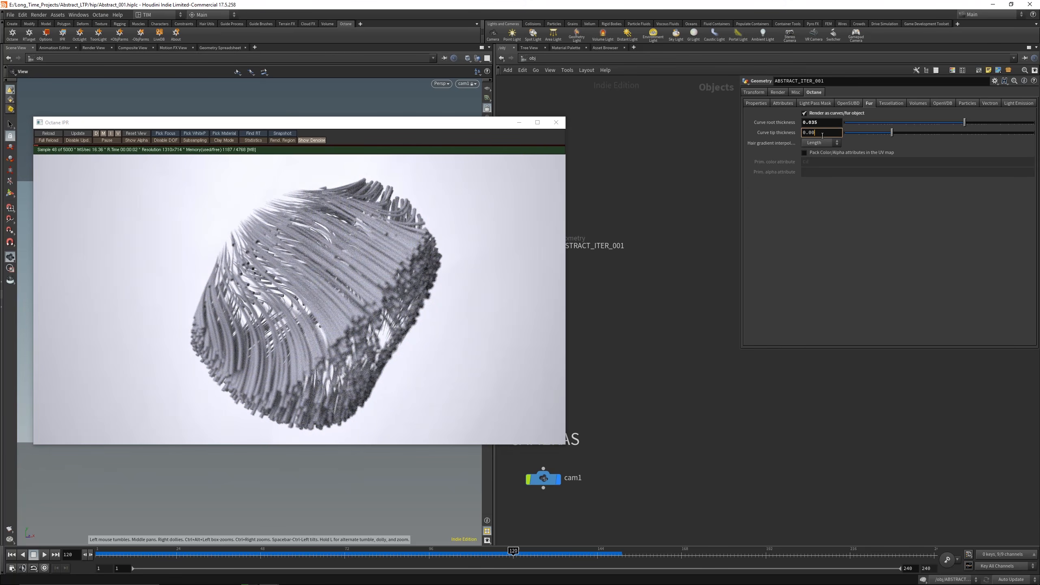
key(BackSpace)
text(1)
key(Return)
click(822, 124)
key(BackSpace)
key(Return)
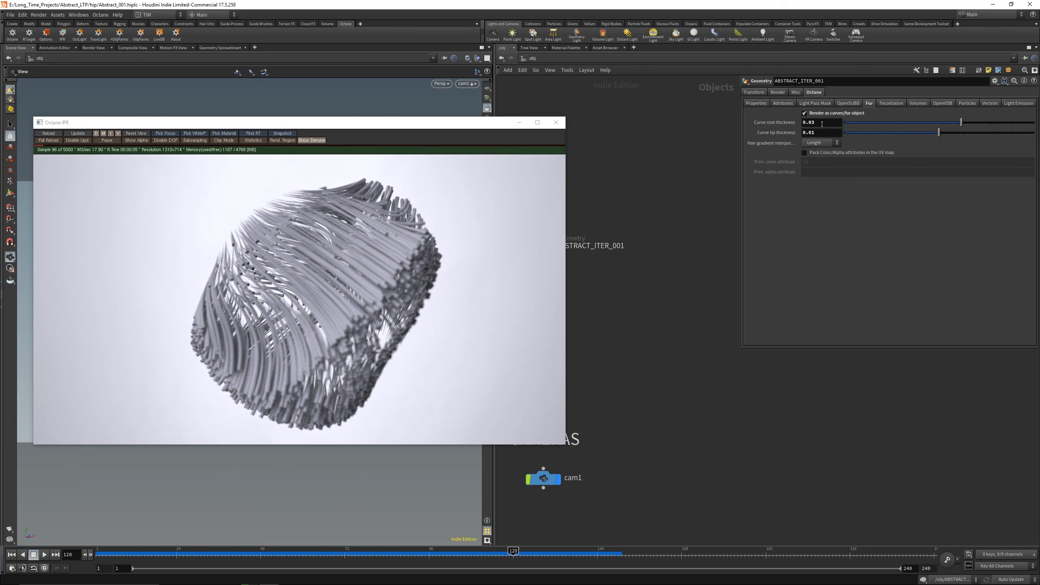
click(56, 133)
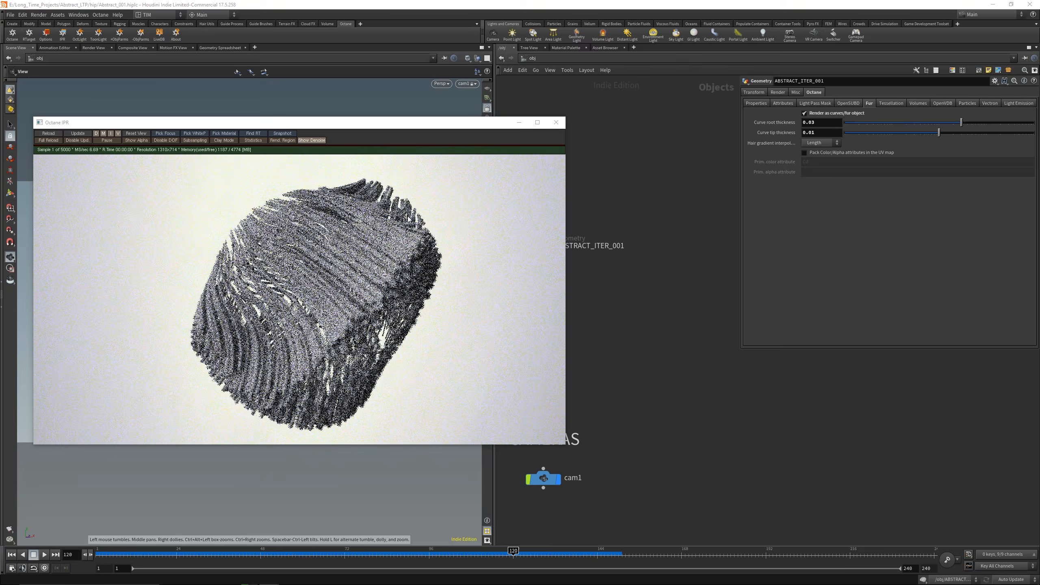
- Set the Curve root thickness to 0.02 and reload the IPR render
click(823, 123)
key(BackSpace)
text(2)
key(Return)
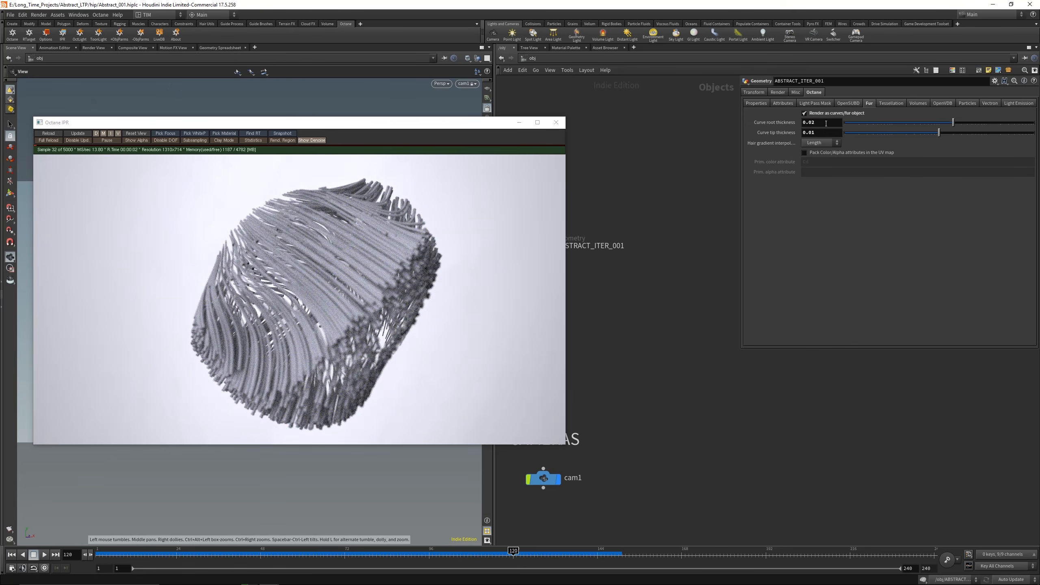
click(49, 136)
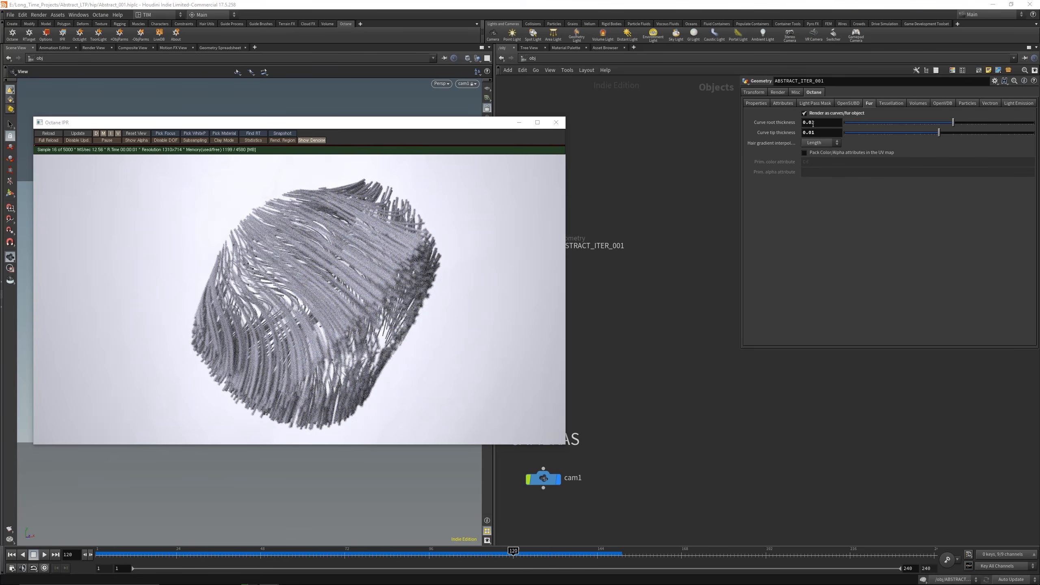
- Set the Curve root thickness to 0.015 and the Curve tip thickness to 0.0085
click(829, 126)
text(5)
key(Return)
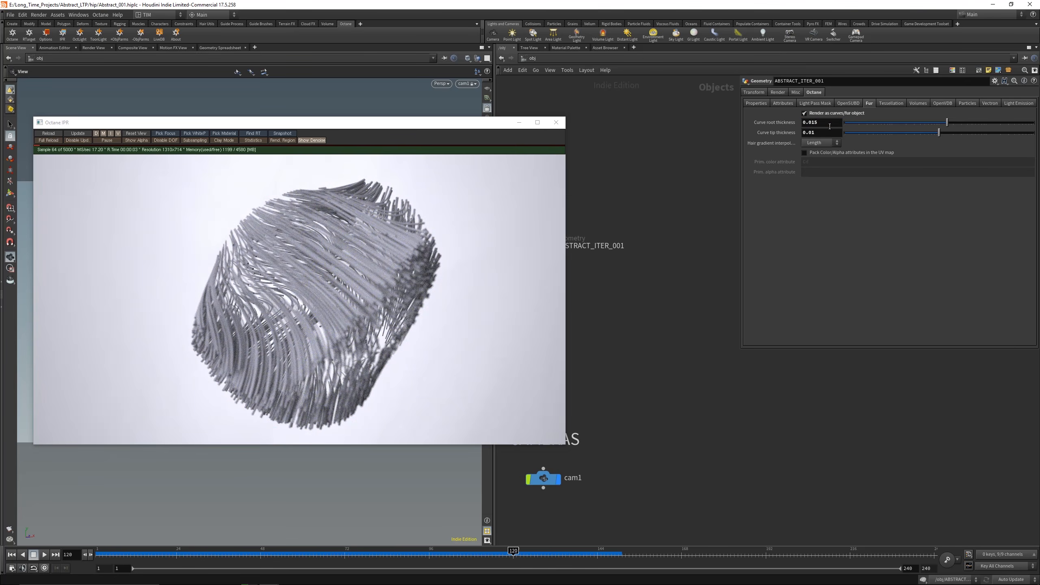
click(826, 137)
key(BackSpace)
text(085)
key(Return)
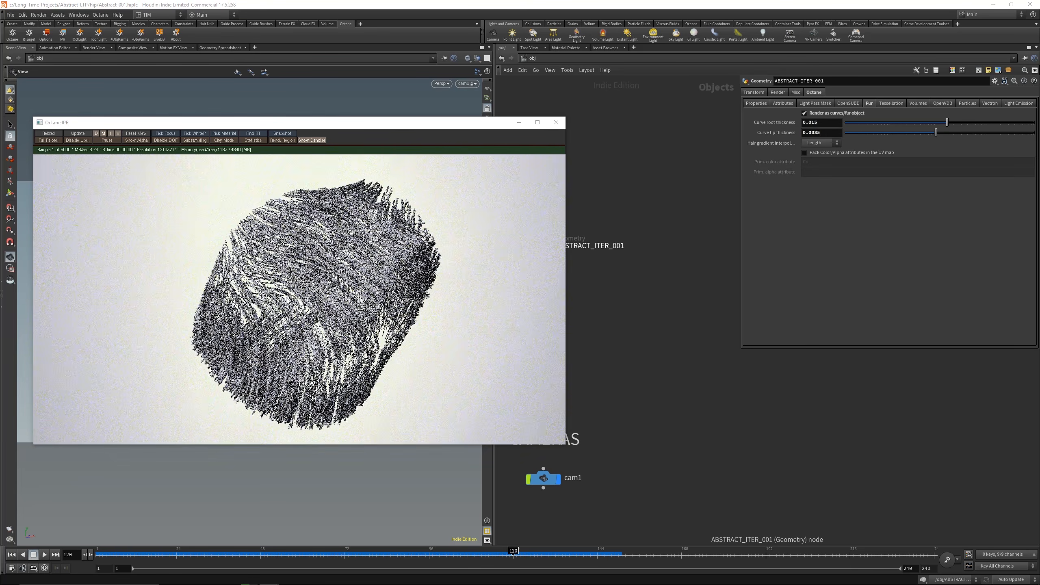
- Pick the render focus on the strands near the middle of the geometry and inspect the strand ends up close
click(159, 134)
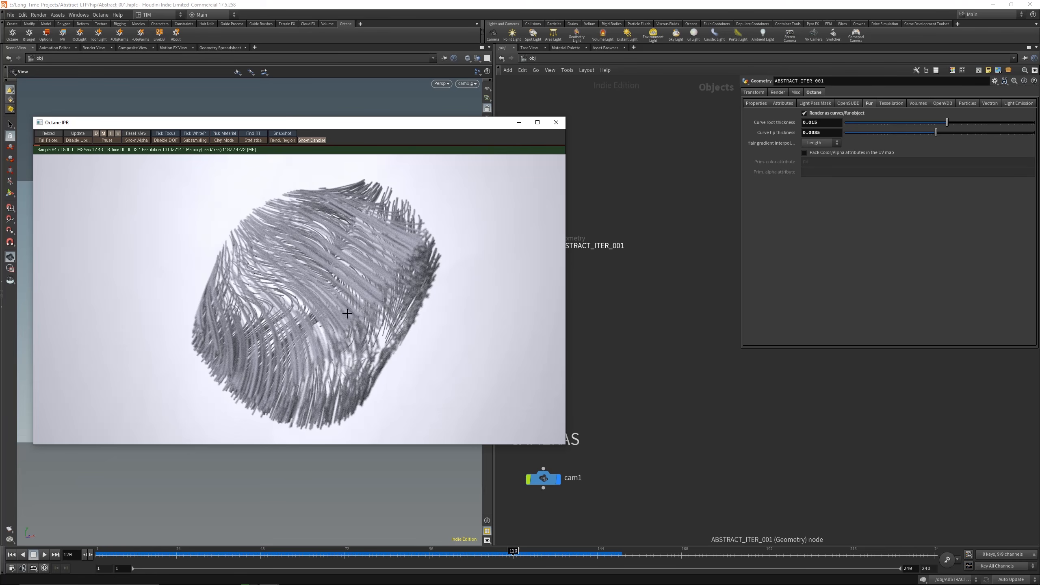
click(348, 313)
scroll(347, 313, up, 6)
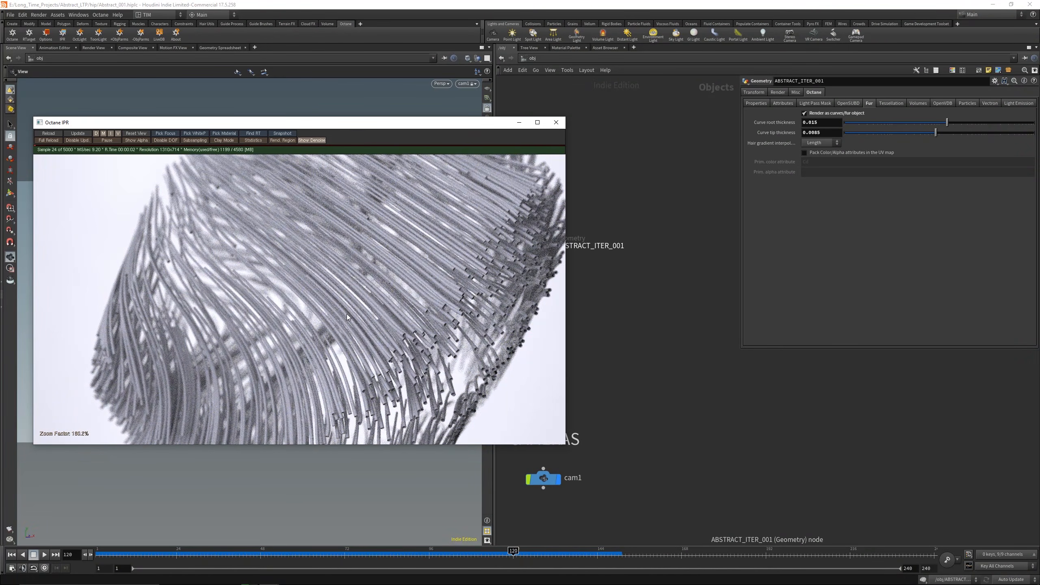
drag(416, 323, 314, 287)
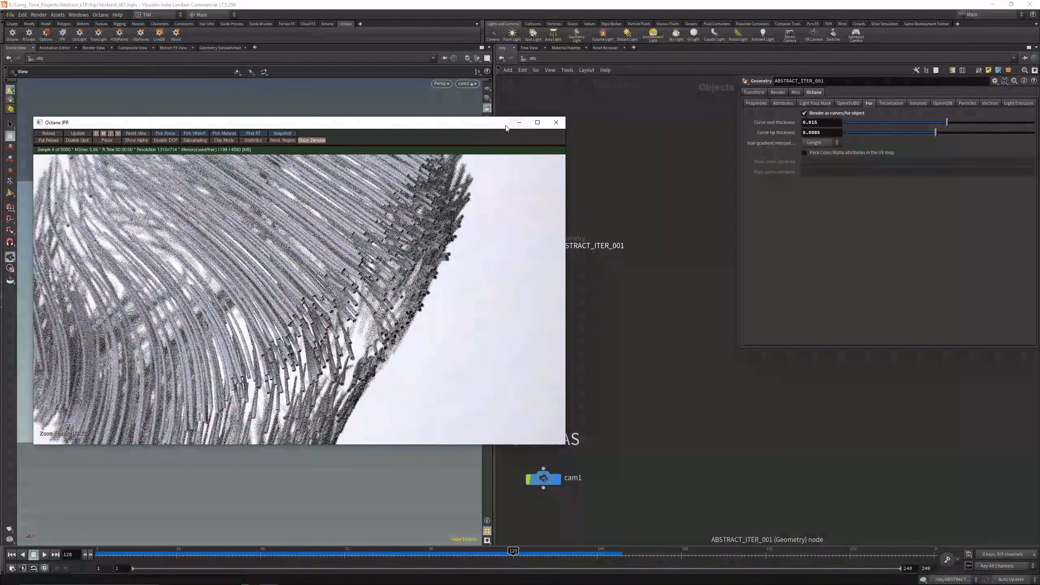
- Move the IPR window aside, bring cam1 closer so the trail geometry fills the frame, and return the render to view
drag(506, 127, 0, 123)
scroll(344, 310, up, 5)
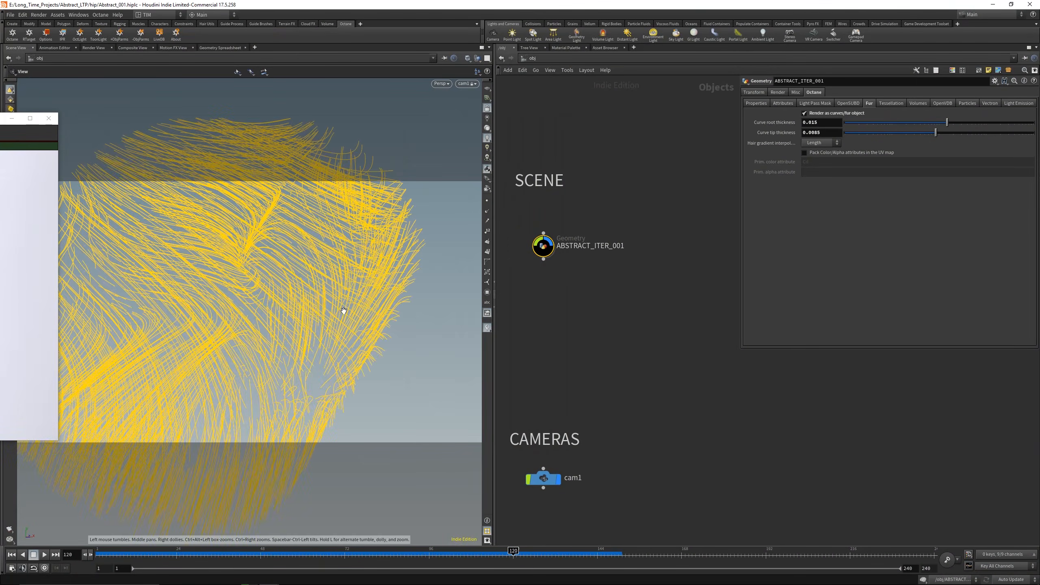
scroll(346, 299, up, 2)
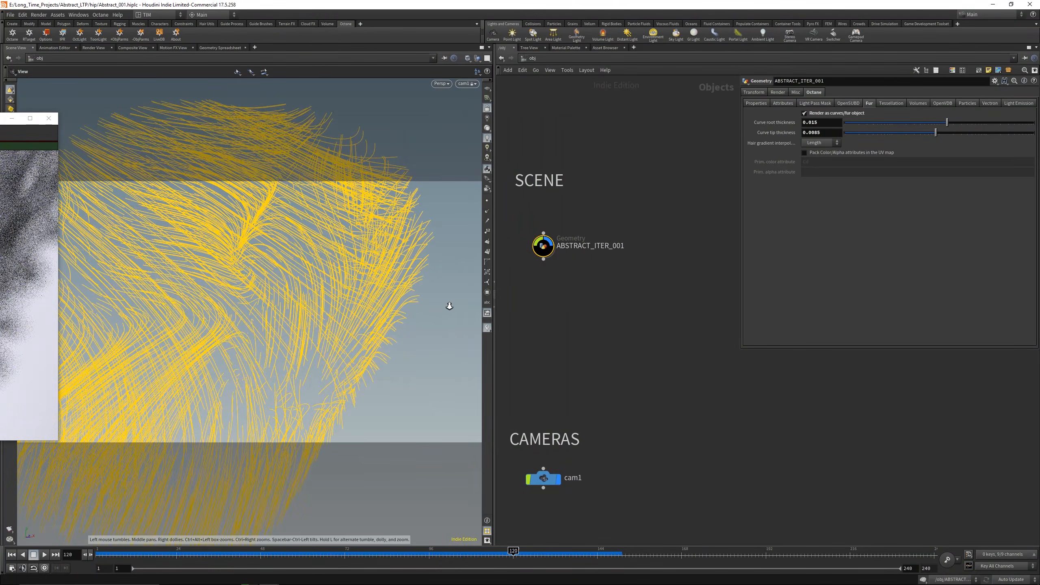
scroll(449, 306, down, 5)
drag(371, 330, 99, 256)
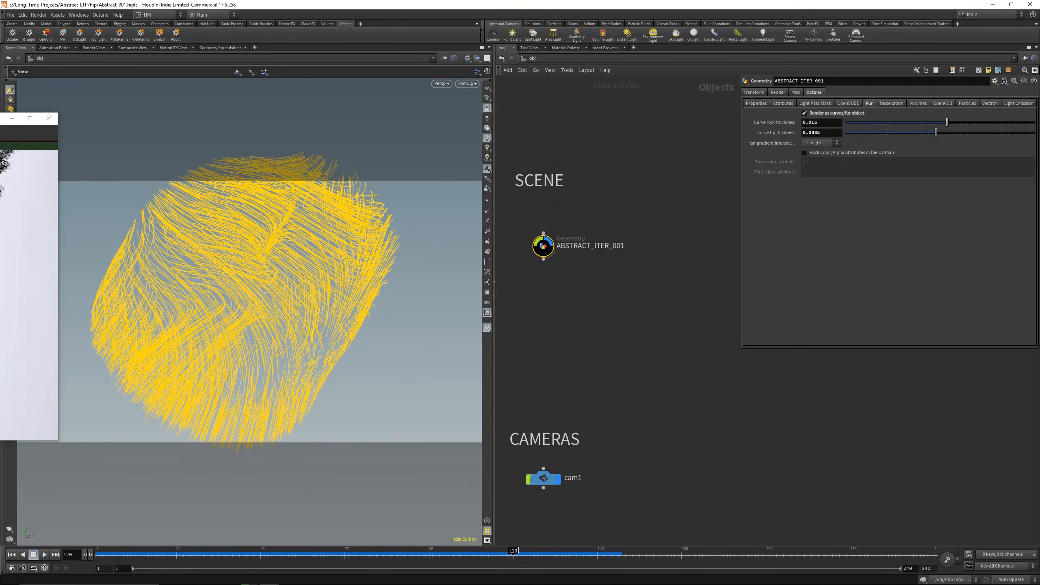
drag(3, 118, 0, 118)
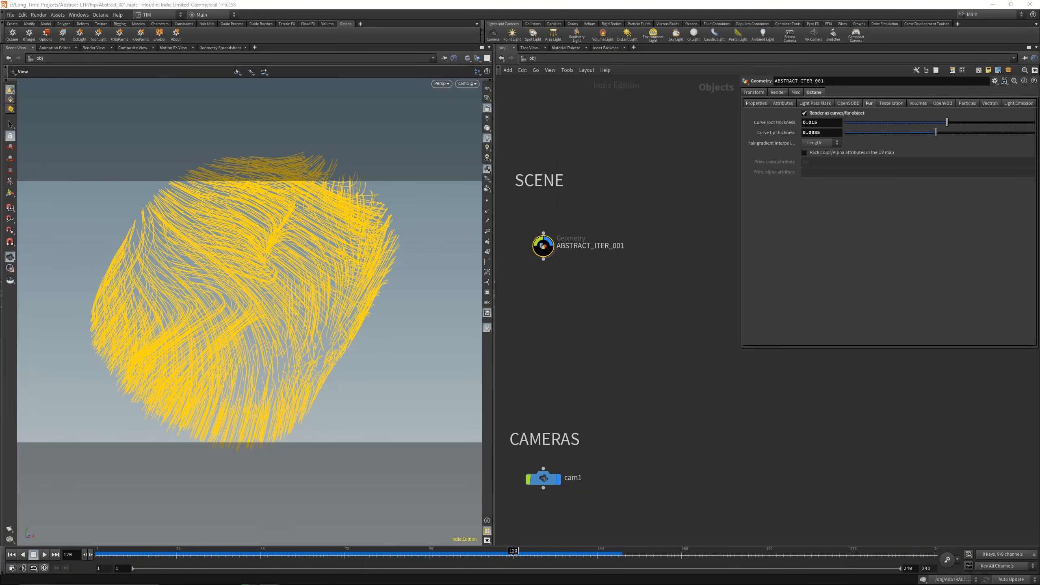
drag(0, 123, 340, 128)
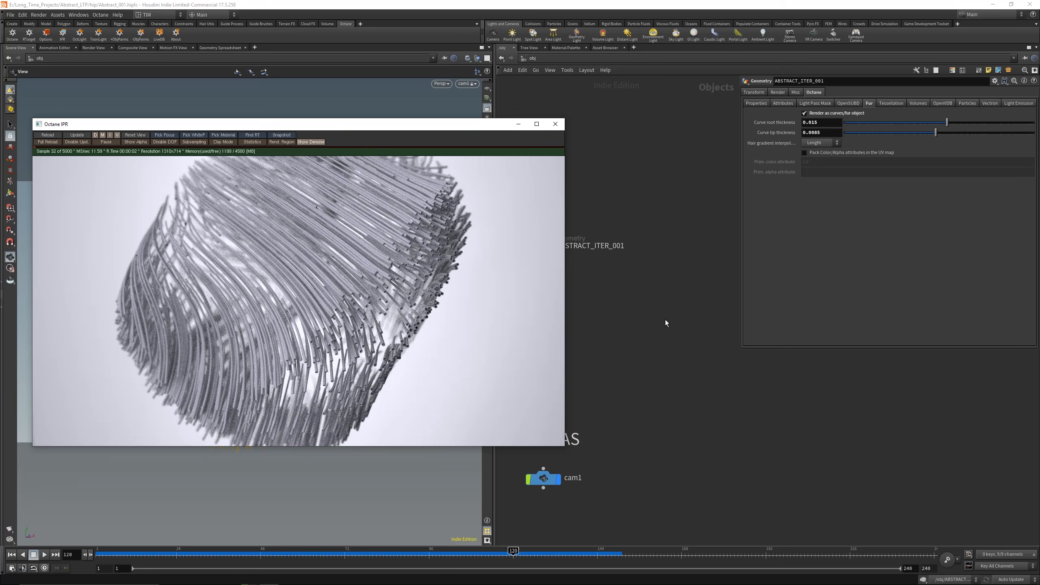
- In the MAT_Standard network, set NT_MAT_UNIVERSAL1's Metallic to 1 and move the node further away from octane_material1
scroll(668, 321, down, 2)
middle_drag(711, 329, 659, 350)
key(2)
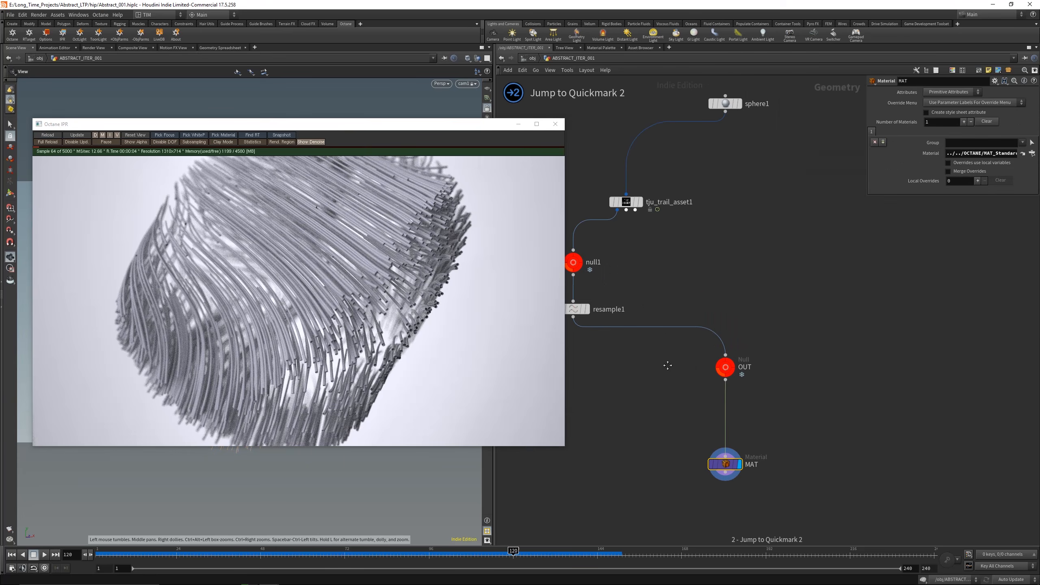
key(1)
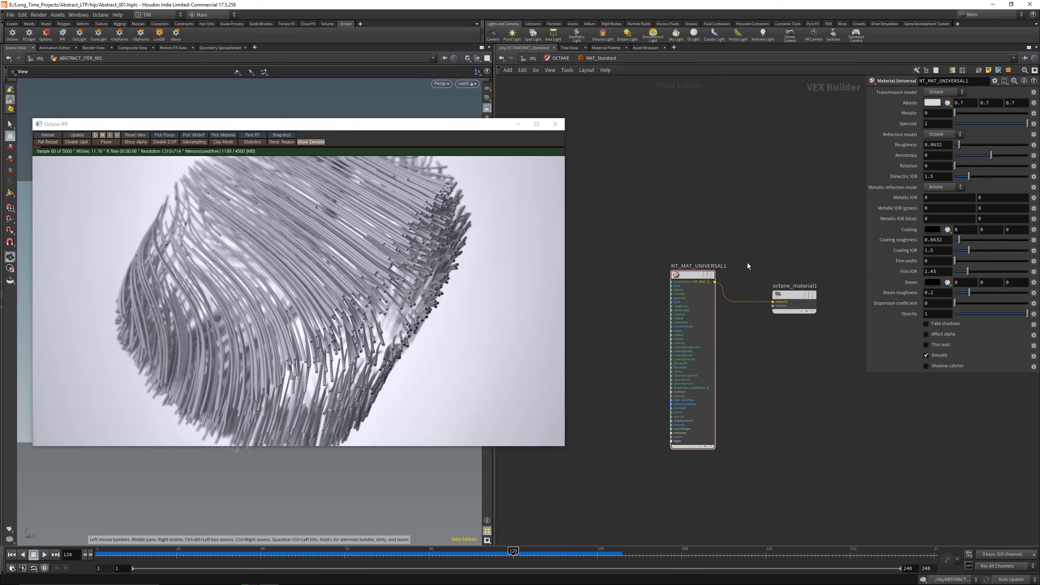
drag(955, 113, 1027, 113)
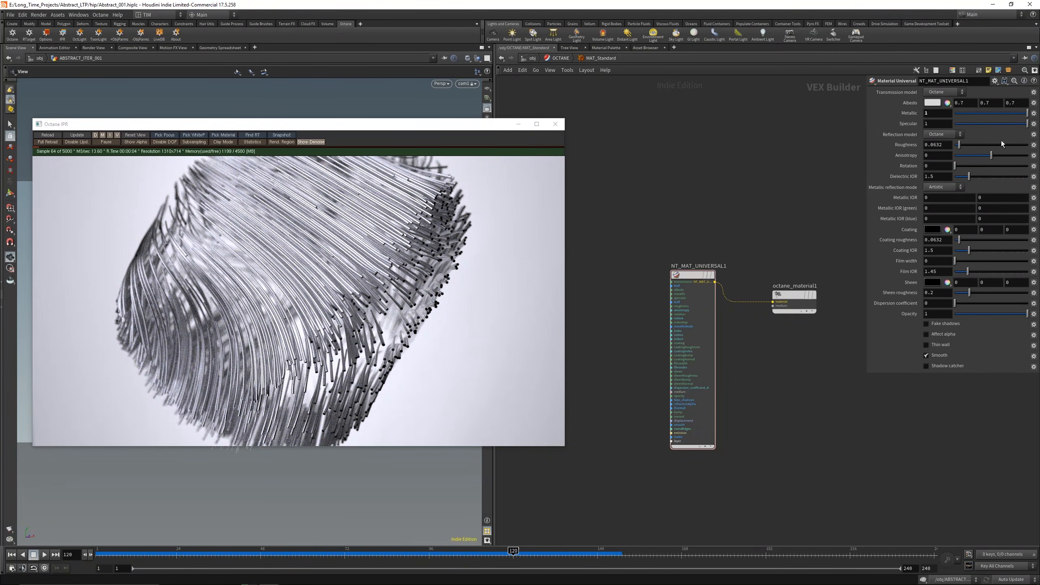
scroll(721, 271, up, 1)
middle_drag(797, 336, 798, 230)
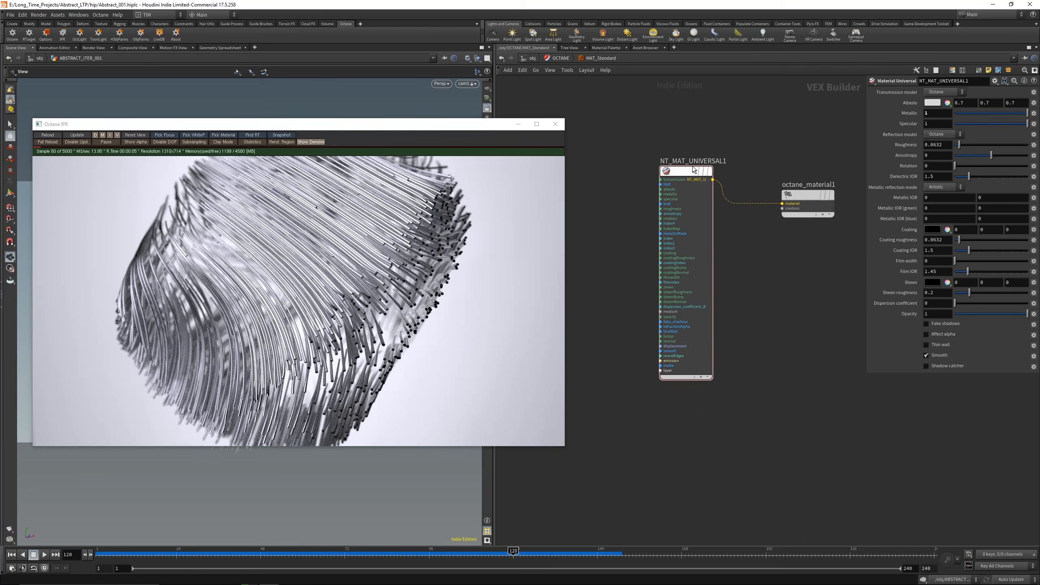
drag(680, 168, 631, 140)
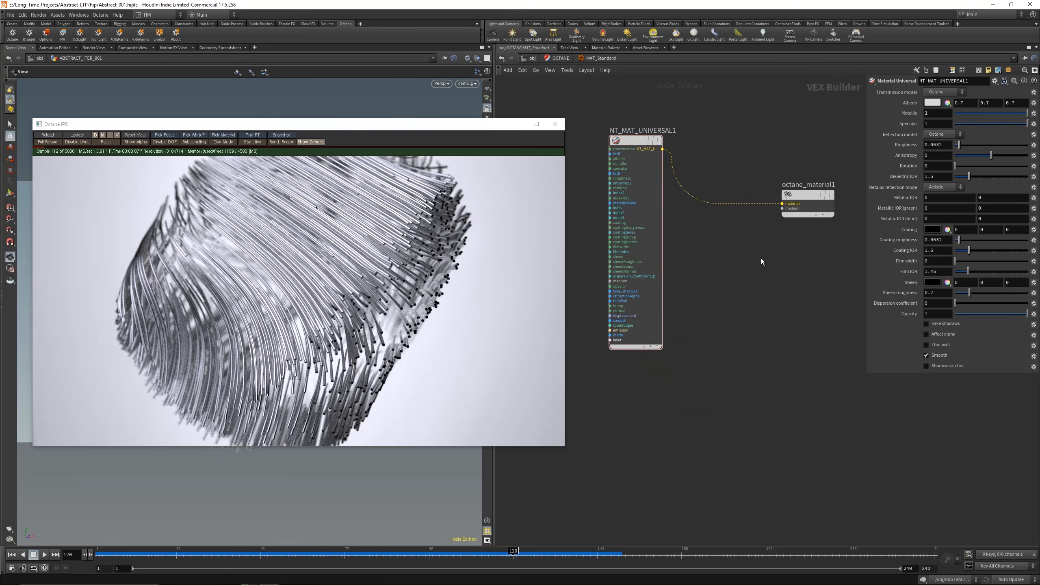
key(Tab)
text(m)
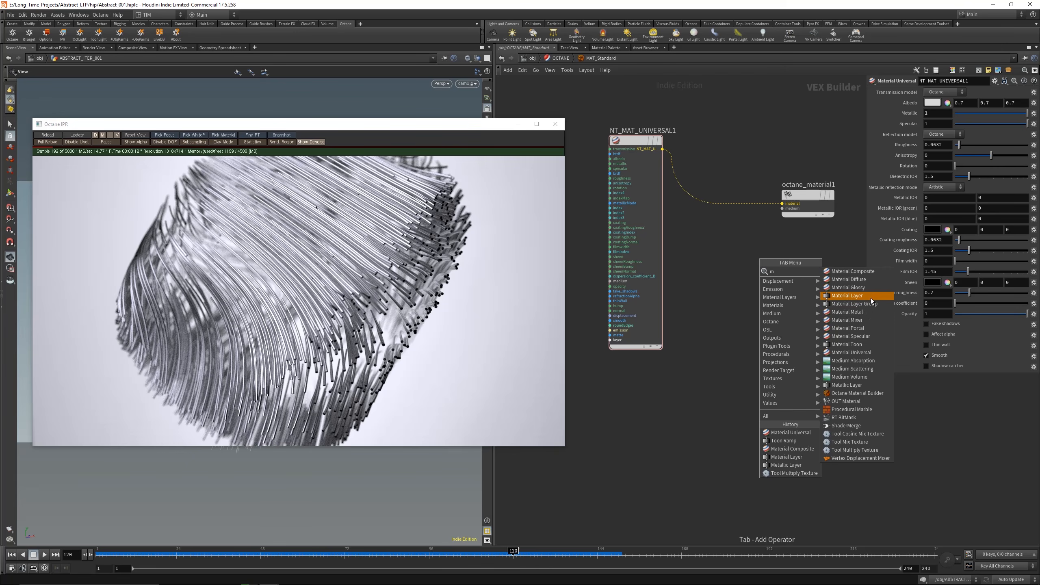
click(859, 385)
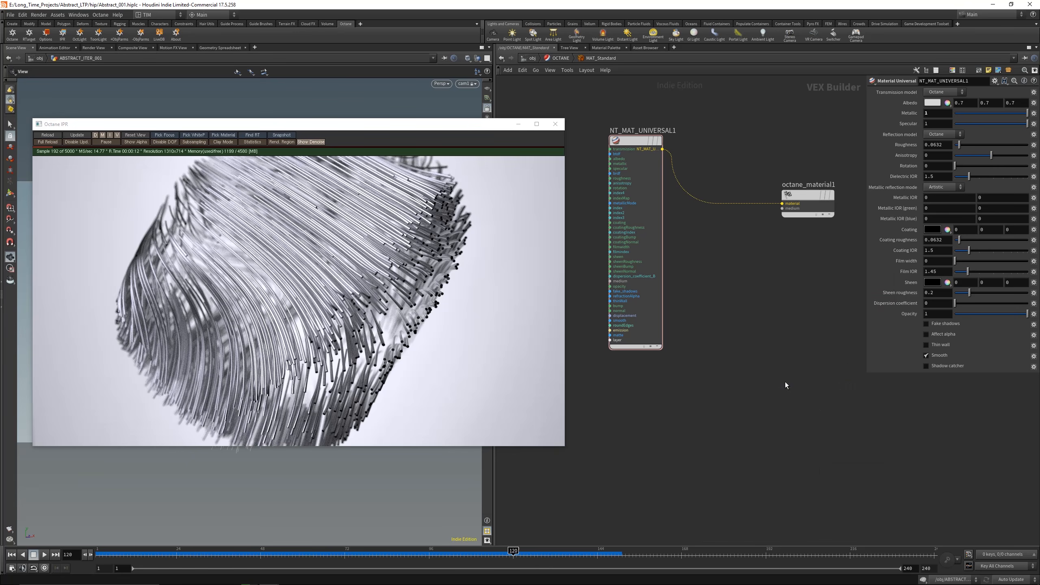
- Add a Specular Layer node below the universal material in the MAT_Standard network
key(Tab)
text(m)
click(872, 410)
click(726, 402)
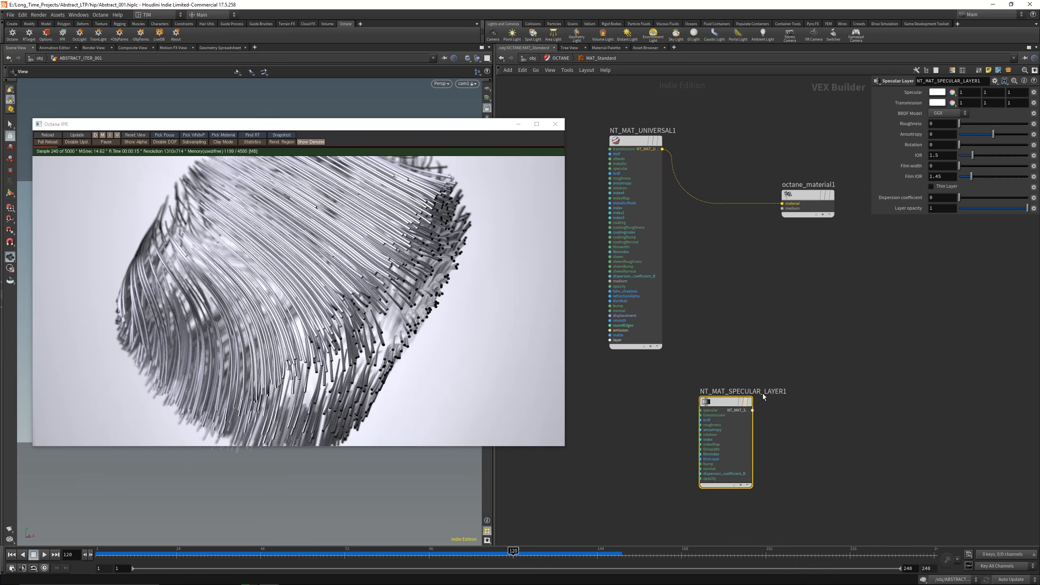
key(Tab)
text(,a)
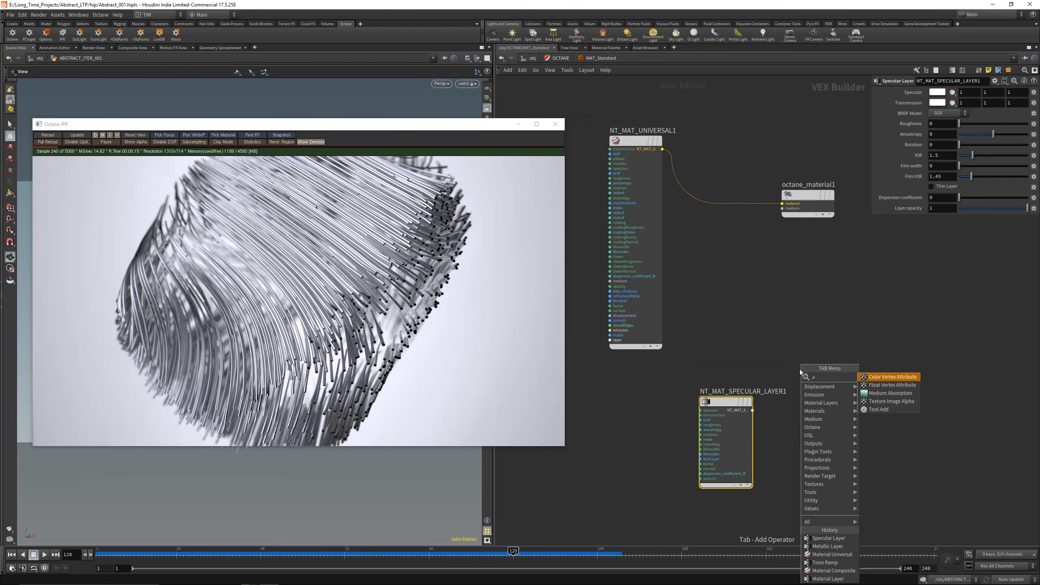
key(Escape)
- Add a Material Layer node and connect its output to octane_material1's material input
key(Tab)
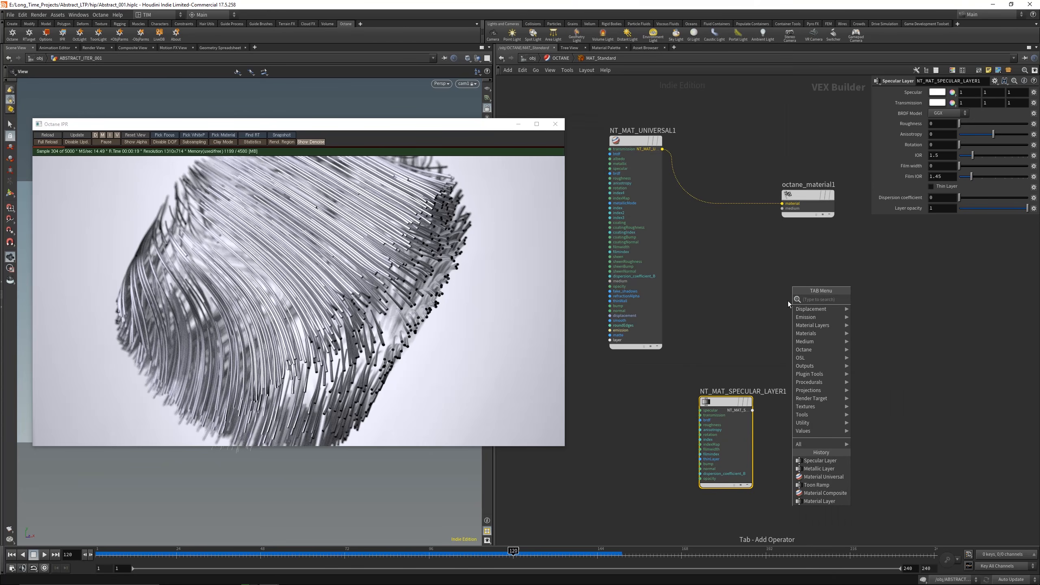
text(mat)
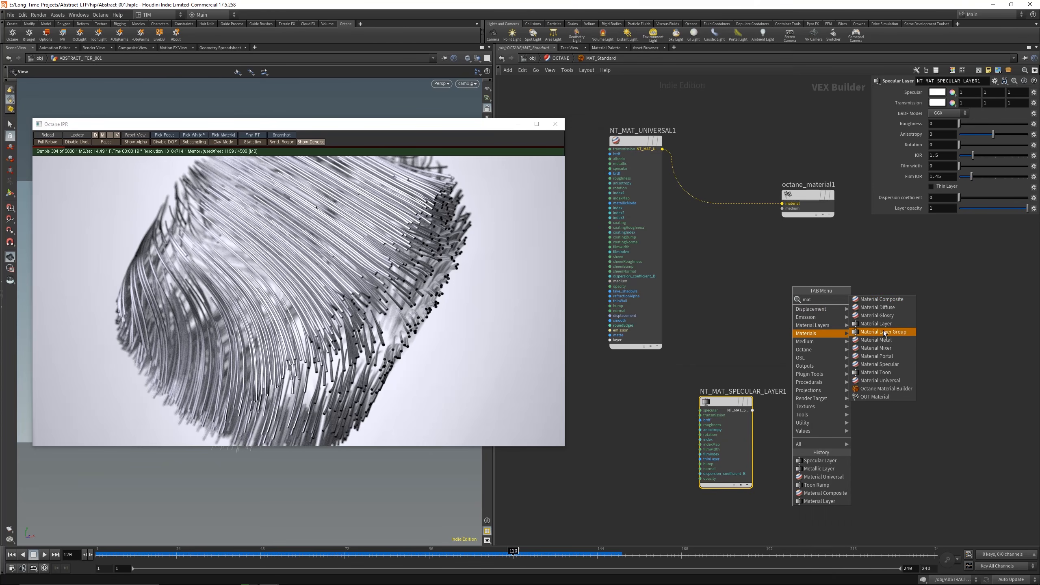
click(885, 332)
click(790, 310)
click(777, 305)
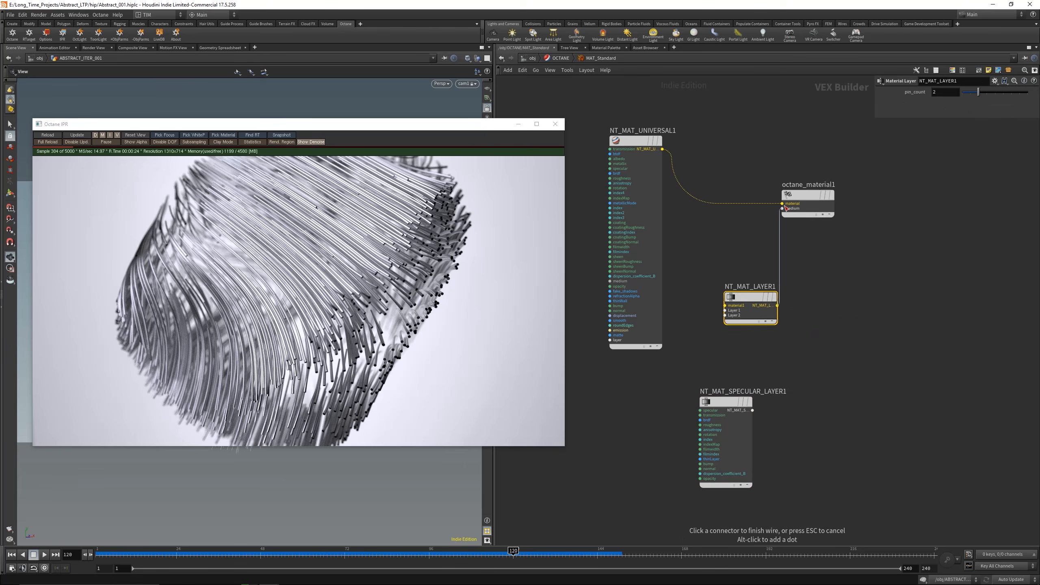
click(782, 203)
- Connect NT_MAT_UNIVERSAL1 to the Material Layer node's material input and the Specular Layer to its Layer 1 input
click(725, 305)
click(662, 149)
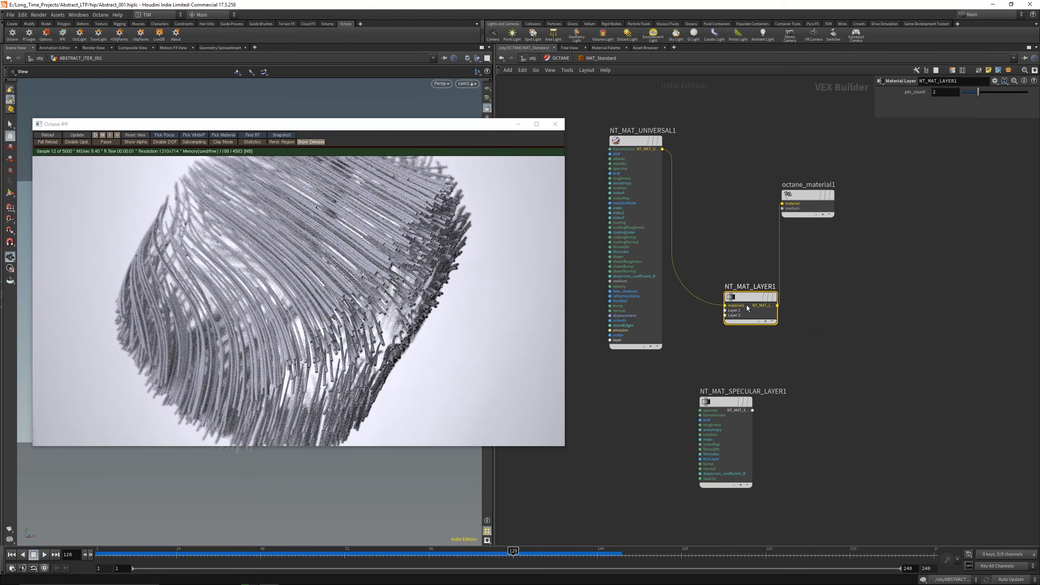
click(725, 310)
click(753, 410)
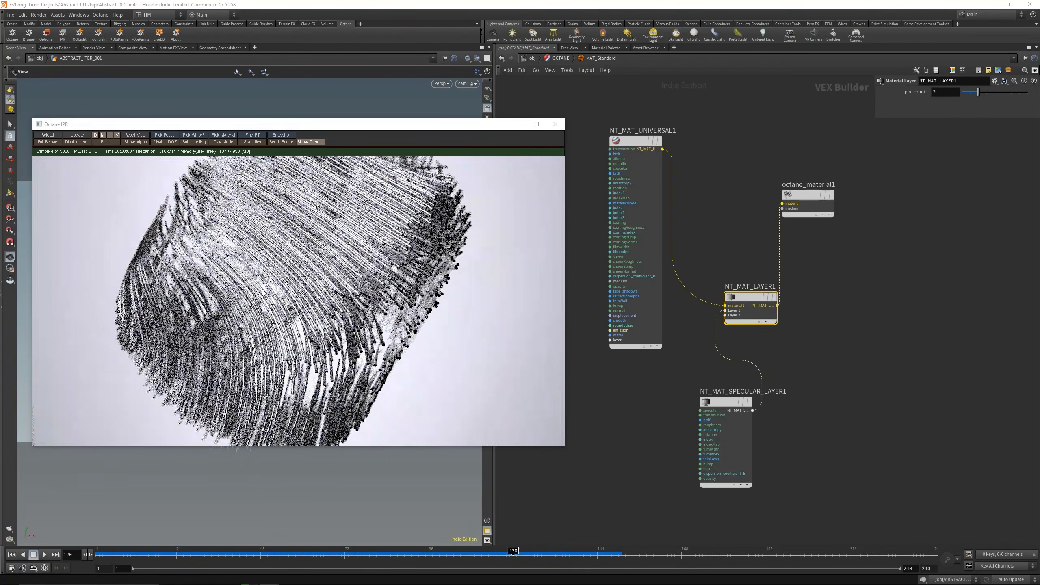
- Set the green value of NT_MAT_SPECULAR_LAYER1's Transmission color to 0
drag(627, 381, 758, 489)
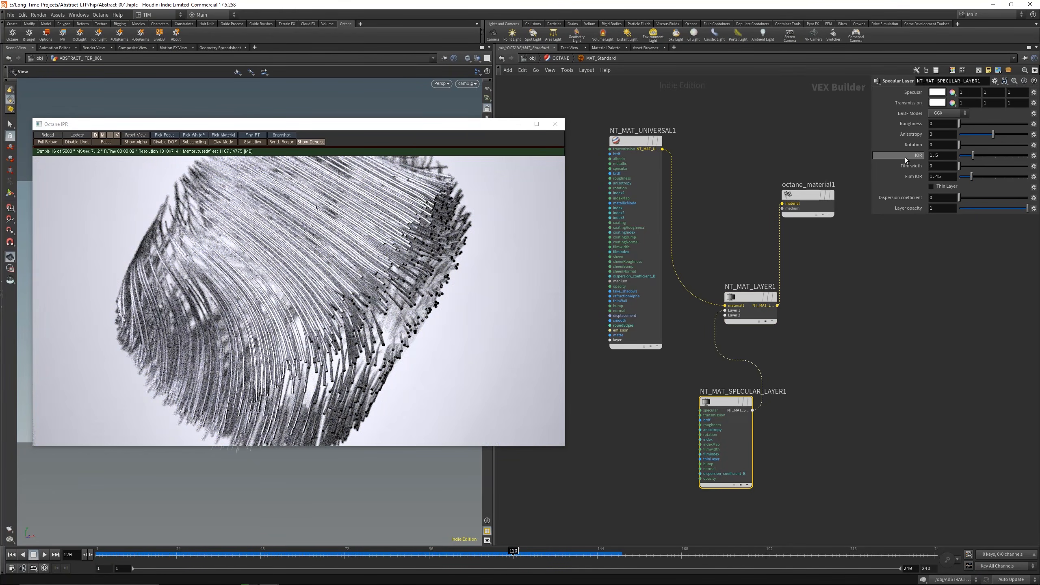
click(987, 104)
text(0)
key(Return)
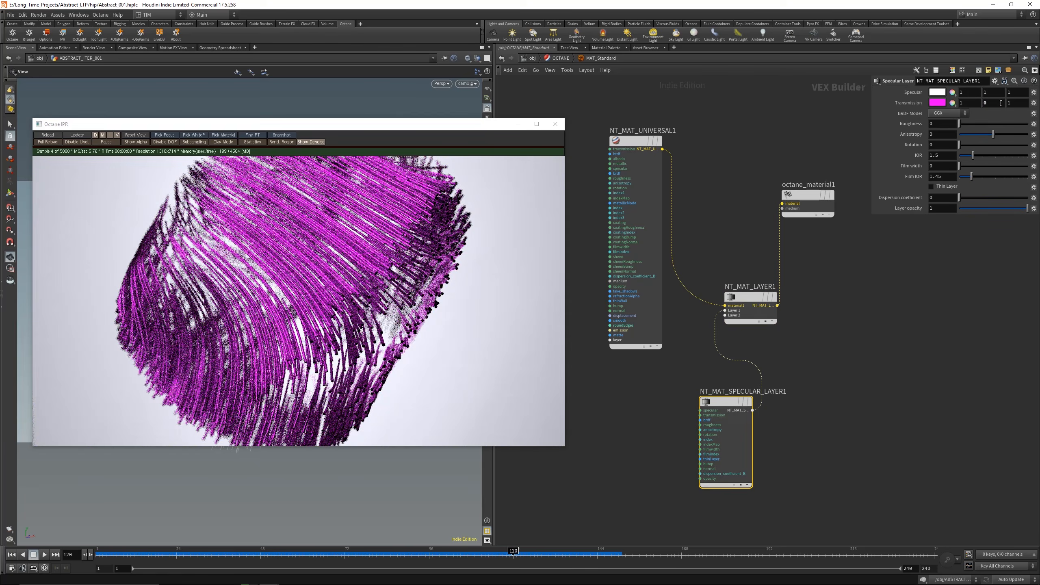
- Set the blue value of the specular layer's Transmission color to 0 and place the node directly below NT_MAT_UNIVERSAL1
click(1025, 98)
text(0)
key(Return)
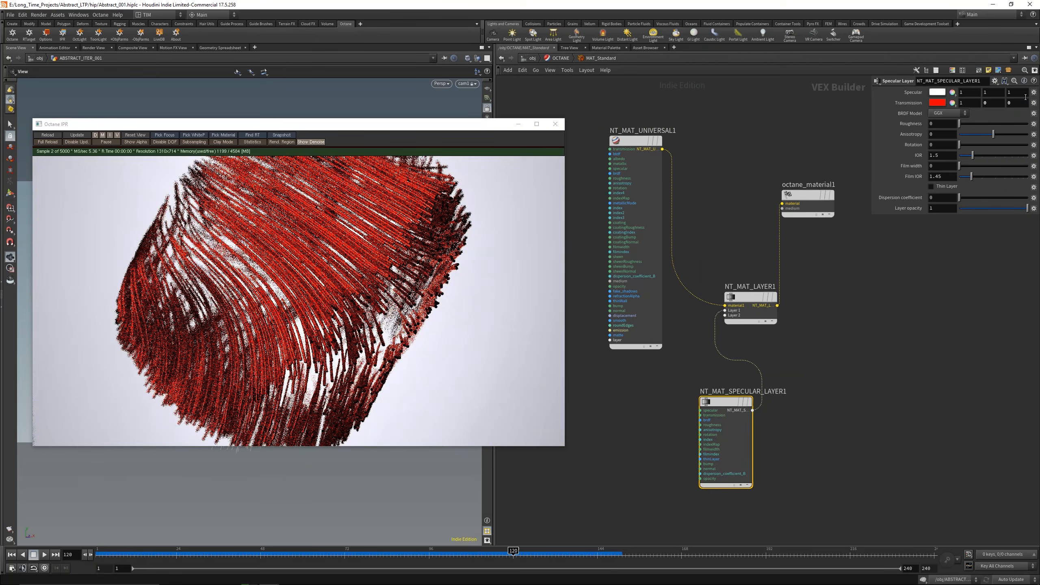
drag(724, 404, 633, 381)
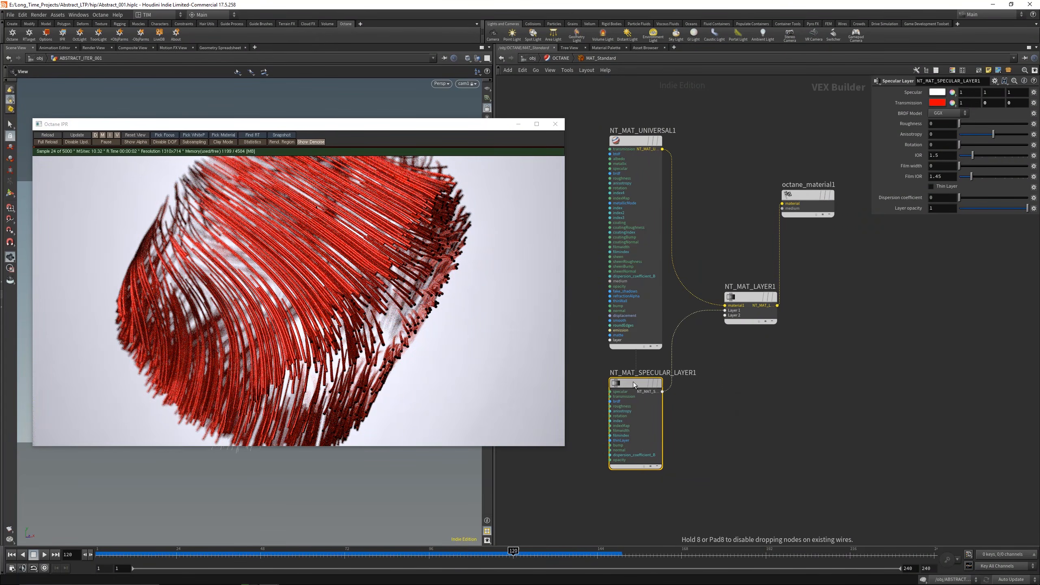
middle_drag(581, 329, 645, 372)
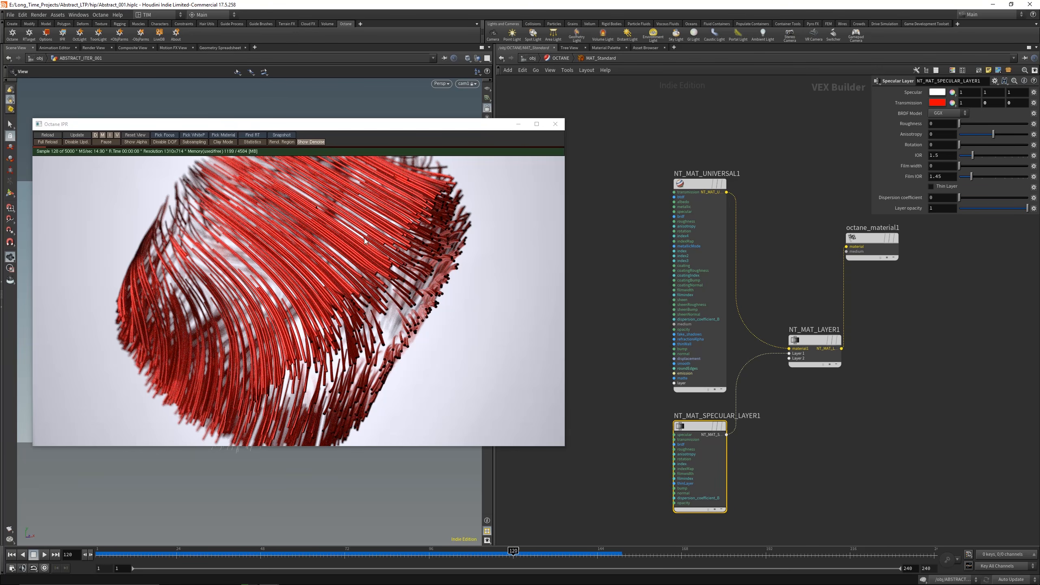
scroll(864, 198, up, 2)
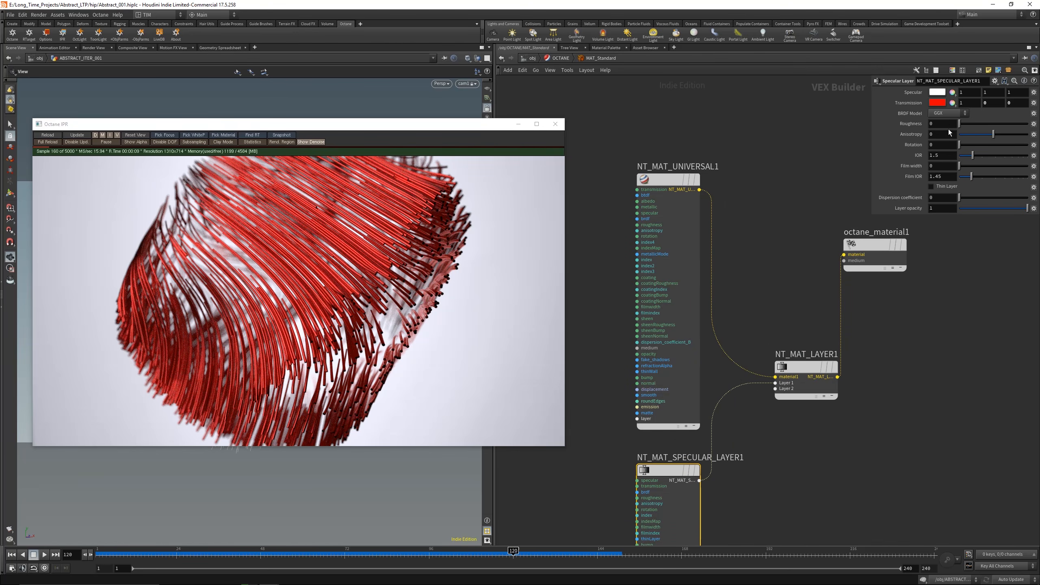
scroll(737, 224, down, 1)
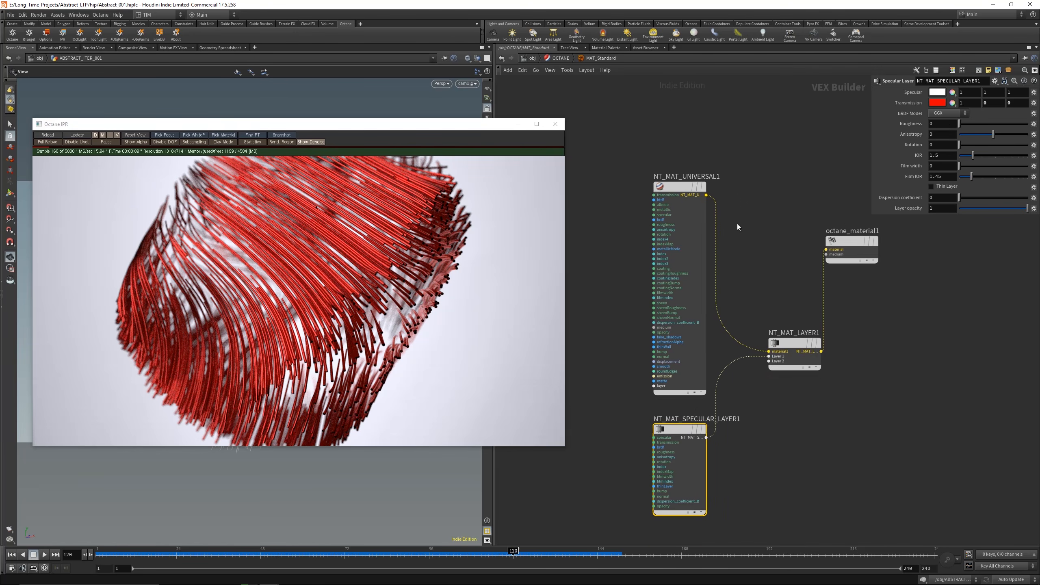
- Compare the specular layer with Thin Layer enabled and disabled, using a temporary render region over a close-up of the curve tips
click(946, 187)
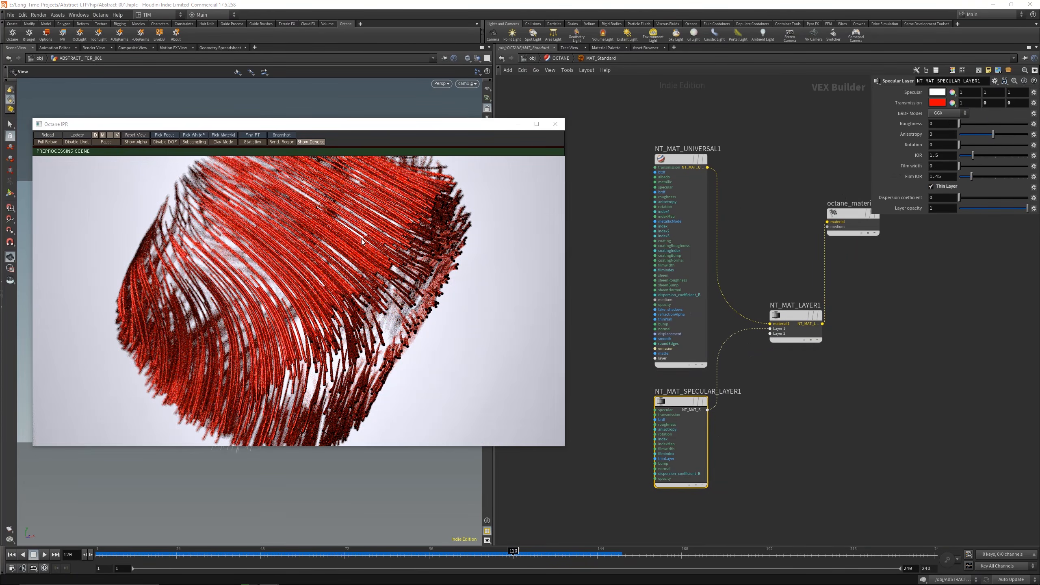
scroll(298, 269, up, 4)
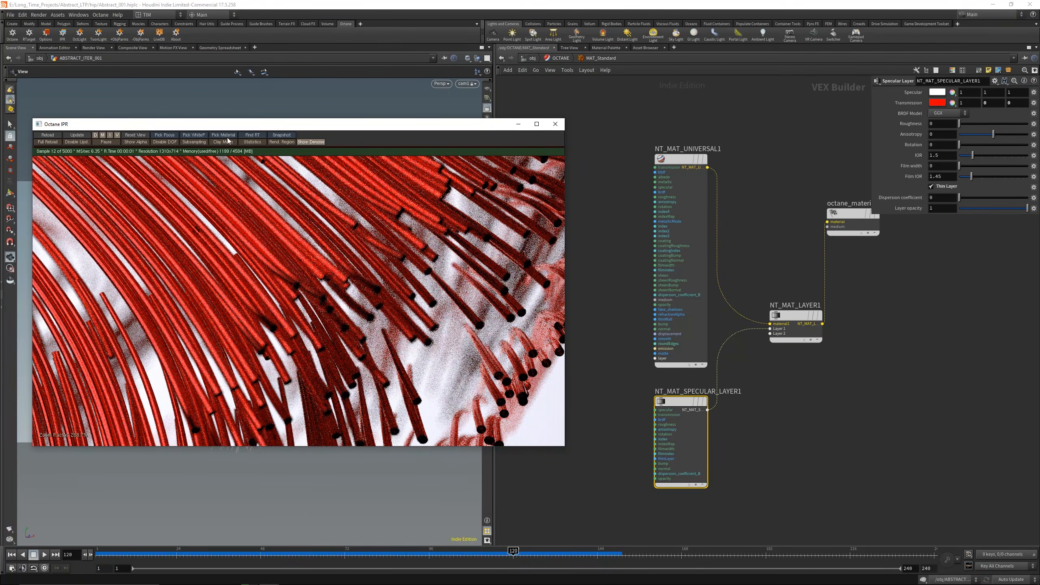
click(277, 141)
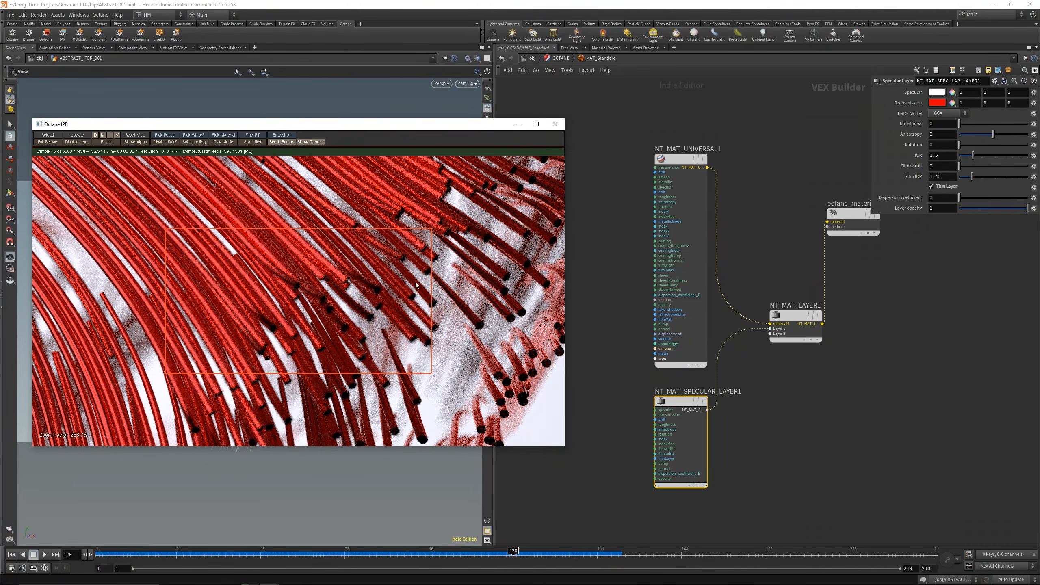
click(942, 188)
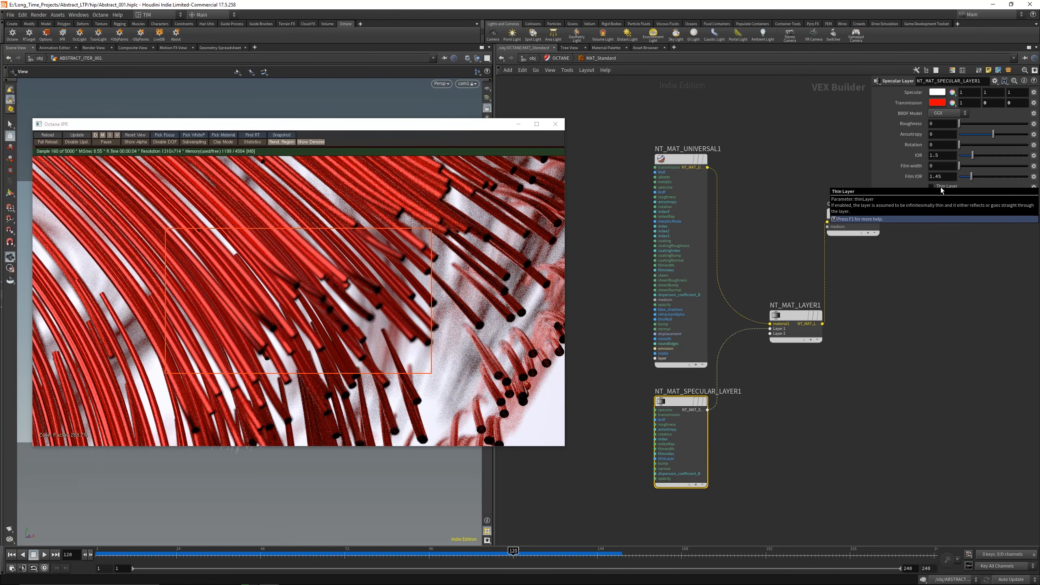
click(941, 188)
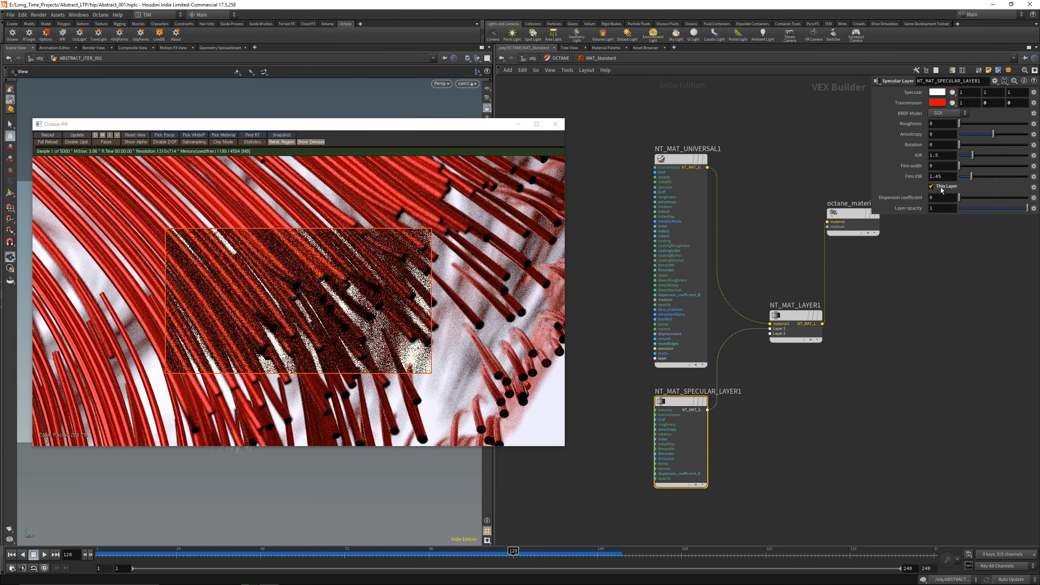
click(941, 188)
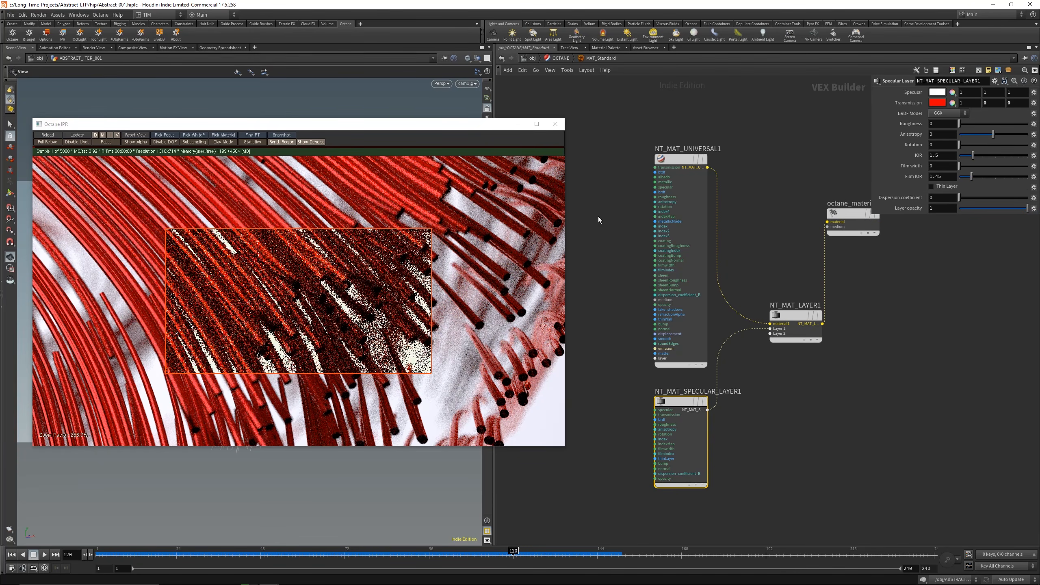
click(274, 143)
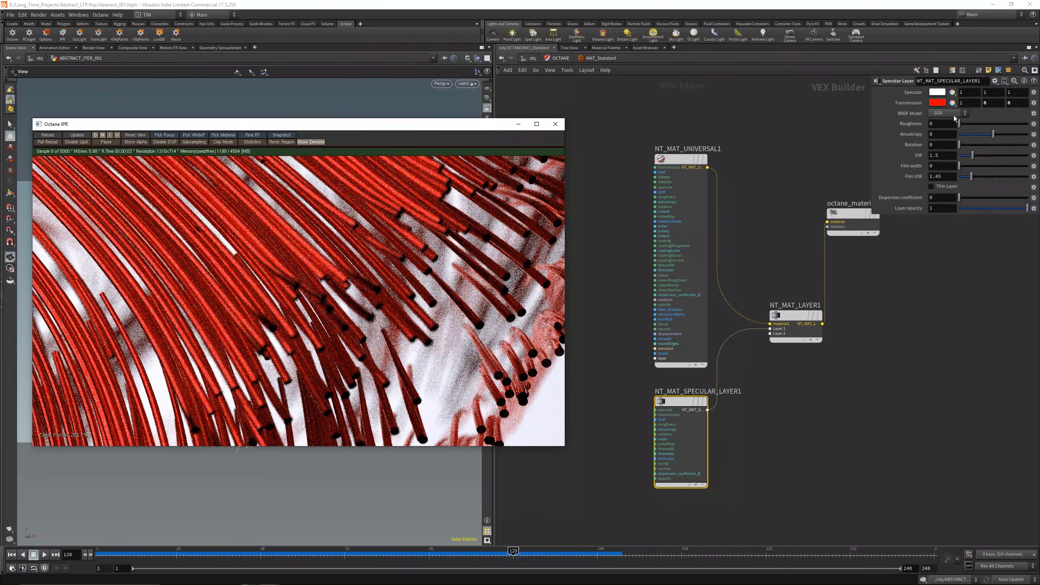
- Try a roughness of about 0.589 on the specular layer and reset it to 0
drag(959, 123, 999, 124)
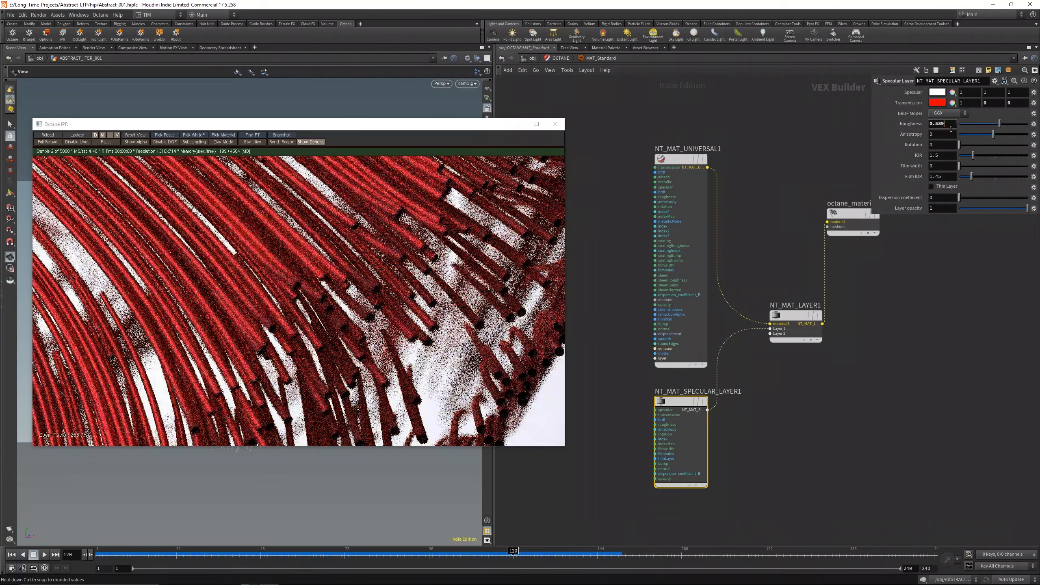
double_click(939, 124)
text(0)
key(Return)
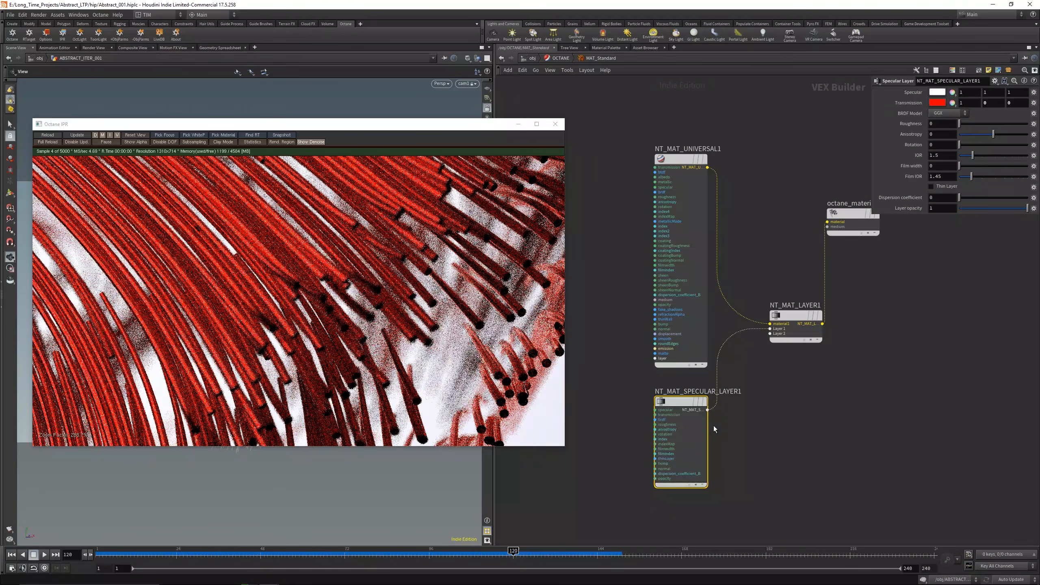
- Replace the existing specular layer with a fresh Specular Layer node below the universal material
key(Delete)
key(Tab)
text(s)
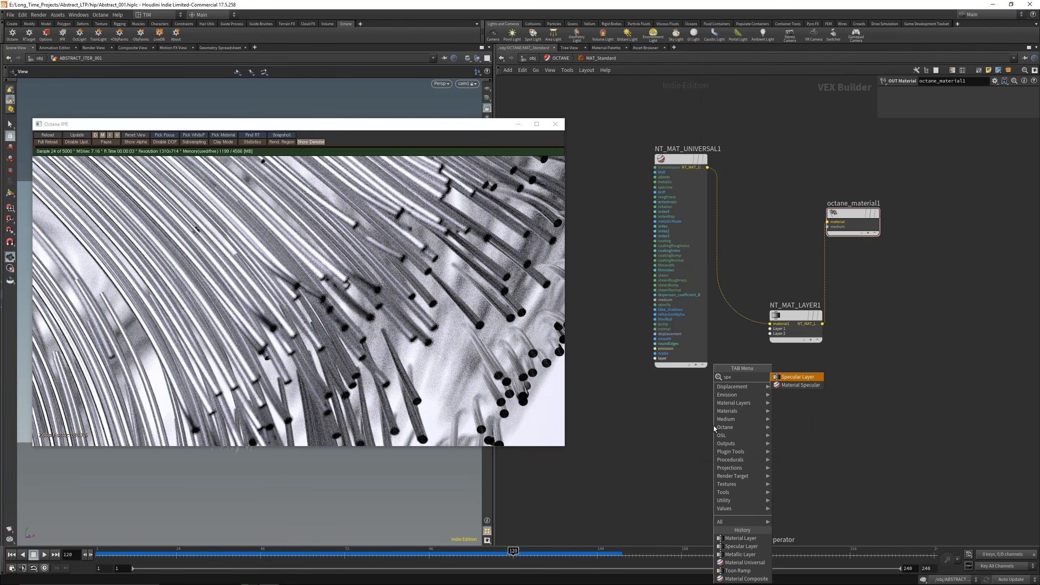
key(Return)
click(713, 428)
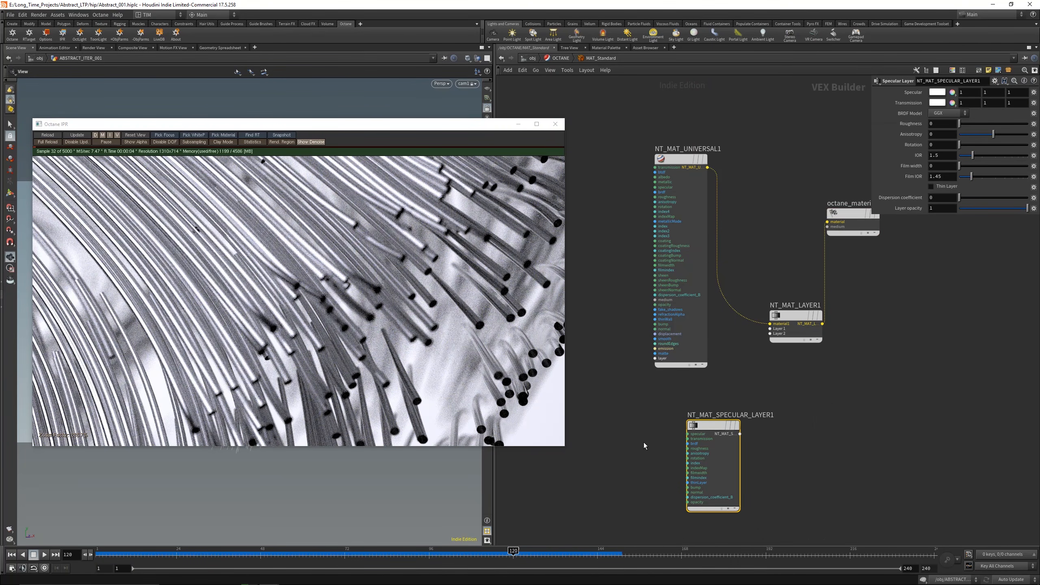
scroll(668, 426, down, 2)
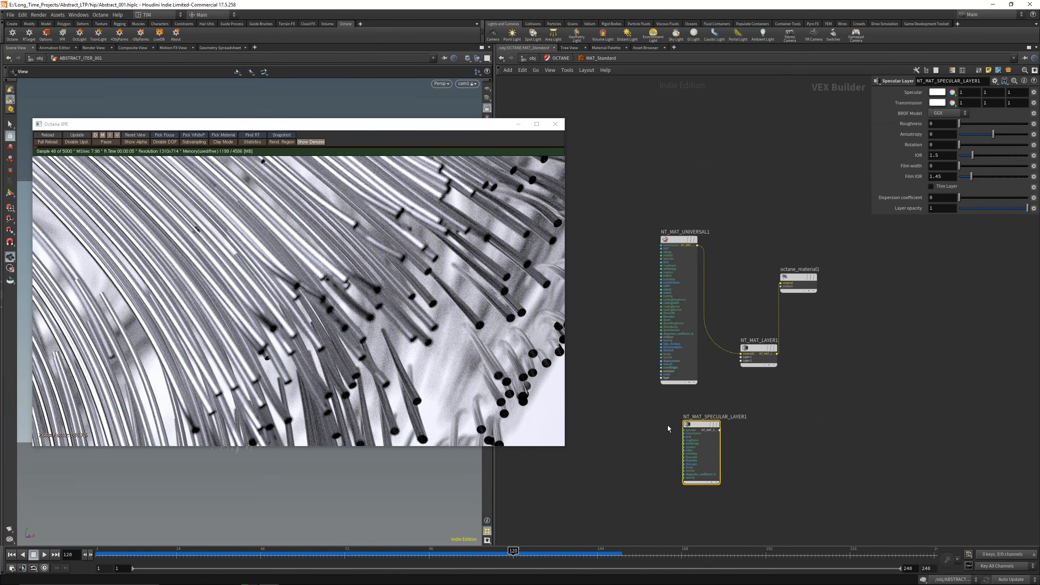
- Reset the render view, connect sphere1 directly to the OUT null in ABSTRACT_ITER_001, and check the sphere in the viewport
click(132, 136)
key(2)
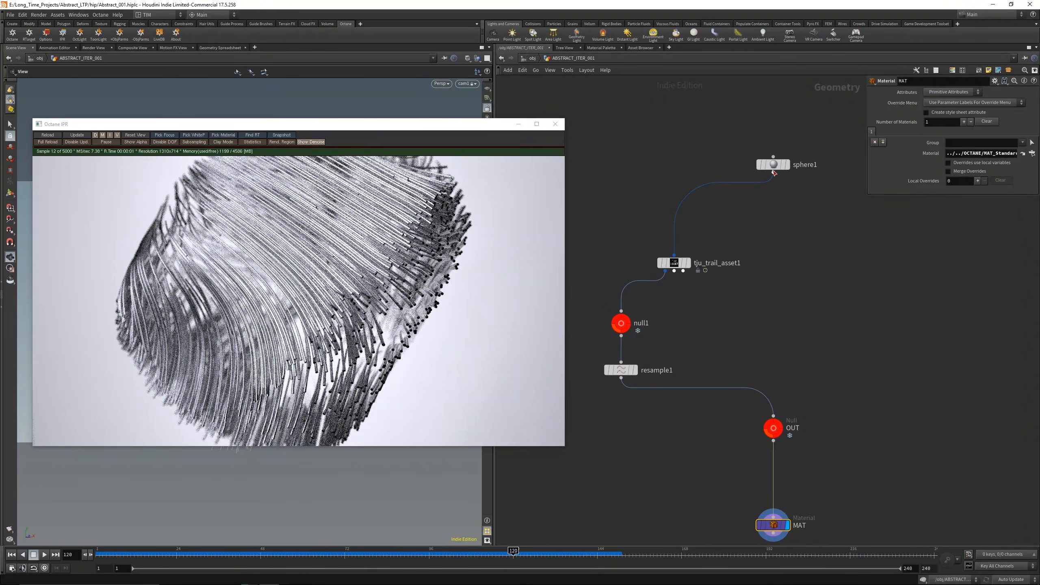
drag(773, 172, 773, 415)
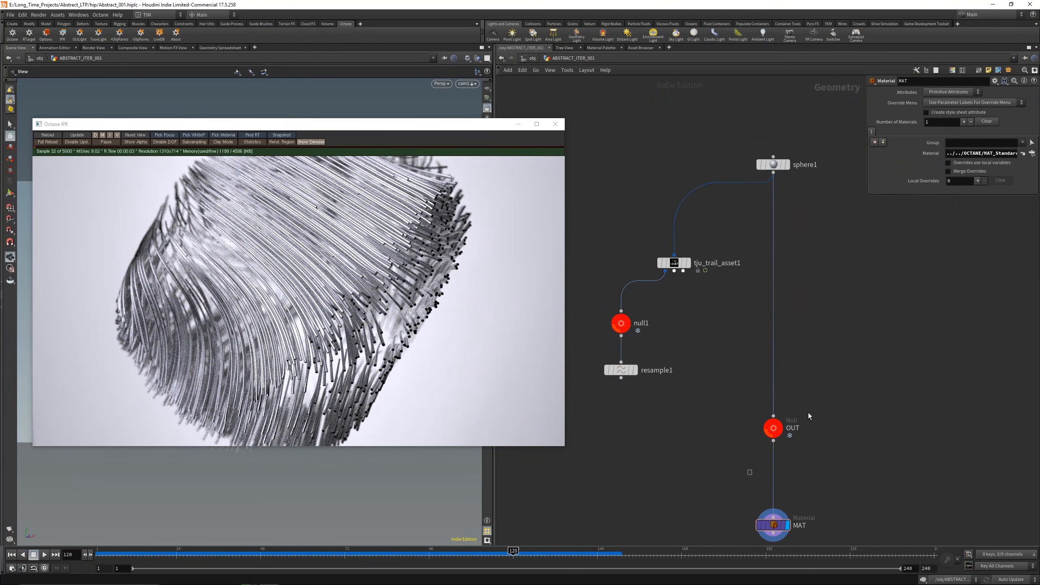
click(773, 428)
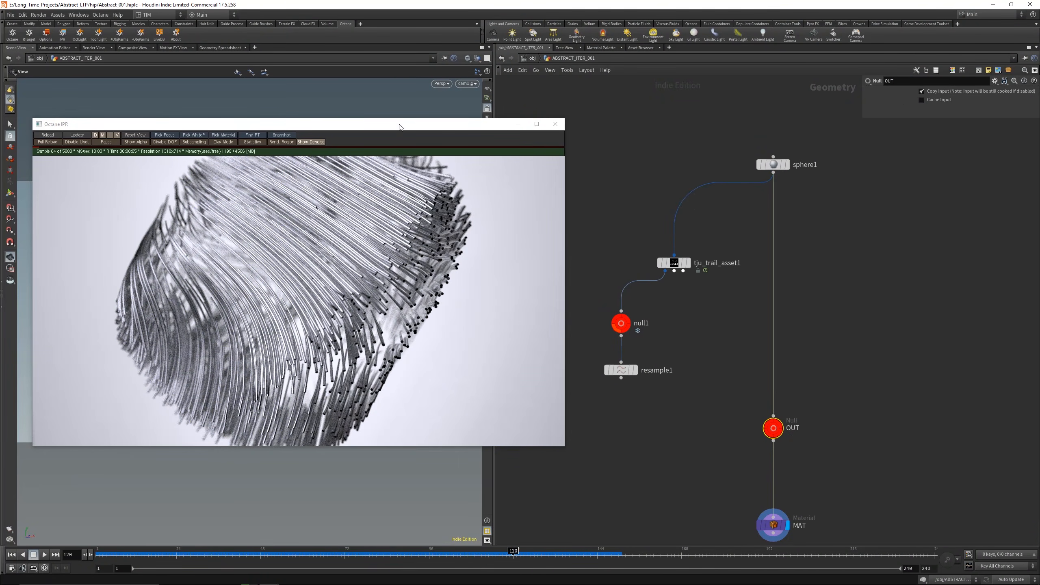
drag(399, 124, 0, 94)
drag(315, 271, 303, 284)
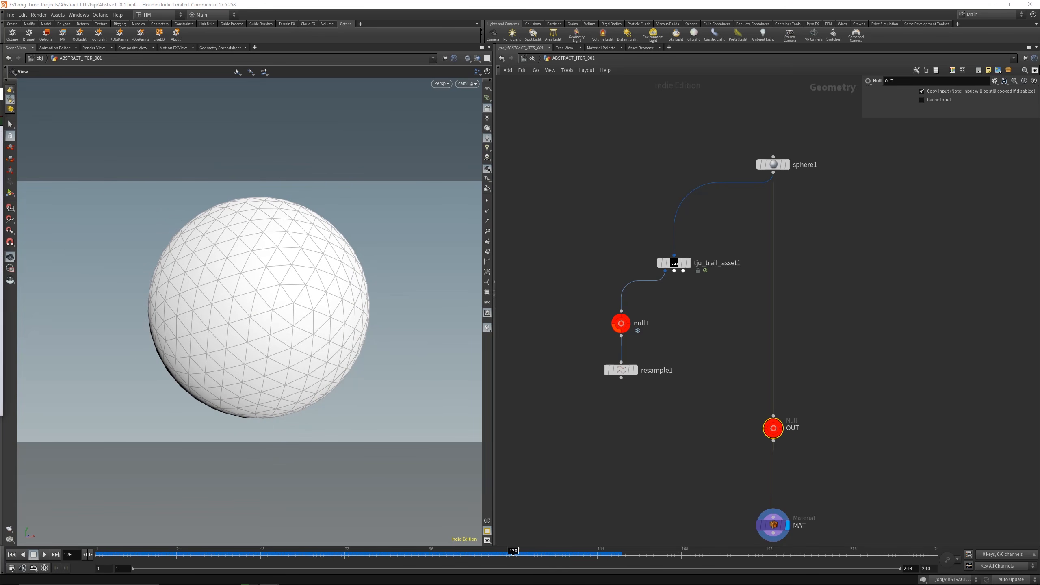
drag(3, 96, 589, 125)
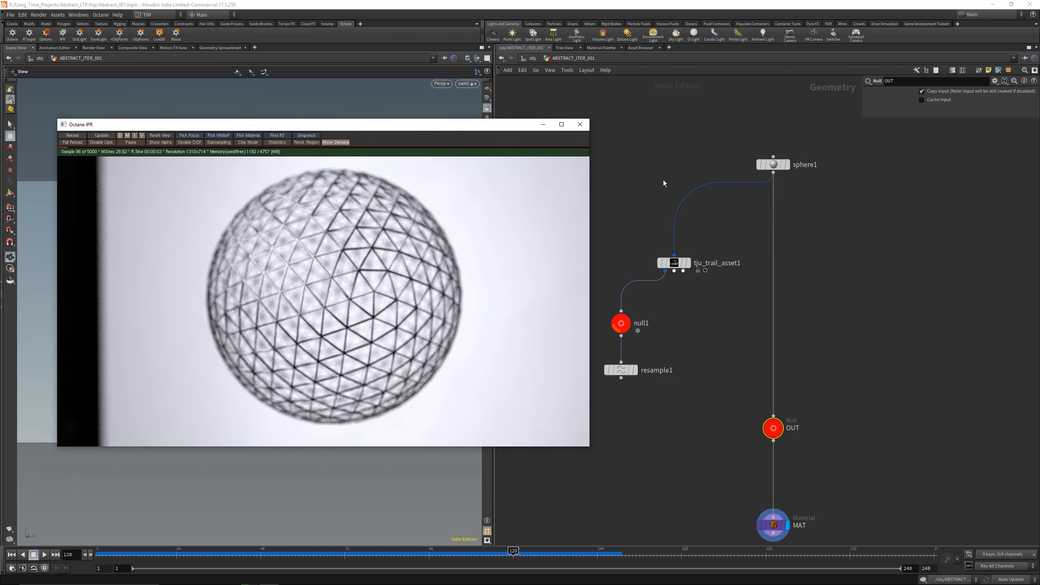
- Disable rendering as a curves/fur object for ABSTRACT_ITER_001 and reload the render
click(528, 58)
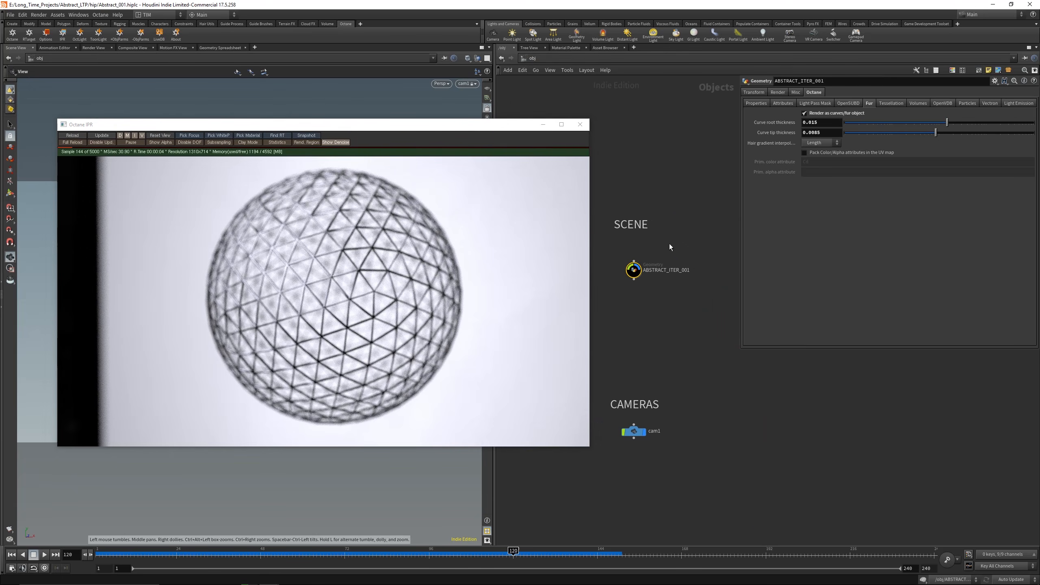
click(804, 113)
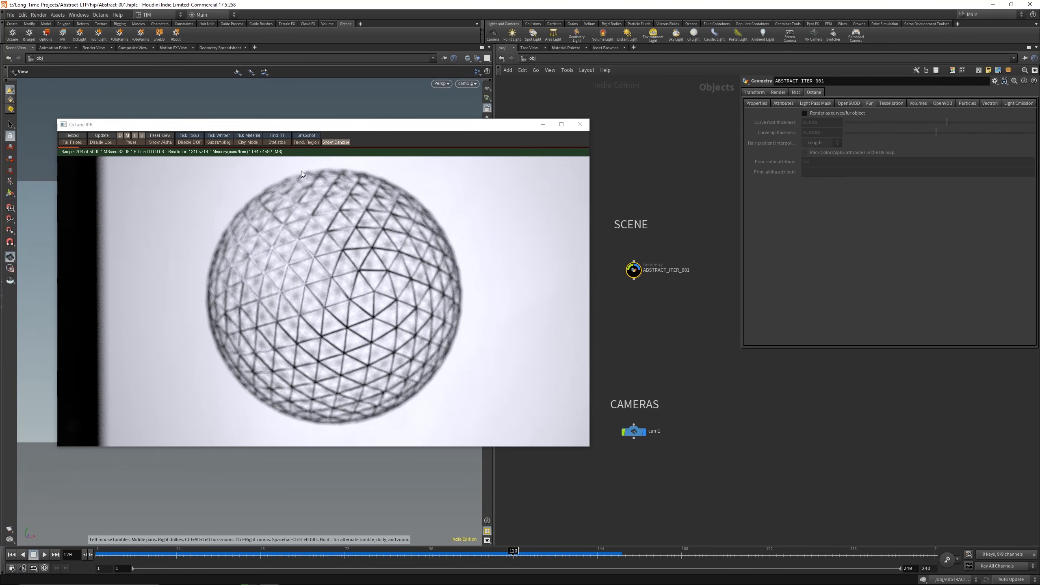
click(84, 142)
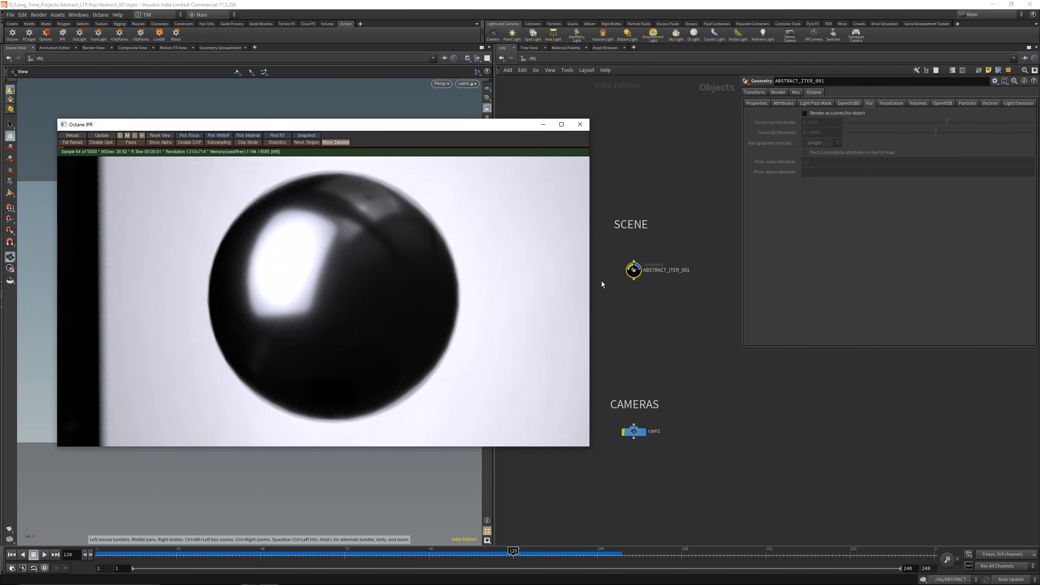
- Set cam1's F-Stop to 8
click(633, 431)
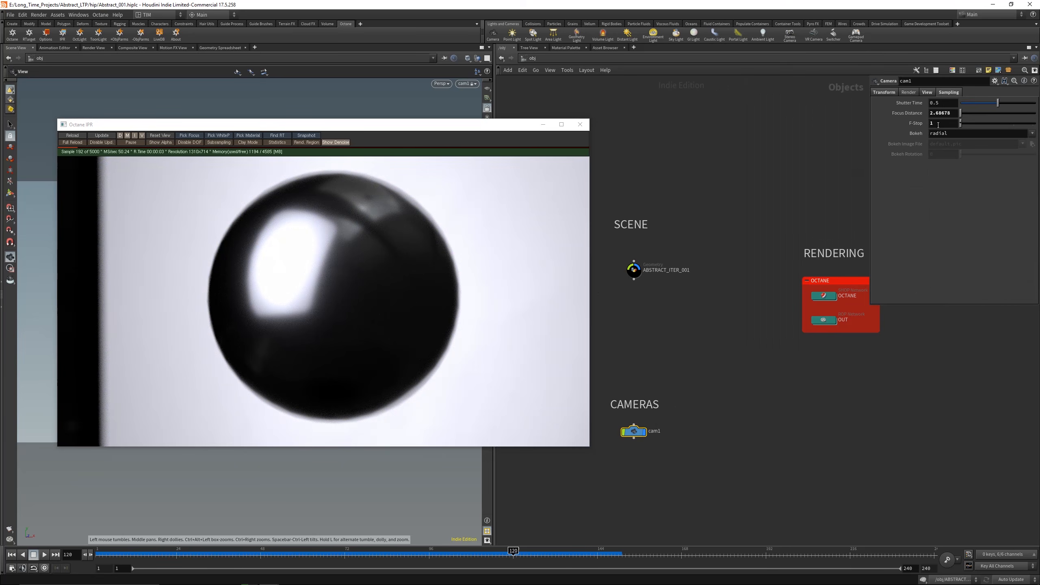
click(936, 124)
text(2.8)
key(Return)
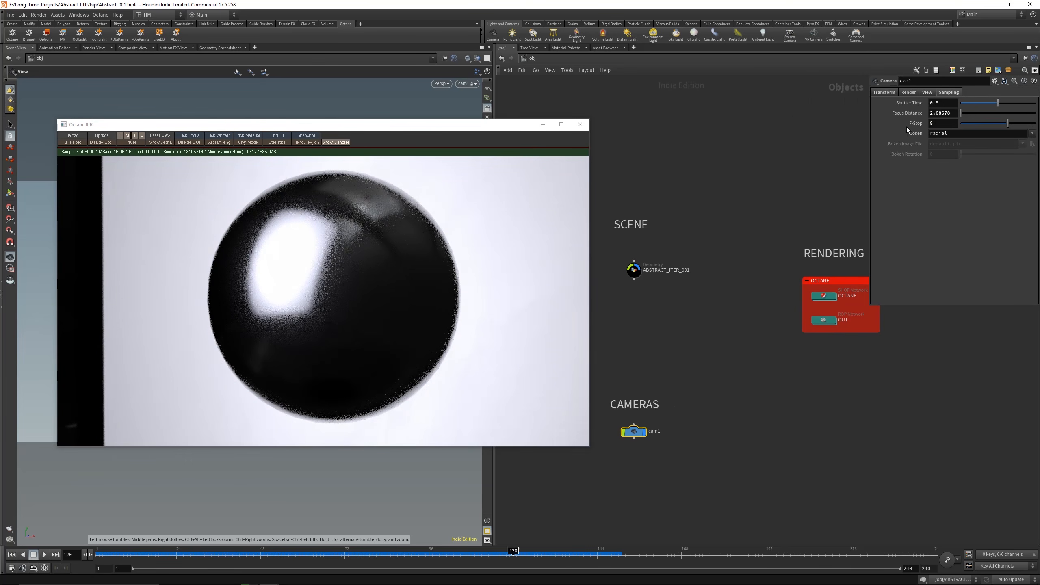
- Set sphere1's frequency to 25 in ABSTRACT_ITER_001 and reload the render
double_click(633, 269)
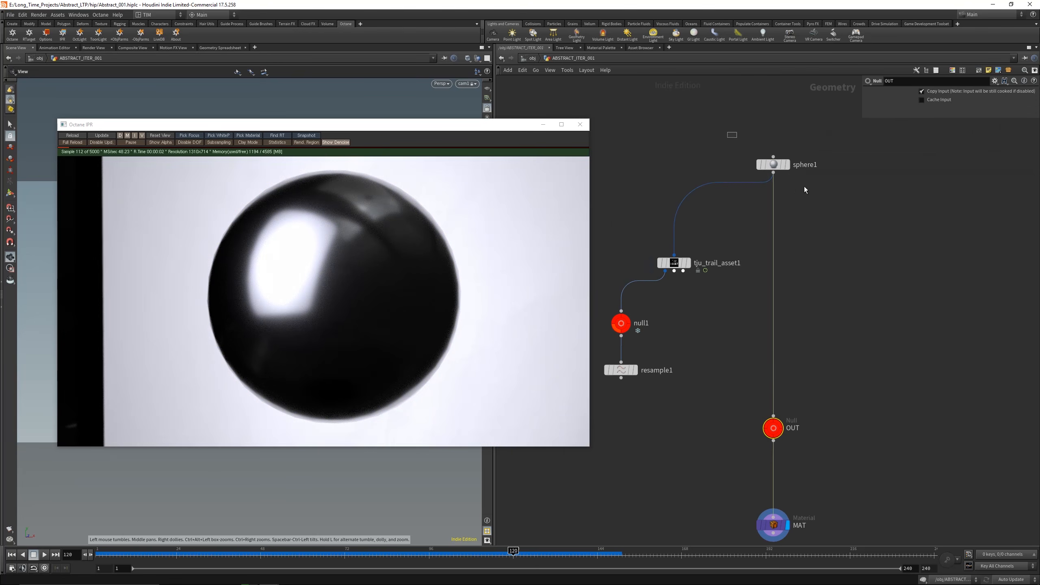
text(5)
key(Return)
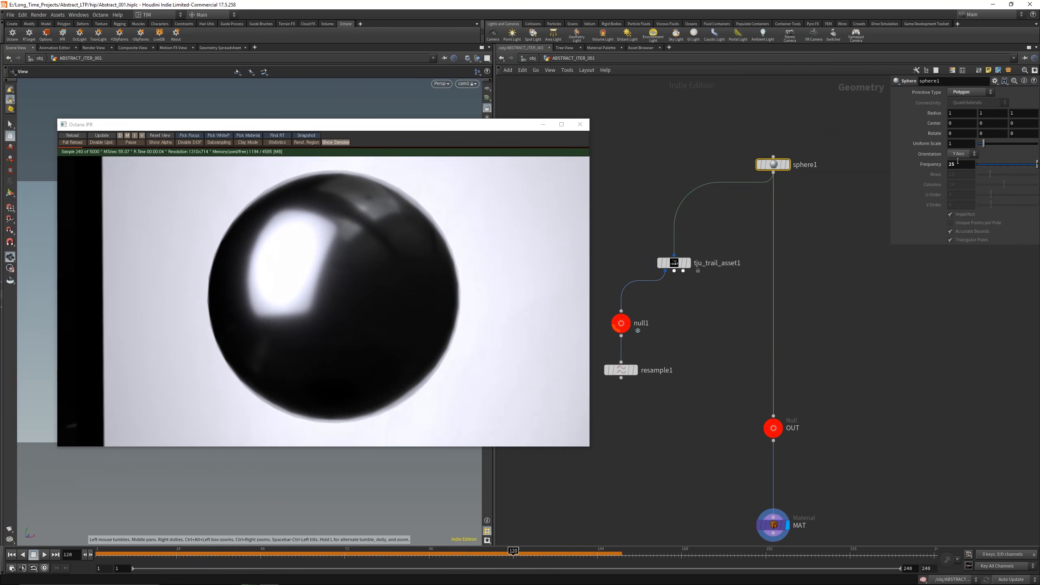
key(u)
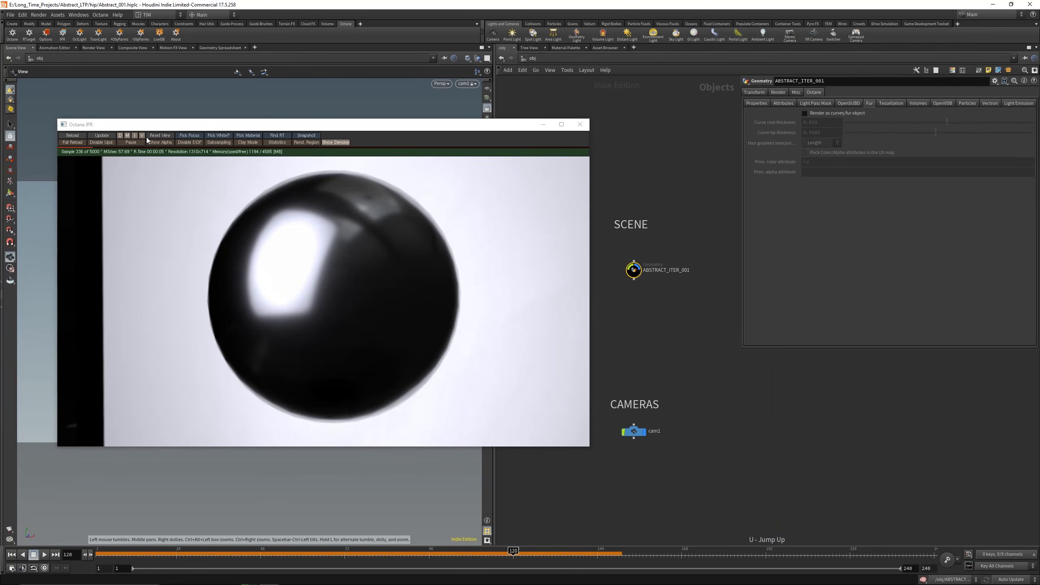
click(84, 136)
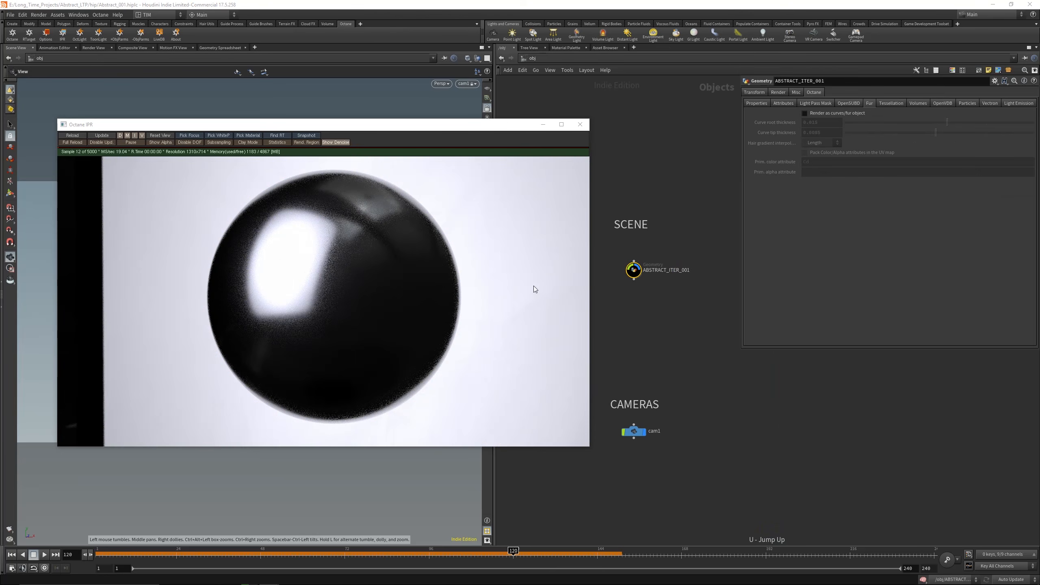
- Pick a focus point on the front of the rendered sphere and return to the MAT_Standard material network
click(195, 136)
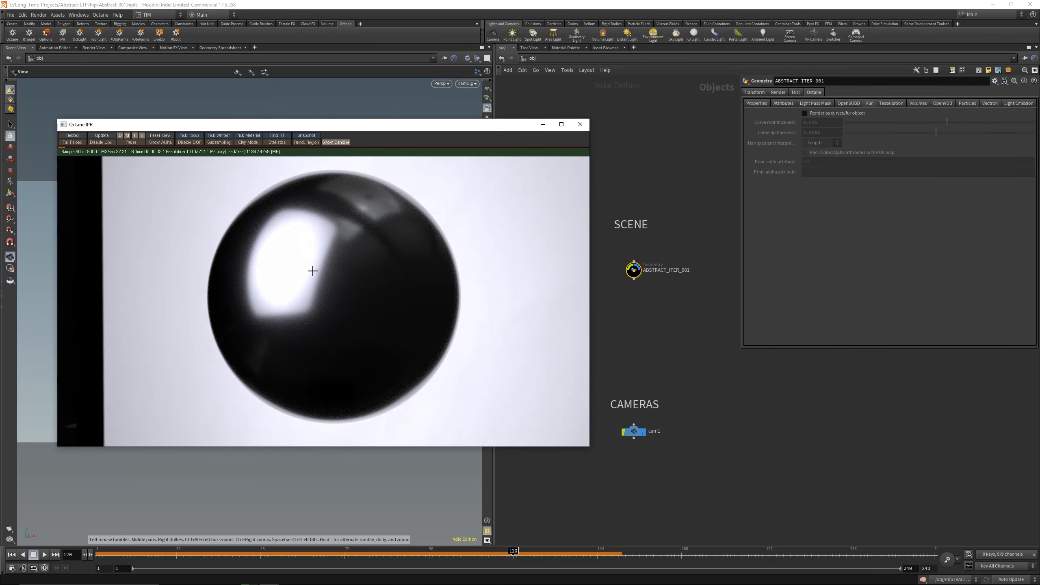
click(322, 276)
double_click(638, 274)
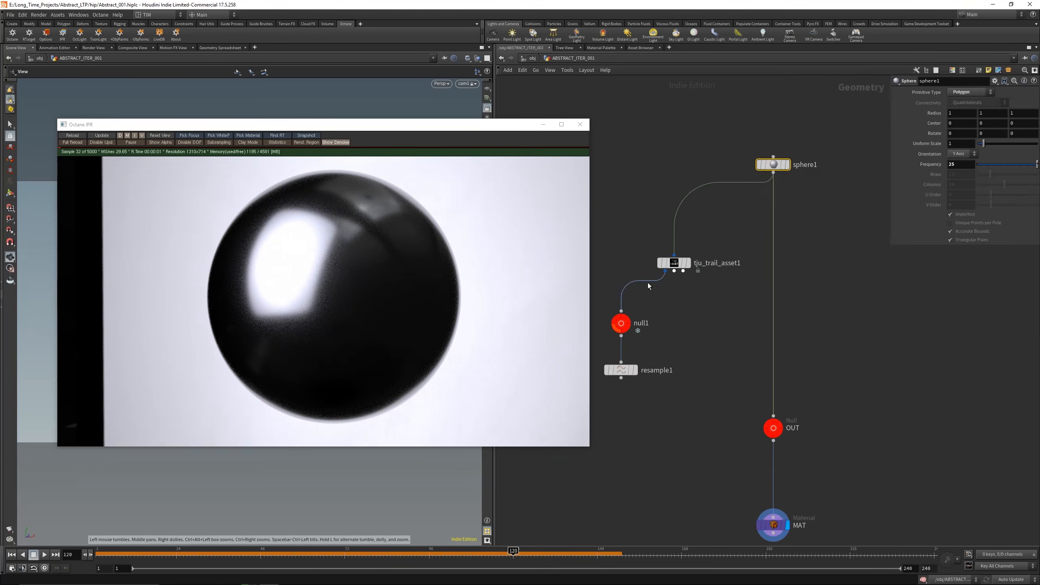
key(u)
key(2)
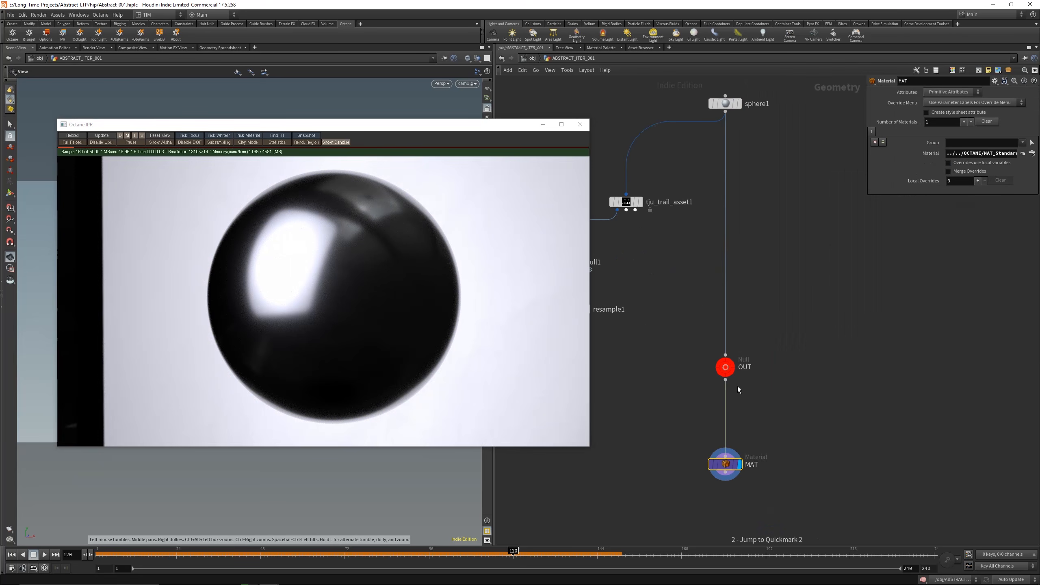
key(1)
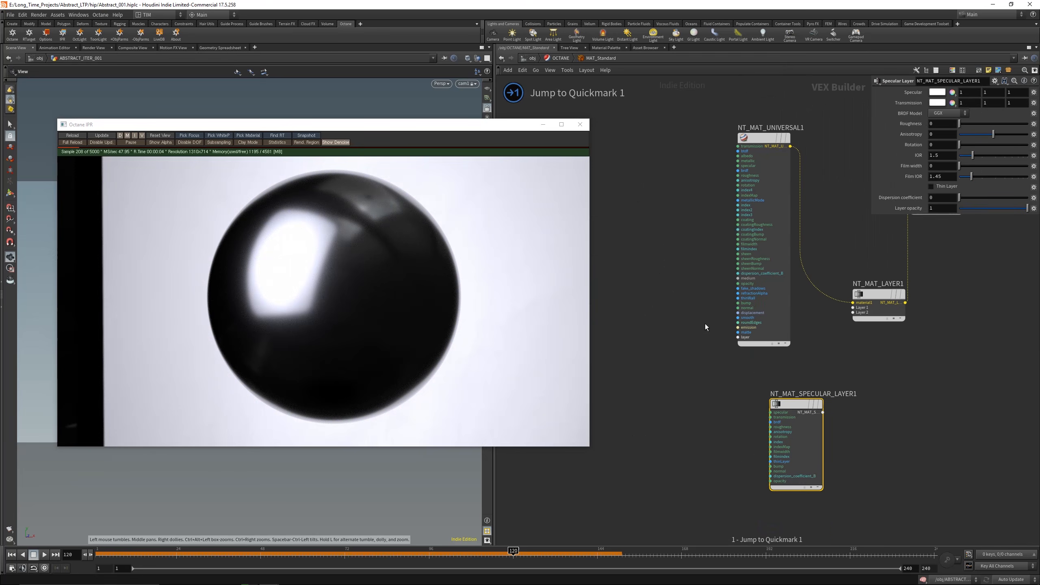
- Connect NT_MAT_SPECULAR_LAYER1 to the Layer 1 input of NT_MAT_LAYER1 and align it below the universal material node
click(810, 392)
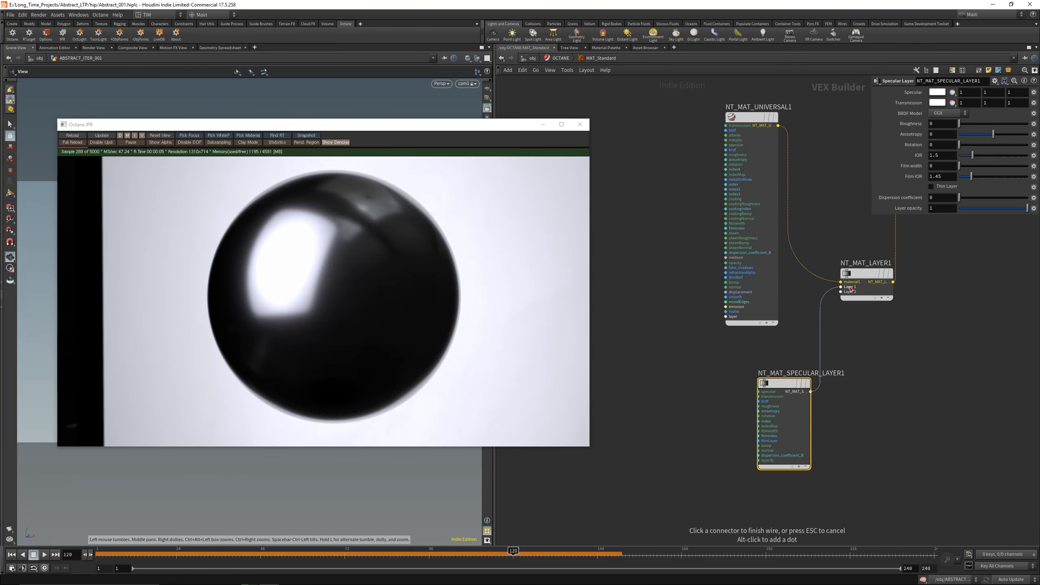
click(850, 289)
drag(783, 374, 751, 370)
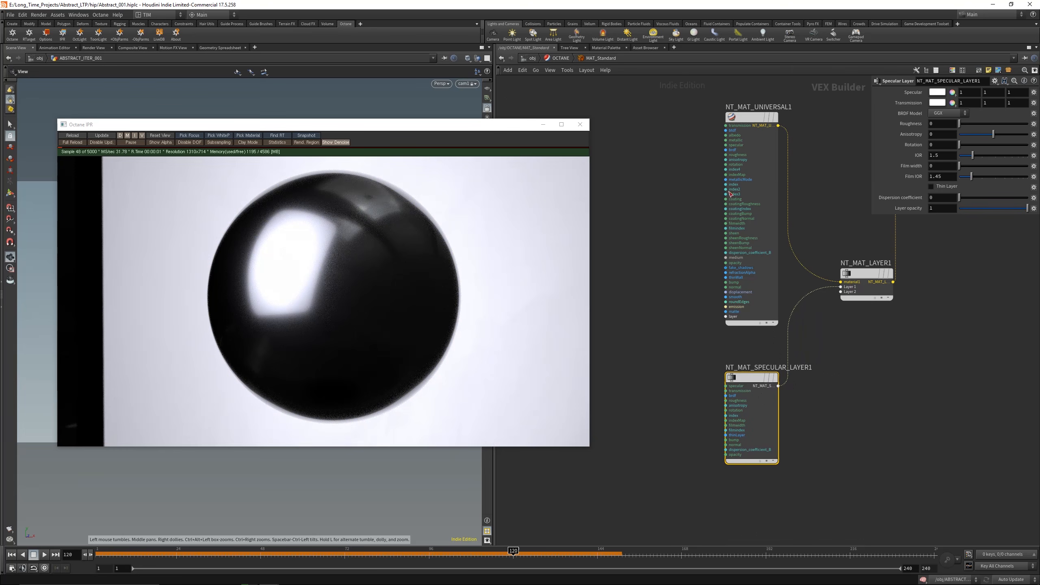
- Set NT_MAT_UNIVERSAL1's roughness to 0.75
click(730, 193)
click(938, 142)
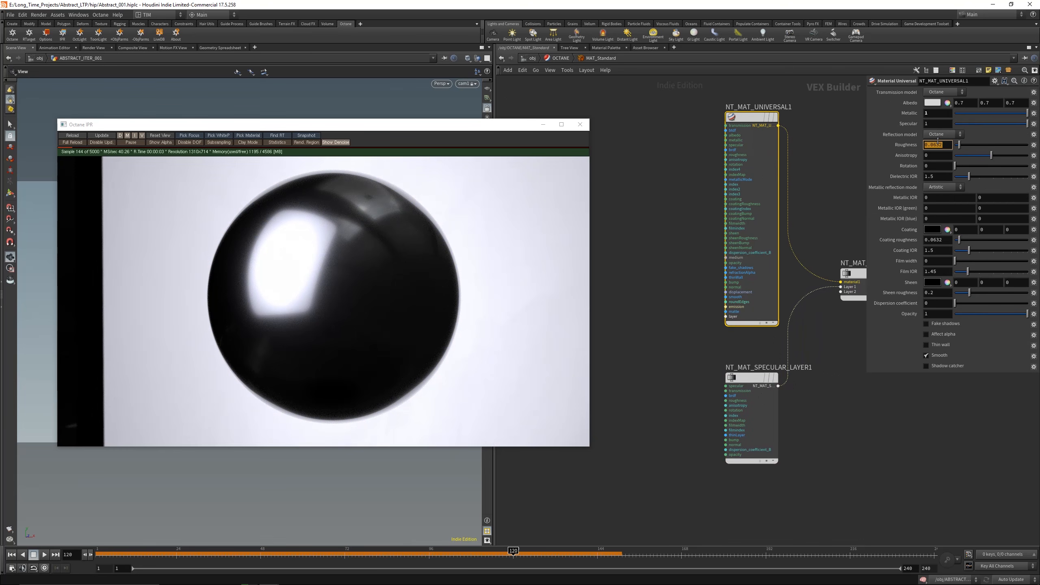
key(Return)
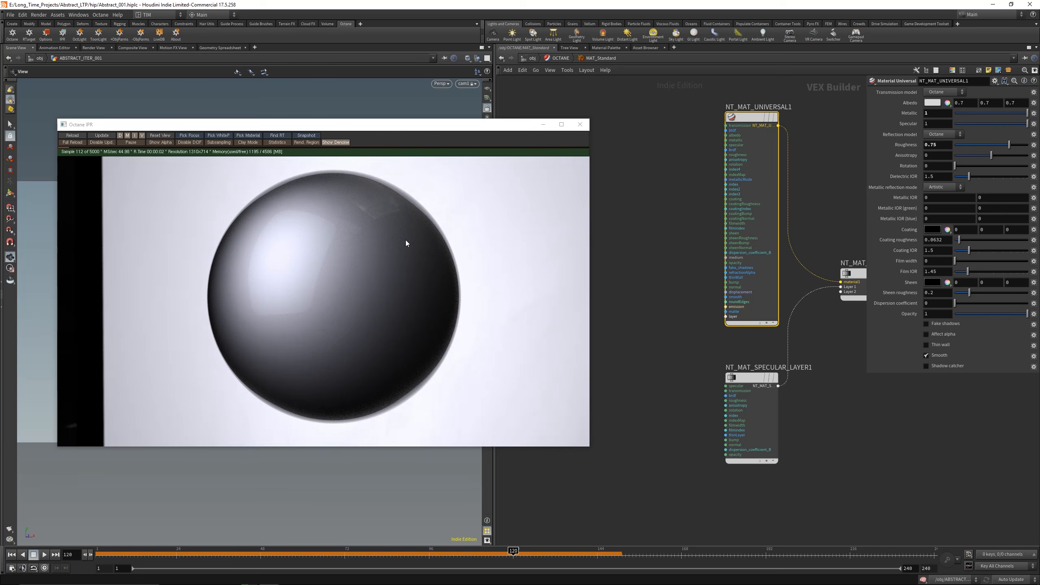
- Bypass NT_MAT_SPECULAR_LAYER1 and update the render to compare the material without it
middle_drag(684, 304, 671, 306)
drag(685, 357, 784, 422)
key(b)
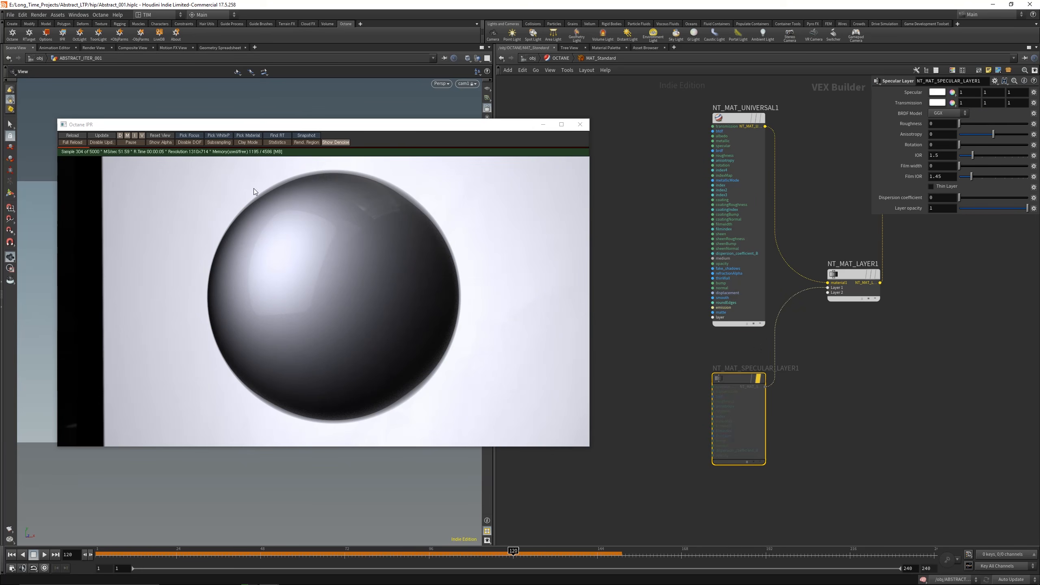
click(94, 136)
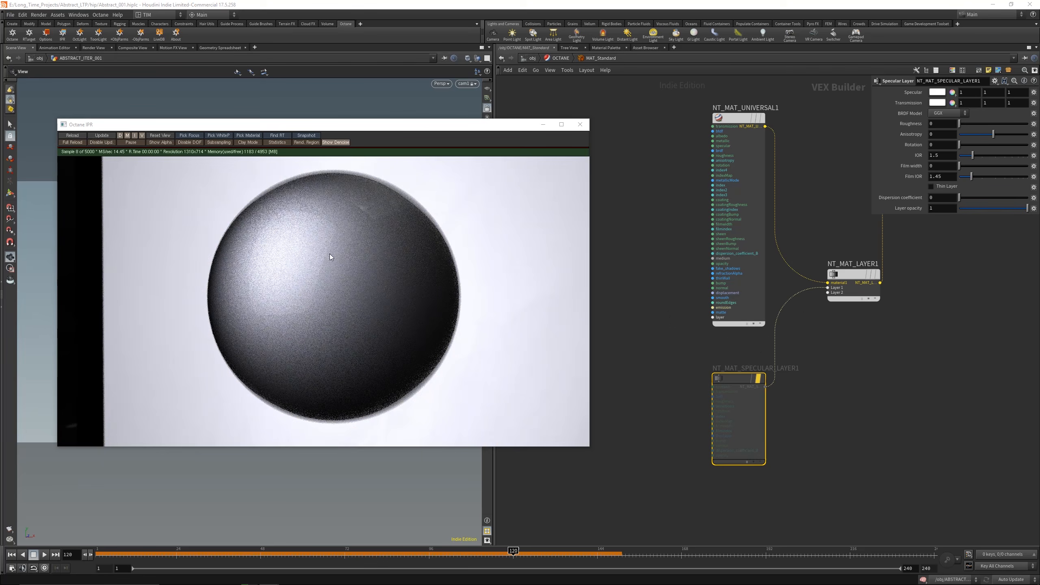
- Compare the material with NT_MAT_SPECULAR_LAYER1 disconnected, remove its bypass, and reconnect it to NT_MAT_LAYER1's Layer 1 input
drag(797, 287, 780, 326)
key(b)
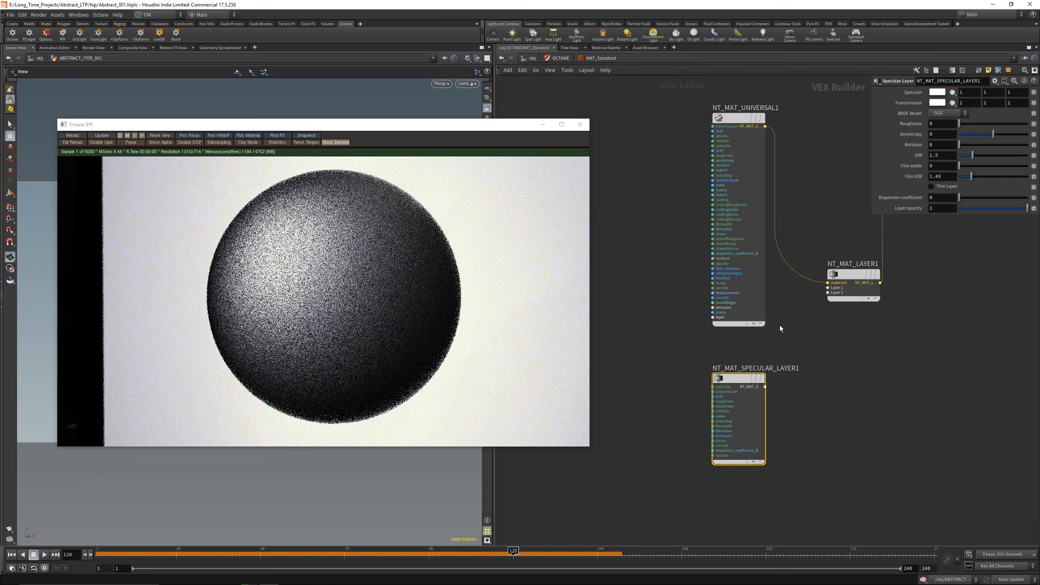
middle_drag(810, 343, 747, 342)
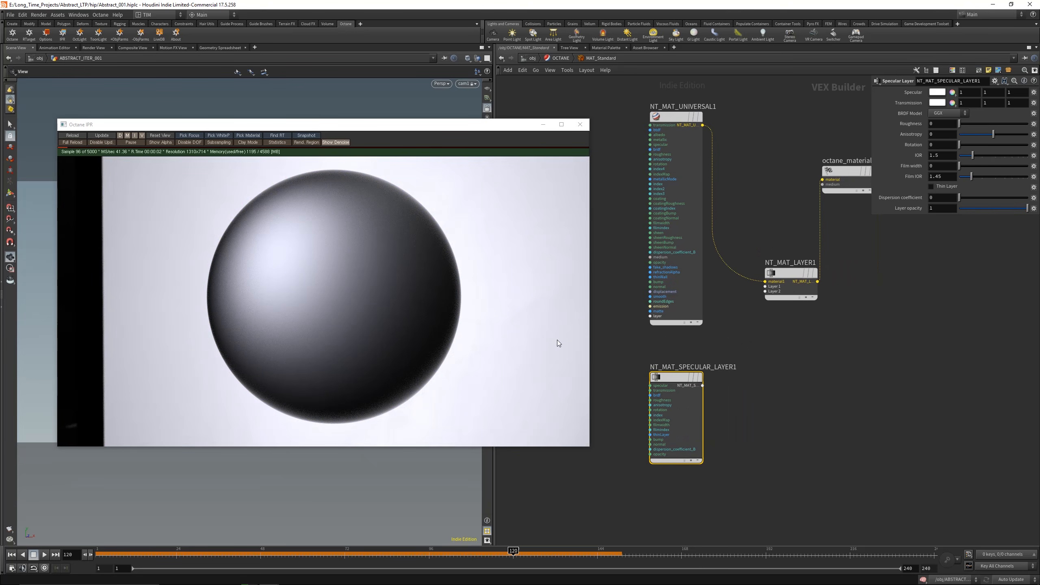
click(701, 386)
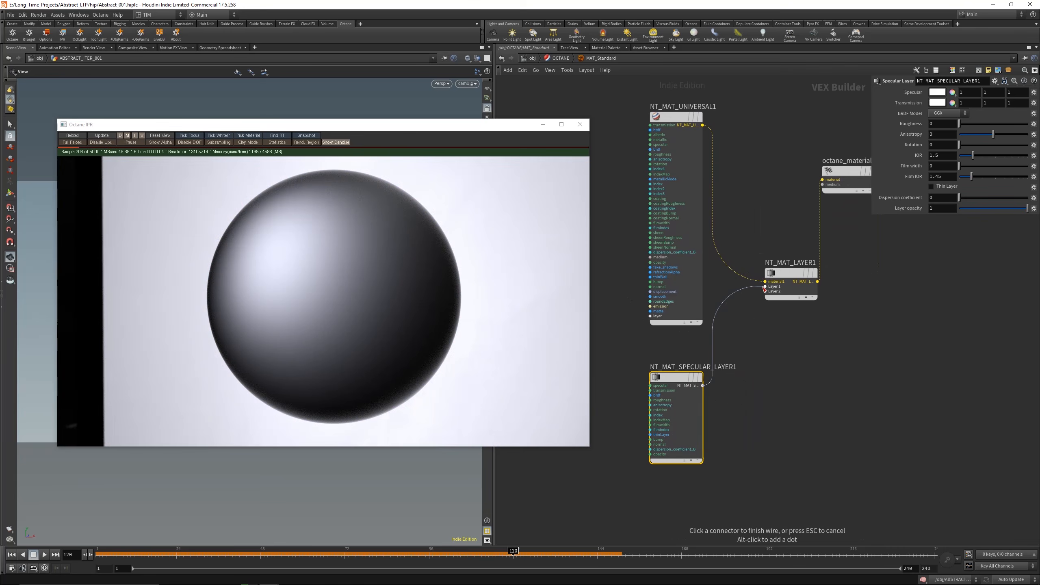
click(764, 287)
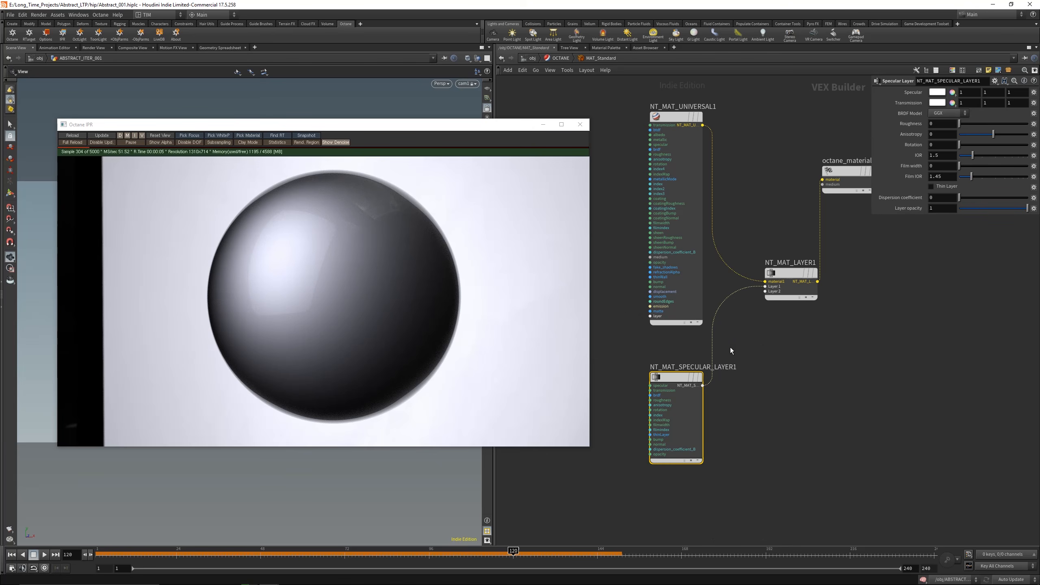
- Duplicate NT_MAT_SPECULAR_LAYER1 twice below the original and set NT_MAT_LAYER1's pin count to 3
middle_drag(731, 373, 772, 234)
alt+drag(721, 241, 716, 491)
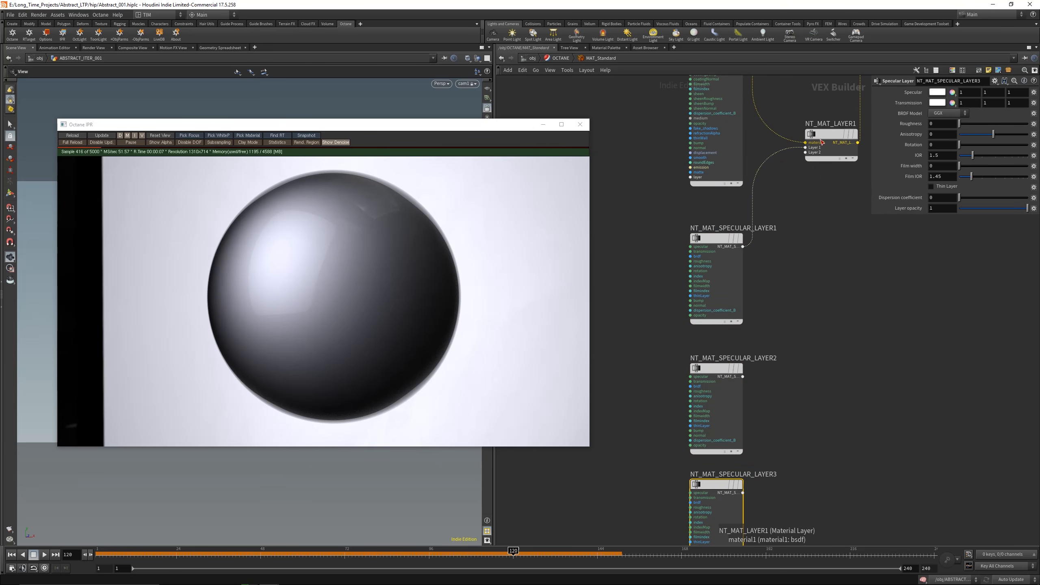
click(829, 149)
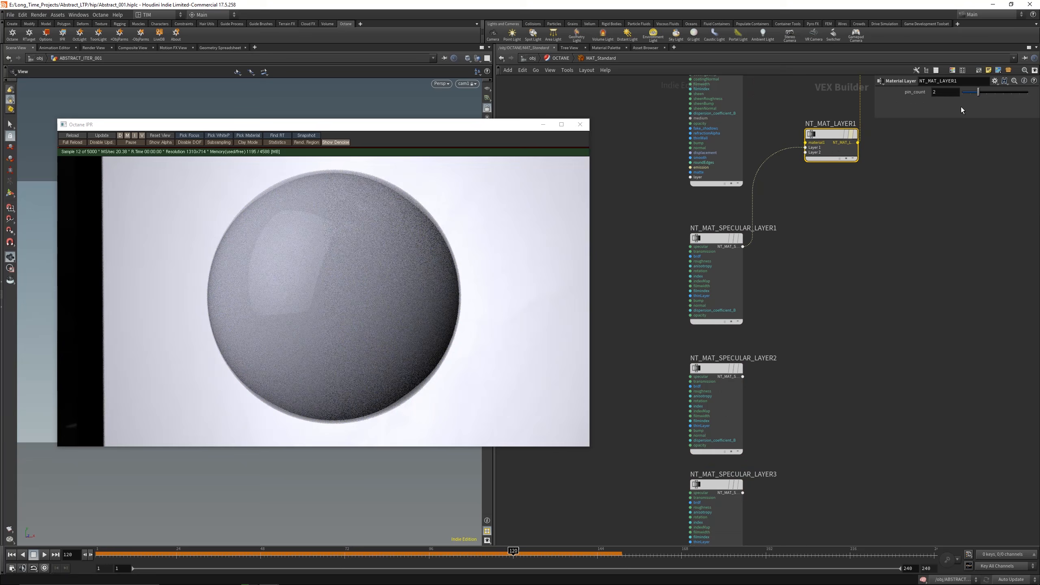
click(982, 94)
- Reconnect NT_MAT_UNIVERSAL1 to the material1 input of NT_MAT_LAYER1
middle_drag(845, 204, 848, 260)
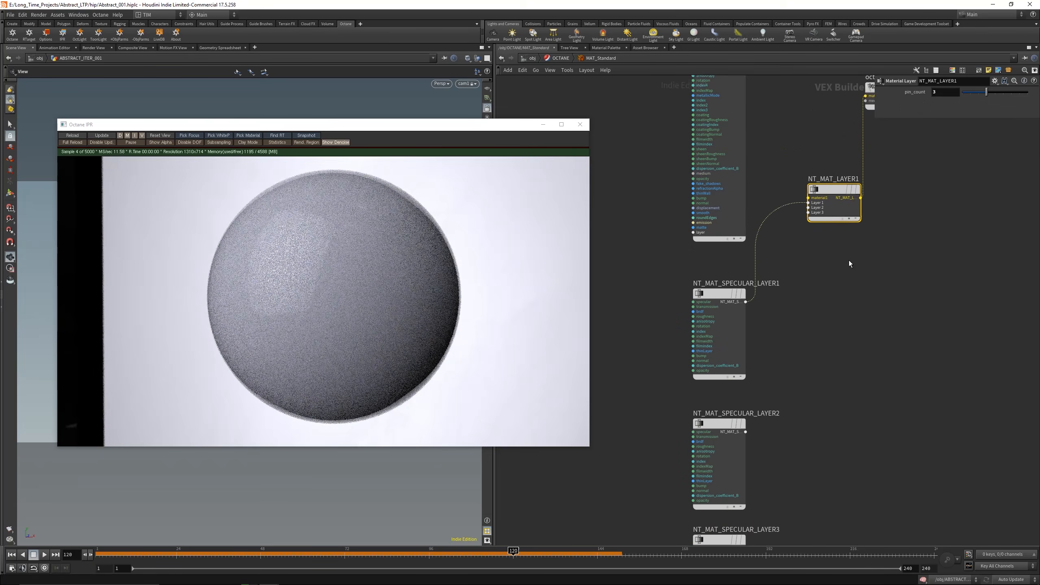
click(807, 198)
middle_drag(770, 143, 752, 237)
click(729, 135)
- Darken NT_MAT_UNIVERSAL1's albedo, trying 0.25 in all three channels and settling on 0.1
click(698, 153)
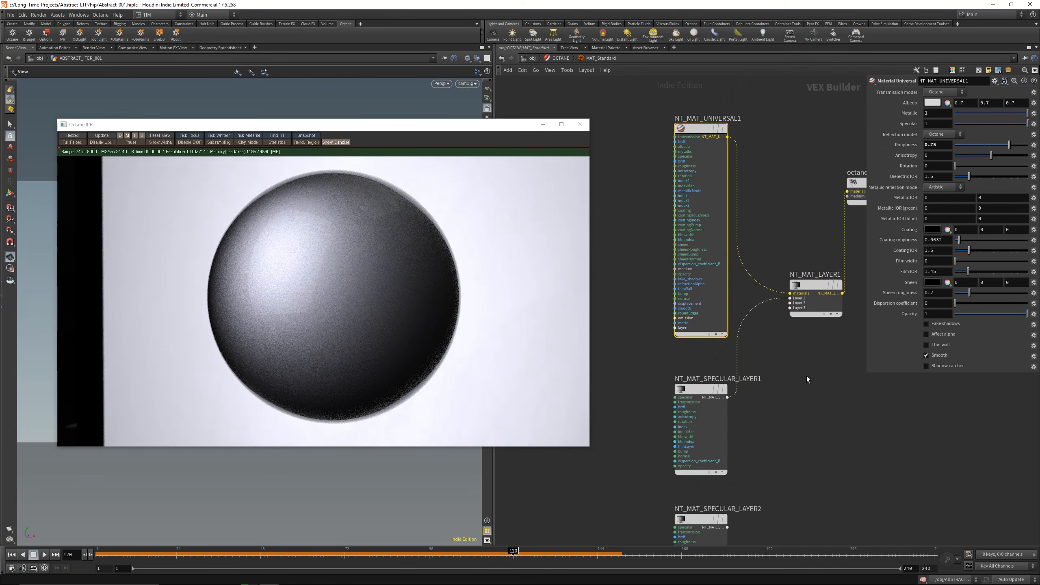
middle_drag(806, 376, 789, 325)
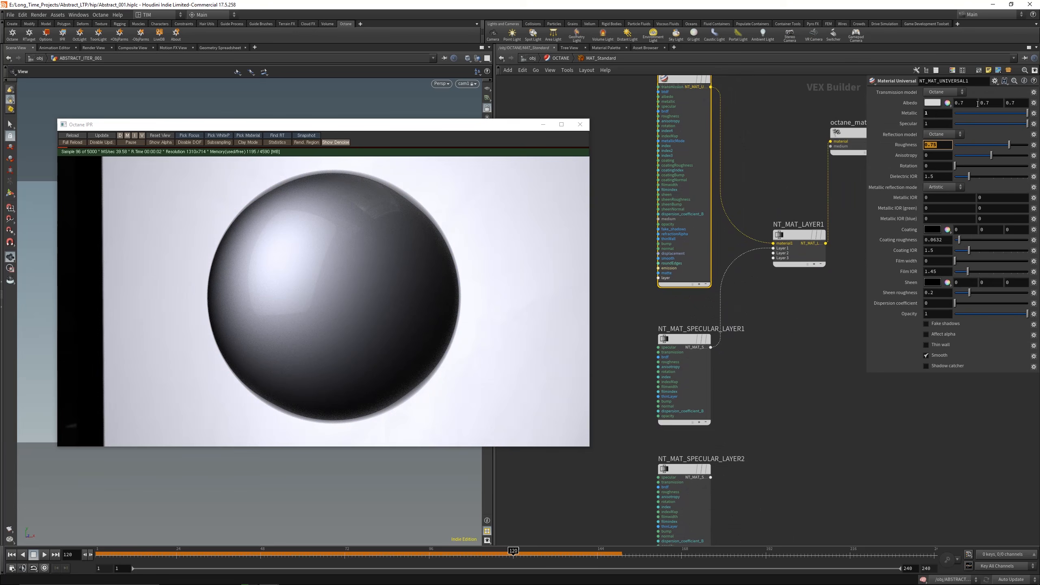
click(976, 102)
text(0.25)
key(Return)
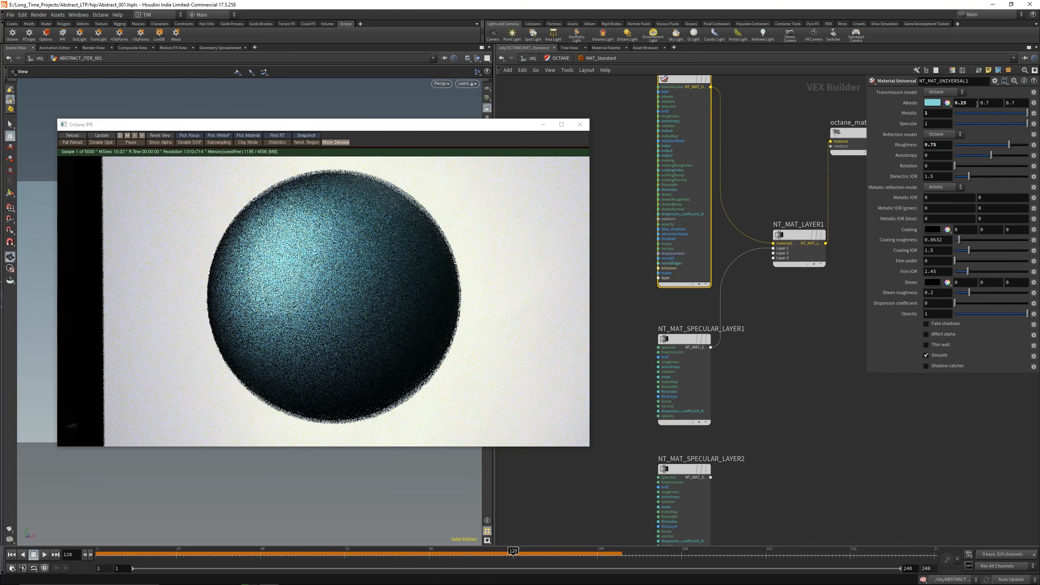
click(980, 102)
text(0.25)
key(Return)
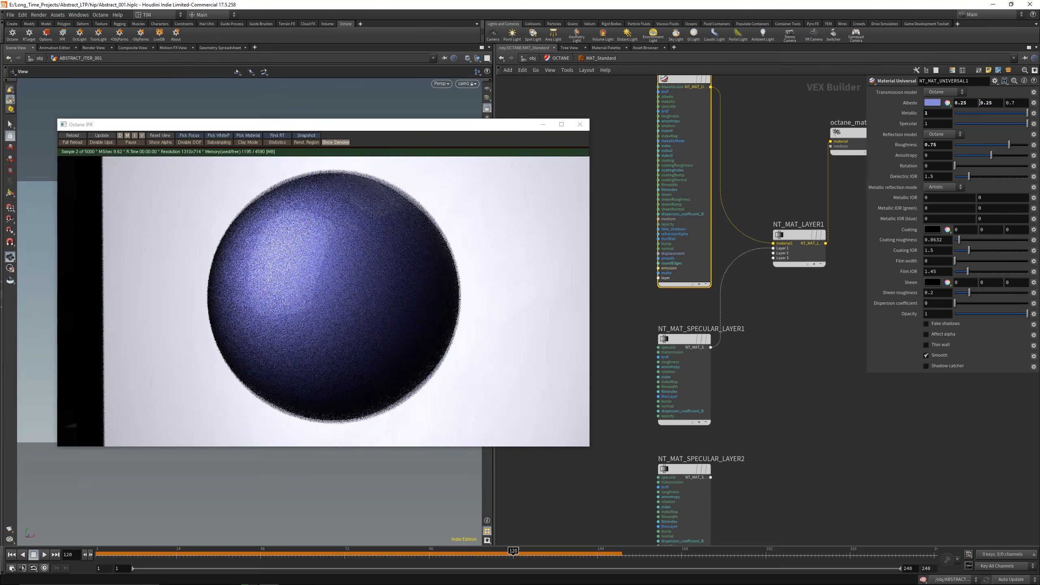
click(1012, 101)
text(0.25)
key(Return)
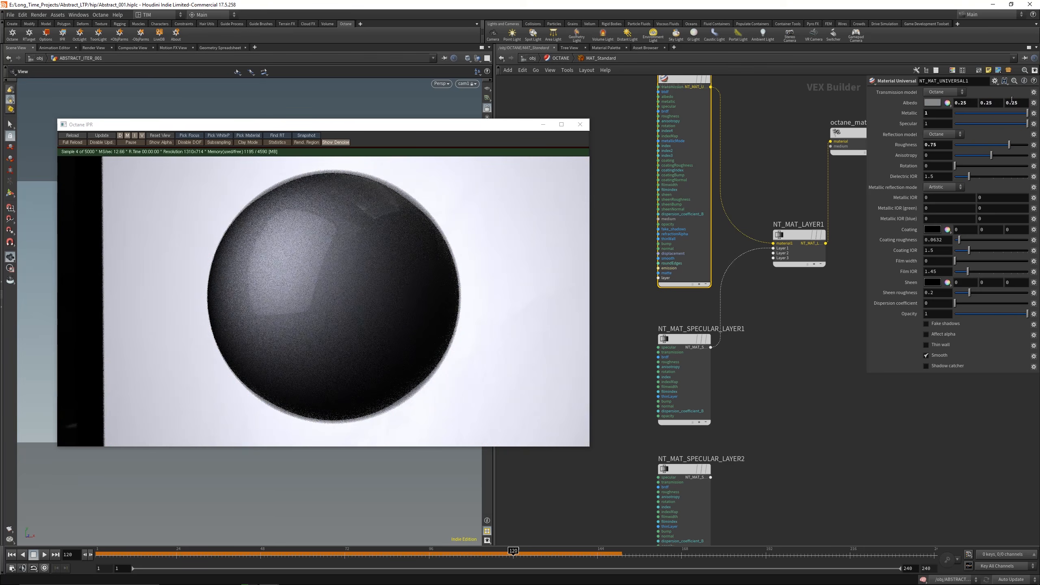
middle_drag(906, 103, 850, 132)
- Connect NT_MAT_SPECULAR_LAYER2 and NT_MAT_SPECULAR_LAYER3 to the Layer 2 and Layer 3 inputs of NT_MAT_LAYER1
middle_drag(758, 423, 770, 308)
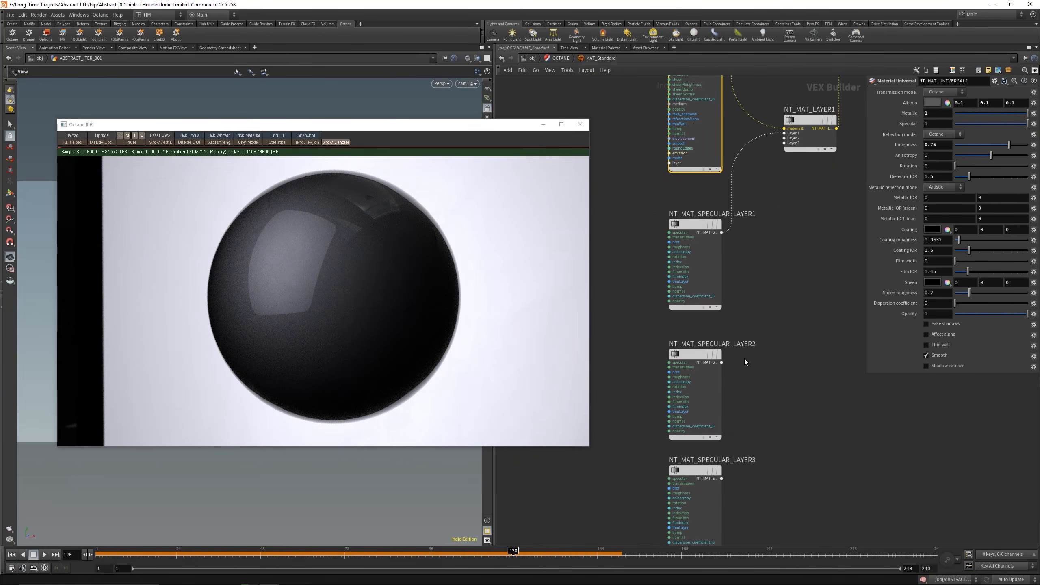
click(784, 138)
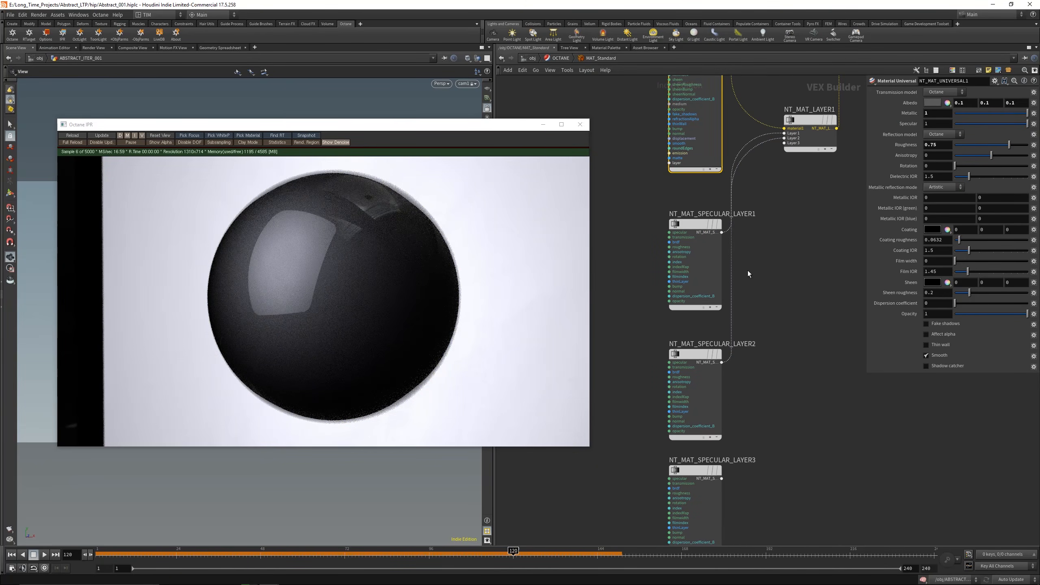
click(710, 482)
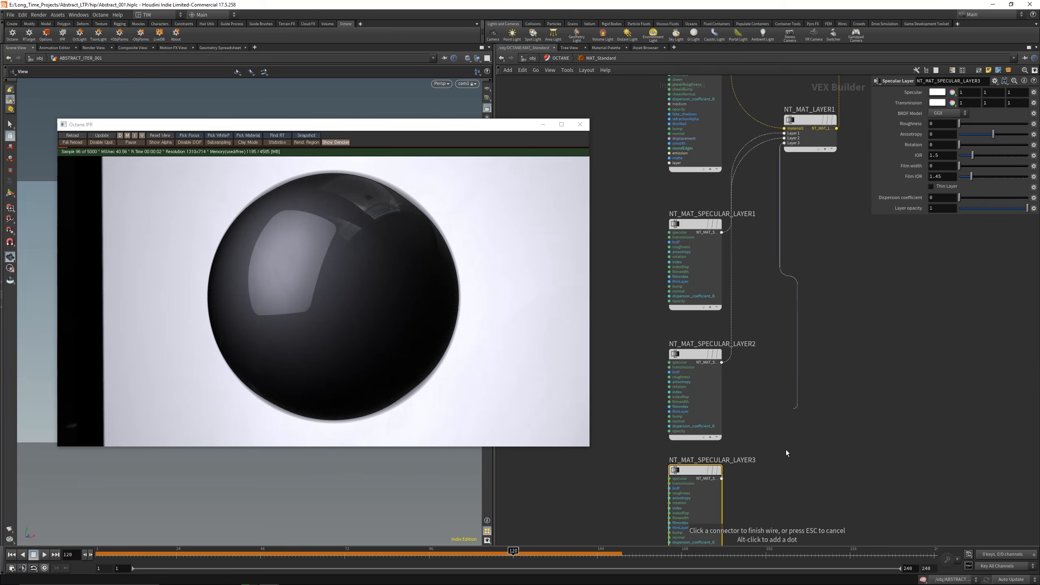
click(722, 479)
- Arrange the three specular layer nodes in a row below the network and move NT_MAT_UNIVERSAL1 away from NT_MAT_LAYER1
key(h)
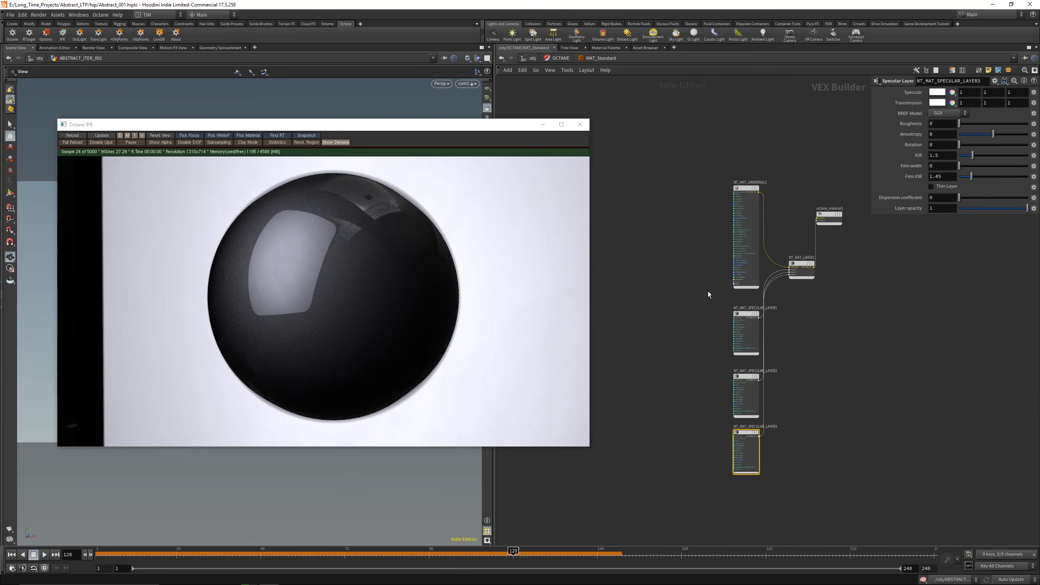
drag(707, 291, 765, 438)
drag(681, 368, 720, 374)
middle_drag(719, 374, 871, 366)
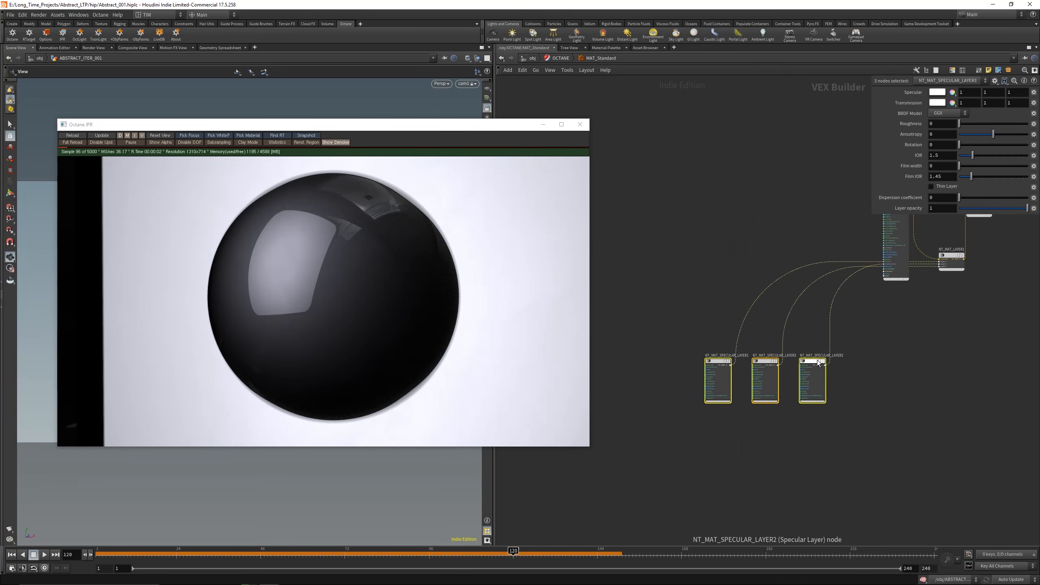
drag(818, 359, 928, 430)
middle_drag(796, 291, 669, 364)
drag(727, 214, 698, 215)
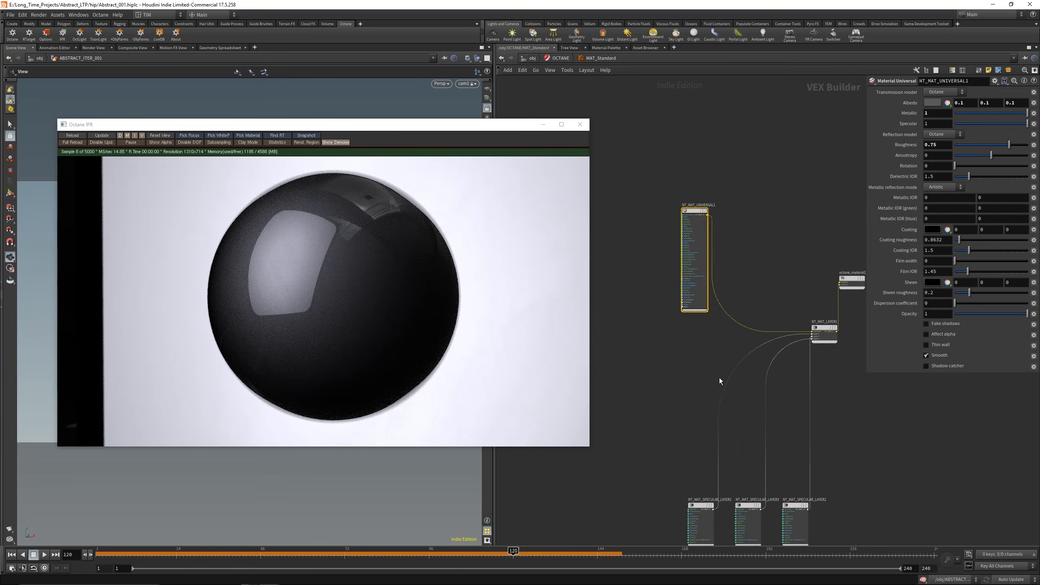
- Set NT_MAT_SPECULAR_LAYER1's roughness to 0.25 after trying 0.225
scroll(731, 440, up, 3)
middle_drag(731, 441, 770, 248)
click(718, 400)
scroll(717, 403, up, 2)
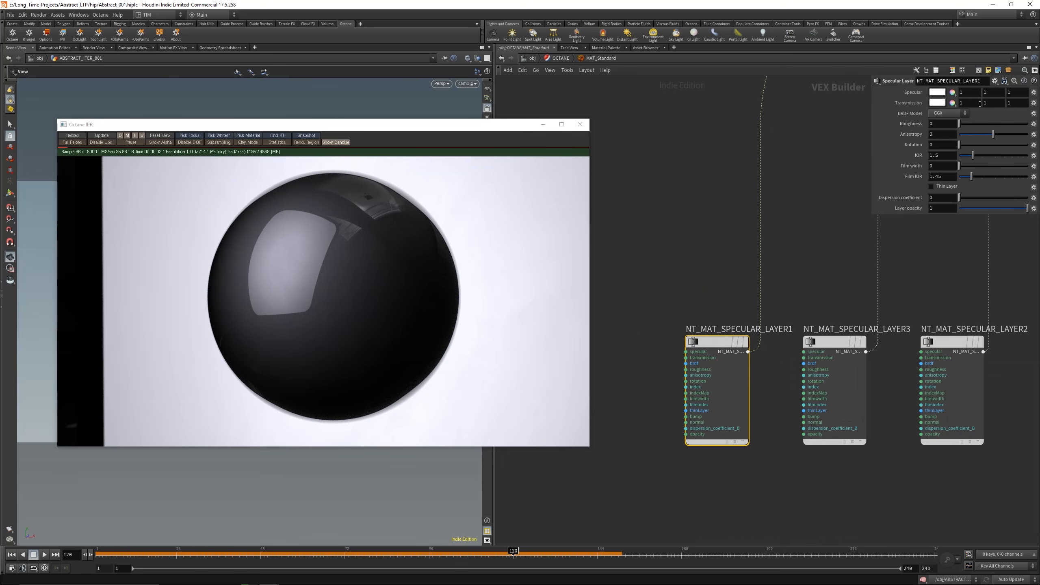
click(944, 122)
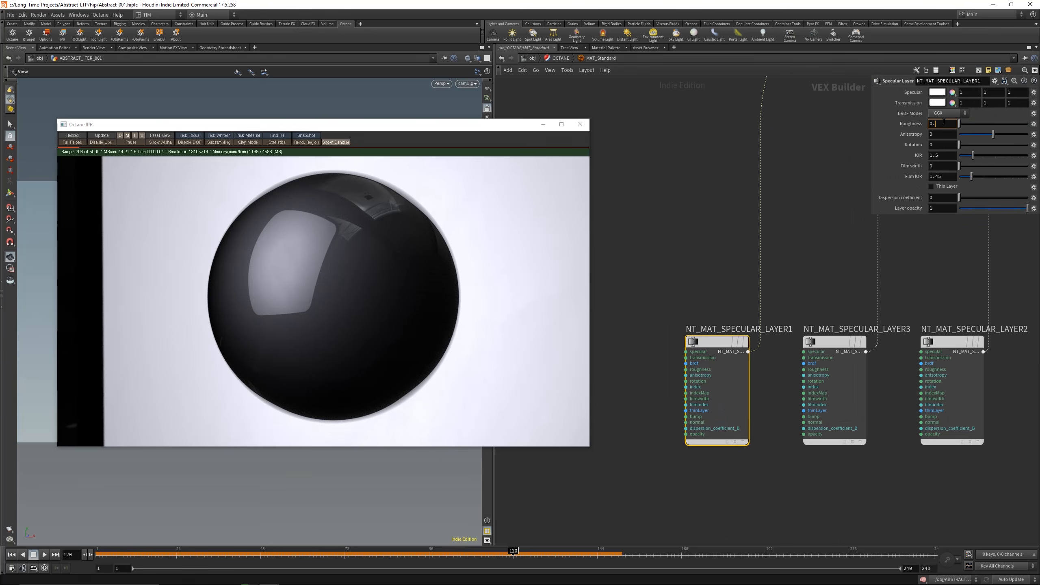
text(0.225)
key(Return)
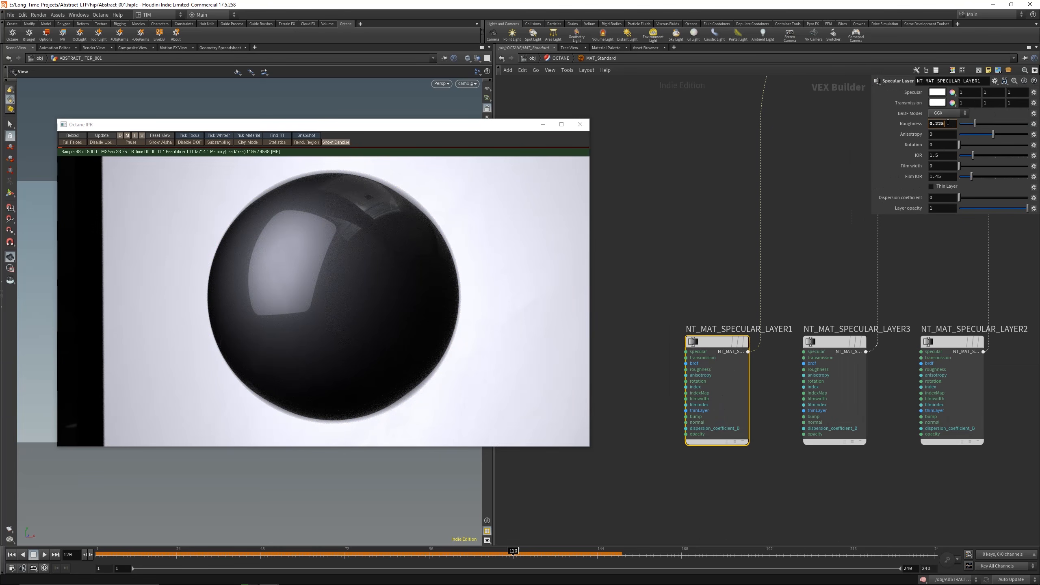
key(Return)
text(5)
key(Return)
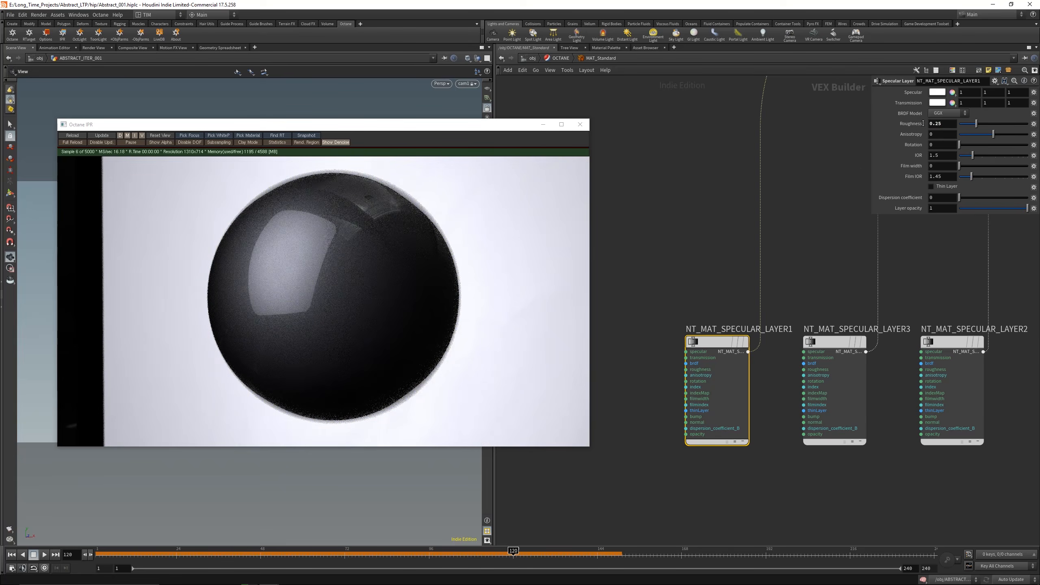
- Try black and red as NT_MAT_SPECULAR_LAYER1's specular colour and restore it to white
middle_drag(786, 258, 767, 255)
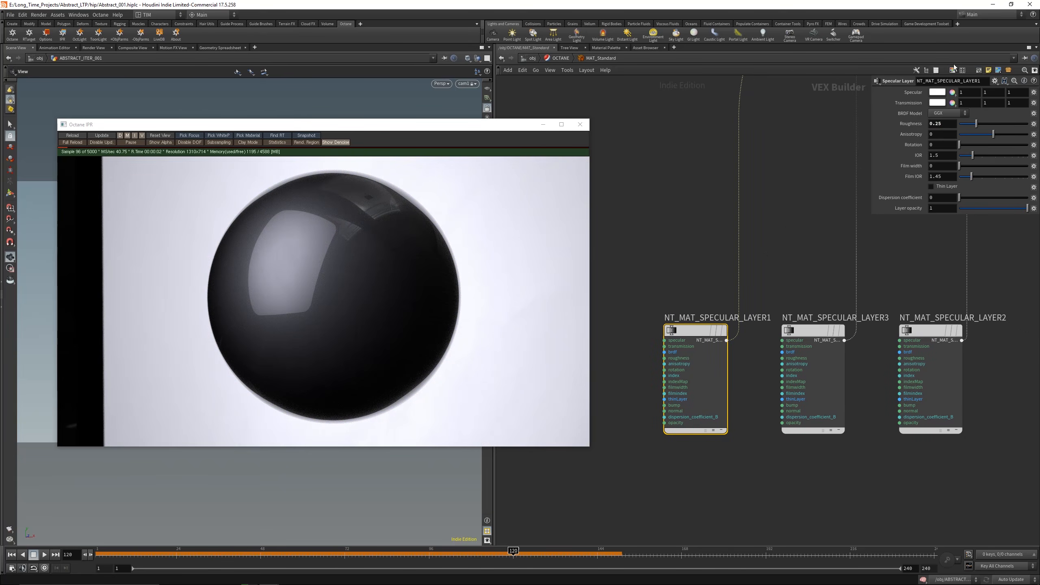
click(937, 92)
click(716, 203)
click(717, 211)
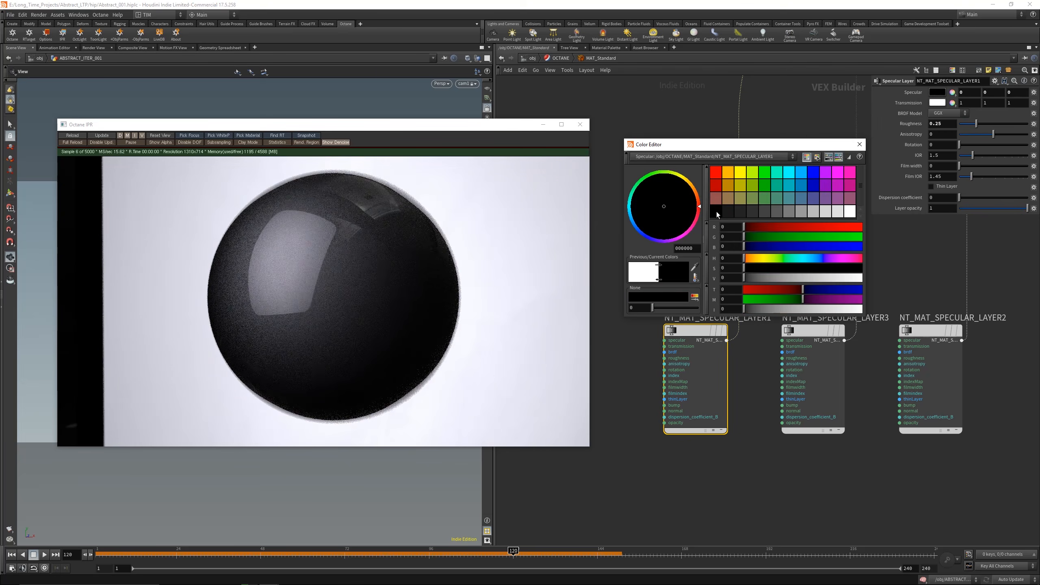
click(716, 177)
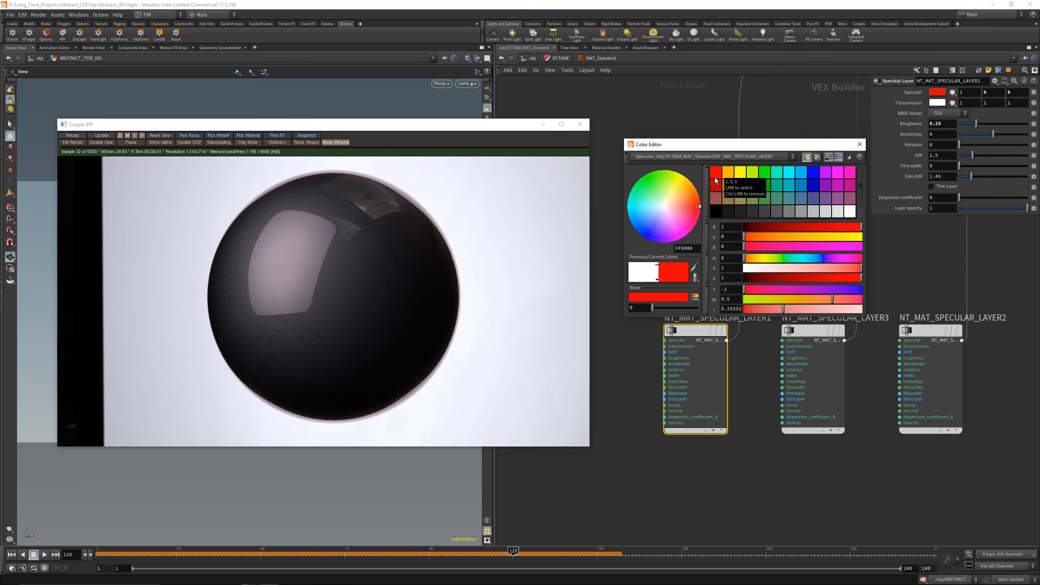
click(850, 211)
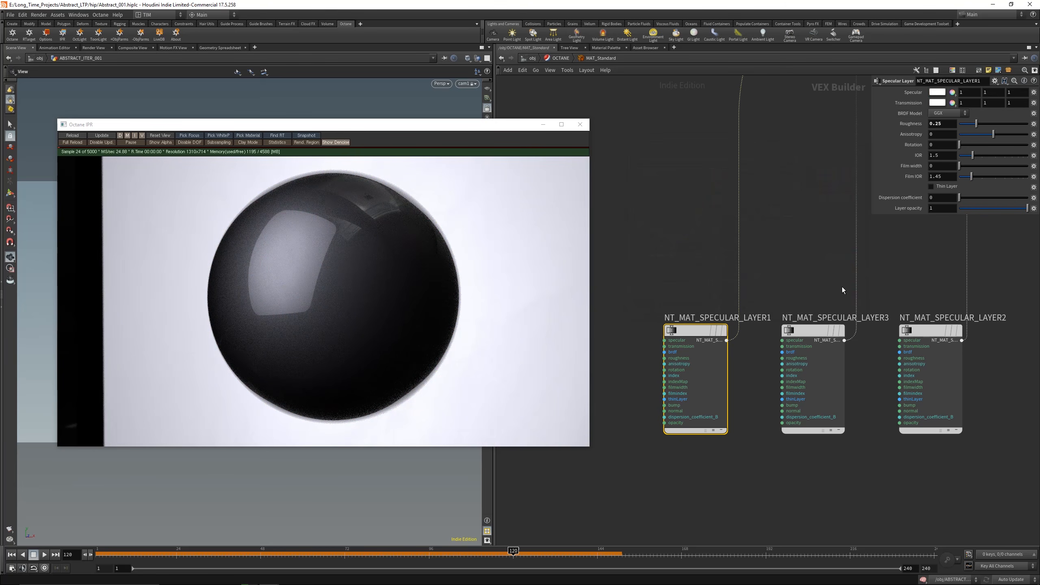
- Set NT_MAT_SPECULAR_LAYER3's transmission colour to a light blue (0.228, 0.266, 1) after trying blue, green, red, magenta and cyan tones
click(821, 331)
middle_drag(899, 251, 819, 251)
click(938, 103)
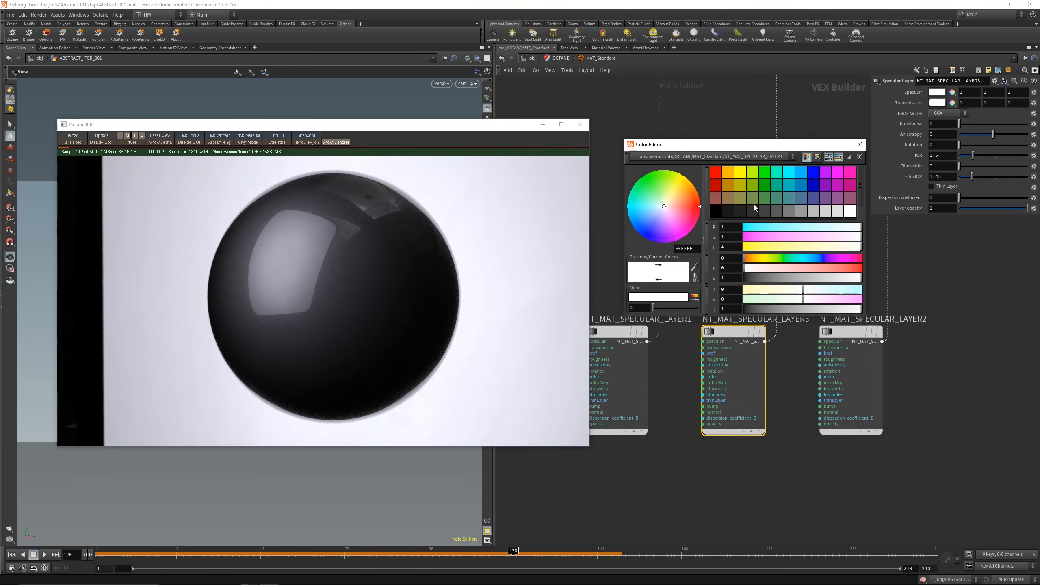
click(809, 173)
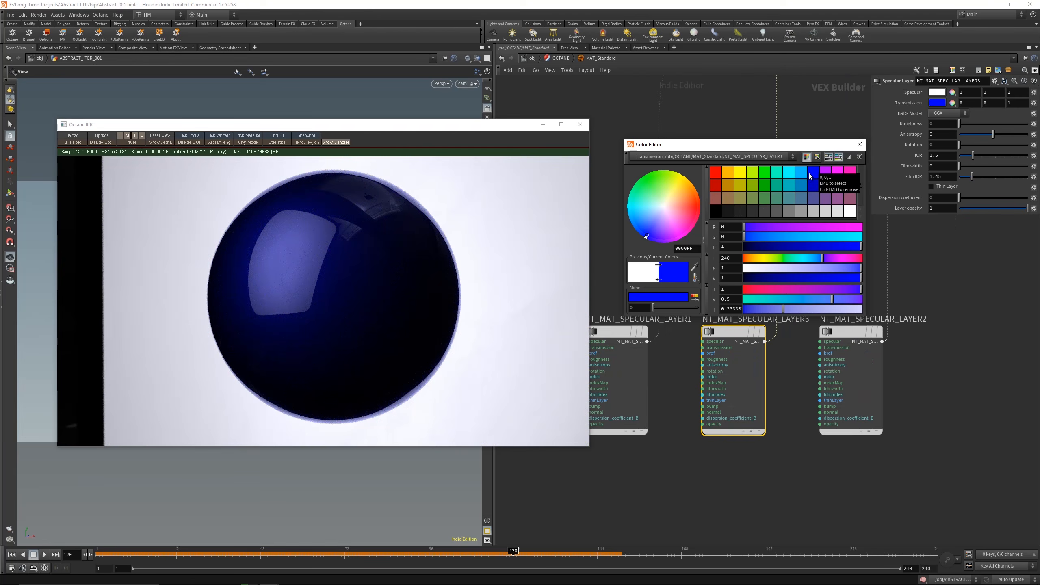
click(792, 171)
click(770, 174)
click(752, 172)
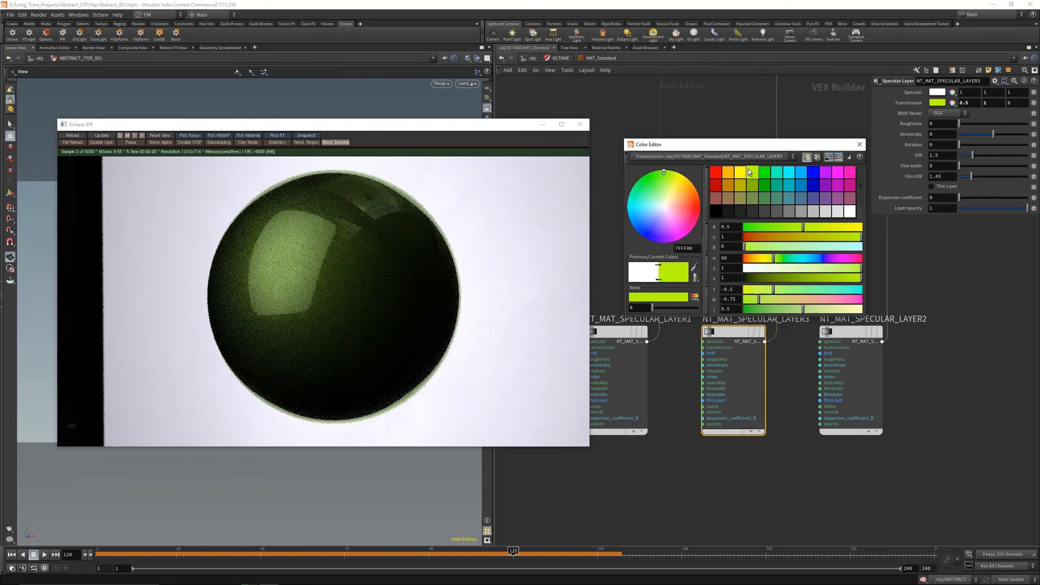
click(712, 174)
click(813, 173)
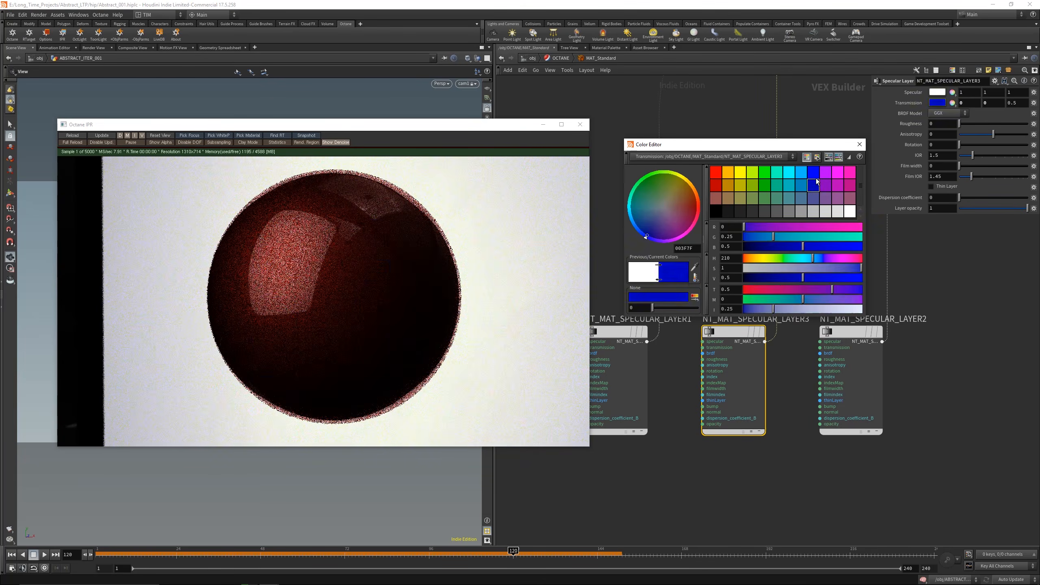
click(836, 172)
click(791, 171)
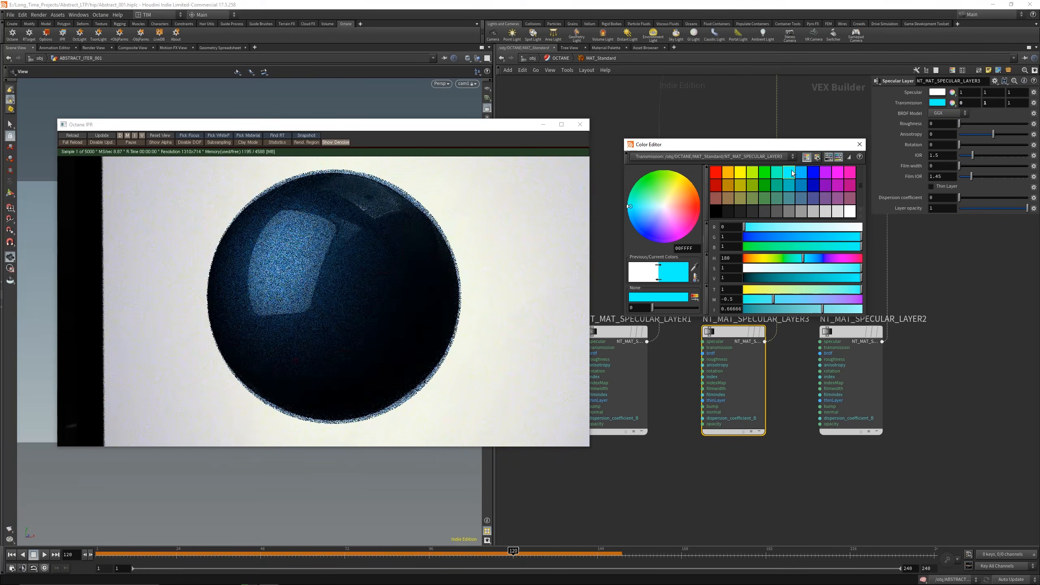
click(801, 172)
drag(802, 237, 771, 228)
- Set NT_MAT_SPECULAR_LAYER2's transmission colour to red (1, 0, 0) after trying purple, yellow and orange
click(851, 331)
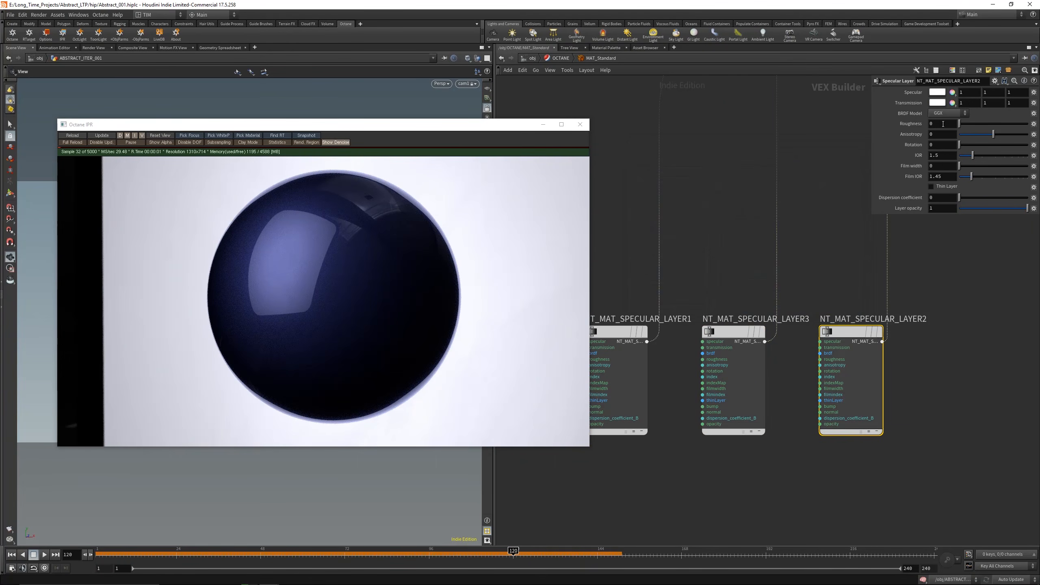
click(940, 103)
click(825, 172)
click(739, 172)
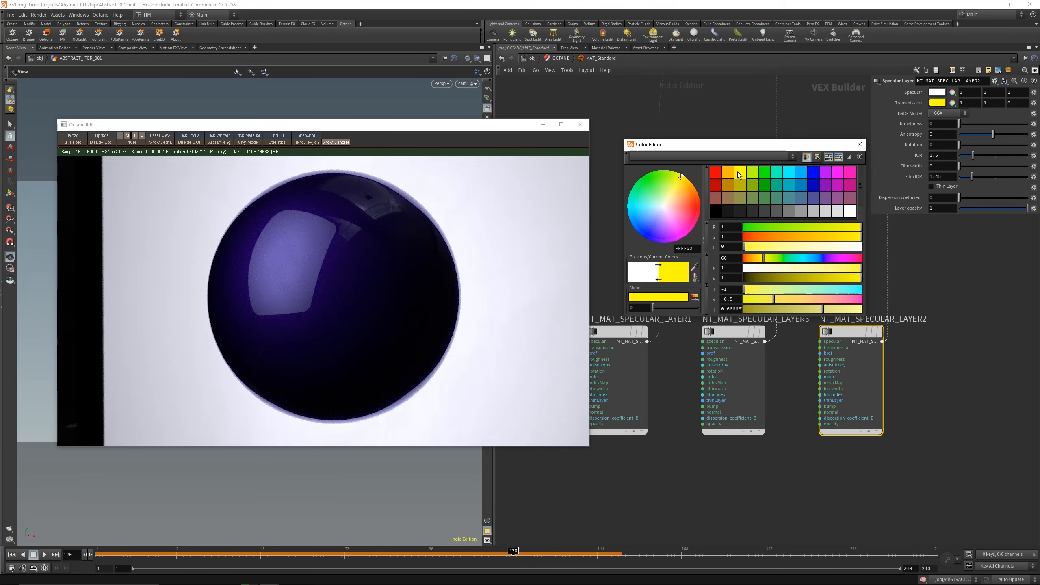
click(715, 173)
click(727, 173)
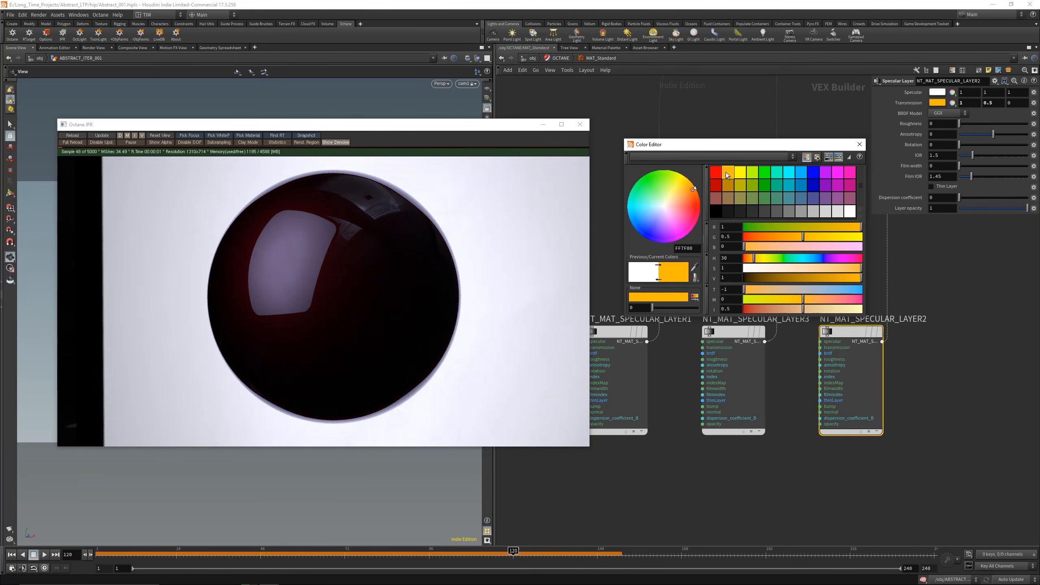
click(719, 174)
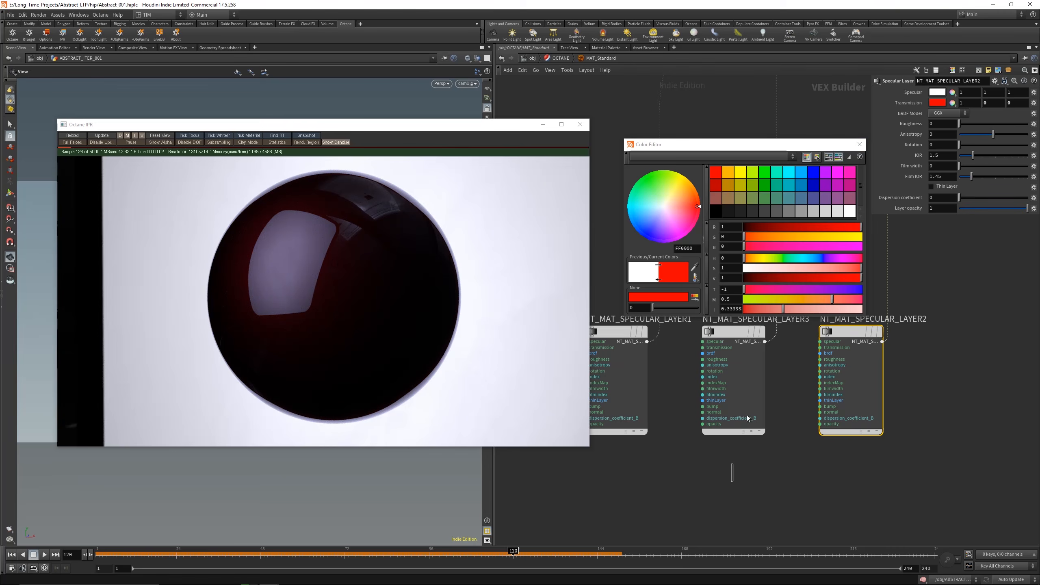
- Set NT_MAT_SPECULAR_LAYER1's transmission colour to pink (1, 0, 0.5) after trying blue, dark red and green
click(732, 368)
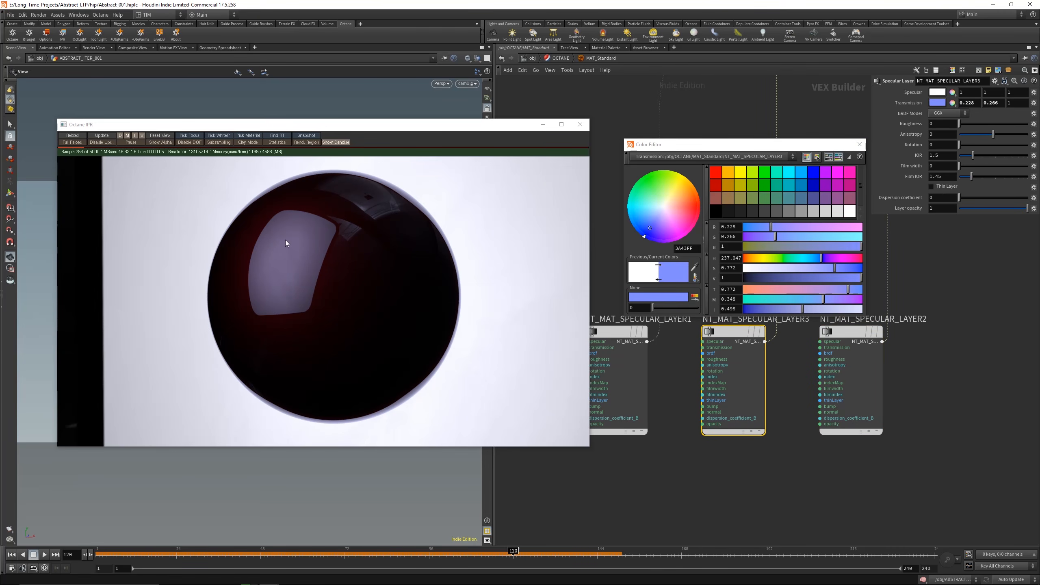
click(629, 393)
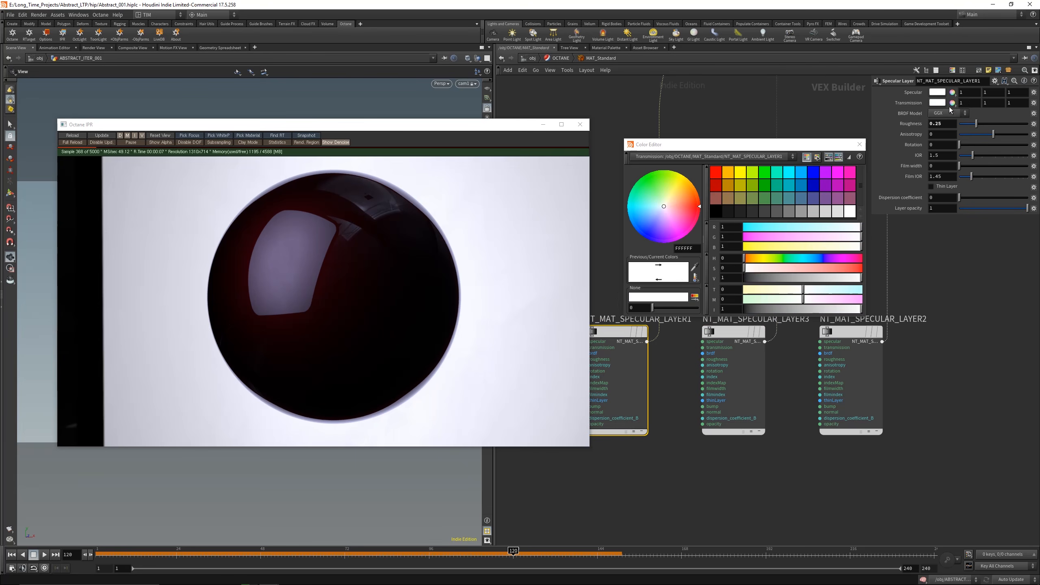
click(937, 103)
click(814, 173)
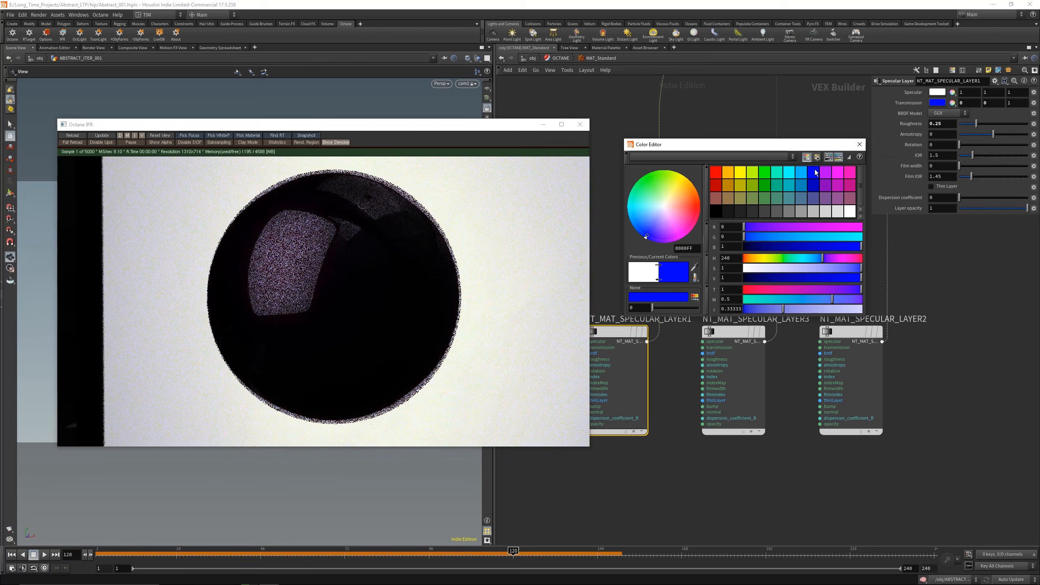
click(846, 176)
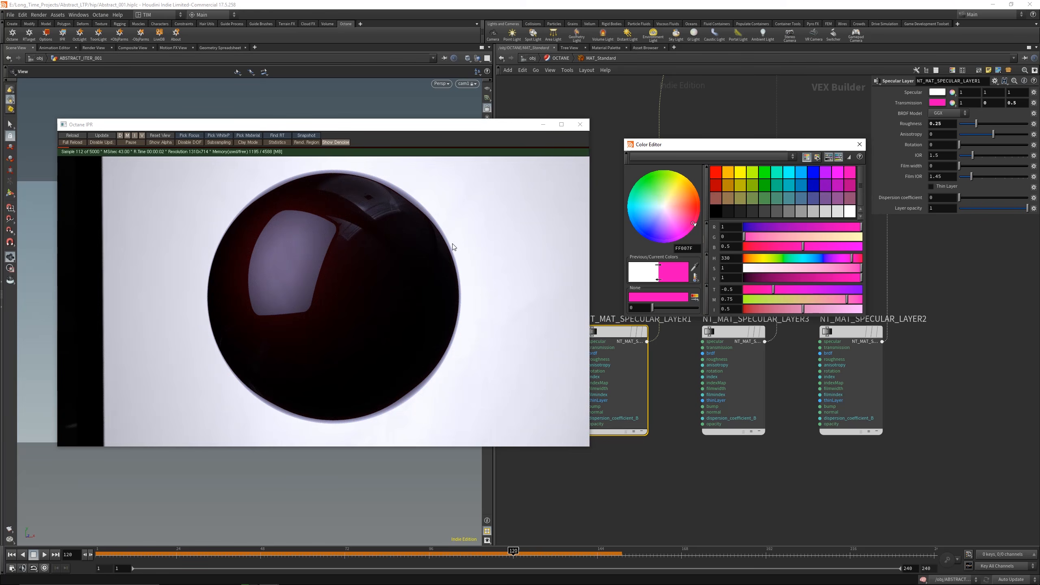
click(715, 200)
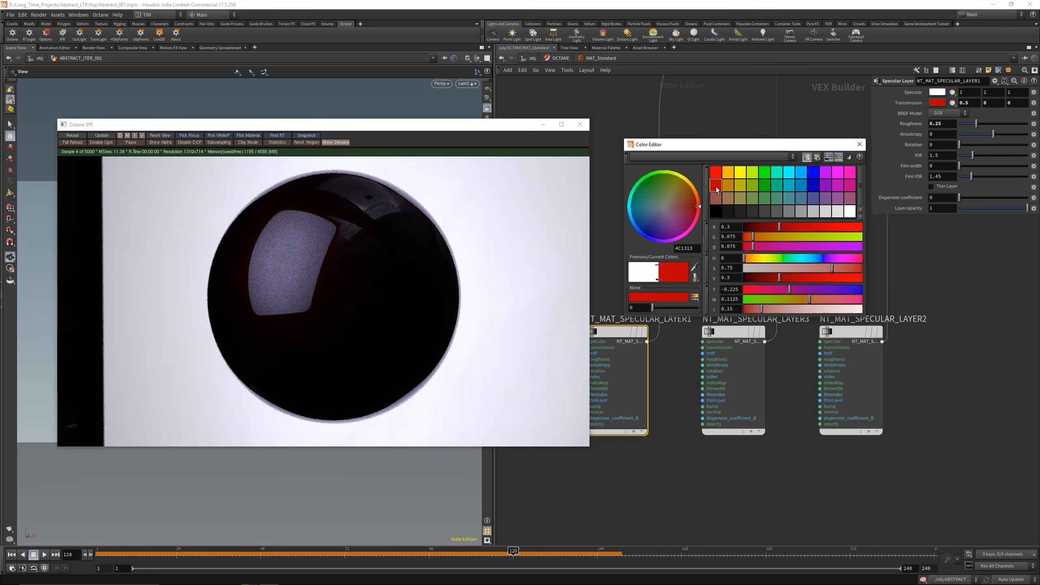
click(766, 168)
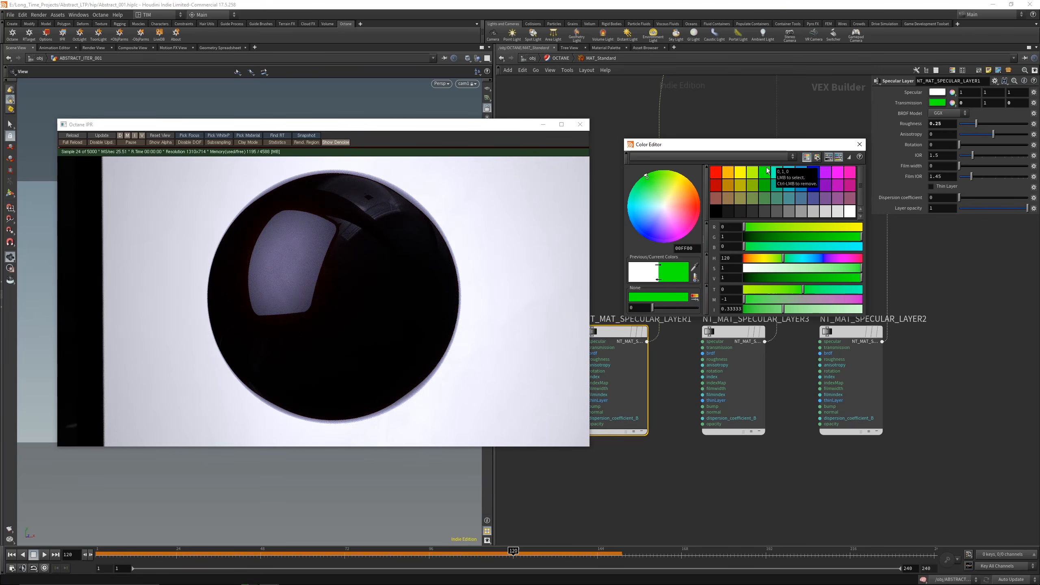
click(848, 173)
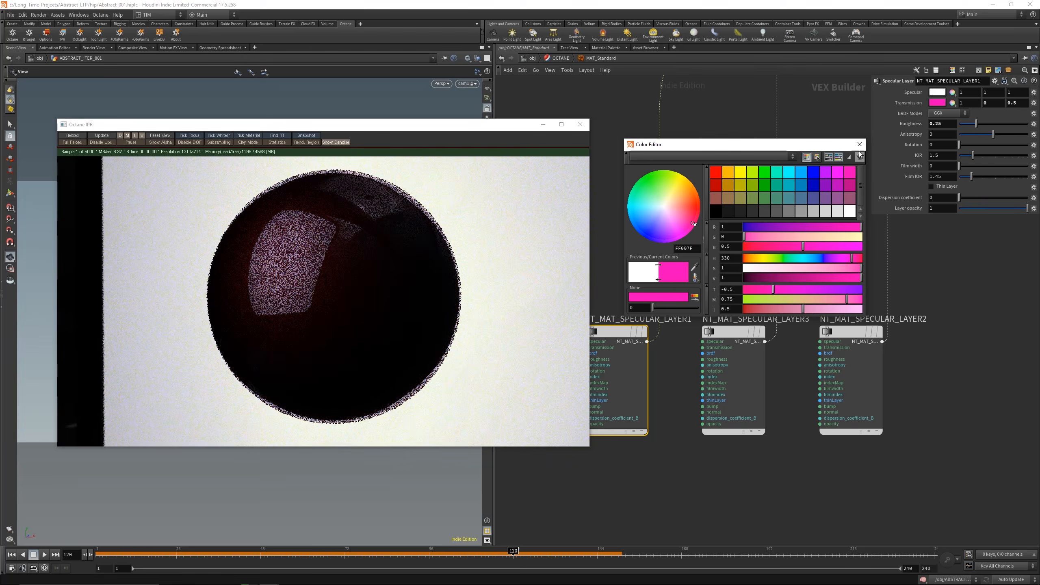
- Delete NT_MAT_SPECULAR_LAYER1 and reduce NT_MAT_LAYER1's pin_count to 2
scroll(804, 254, down, 3)
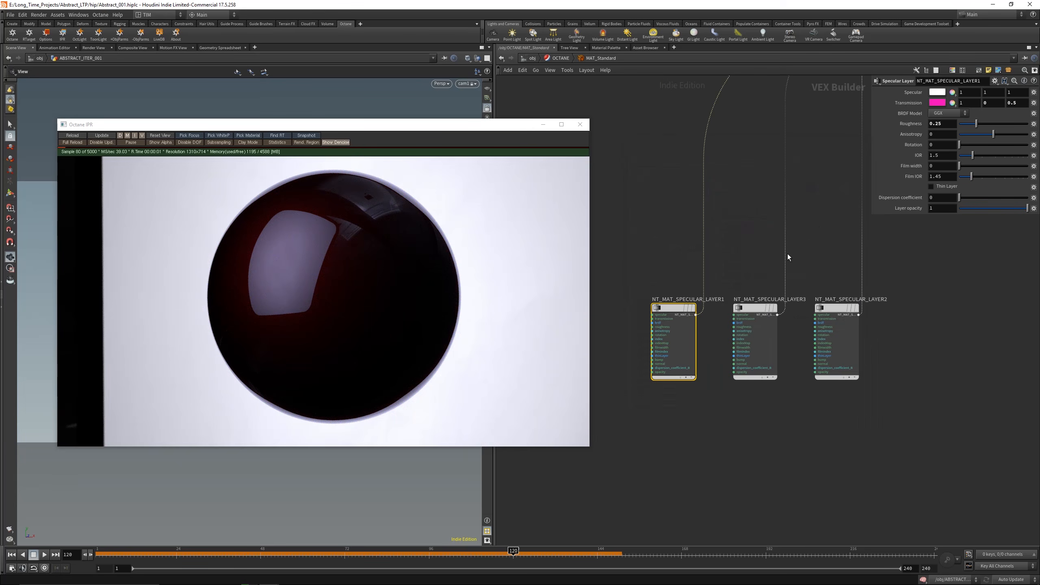
click(755, 327)
click(835, 344)
scroll(825, 400, down, 2)
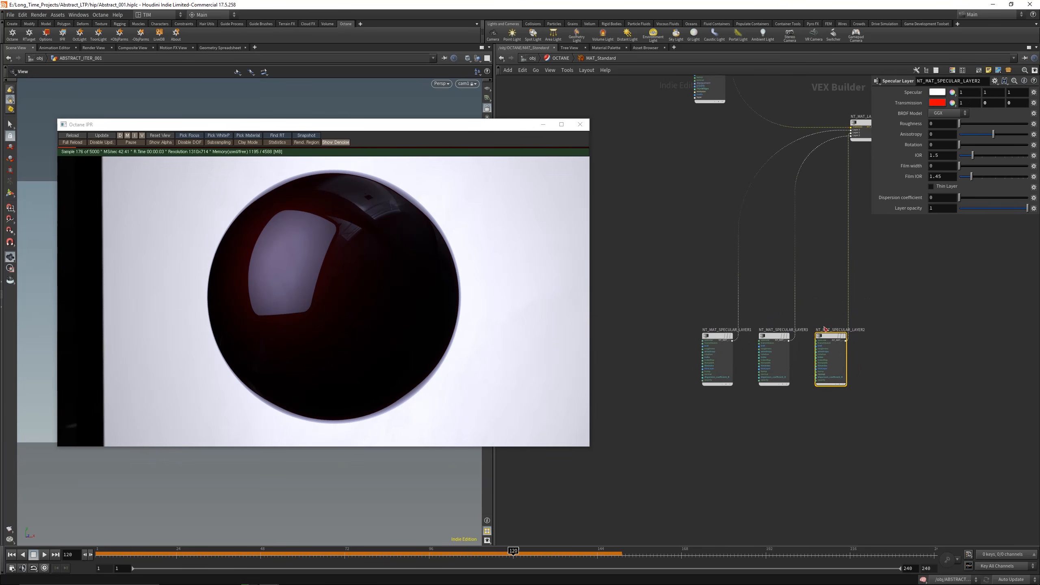
middle_drag(831, 249, 804, 325)
click(686, 458)
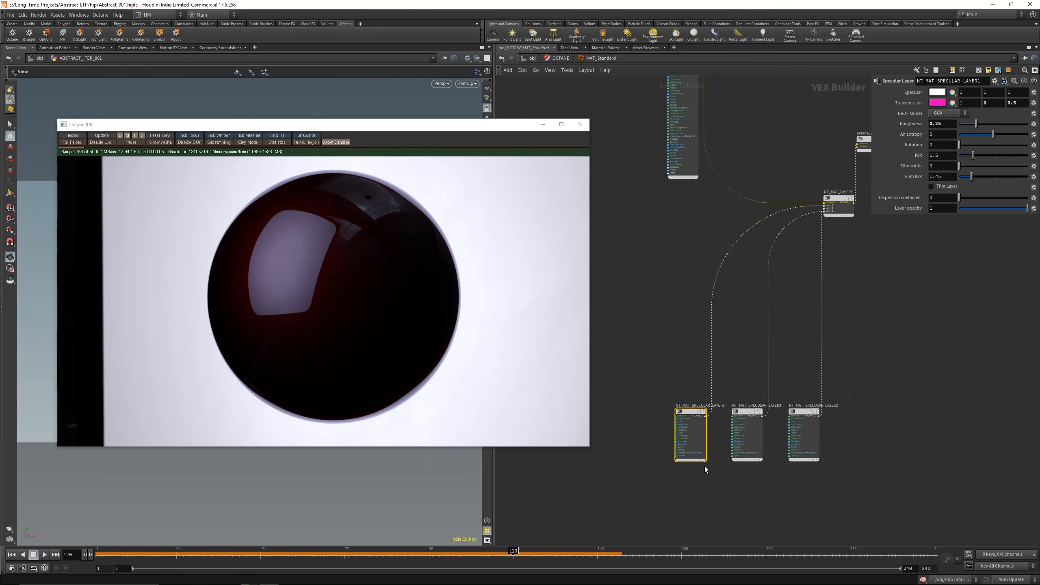
key(Delete)
scroll(819, 210, up, 2)
drag(815, 208, 822, 187)
click(823, 189)
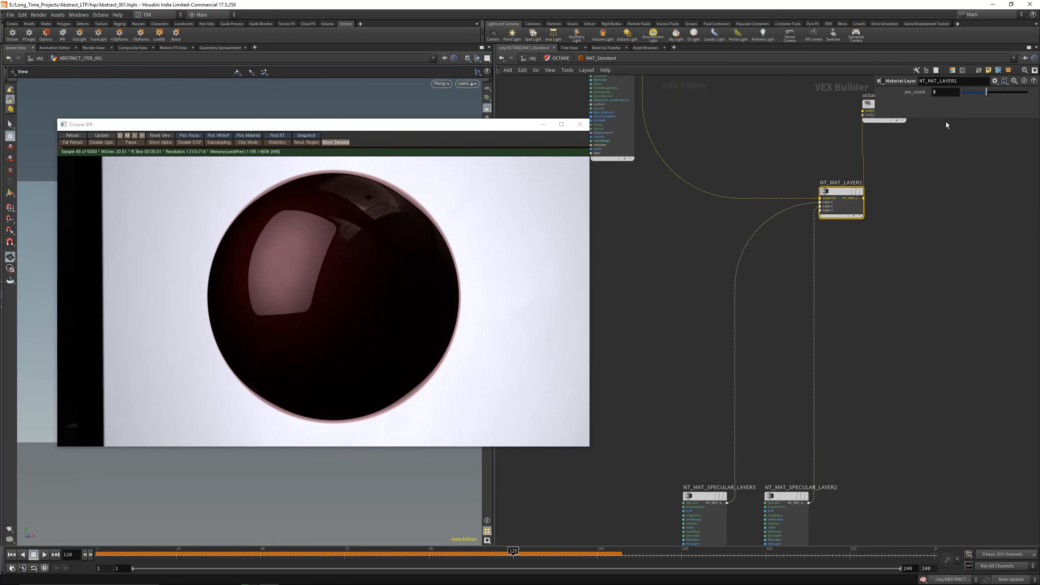
click(977, 92)
- Set NT_MAT_SPECULAR_LAYER2's transmission colour to orange (1, 0.349, 0) after trying white, grey and yellow, and reload the live render
middle_drag(770, 443, 793, 338)
drag(793, 337, 831, 443)
drag(691, 317, 712, 451)
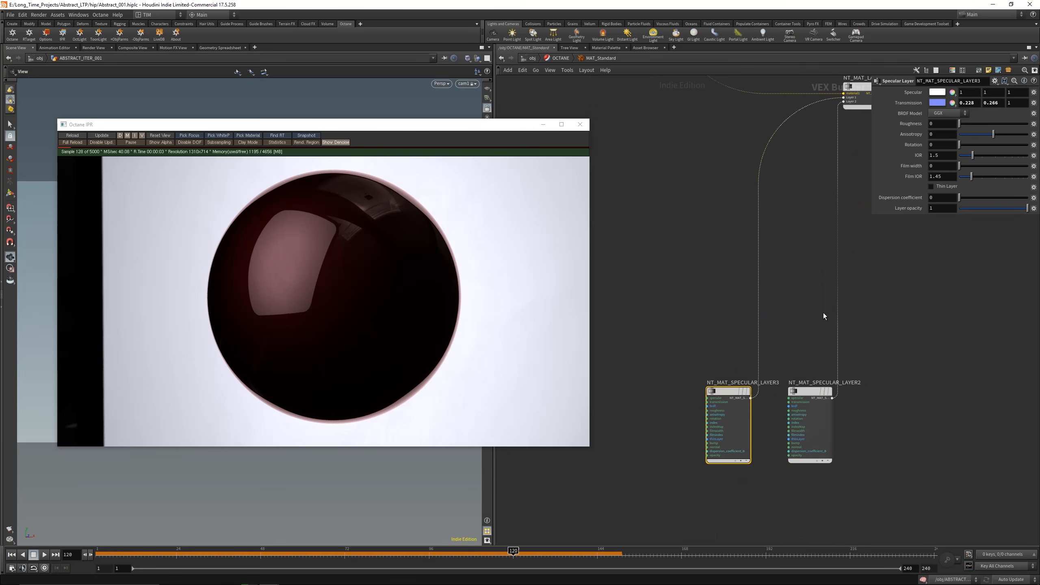
drag(801, 335, 827, 513)
click(938, 103)
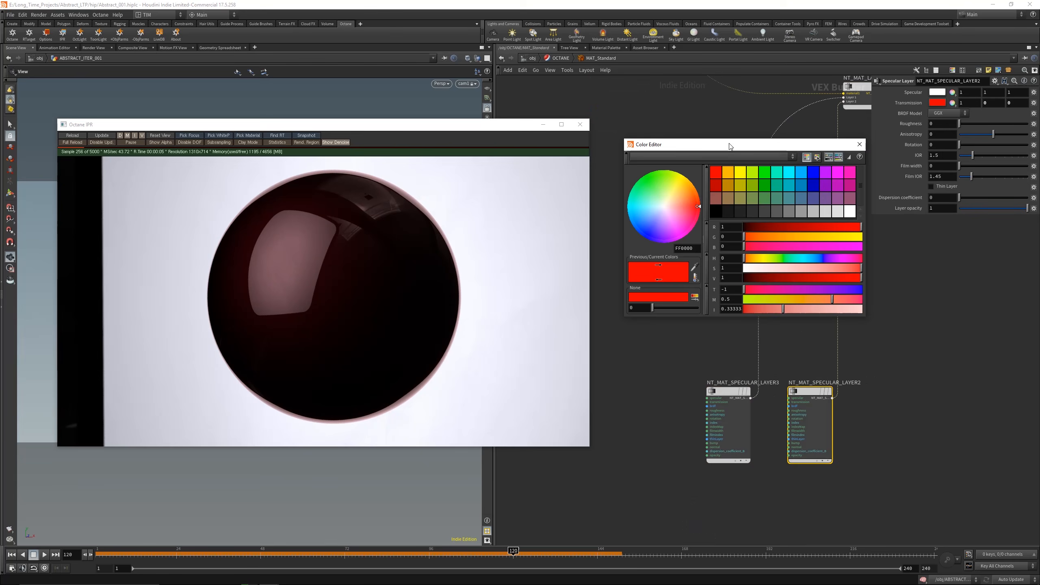
click(849, 212)
click(822, 212)
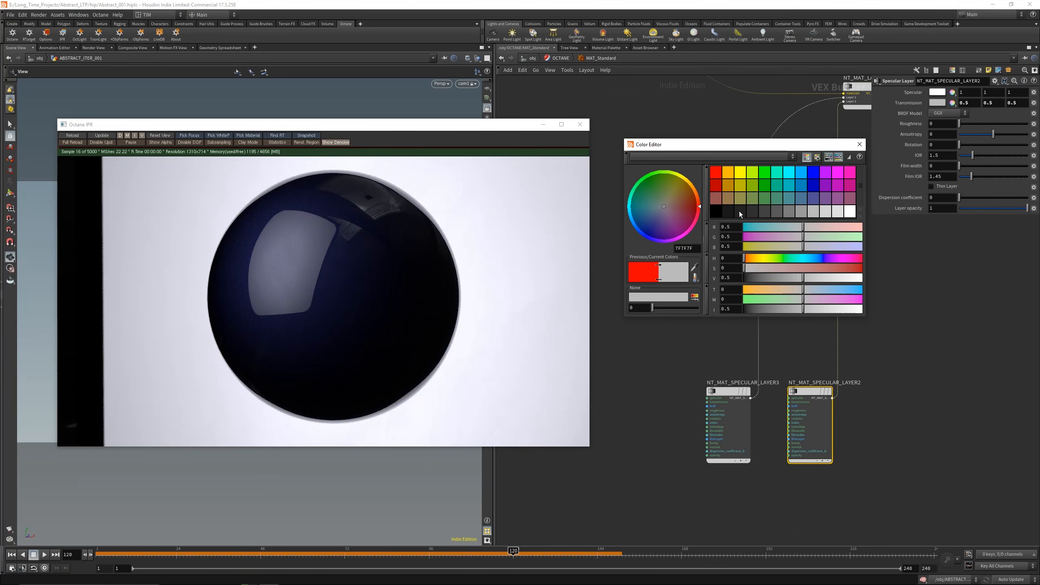
click(739, 184)
click(729, 184)
click(728, 173)
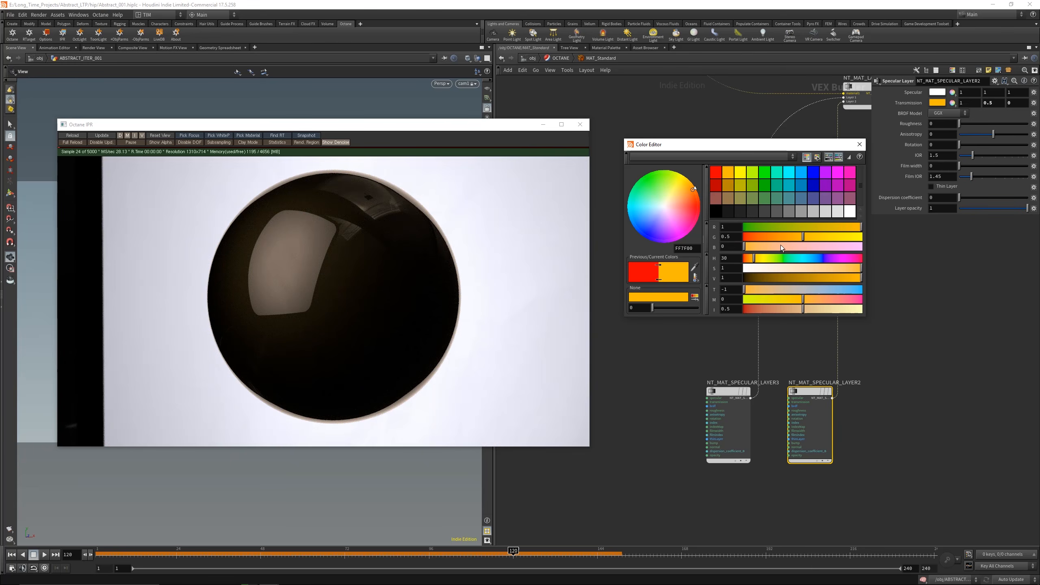
drag(799, 237, 782, 237)
click(859, 144)
click(708, 181)
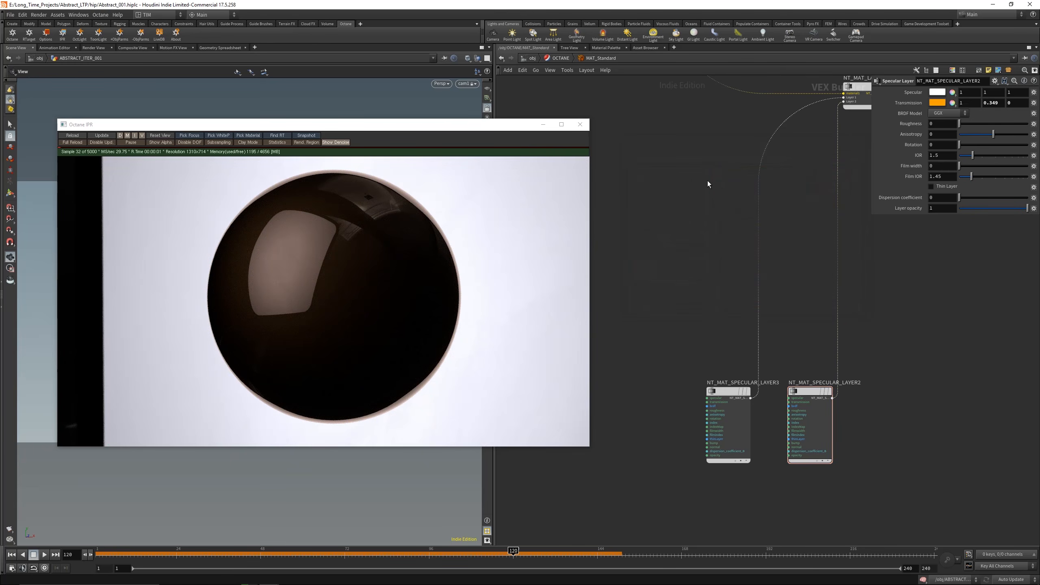
click(83, 135)
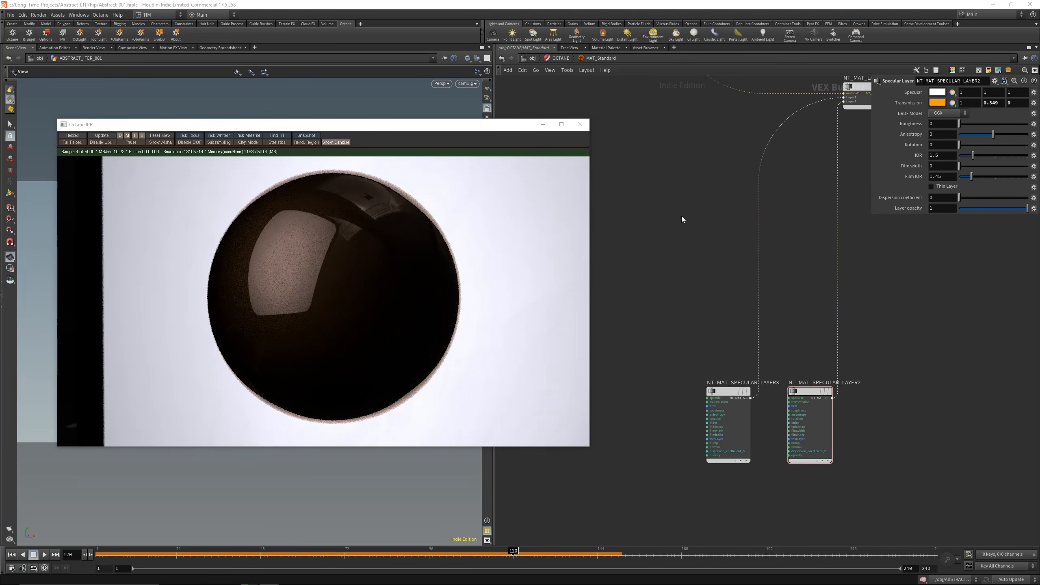
- Go to the OCTANE render network and toggle the HDRI node's Switch option to change the environment image
click(682, 216)
key(u)
key(u)
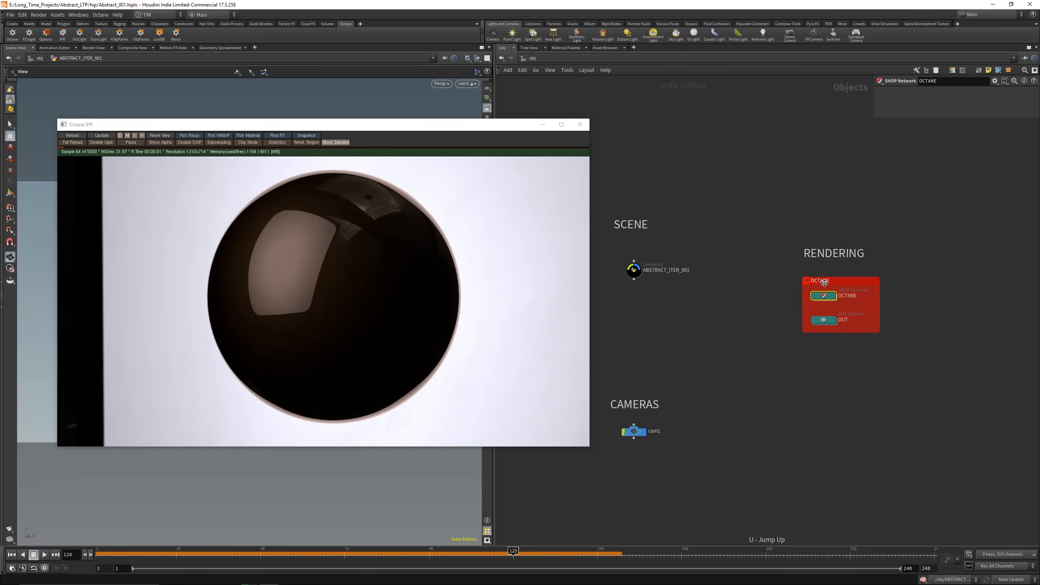
double_click(823, 301)
click(835, 272)
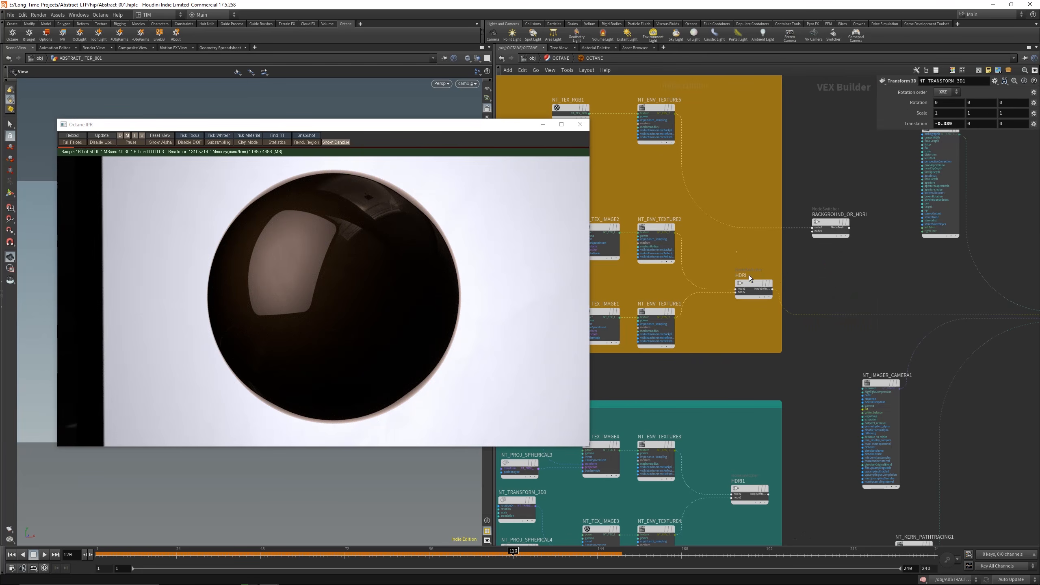
click(749, 278)
middle_drag(732, 177, 815, 178)
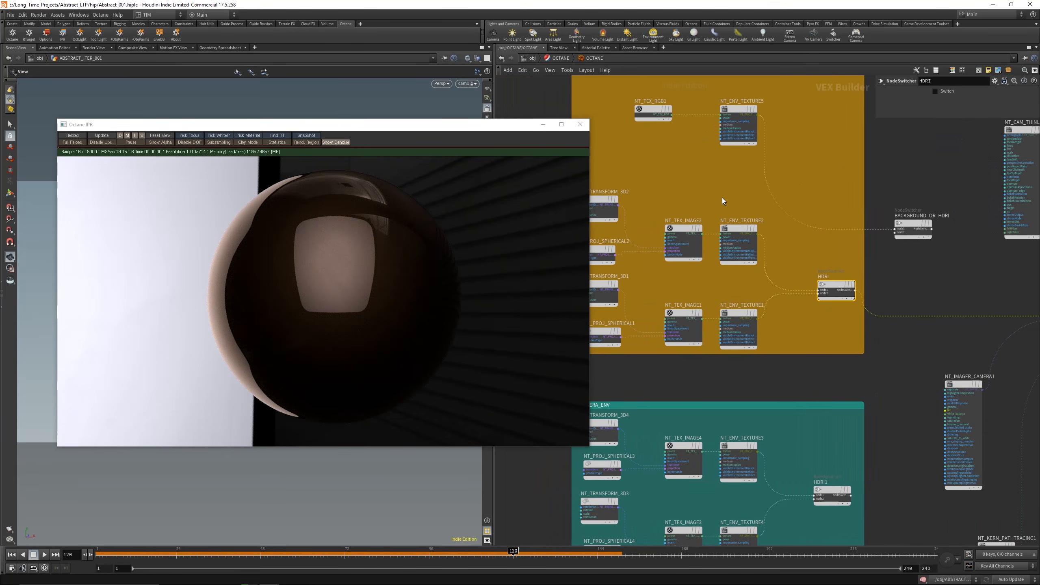
- Load teufelsberg_lookout_4k.hdr from the E:/HDRI folder as the image file of NT_TEX_IMAGE2
click(683, 232)
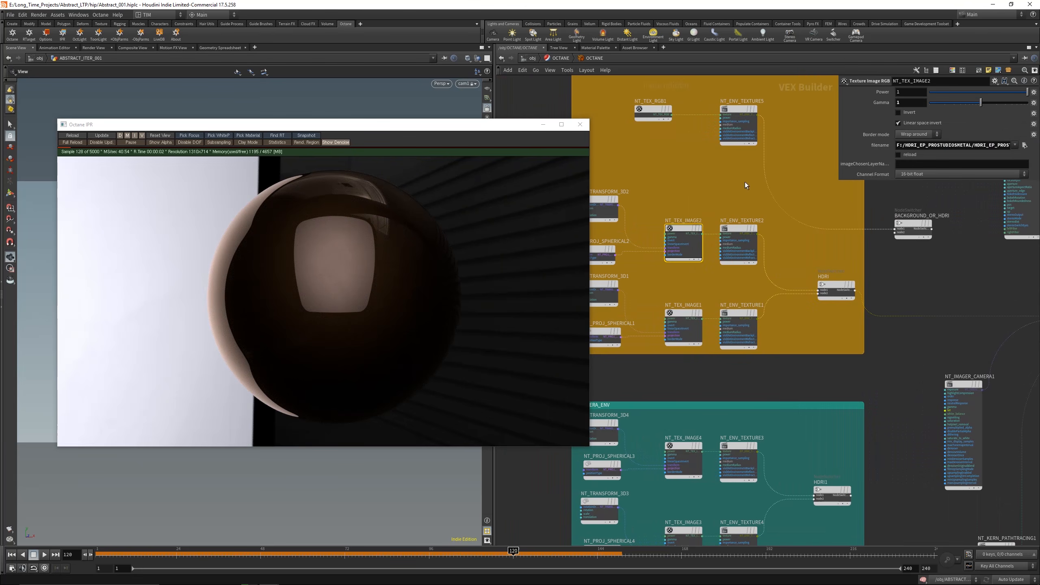
click(1025, 145)
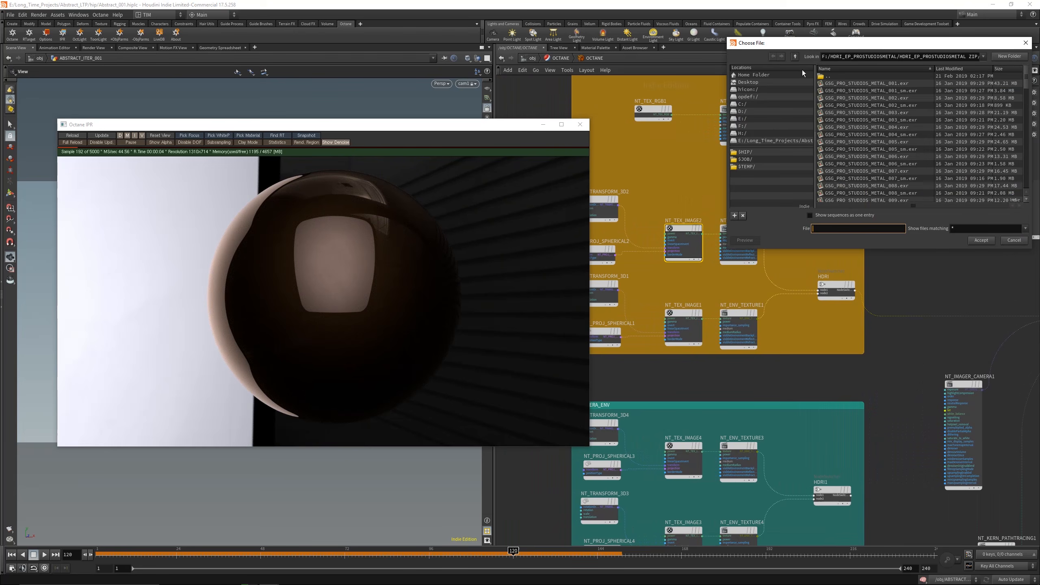
click(759, 113)
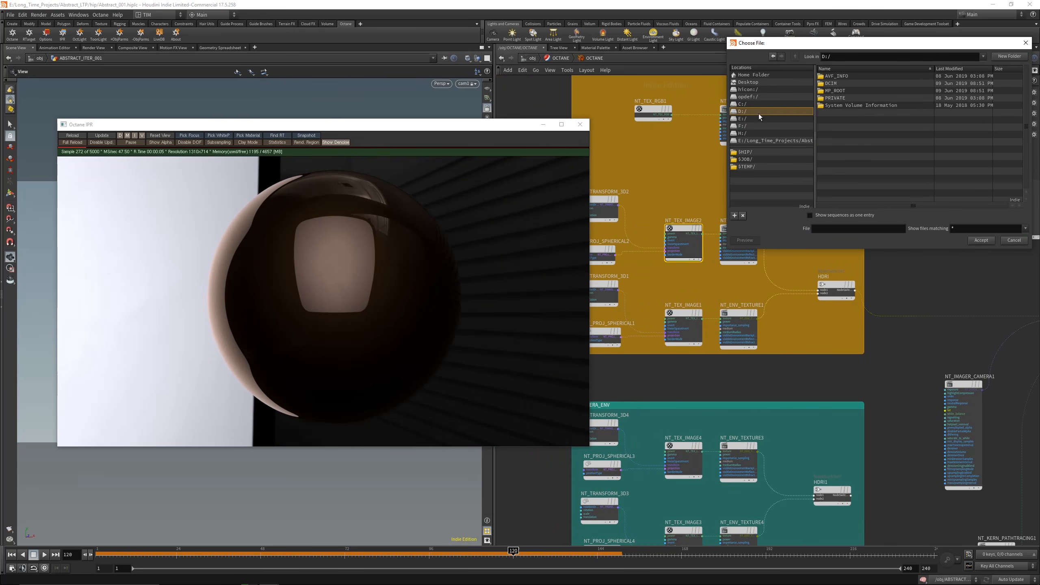
click(766, 118)
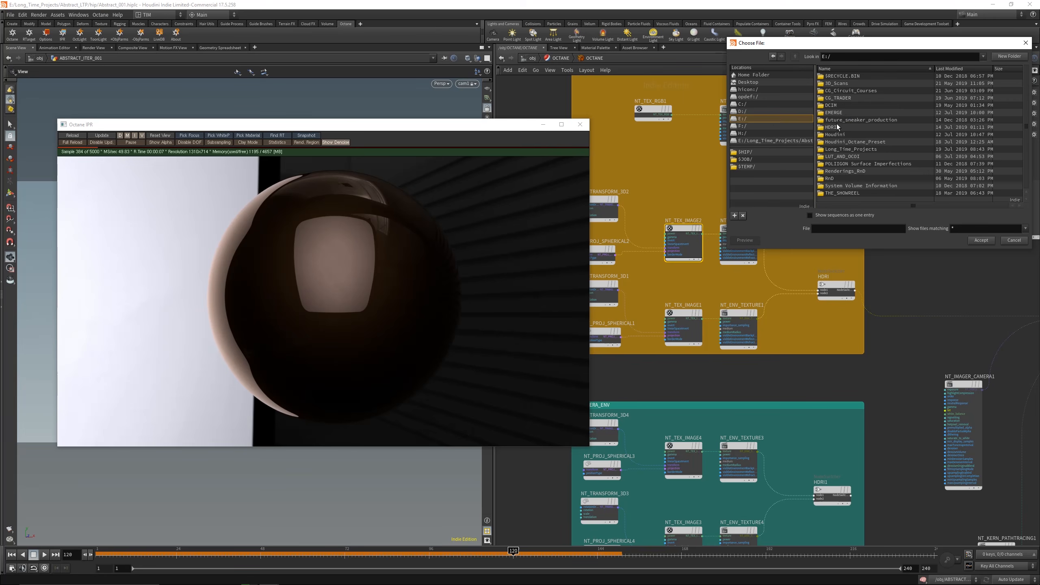
double_click(837, 127)
scroll(854, 144, down, 5)
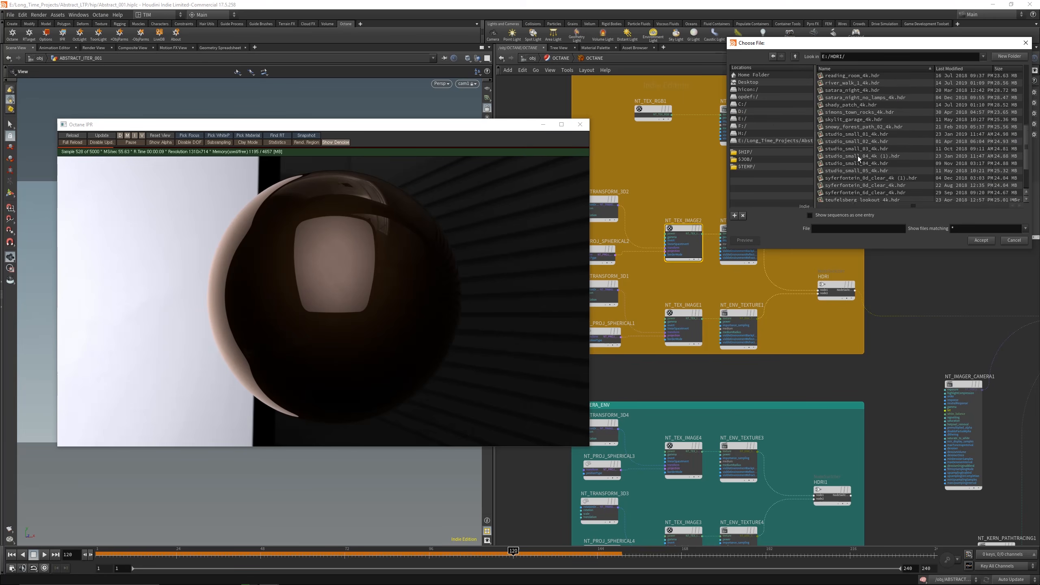
scroll(843, 176, down, 3)
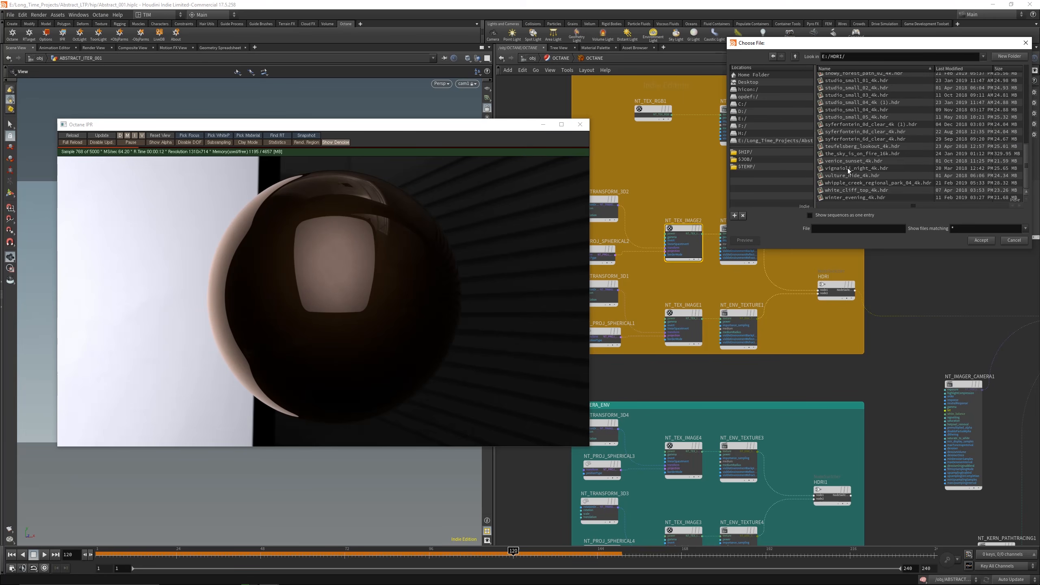
double_click(853, 146)
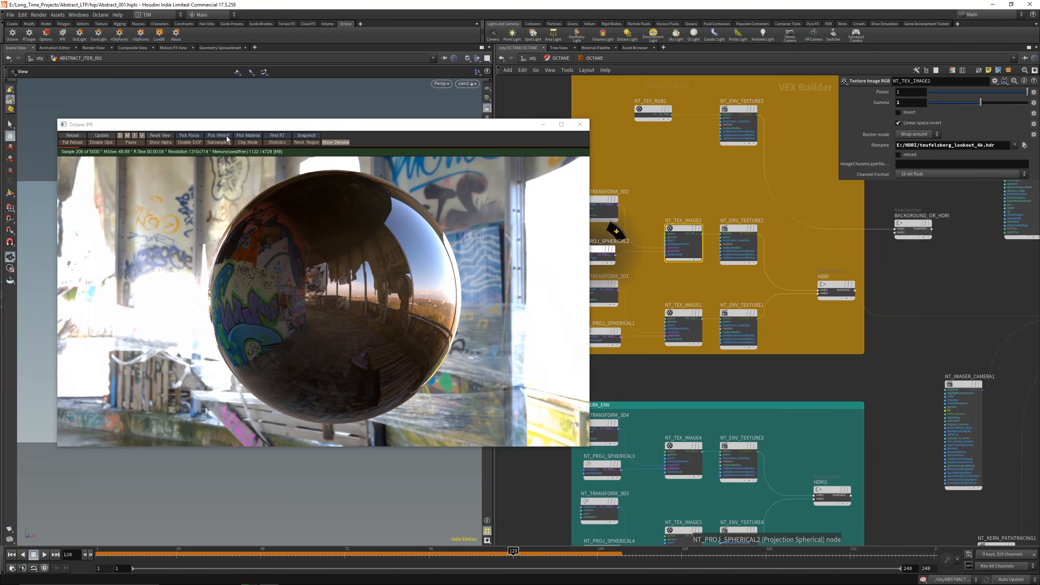
- Pick the live render's focus point on the sphere and go to the specular layers in the MAT_Standard network
click(197, 137)
click(310, 235)
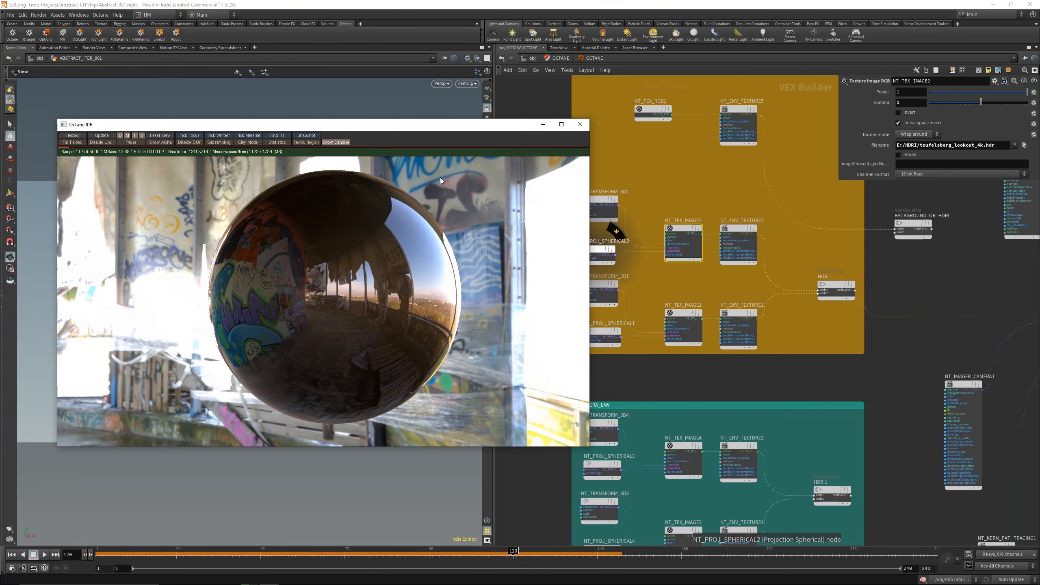
click(794, 312)
key(i)
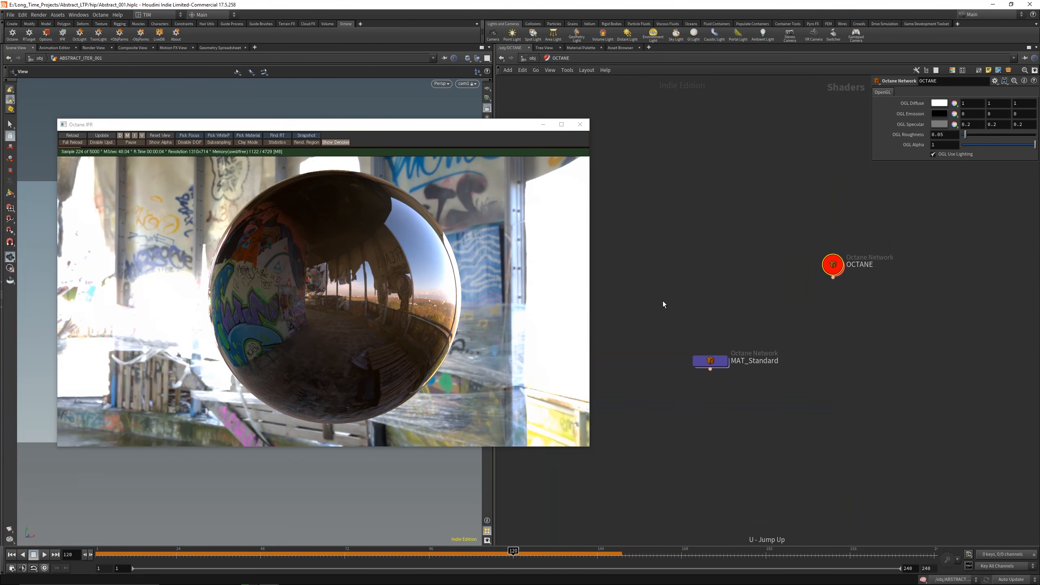
click(726, 391)
middle_drag(811, 262, 787, 280)
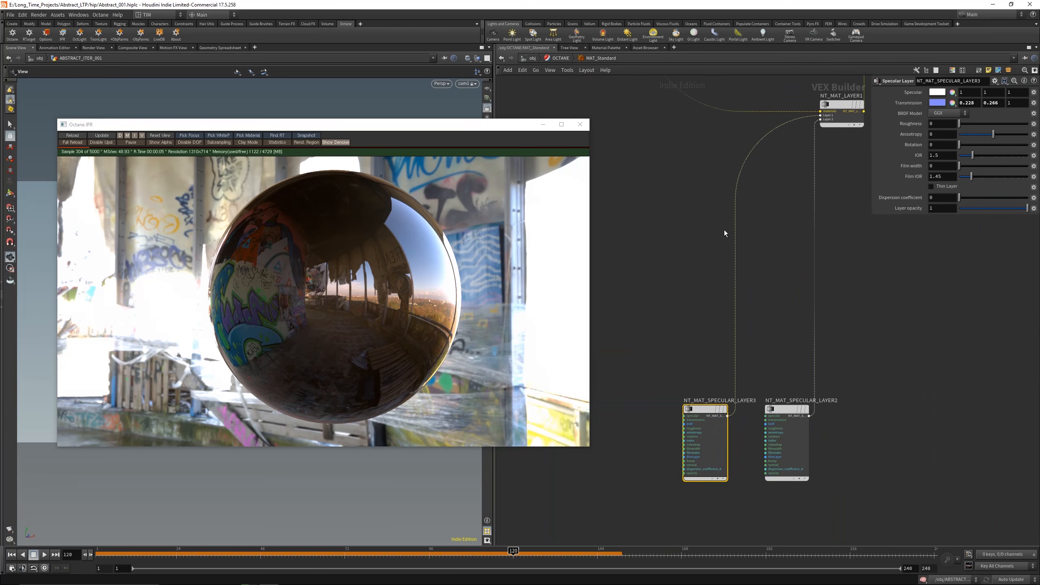
- Disconnect both specular layers from NT_MAT_LAYER1 and rewire only NT_MAT_SPECULAR_LAYER3 to its Layer 1 input
key(y)
drag(687, 249, 877, 272)
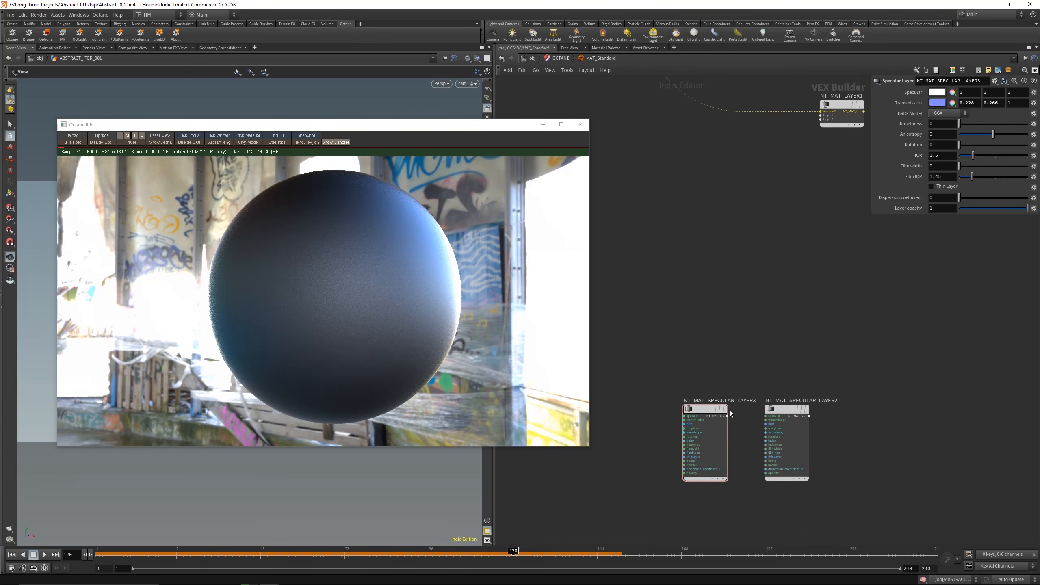
drag(727, 416, 821, 115)
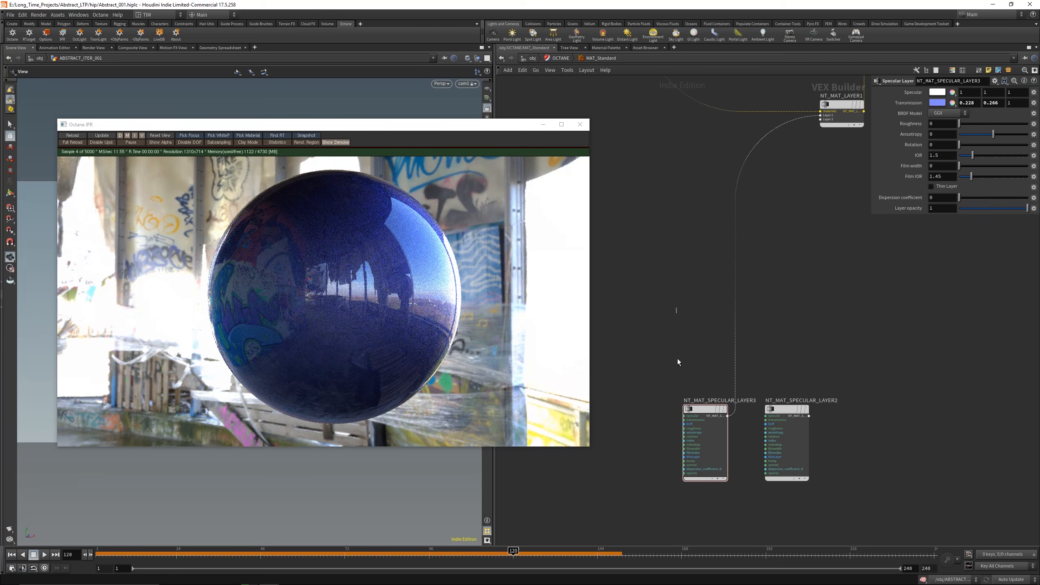
- Set the roughness of NT_MAT_SPECULAR_LAYER3 to 0.5
click(691, 433)
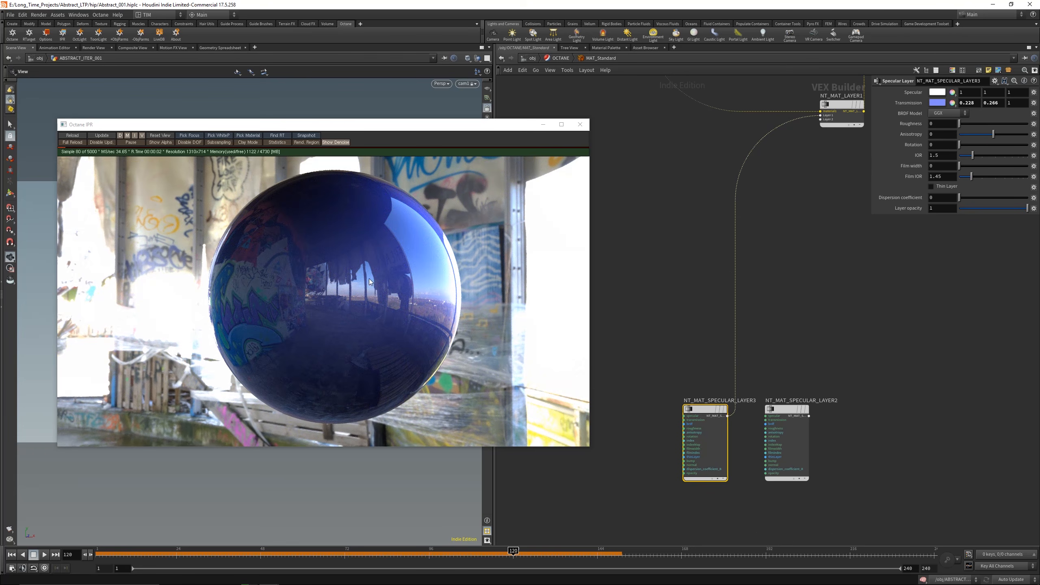
click(947, 123)
text(0.5)
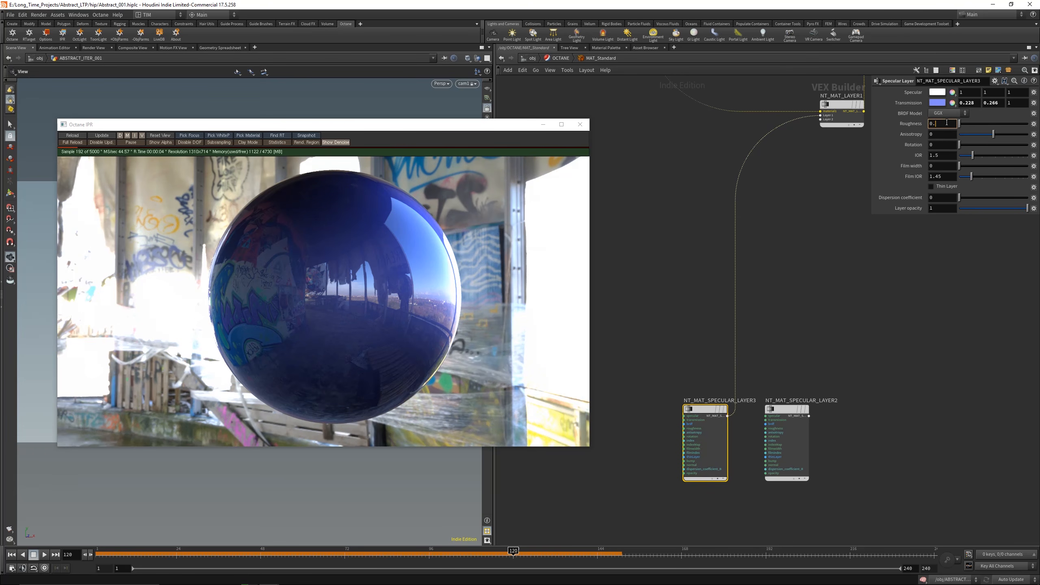
key(Return)
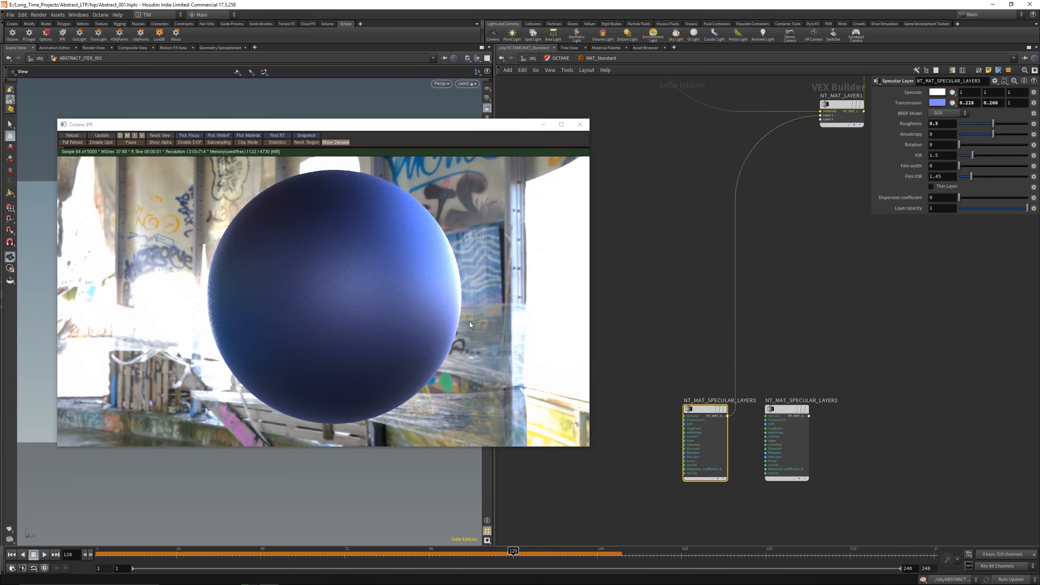
- Connect NT_MAT_SPECULAR_LAYER2 to the Layer 2 input of NT_MAT_LAYER1 and select that specular layer
click(809, 416)
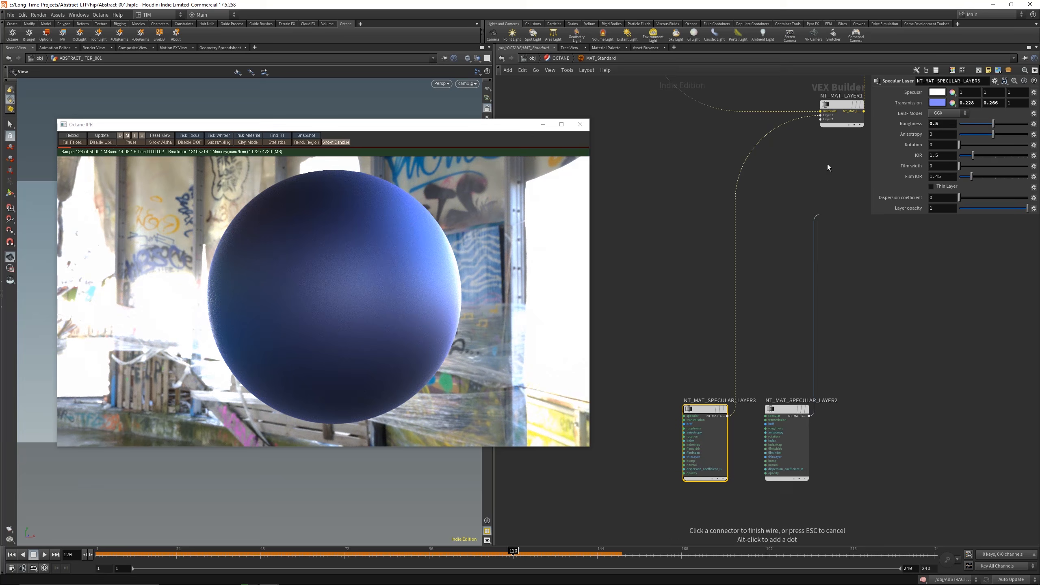
click(826, 123)
middle_drag(792, 293, 763, 283)
drag(722, 324, 757, 471)
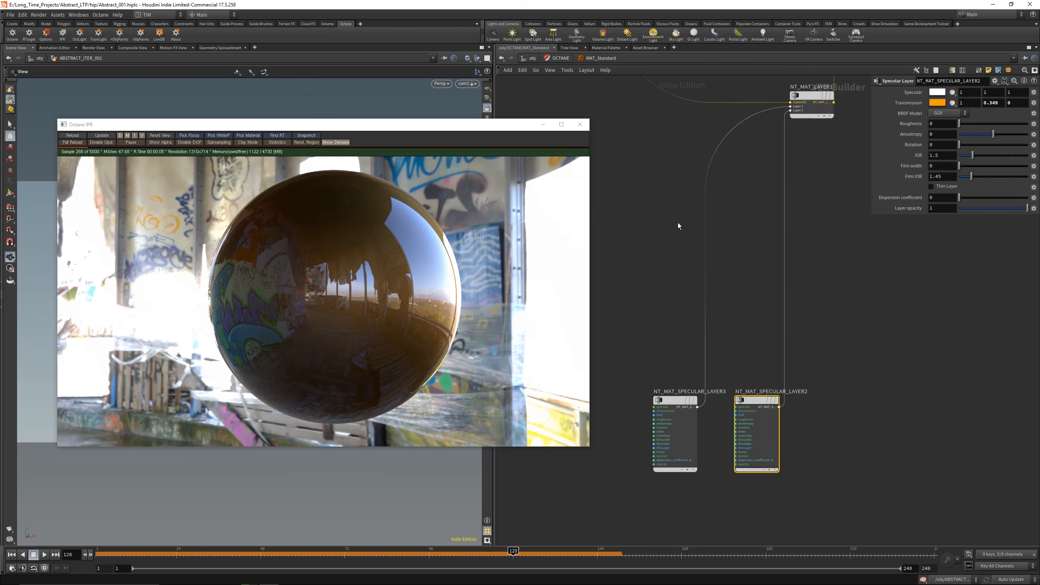
- Bypass NT_MAT_LAYER1 to preview the base material alone, and reconnect NT_MAT_LAYER1 to the octane material's material input
scroll(745, 209, down, 2)
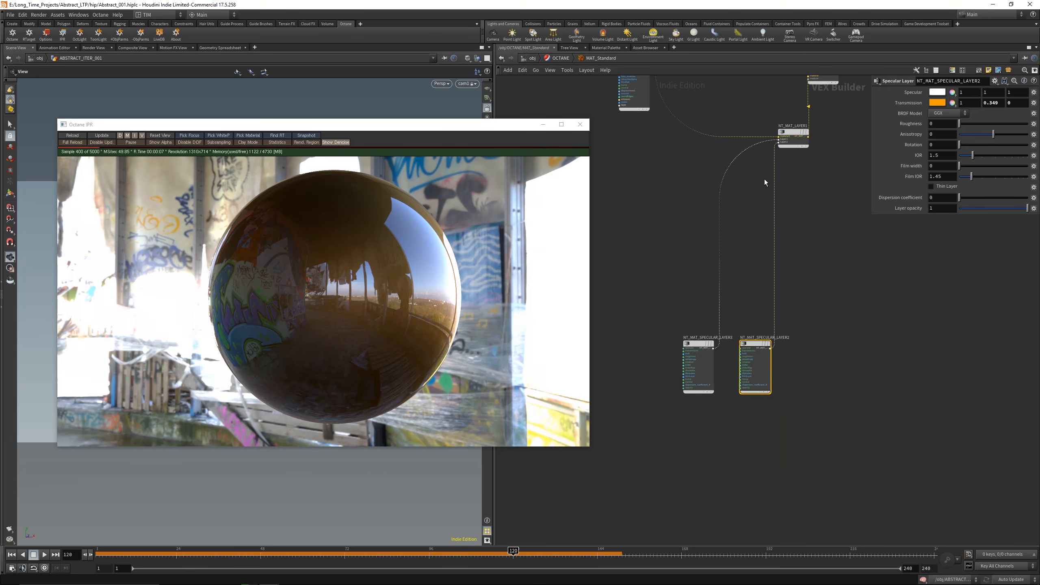
middle_drag(764, 179, 765, 330)
drag(651, 124, 810, 203)
scroll(786, 260, up, 3)
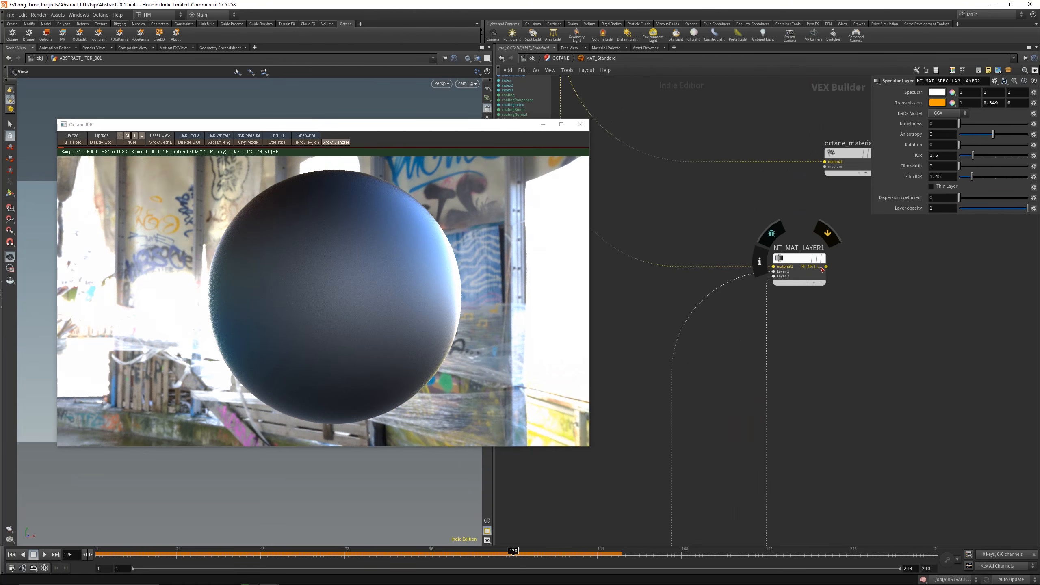
click(825, 266)
click(819, 161)
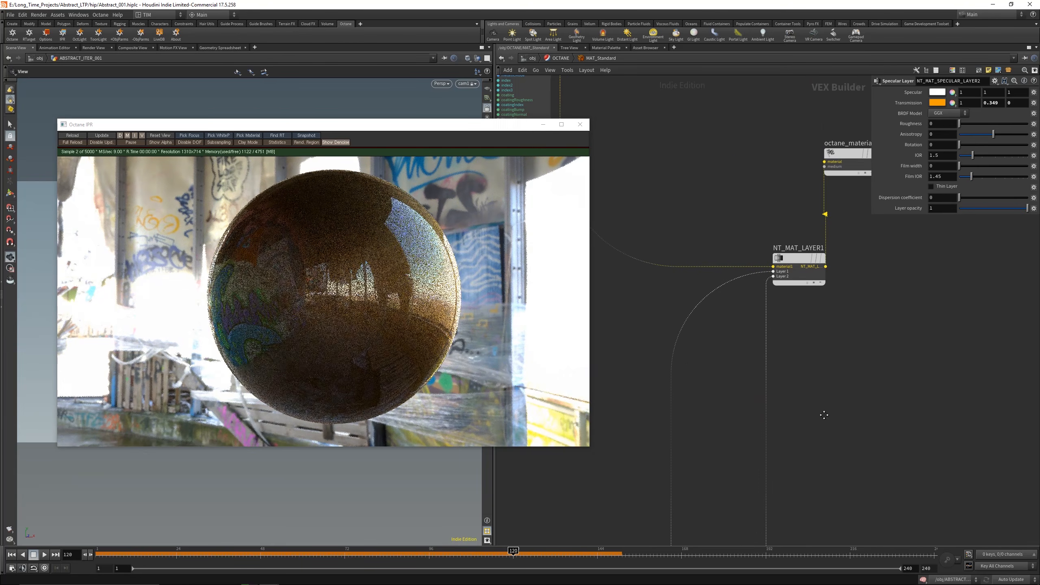
- Set NT_MAT_SPECULAR_LAYER2's transmission colour to white (1, 1, 1) after trying orange, red, pink, blue, green and black
middle_drag(646, 450, 672, 260)
click(937, 102)
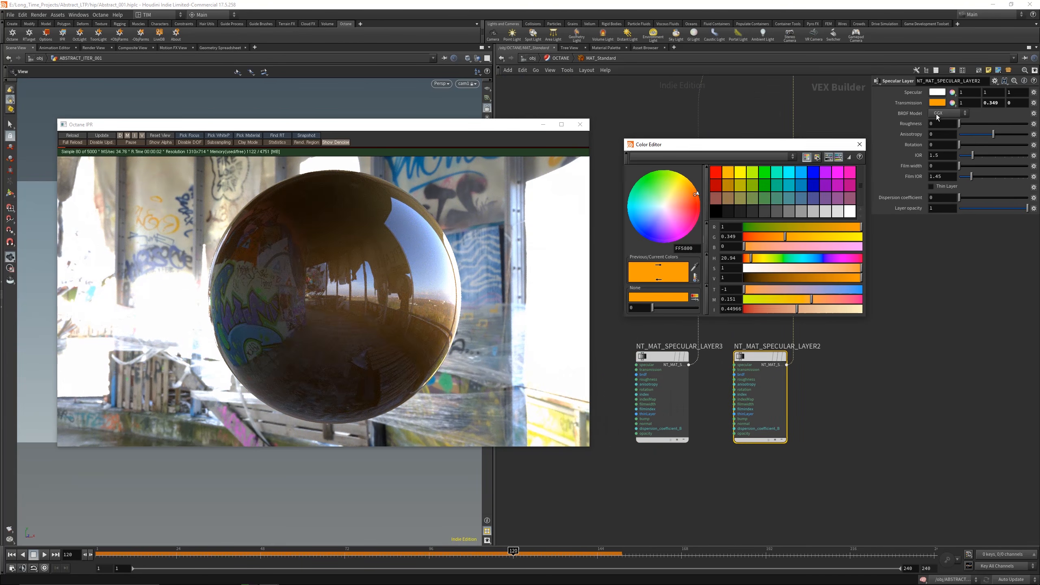
click(849, 211)
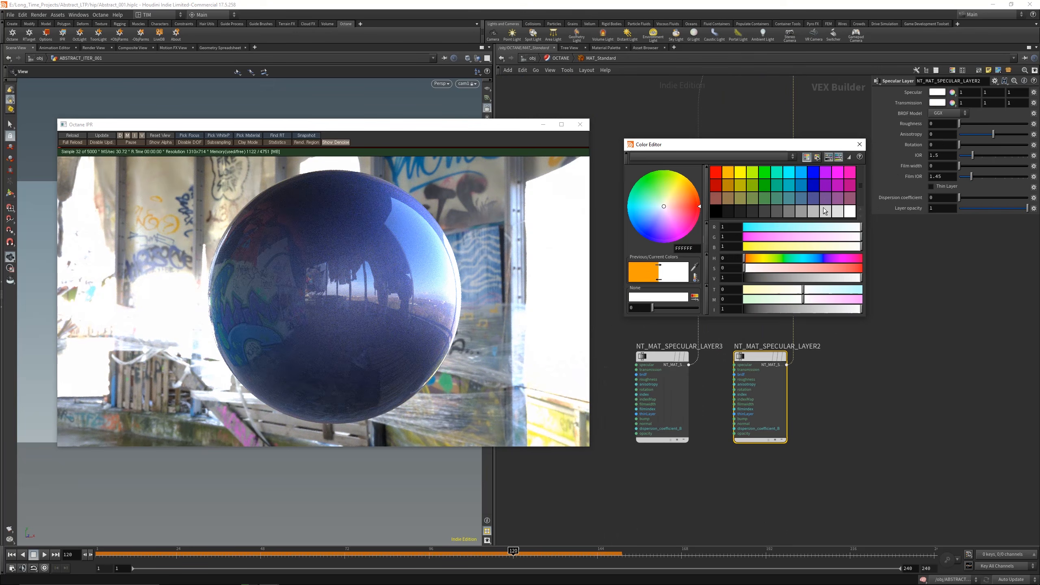
click(723, 173)
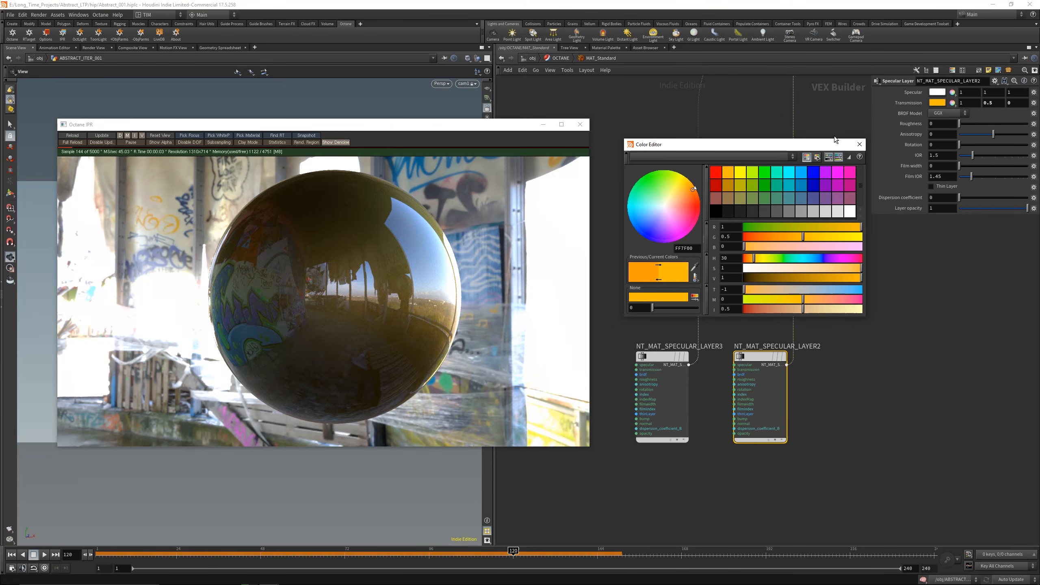
click(715, 175)
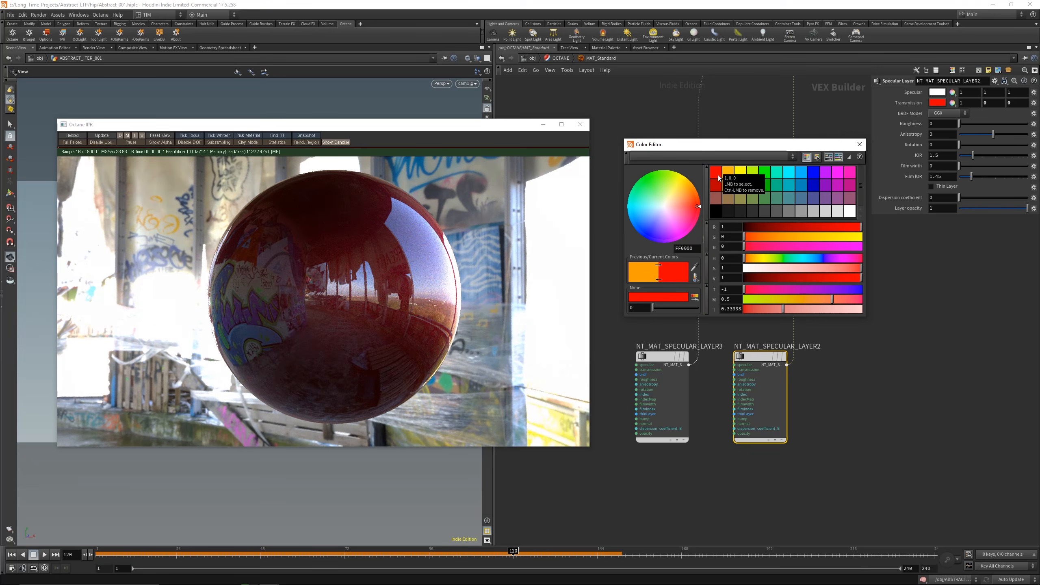
click(851, 174)
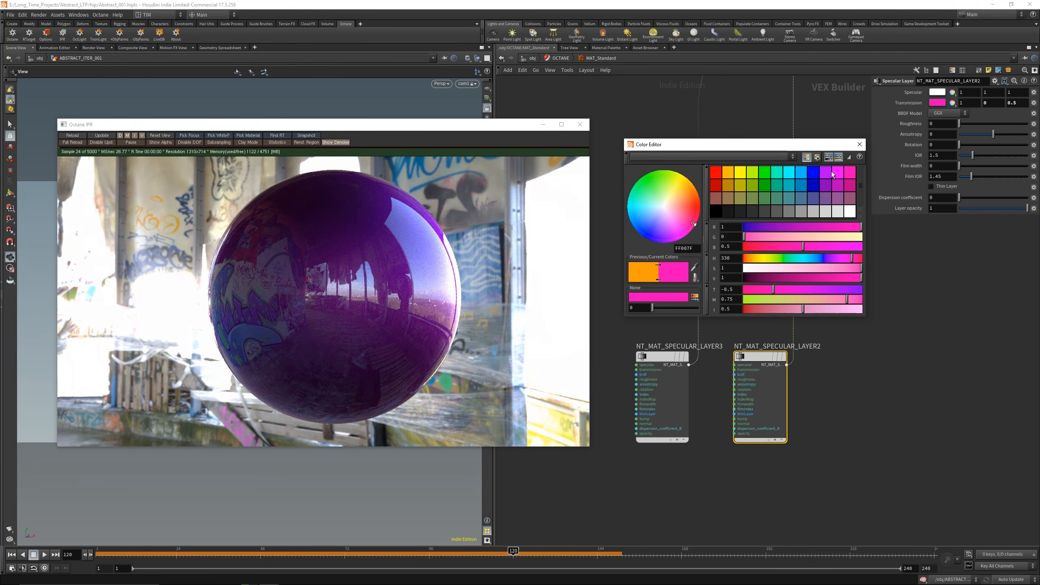
click(814, 173)
click(766, 177)
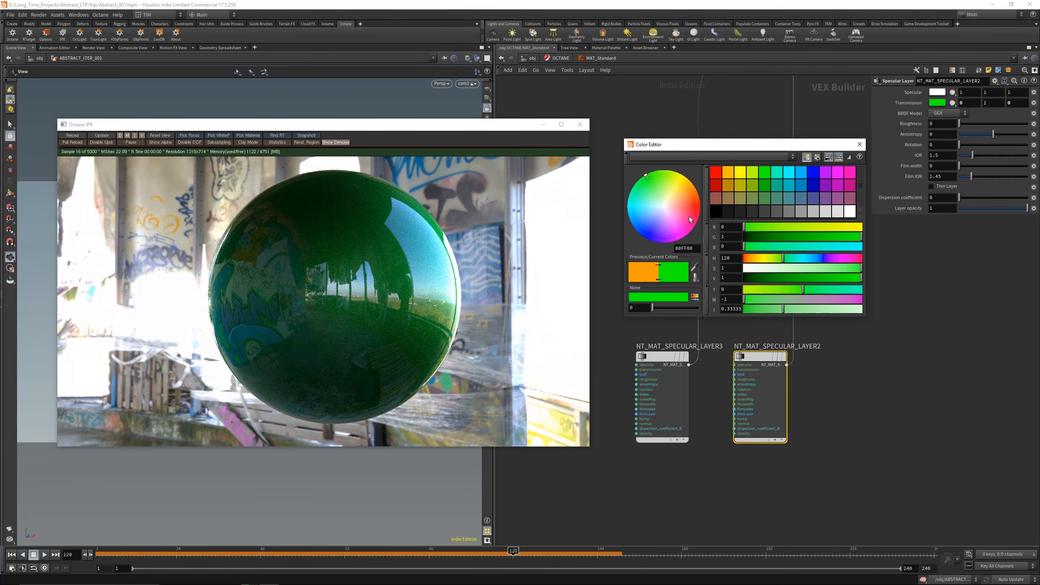
click(715, 212)
click(847, 211)
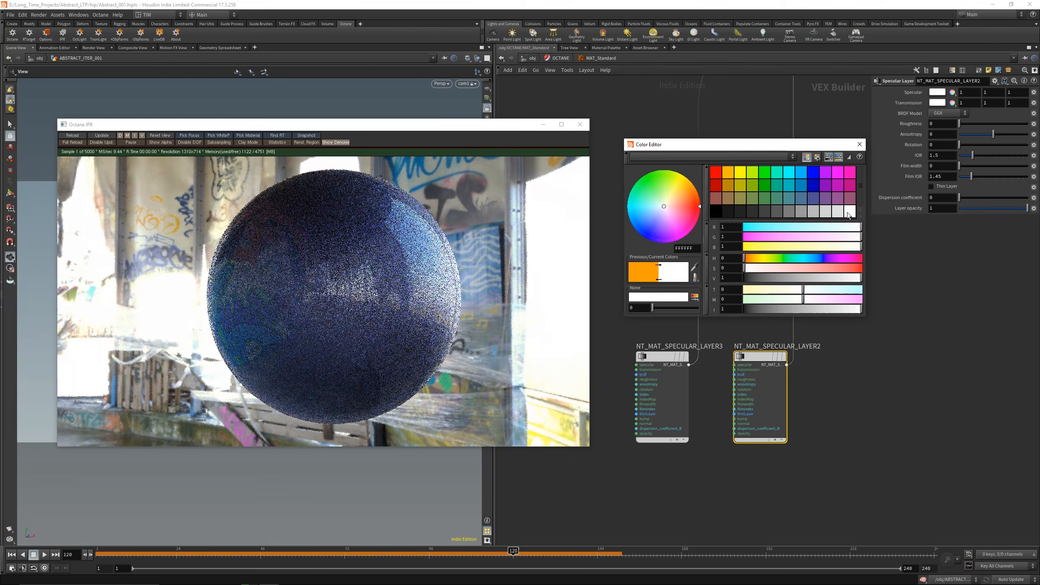
click(859, 145)
- Set the roughness of NT_MAT_SPECULAR_LAYER3 to 0.75, leaving its transmission colour as it is
click(659, 357)
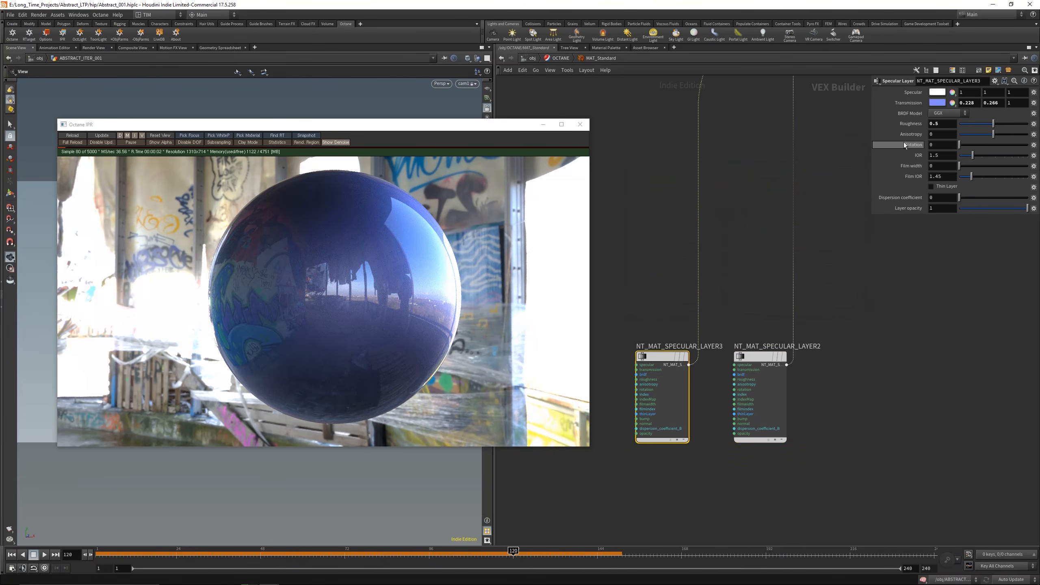
click(936, 102)
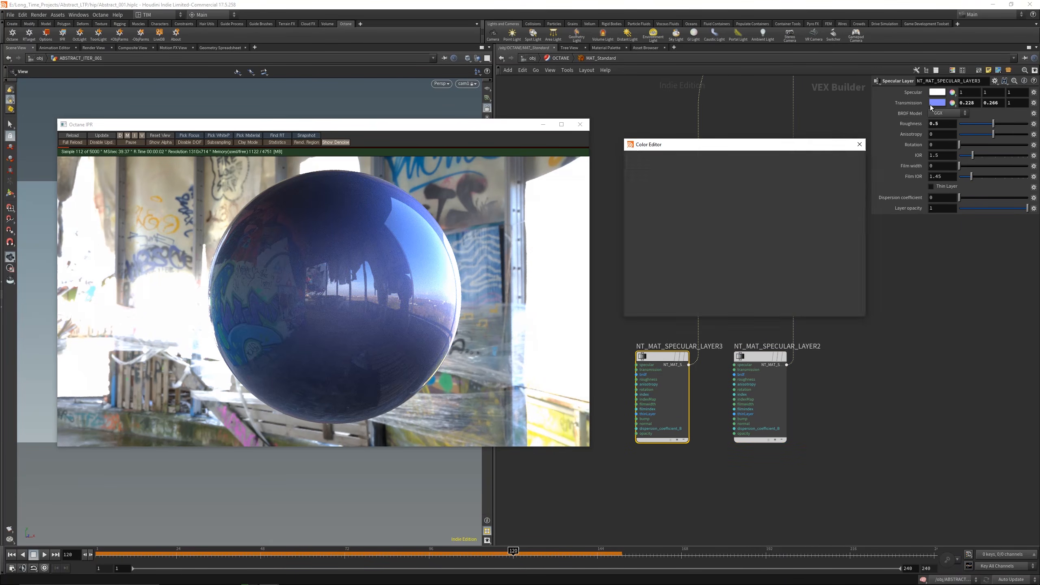
click(859, 144)
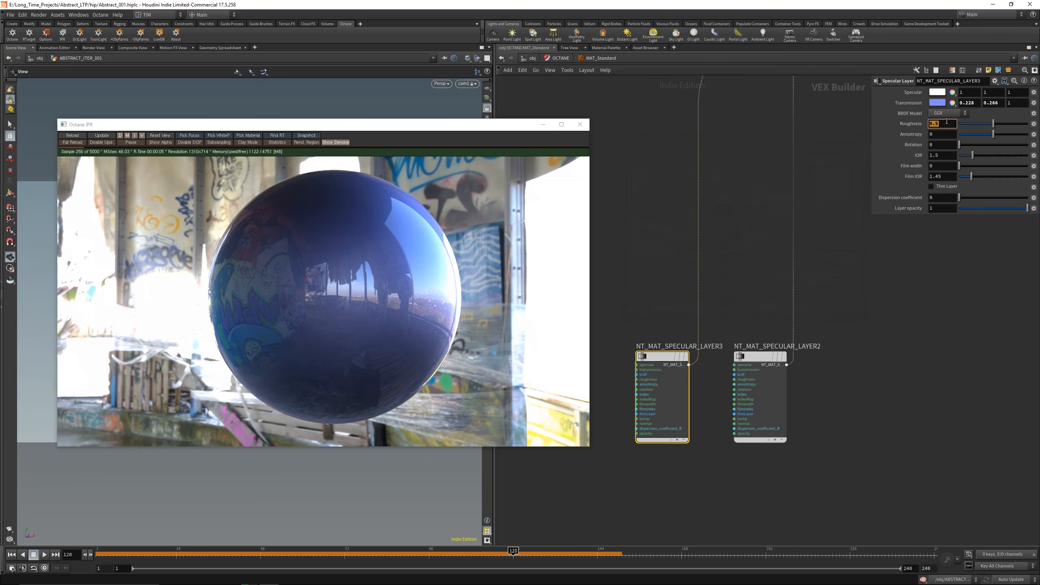
key(BackSpace)
text(75)
key(Return)
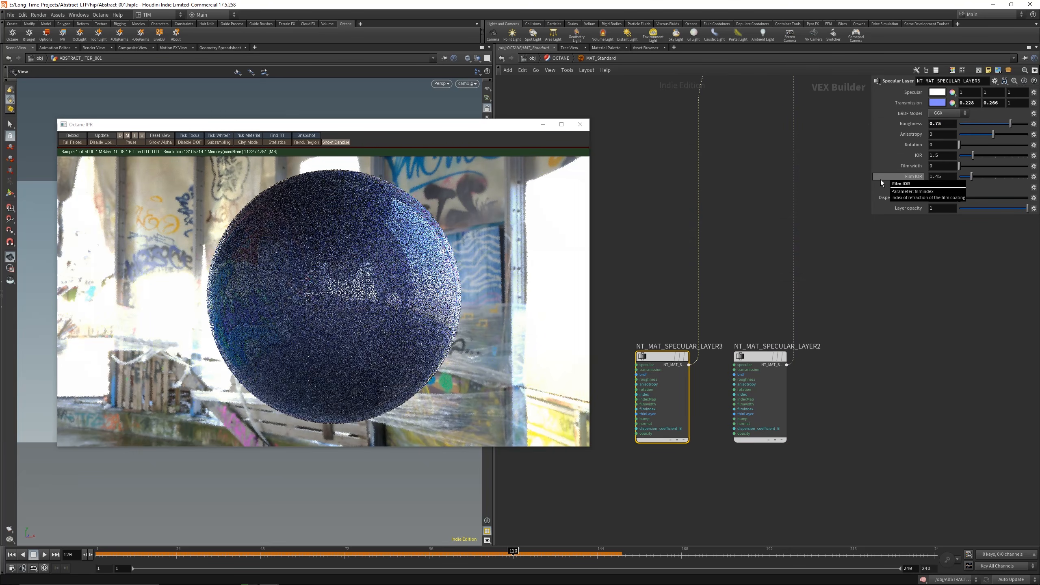
- Set the IOR of NT_MAT_SPECULAR_LAYER2 to 2.418
click(759, 356)
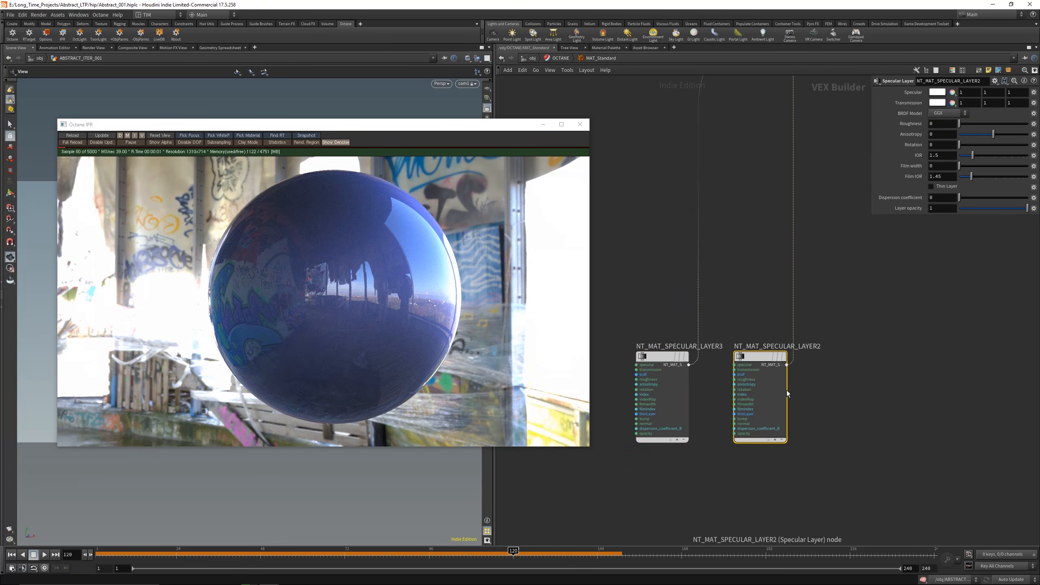
double_click(944, 157)
text(2)
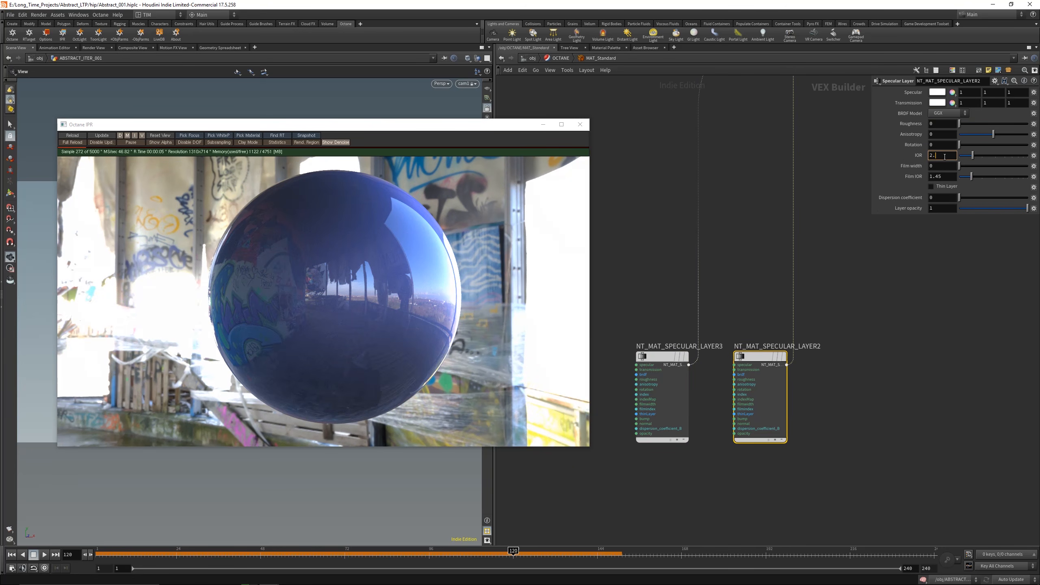
text(.418)
key(Return)
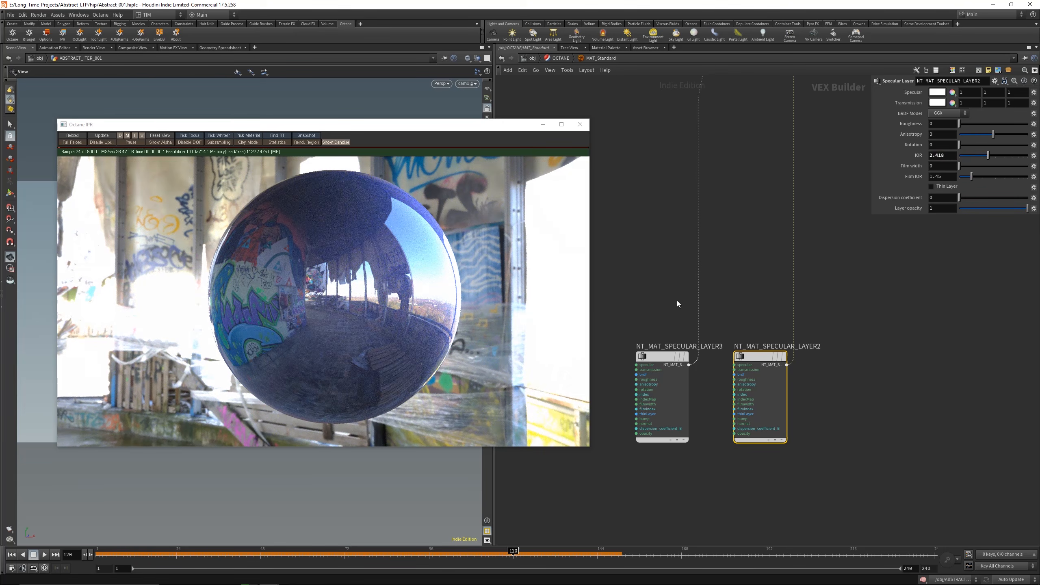
- Set the roughness of NT_MAT_SPECULAR_LAYER2 to 1
double_click(938, 124)
text(1)
key(Return)
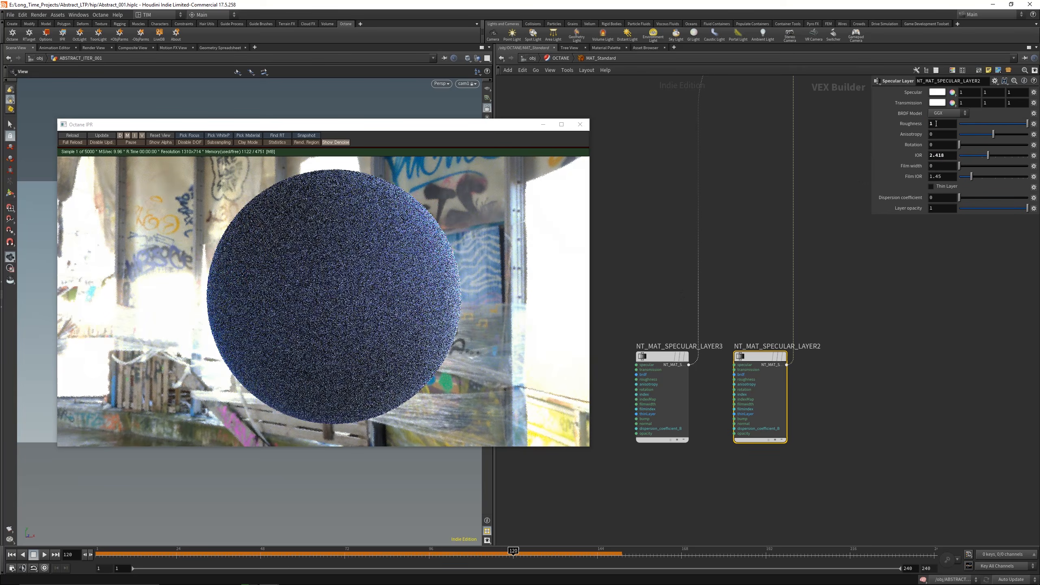
- Set the roughness of NT_MAT_SPECULAR_LAYER2 to 0.85
click(951, 122)
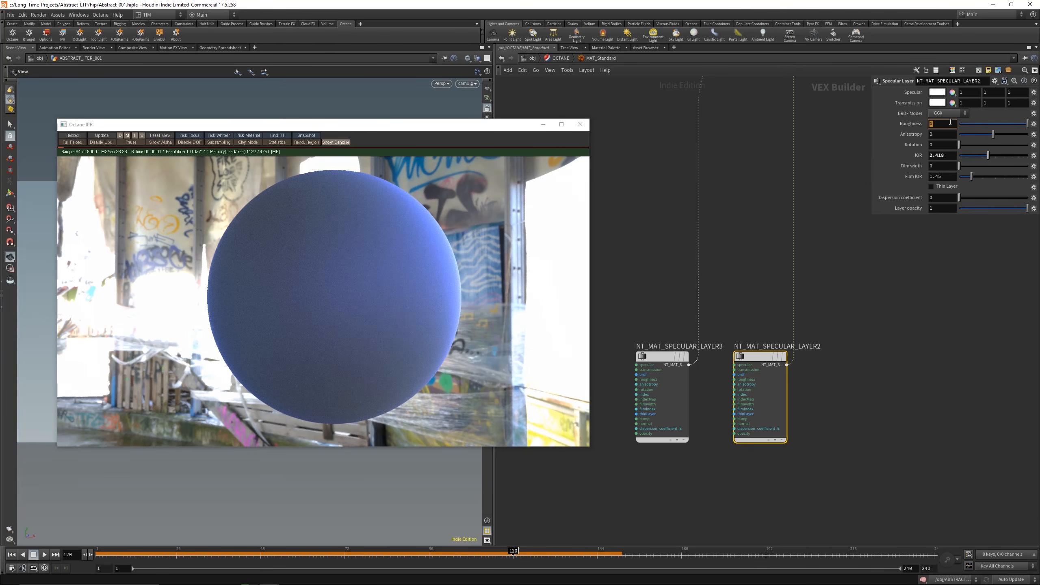
text(0.85)
key(Return)
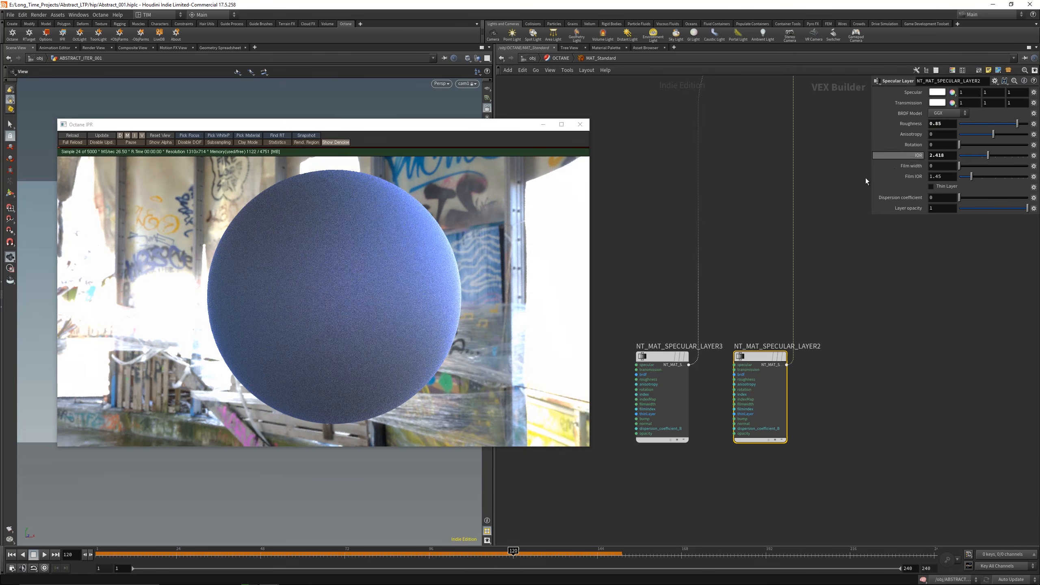
- Set NT_MAT_SPECULAR_LAYER2's transmission colour to red (1, 0, 0) and its roughness to 0.35, closing the colour editor
click(952, 102)
click(720, 172)
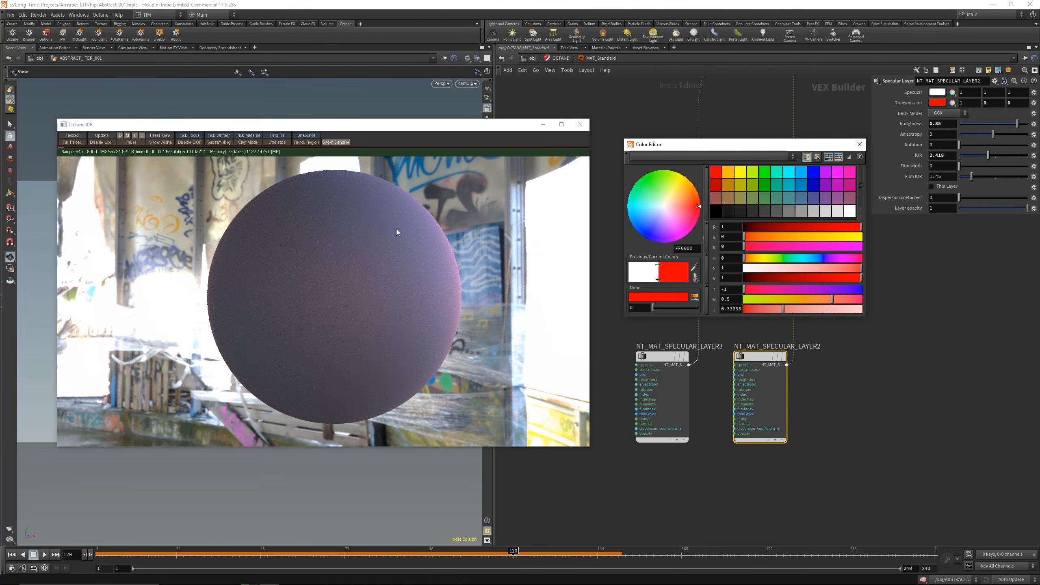
drag(1018, 124, 983, 130)
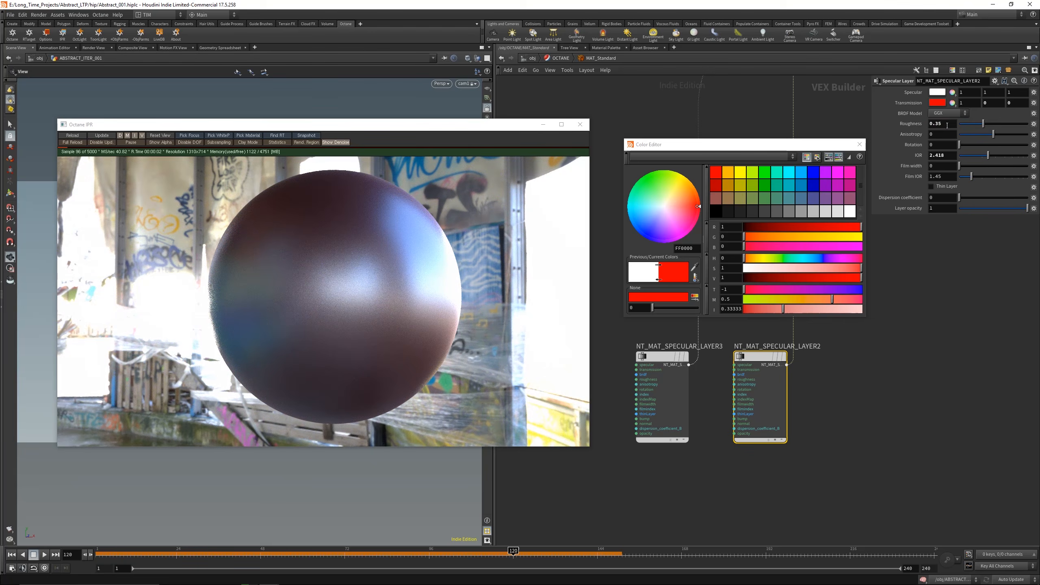
click(860, 144)
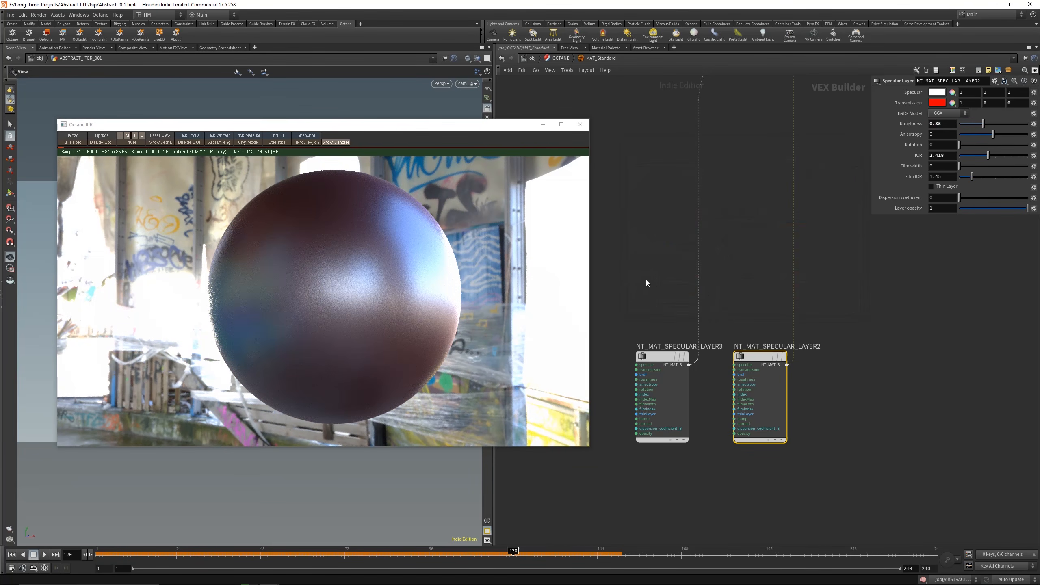
drag(632, 312, 672, 406)
scroll(716, 312, down, 2)
middle_drag(744, 266, 721, 316)
key(Tab)
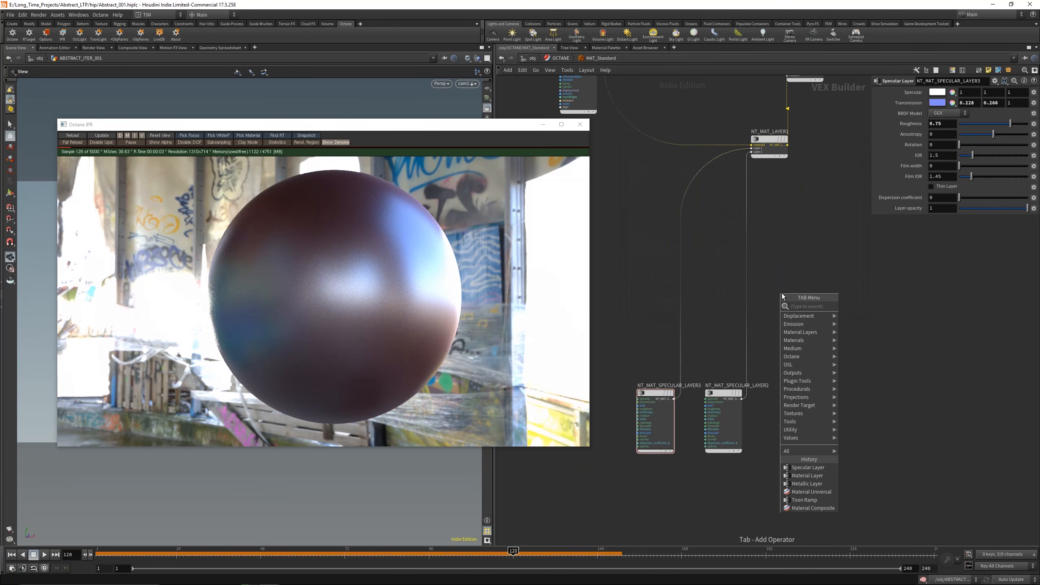
key(Escape)
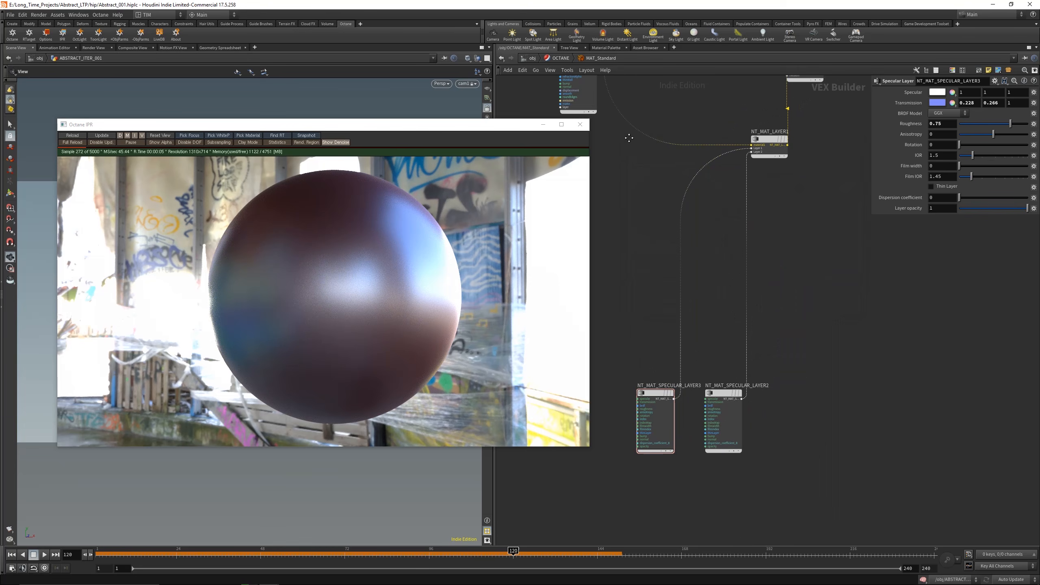
- Return to the object level, open the ABSTRACT_ITER_001 geometry network and save the scene
key(u)
click(530, 60)
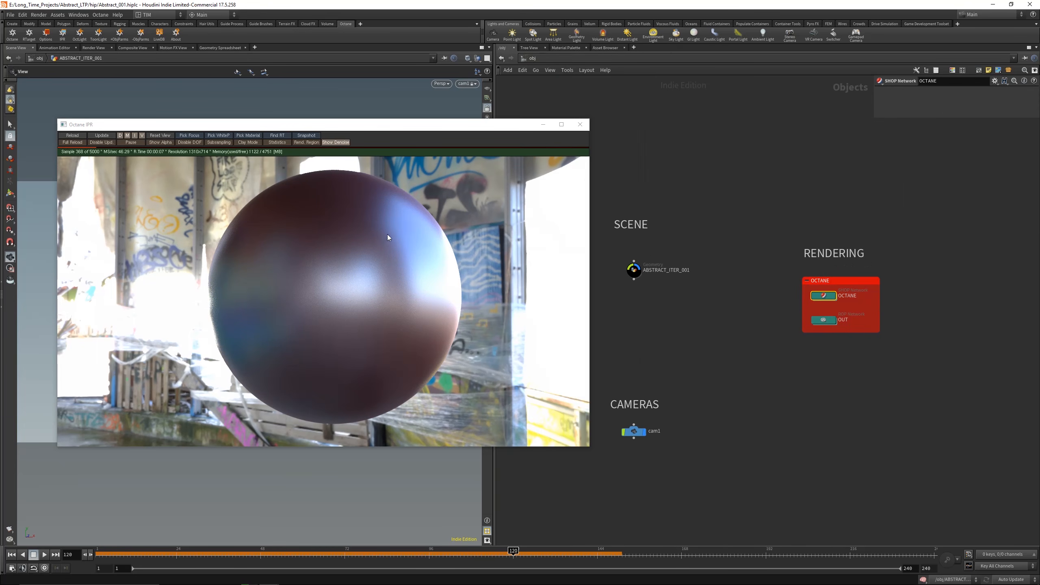
double_click(705, 287)
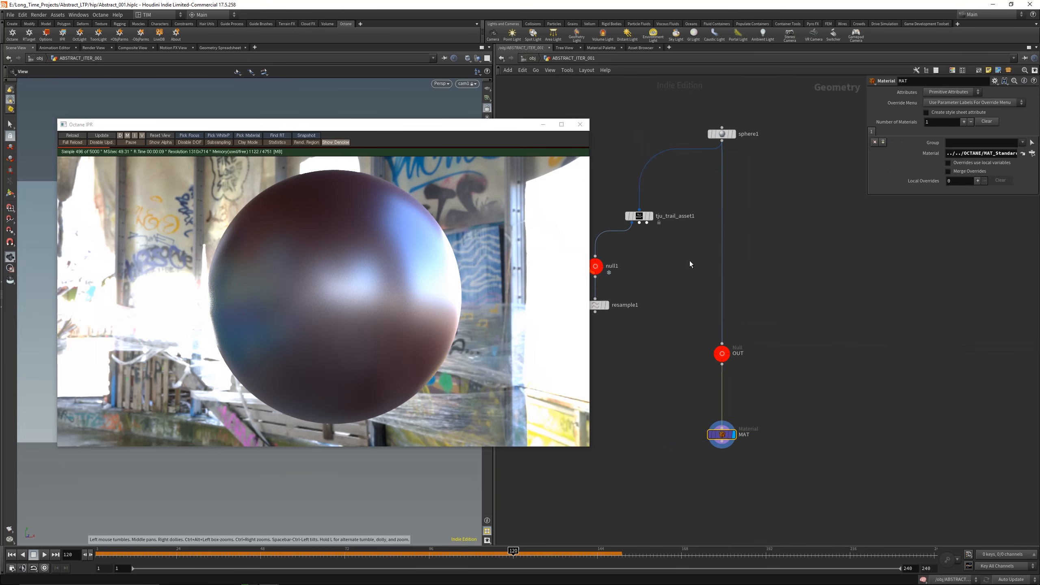
middle_drag(787, 214, 754, 261)
key(ctrl+s)
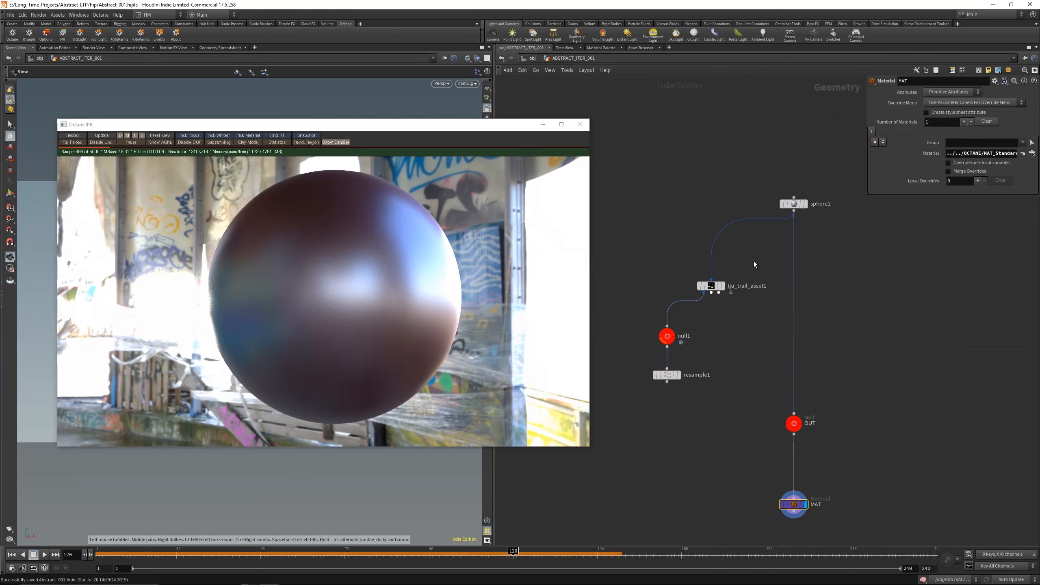
- Close the Octane render preview and display the sphere1 node's geometry in the viewport
scroll(754, 255, up, 3)
scroll(799, 287, down, 1)
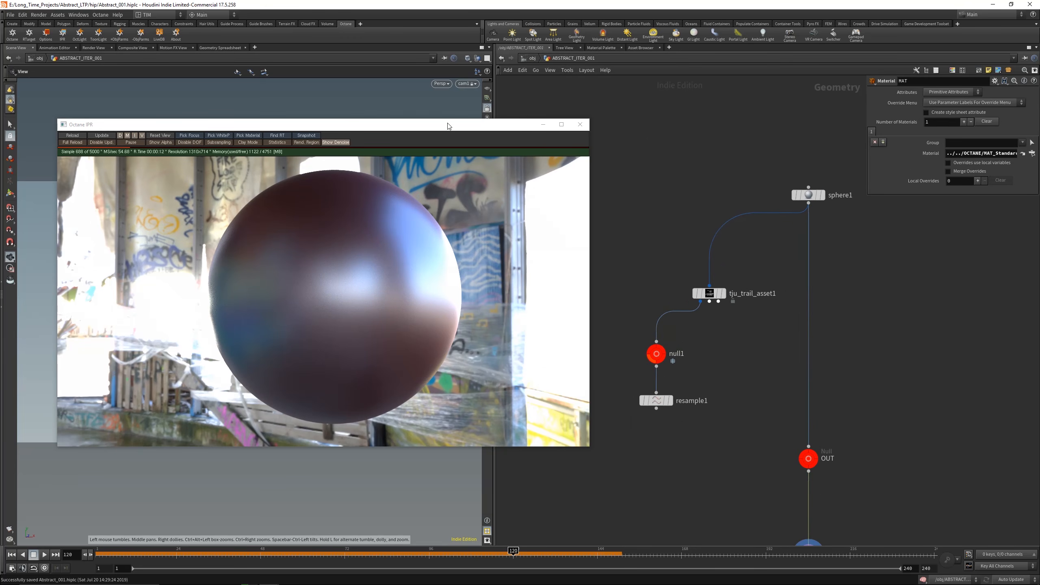
click(580, 124)
middle_drag(833, 247, 719, 206)
click(692, 154)
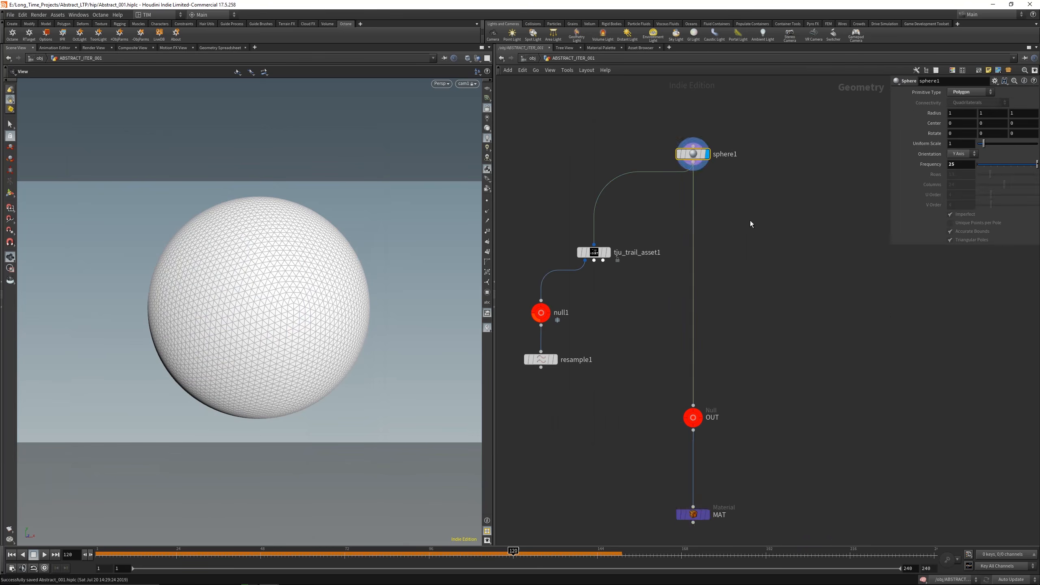
middle_drag(793, 280, 713, 254)
key(Tab)
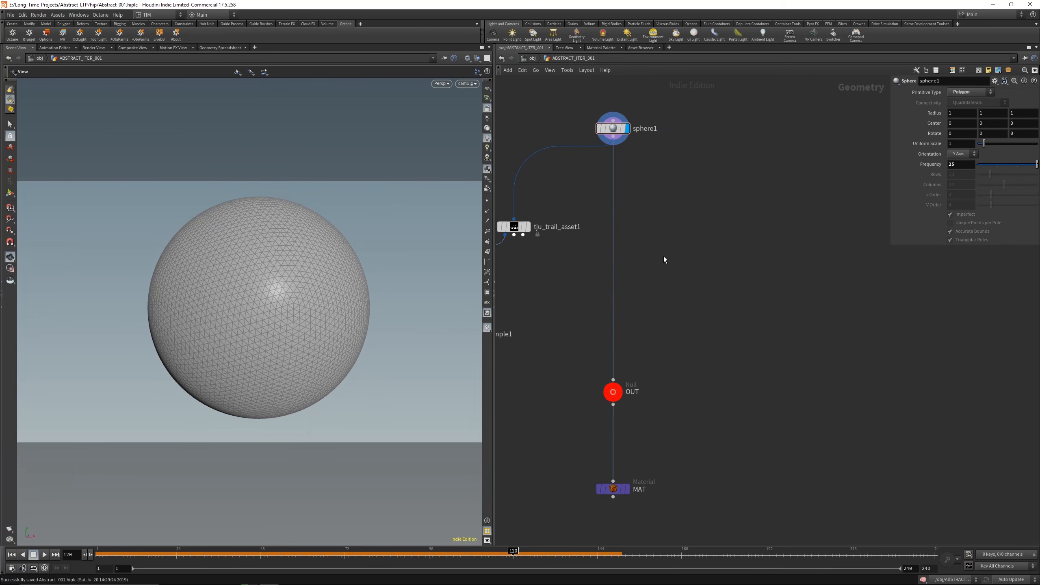
middle_drag(720, 273, 800, 310)
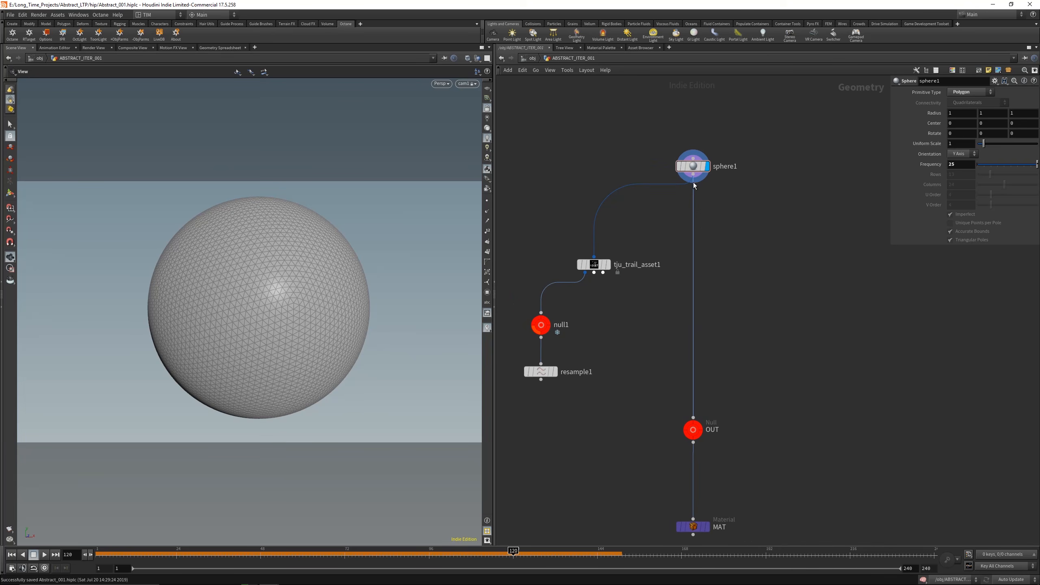
middle_drag(802, 253, 751, 303)
key(Tab)
text(te)
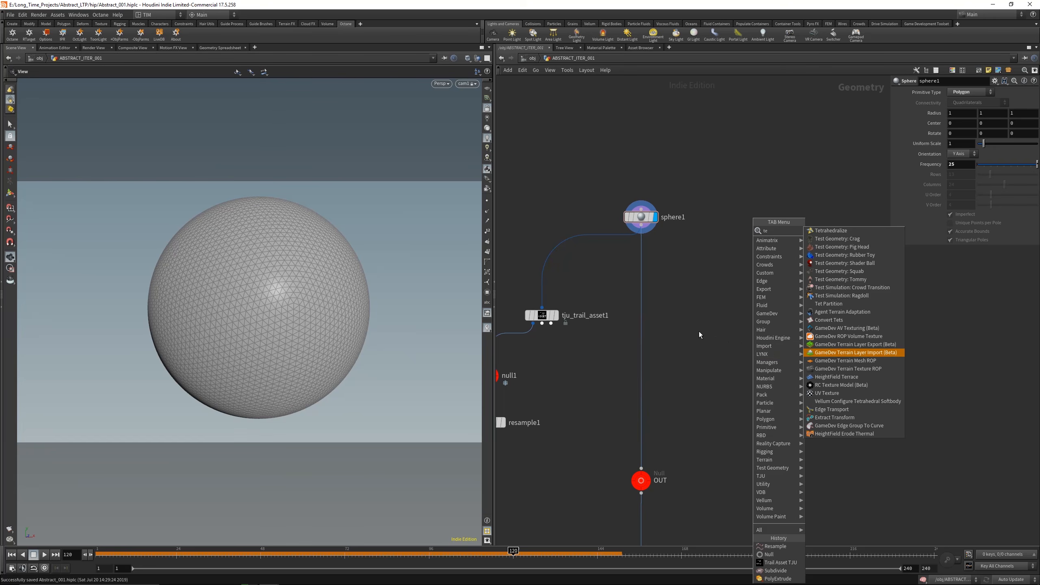
key(Escape)
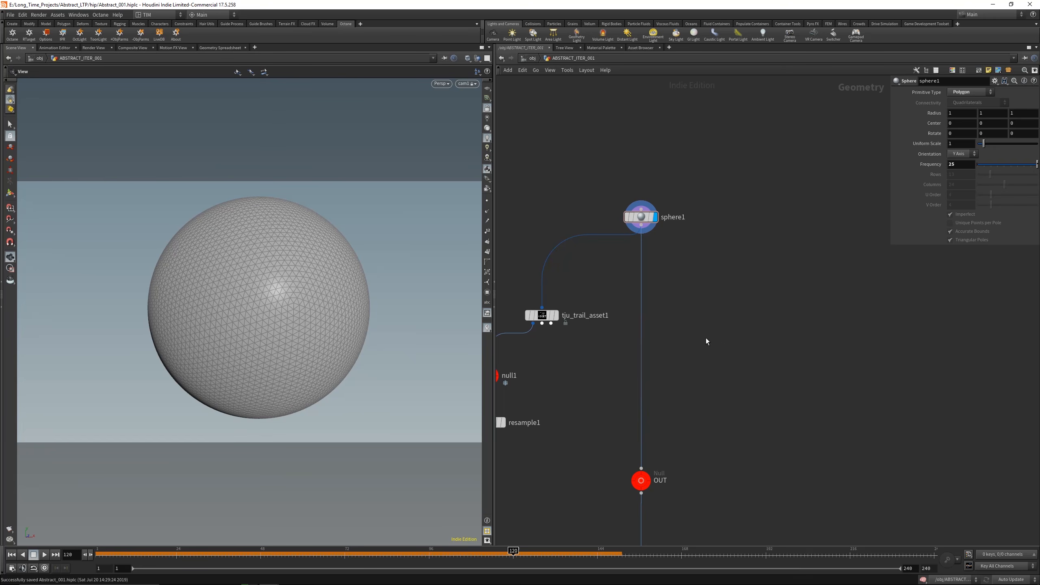
key(Tab)
text(t)
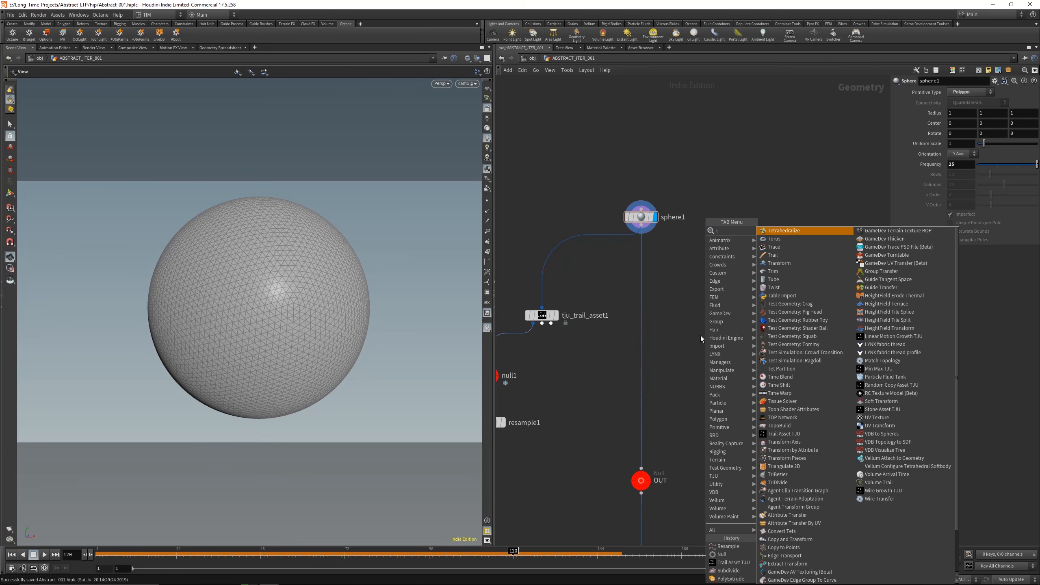
key(Escape)
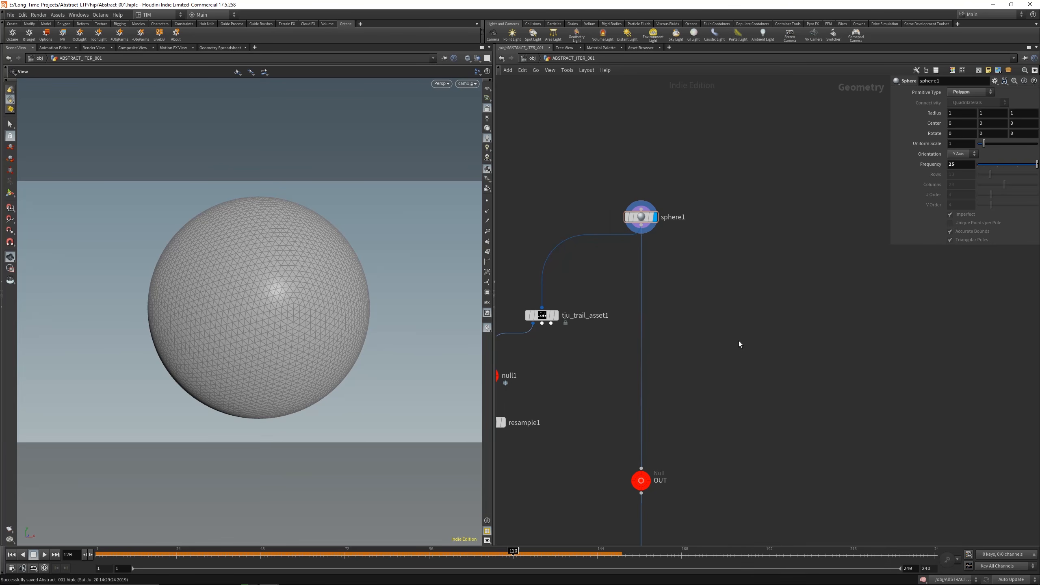
- Add a Mountain node, feed it from sphere1 and display its result
key(Tab)
text(mou)
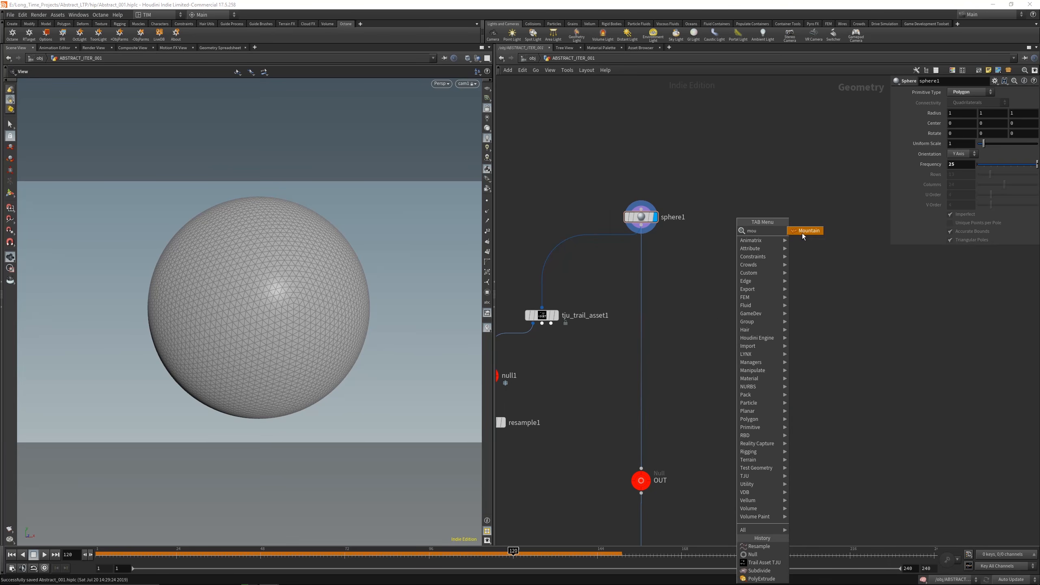
click(802, 232)
click(731, 316)
drag(641, 225, 731, 306)
click(745, 315)
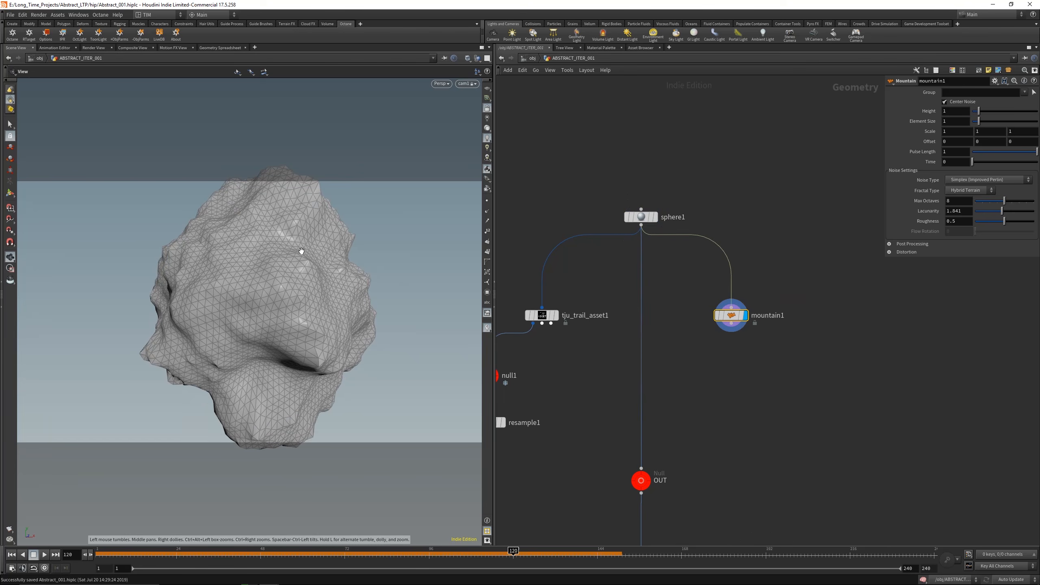
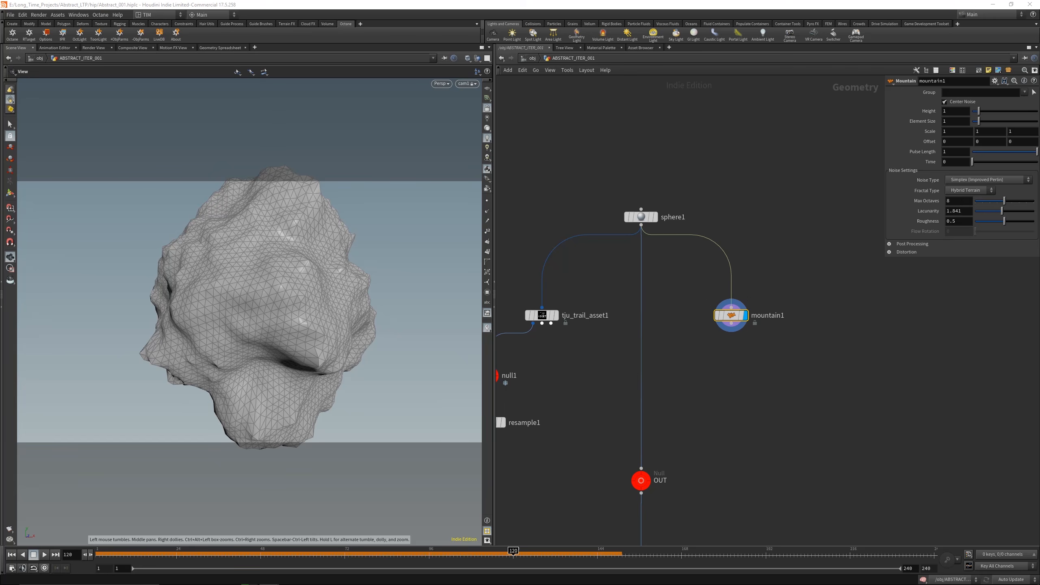
- Release the view from cam1 to inspect the displaced shape, and delete the Mountain node
click(487, 108)
drag(413, 172, 336, 273)
drag(749, 297, 761, 351)
key(Delete)
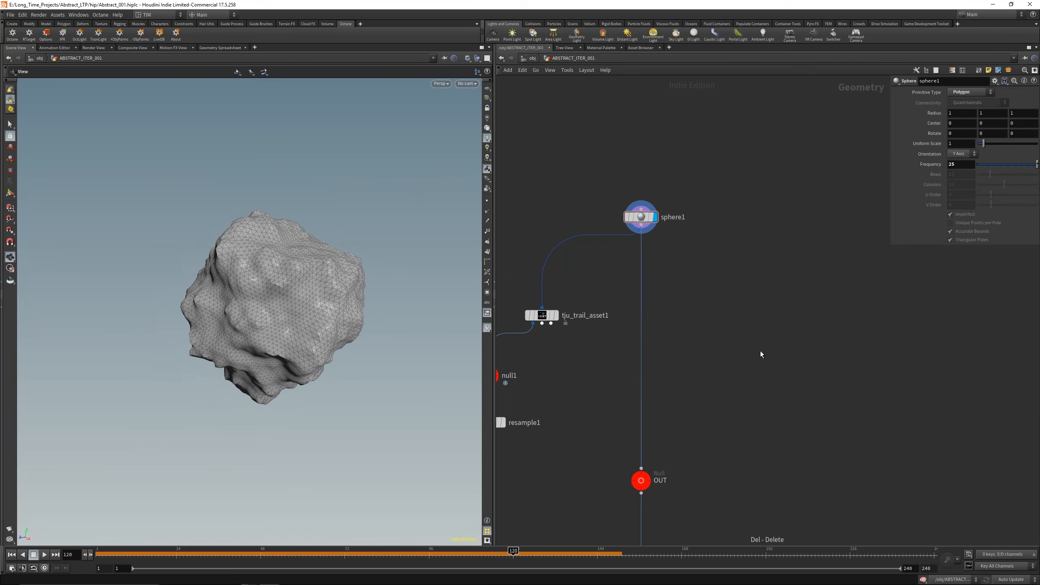
- Add a Rest Position node beside the sphere1 to OUT branch
key(Tab)
text(resa)
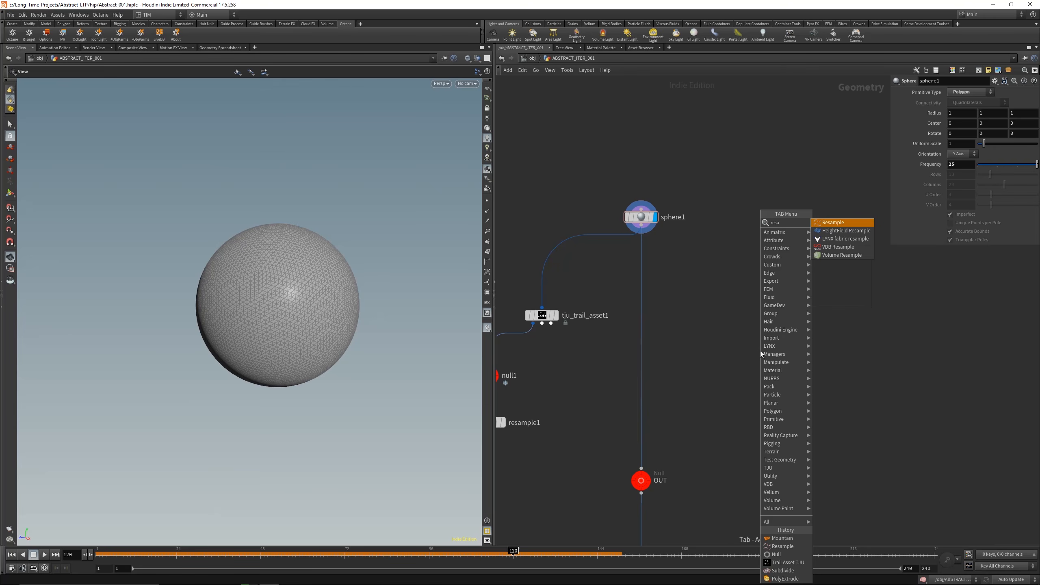
key(BackSpace)
key(BackSpace)
text(s)
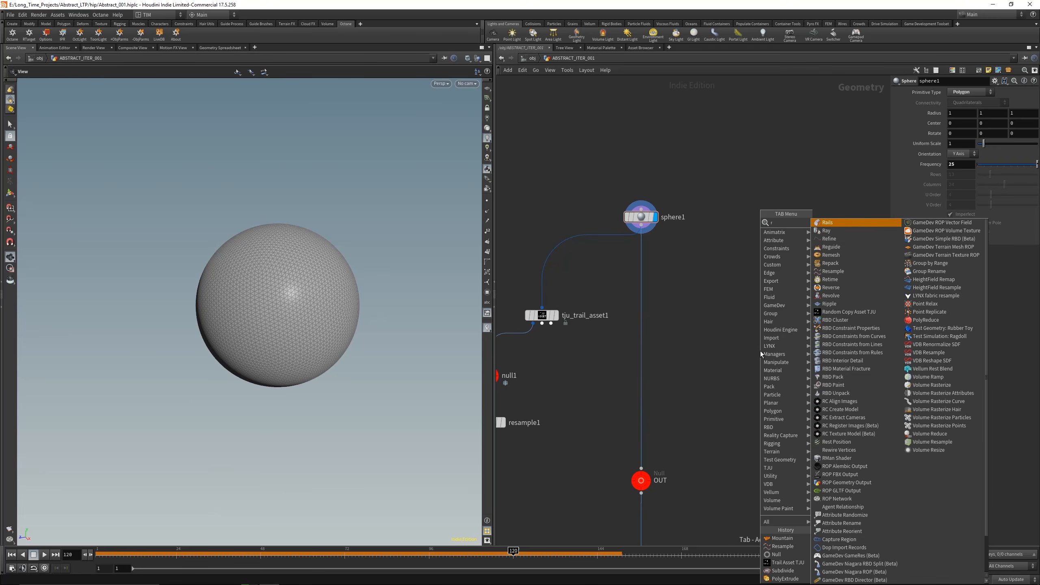
key(Down)
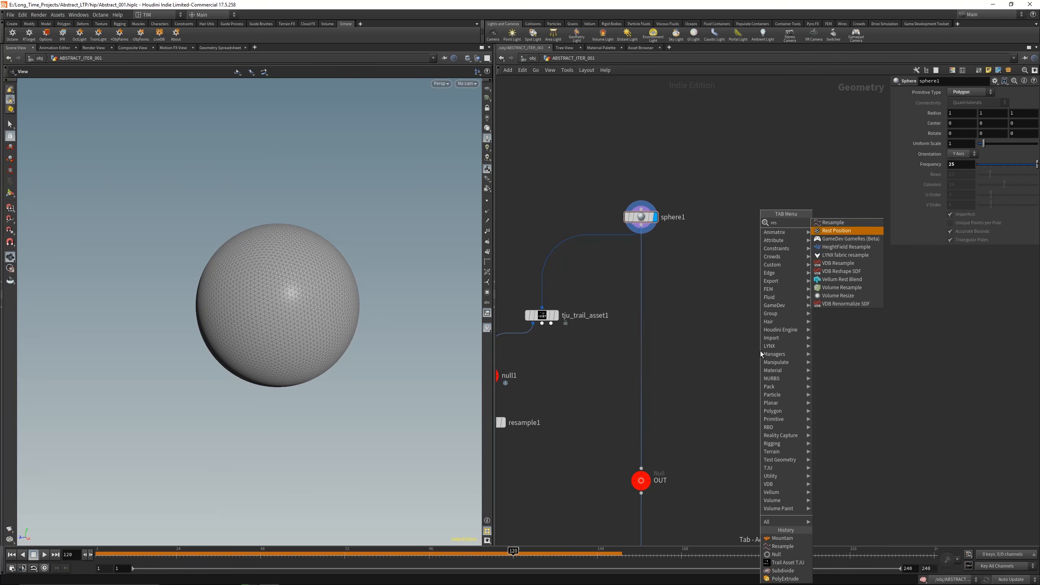
key(Return)
click(757, 347)
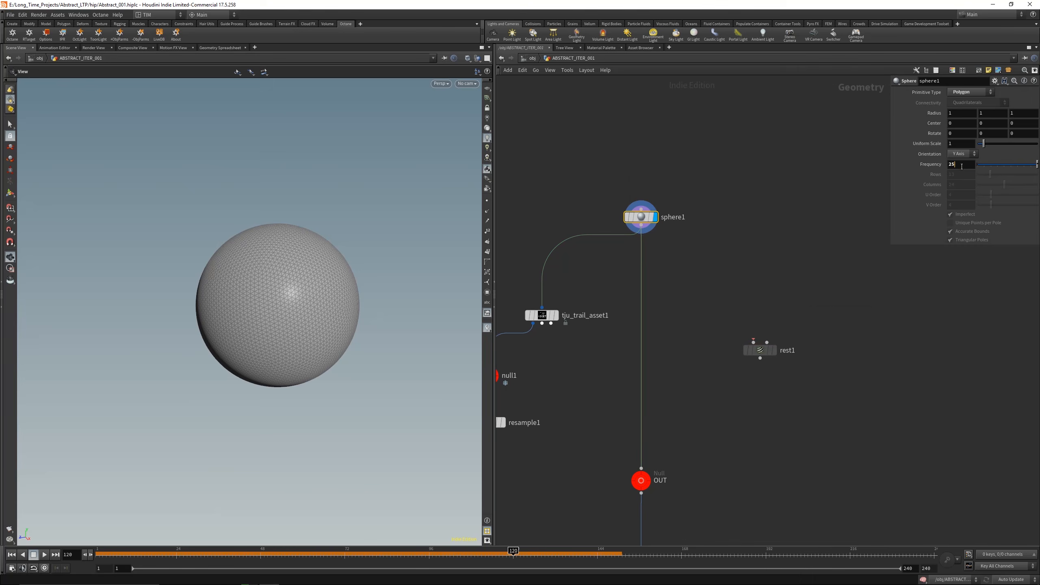
- Set the frequency of sphere1 to 500
double_click(961, 166)
text(500)
key(Return)
- Connect sphere1 to the Rest Position node, display its output and check its geometry info
drag(753, 343, 641, 225)
drag(679, 308, 800, 403)
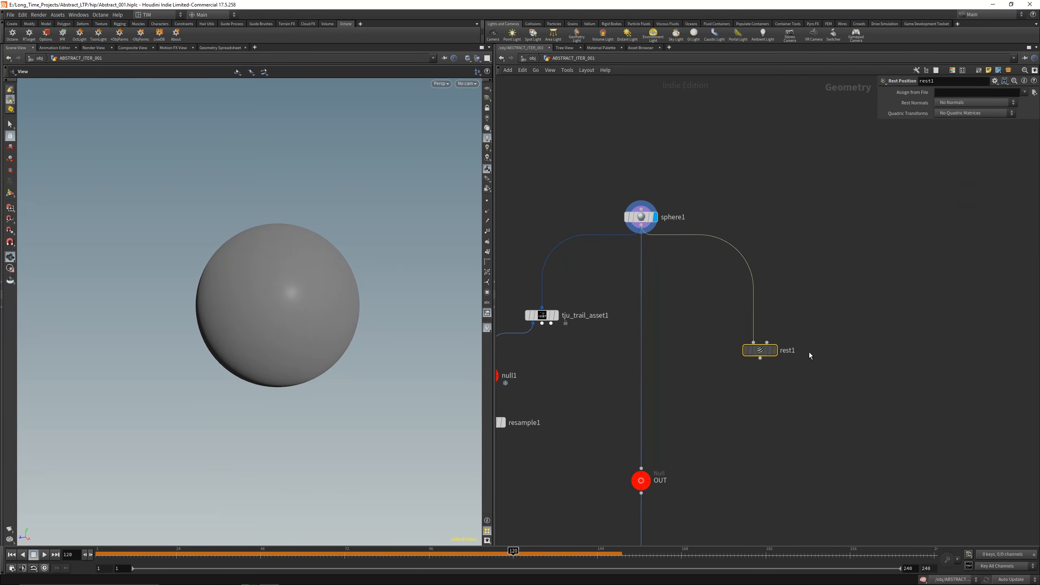
click(773, 350)
middle_drag(758, 351, 712, 326)
middle_click(712, 326)
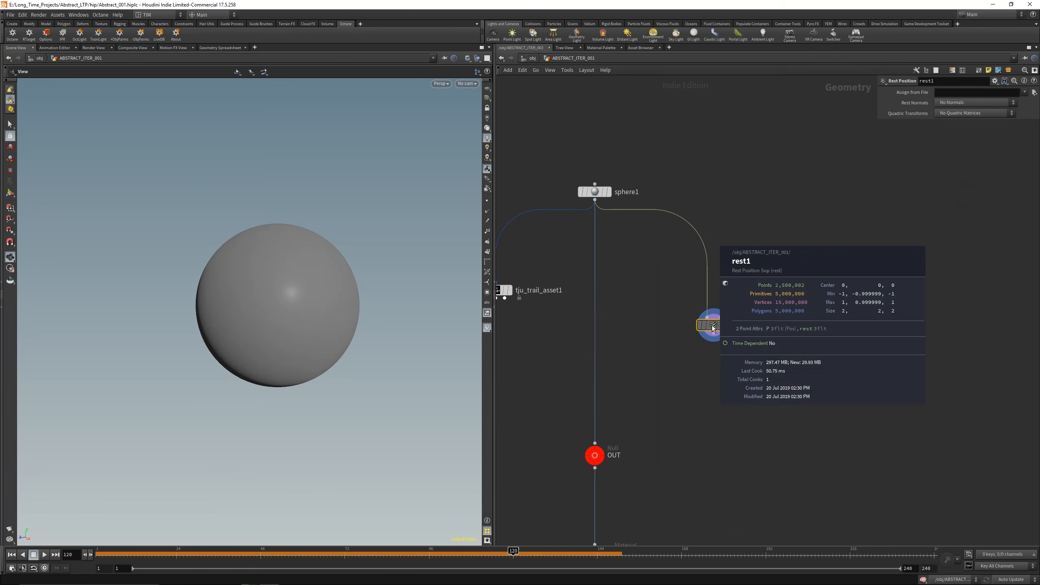
drag(712, 326, 736, 322)
- Set the frequency of sphere1 to 350
drag(567, 127, 745, 246)
double_click(964, 165)
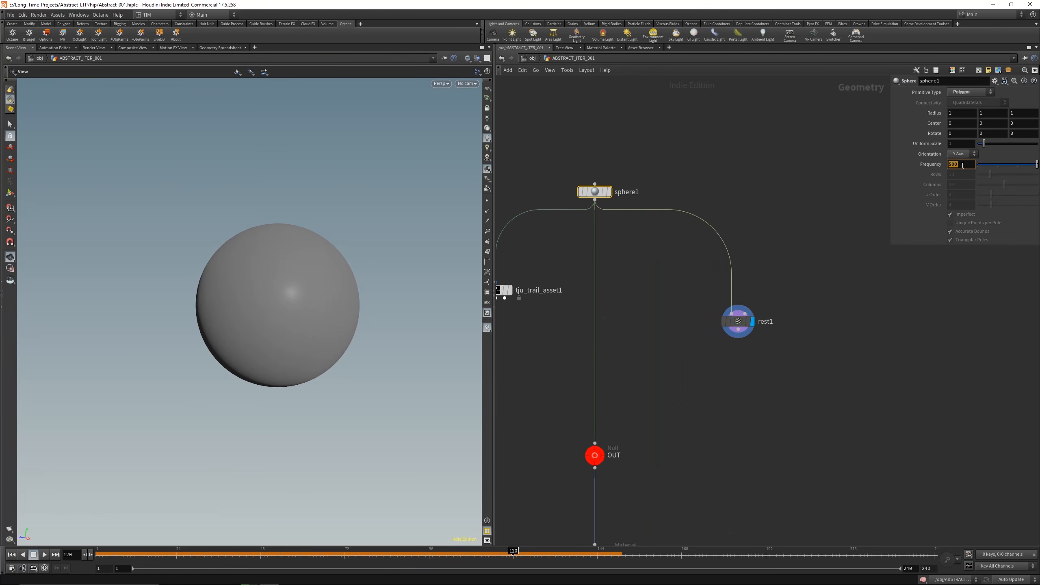
text(450)
key(Return)
- Add an Attribute VOP below the Rest Position node, connect it to that node's output and open its network
key(Tab)
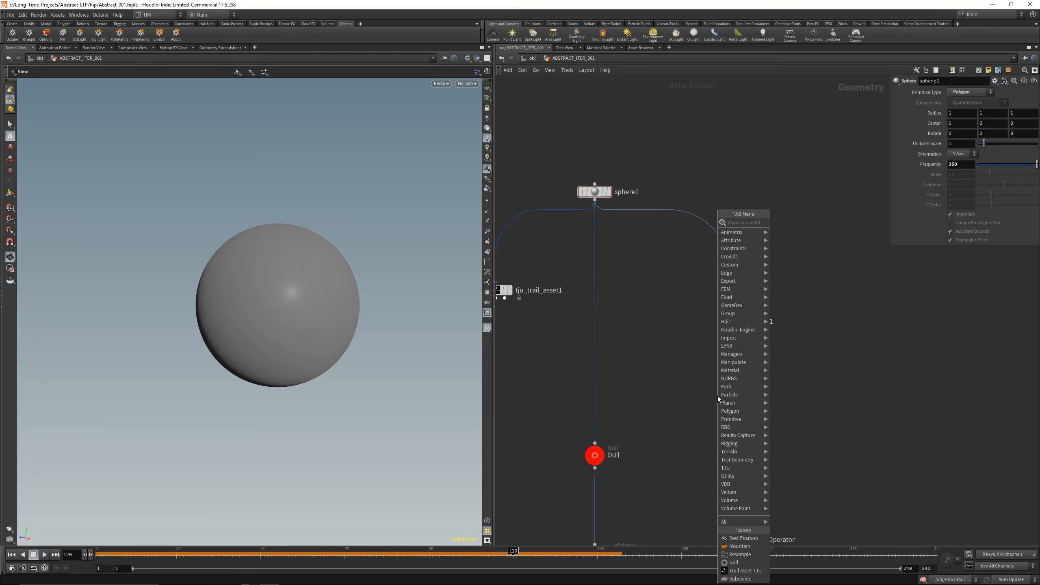
text(vop)
click(793, 231)
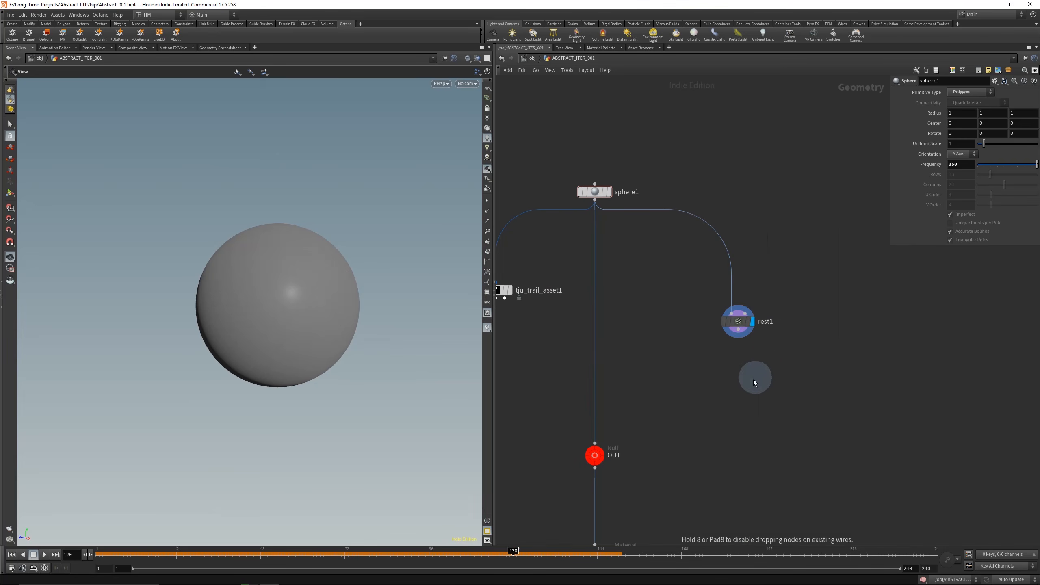
click(738, 382)
drag(738, 329, 730, 352)
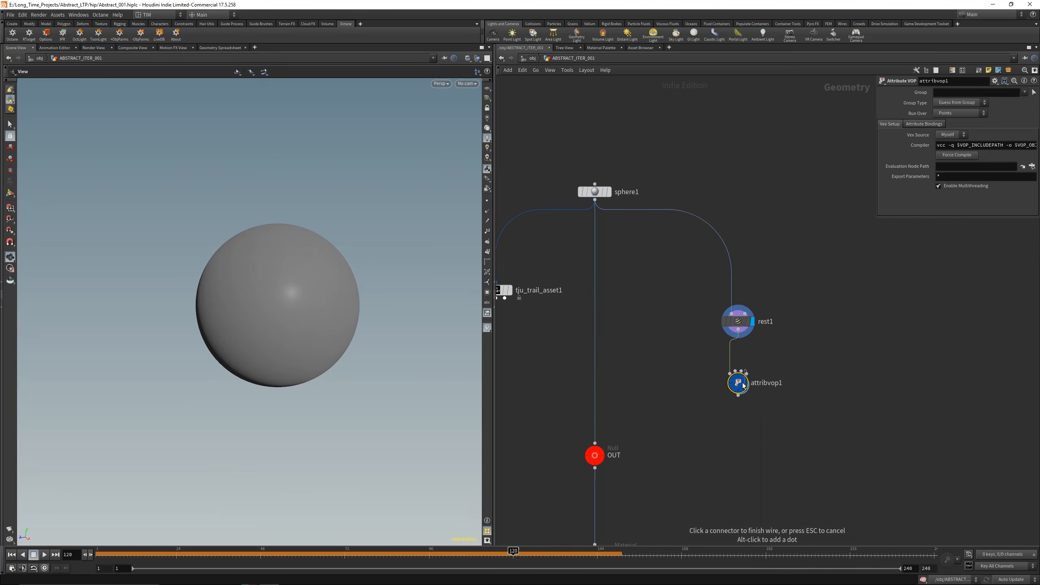
click(729, 371)
double_click(739, 385)
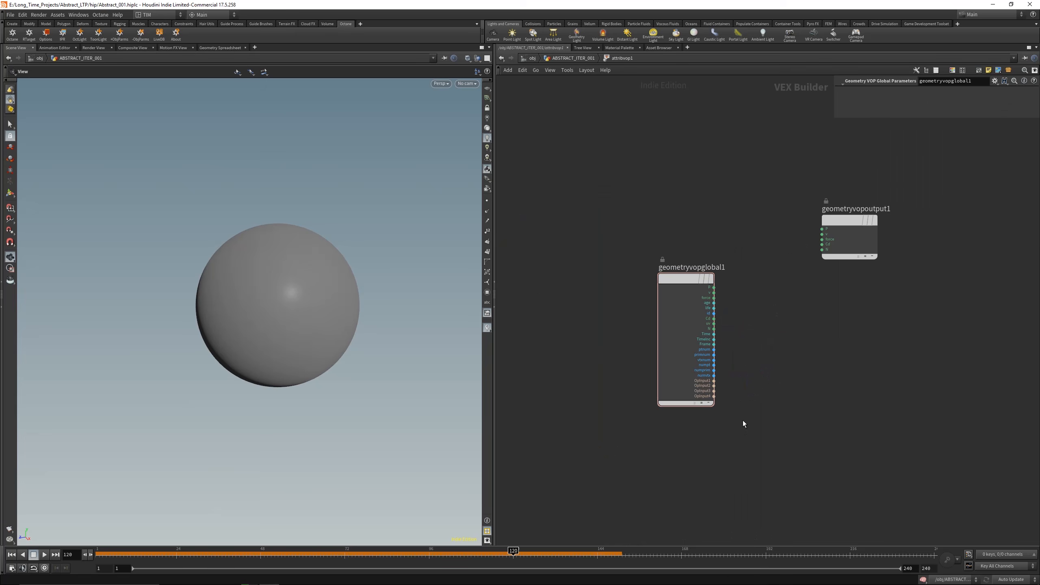
- Inside attribvop1, move the geometry output node farther from the globals node and add a Displace Along Normal node before it
key(u)
middle_drag(837, 418, 768, 416)
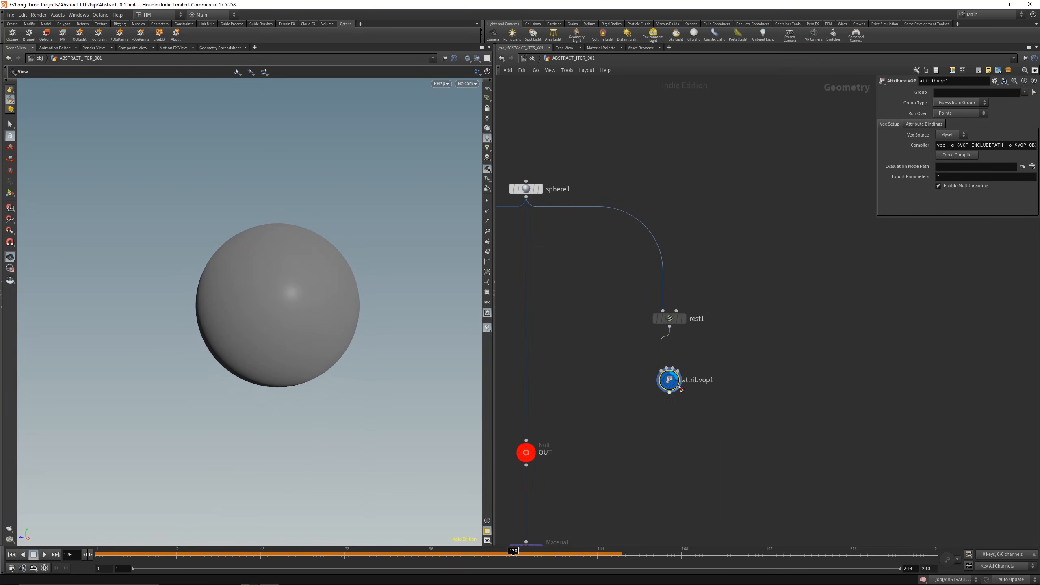
double_click(669, 380)
middle_drag(705, 391, 599, 381)
drag(753, 208, 1007, 318)
key(Tab)
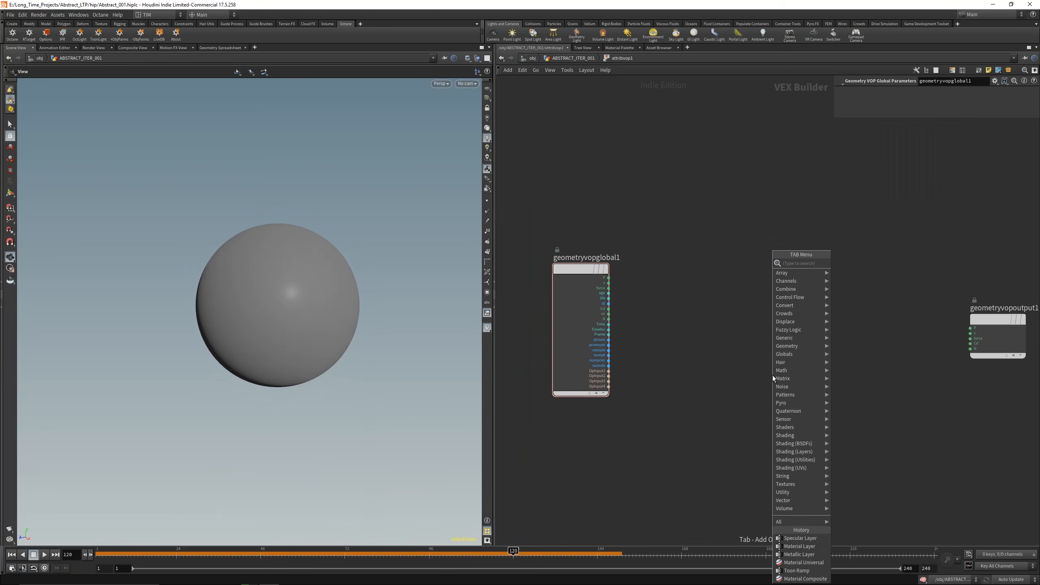
text(di)
click(865, 279)
click(887, 351)
- Add an Anti-Aliased Noise node between the globals node and the displacement node
key(Tab)
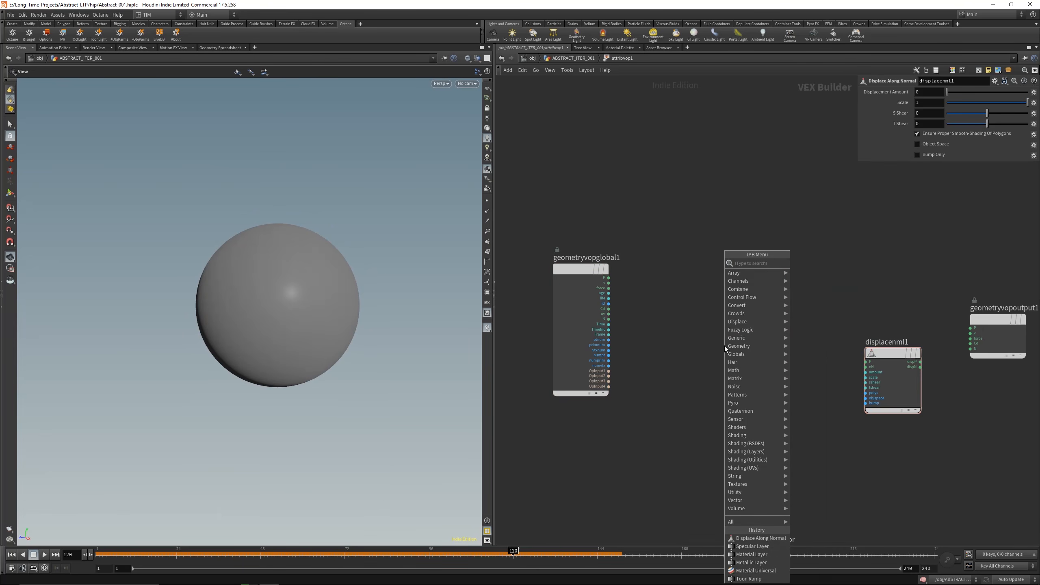
text(aa)
click(820, 295)
click(691, 348)
- Duplicate the Anti-Aliased Noise node and wire the original's noise output into the duplicate's pos input
key(ctrl+c)
key(ctrl+v)
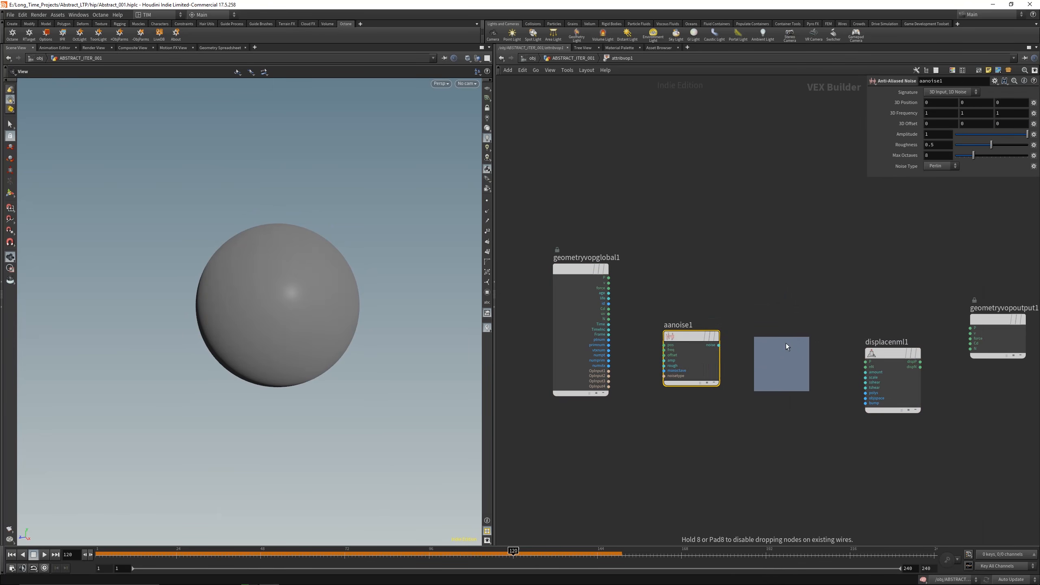
click(784, 344)
click(719, 345)
click(752, 344)
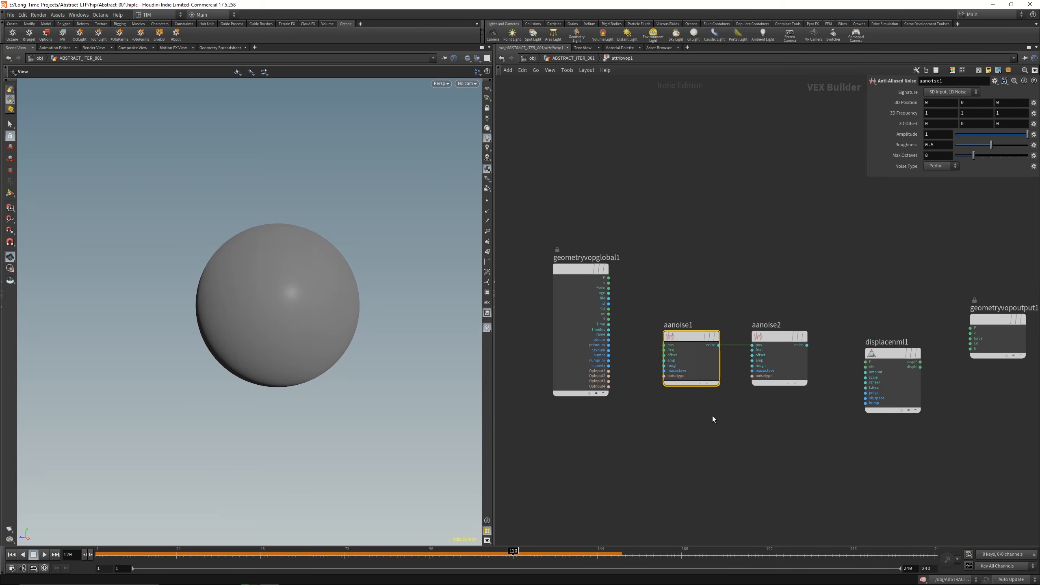
- Set the first noise node's roughness to 0.25
click(939, 145)
text(25)
key(Return)
- Set the second noise node's 1D offset to 5, roughness to 0.125 and 1D frequency to 2
click(778, 336)
click(944, 122)
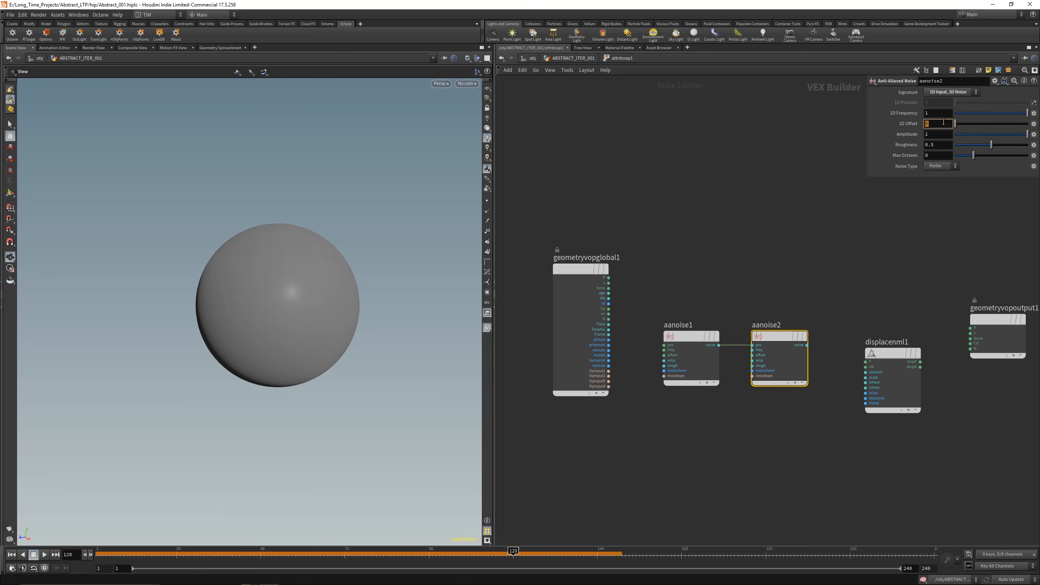
text(5)
key(Return)
click(944, 146)
text(0.125)
key(Return)
click(932, 114)
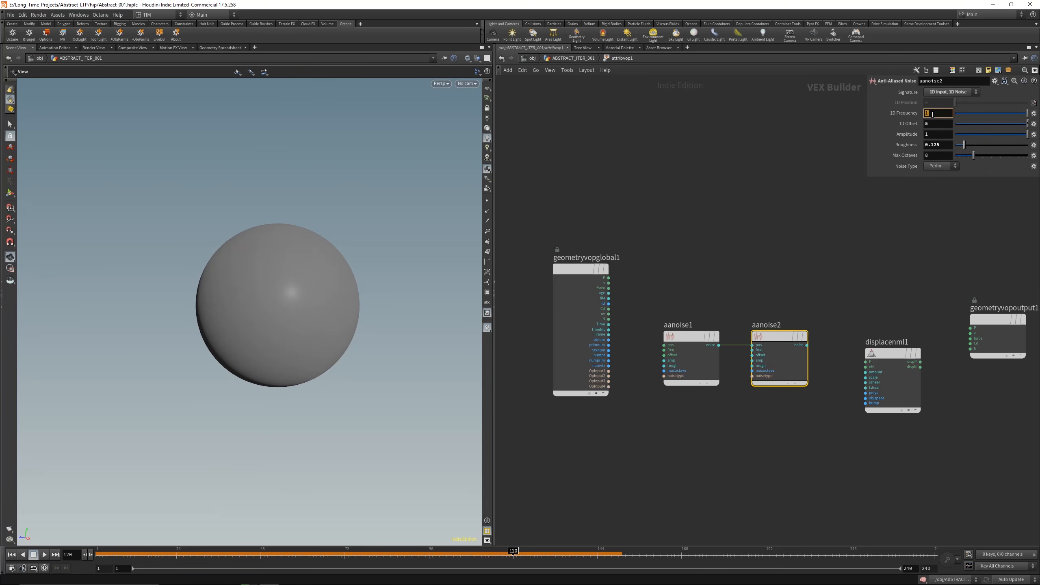
text(2)
key(Return)
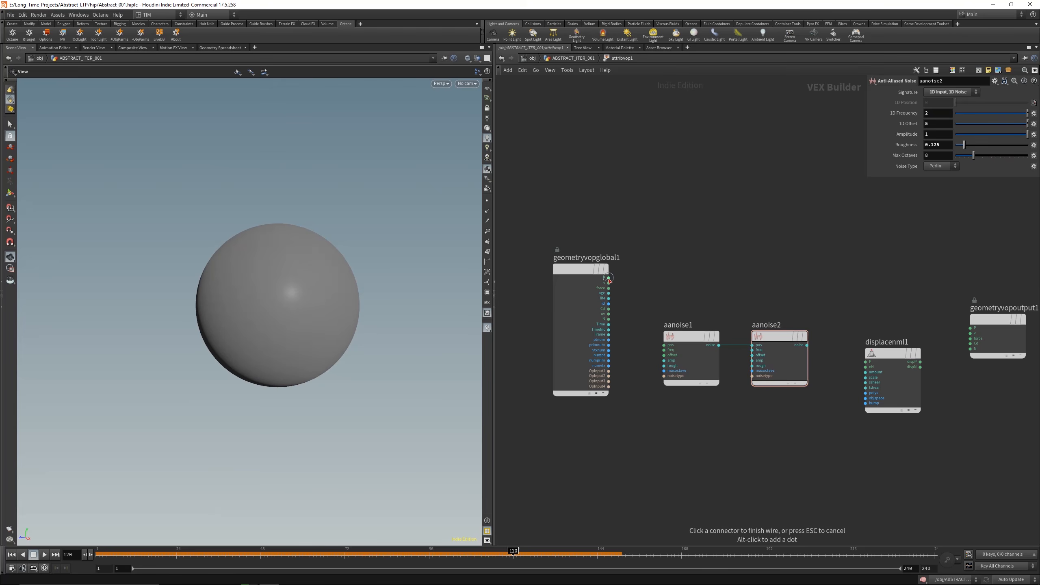
- Add a Bind node above the globals node, with the name rest and the type 3 Floats (vector)
key(Tab)
text(bind)
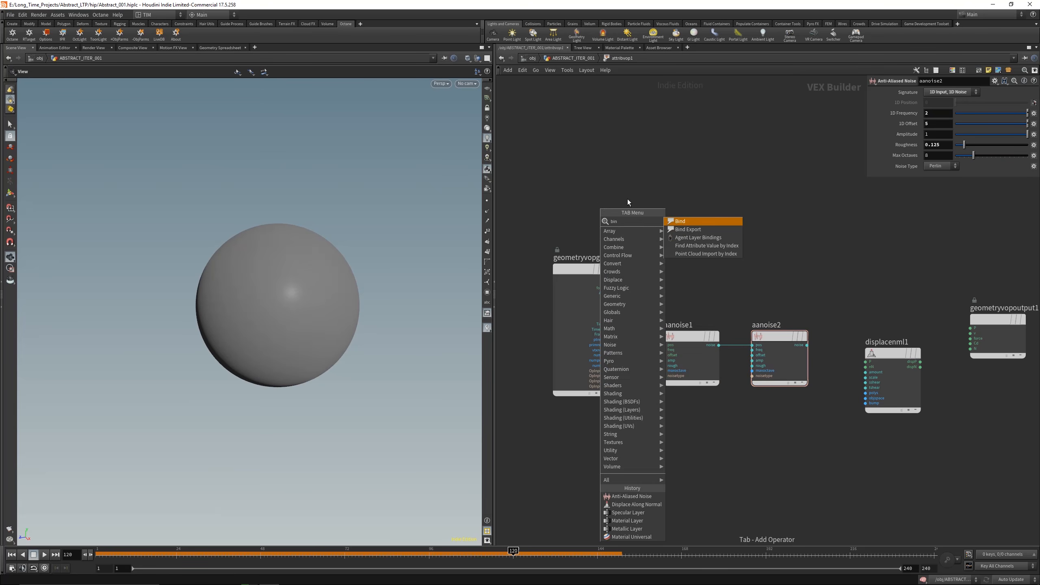
click(680, 223)
click(585, 174)
double_click(965, 96)
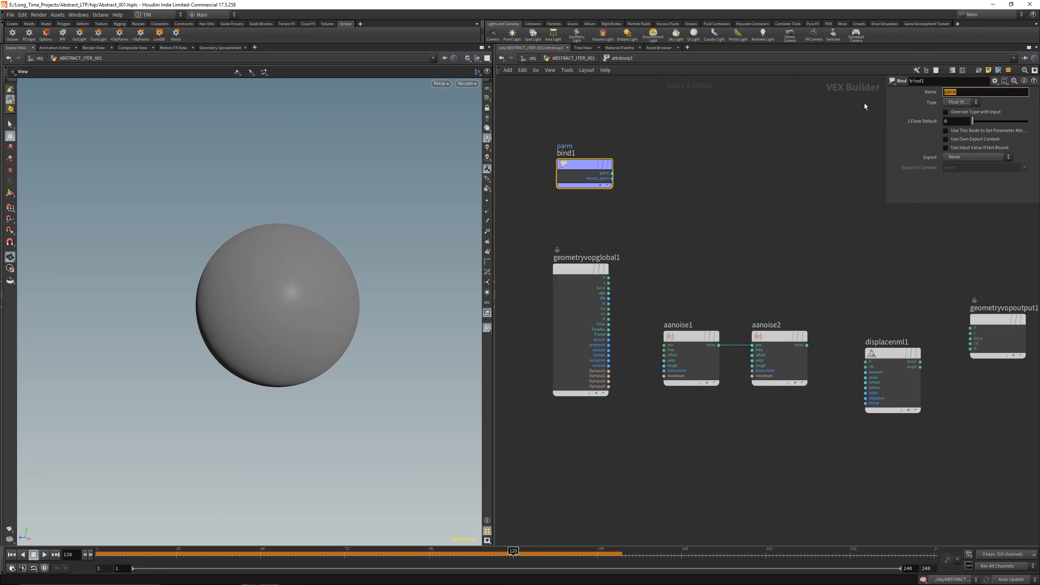
text(rest)
key(Return)
click(958, 102)
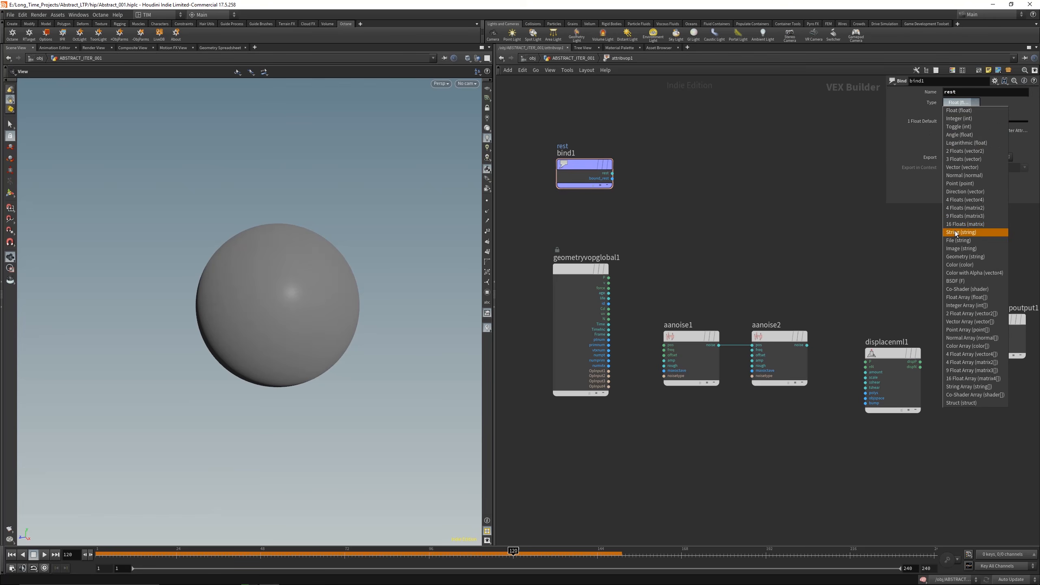
click(971, 159)
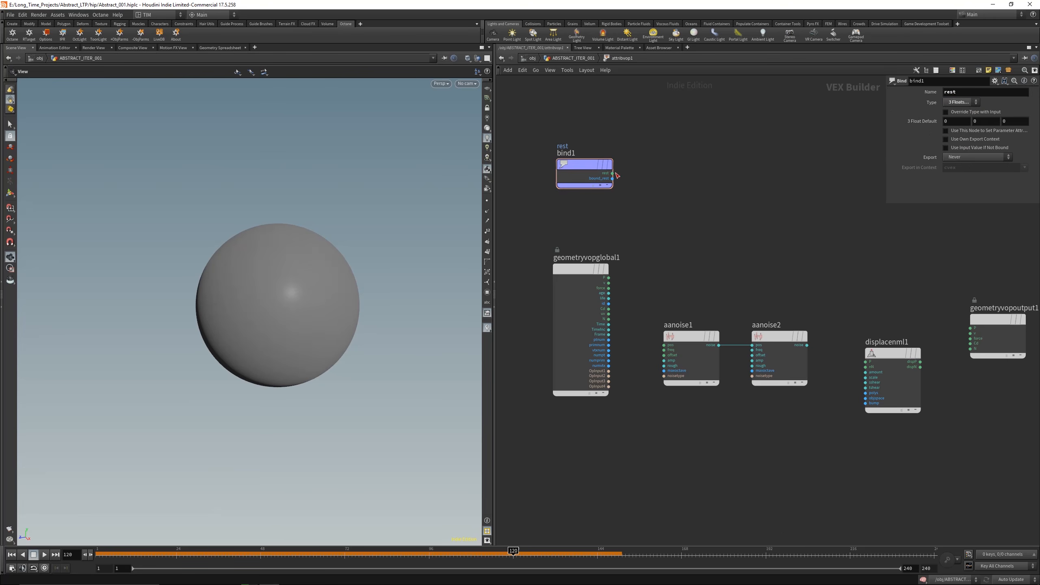
- Wire rest into aanoise1's pos, aanoise2's noise into the displacement amount, and the displaced position into the output's P
drag(613, 173, 664, 345)
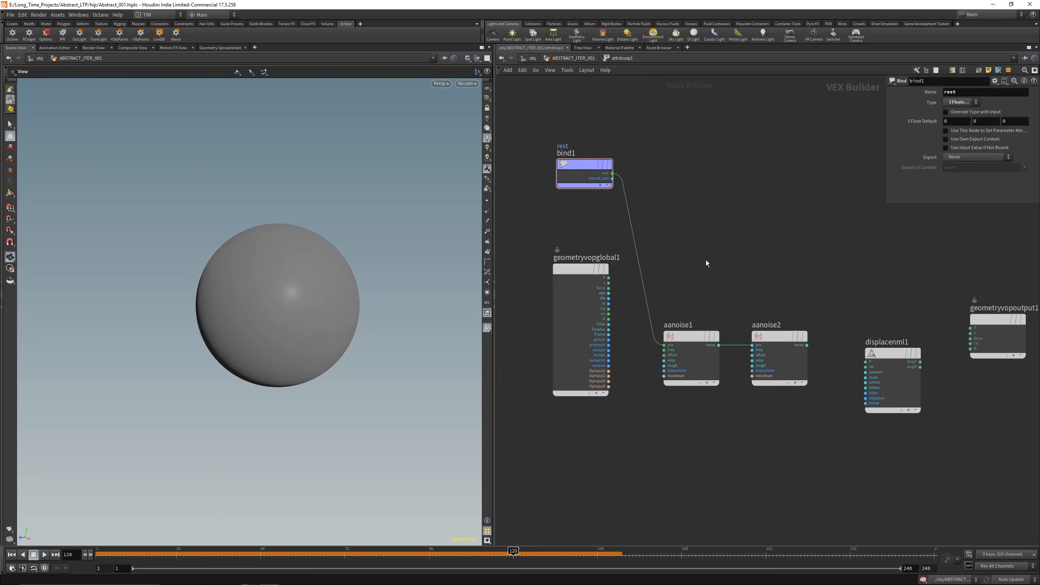
click(865, 372)
click(805, 345)
click(920, 367)
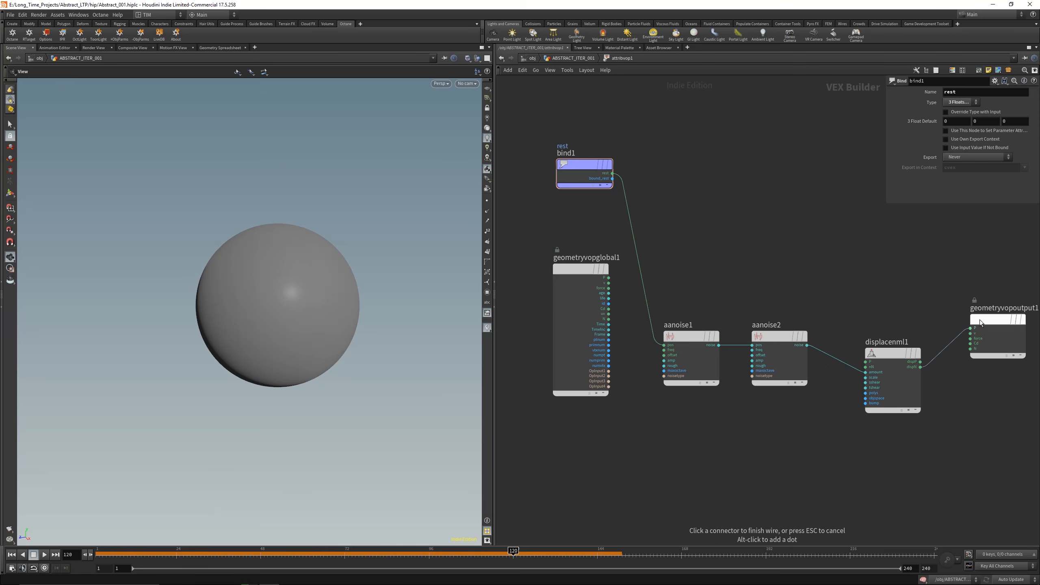
click(938, 378)
click(920, 362)
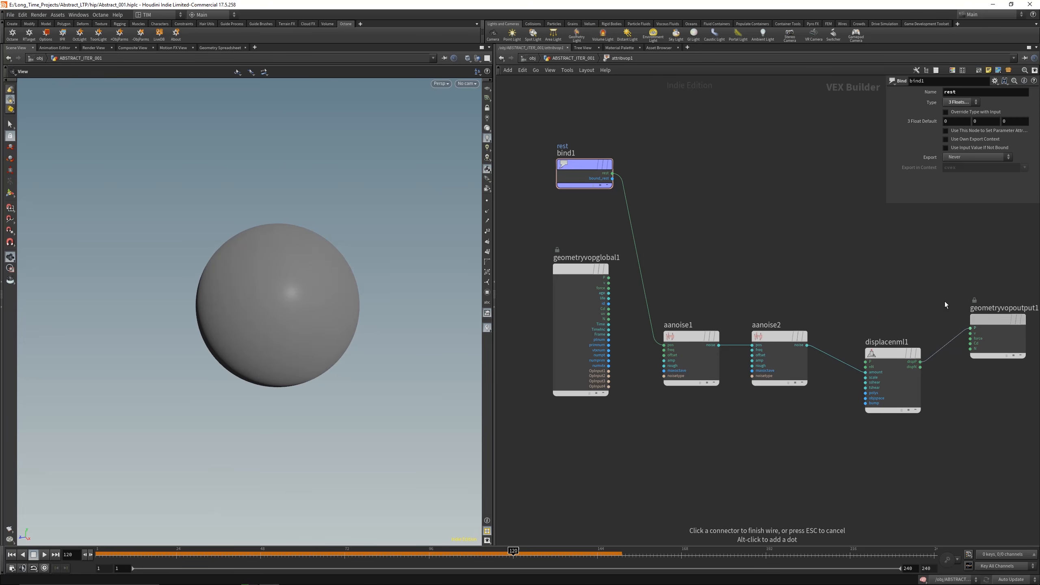
click(970, 327)
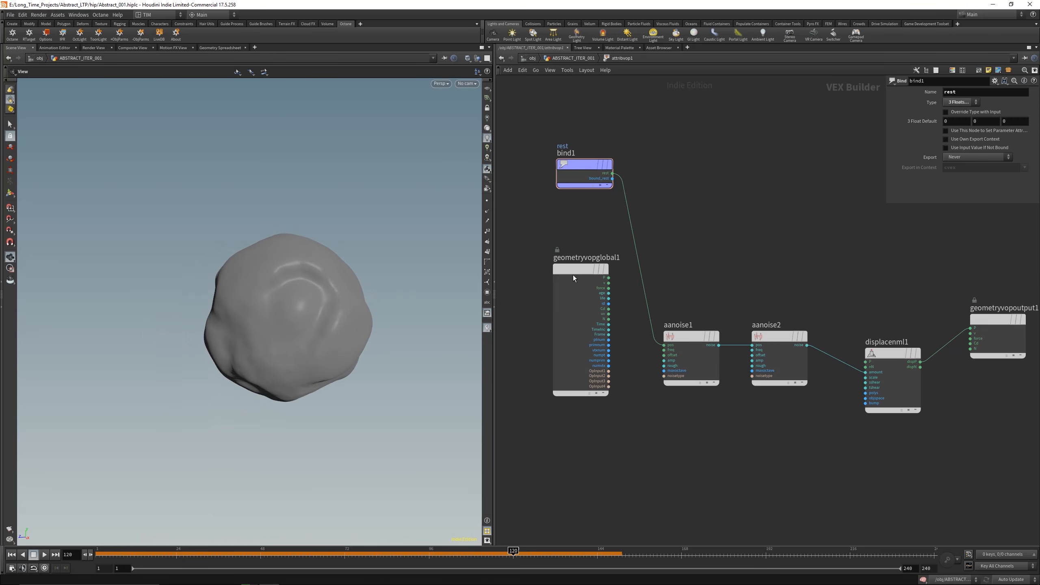
- Delete the unused geometryvopglobal1 node
middle_drag(756, 237, 697, 251)
drag(602, 241, 508, 340)
scroll(568, 316, down, 5)
drag(528, 298, 597, 416)
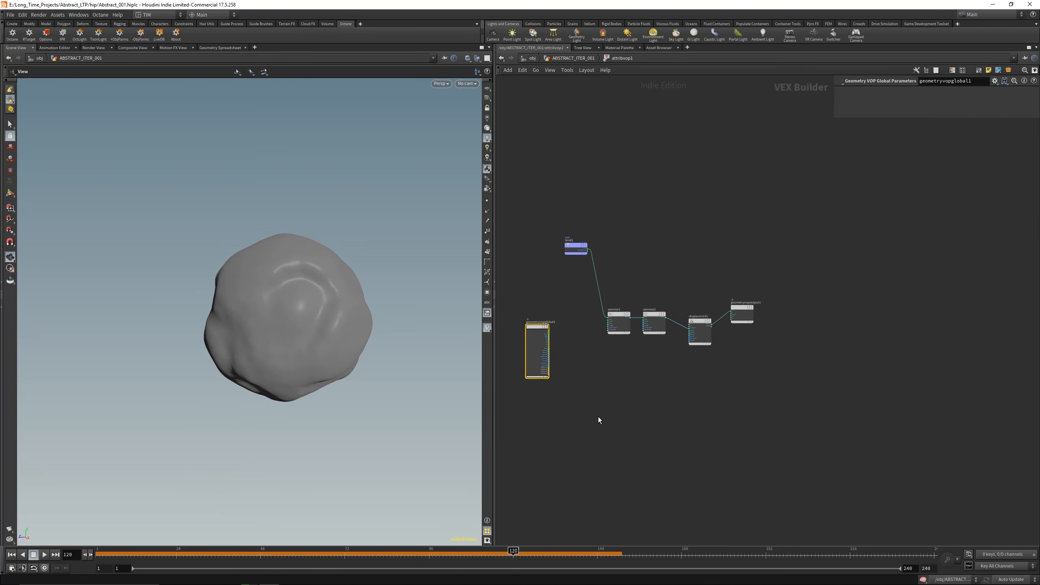
key(Delete)
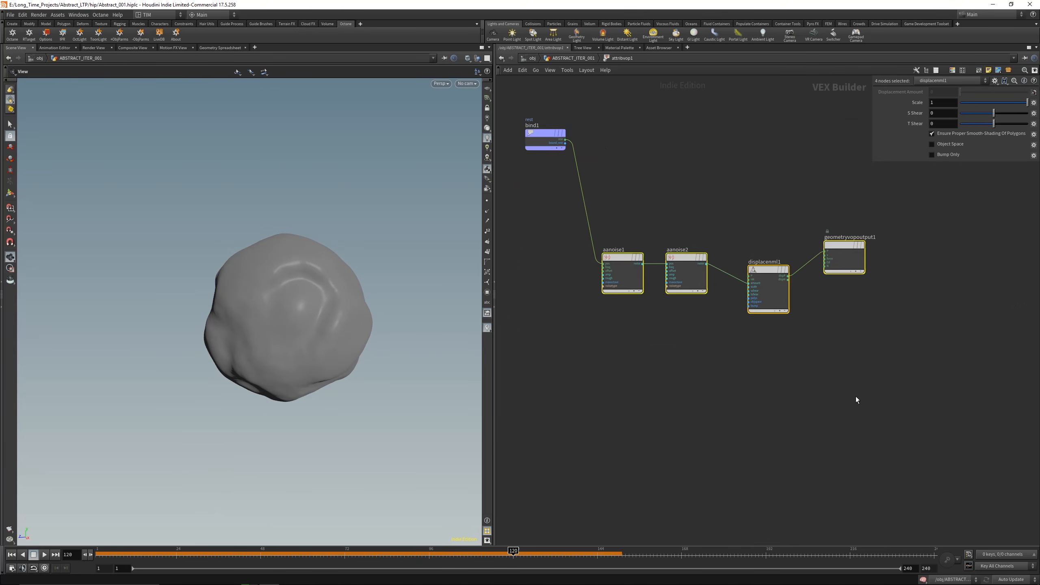
- Lay out the remaining nodes automatically and adjust the Bind, displacement and output nodes into a tidy row
key(shift+l)
middle_drag(550, 151, 570, 171)
drag(552, 116, 912, 364)
key(shift+l)
click(912, 364)
scroll(676, 340, up, 4)
middle_drag(671, 346, 774, 355)
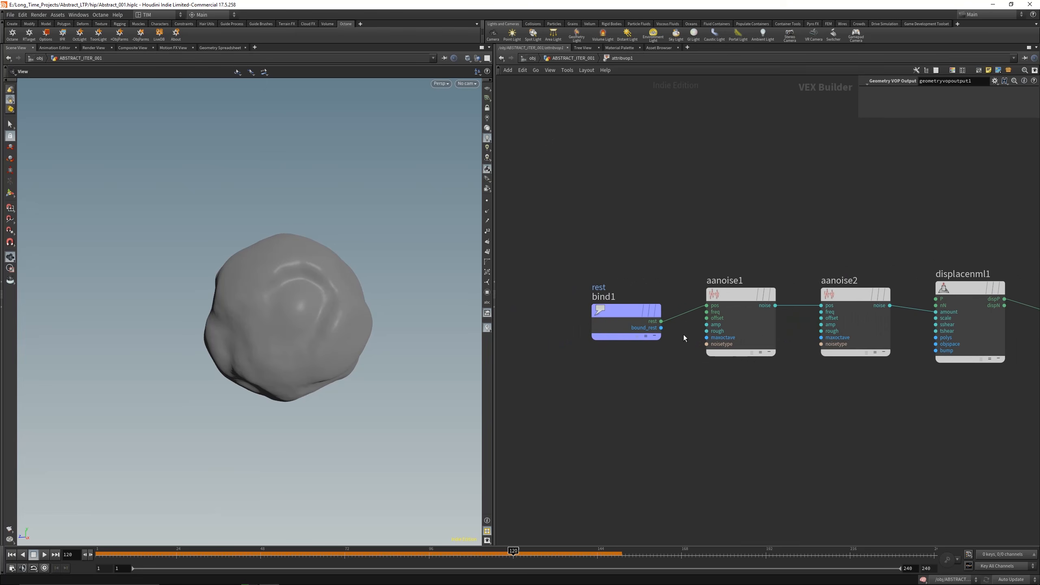
drag(637, 308, 630, 293)
middle_drag(906, 394, 733, 386)
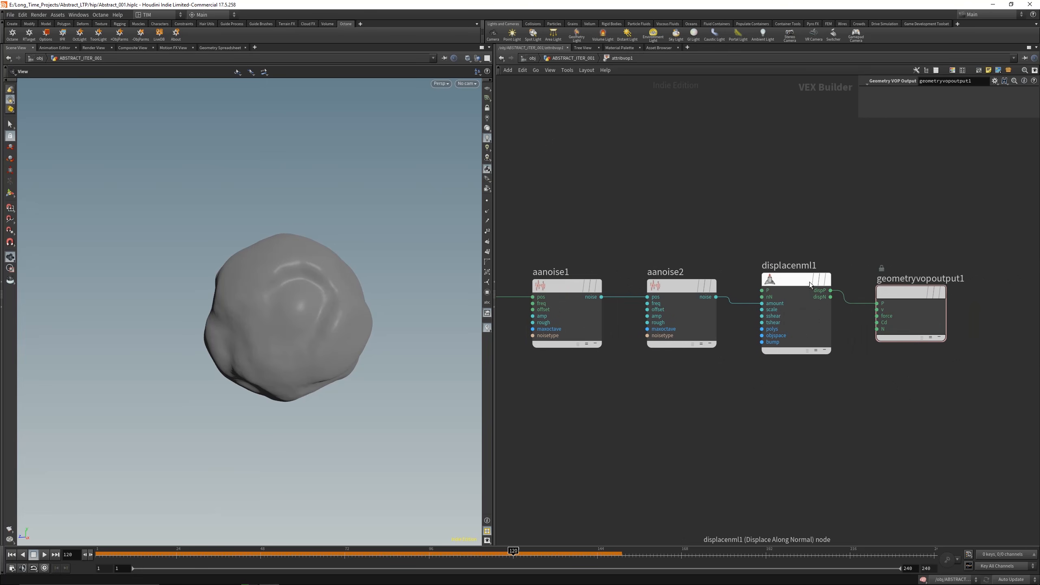
drag(809, 281, 812, 287)
drag(907, 296, 941, 289)
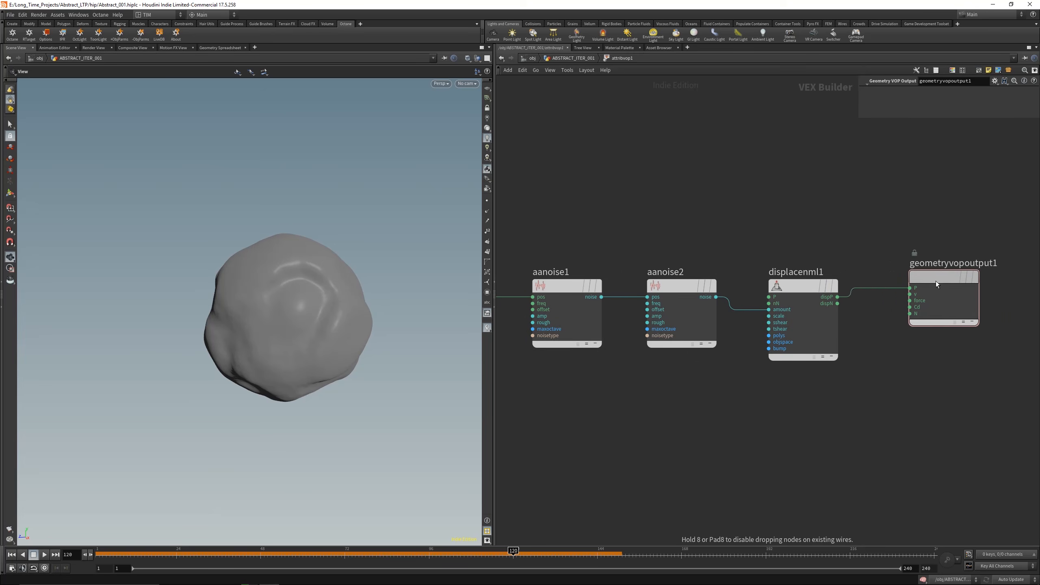
- Color the geometryvopoutput1 node red
key(c)
click(999, 497)
key(c)
key(h)
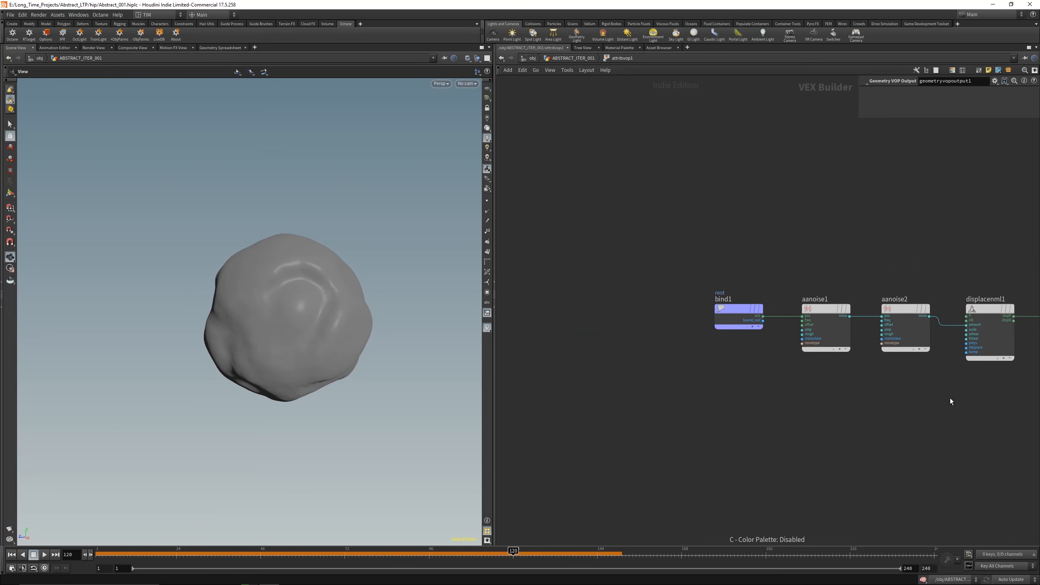
- Create input parameters for both Anti-Aliased Noise nodes
middle_drag(793, 385, 750, 392)
drag(695, 264, 768, 411)
right_click(760, 315)
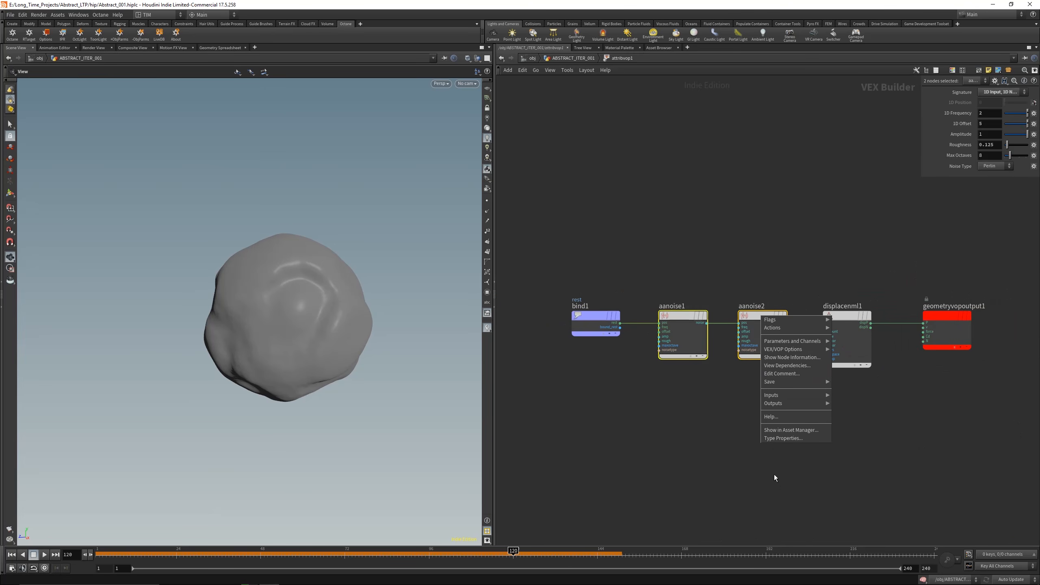
mouse_move(799, 350)
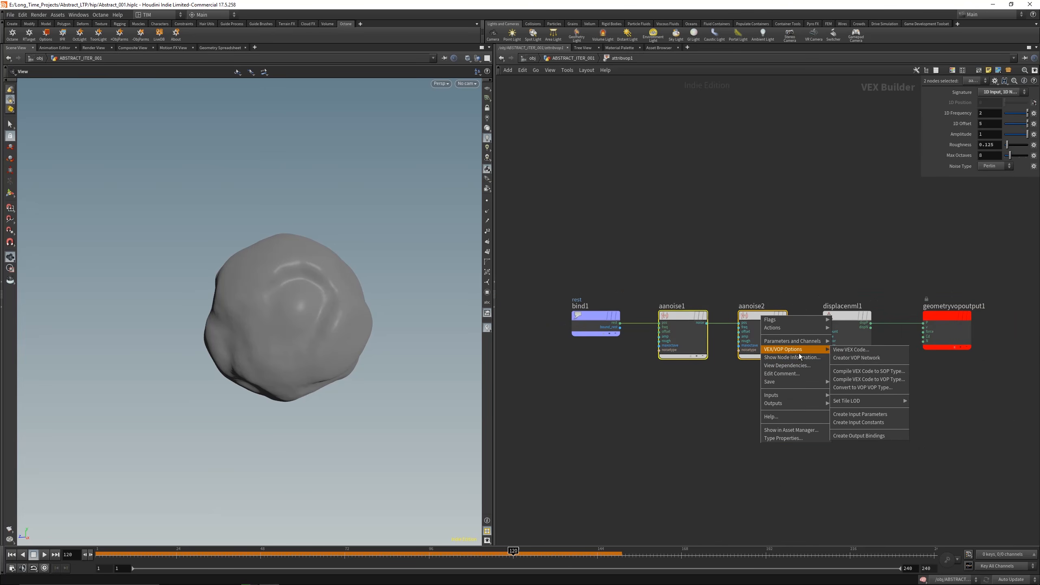
click(856, 415)
click(764, 434)
drag(686, 270, 774, 423)
click(774, 423)
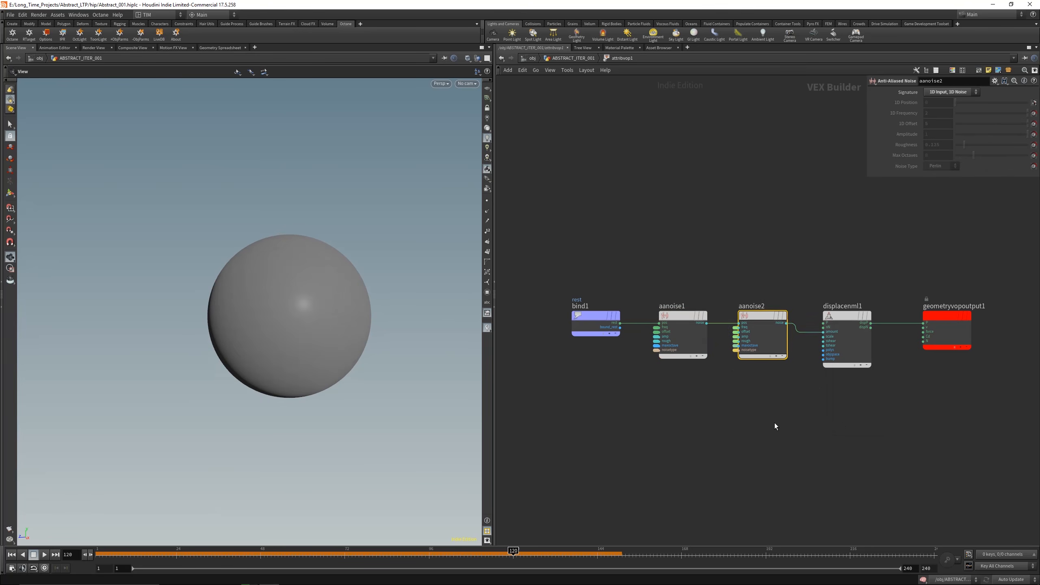
- Try a 3D frequency of 3.4 on all axes in the promoted parameters of attribvop1
key(u)
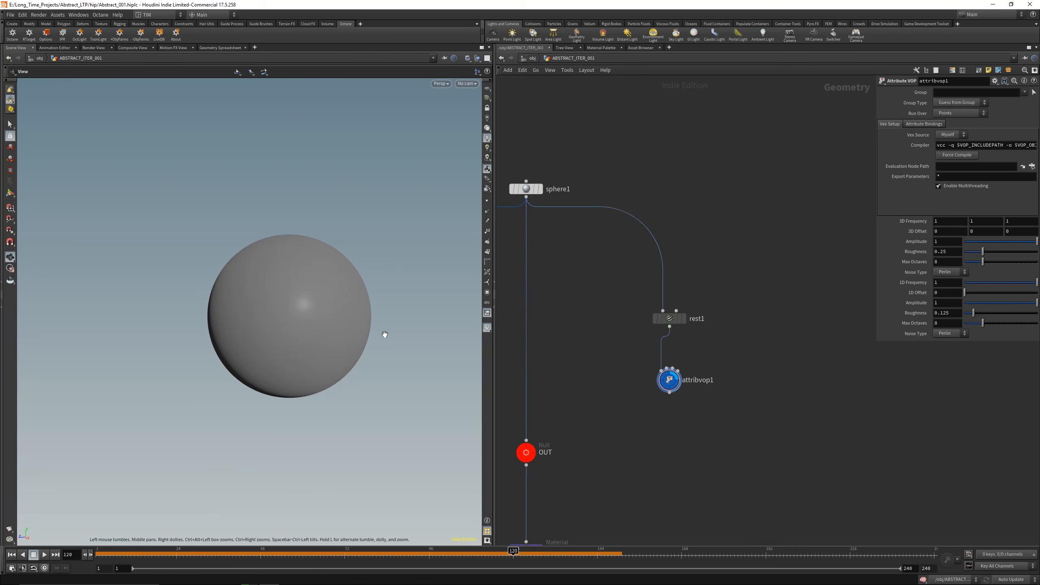
mouse_move(382, 330)
mouse_down()
mouse_move(336, 318)
mouse_move(381, 328)
mouse_up()
key(space+g)
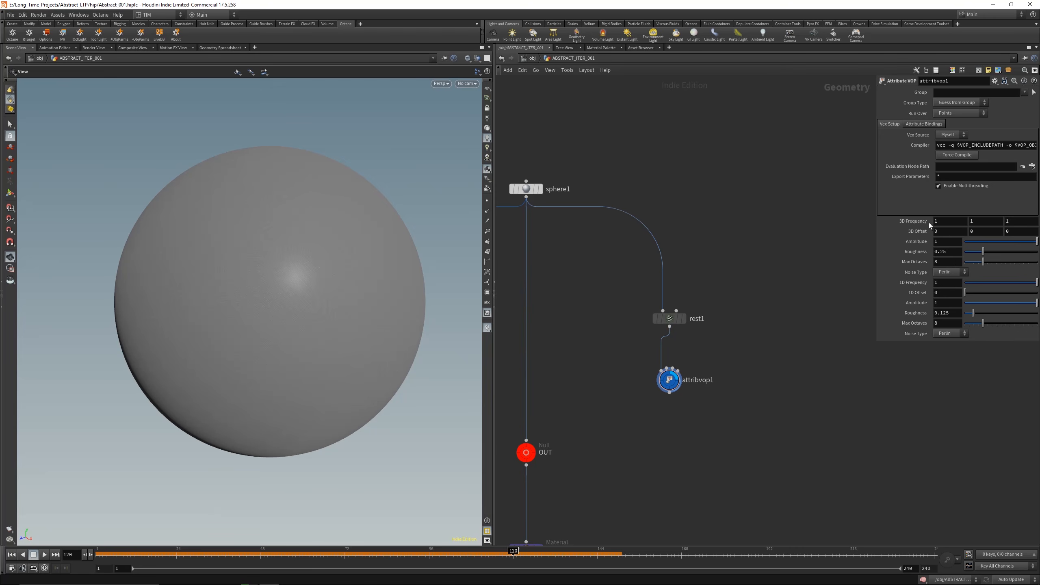
middle_drag(929, 225, 958, 216)
middle_drag(1030, 210, 1029, 210)
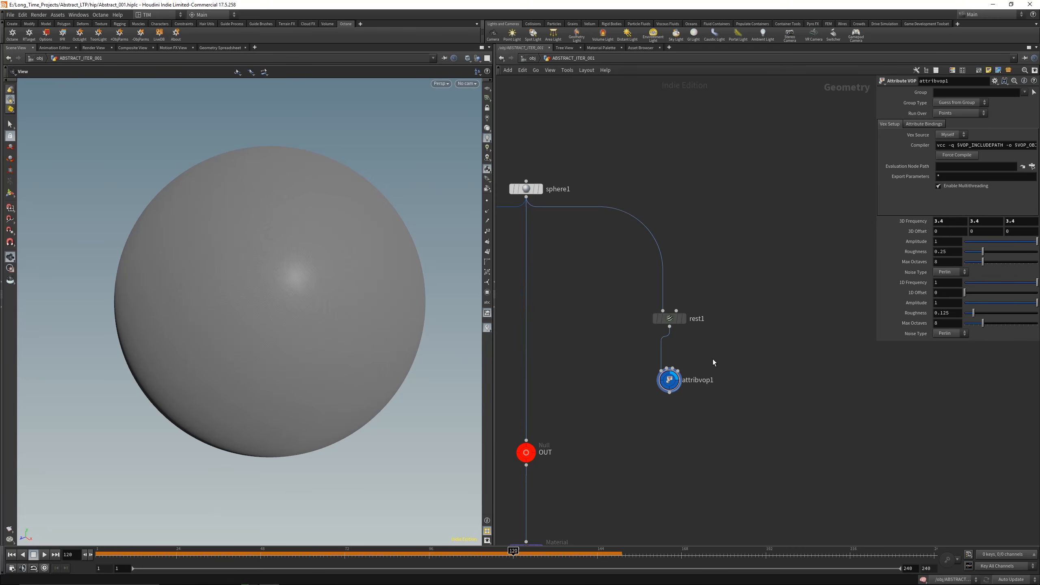
- Try a 1D frequency of 0.575 and a higher 1D offset in attribvop1's promoted parameters
double_click(669, 380)
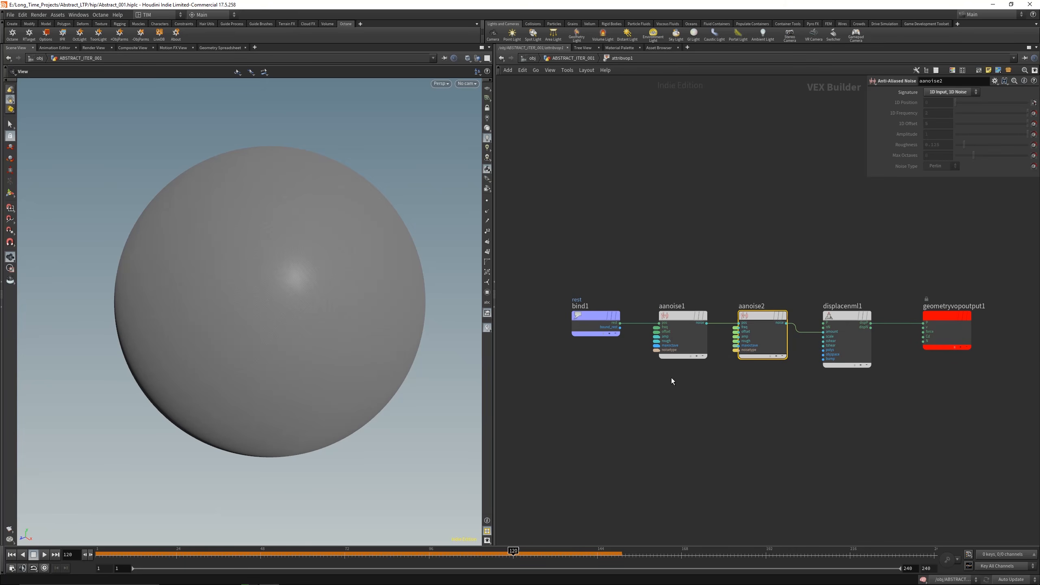
key(u)
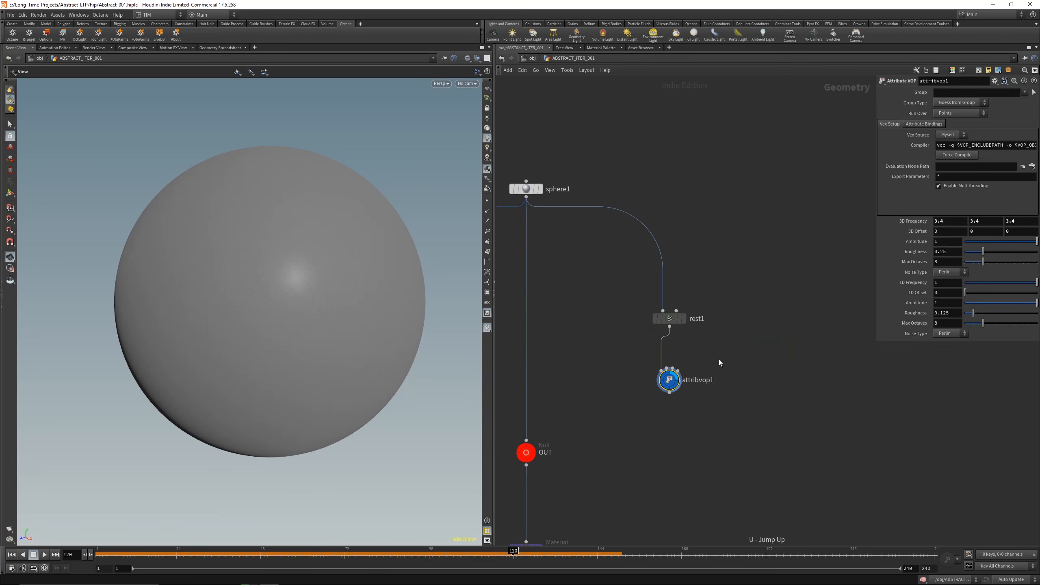
drag(967, 294, 1007, 283)
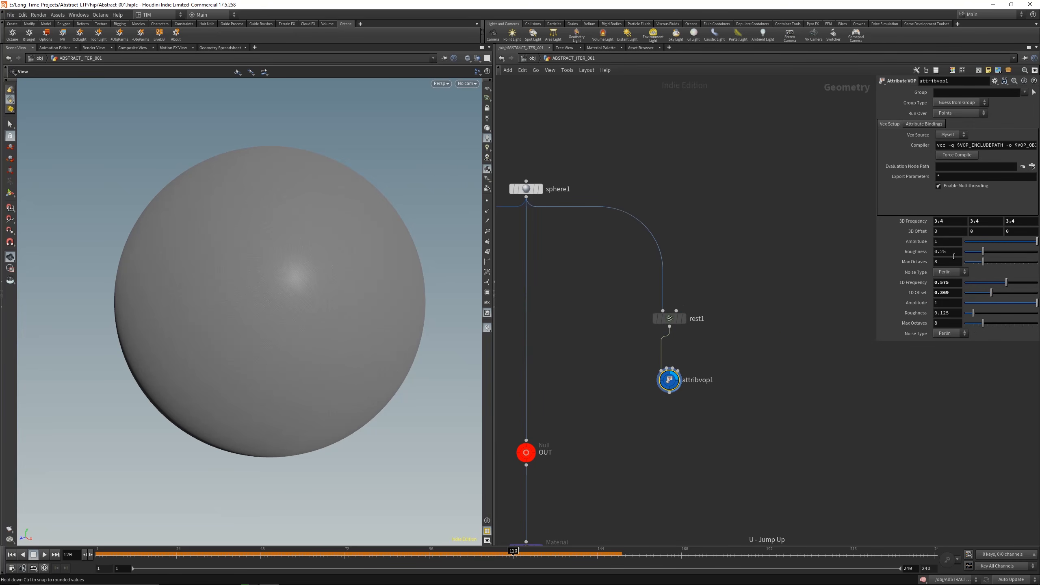
- Undo the promoted parameter changes and the creation of input parameters on the two noise nodes
key(ctrl+z)
mouse_move(666, 385)
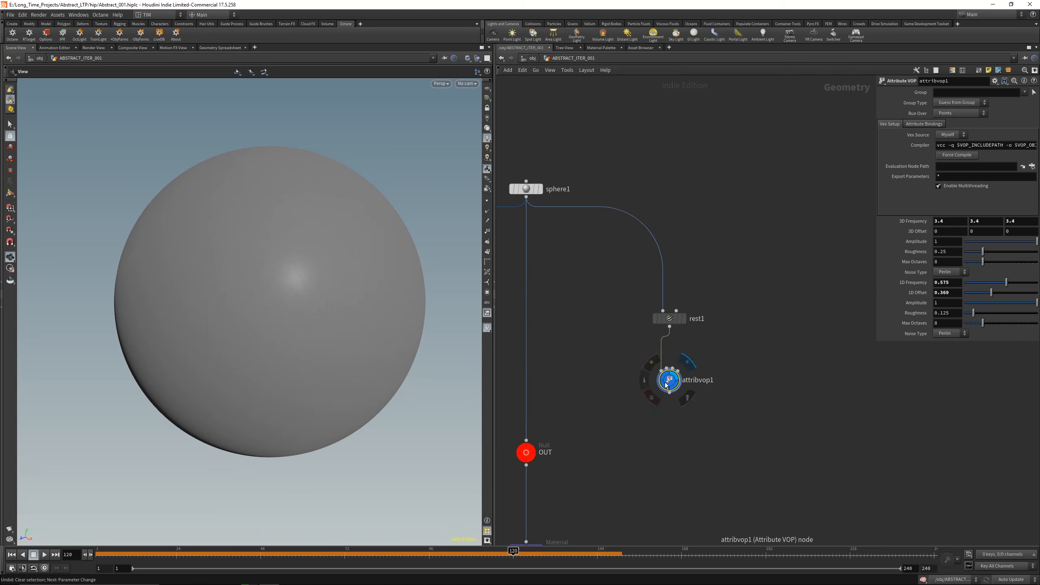
key(i)
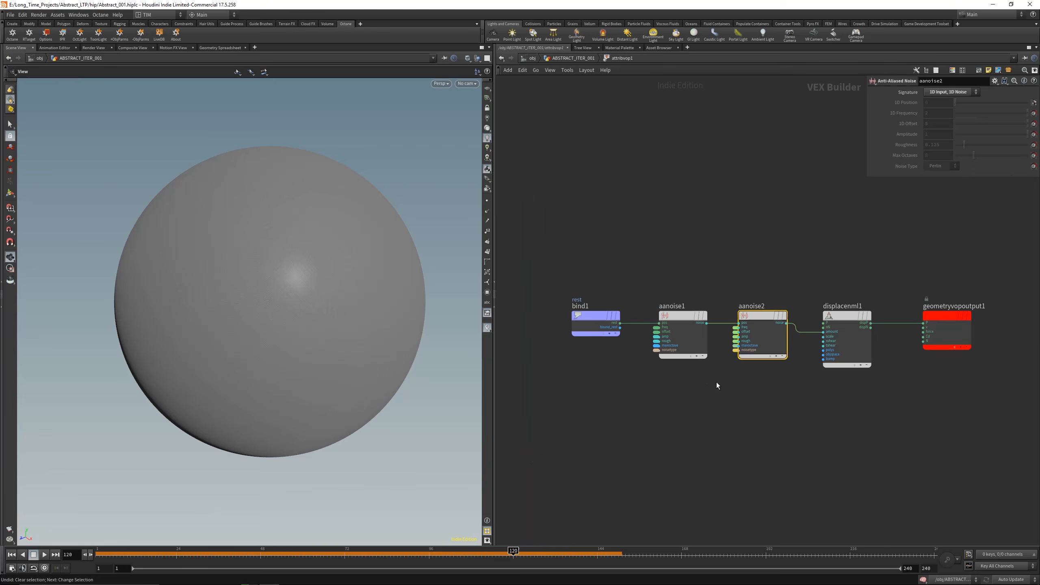
key(u)
key(ctrl+z)
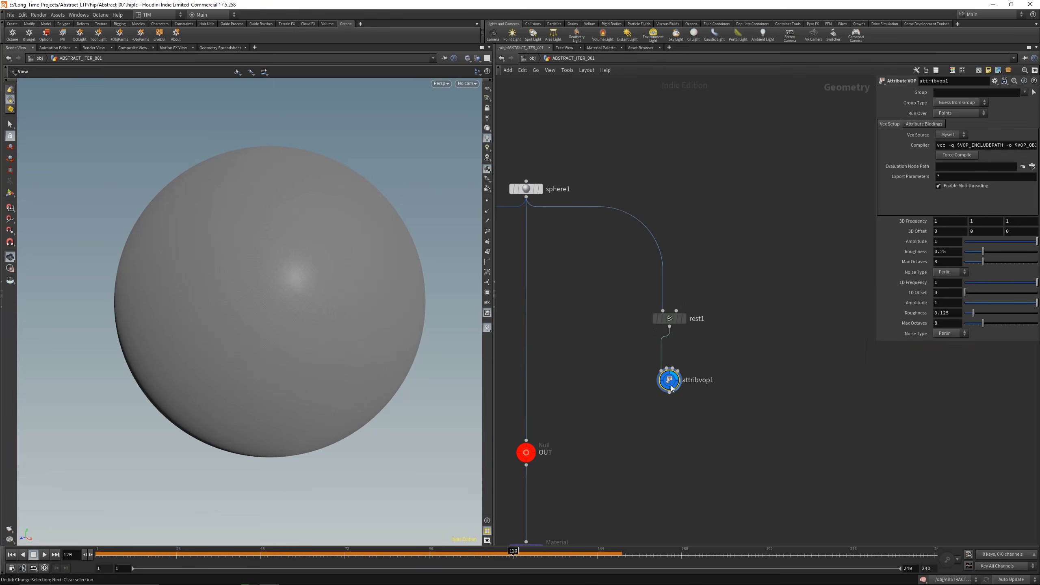
key(i)
key(ctrl+z)
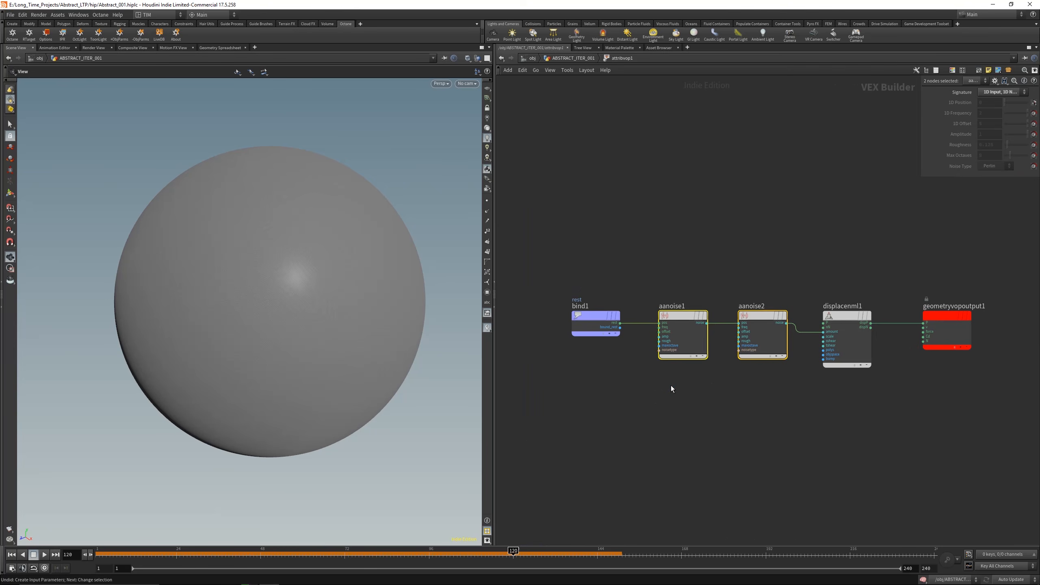
- Undo one more change to step back past the input parameter creation on the noise nodes
key(ctrl+z)
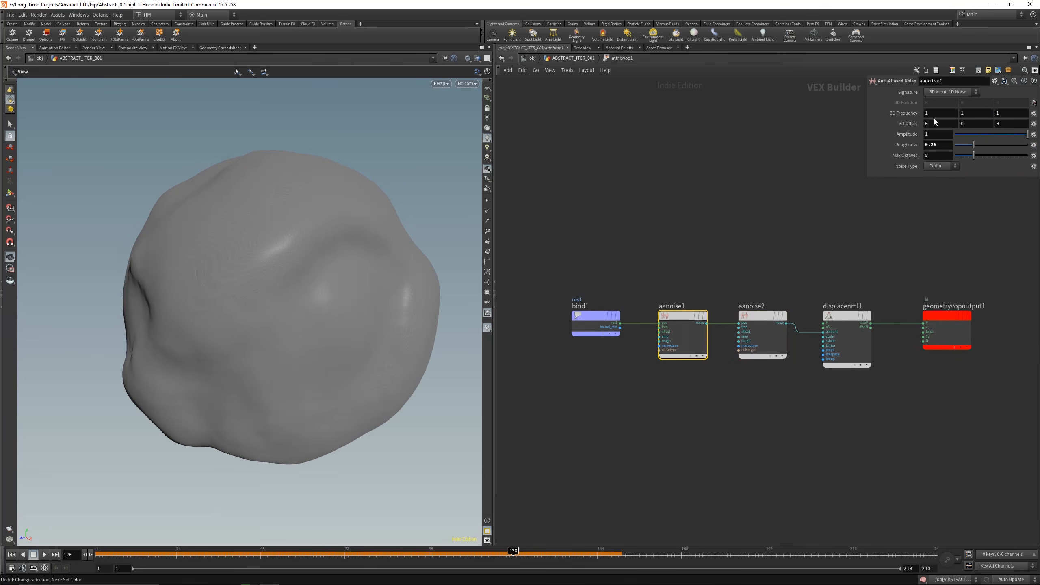
- Try a roughness of 0.5 with a higher amplitude on aanoise1, and return its roughness to 0.25
double_click(946, 145)
text(0.5)
key(Return)
click(941, 138)
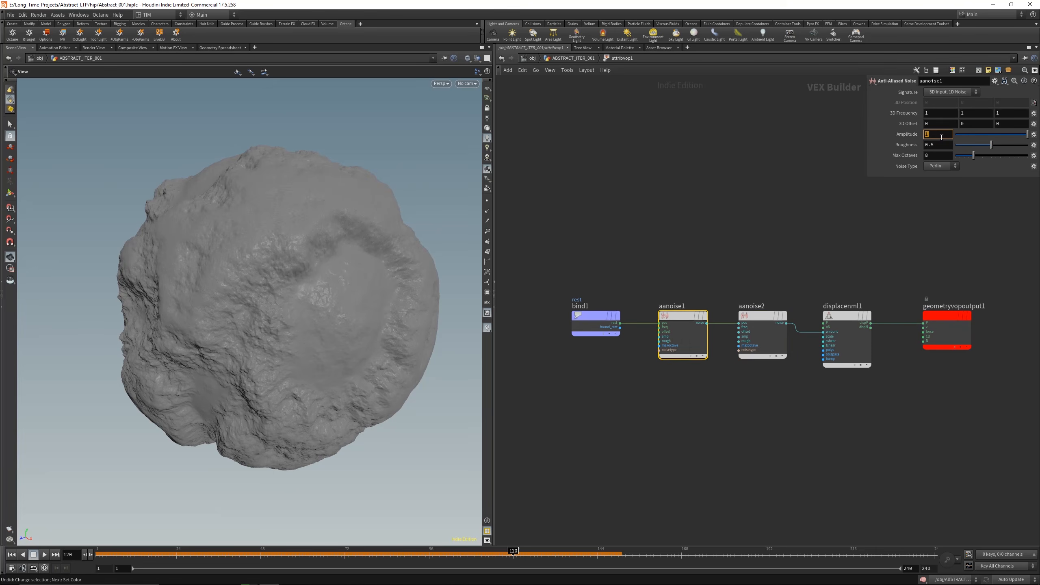
key(Return)
click(943, 146)
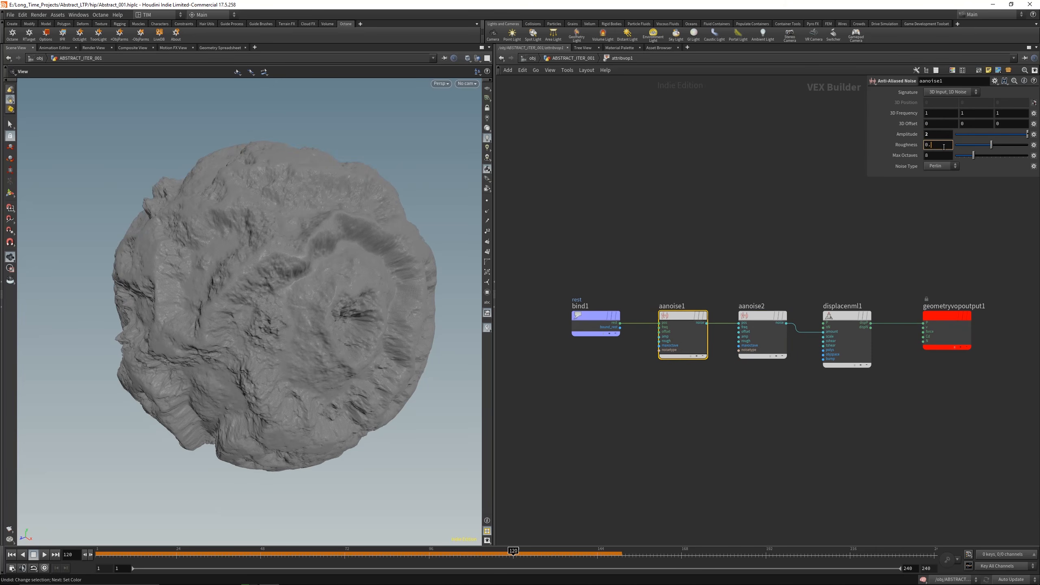
text(25)
key(Return)
- Set aanoise1's 3D frequency to 5, 1, 5
middle_drag(903, 113, 1036, 105)
click(936, 114)
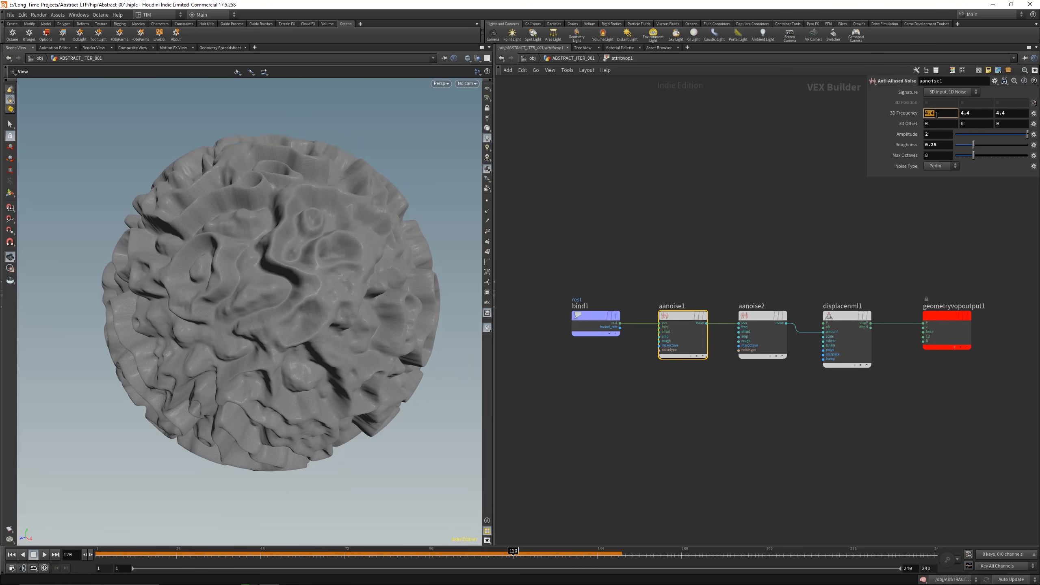
text(5)
click(983, 114)
text(1)
key(Return)
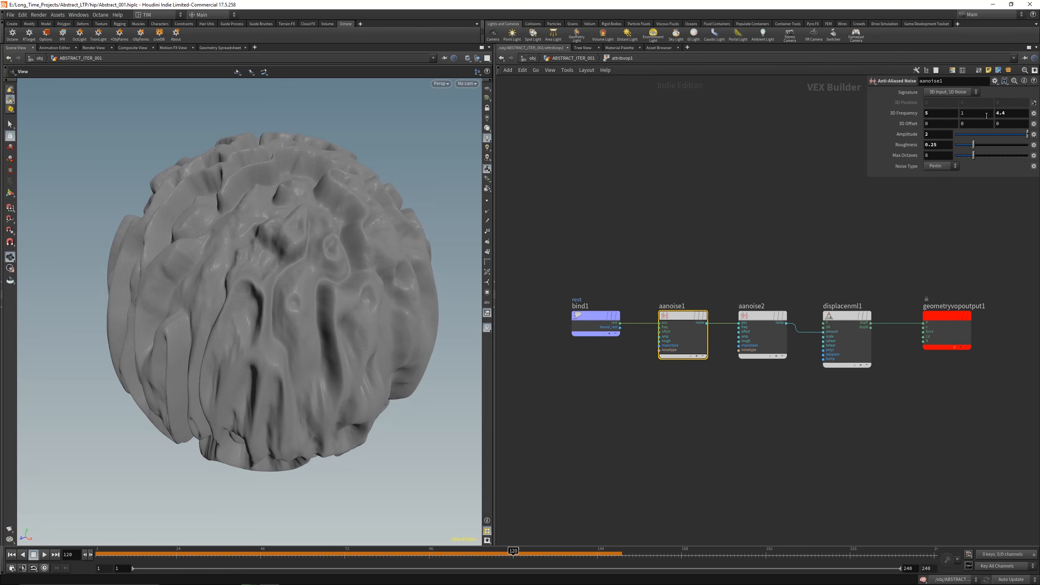
click(1010, 113)
text(5)
key(Return)
- Set the Y components of aanoise1's 3D frequency and 3D offset to 5
click(974, 114)
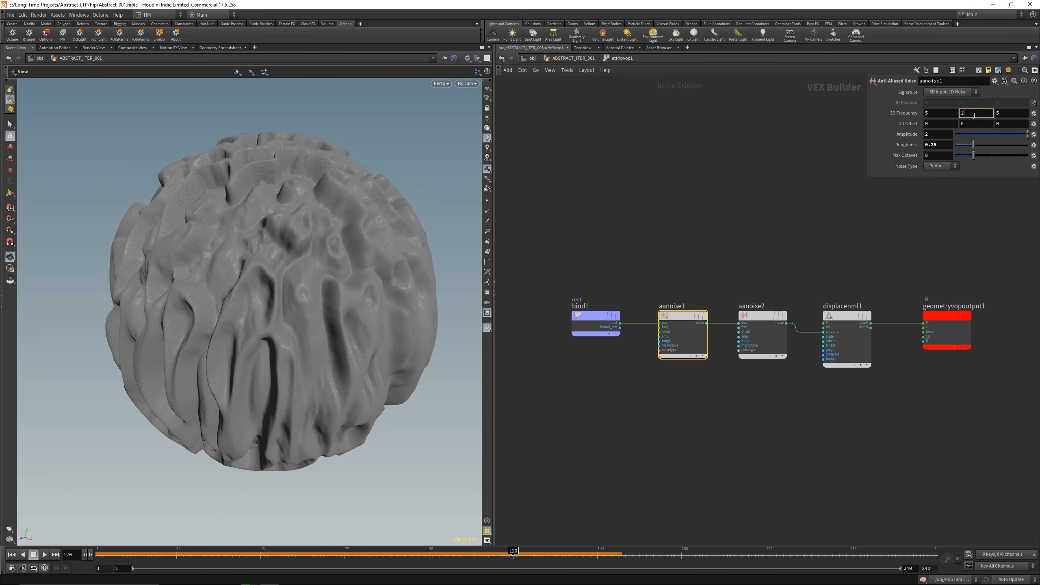
text(5)
key(Return)
click(976, 123)
text(5)
key(Return)
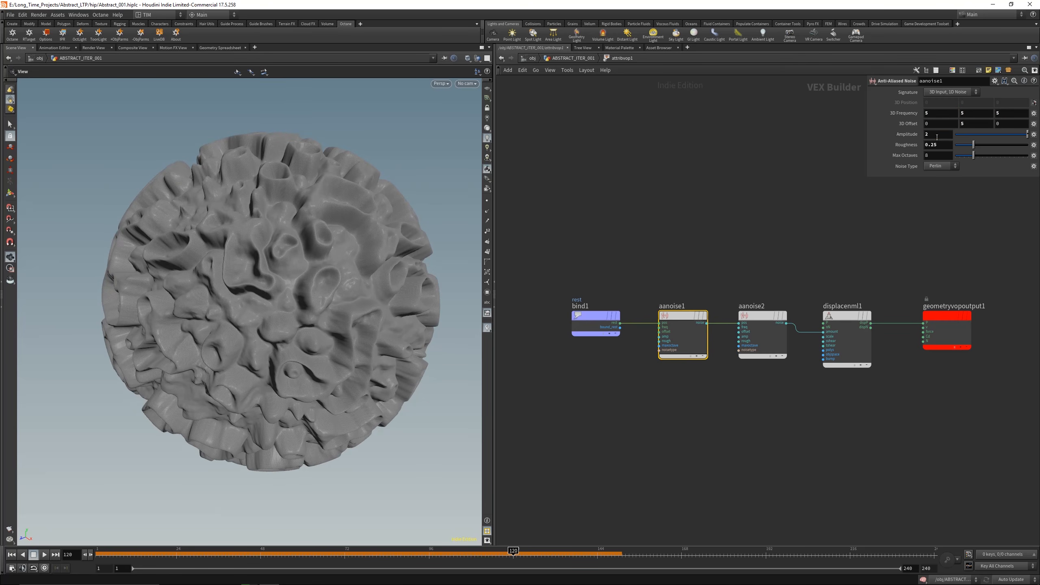
- Set aanoise1's amplitude to 1 and its max octaves to 5
click(937, 137)
text(0.1)
double_click(937, 137)
text(1)
key(Return)
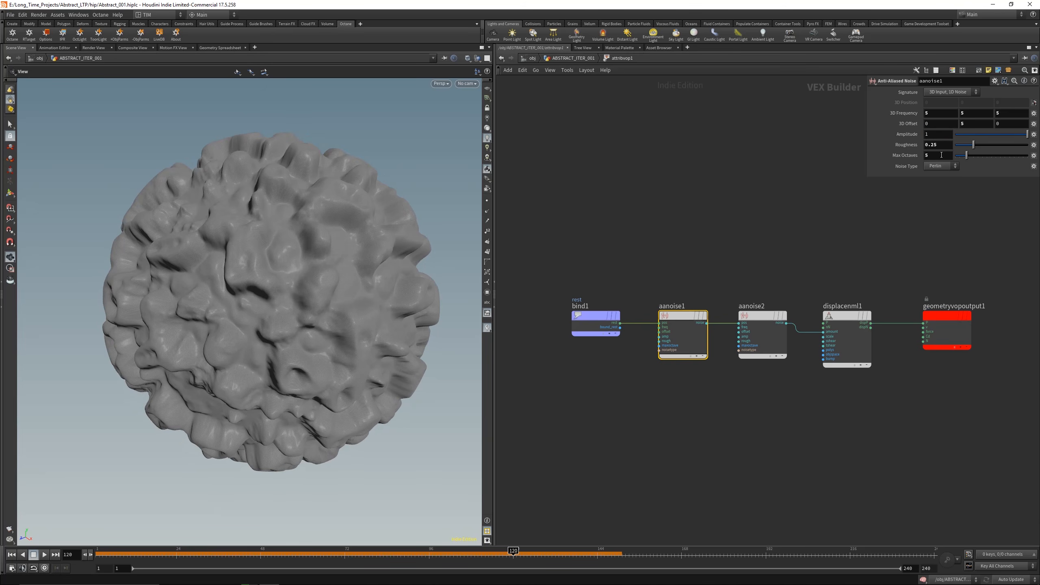
- Set aanoise2's 1D frequency to 5
click(763, 334)
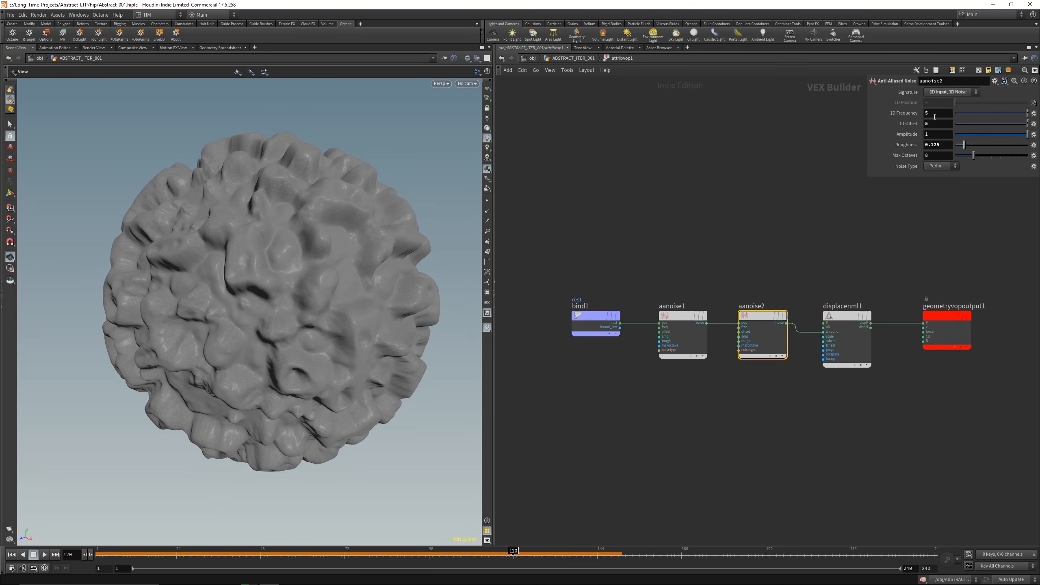
click(934, 113)
click(827, 227)
- Move displacenml1 and the geometry output away from aanoise2 to make room, and add a Trigonometric Functions node below the chain
middle_drag(845, 242, 671, 239)
drag(671, 245, 778, 330)
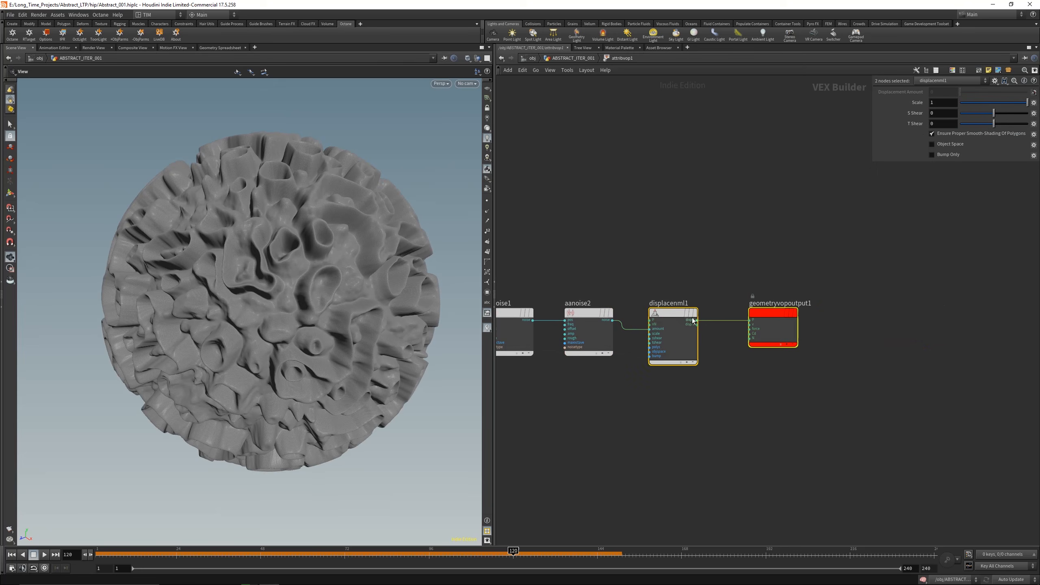
drag(691, 319, 818, 314)
click(701, 387)
key(Tab)
text(tr)
click(788, 296)
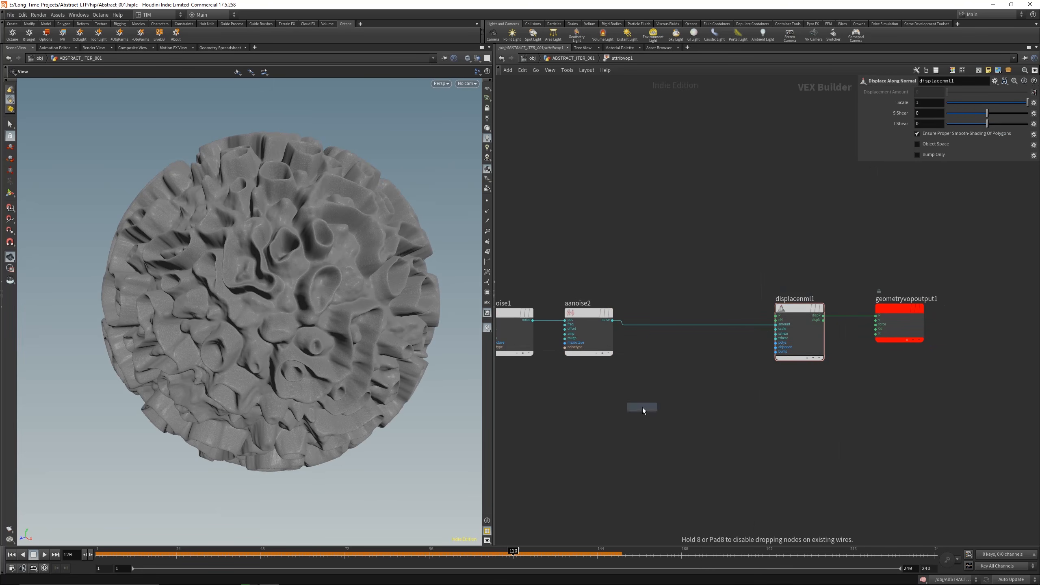
click(641, 407)
- Wire aanoise2's noise output through trig1 into the amount input of displacenml1
click(613, 320)
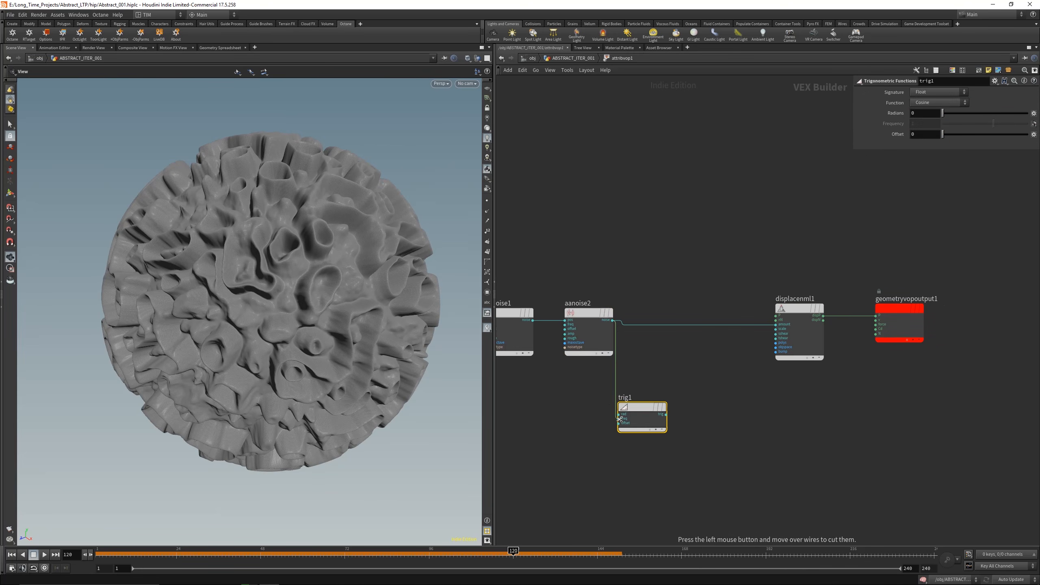
click(659, 410)
click(666, 415)
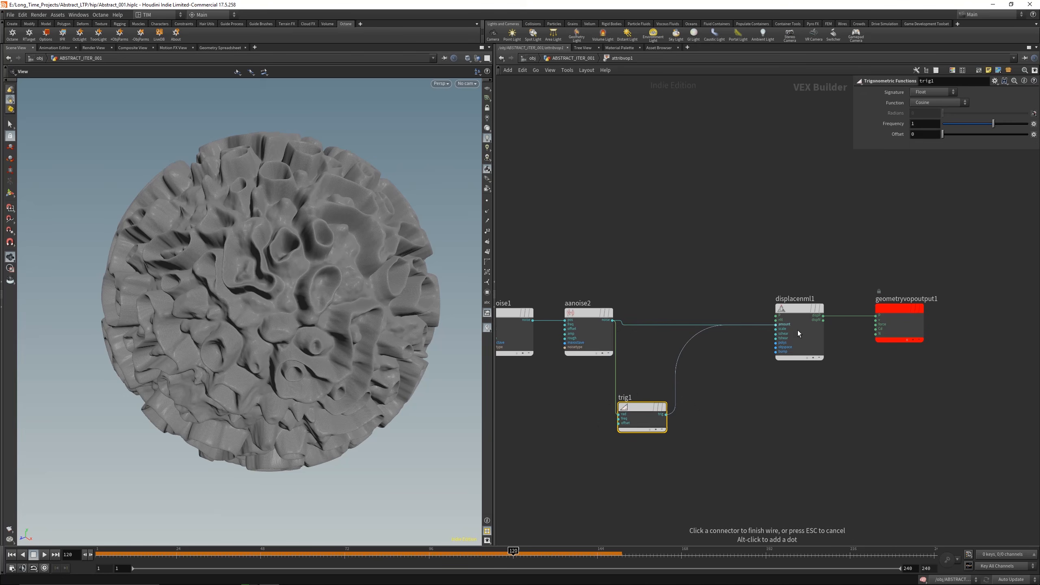
click(797, 331)
drag(638, 409, 668, 405)
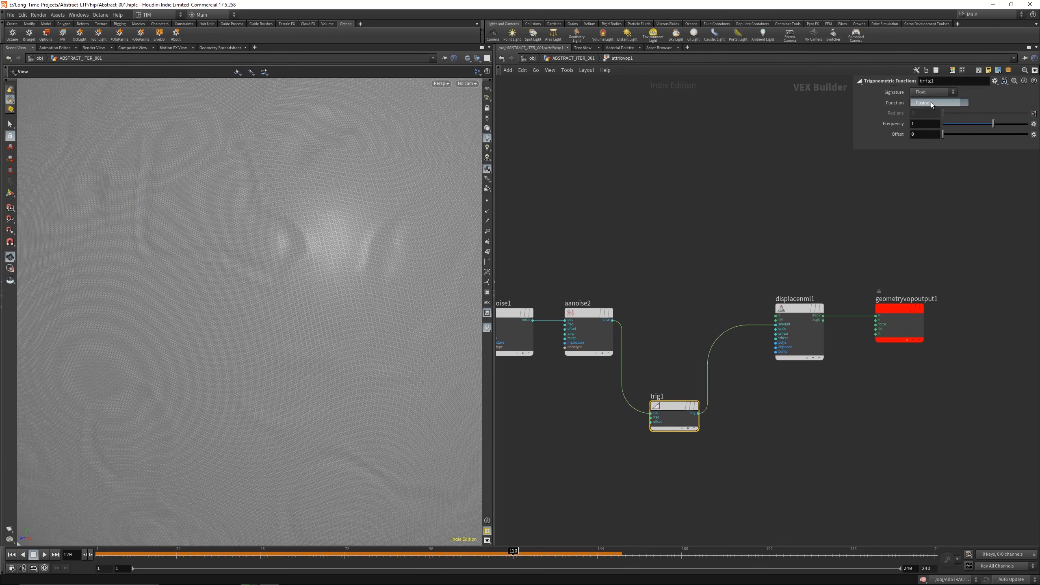
- Set trig1's function to Sine with a frequency of 2
click(931, 102)
click(925, 151)
click(922, 124)
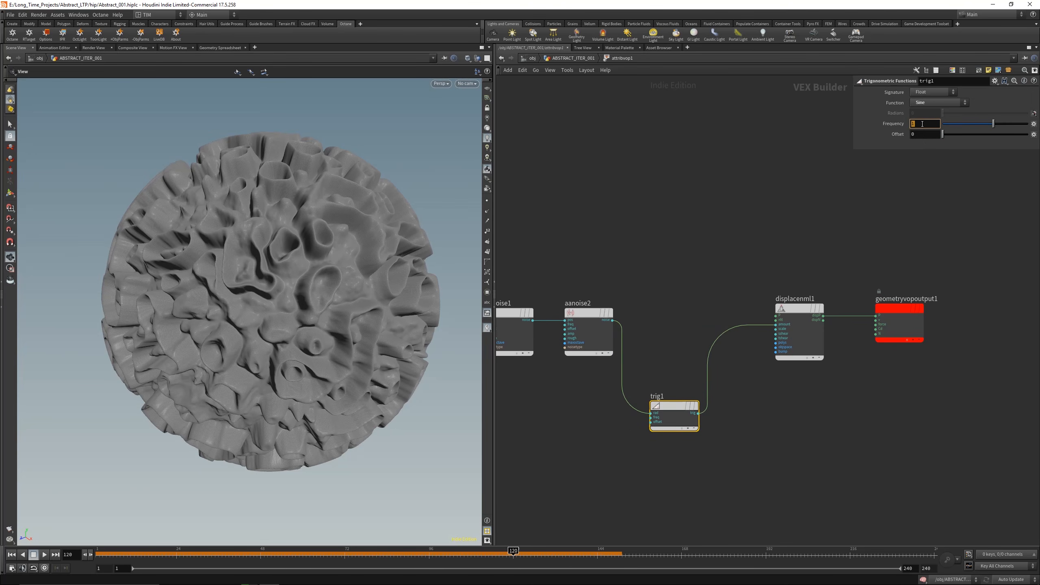
key(Return)
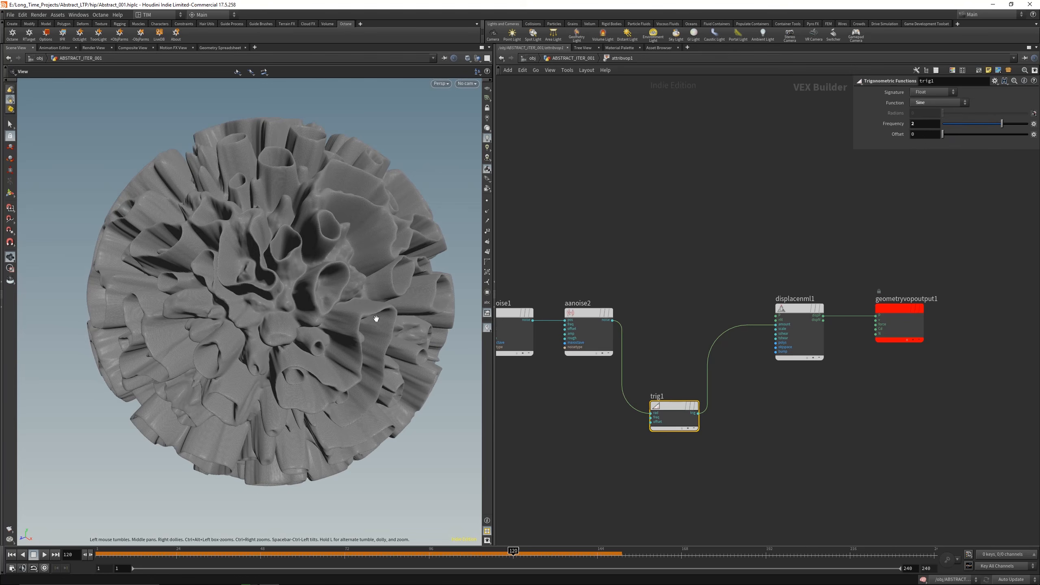
- Set the scale of displacenml1 to 0.25
alt+drag(375, 319, 339, 283)
alt+drag(449, 296, 466, 315)
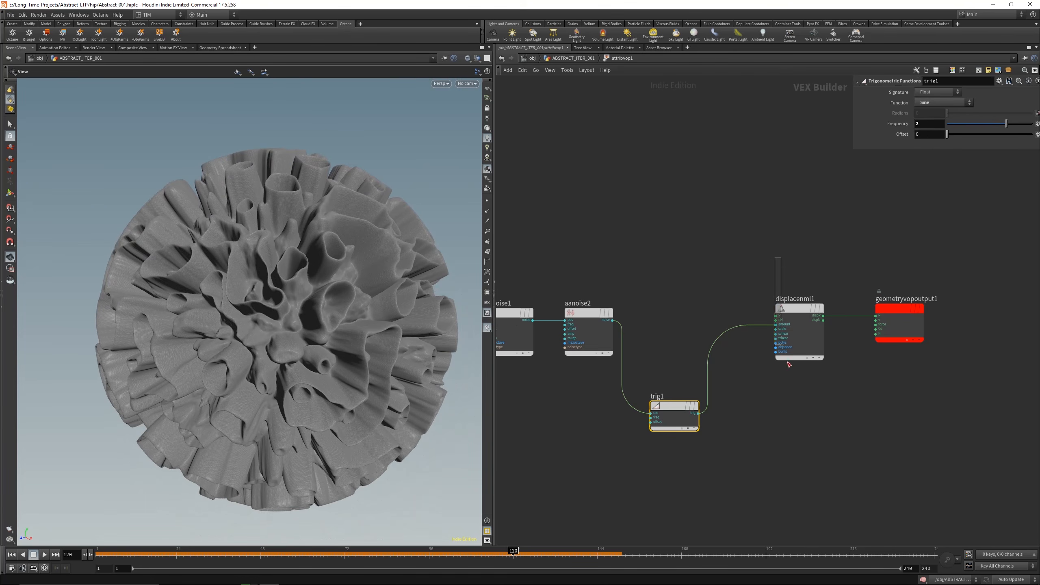
click(798, 330)
click(930, 102)
text(0.25)
key(Return)
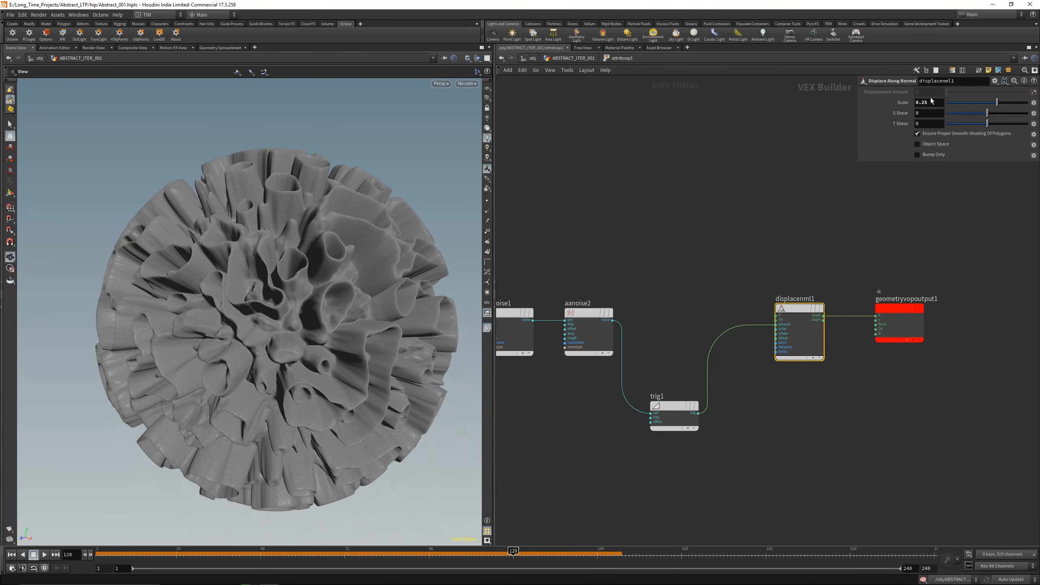
- Try a Y value of 25 for aanoise1's 3D frequency and return it to 5
middle_drag(522, 248, 657, 216)
click(663, 311)
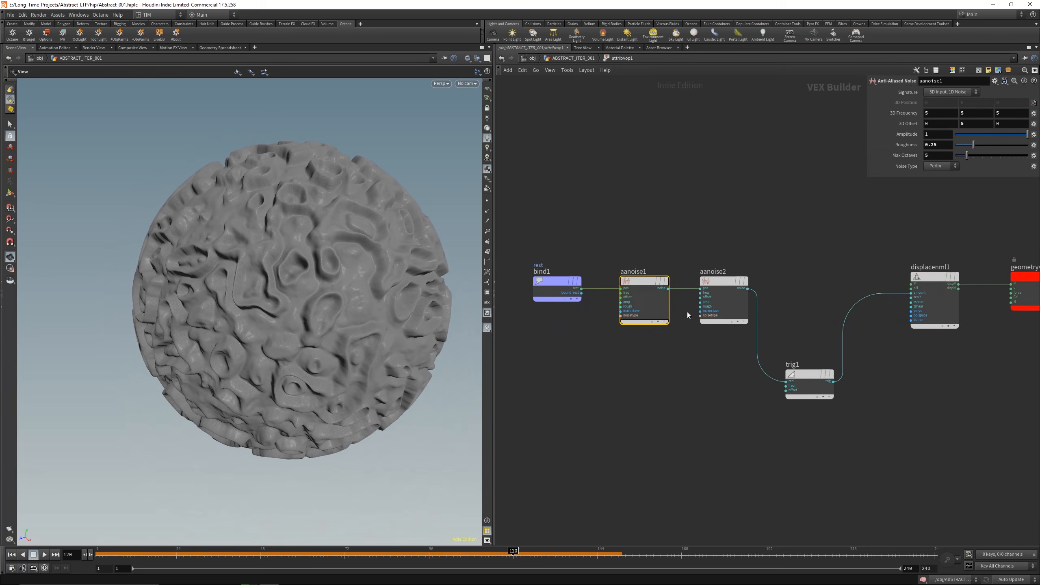
click(982, 117)
text(1)
key(BackSpace)
text(25)
key(Return)
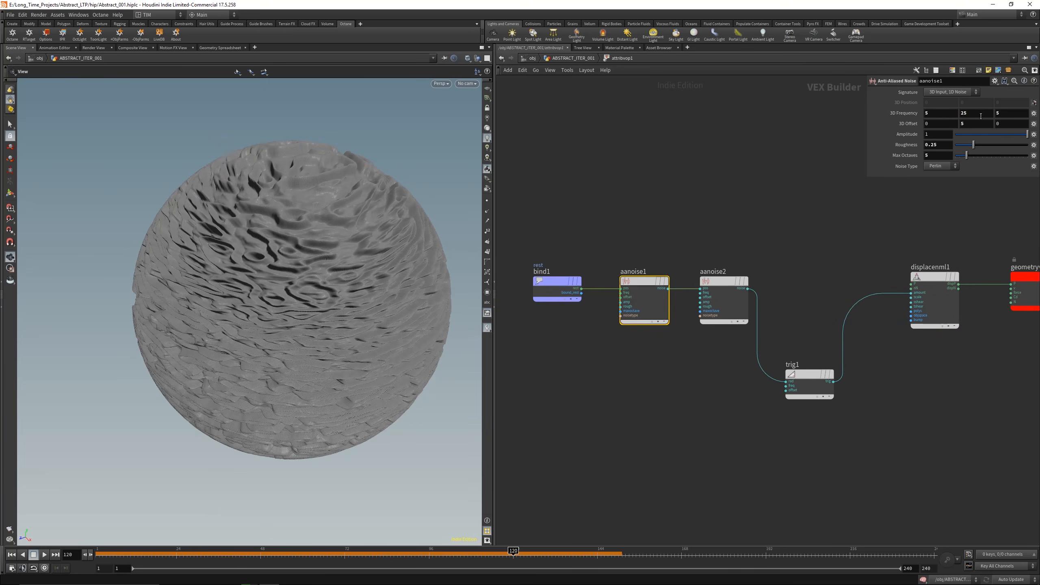
click(978, 117)
text(5)
key(Return)
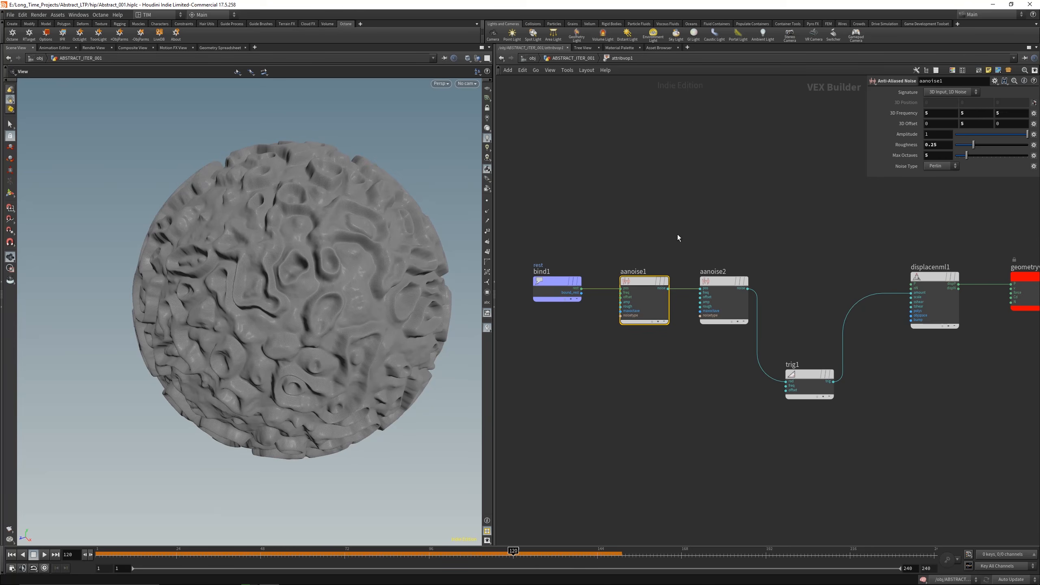
- Set aanoise2's max octaves to 5
click(678, 239)
click(717, 282)
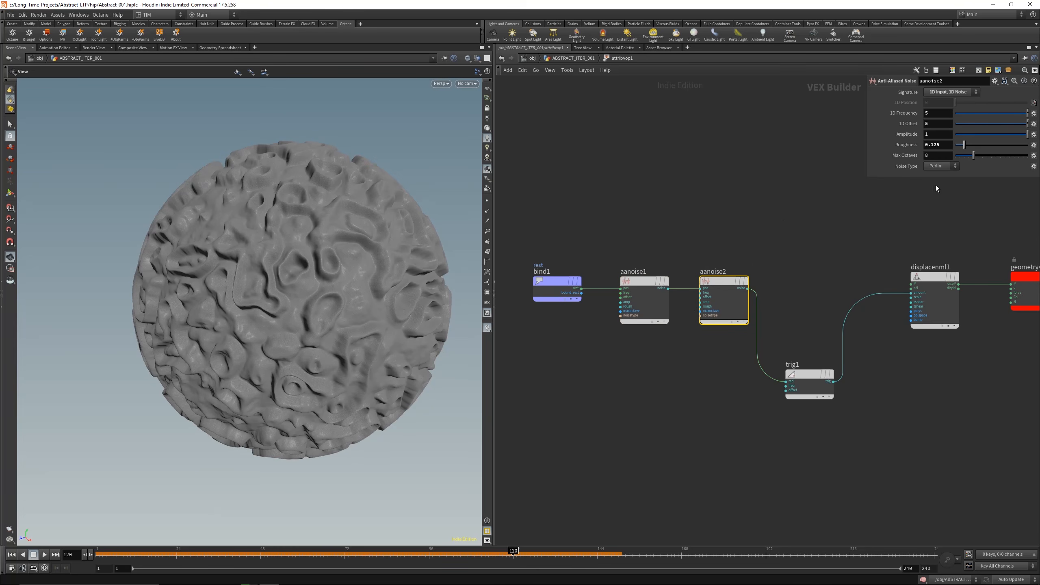
click(938, 159)
text(5)
key(Return)
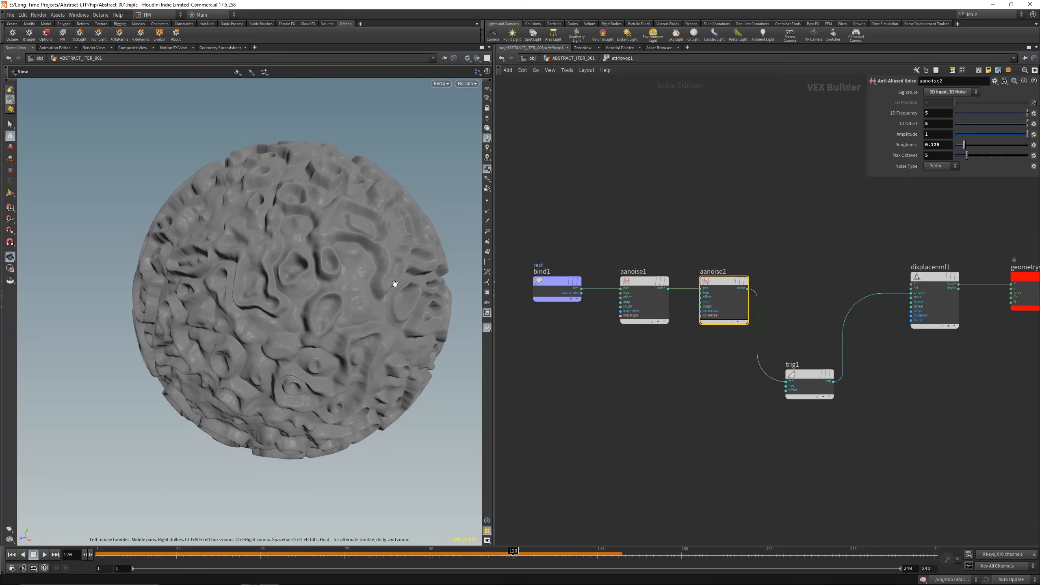
- Line up trig1 and displacenml1 in one row after aanoise2
middle_drag(845, 282, 763, 295)
drag(714, 391, 706, 299)
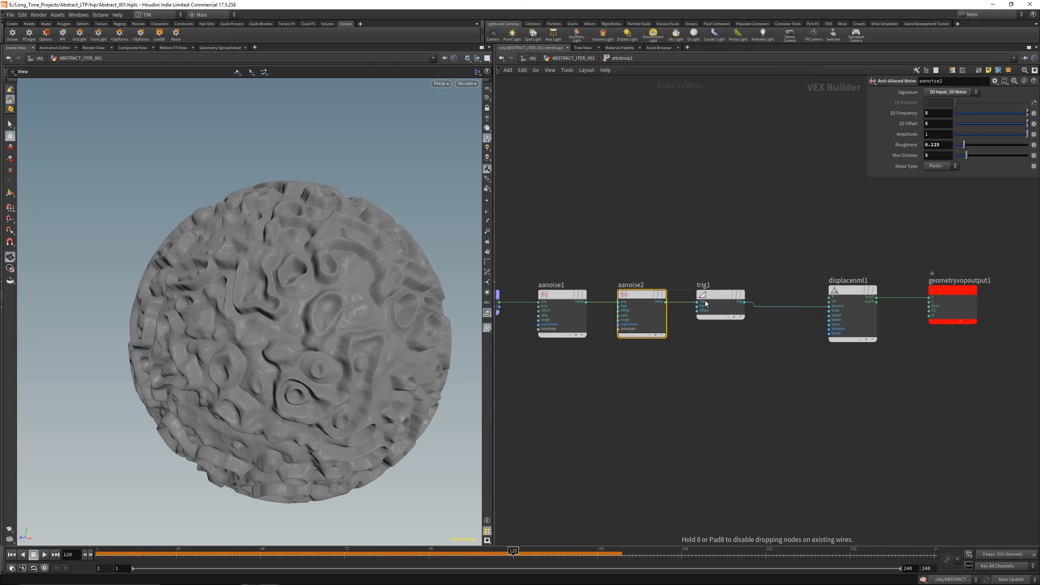
drag(844, 290, 794, 295)
- Return to the ABSTRACT_ITER_001 geometry network, connect attribvop1 into the OUT null and display OUT
key(u)
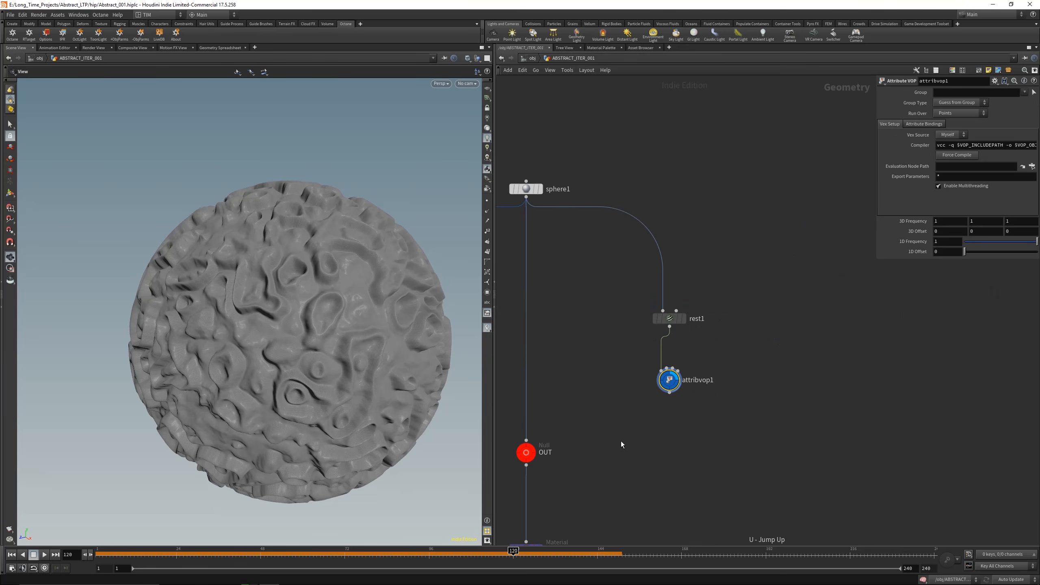
mouse_move(721, 257)
mouse_down()
mouse_move(680, 278)
mouse_move(733, 266)
mouse_up()
key(r)
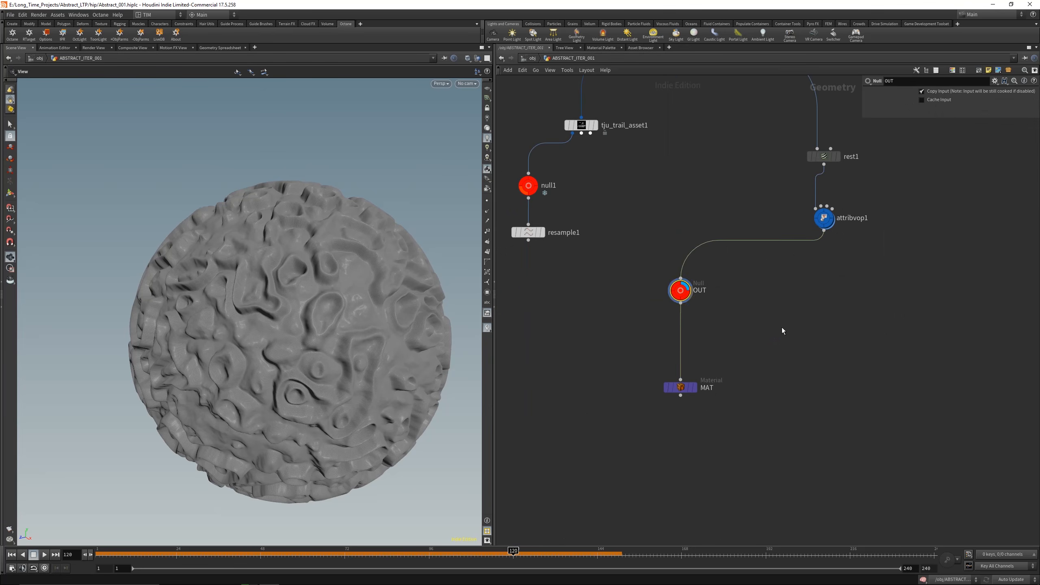
- Display the MAT material node and save the scene
drag(775, 330, 606, 423)
key(r)
key(ctrl+s)
- Look through cam1 and start an Octane IPR render of the scene from the object level
click(466, 83)
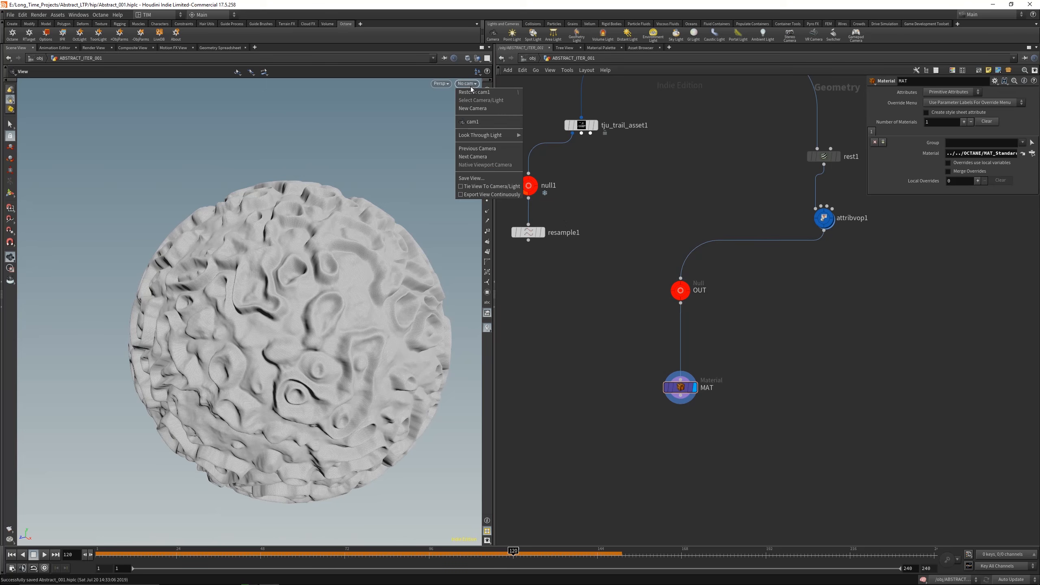
click(483, 117)
click(487, 108)
mouse_move(294, 290)
mouse_down()
mouse_move(250, 280)
mouse_move(293, 280)
mouse_move(292, 289)
mouse_up()
click(532, 57)
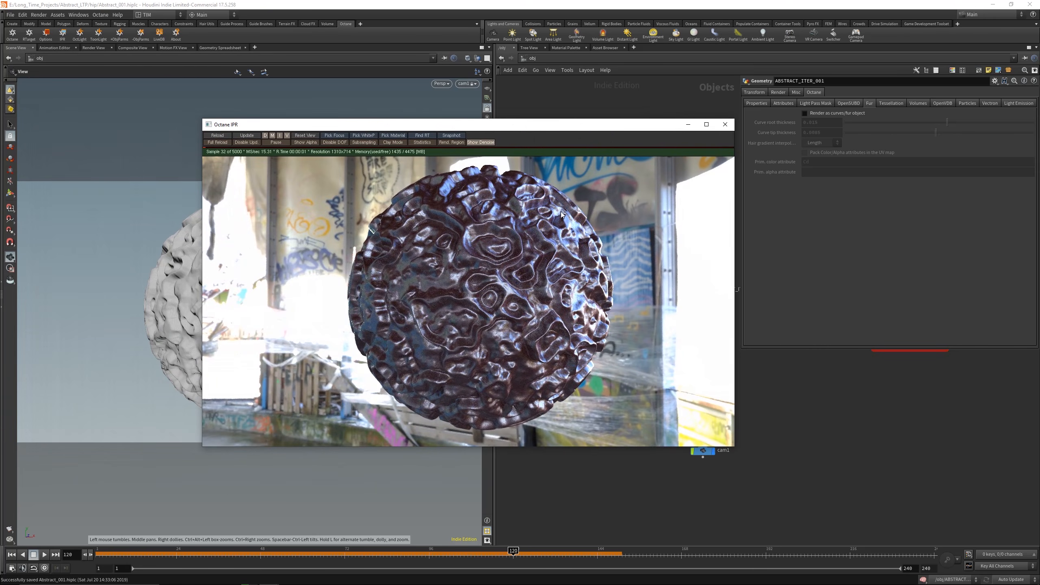
drag(532, 130, 407, 128)
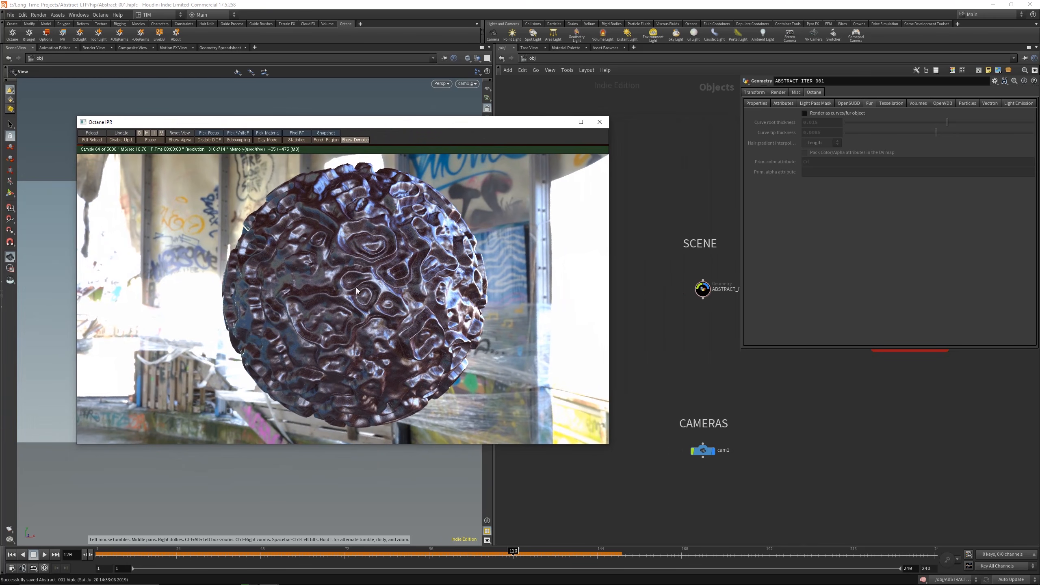
- Go back inside attribvop1 of ABSTRACT_ITER_001 and set the X component of aanoise1's 3D frequency to 0.5
middle_drag(666, 251, 769, 257)
middle_drag(701, 287, 583, 299)
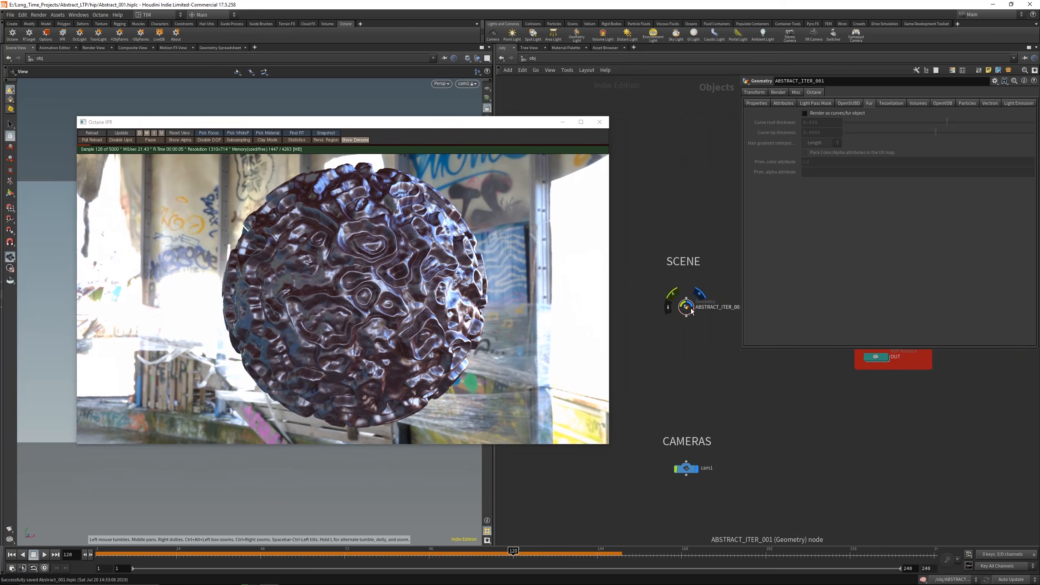
double_click(686, 306)
double_click(821, 222)
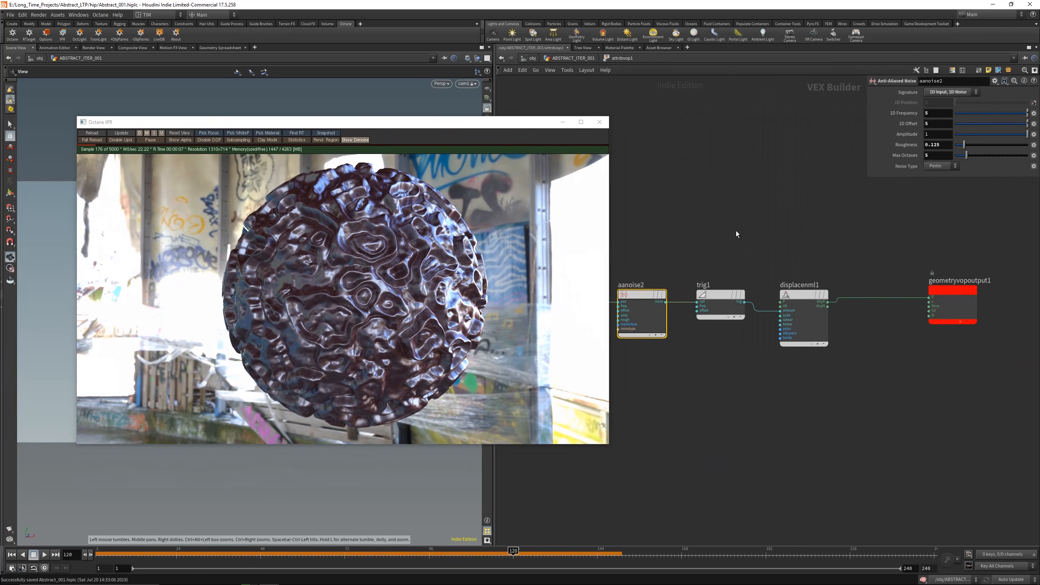
middle_drag(736, 231, 936, 214)
click(766, 295)
click(934, 114)
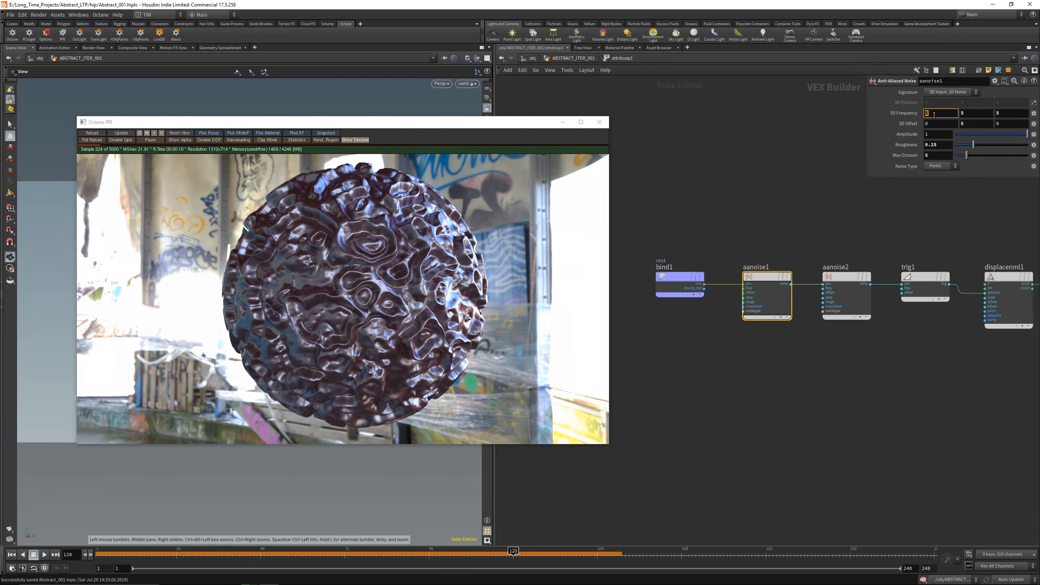
key(Return)
- Set the Z component of aanoise1's 3D frequency to 0.5
drag(406, 122, 496, 191)
click(1010, 114)
text(0.)
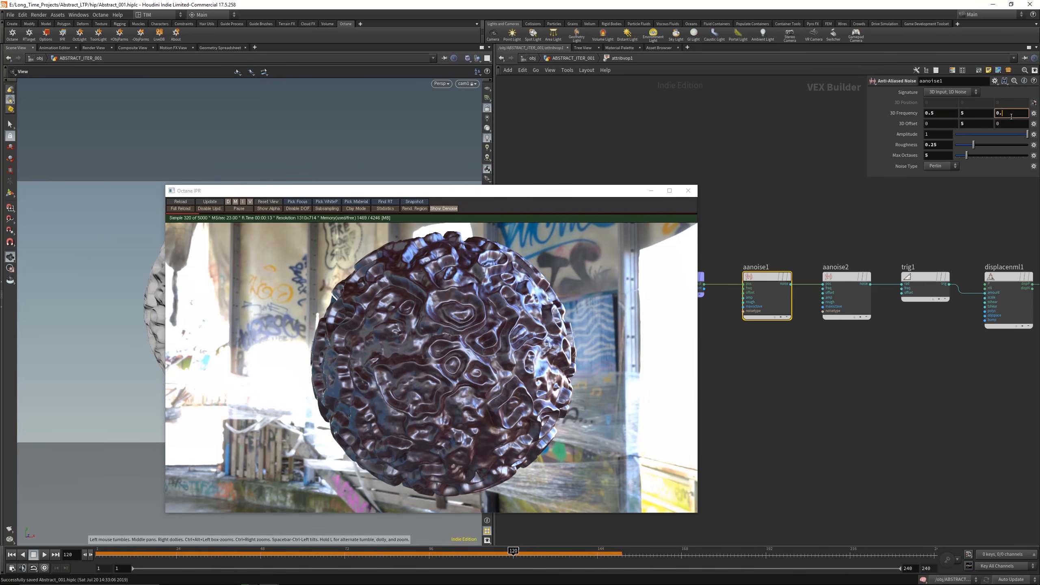
text(5)
key(Return)
- Set the Y component of aanoise1's 3D frequency to 0.65
drag(538, 187, 509, 145)
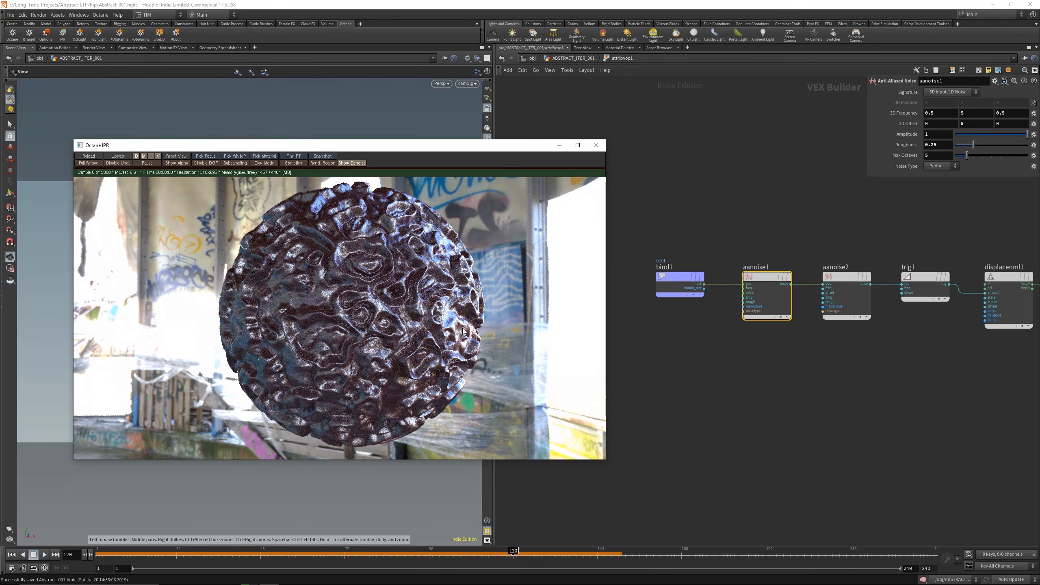
click(968, 113)
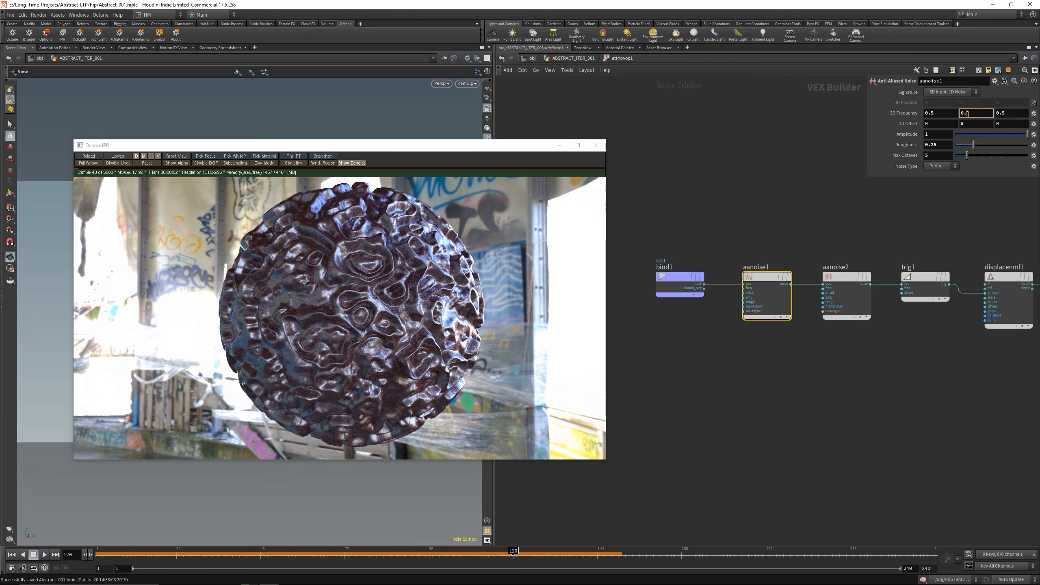
key(Return)
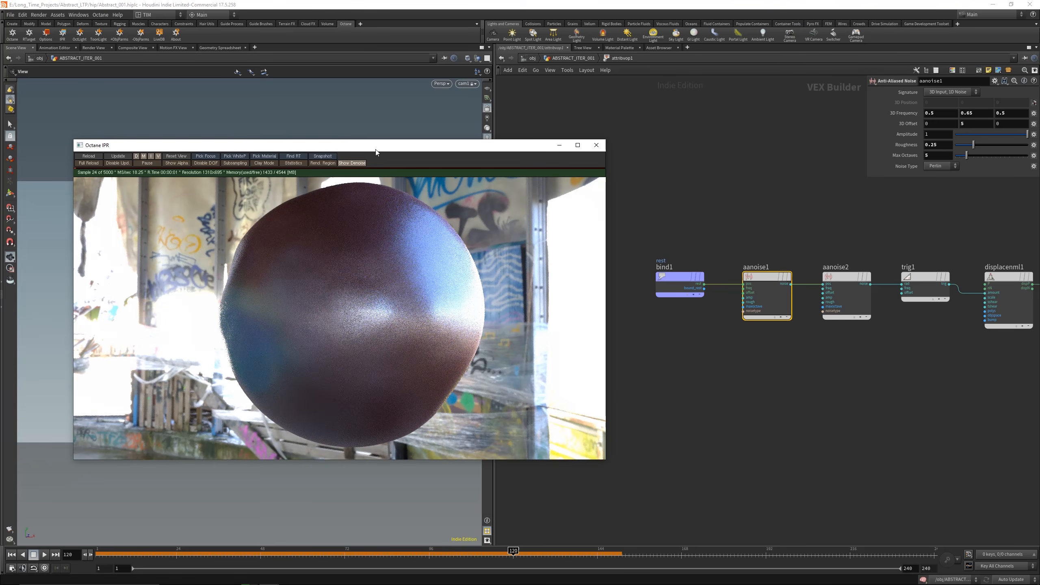
mouse_move(376, 152)
mouse_down()
mouse_move(435, 445)
mouse_move(396, 156)
mouse_up()
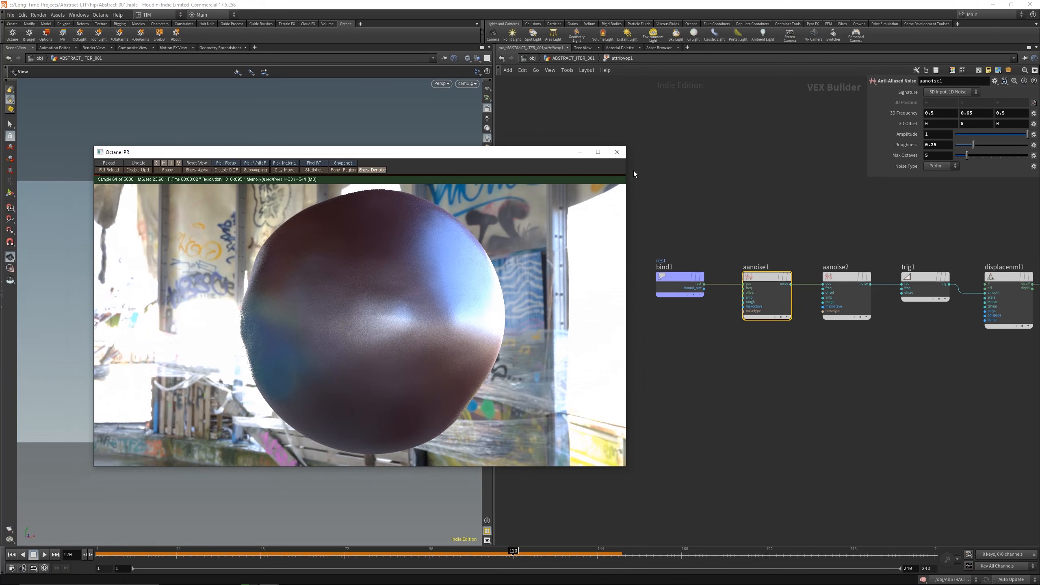
- Set all three components of aanoise1's 3D frequency to 1 and move the render window out of the way
click(938, 113)
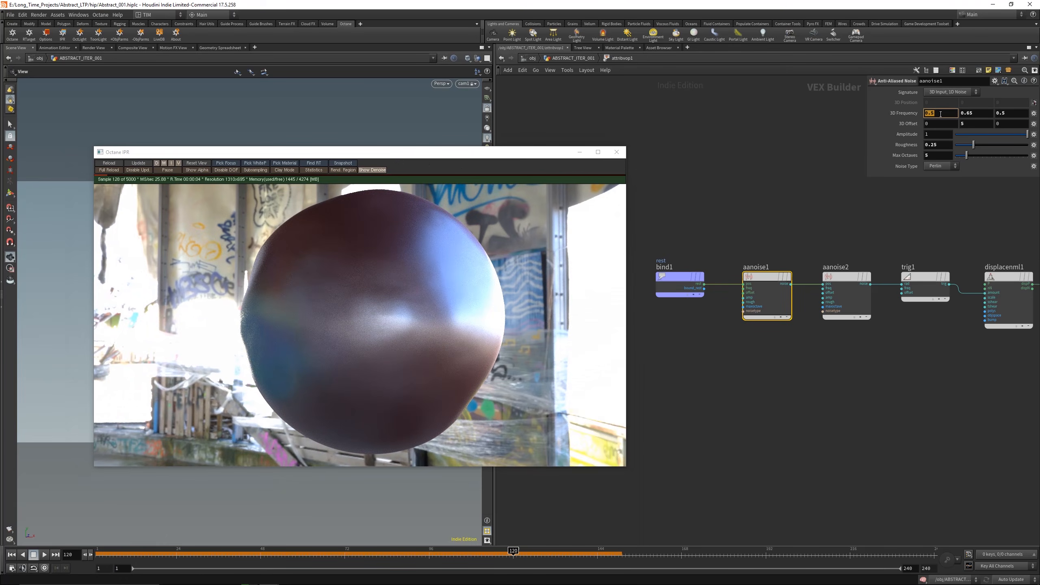
text(1)
key(Return)
drag(320, 149, 0, 151)
click(981, 111)
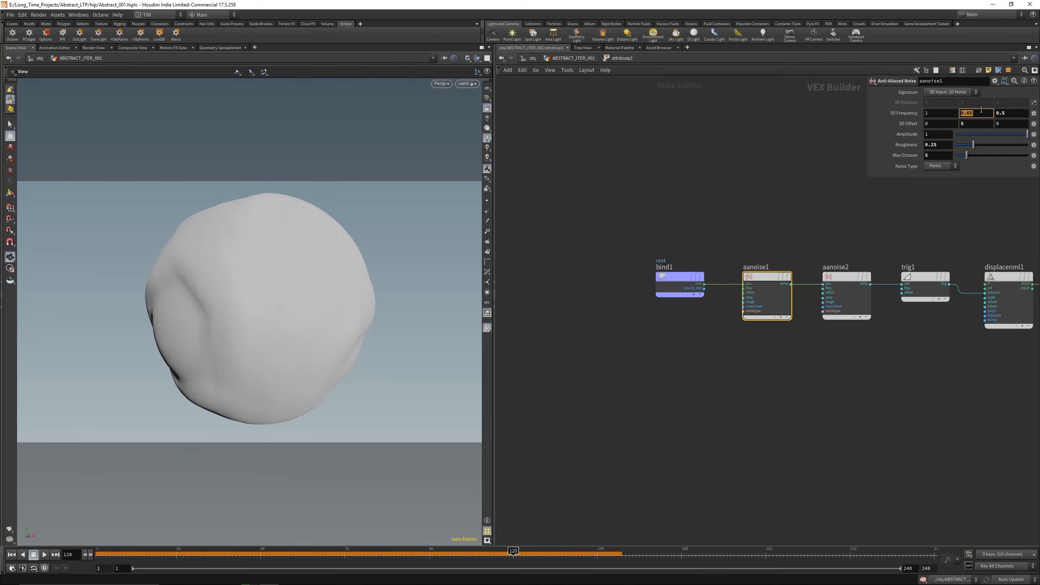
text(1)
key(Return)
click(1003, 111)
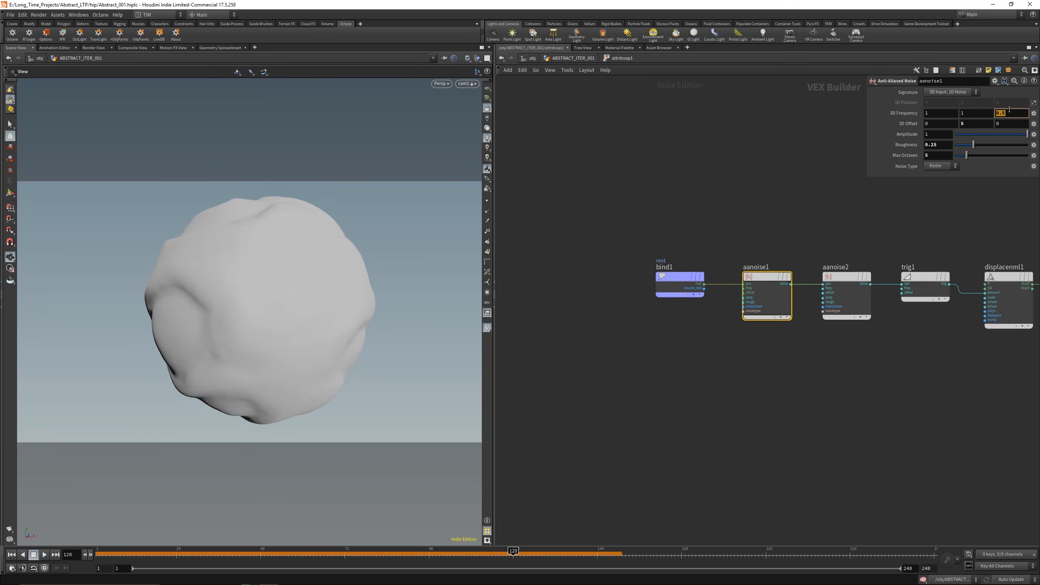
text(1)
key(Return)
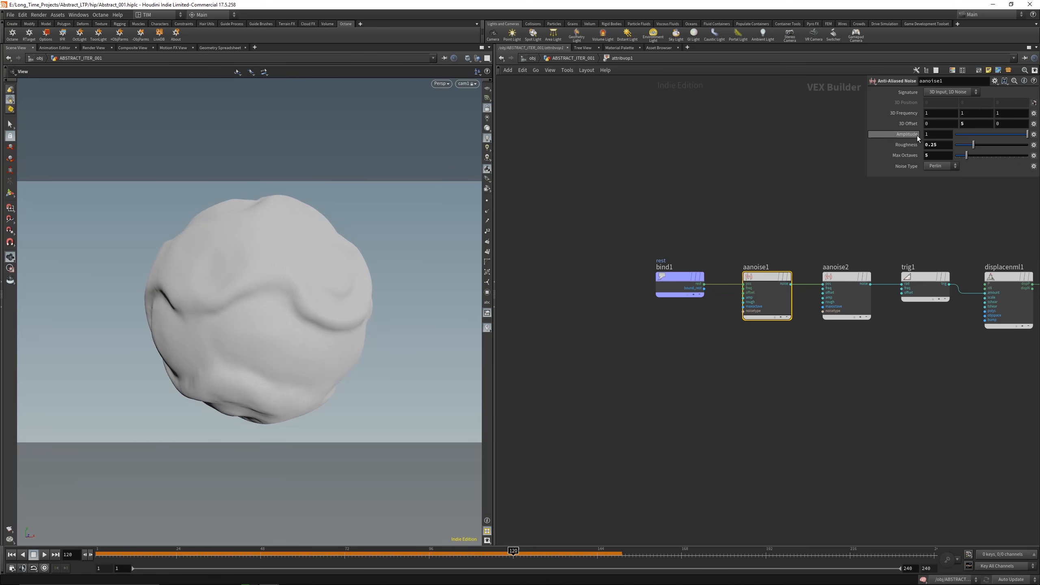
- Try a roughness of 0.5 on aanoise1, settle on 0.35, and raise its 3D frequency to 1.8 on all axes
click(949, 146)
text(.5)
key(Return)
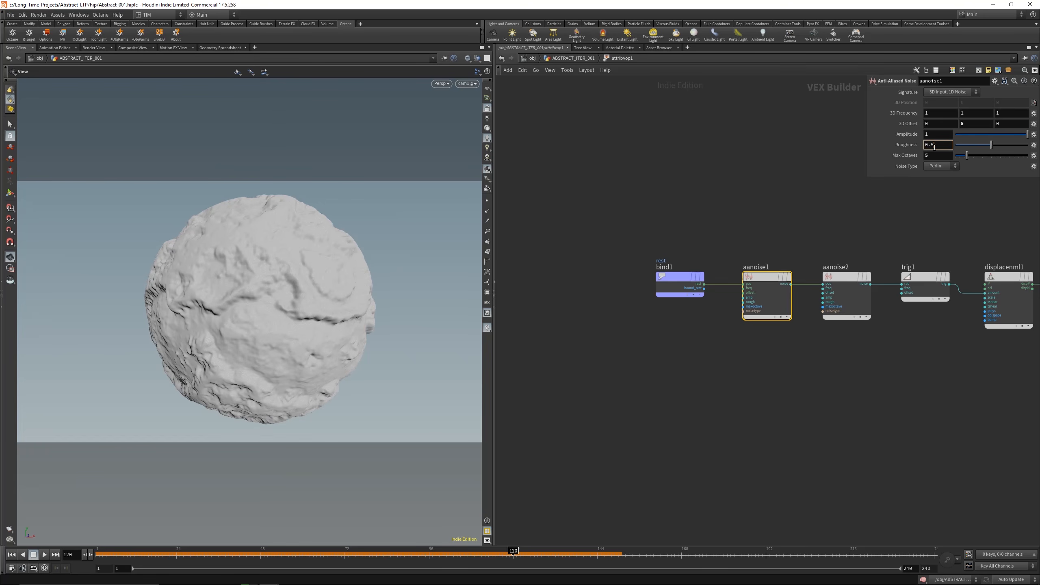
click(935, 146)
text(0.35)
key(Return)
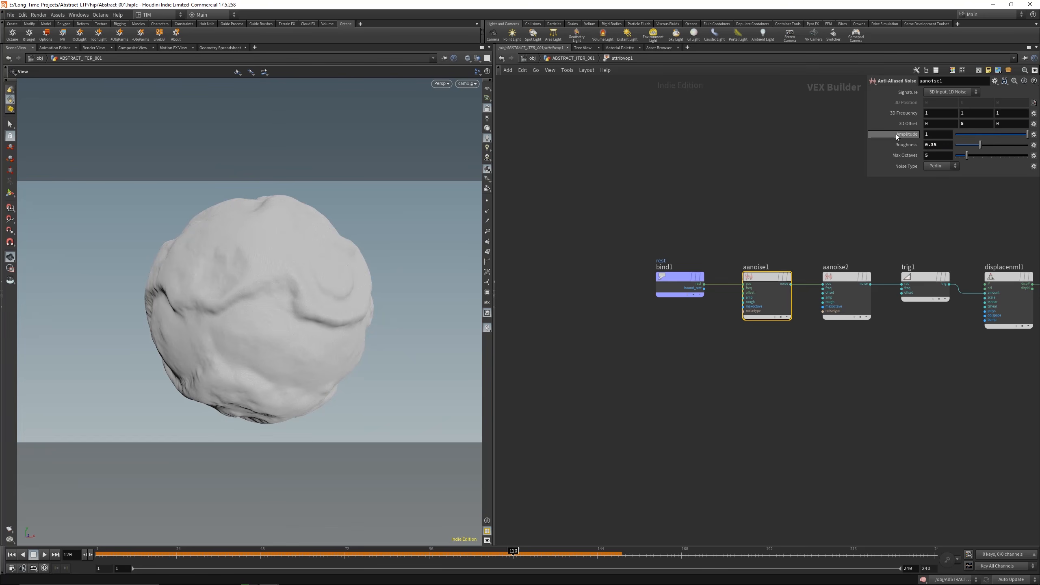
middle_drag(906, 118, 892, 246)
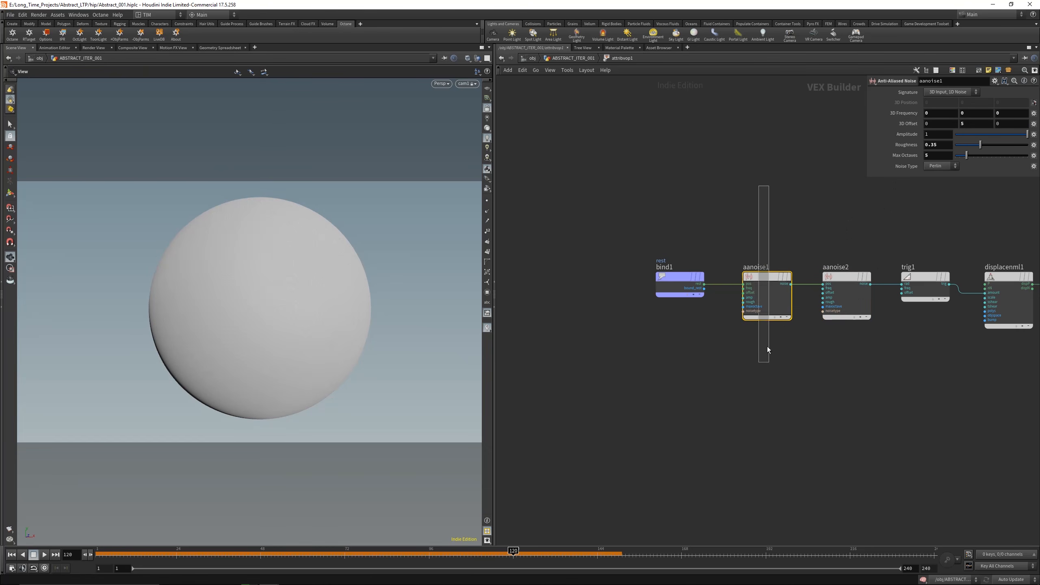
middle_drag(908, 114, 979, 110)
- Try a 1D frequency of 1 on aanoise2, then set it to 25
click(839, 315)
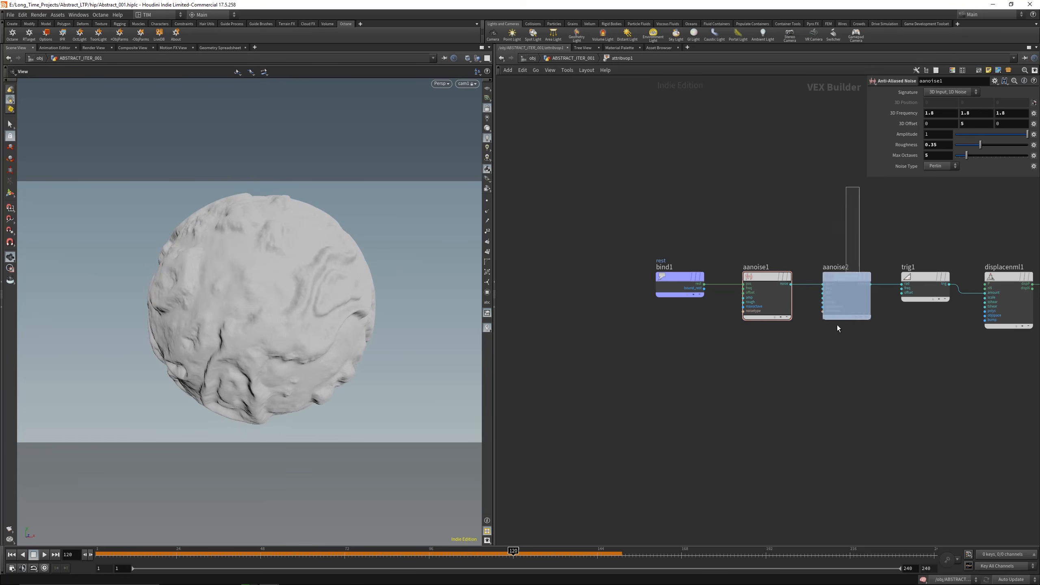
click(943, 113)
text(1)
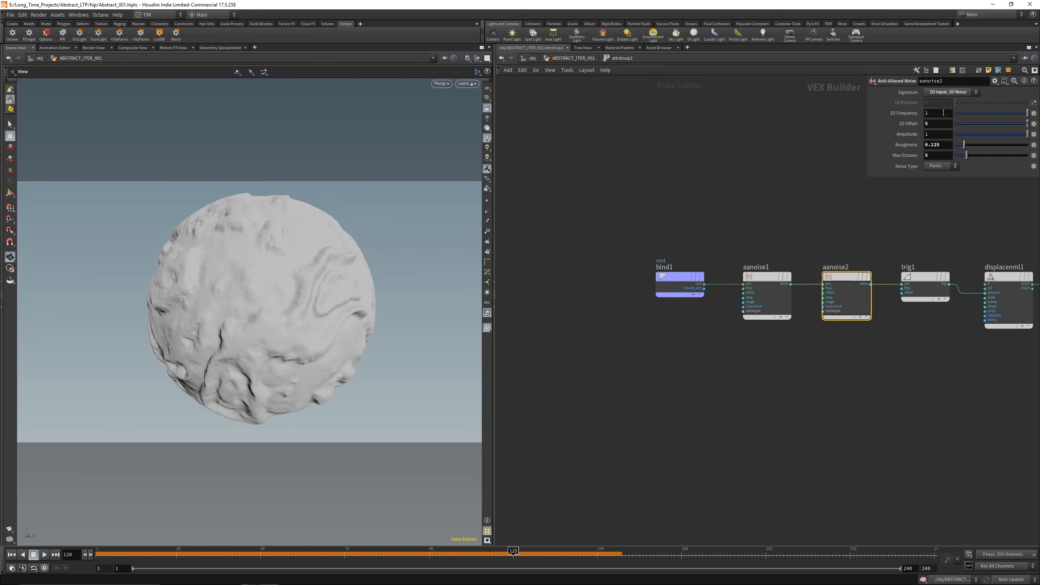
key(Return)
text(25)
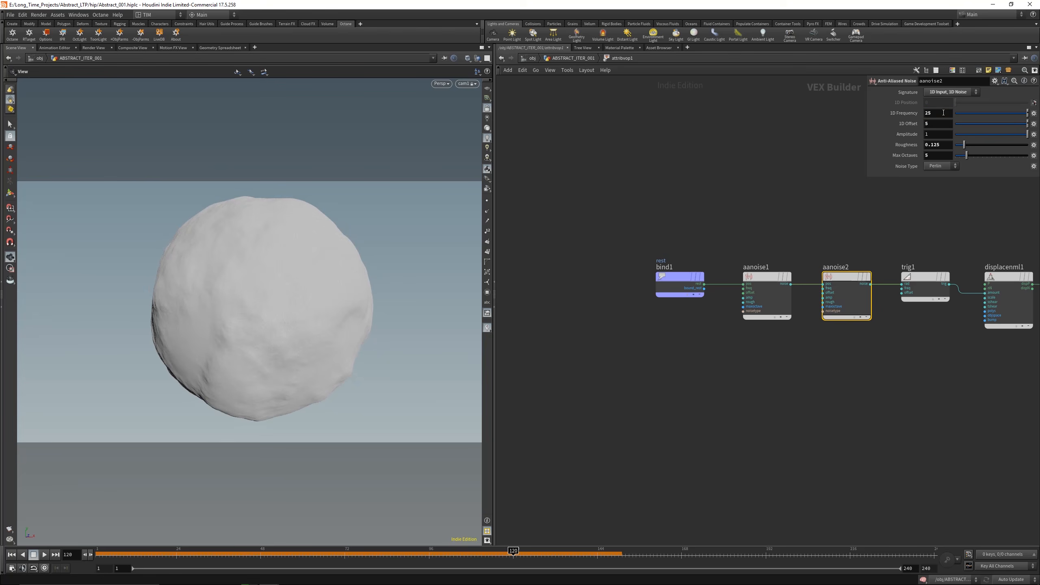
key(Return)
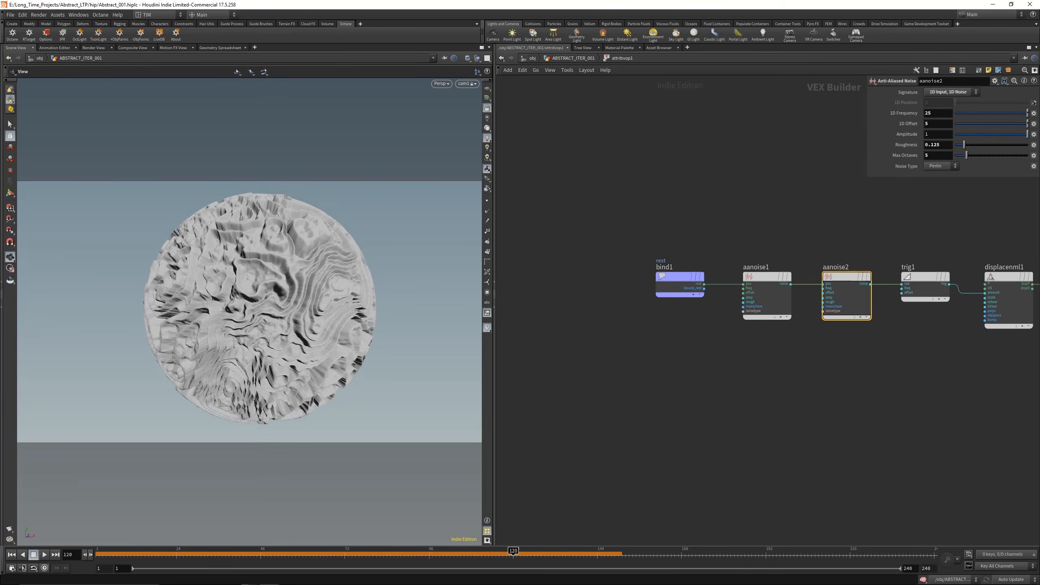
- Bring the Octane IPR back into view and reload it to examine the denser displacement
drag(0, 198, 414, 114)
click(121, 121)
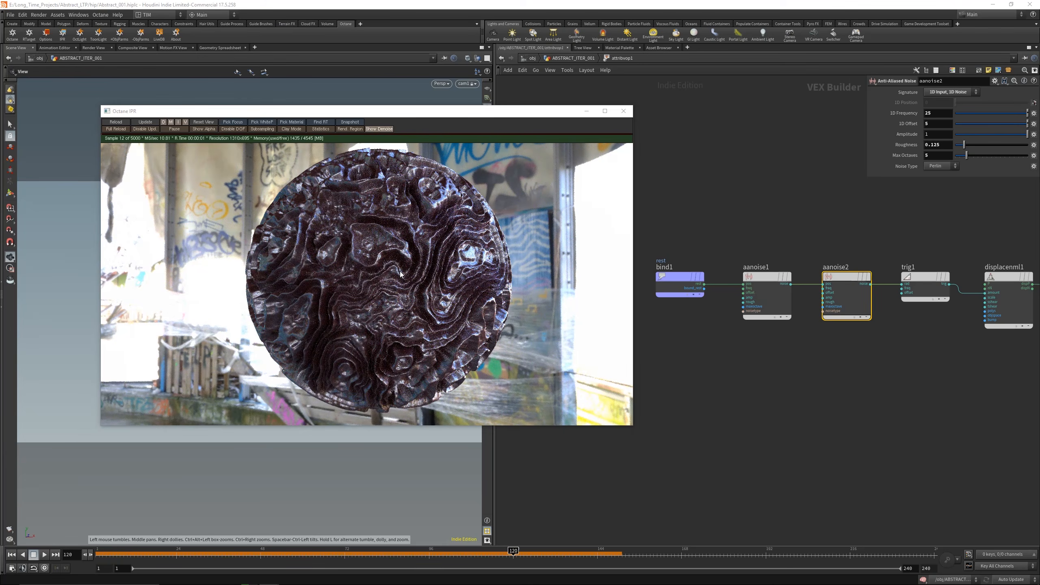
click(755, 206)
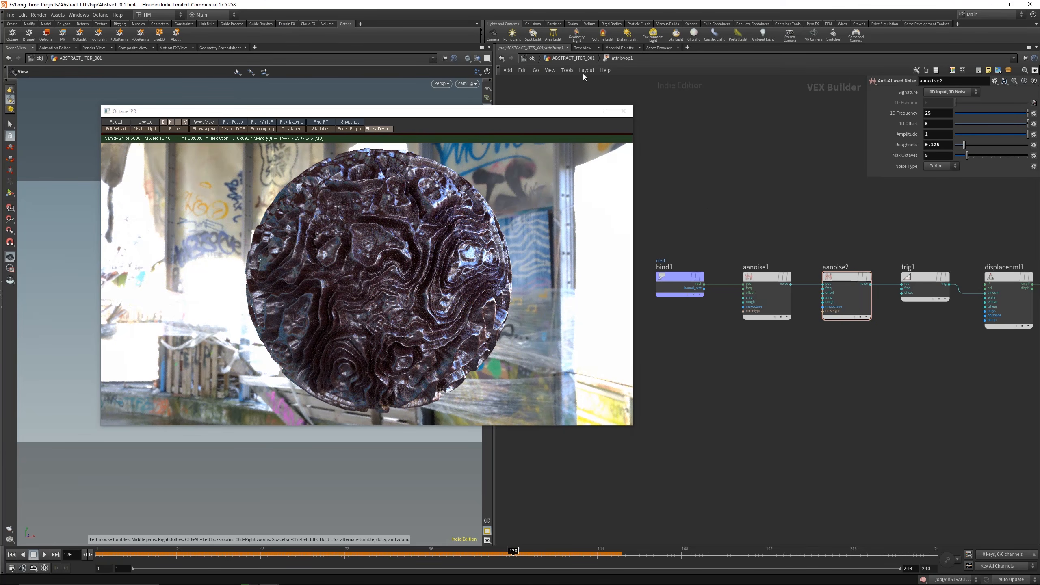
- Go to the MAT_Standard material, try several transmission colours on NT_MAT_SPECULAR_LAYER2, and settle on orange-red (1, 0.073, 0)
click(554, 59)
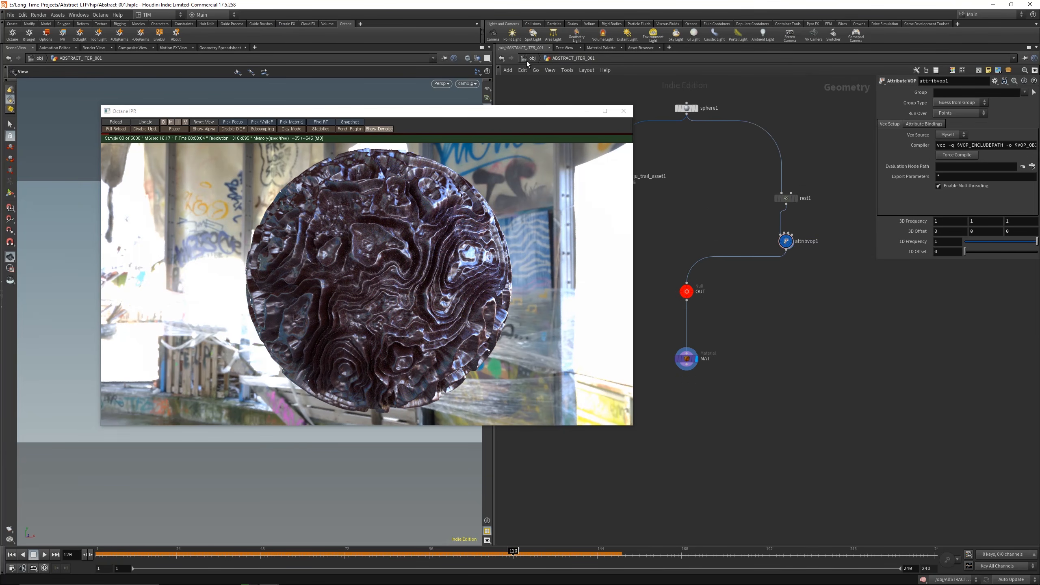
key(1)
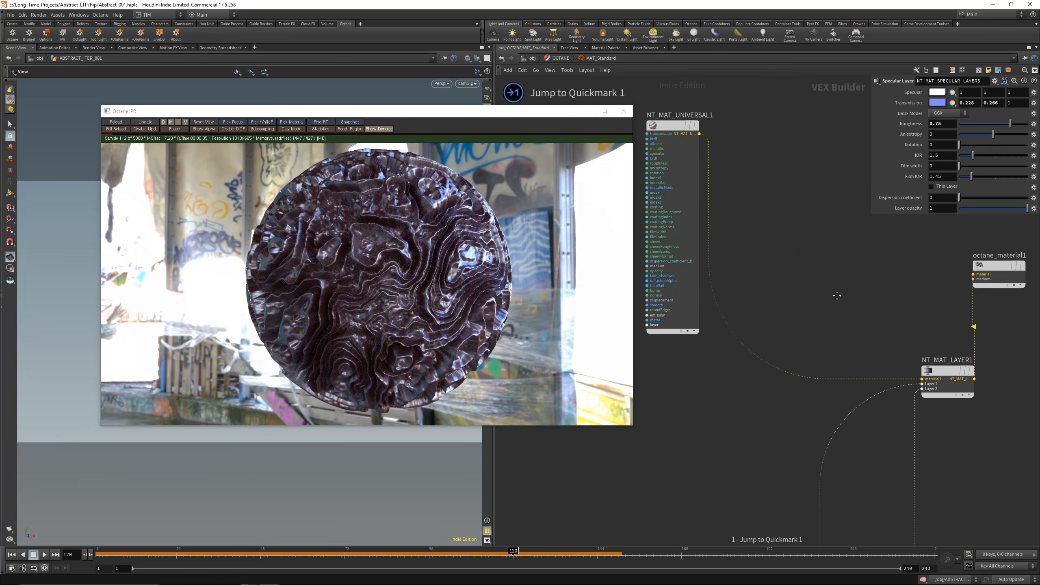
click(814, 393)
click(937, 103)
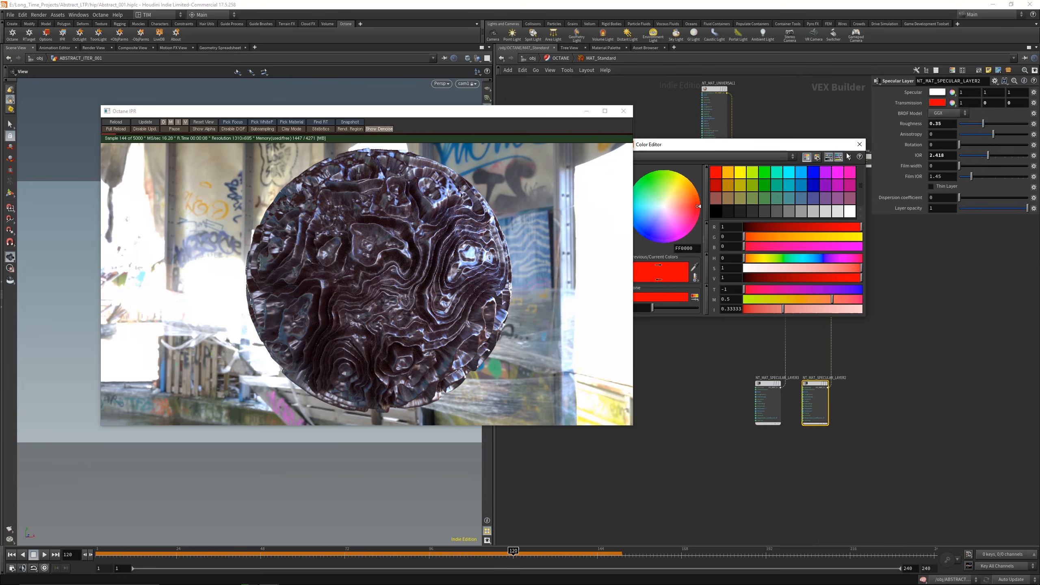
click(804, 173)
click(728, 176)
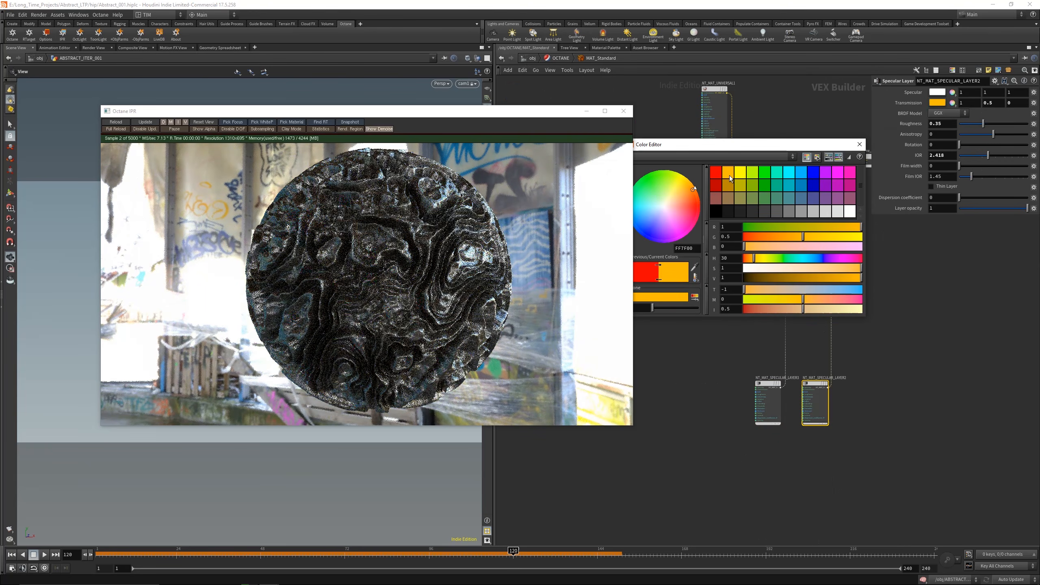
click(717, 199)
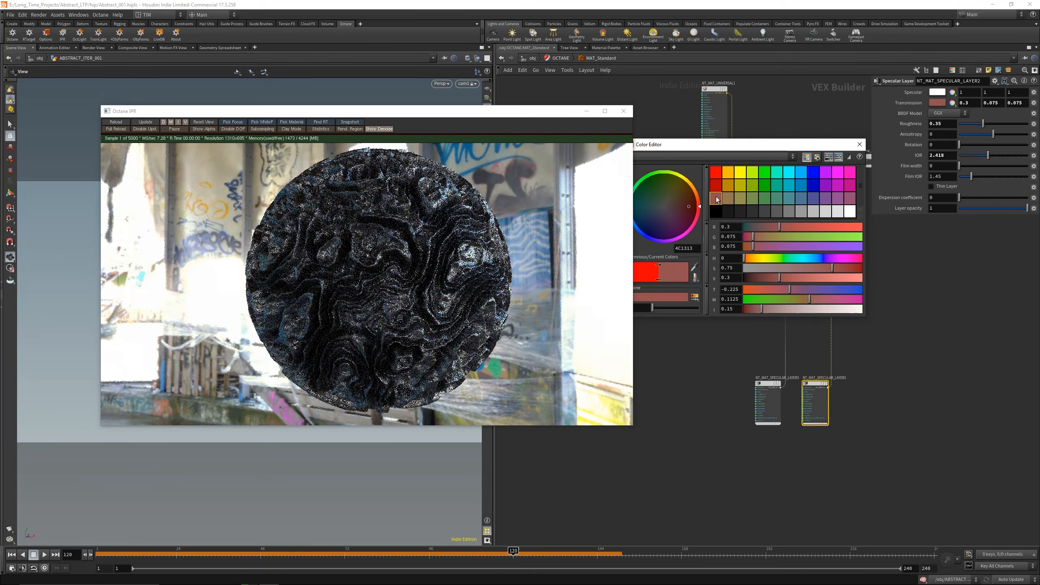
click(764, 173)
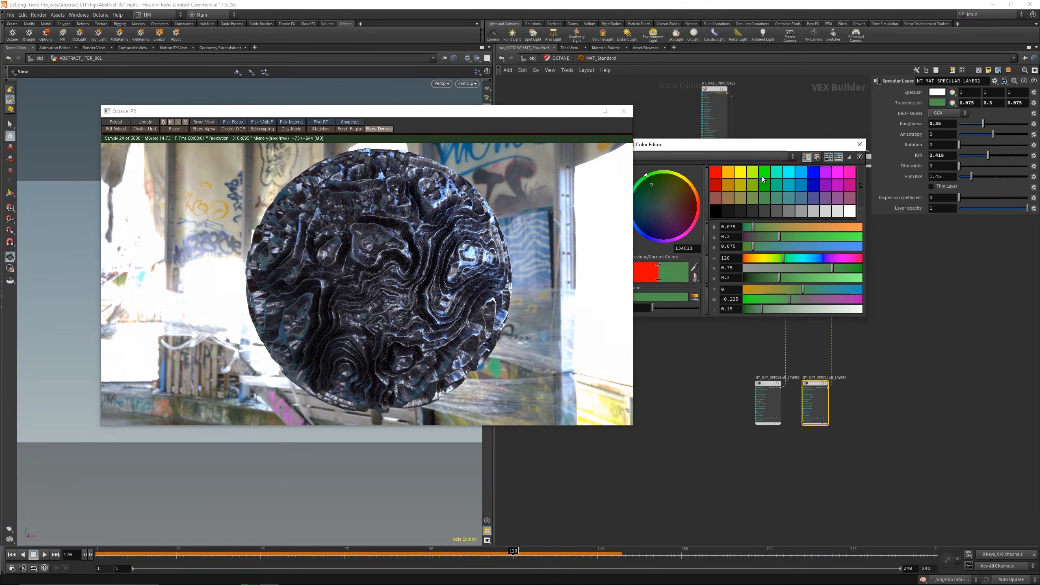
click(728, 173)
drag(791, 237, 753, 237)
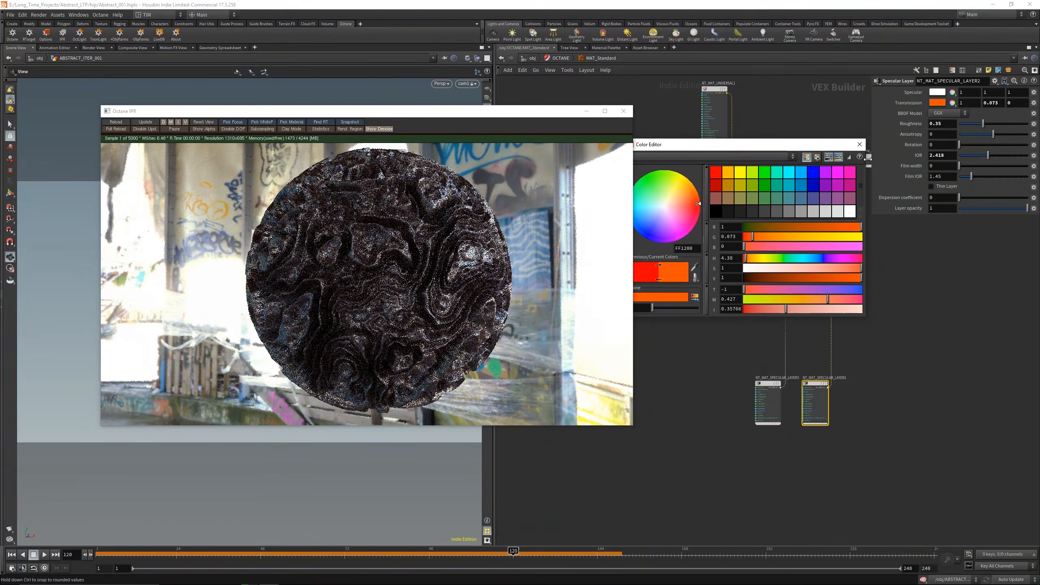
click(859, 144)
- Move octane_material1 level with NT_MAT_LAYER1 and select NT_MAT_LAYER1
middle_drag(789, 133, 746, 190)
scroll(816, 199, up, 3)
drag(849, 233, 899, 289)
drag(791, 248, 819, 338)
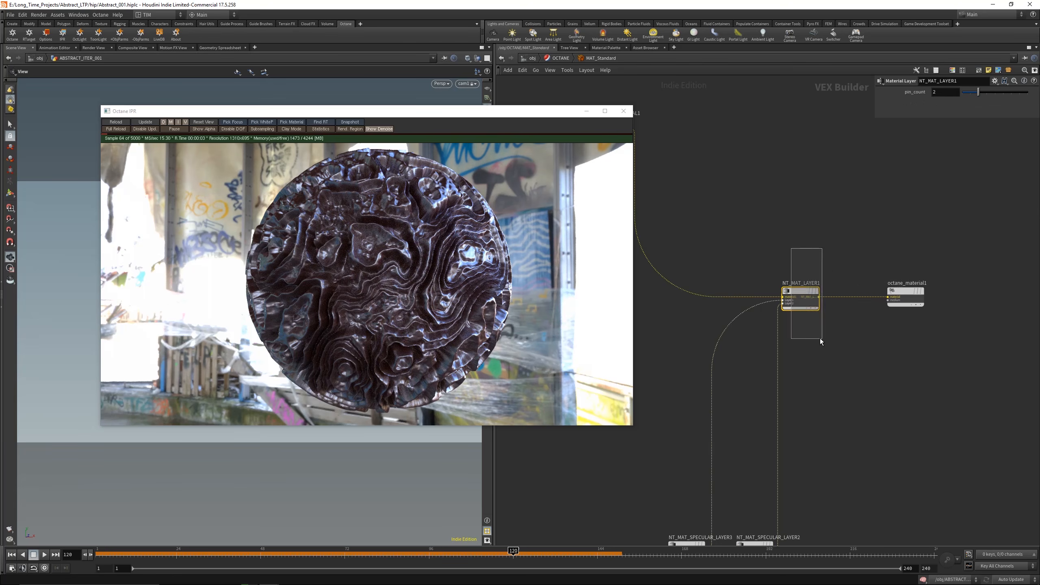
- Try red, pink and green transmission colours on NT_MAT_SPECULAR_LAYER3, checking the render up close, and return to red
middle_drag(819, 340, 903, 262)
click(764, 465)
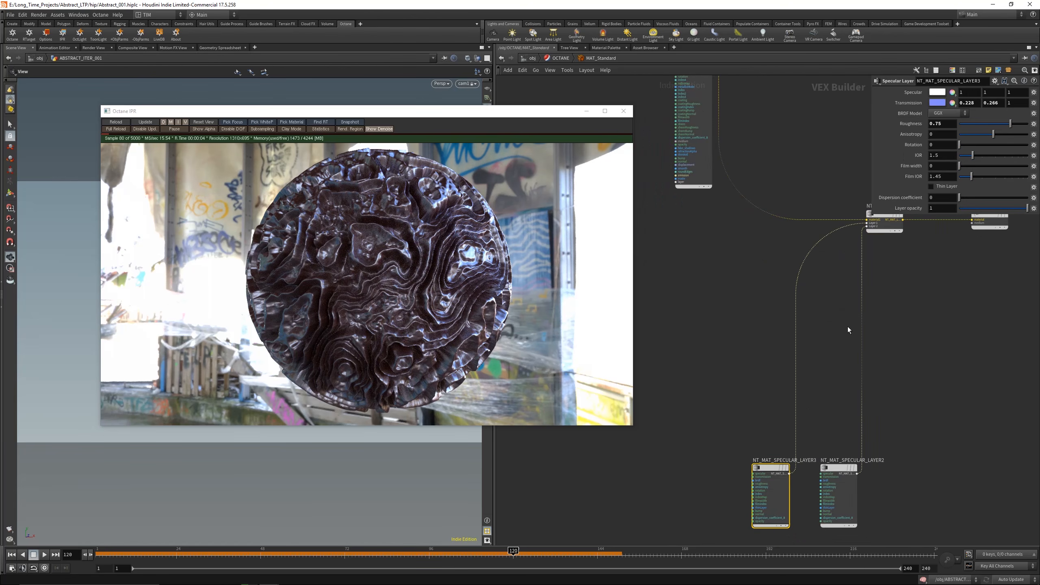
click(937, 103)
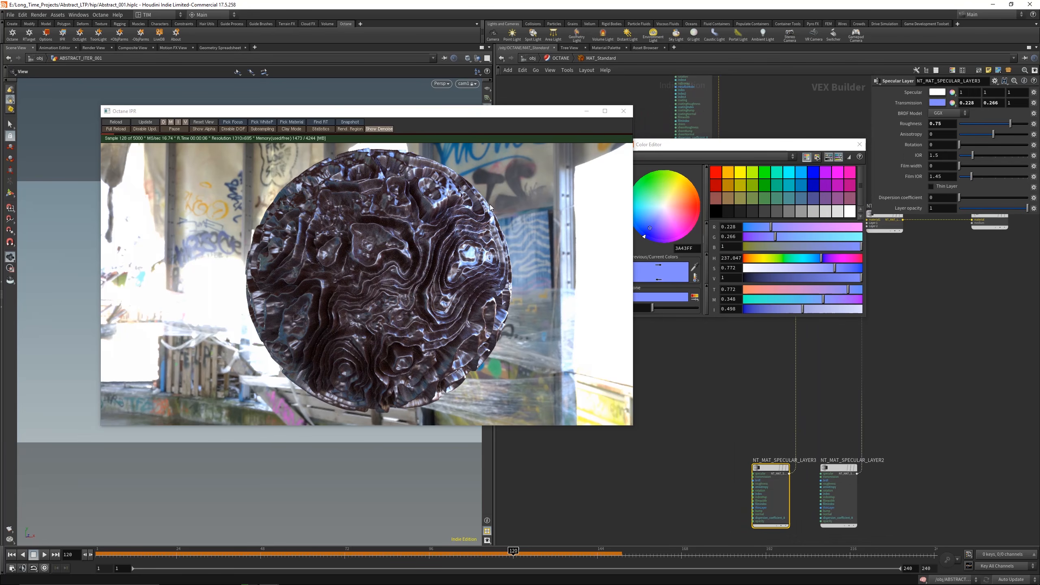
scroll(489, 207, up, 5)
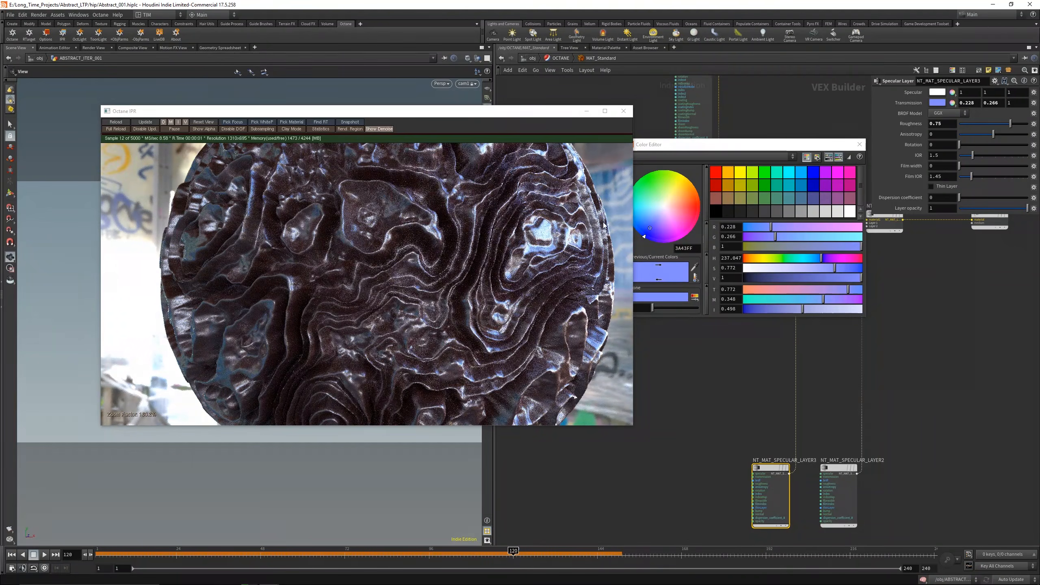
click(716, 172)
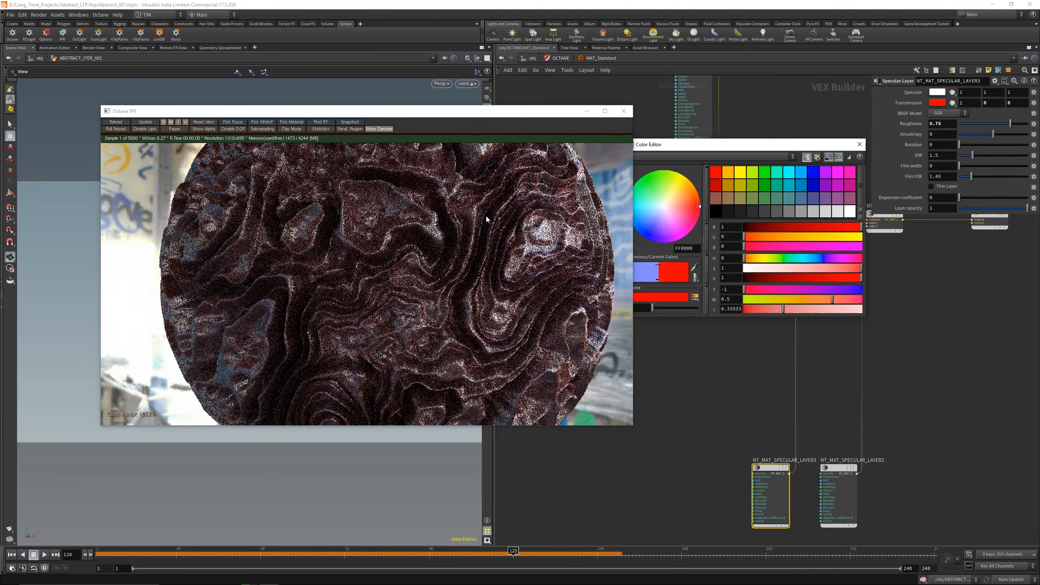
click(850, 173)
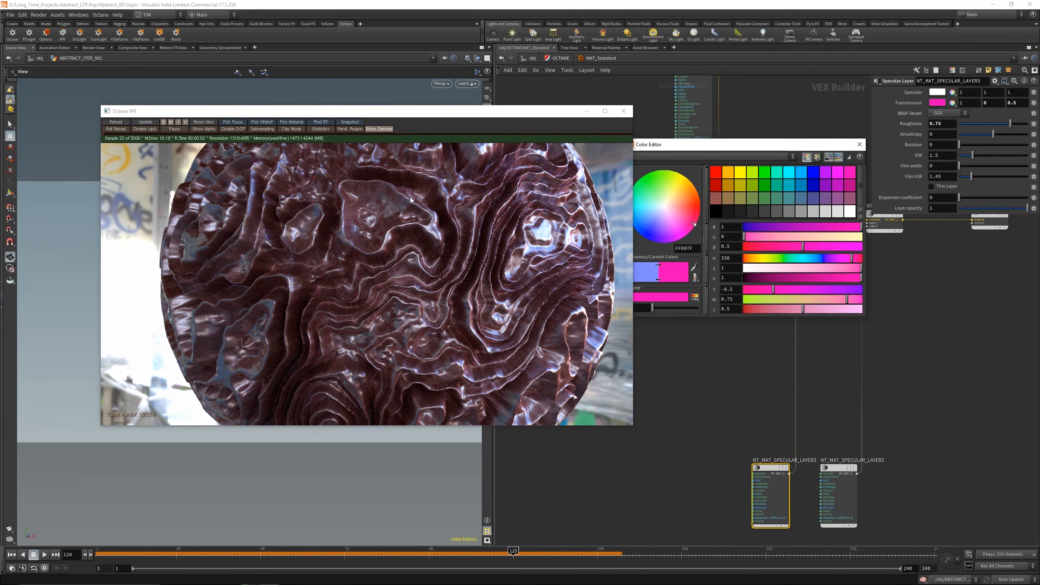
click(764, 172)
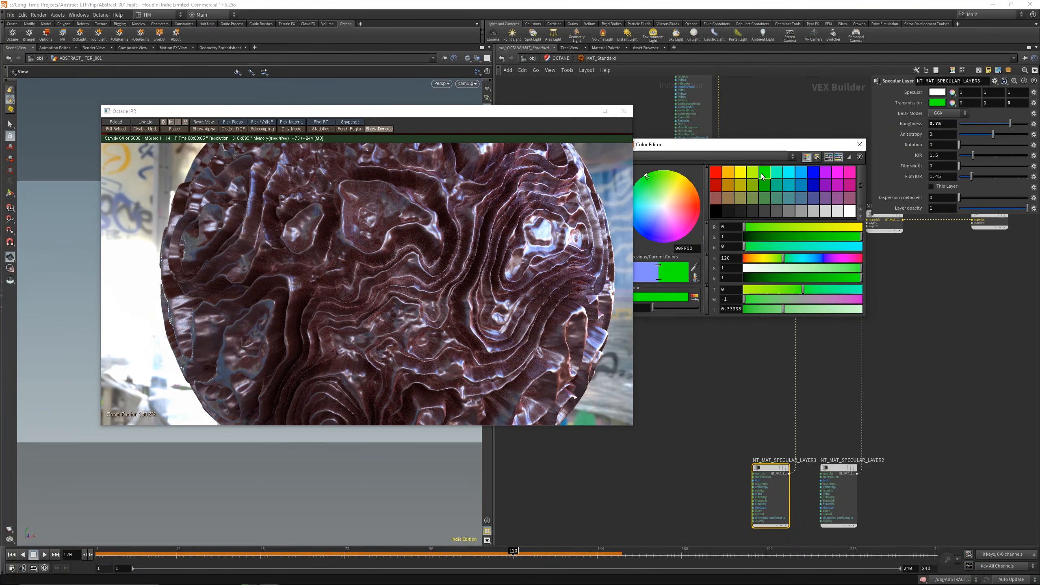
click(203, 123)
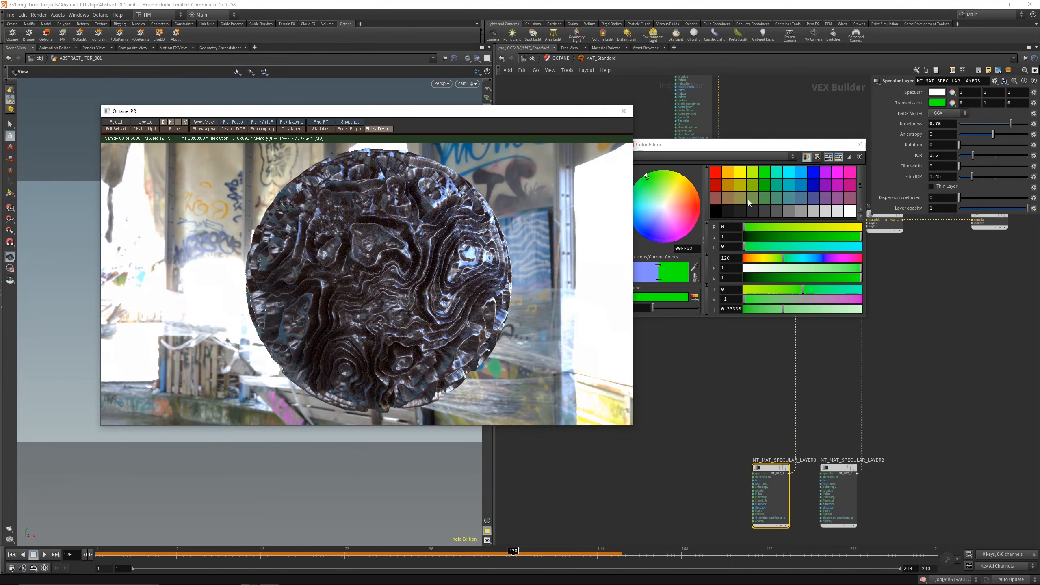
click(716, 173)
- Delete NT_MAT_SPECULAR_LAYER3, move NT_MAT_SPECULAR_LAYER2 closer, and rewire it into the Layer 1 input of NT_MAT_LAYER1
middle_drag(798, 328, 767, 283)
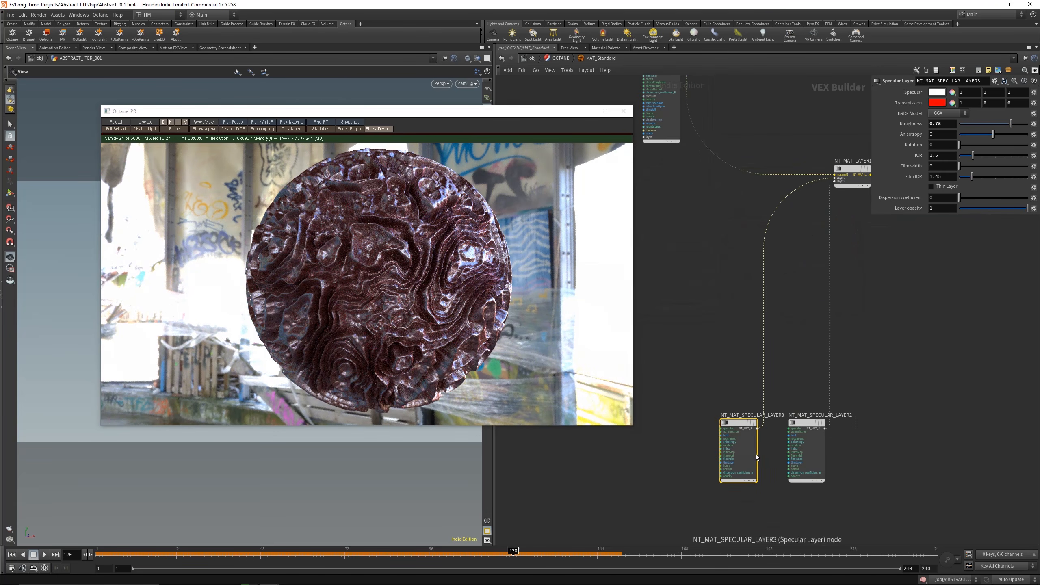
key(Delete)
drag(808, 424, 733, 288)
scroll(811, 209, up, 2)
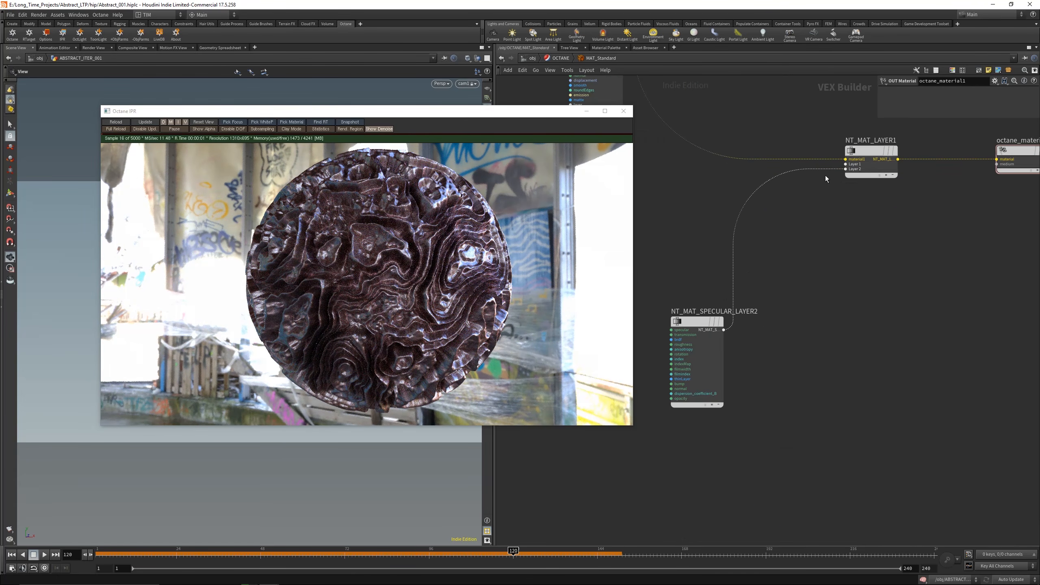
drag(837, 169, 844, 164)
click(844, 164)
- Set NT_MAT_LAYER1's pin_count to 11
click(872, 175)
click(944, 92)
text(11)
key(Return)
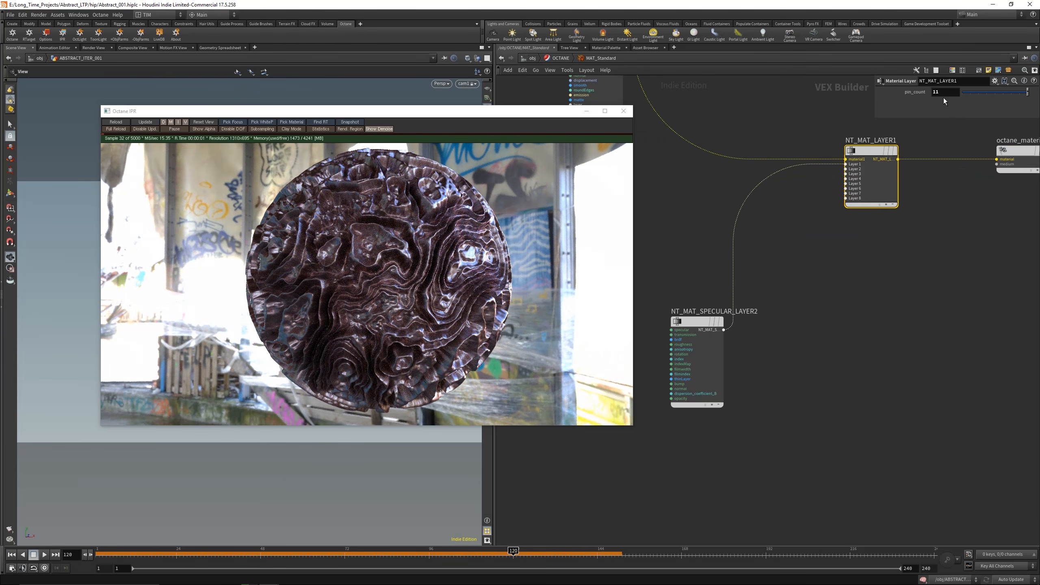
- Set NT_MAT_LAYER1's pin_count to 1, then select NT_MAT_SPECULAR_LAYER2 and reload the Octane render
key(BackSpace)
key(Return)
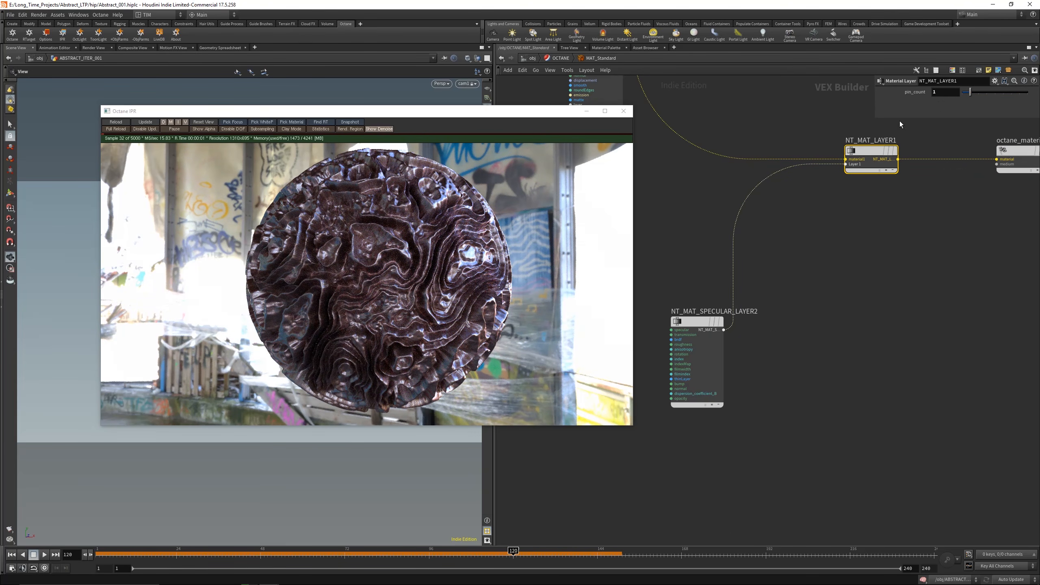
click(696, 322)
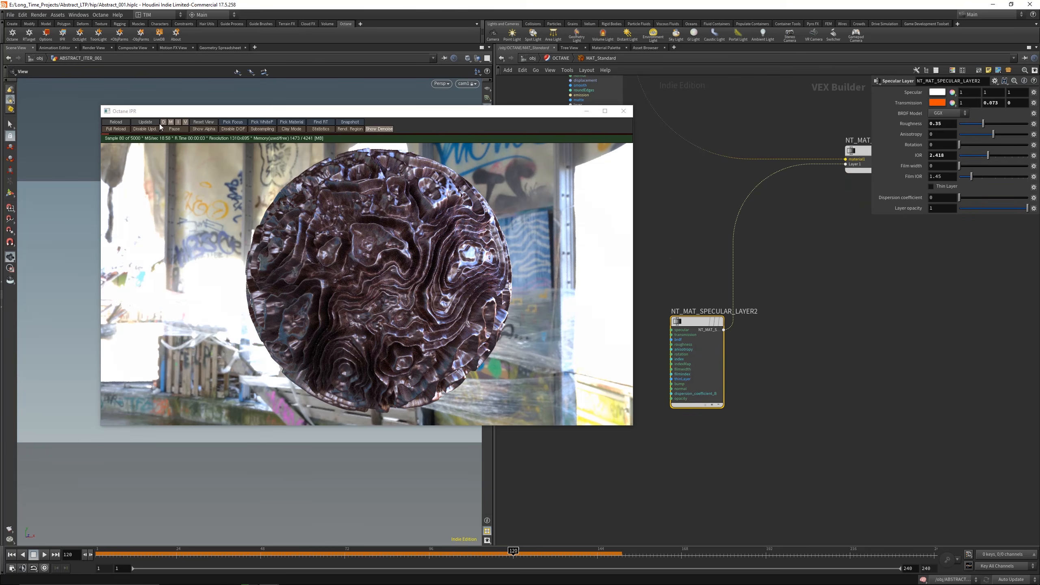
click(127, 123)
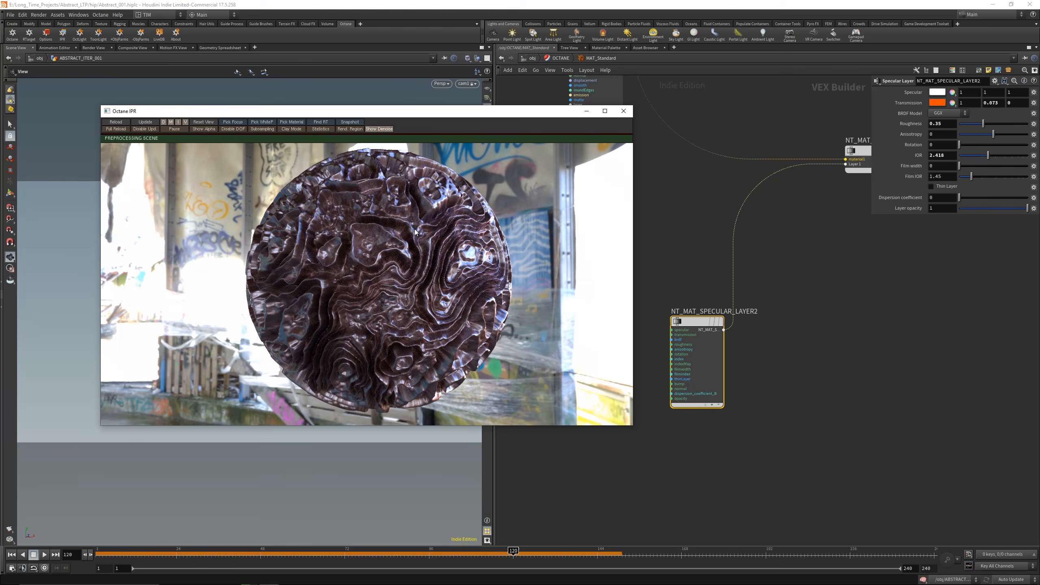
scroll(669, 244, down, 3)
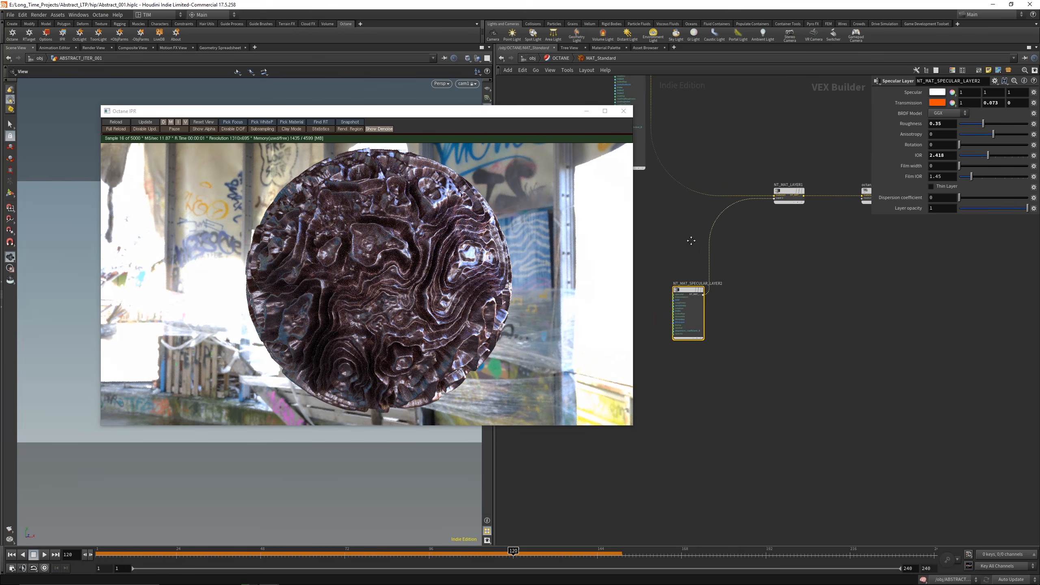
- Go to the OCTANE render network and try the HDRI node's Switch option on, then turn it off again
key(u)
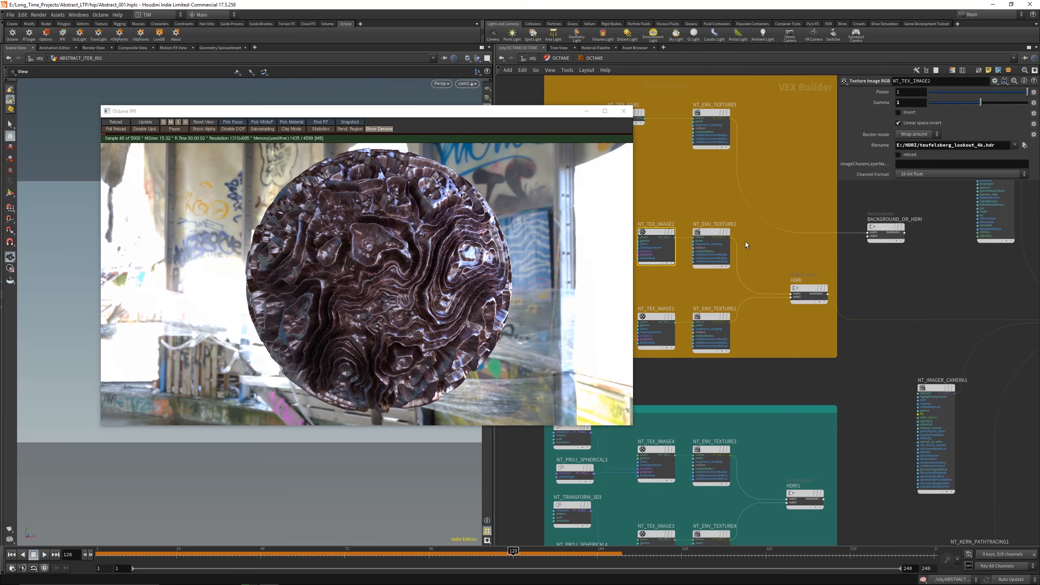
click(808, 292)
click(938, 93)
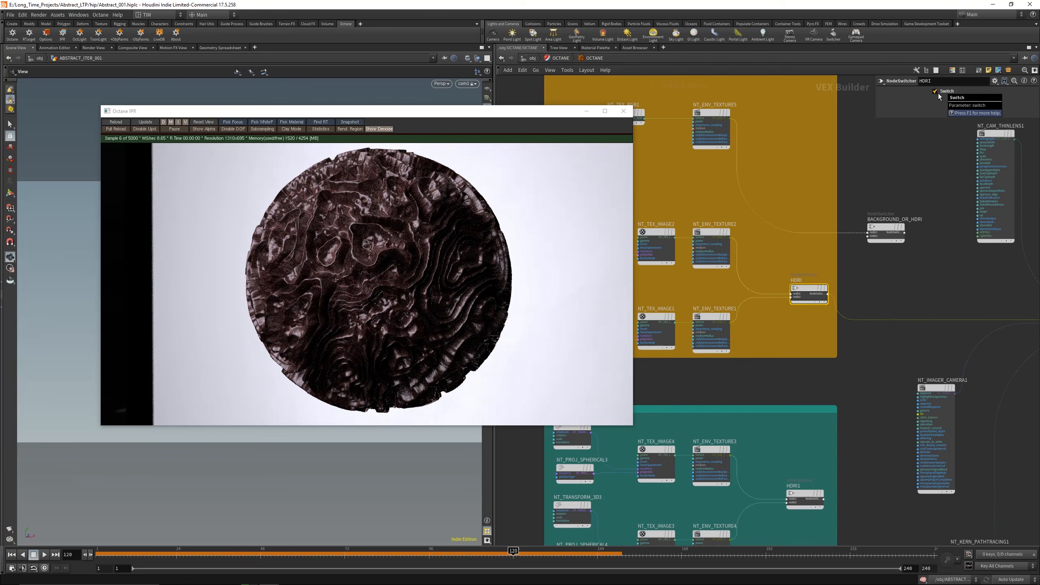
click(937, 92)
middle_drag(808, 181, 793, 218)
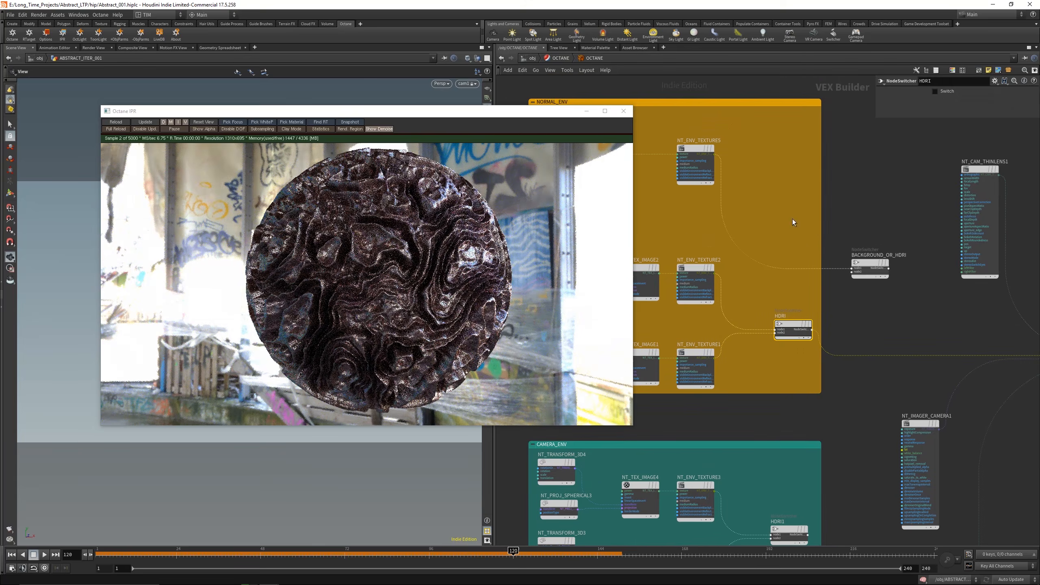
- Wire the BACKGROUND_OR_HDRI output into octane_render_target1's environment input in place of the HDRI node
middle_drag(863, 287, 717, 276)
click(743, 258)
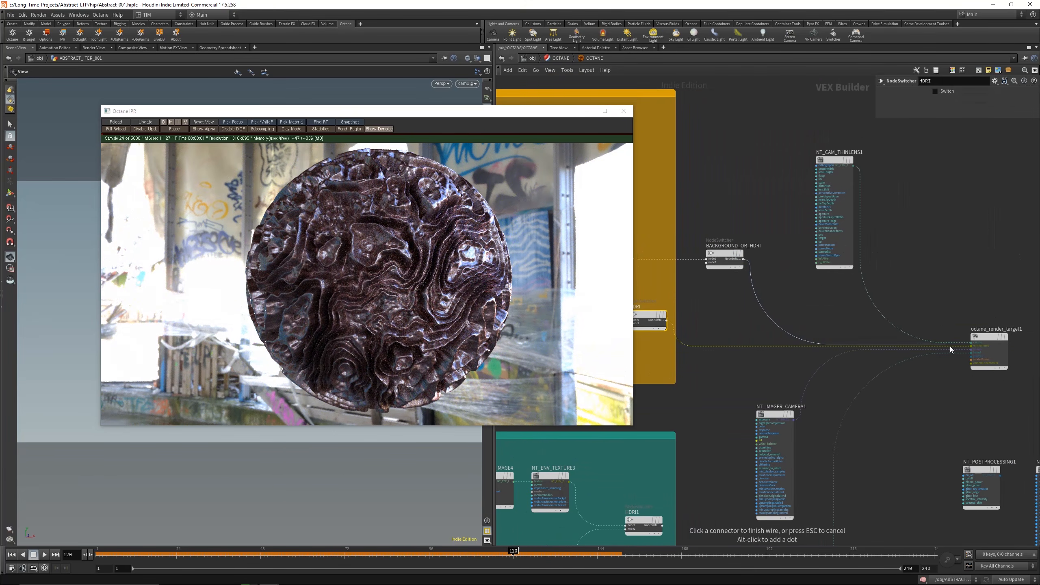
click(958, 345)
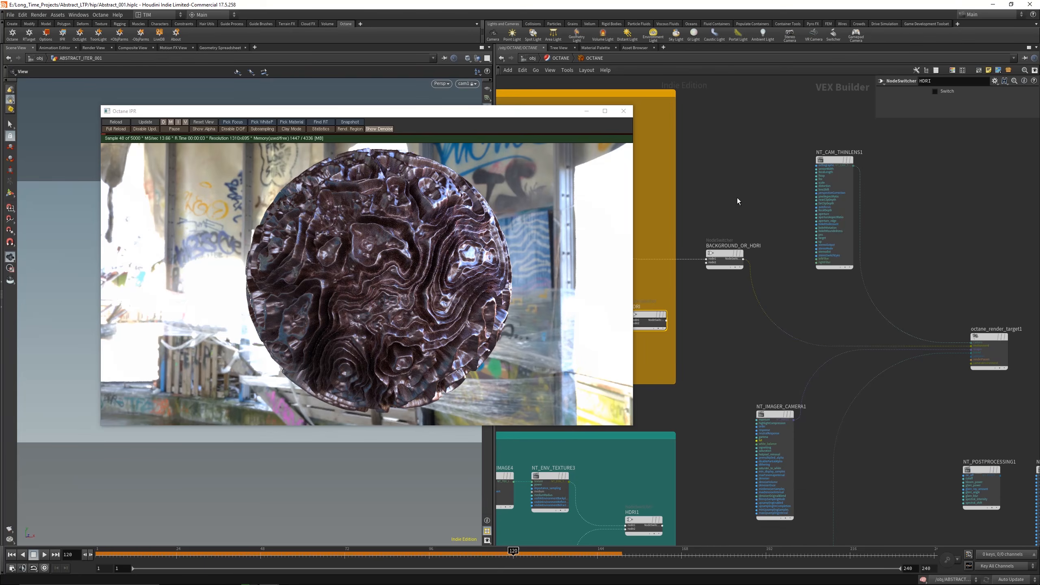
- Go up to the object level, select RIM_LIGHT, and move the Octane IPR window off the viewport
middle_drag(737, 197, 851, 217)
key(u)
key(u)
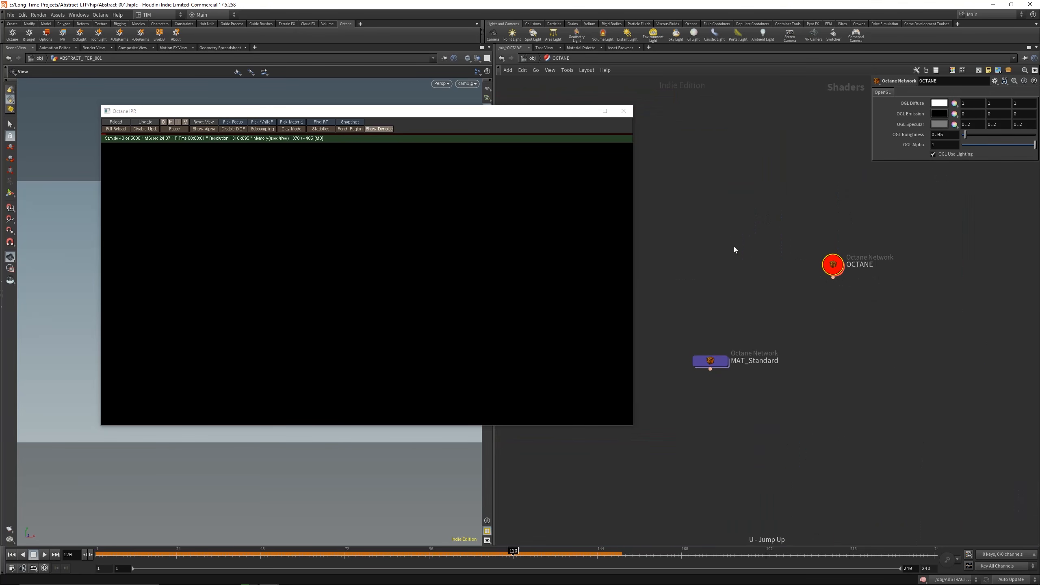
click(721, 276)
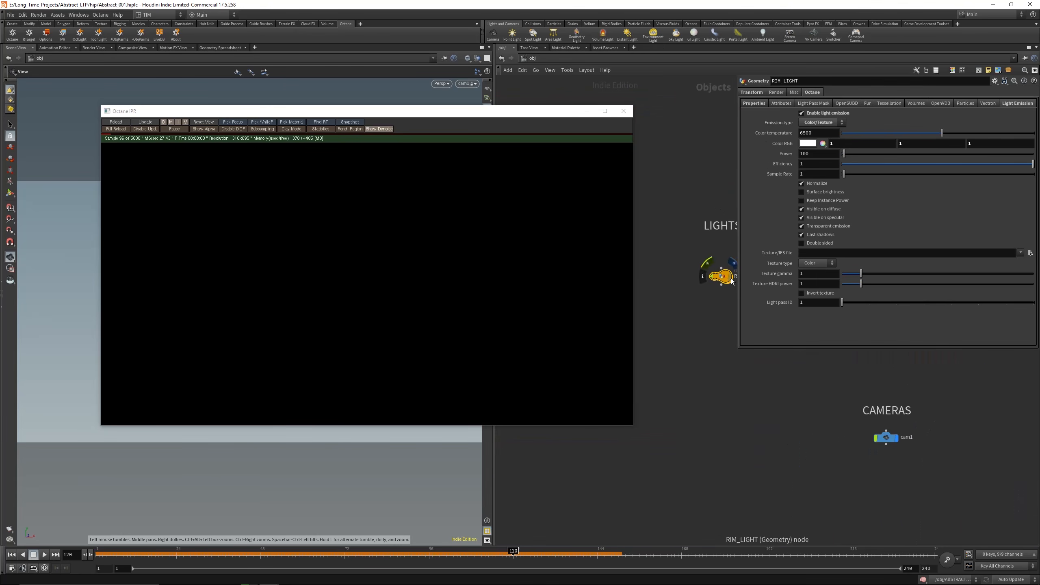
click(400, 119)
drag(399, 116, 0, 132)
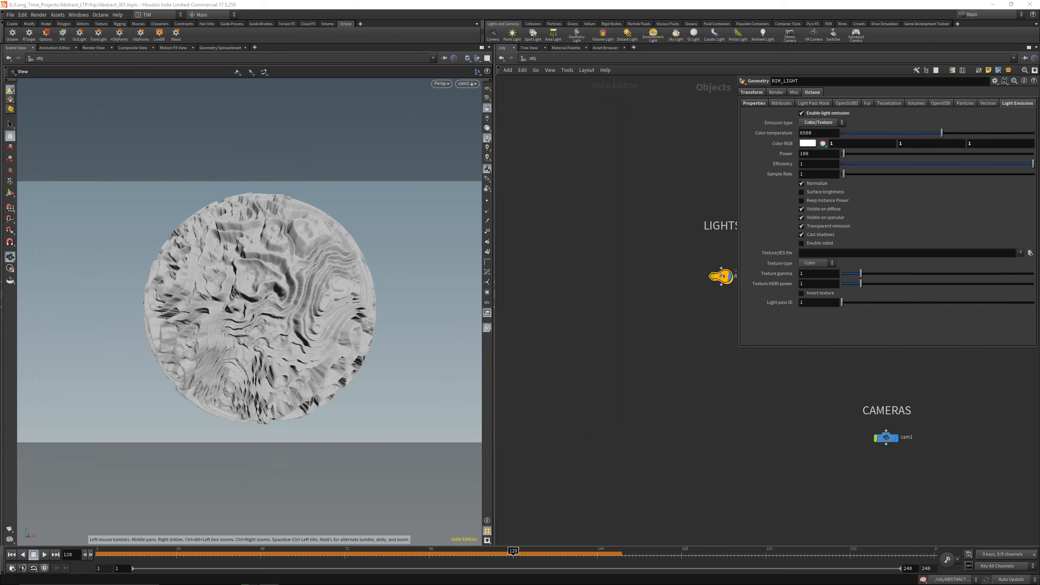
- Leave the cam1 view, frame RIM_LIGHT together with the sphere, and move the light higher than the sphere
click(487, 109)
key(space+g)
drag(299, 261, 295, 214)
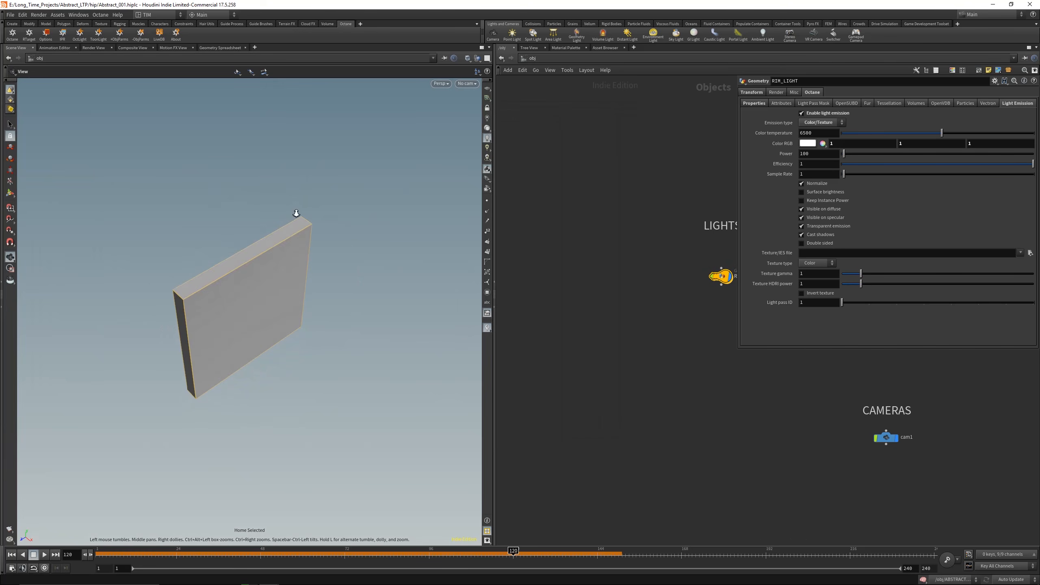
right_drag(295, 214, 301, 346)
key(space+g)
right_drag(293, 265, 266, 454)
drag(287, 268, 373, 260)
middle_drag(373, 259, 287, 334)
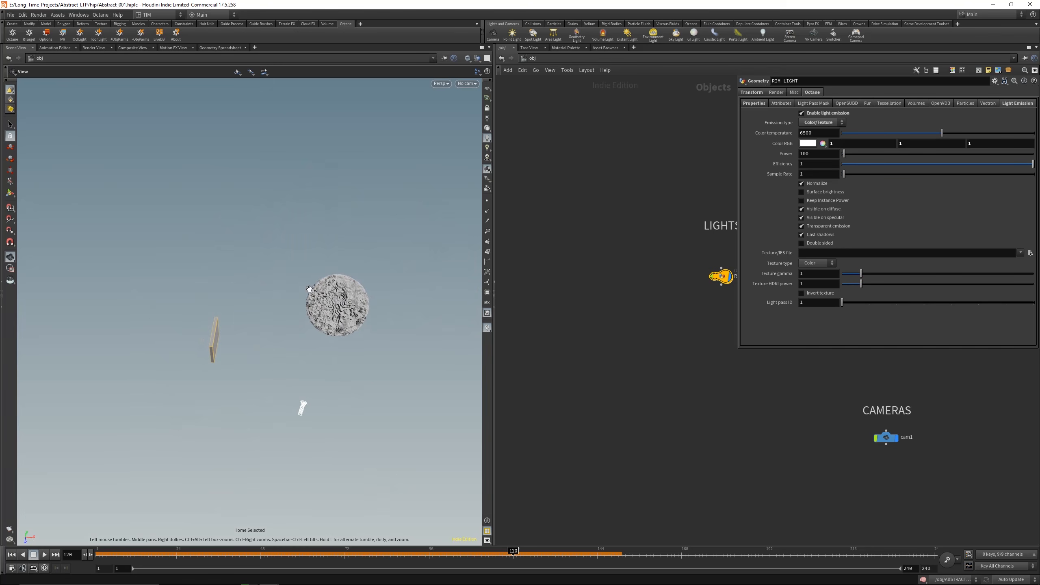
key(r)
drag(238, 313, 206, 296)
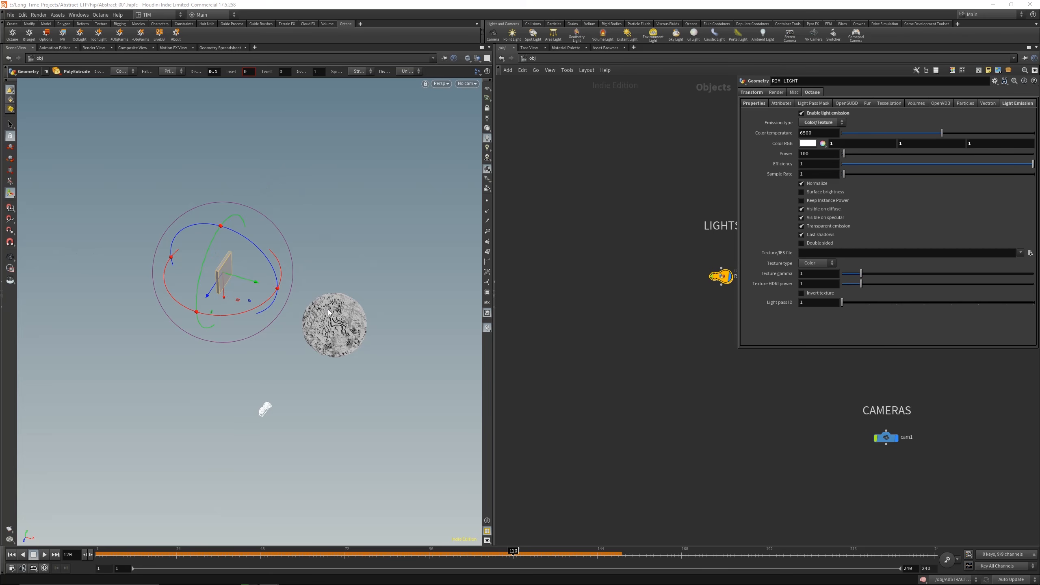
- Lower RIM_LIGHT slightly and turn its panel toward the sphere
alt+drag(375, 291, 327, 273)
drag(247, 306, 248, 317)
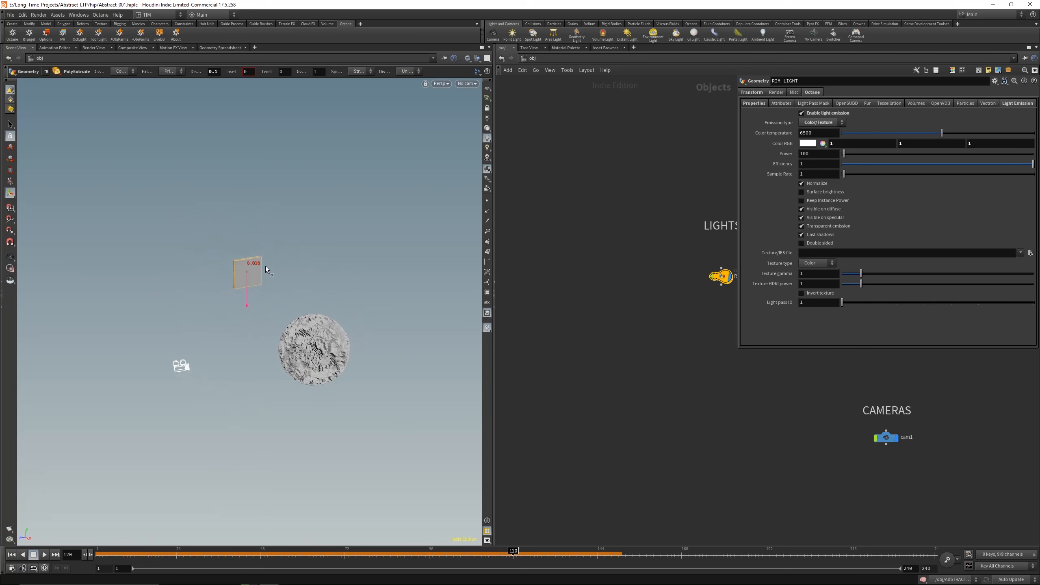
drag(265, 267, 250, 293)
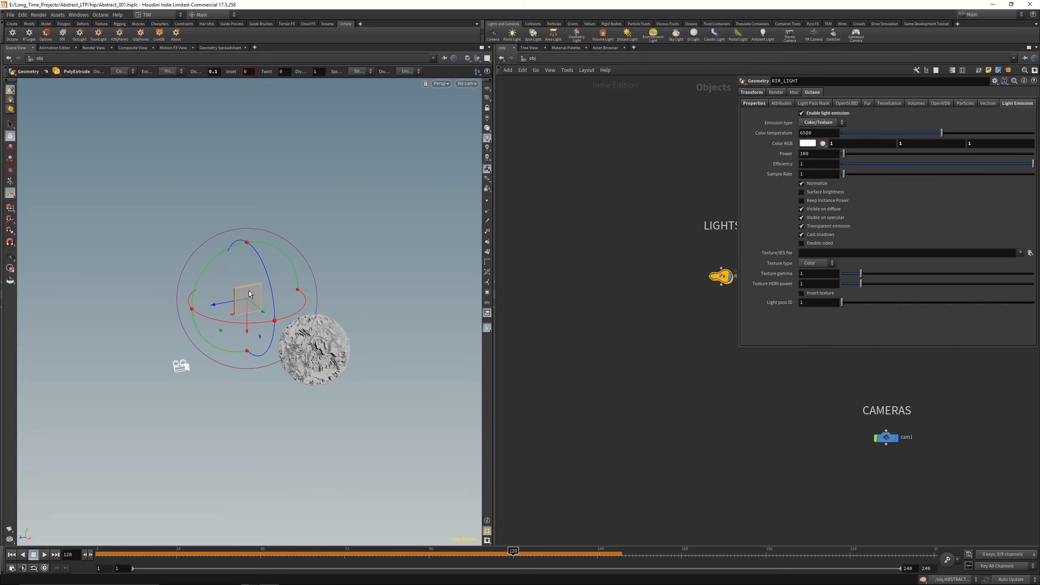
- Open RIM_LIGHT, enlarge its panel geometry to several times the size, and return to the object level
click(816, 168)
double_click(722, 276)
drag(708, 231, 776, 301)
drag(933, 125, 813, 134)
click(532, 58)
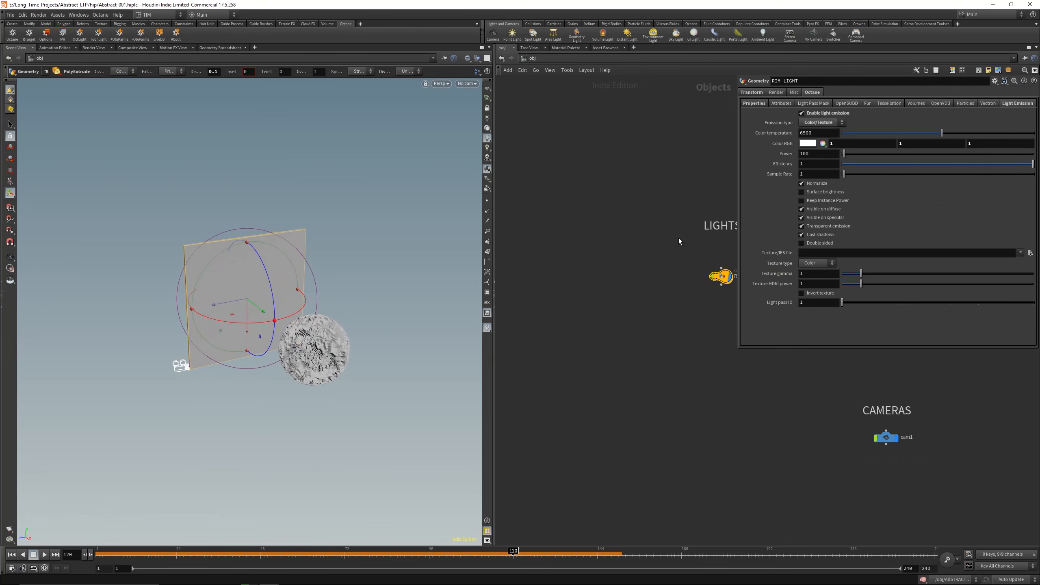
- Try RIM_LIGHT's Efficiency at 0.1 with the Octane IPR back in view, then set it to 0.5
click(816, 162)
key(Return)
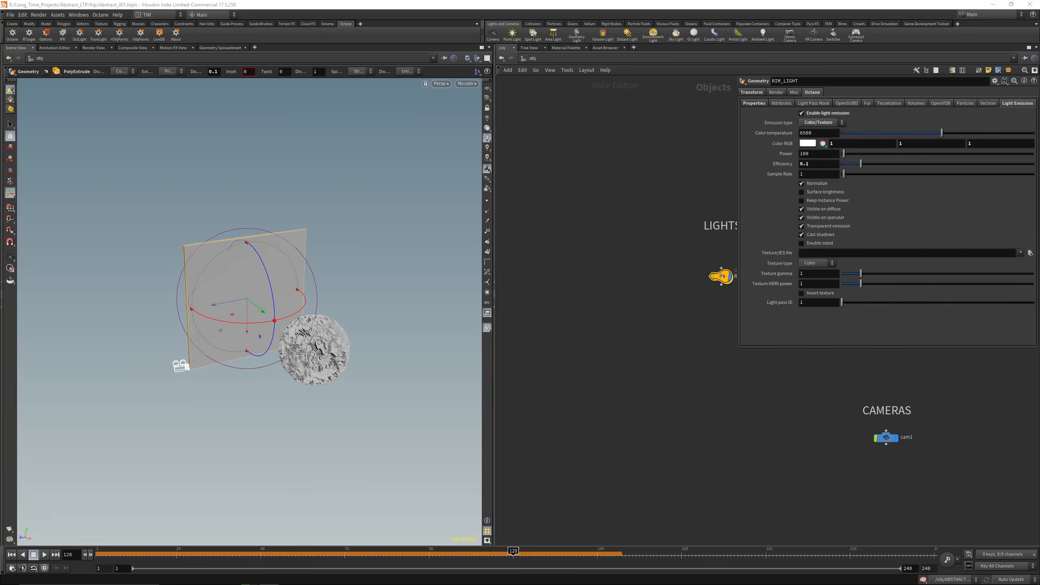
drag(0, 110, 531, 131)
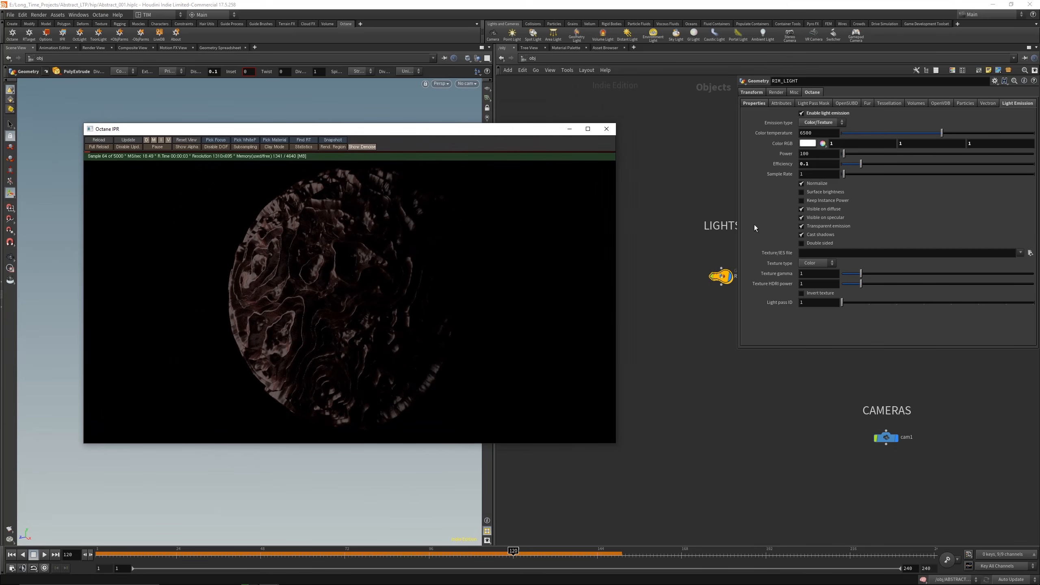
double_click(819, 165)
text(0.5)
key(Return)
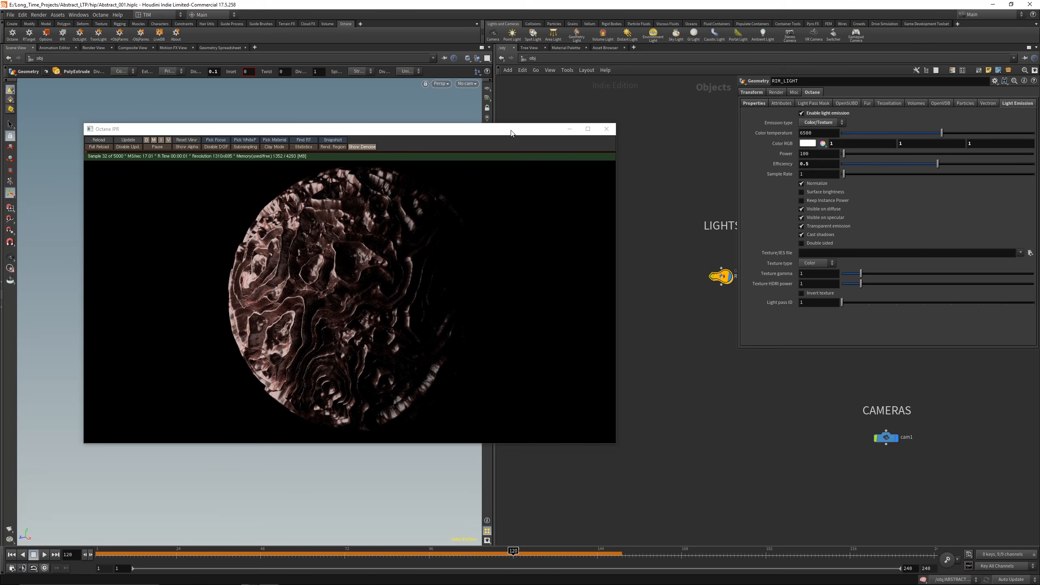
- Switch the viewport to look through cam1 and move the Octane IPR window out of the way
drag(511, 131, 527, 190)
click(467, 84)
click(471, 121)
click(114, 198)
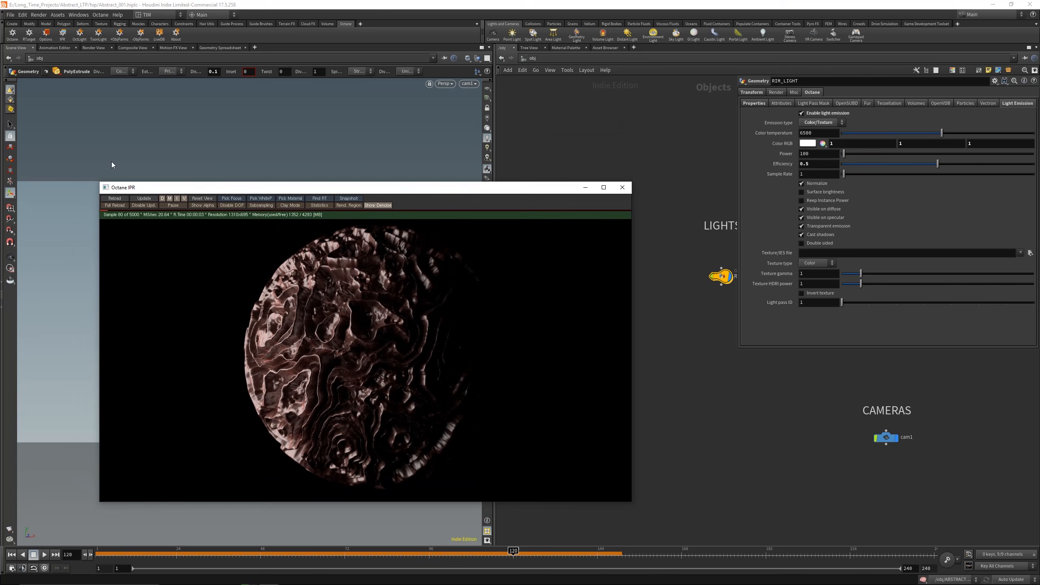
drag(301, 185, 0, 172)
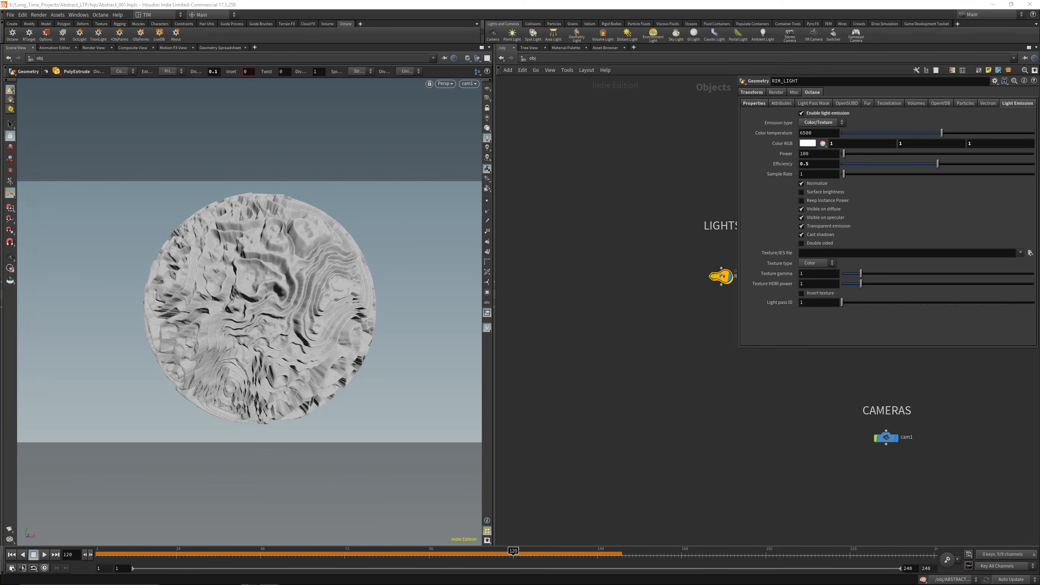
- Lock the camera to the viewport and bring cam1 closer to the sphere from a different side
click(490, 108)
alt+drag(270, 262, 334, 261)
scroll(313, 280, up, 4)
alt+right_drag(334, 260, 316, 262)
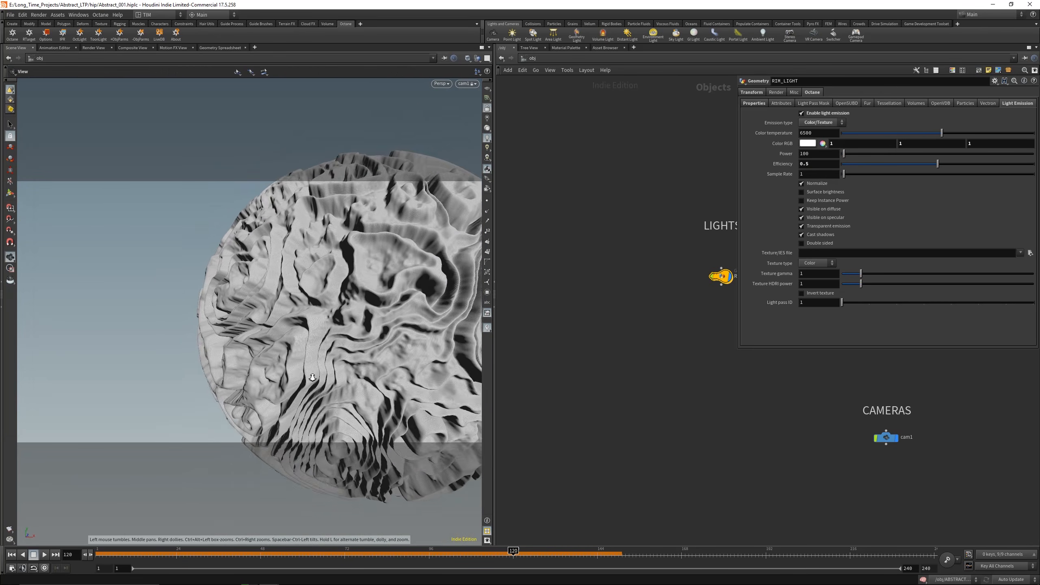
alt+drag(316, 262, 301, 317)
- Select cam1 and roll and tilt its view so the upper half of the sphere rises from the frame's lower edge
middle_drag(693, 300, 593, 318)
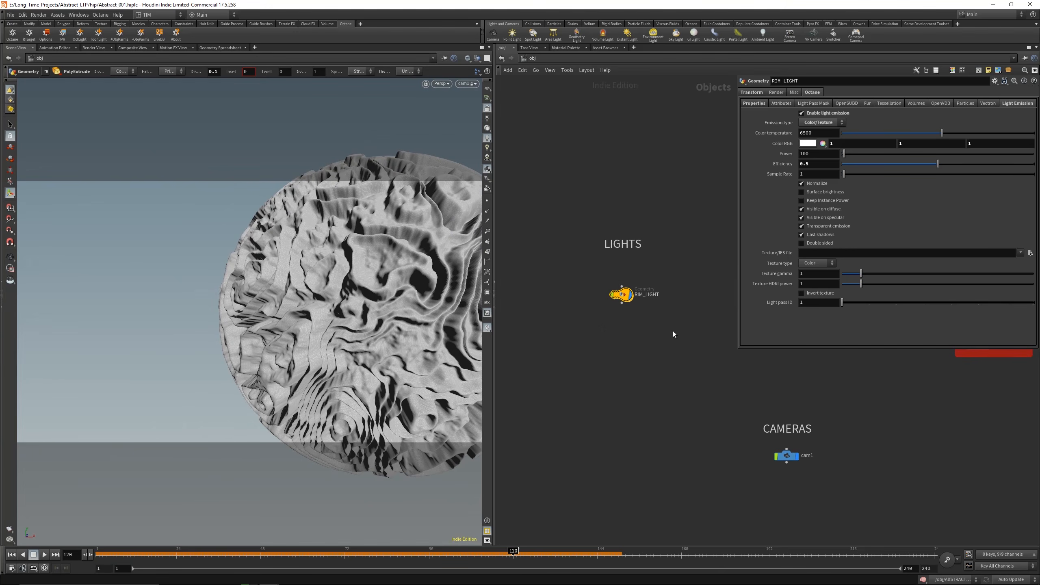
click(787, 455)
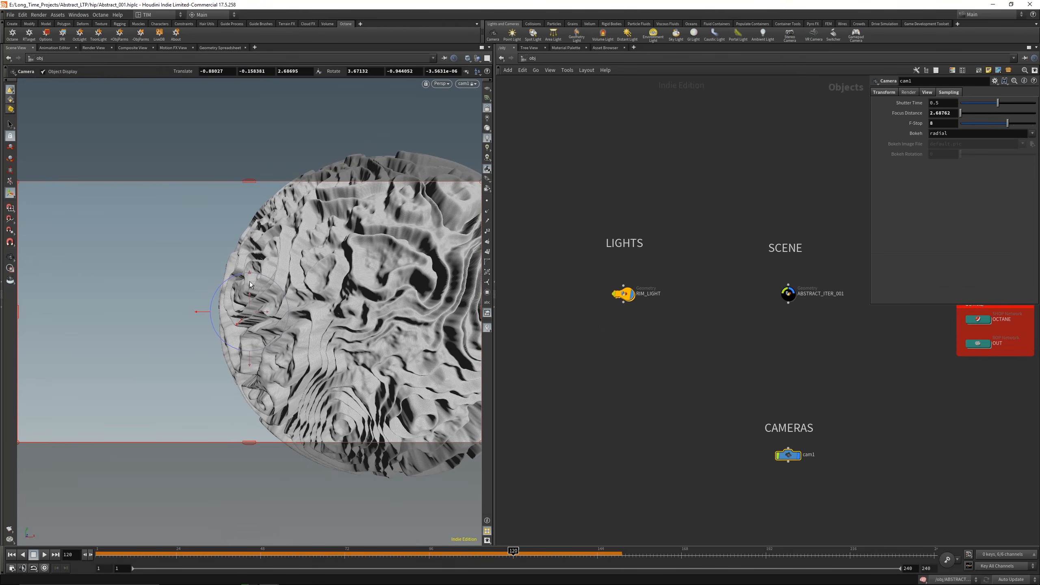
key(Escape)
drag(250, 284, 316, 328)
right_drag(316, 328, 341, 254)
alt+drag(341, 256, 348, 274)
- Set cam1's Focal Length to 85 millimeters and pull the camera back to frame the sphere's upper part
drag(711, 448, 849, 462)
click(926, 92)
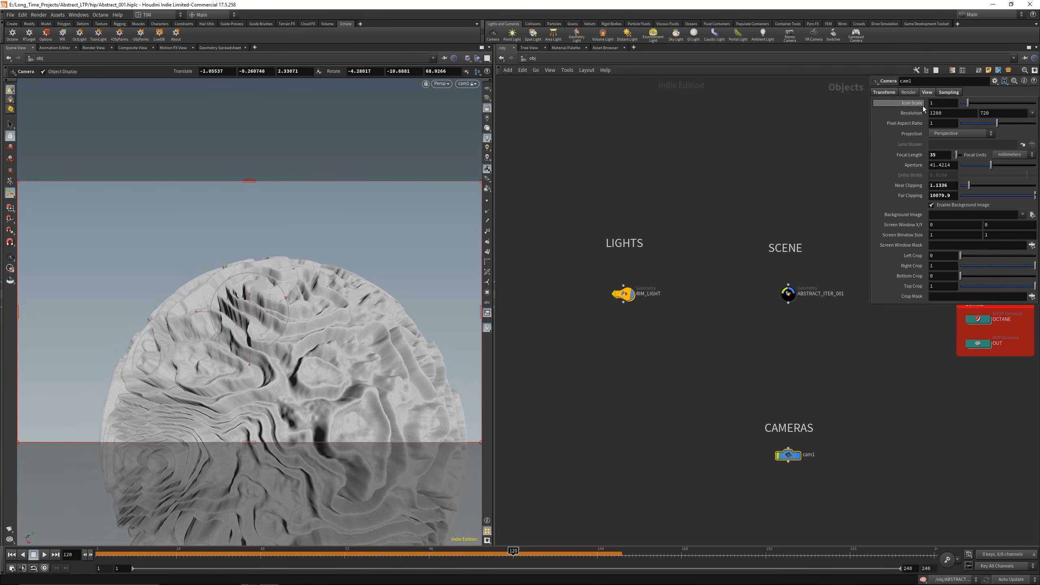
click(941, 154)
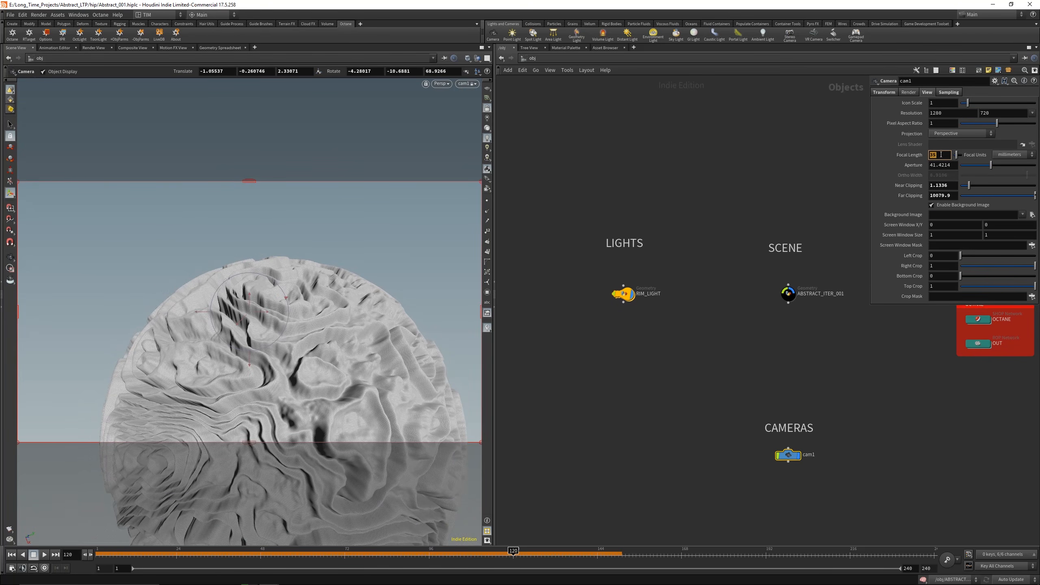
text(85)
key(Return)
key(Escape)
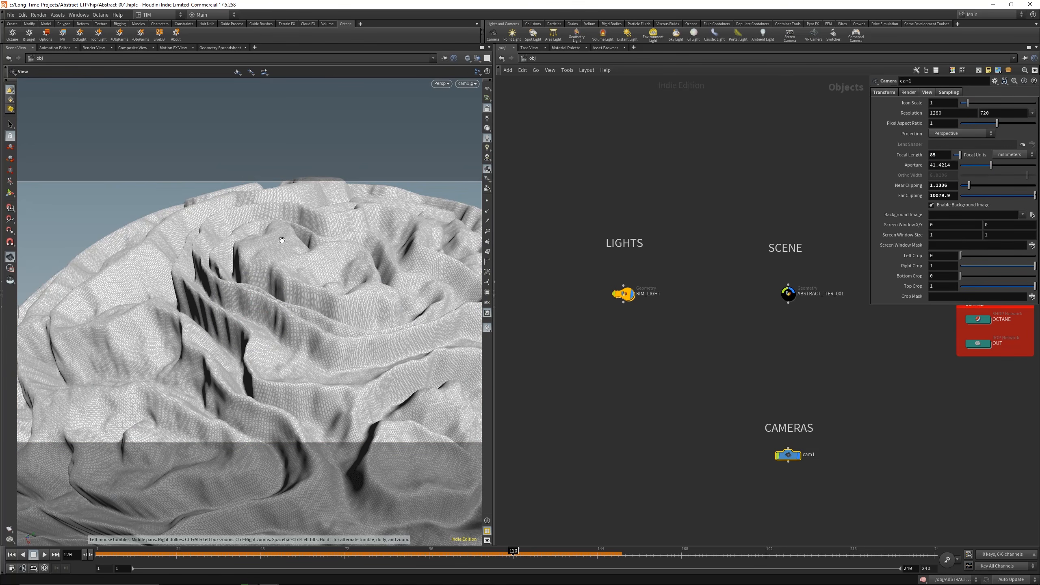
drag(289, 374, 314, 335)
alt+right_drag(314, 335, 332, 302)
- Set cam1's F-Stop to 2 and its Focus Distance to 3.55433
click(939, 93)
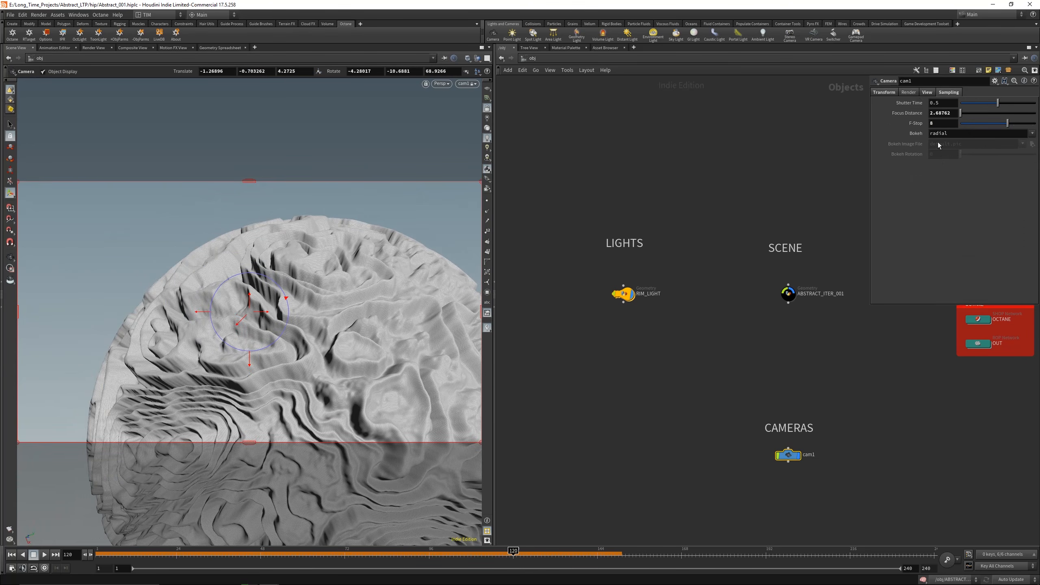
click(942, 122)
text(2)
key(Return)
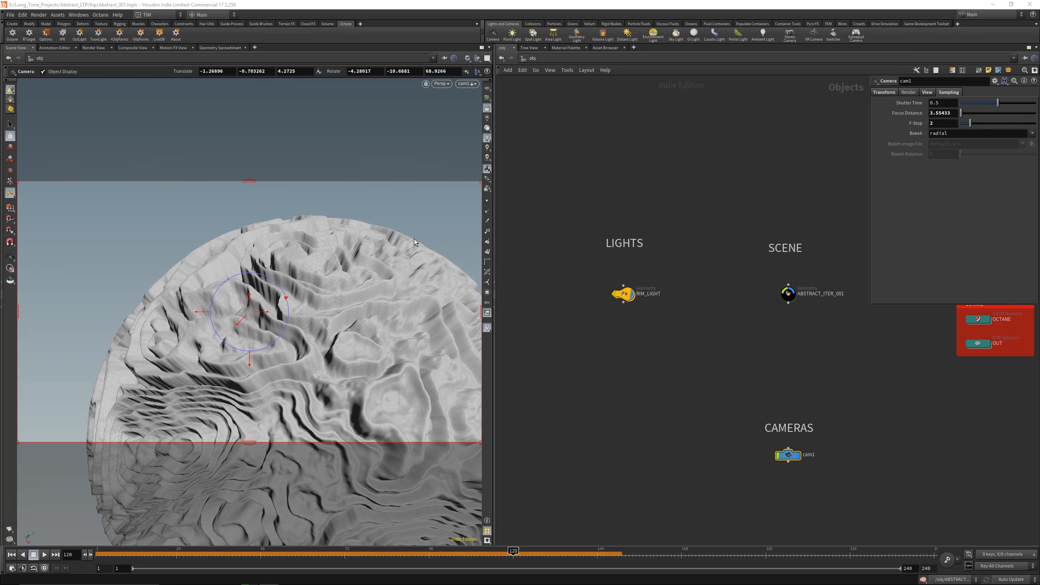
- Lower cam1's F-Stop to 1 and bring the Octane IPR window back to check the depth of field
click(934, 125)
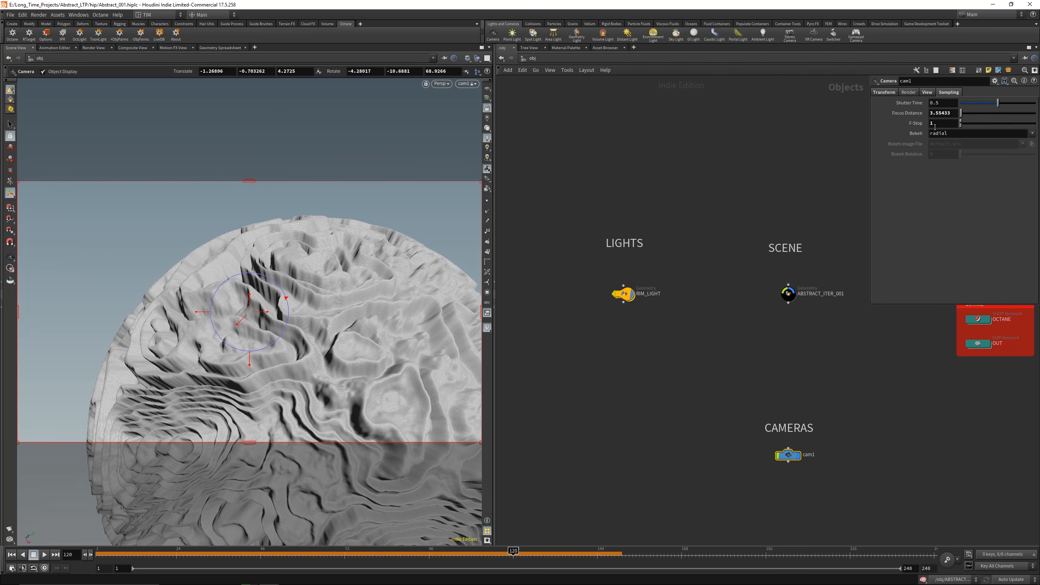
drag(0, 158, 391, 126)
click(758, 339)
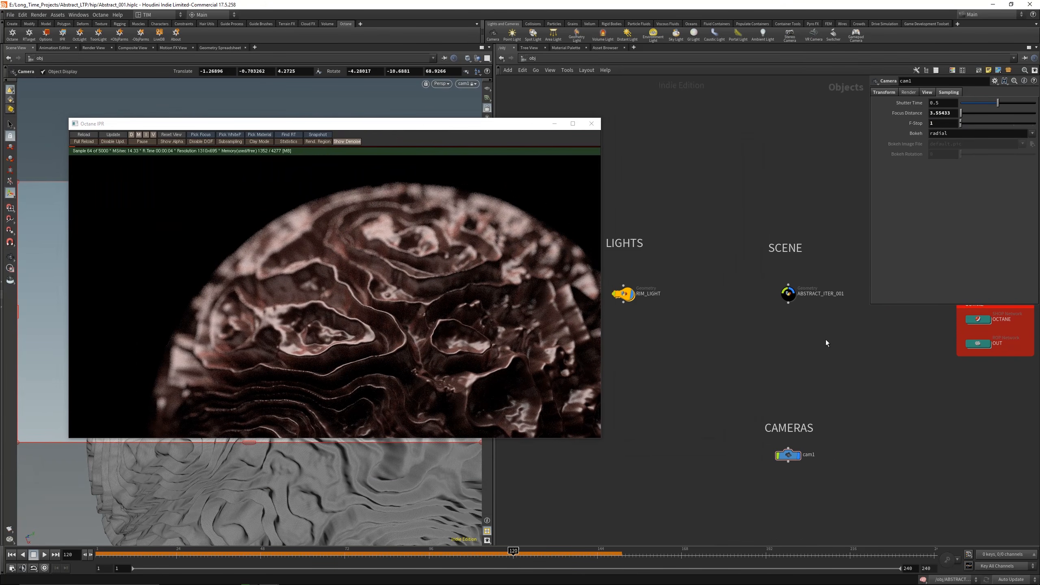
- Open MAT_Standard inside the OCTANE network and select NT_MAT_SPECULAR_LAYER2
middle_drag(826, 340, 715, 347)
double_click(865, 327)
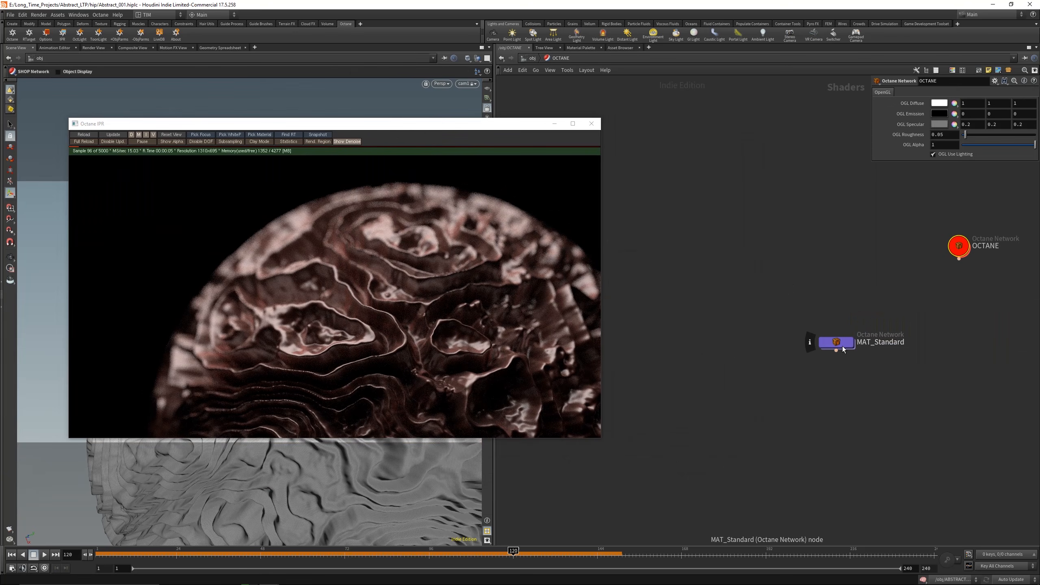
double_click(835, 342)
click(713, 319)
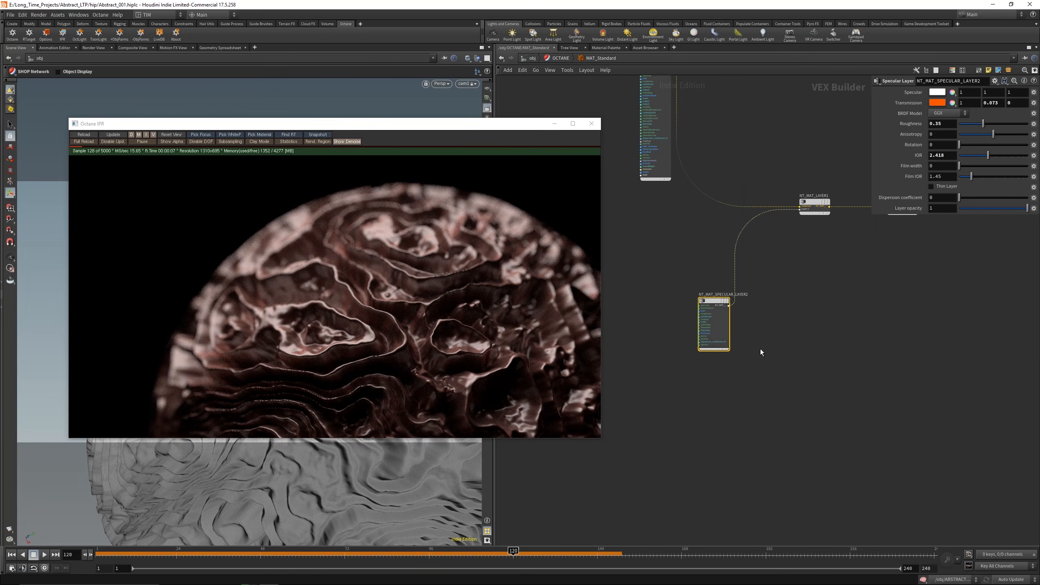
- Delete NT_MAT_SPECULAR_LAYER2 and move NT_MAT_UNIVERSAL1 level with NT_MAT_LAYER1
key(Delete)
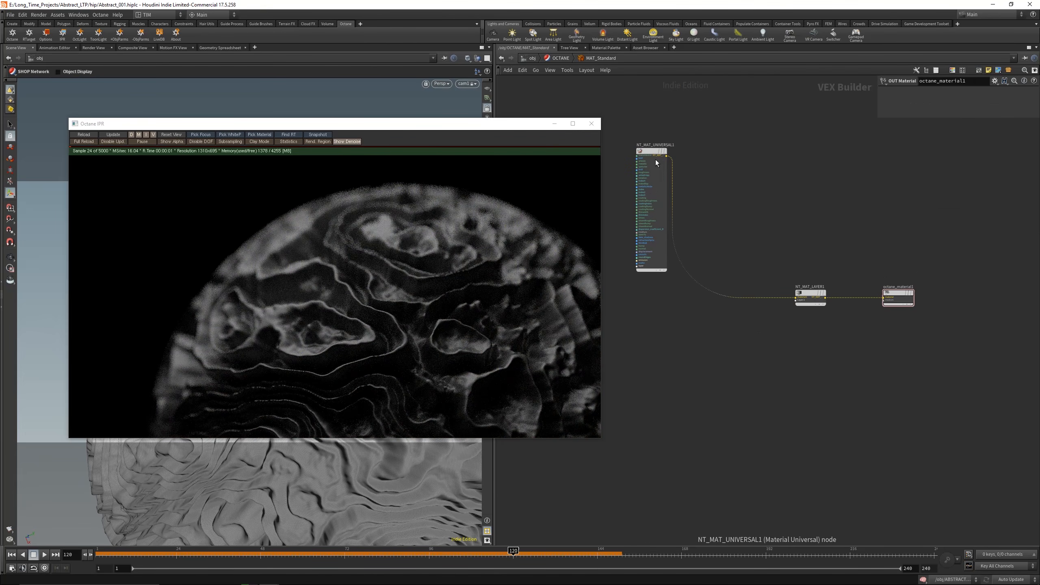
drag(655, 152, 678, 291)
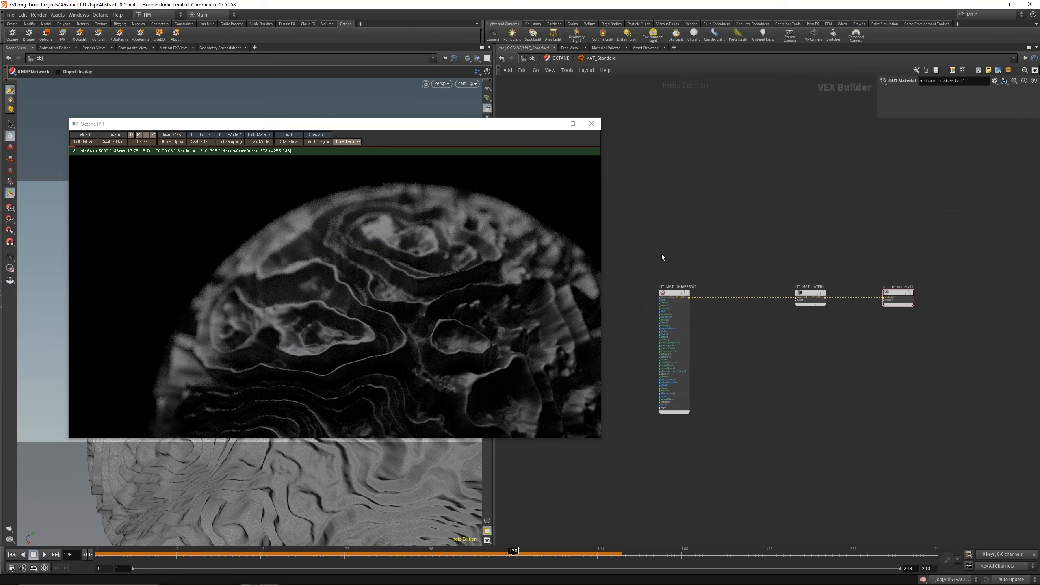
scroll(661, 253, up, 2)
drag(666, 248, 687, 396)
middle_drag(736, 373, 604, 313)
scroll(721, 310, up, 2)
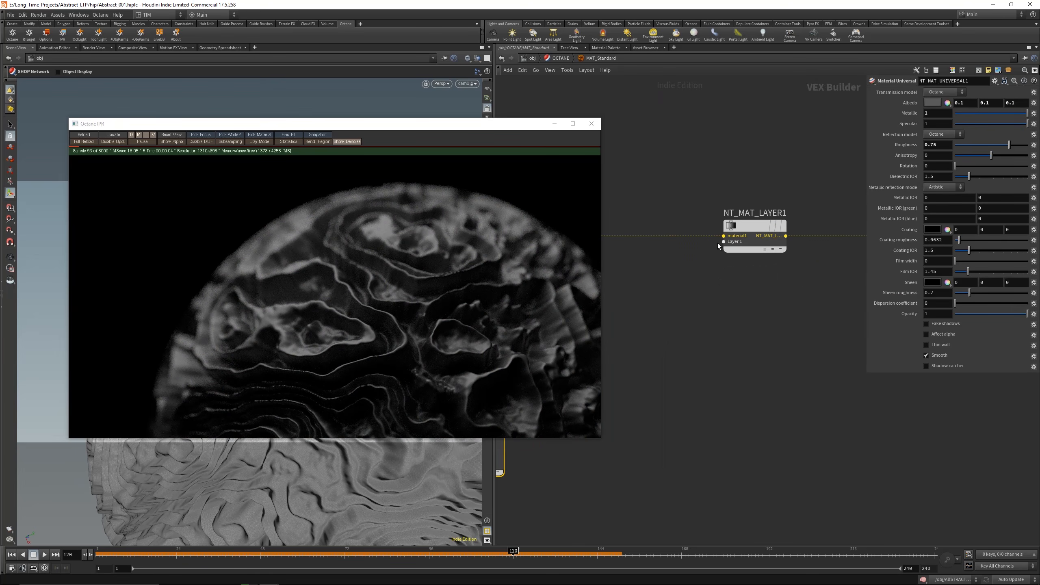
- Connect a new Specular Layer to the Layer 1 input of NT_MAT_LAYER1
click(723, 241)
key(Tab)
text(spec)
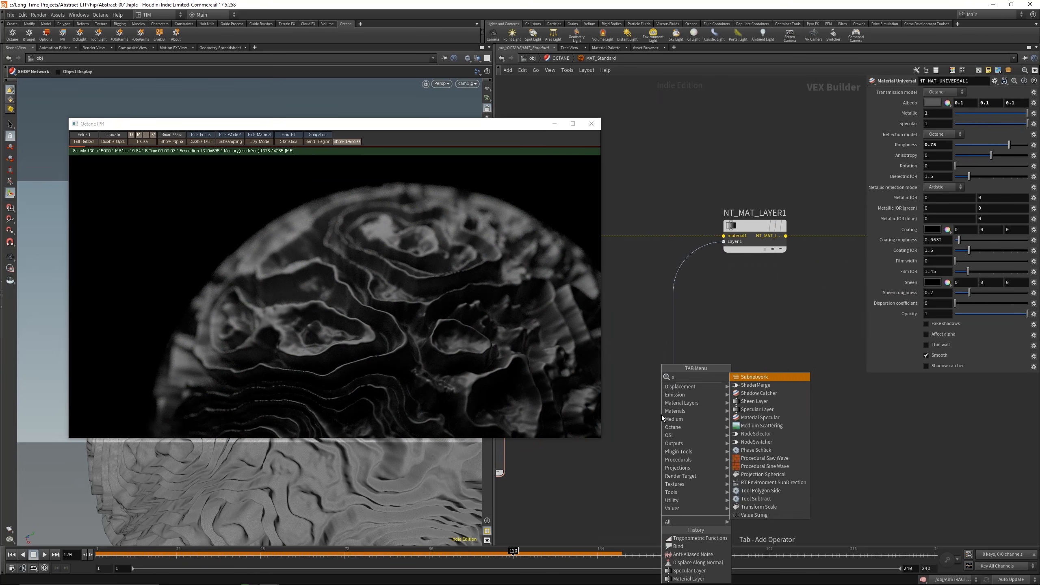
key(Return)
key(Return)
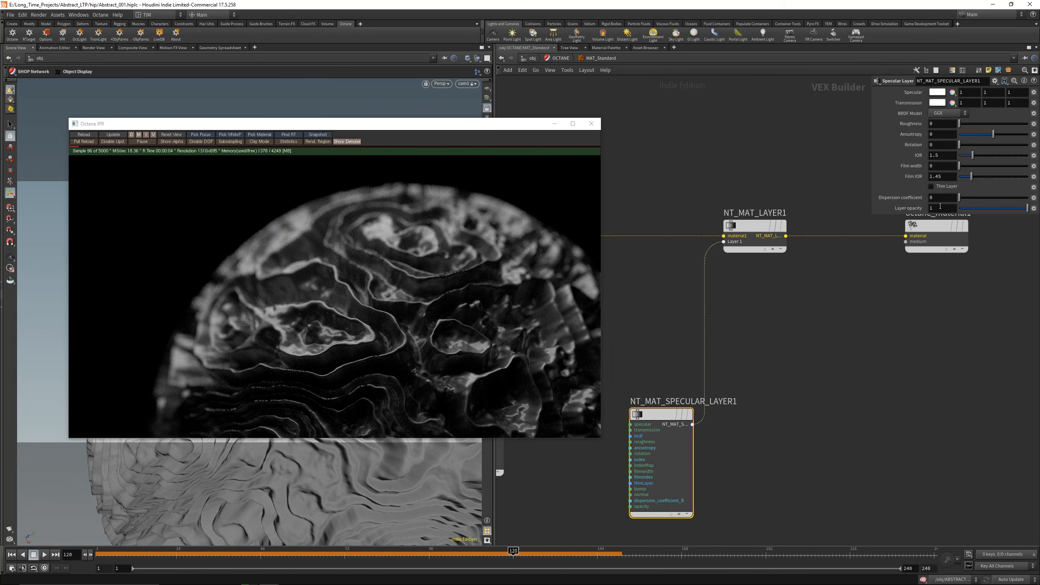
drag(965, 196, 1008, 198)
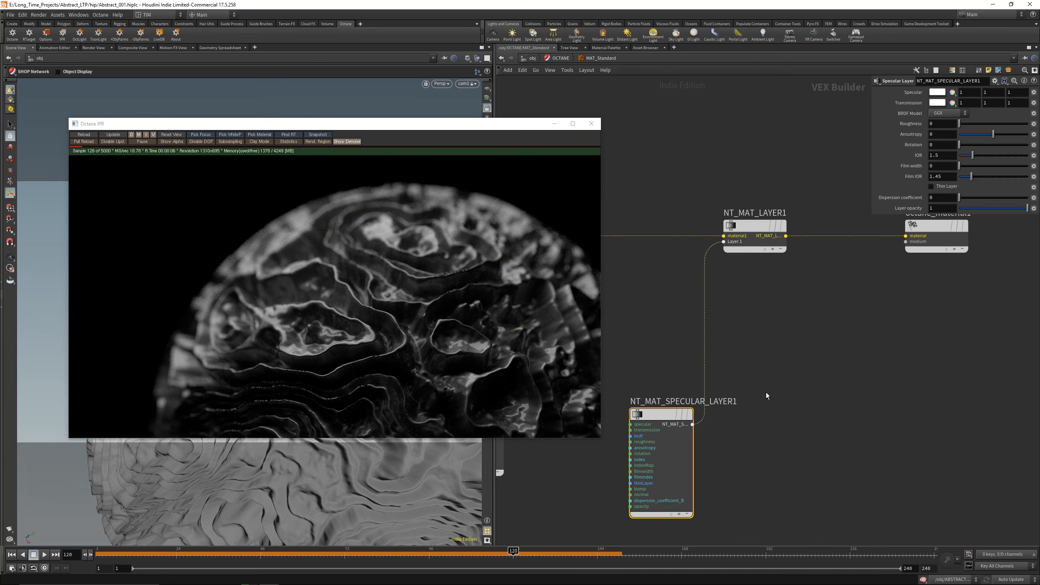
- Set NT_MAT_SPECULAR_LAYER1's Film IOR to 1 and its Film width to 0.85
scroll(765, 391, down, 1)
middle_drag(765, 391, 909, 252)
double_click(950, 177)
text(1)
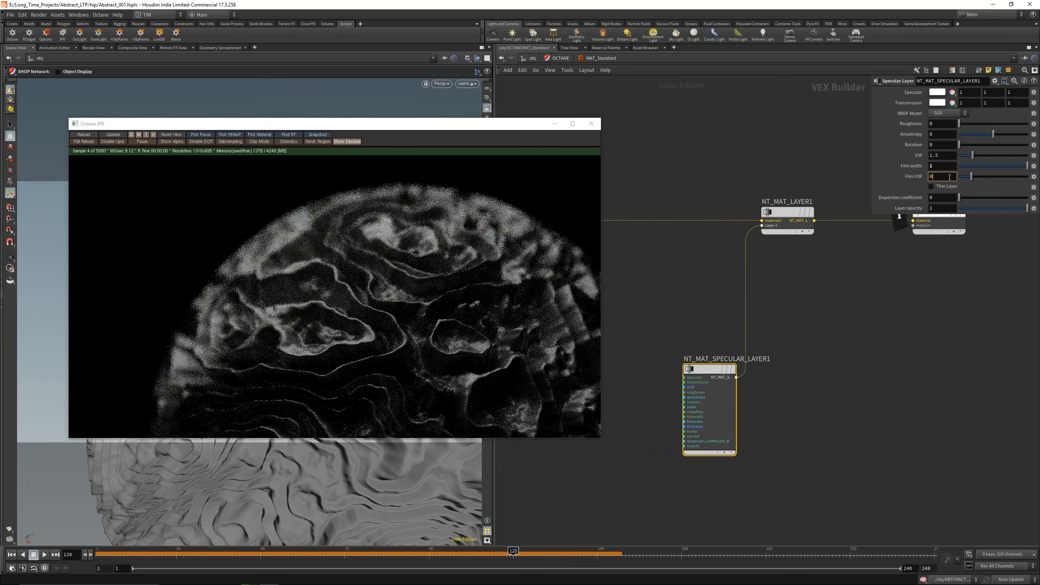
key(Return)
double_click(946, 167)
text(0.5)
key(Return)
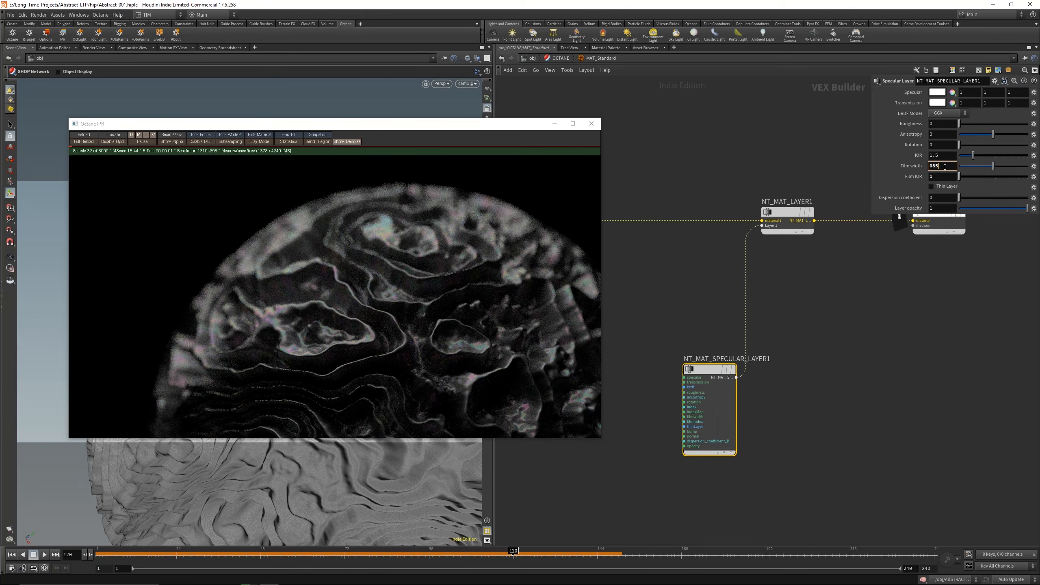
key(Return)
double_click(946, 166)
- Set the specular layer's Specular color to black with 0, 0, 0
double_click(970, 93)
text(0)
key(Return)
double_click(992, 93)
text(0)
key(Return)
click(1016, 93)
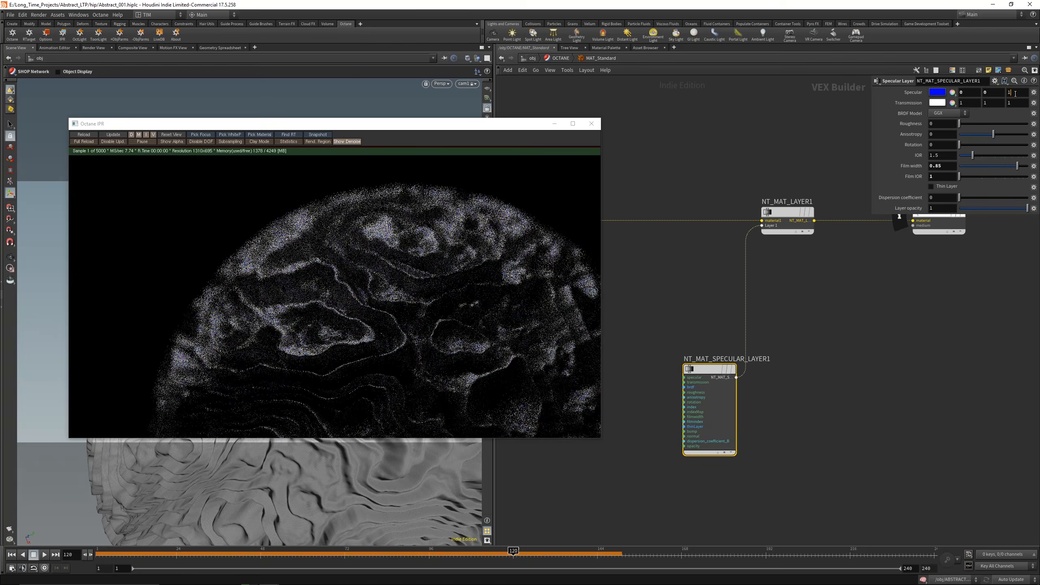
double_click(1016, 93)
text(0)
key(Return)
- Set the specular layer's Transmission color to 0, 0, 0
click(969, 104)
text(0)
double_click(992, 103)
text(0)
key(Return)
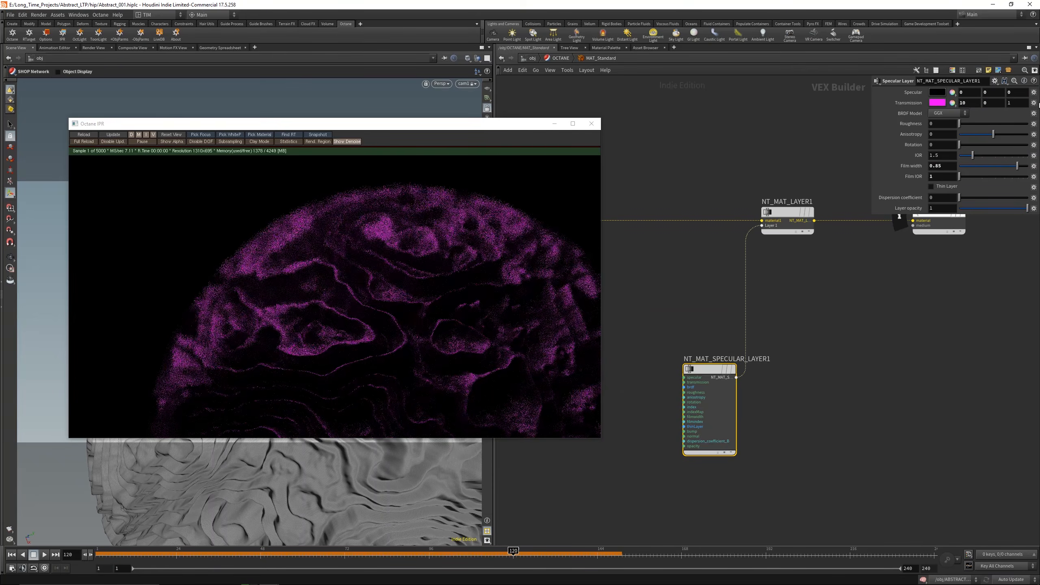
double_click(1017, 103)
text(0)
key(Return)
double_click(969, 103)
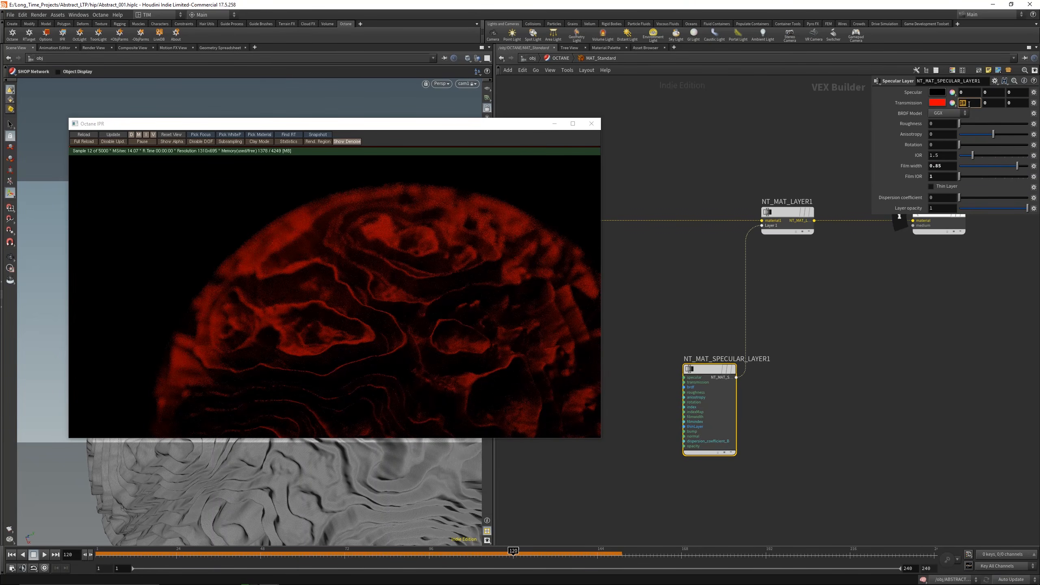
text(0)
key(Return)
- Restore the specular layer's Specular color to white with 1, 1, 1
double_click(970, 93)
text(1)
key(Return)
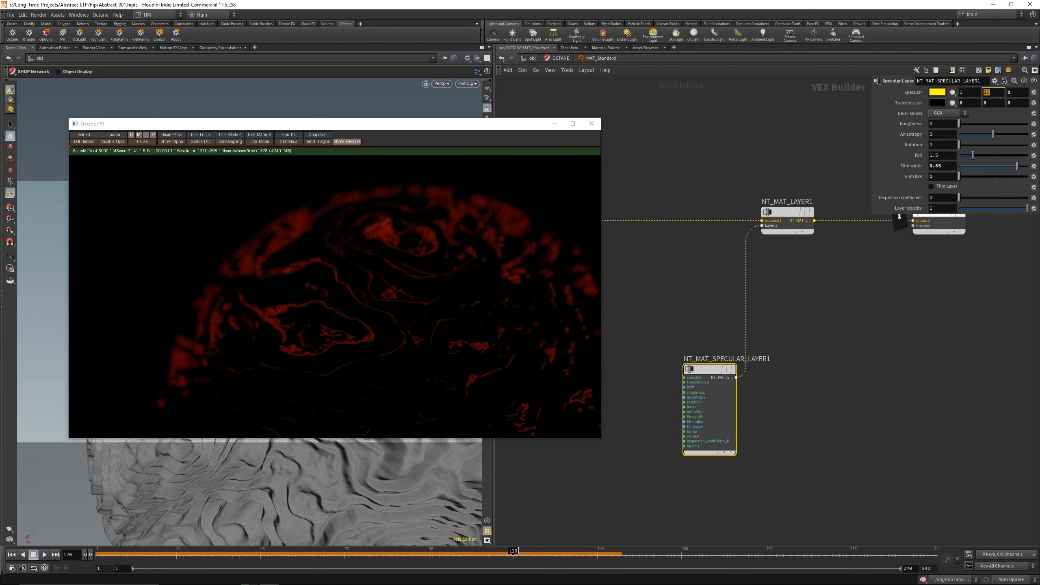
double_click(1015, 94)
text(1)
key(Return)
double_click(992, 93)
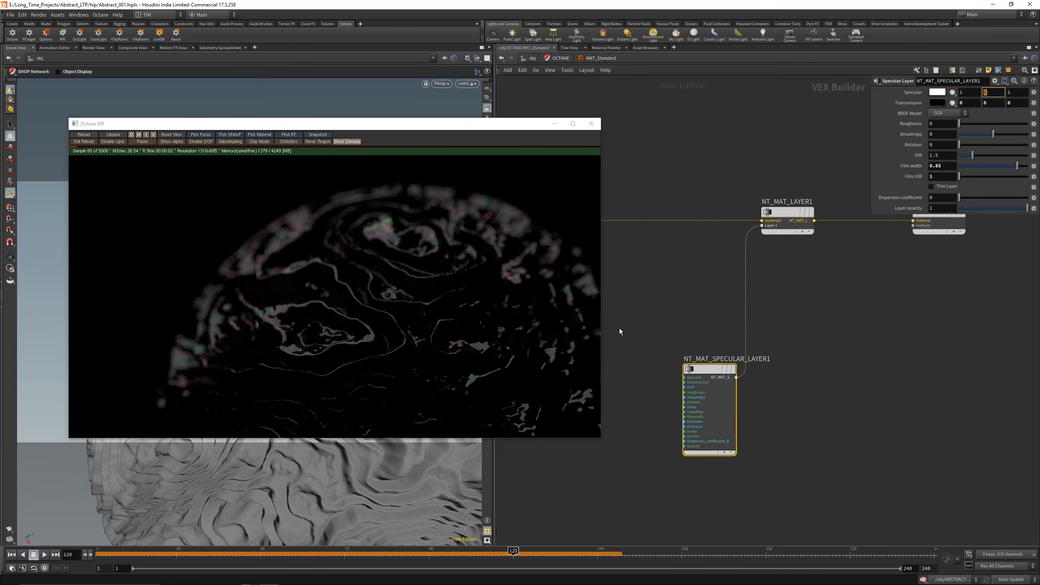
- Replace the specular layer with a Diffuse Layer on NT_MAT_LAYER1's Layer 1 input and place the node below
scroll(708, 355, down, 2)
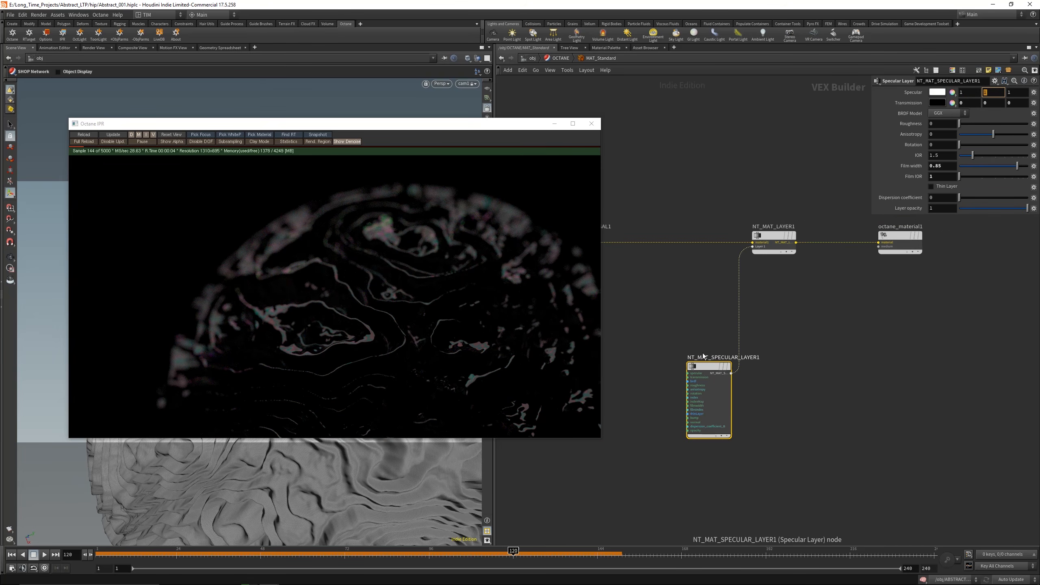
middle_drag(717, 331, 774, 284)
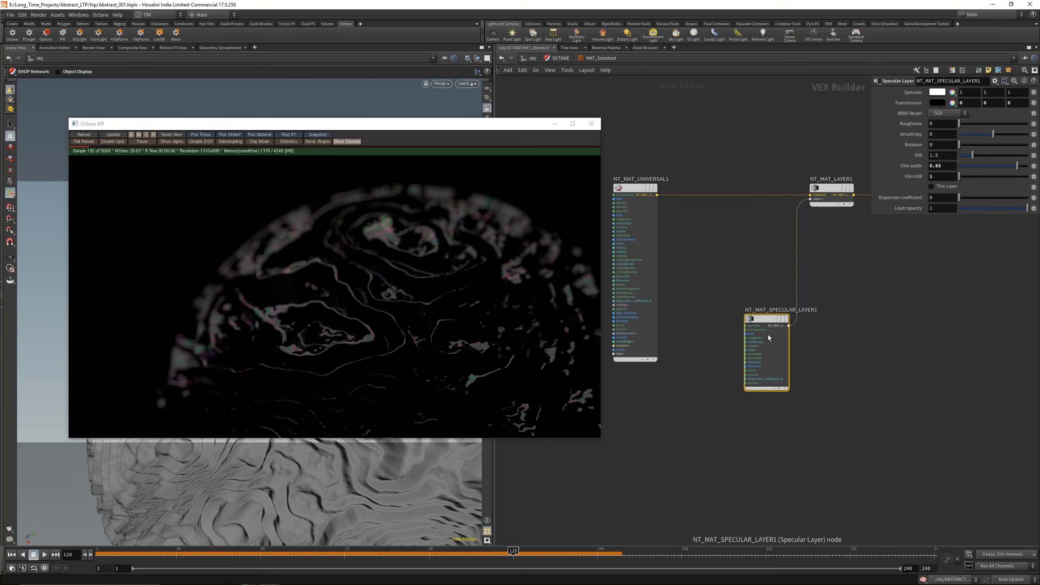
key(Delete)
click(810, 199)
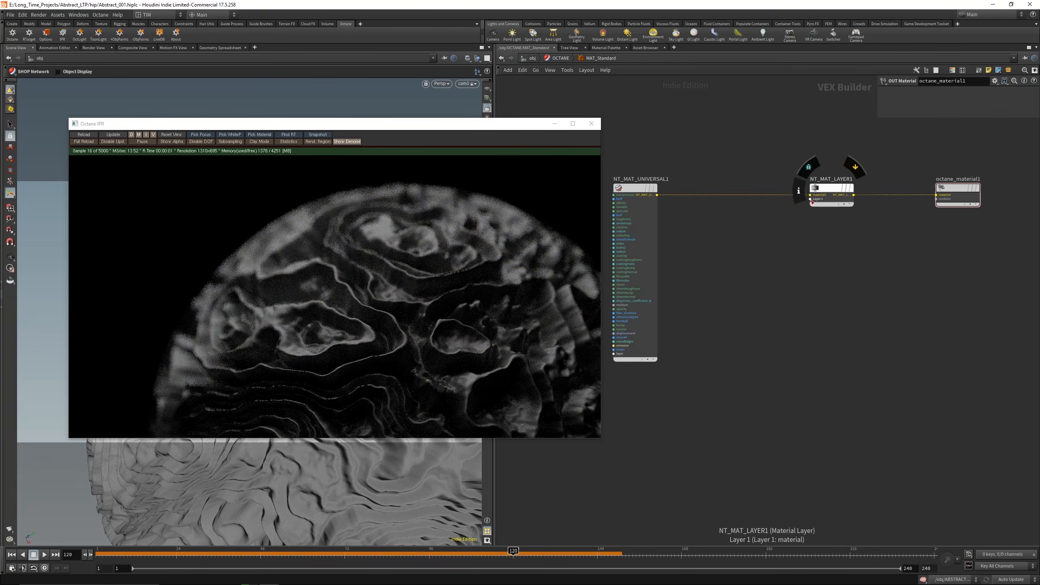
key(Tab)
text(lay)
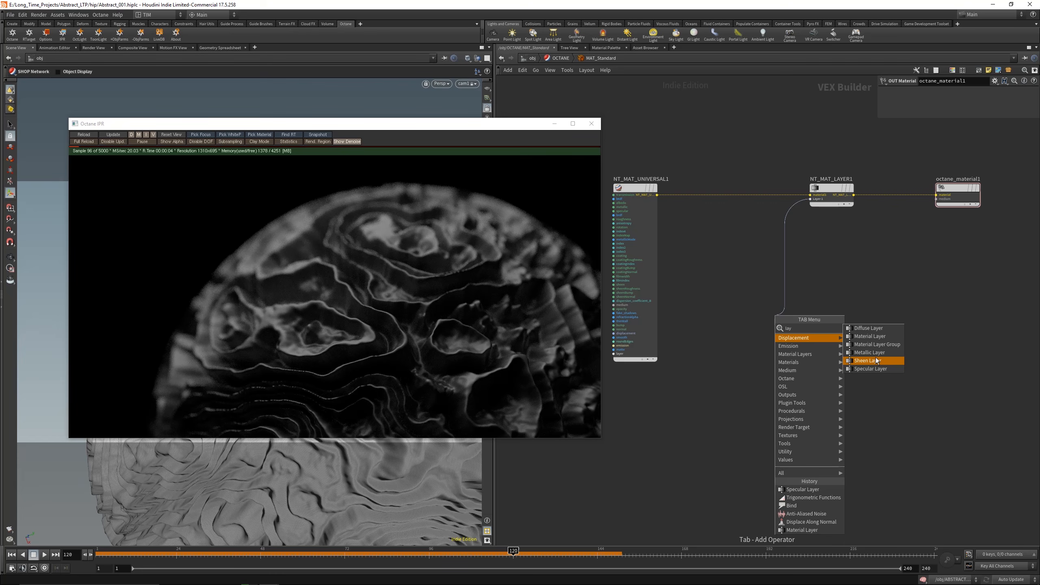
click(865, 328)
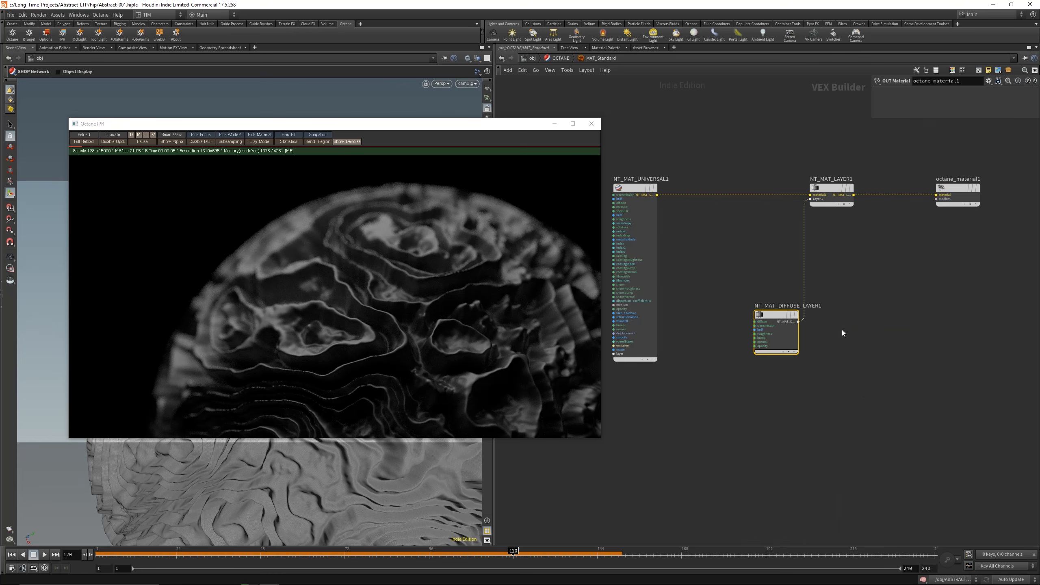
drag(772, 313, 752, 386)
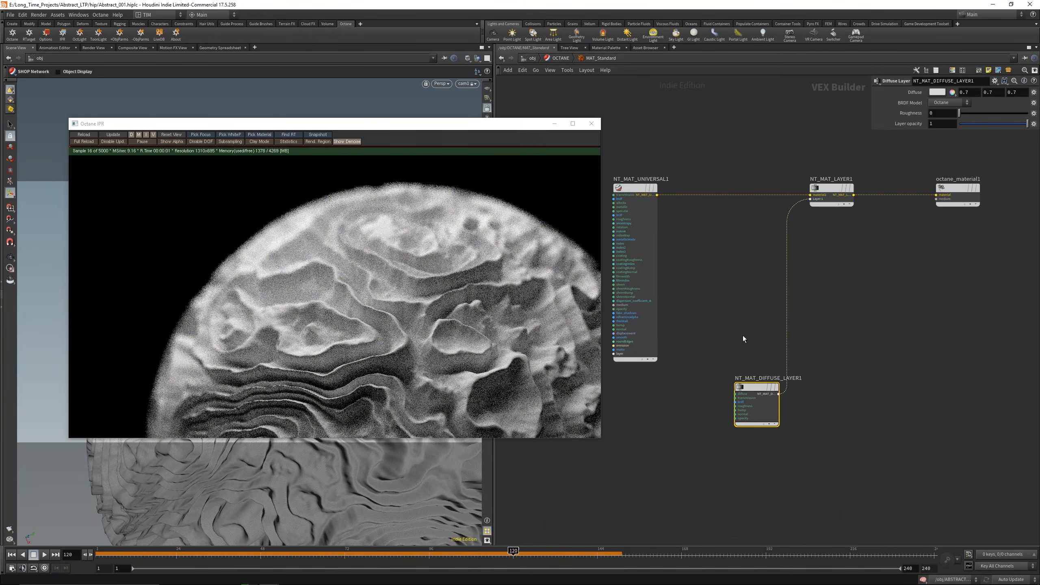
- Set NT_MAT_UNIVERSAL1's Roughness to 0.25
click(644, 189)
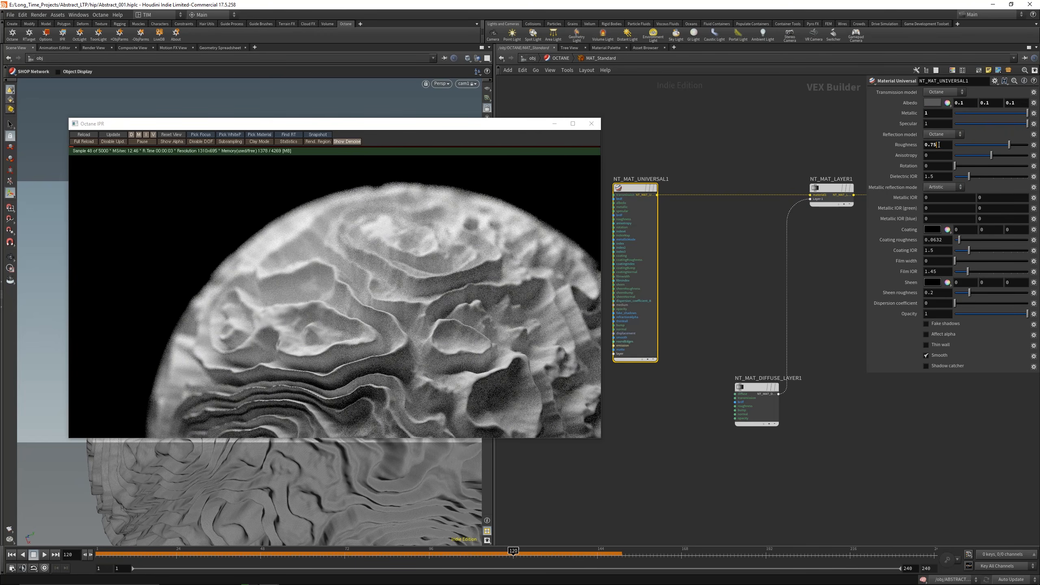
key(Return)
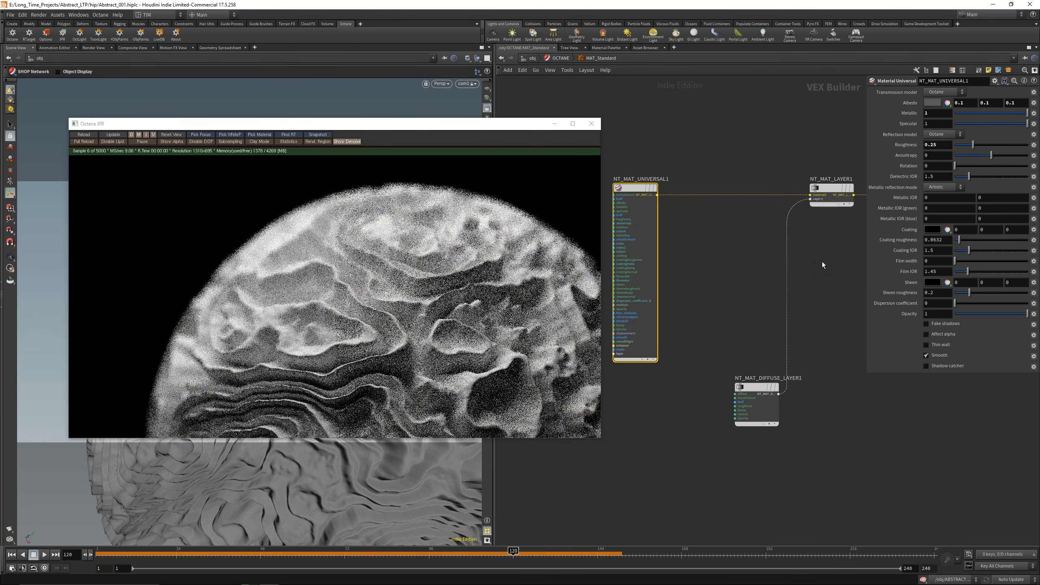
- Try Layer opacity values of 0.25 and 0.1 on NT_MAT_DIFFUSE_LAYER1
click(757, 389)
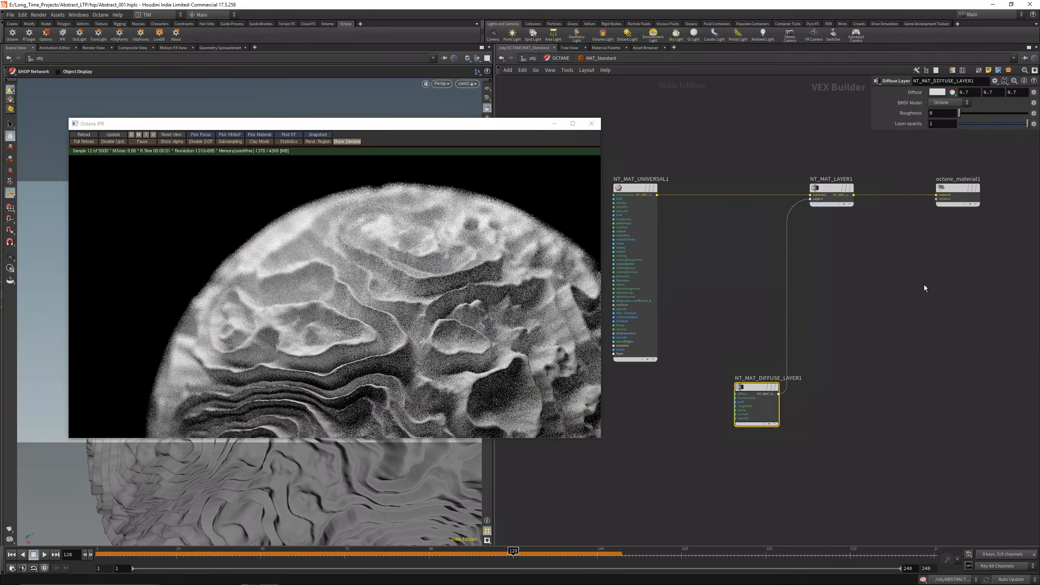
click(951, 126)
text(0.25)
key(Return)
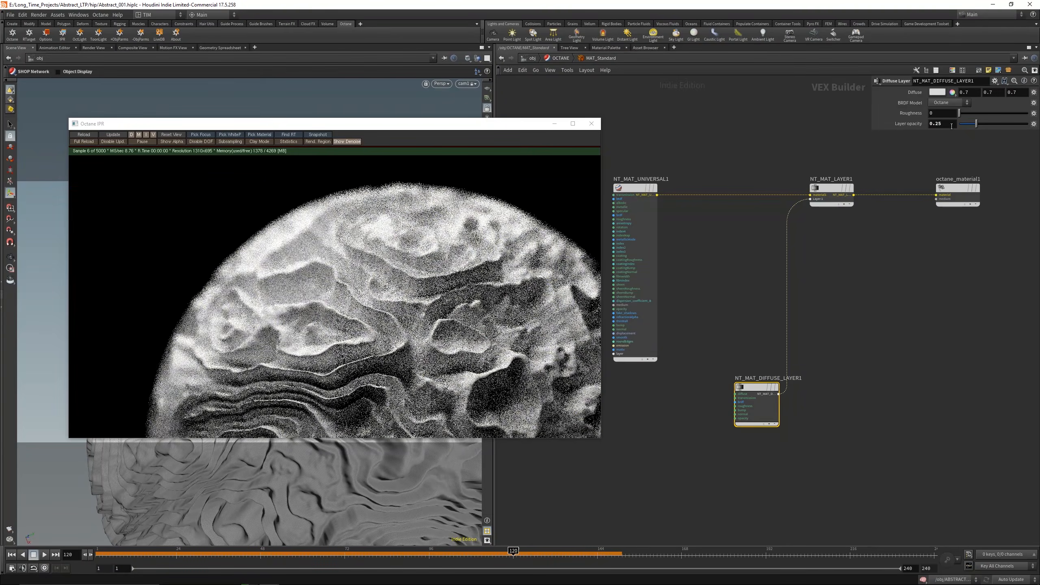
text(0)
key(Return)
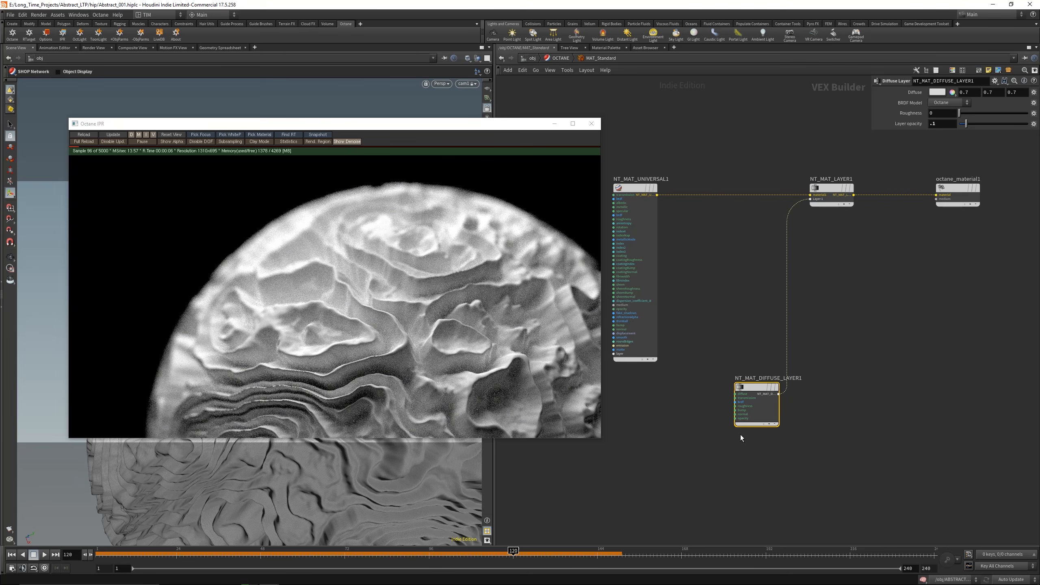
- Delete the diffuse layer from Layer 1 and connect a new Diffuse Layer to NT_MAT_LAYER1's material1 input
key(Delete)
middle_drag(712, 330, 834, 332)
middle_drag(670, 312, 678, 350)
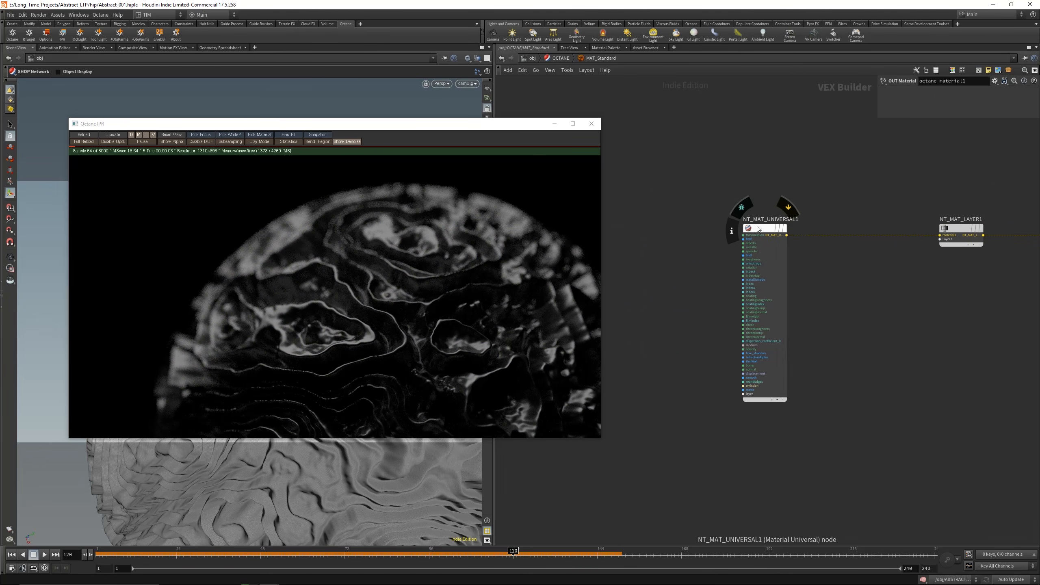
click(940, 239)
key(Tab)
text(d)
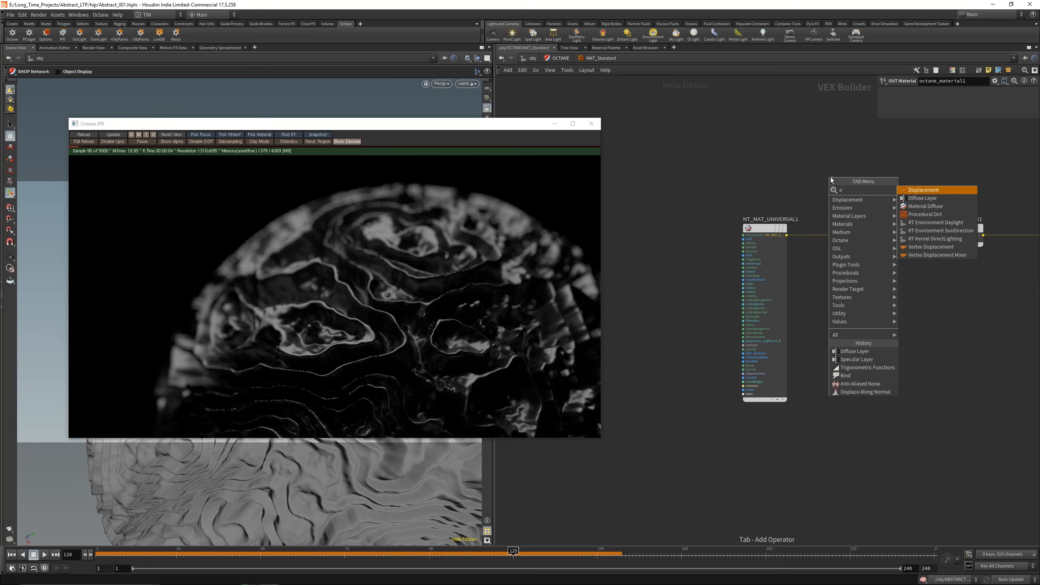
text(iff)
key(Return)
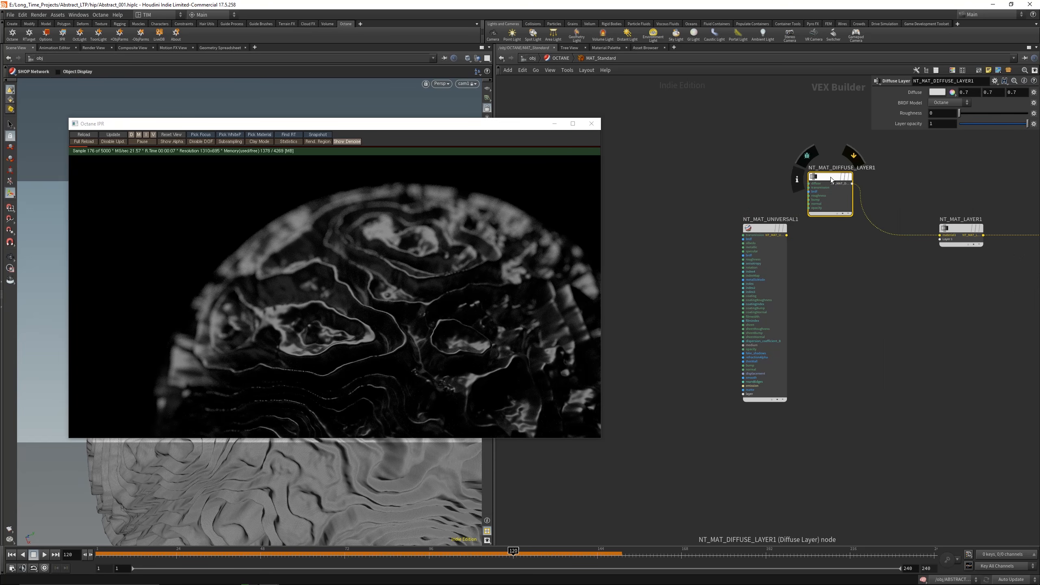
- Swap the Diffuse Layer on NT_MAT_LAYER1's material1 input for a Material Diffuse node
key(Delete)
key(Tab)
text(dif)
key(Return)
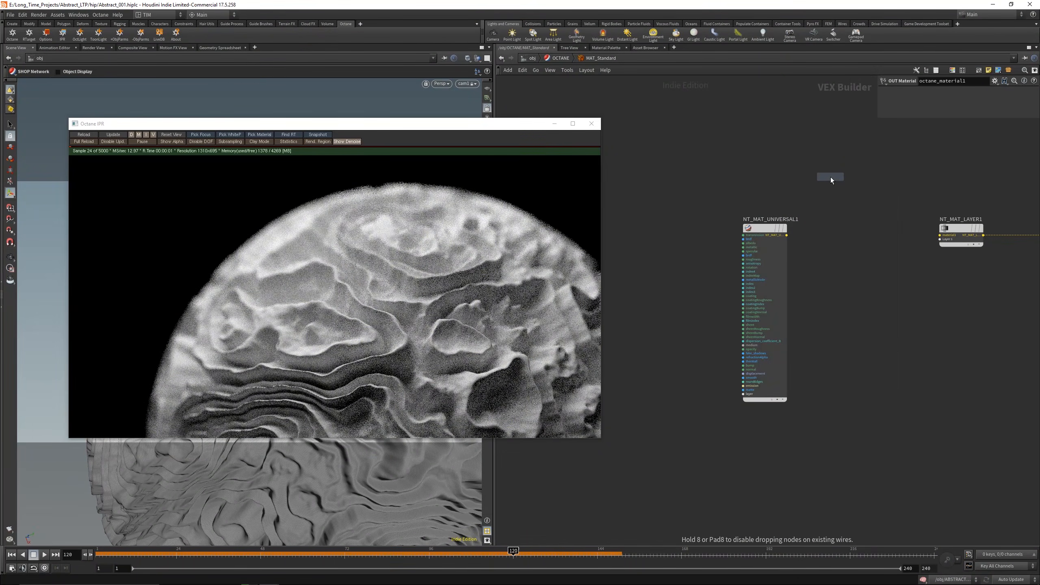
click(830, 178)
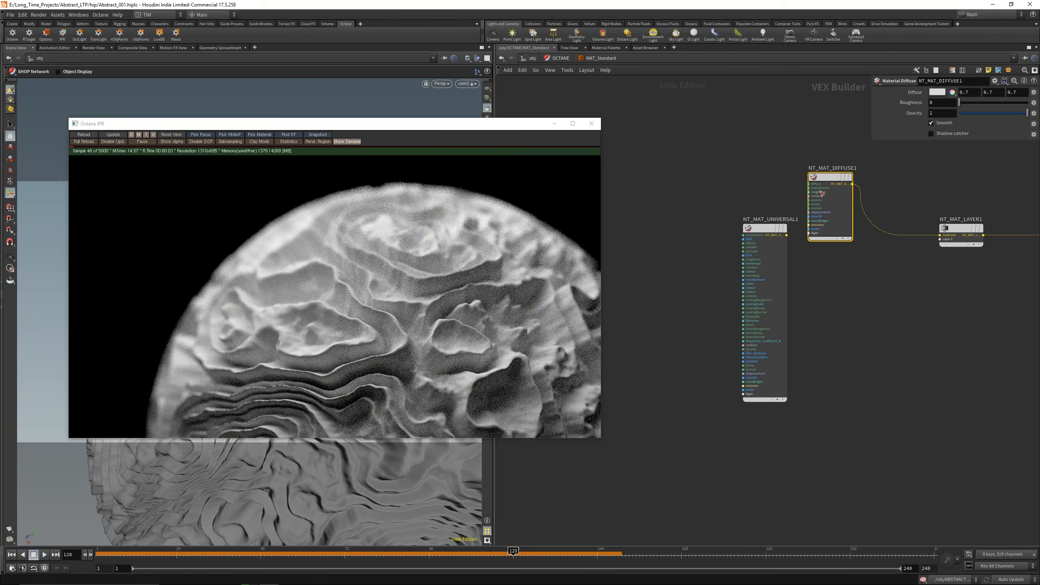
- Connect a Procedural Noise texture to the diffuse input of NT_MAT_DIFFUSE1
drag(730, 192, 756, 331)
middle_drag(706, 111, 725, 270)
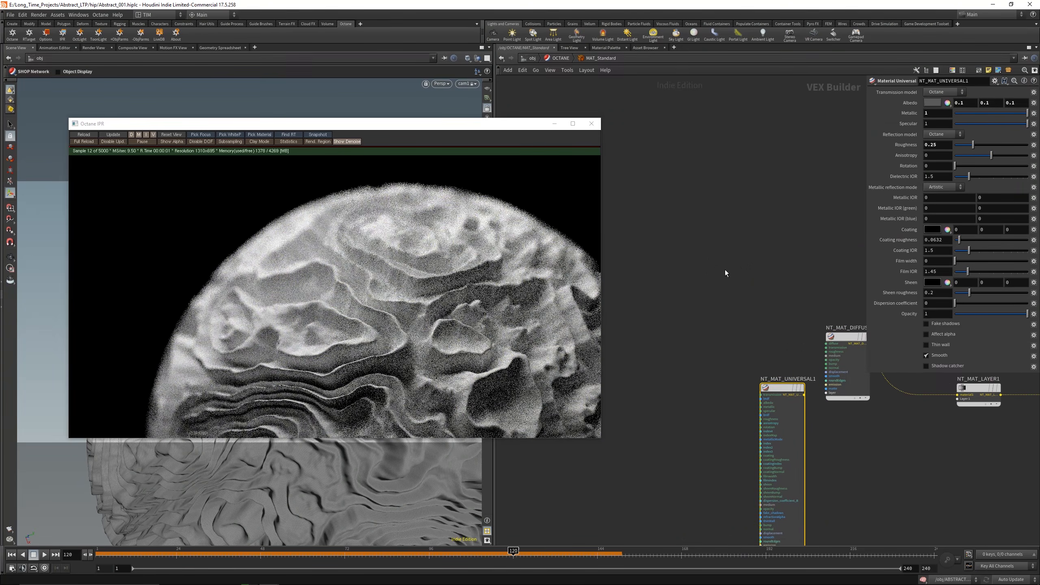
click(824, 343)
key(Tab)
text(np)
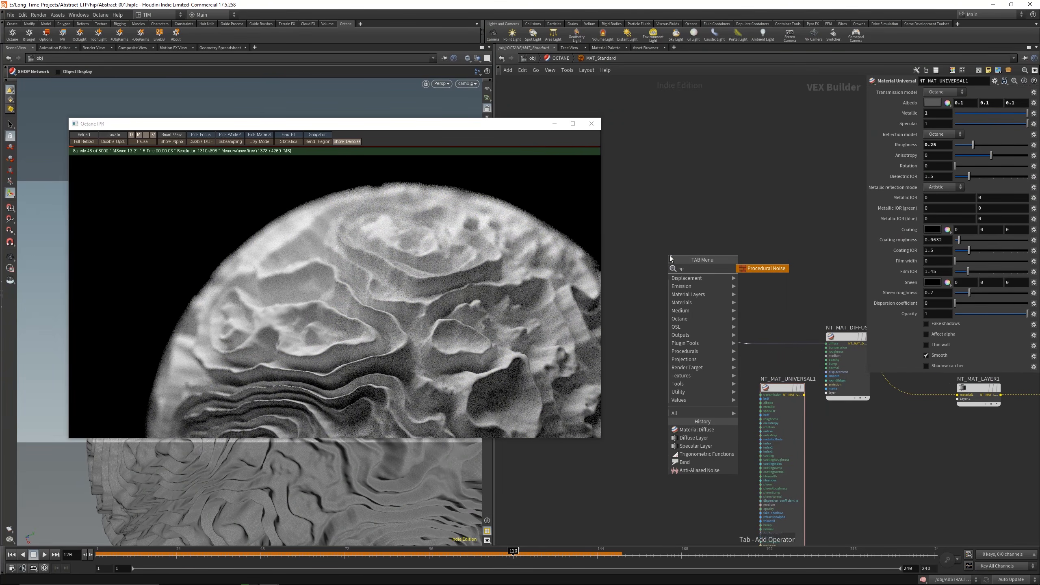
key(Return)
click(669, 255)
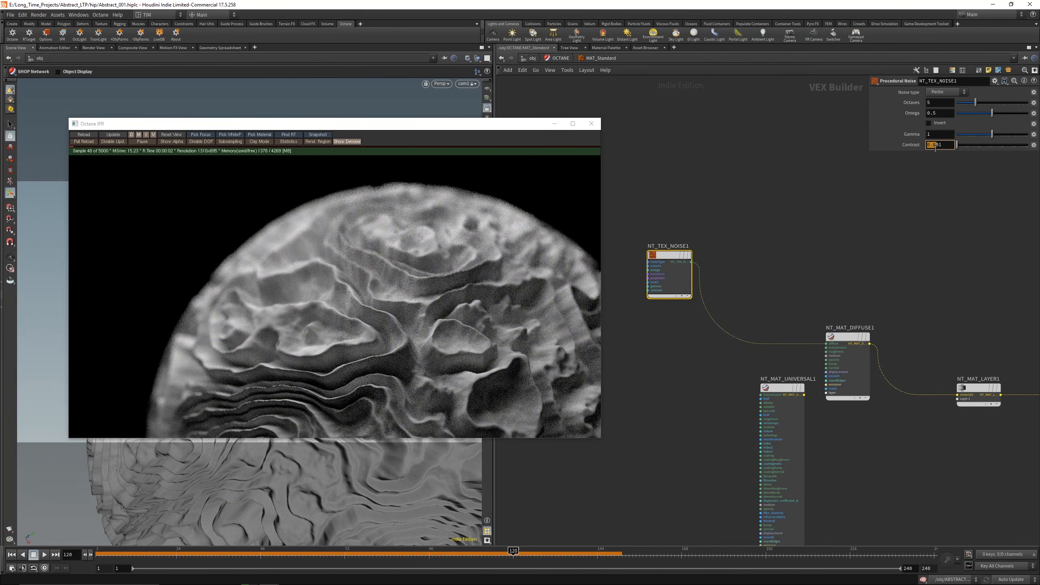
- Set NT_TEX_NOISE1's Contrast to 50
key(Return)
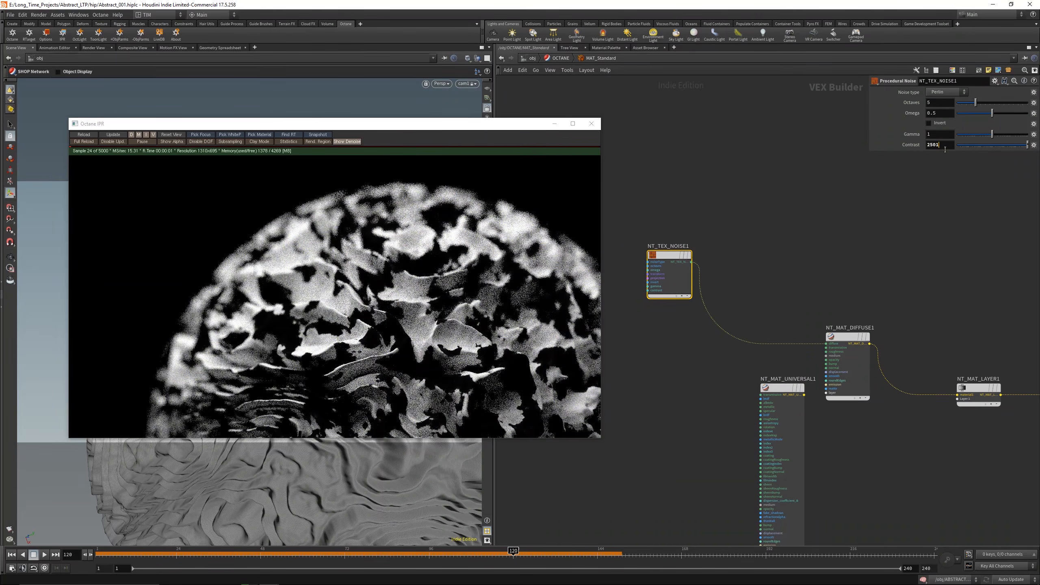
double_click(943, 149)
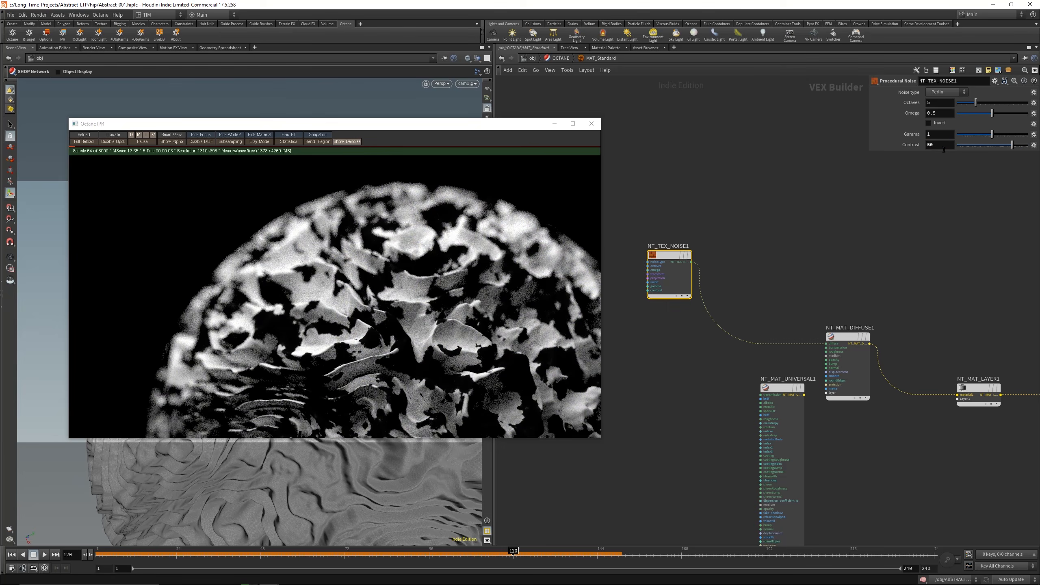
middle_drag(753, 247, 791, 213)
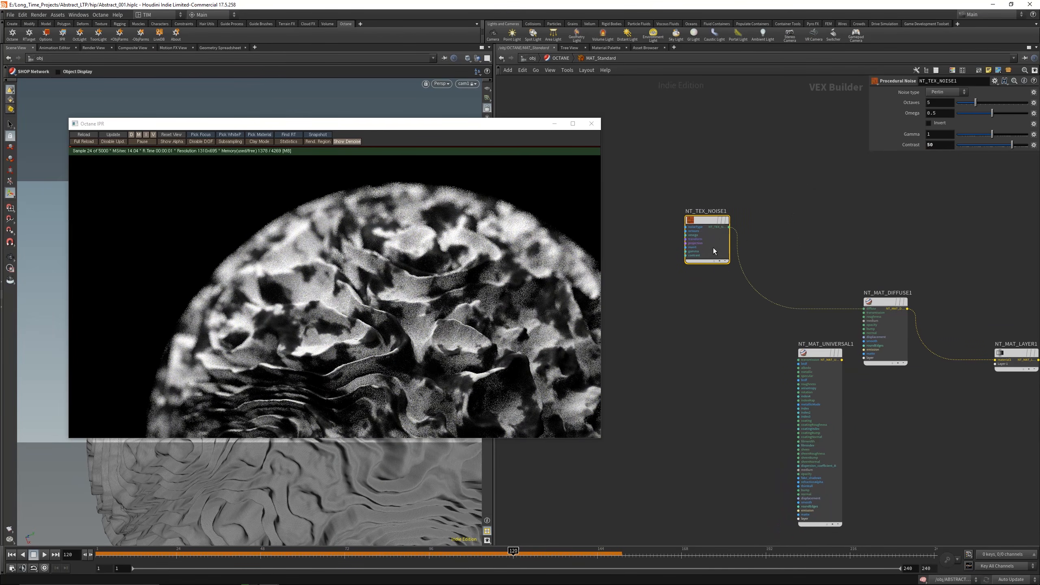
- Add a Transform Scale node to NT_TEX_NOISE1's transform input and set its scale to 6.1 on all three axes
right_click(683, 239)
mouse_move(702, 259)
click(759, 264)
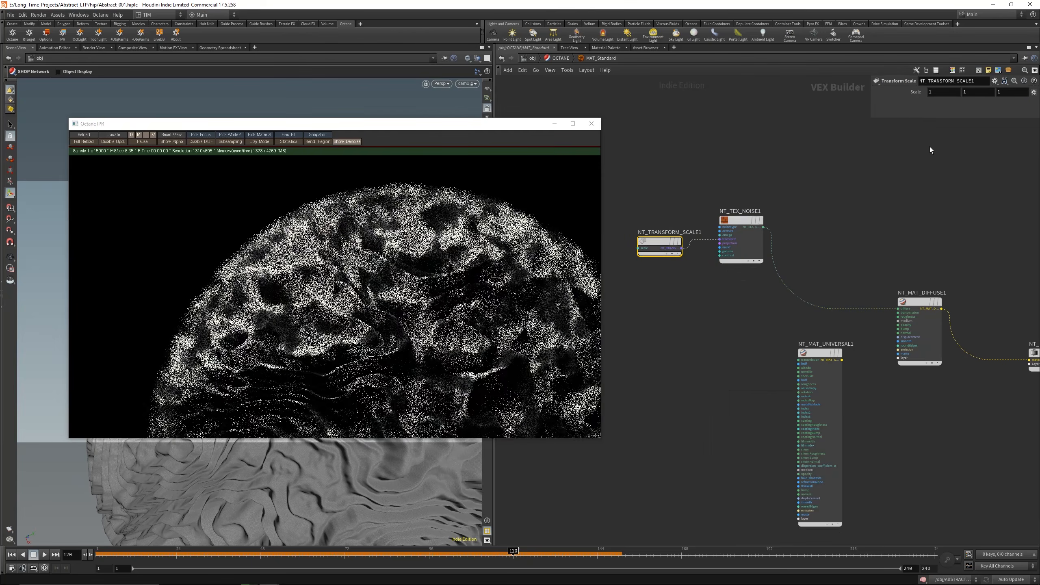
middle_drag(914, 92, 983, 93)
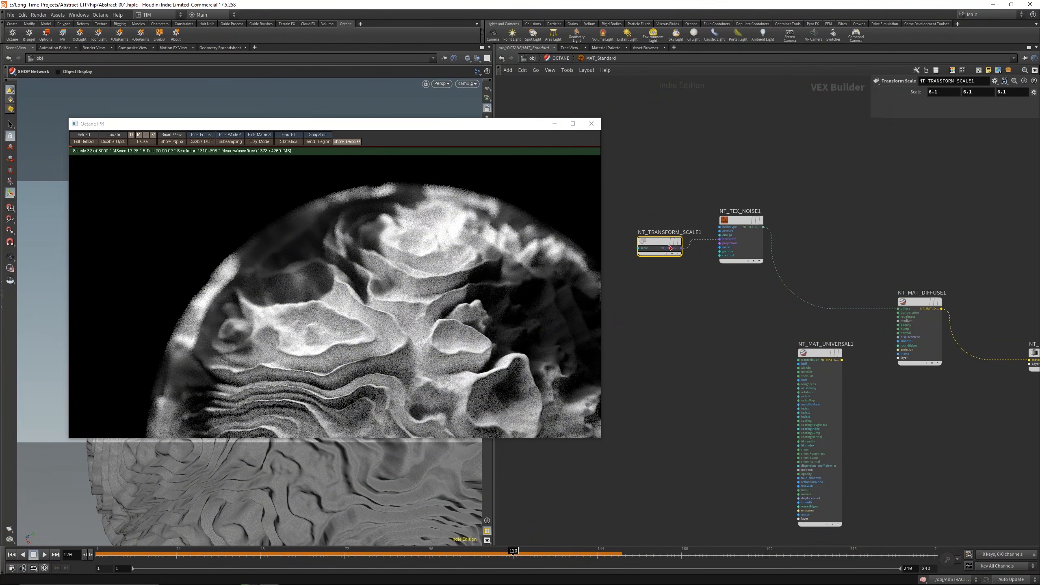
- Add a Transform 3D node and connect it to NT_TEX_NOISE1's transform input in place of the Transform Scale
scroll(670, 248, down, 2)
scroll(666, 241, up, 3)
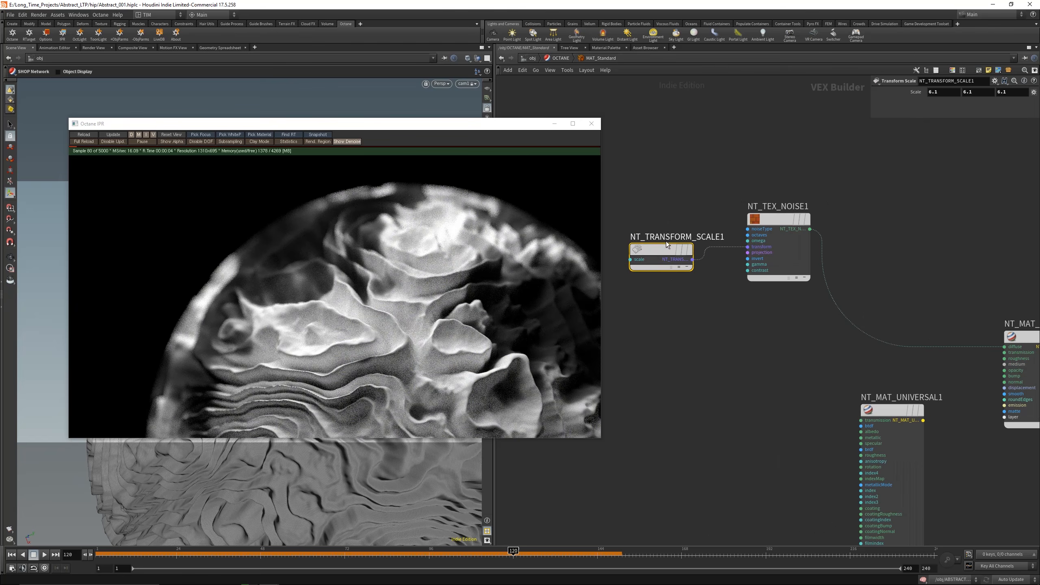
drag(666, 245, 656, 169)
middle_drag(670, 279, 713, 315)
click(713, 316)
key(Tab)
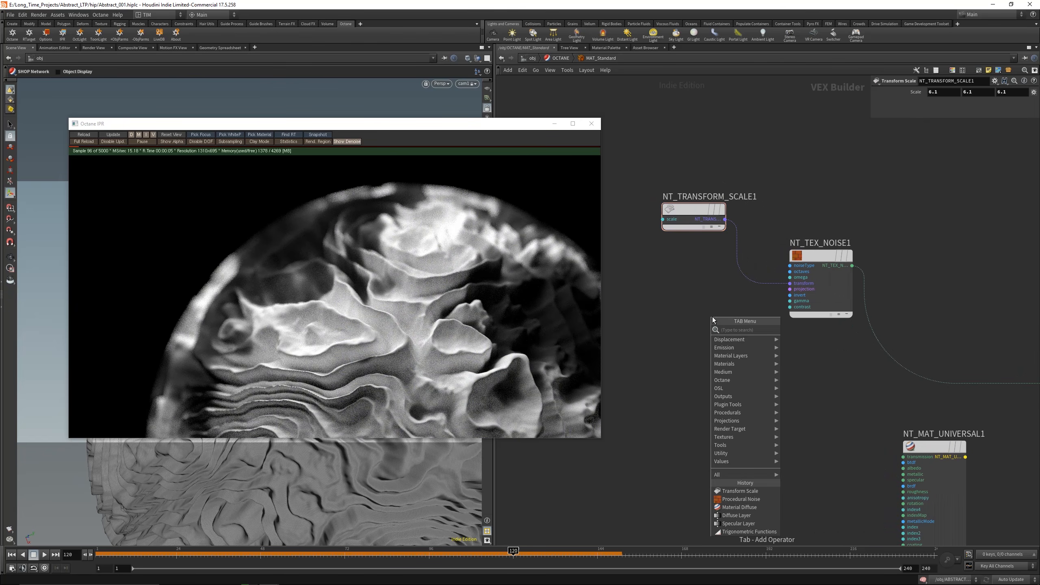
text(tra)
click(841, 336)
click(672, 318)
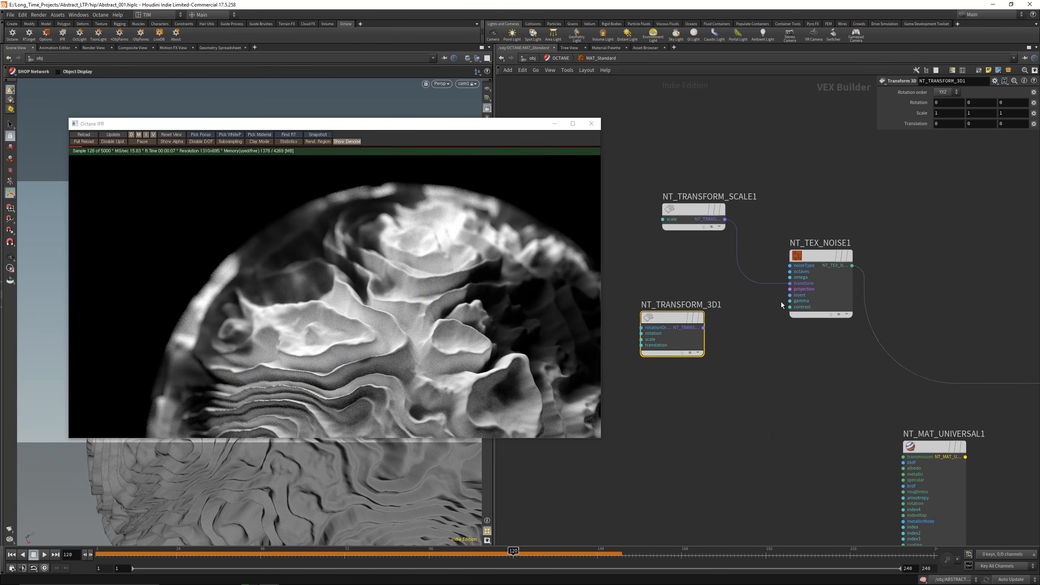
click(789, 283)
click(709, 333)
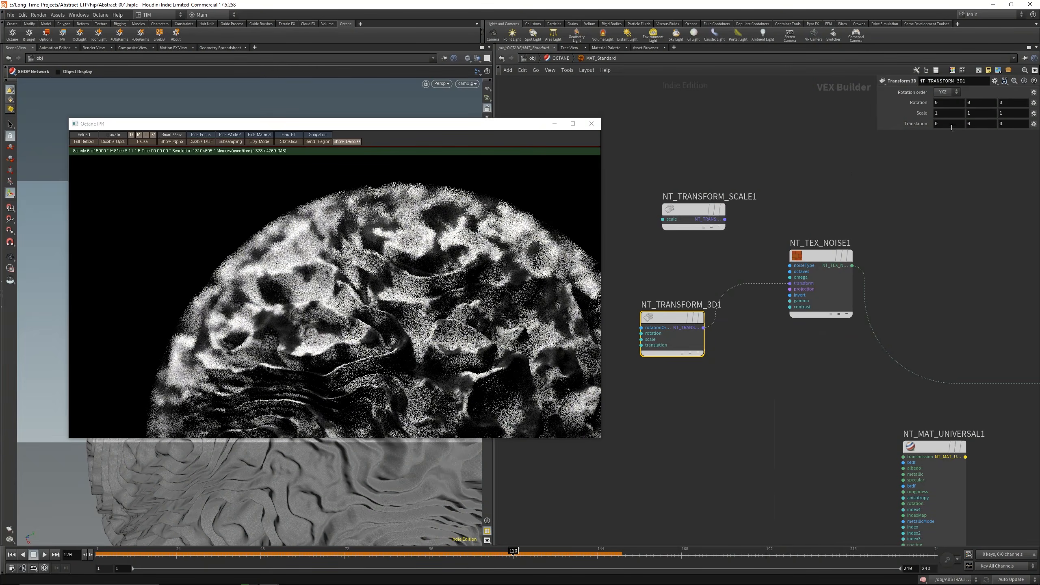
- Copy NT_TRANSFORM_SCALE1's scale parameter and paste it as relative references into NT_TRANSFORM_3D1's scale
drag(696, 150, 694, 244)
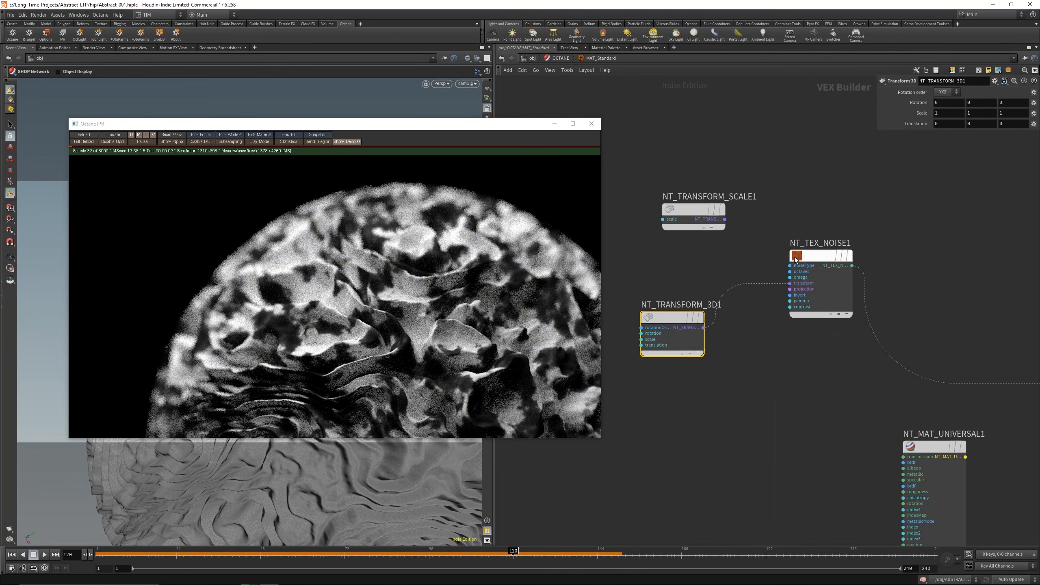
right_click(922, 93)
click(947, 146)
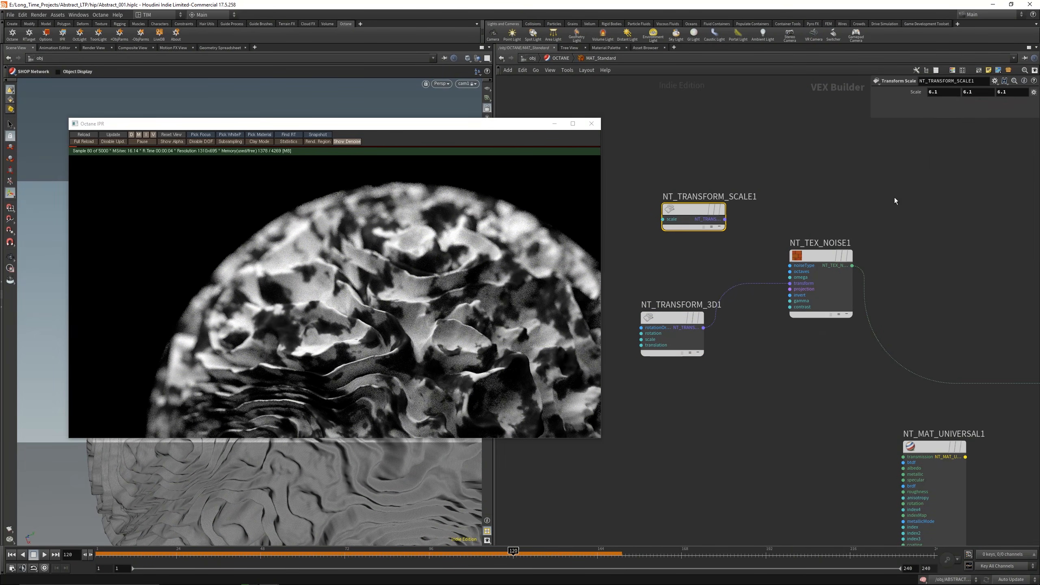
drag(676, 403, 677, 399)
right_click(917, 117)
click(962, 191)
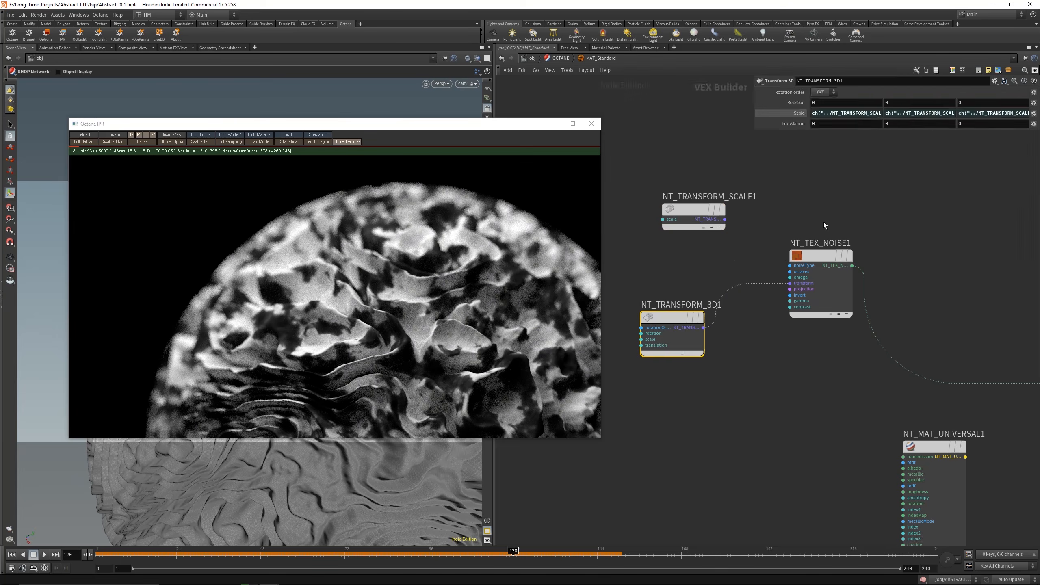
click(799, 114)
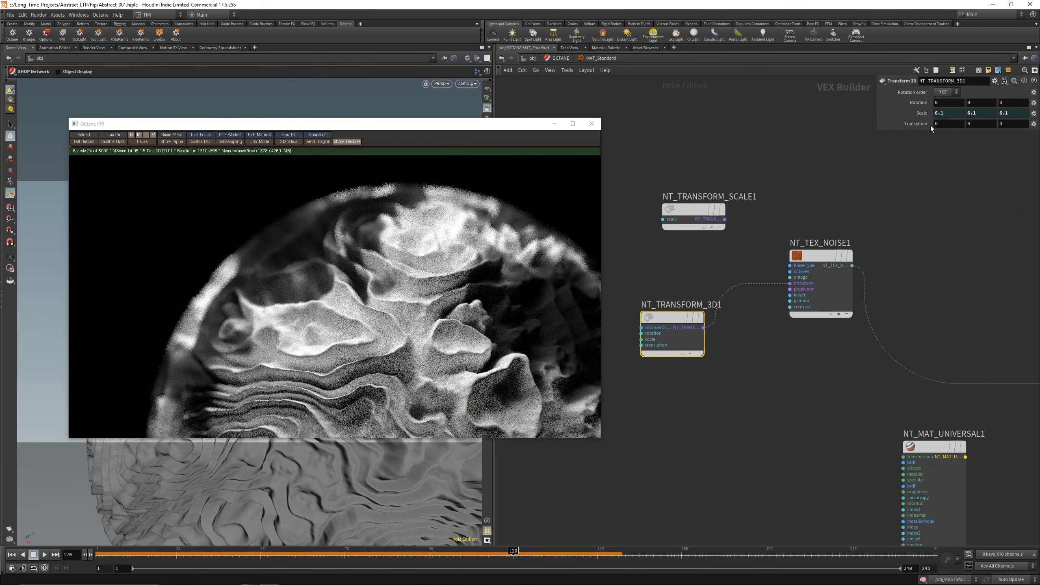
- Set NT_TRANSFORM_3D1's translation to 5 on all three axes
mouse_move(927, 121)
middle_down()
mouse_move(1033, 123)
mouse_move(919, 123)
middle_up()
scroll(836, 220, down, 2)
middle_drag(871, 244, 756, 177)
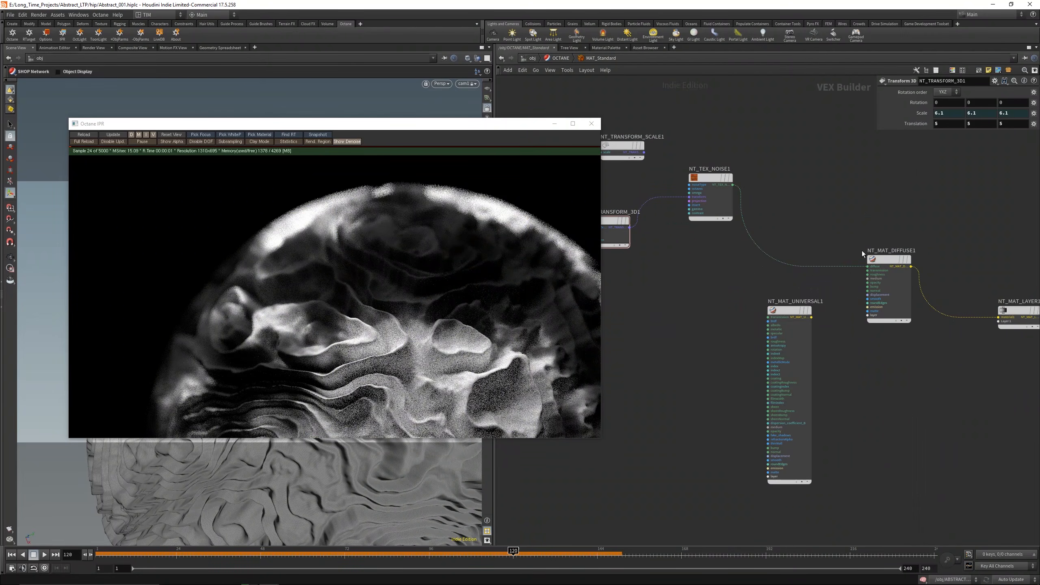
- Rewire NT_TEX_NOISE1 from NT_MAT_DIFFUSE1 to NT_MAT_LAYER1's Layer 1 input and move the diffuse material node up out of the way
middle_drag(903, 286, 831, 269)
mouse_move(830, 271)
mouse_down()
mouse_move(837, 308)
mouse_move(837, 271)
mouse_up()
drag(738, 247, 917, 308)
drag(825, 242, 836, 150)
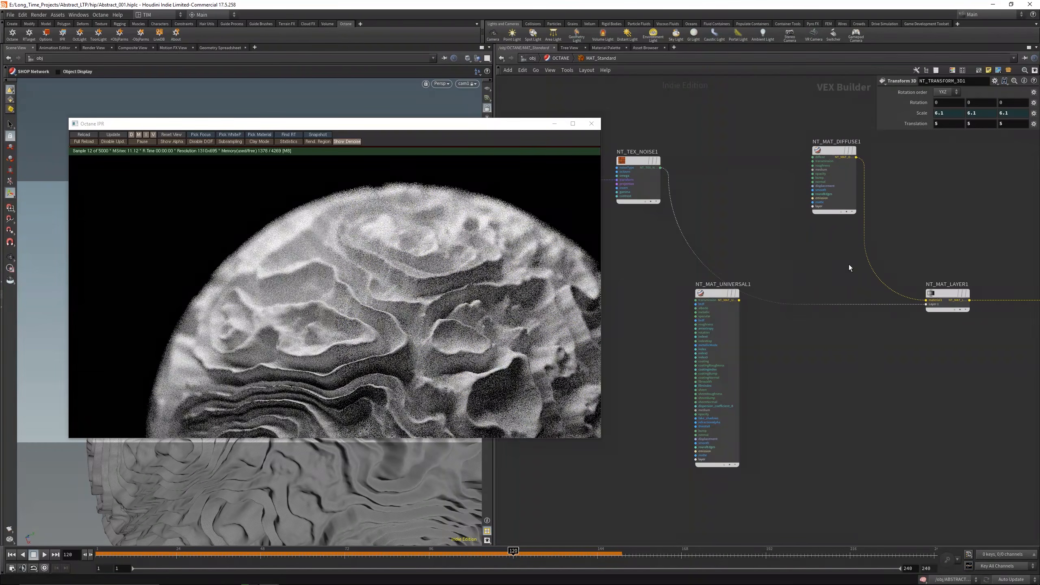
- Add a Specular Layer node and connect it to NT_MAT_LAYER1's Layer 1 input
scroll(866, 332, up, 1)
key(Tab)
mouse_move(900, 351)
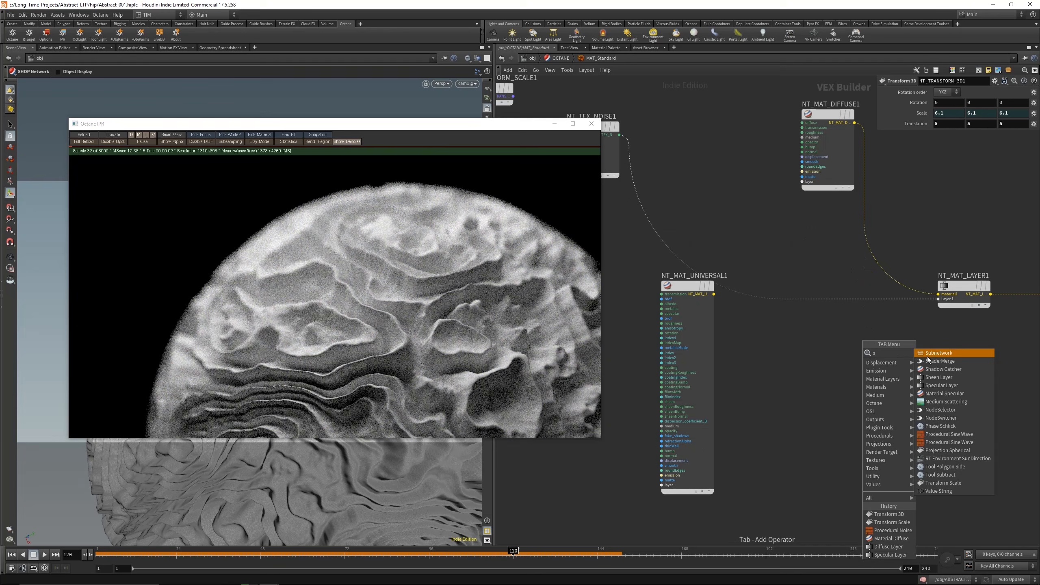
click(935, 389)
click(854, 348)
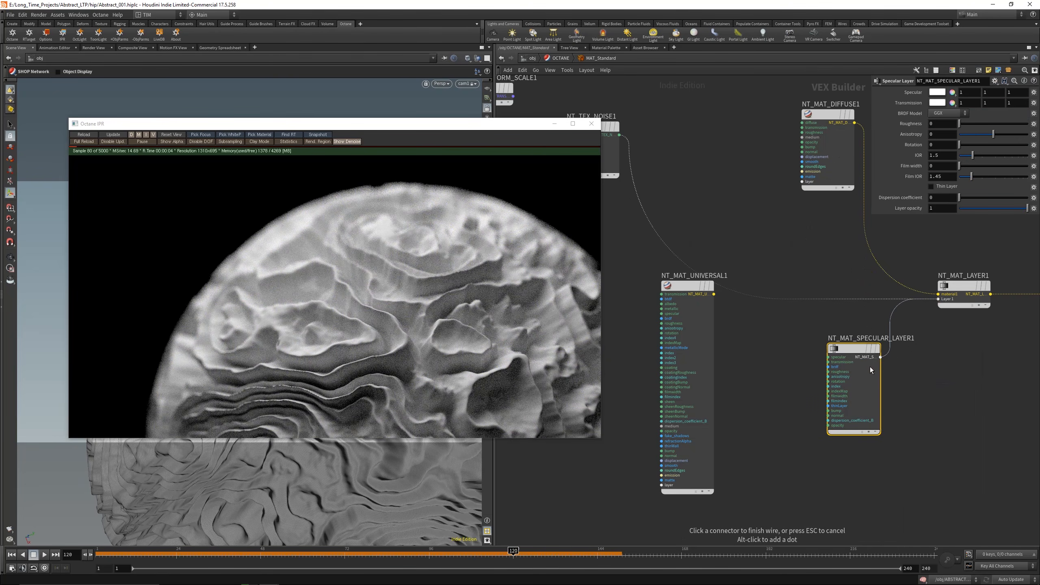
- Move NT_MAT_DIFFUSE1 aside and connect NT_MAT_UNIVERSAL1 to NT_MAT_LAYER1's material1 input instead
drag(821, 120, 796, 148)
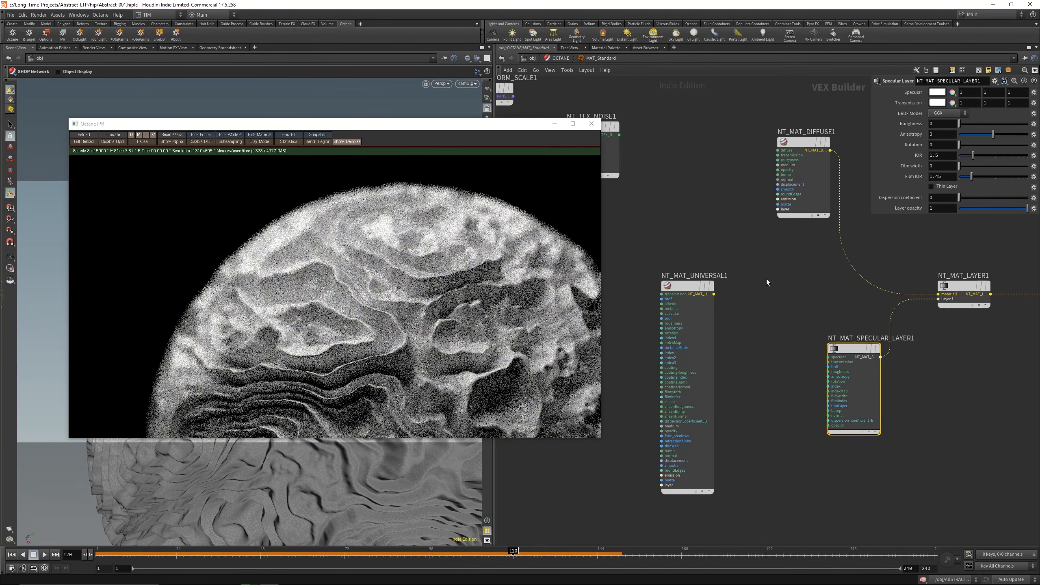
click(714, 293)
click(937, 294)
scroll(764, 267, down, 3)
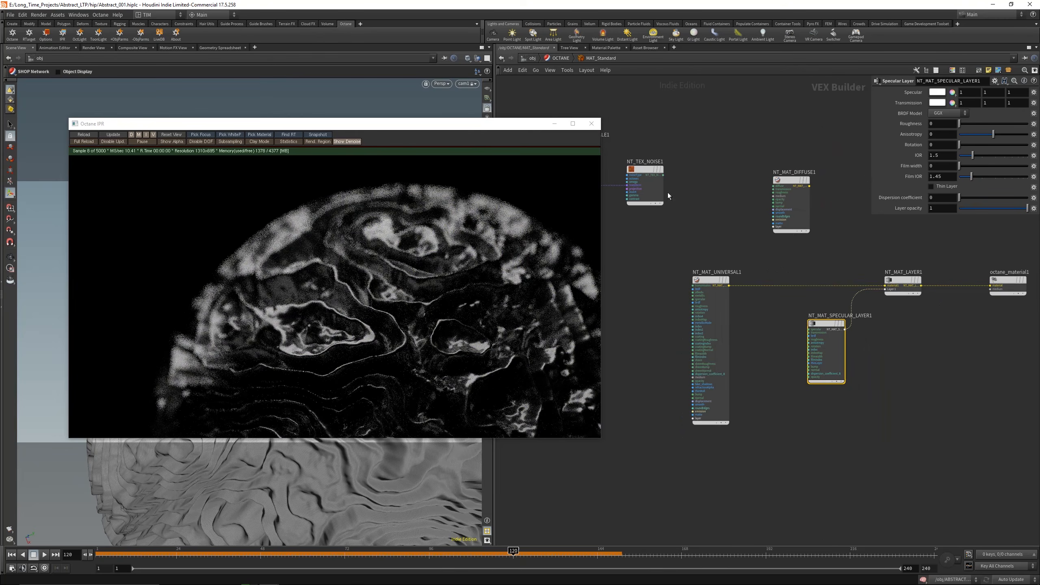
- Connect NT_TEX_NOISE1 to the roughness input of NT_MAT_SPECULAR_LAYER1
click(663, 175)
scroll(820, 347, up, 3)
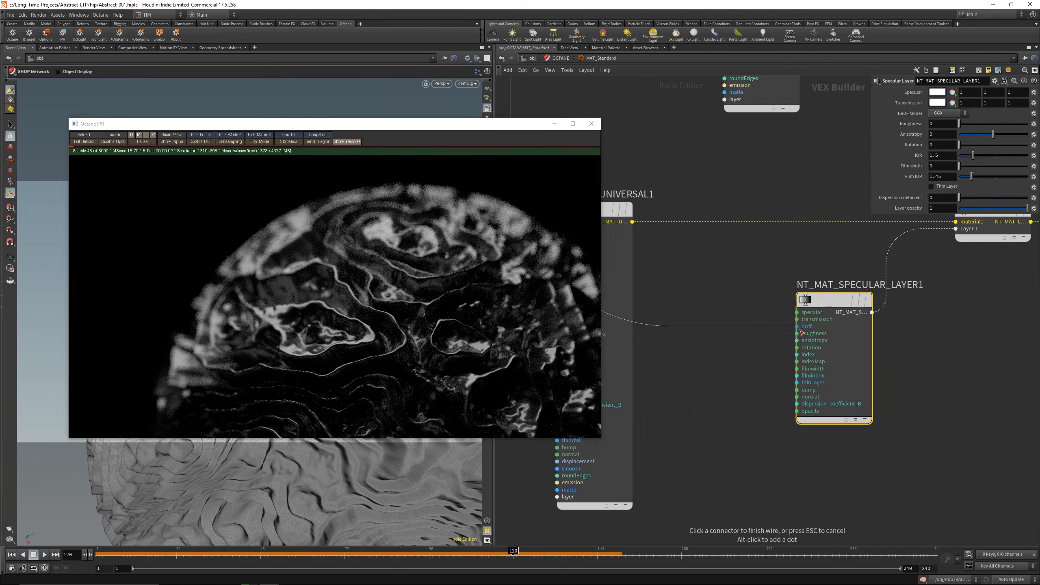
click(796, 332)
scroll(783, 374, down, 3)
middle_drag(784, 374, 830, 364)
middle_drag(653, 164, 730, 165)
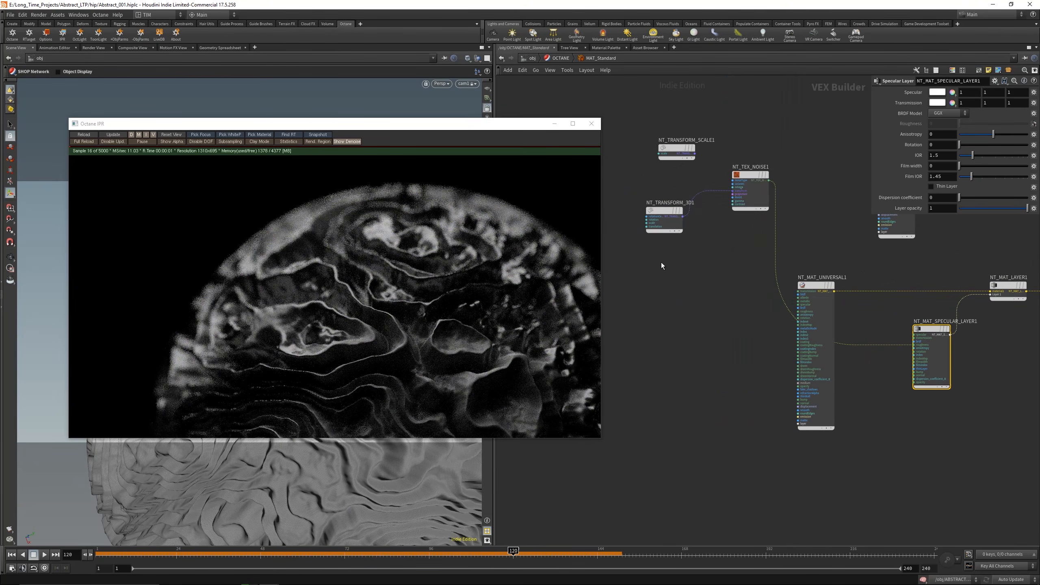
- Move NT_TEX_NOISE1 and NT_TRANSFORM_3D1 below the material nodes and reconnect the noise to the specular layer's transmission input
drag(646, 266, 750, 173)
drag(747, 173, 884, 441)
scroll(897, 373, up, 3)
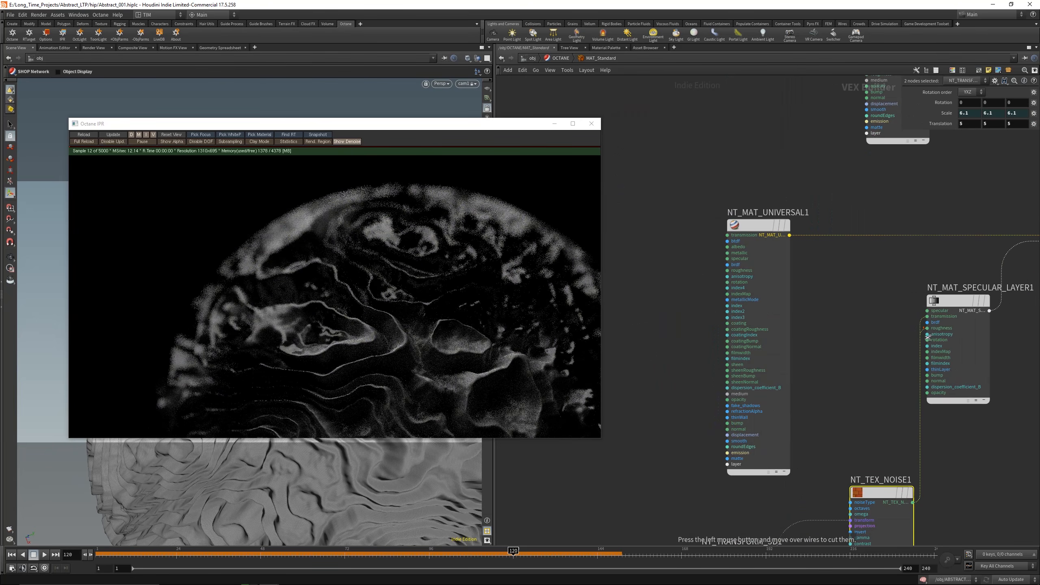
- Add a Tool Gradient node between NT_TEX_NOISE1 and the transmission input of NT_MAT_SPECULAR_LAYER1
middle_drag(954, 517, 912, 394)
key(Tab)
text(gra)
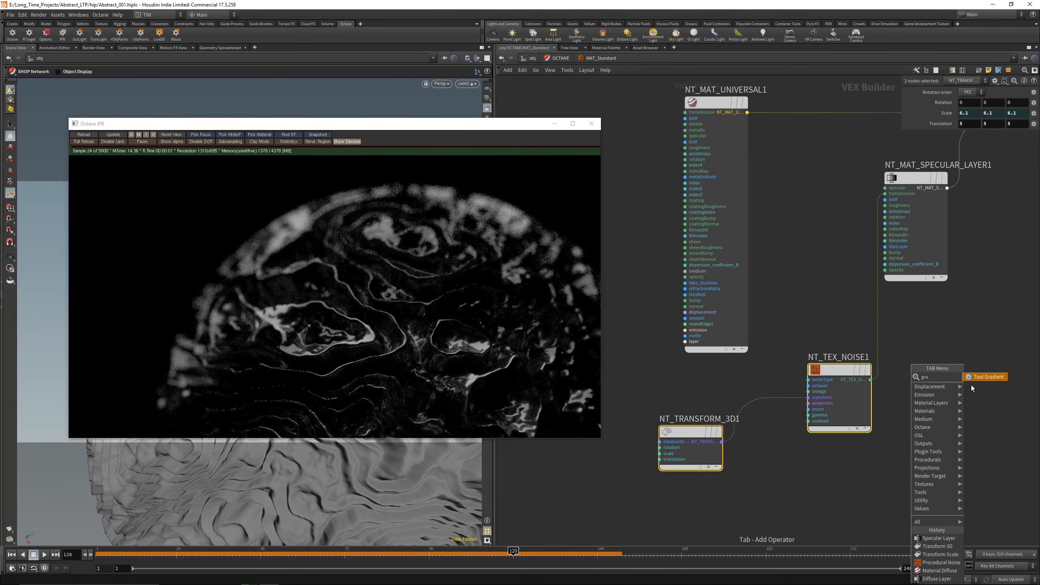
click(972, 377)
click(950, 366)
drag(921, 374, 871, 379)
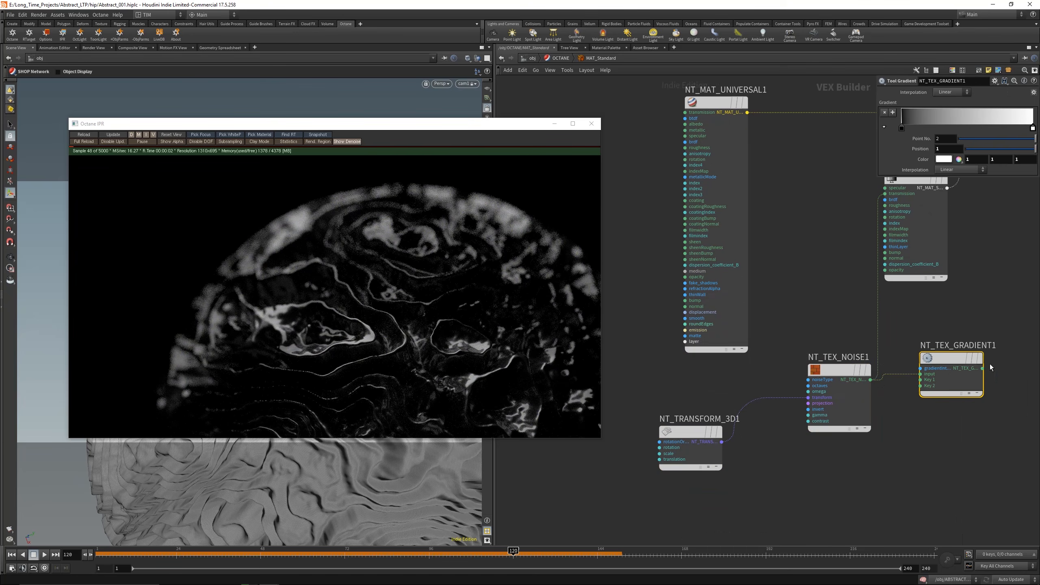
click(868, 196)
- Set the first point of NT_TEX_GRADIENT1 to orange (1, 0.5, 0)
click(902, 128)
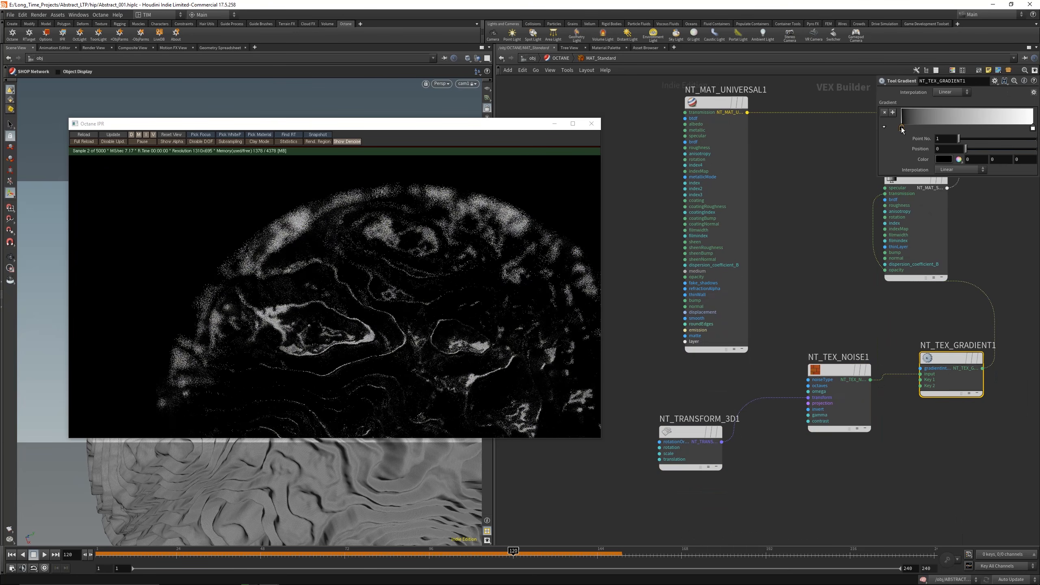
click(943, 159)
click(730, 176)
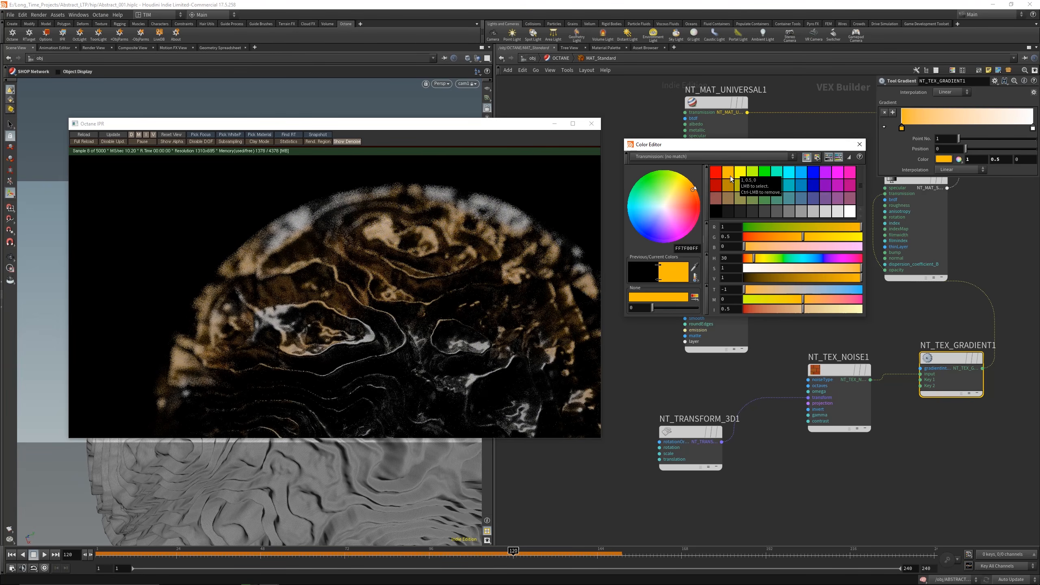
click(859, 144)
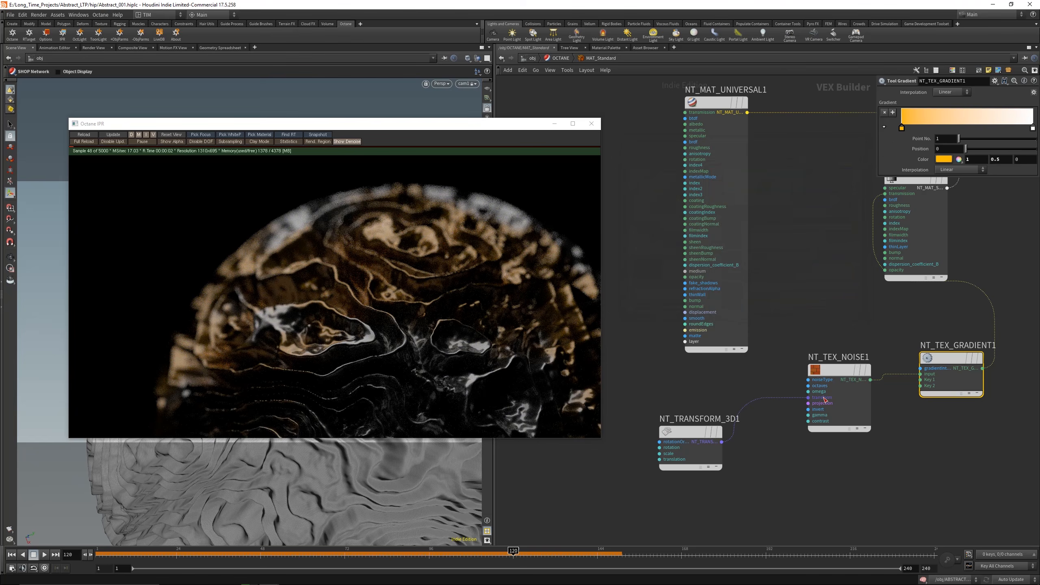
- Line up the Transform 3D, noise and gradient nodes in a row below NT_MAT_UNIVERSAL1, shifting the universal material slightly away from the layers
scroll(825, 401, down, 3)
drag(722, 465, 905, 376)
drag(834, 389, 718, 436)
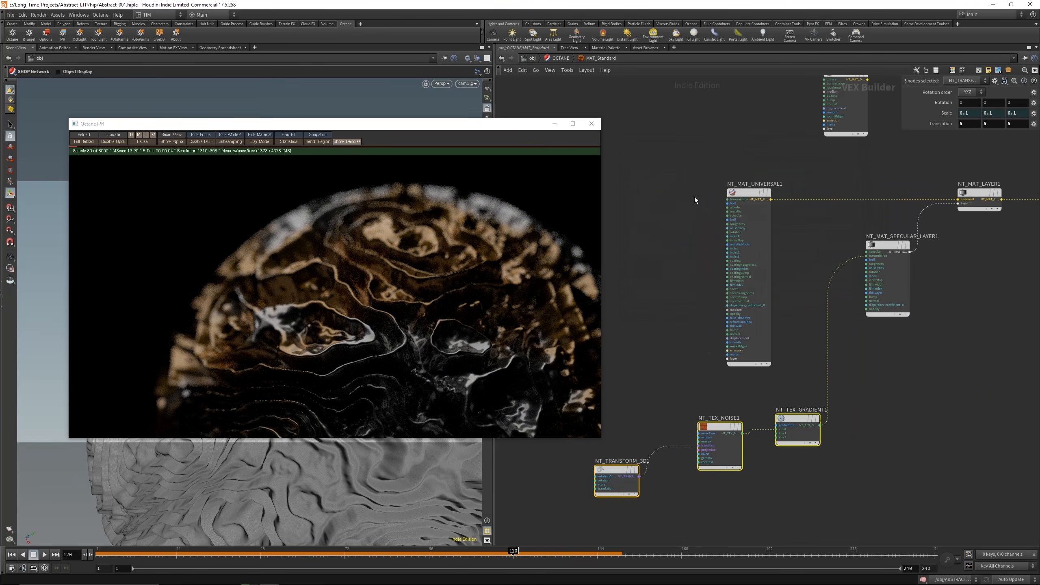
drag(749, 194, 711, 195)
click(768, 301)
middle_drag(766, 294, 737, 273)
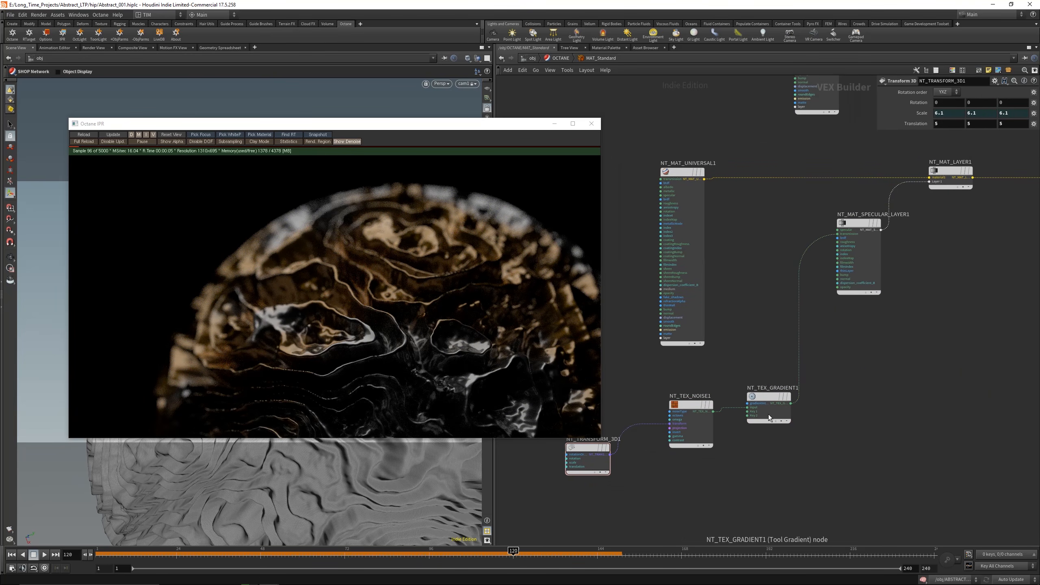
mouse_move(769, 399)
mouse_down()
mouse_move(775, 410)
mouse_move(765, 407)
mouse_up()
drag(598, 446, 630, 404)
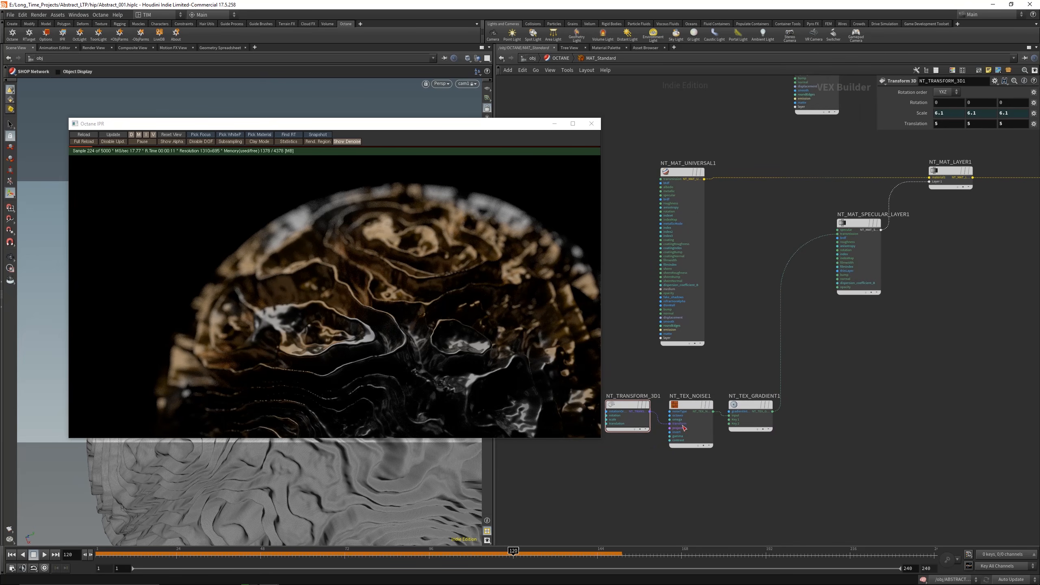
- Add a Metallic Layer node and connect it to NT_MAT_LAYER1's Layer 1 input in place of the specular layer
middle_drag(704, 382, 763, 350)
scroll(880, 290, up, 2)
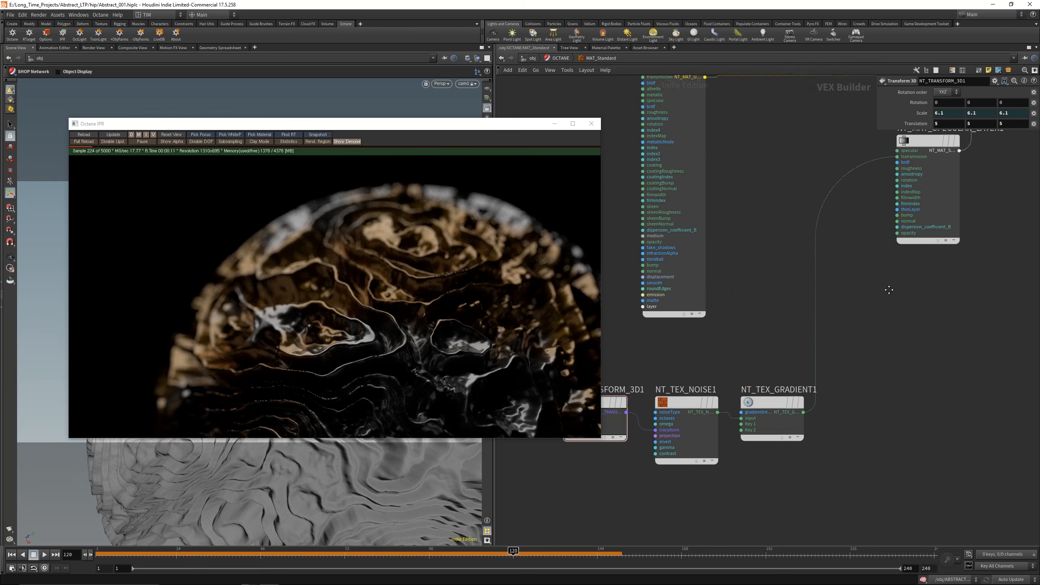
middle_drag(886, 291, 754, 410)
key(Tab)
text(me)
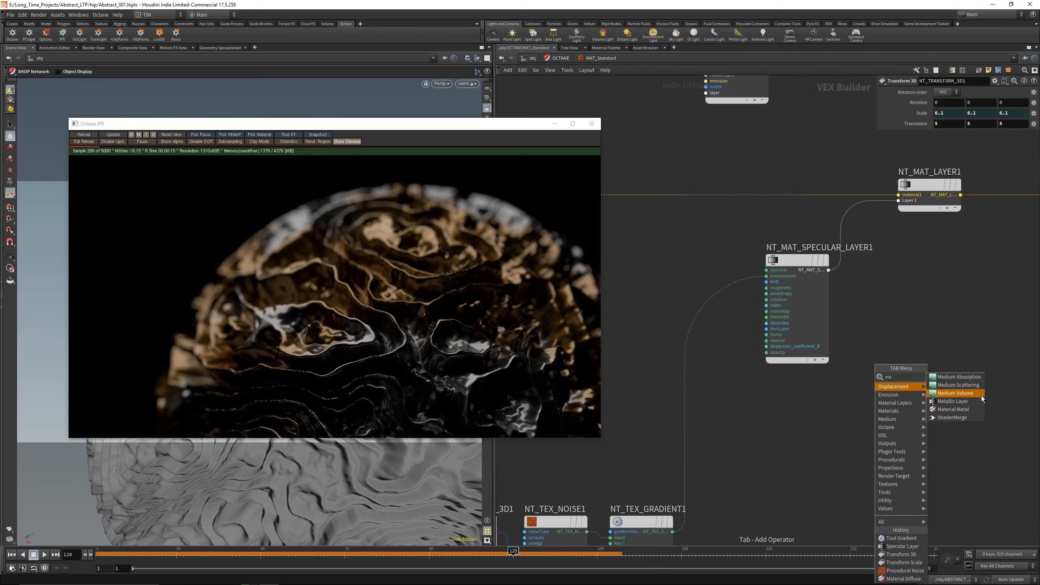
click(936, 402)
click(861, 423)
click(891, 432)
middle_drag(920, 356, 847, 399)
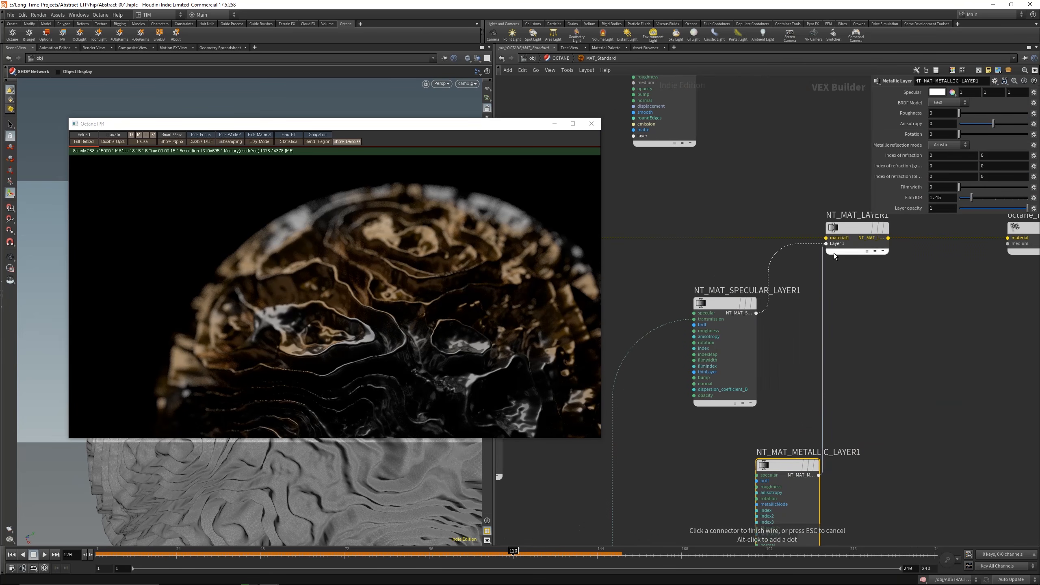
click(829, 245)
scroll(828, 359, down, 4)
scroll(803, 362, up, 3)
- Connect NT_TEX_GRADIENT1 to the specular input of NT_MAT_METALLIC_LAYER1
drag(784, 316, 733, 345)
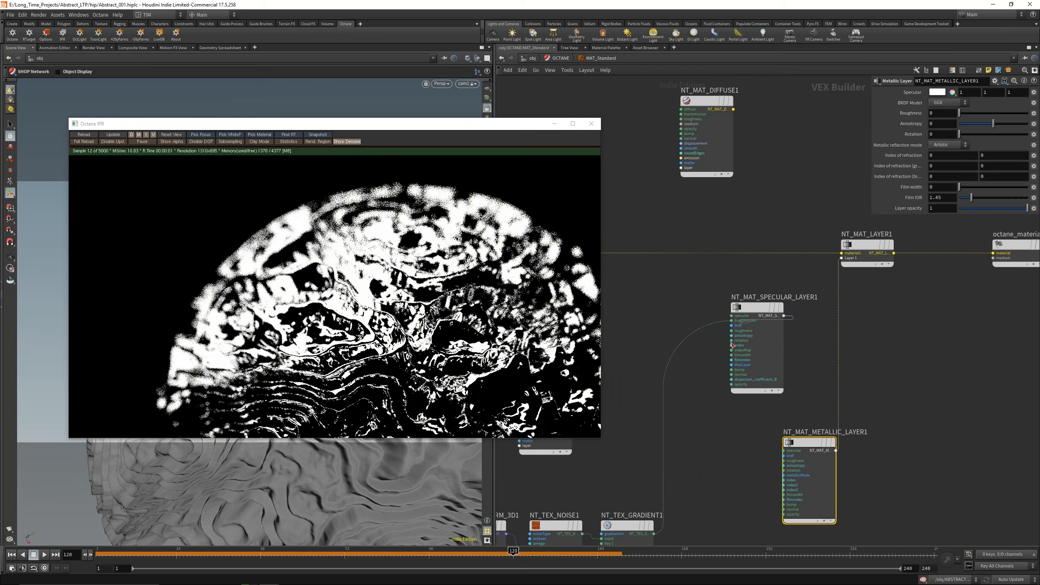
click(785, 411)
middle_drag(796, 396, 841, 332)
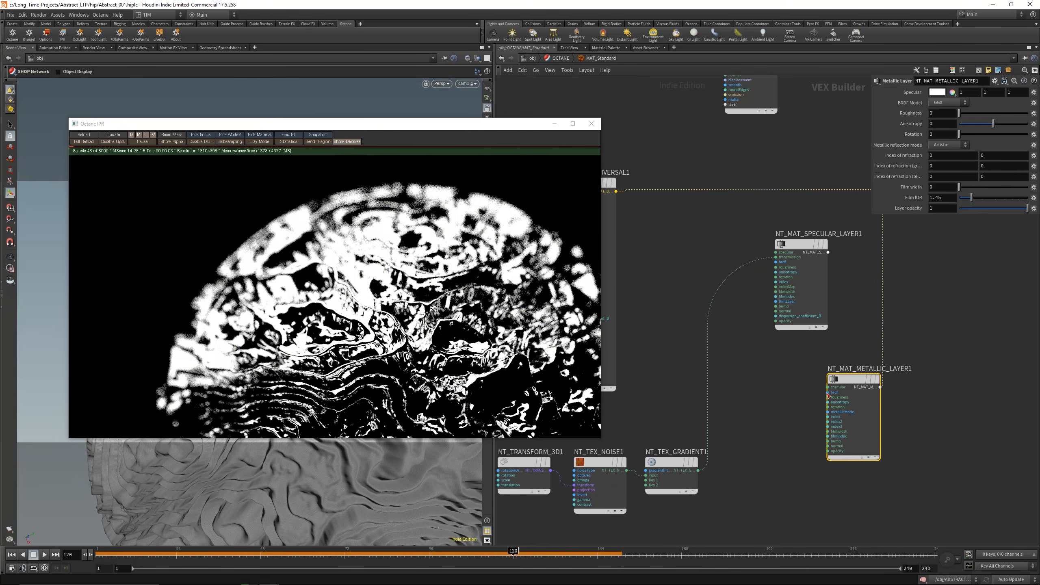
drag(828, 391, 697, 470)
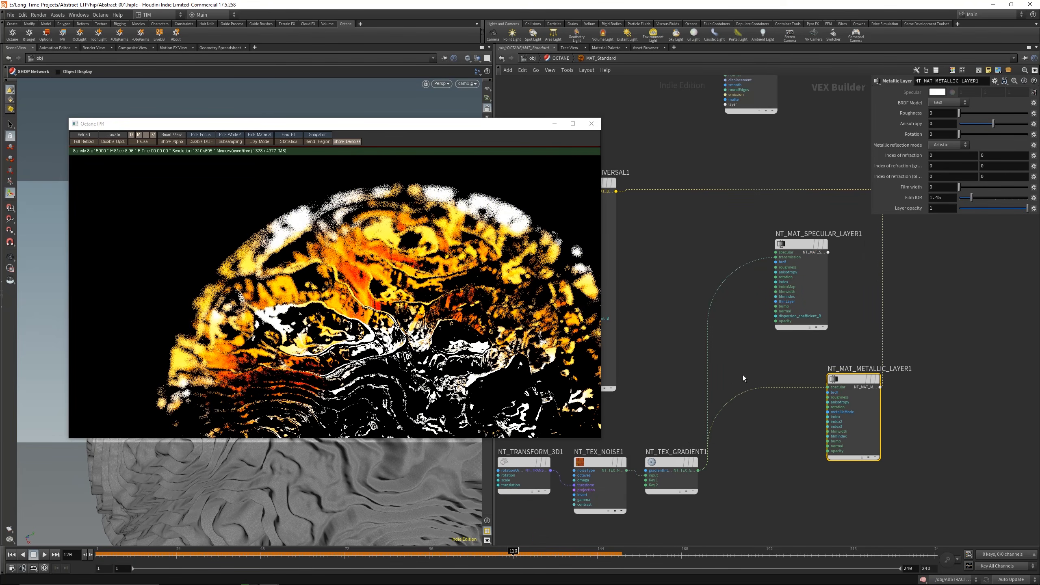
- Move the NT_MAT_SPECULAR_LAYER1 and NT_MAT_METALLIC_LAYER1 nodes further away from NT_MAT_LAYER1
middle_drag(819, 257, 723, 282)
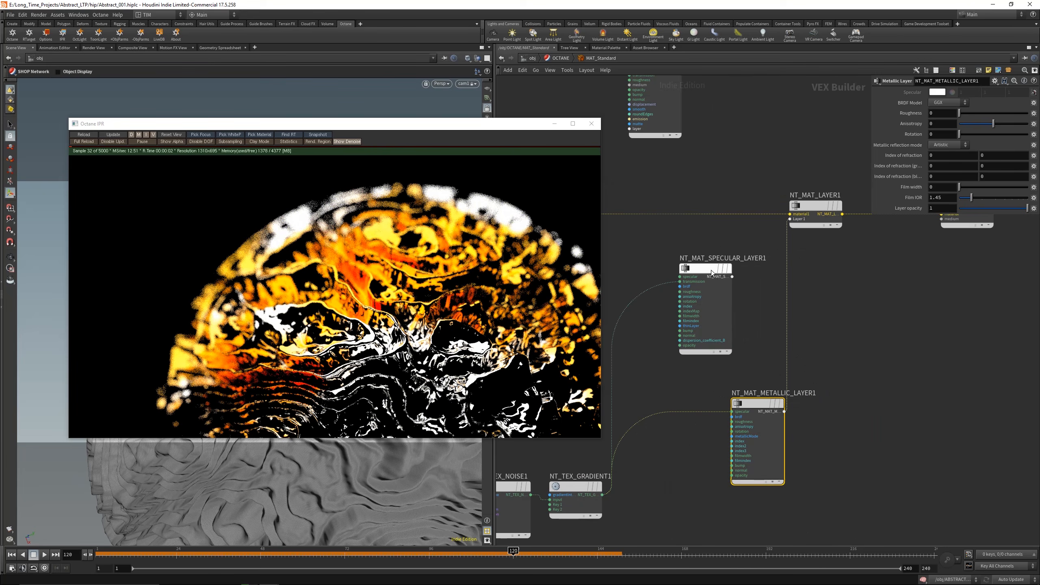
drag(723, 283, 691, 282)
drag(751, 402, 716, 392)
middle_drag(707, 329, 846, 343)
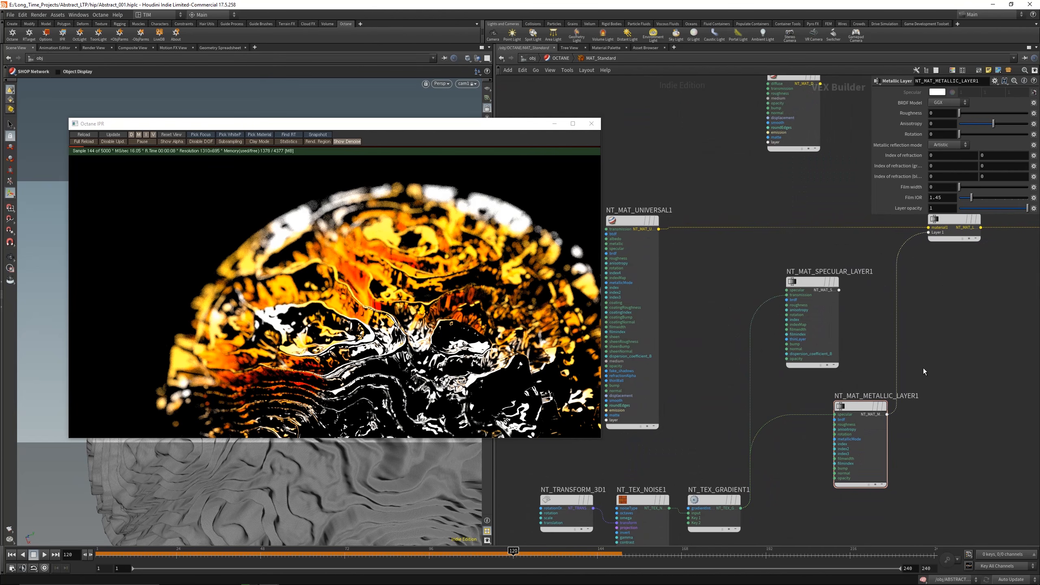
- Try a Tool Mix Texture node with amount 0 between NT_MAT_METALLIC_LAYER1 and NT_MAT_LAYER1, and delete it
key(Tab)
text(t)
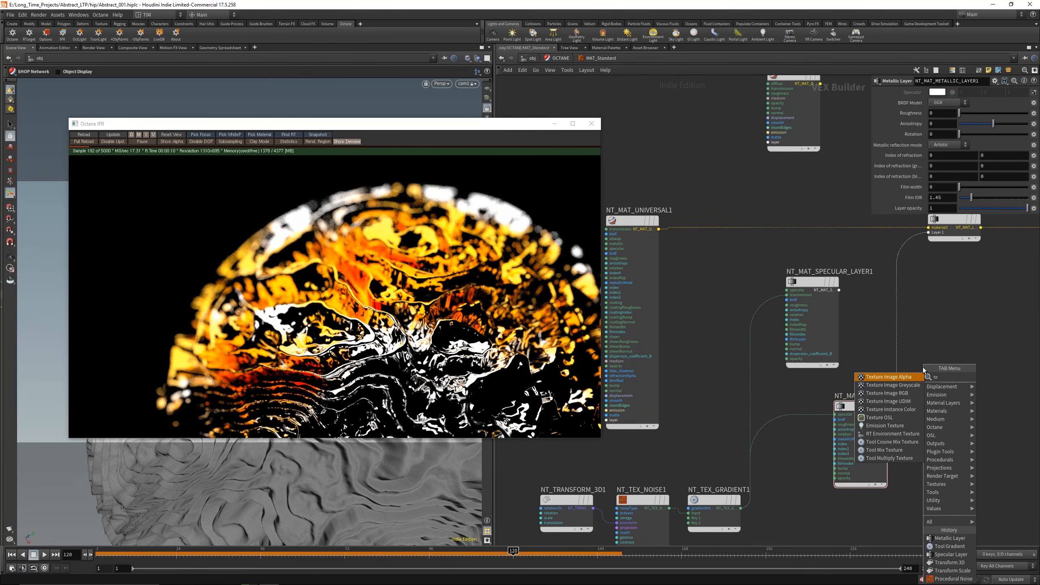
click(886, 449)
click(940, 452)
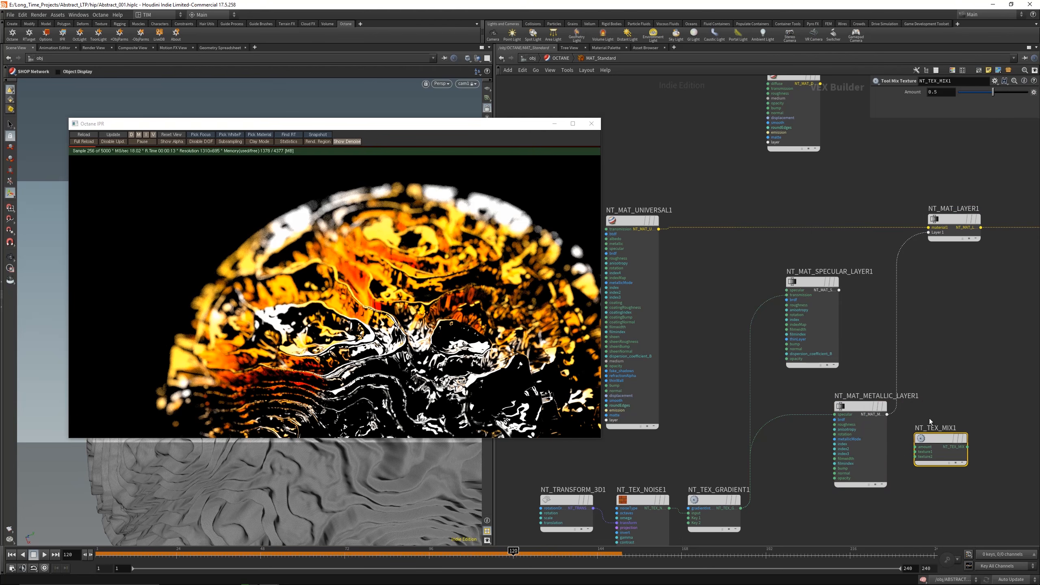
drag(919, 465, 933, 378)
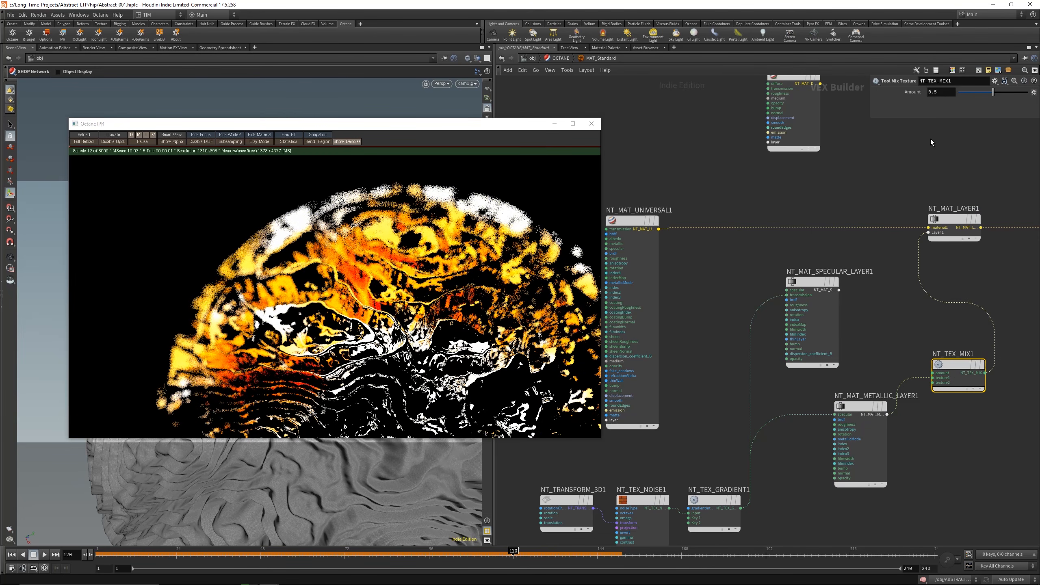
click(943, 92)
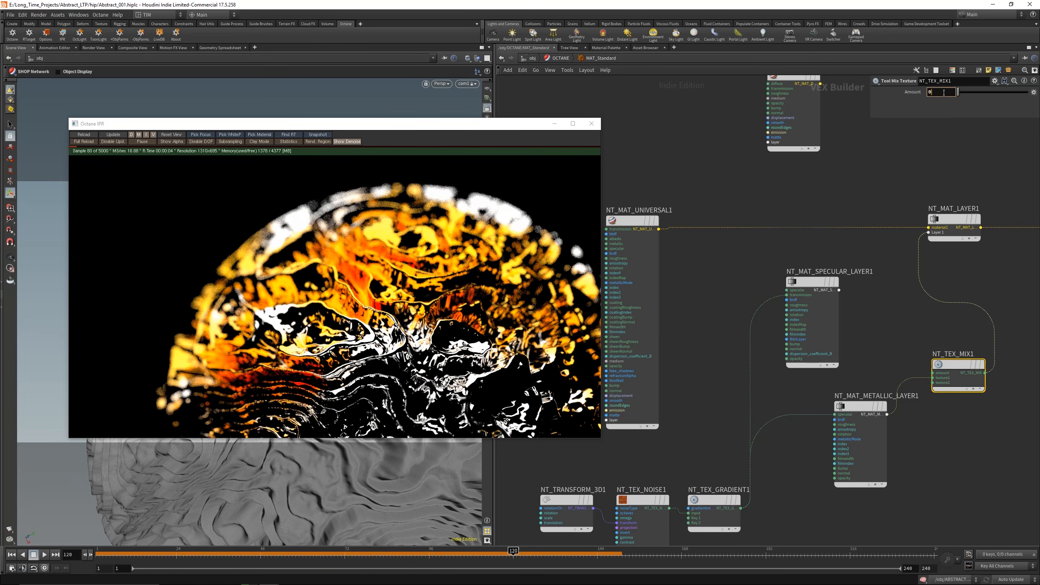
key(Delete)
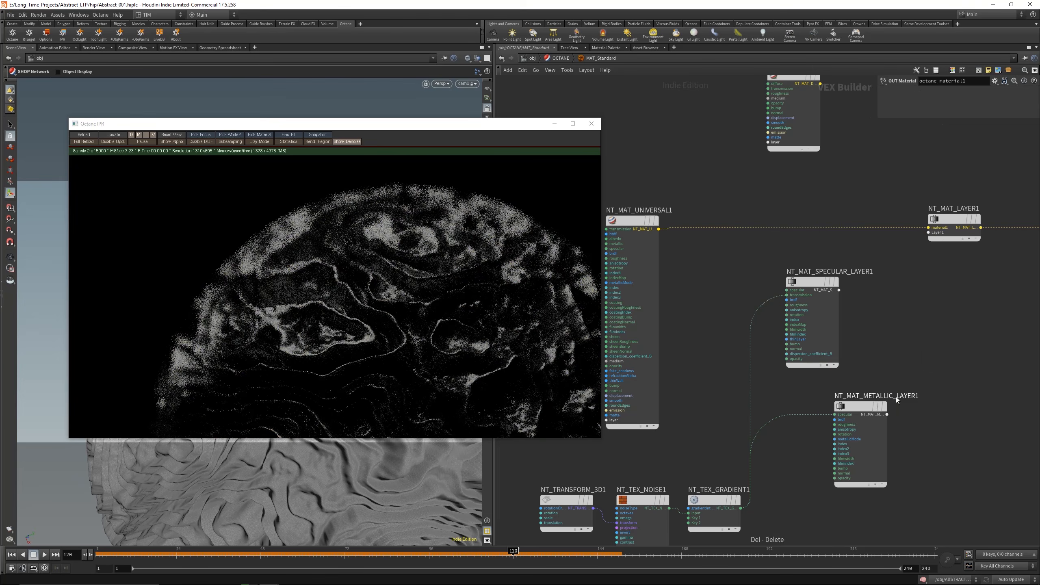
- Stack NT_MAT_METALLIC_LAYER1 beneath NT_MAT_SPECULAR_LAYER1 and shift the transform, noise and gradient row away from the layers
drag(863, 406, 814, 410)
drag(807, 285, 807, 296)
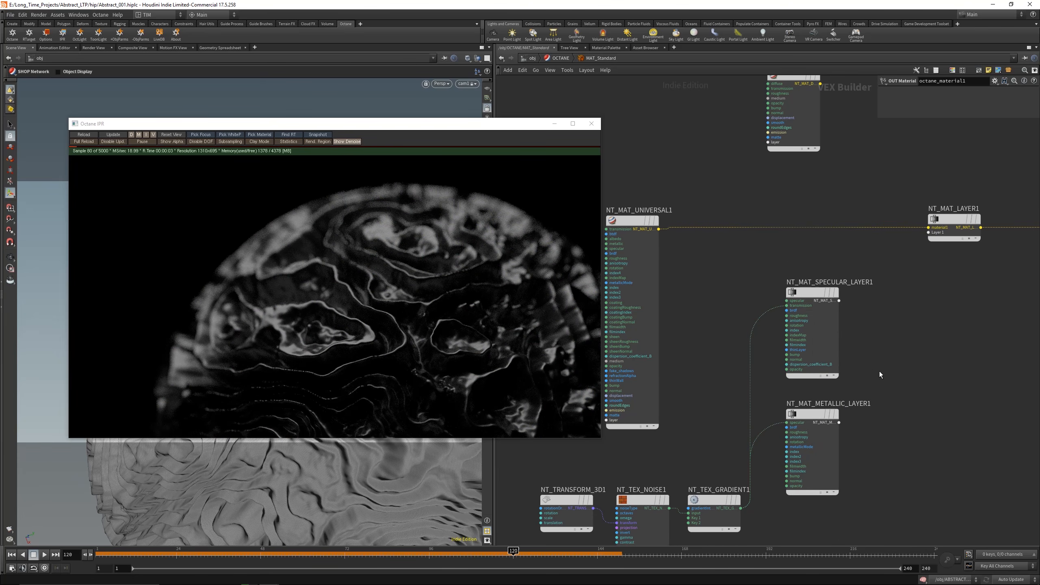
scroll(890, 380, down, 2)
drag(611, 493, 715, 455)
click(782, 424)
drag(874, 363, 862, 364)
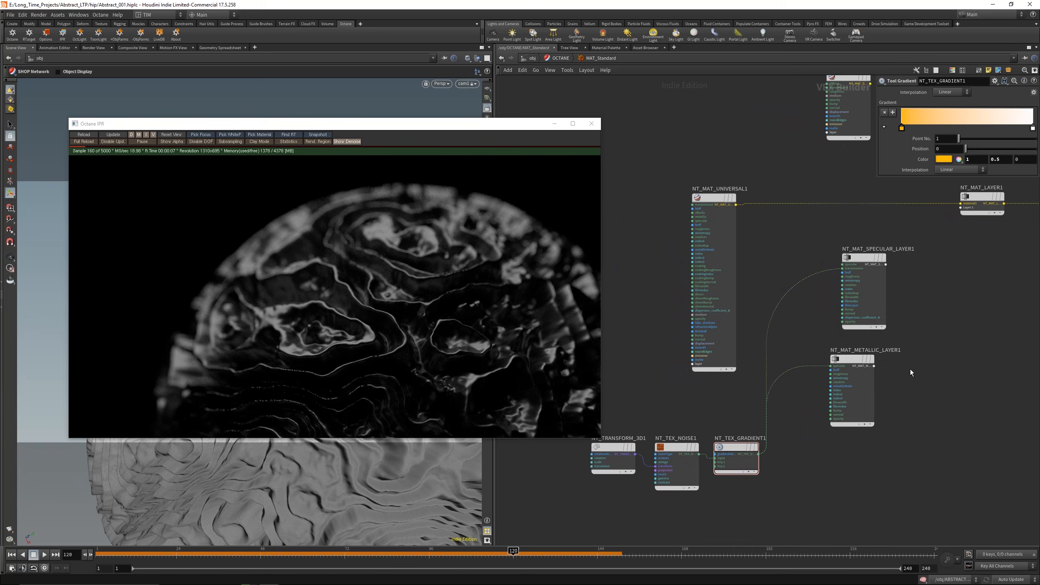
key(Tab)
text(ma)
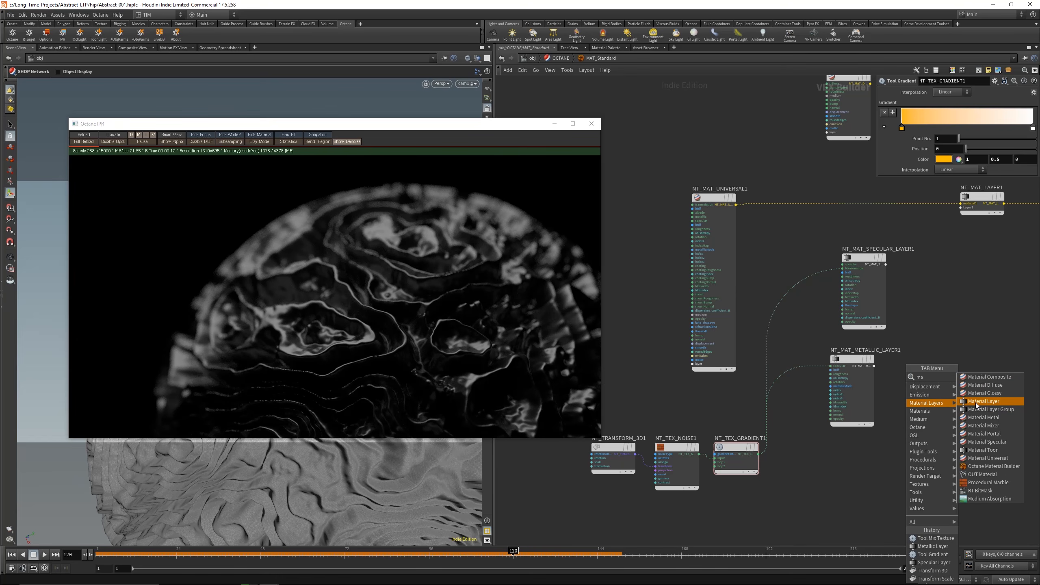
click(957, 317)
- Align NT_MAT_SPECULAR_LAYER1 above the metallic layer and add a Material Composite node beside the metallic layer
drag(872, 259, 860, 264)
key(Tab)
text(v)
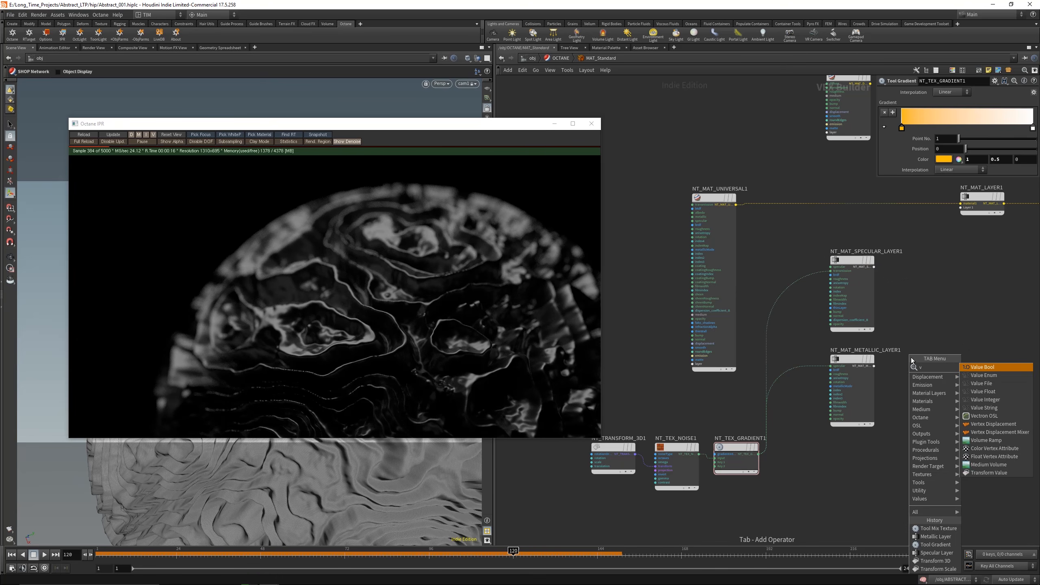
key(BackSpace)
text(com)
key(Return)
click(911, 357)
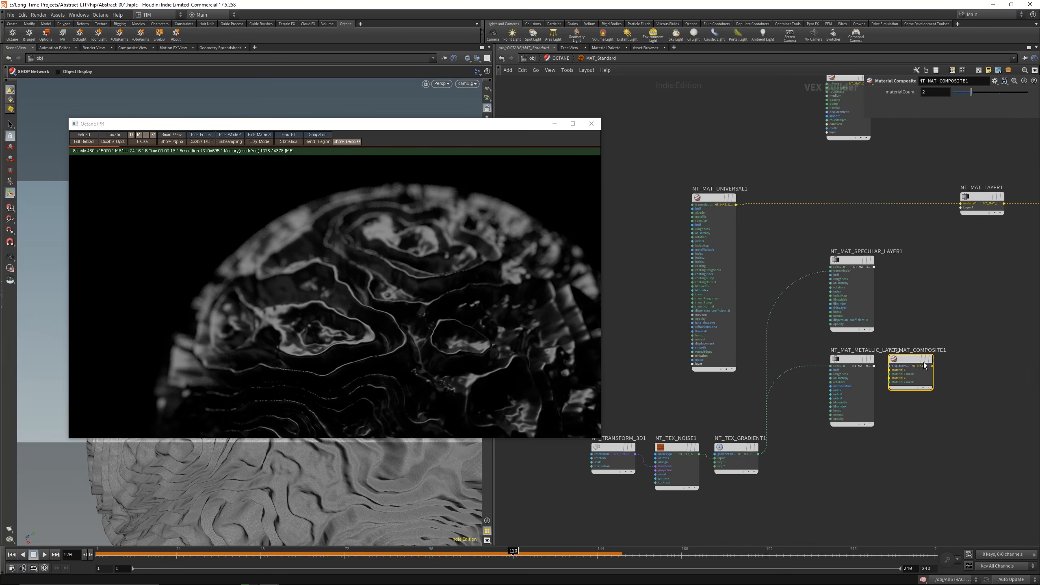
- Move the layer and texture nodes clear below NT_MAT_UNIVERSAL1 and delete NT_MAT_METALLIC_LAYER1
middle_drag(924, 350, 892, 389)
drag(923, 269, 840, 281)
scroll(808, 320, down, 3)
drag(669, 494, 775, 428)
scroll(810, 402, up, 3)
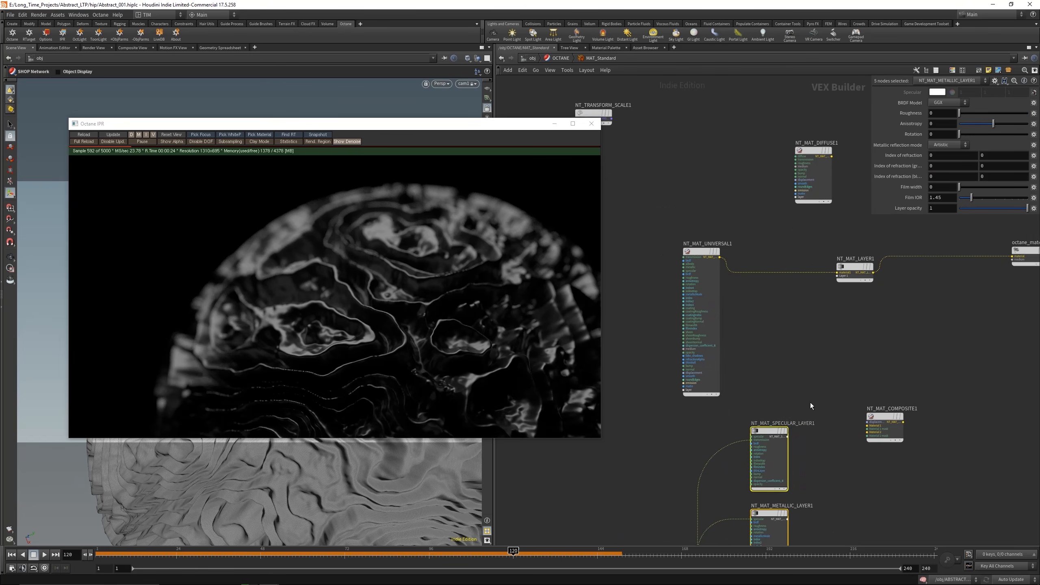
click(832, 467)
key(Delete)
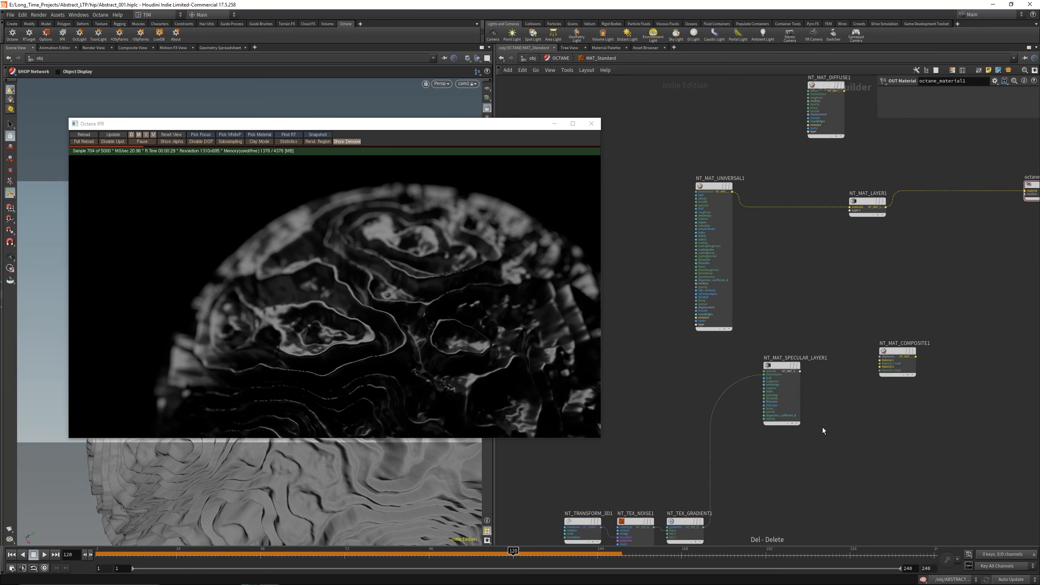
- Detach NT_MAT_LAYER1 from its connections and bring it and NT_MAT_UNIVERSAL1 closer to NT_MAT_COMPOSITE1
scroll(822, 430, down, 2)
scroll(792, 246, up, 3)
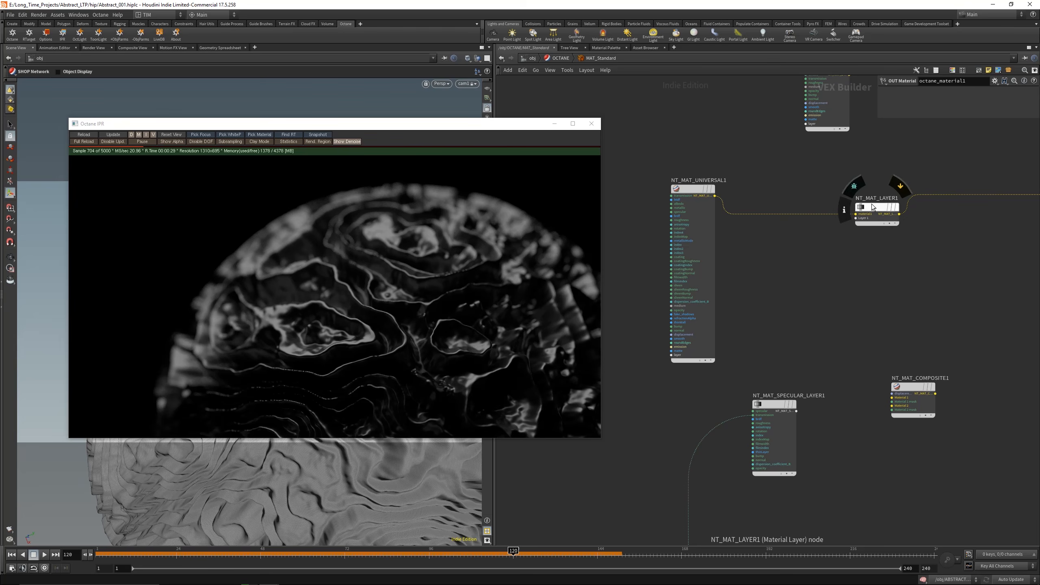
drag(872, 206, 874, 207)
drag(710, 190, 815, 195)
drag(876, 217, 890, 305)
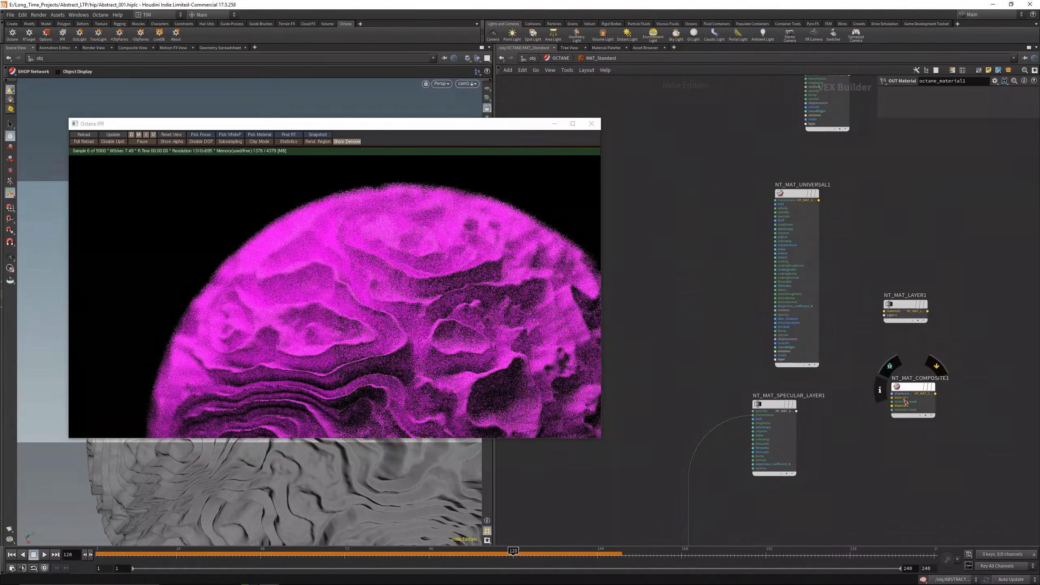
- Connect NT_MAT_UNIVERSAL1 to the Material 1 input of NT_MAT_COMPOSITE1 and the composite's output to octane_material1
drag(892, 398, 819, 201)
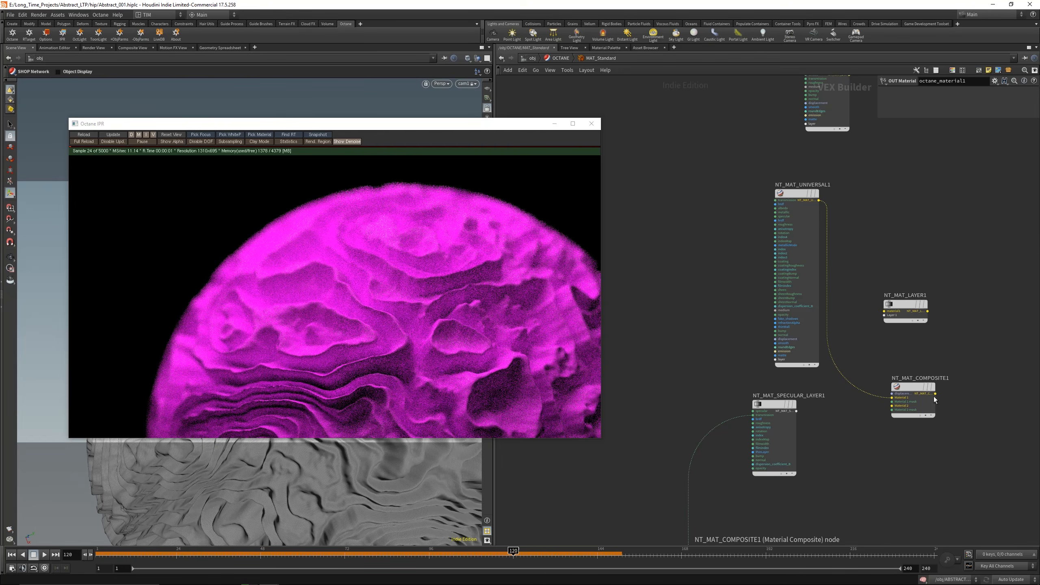
drag(935, 394, 951, 262)
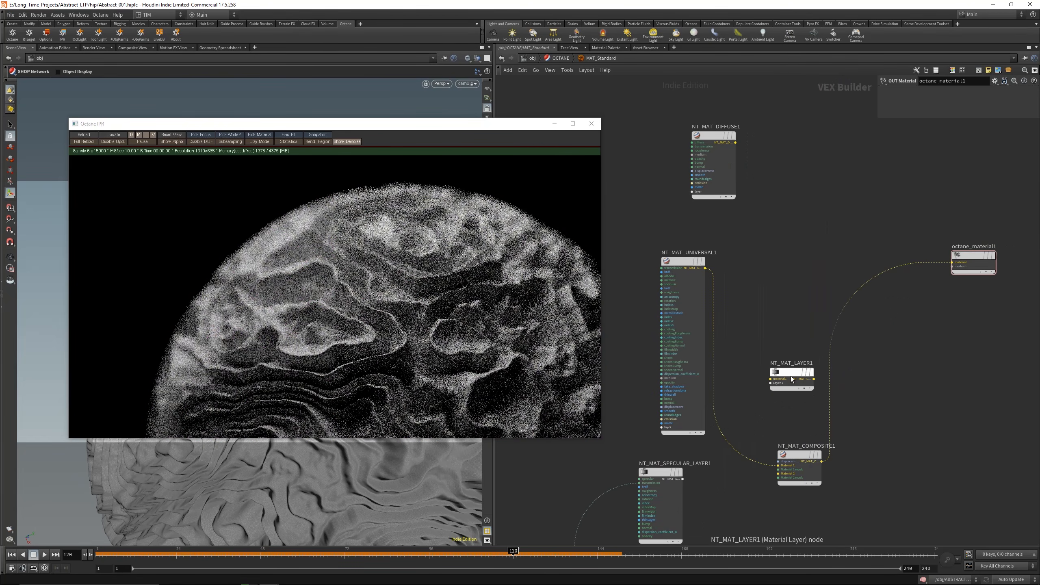
- Move NT_MAT_LAYER1 below NT_MAT_COMPOSITE1 and shift NT_MAT_SPECULAR_LAYER1 further away from it
drag(791, 373, 712, 527)
middle_drag(793, 505, 883, 376)
drag(735, 347, 642, 365)
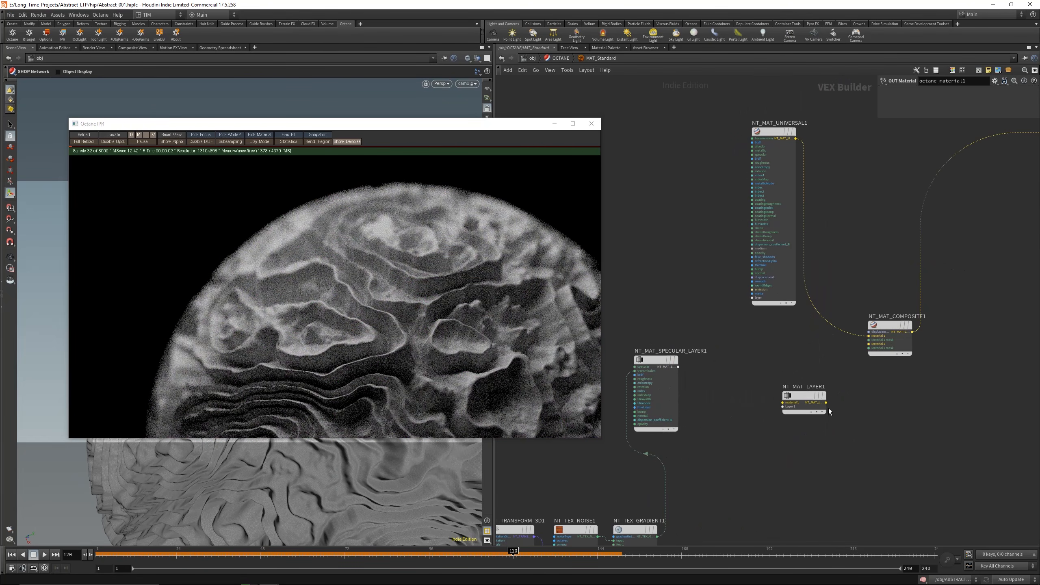
- Connect NT_MAT_LAYER1 to the composite's Material 2 input and NT_MAT_SPECULAR_LAYER1 to NT_MAT_LAYER1's Layer 1 input
click(826, 403)
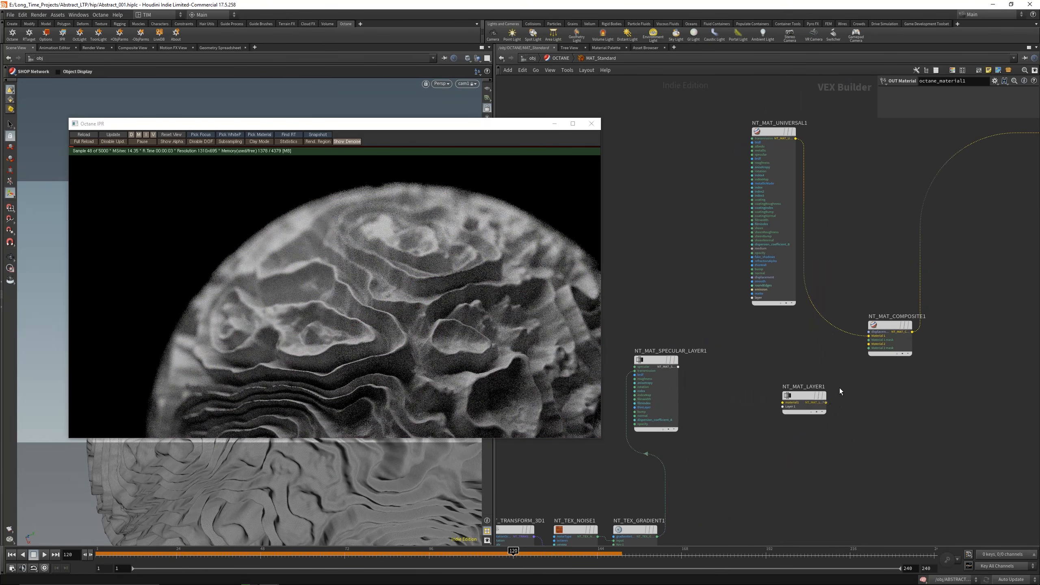
click(868, 344)
drag(807, 396, 822, 388)
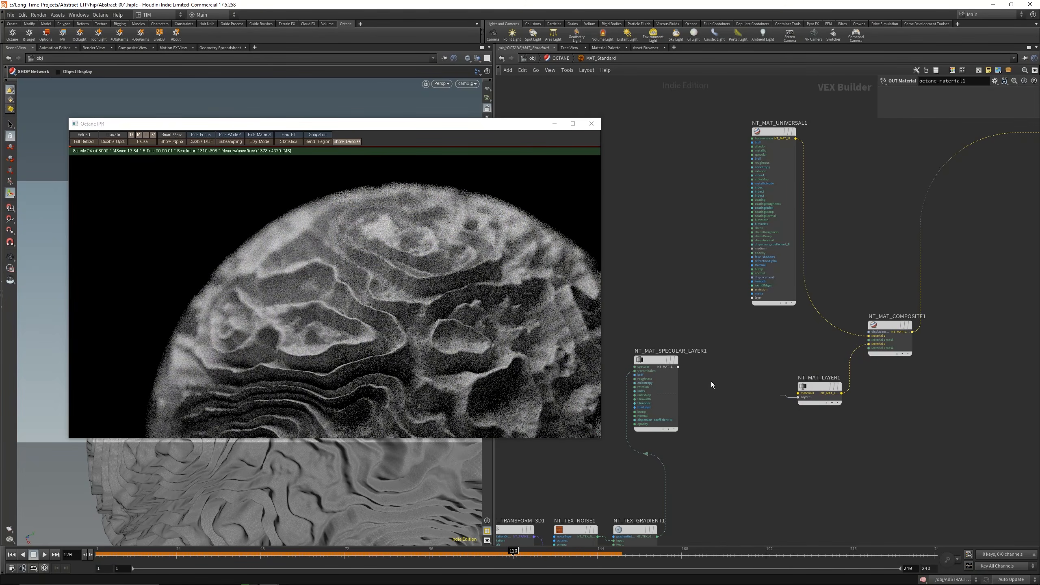
click(678, 368)
drag(661, 362, 707, 382)
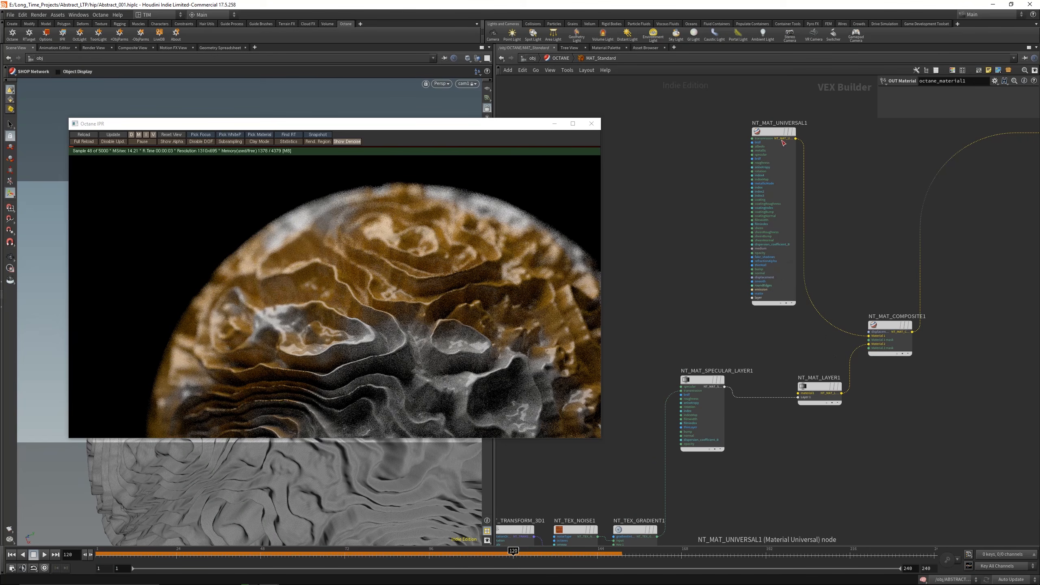
- Try feeding NT_MAT_UNIVERSAL1 into NT_MAT_LAYER1's material input, and cut that wire again
click(795, 138)
click(792, 380)
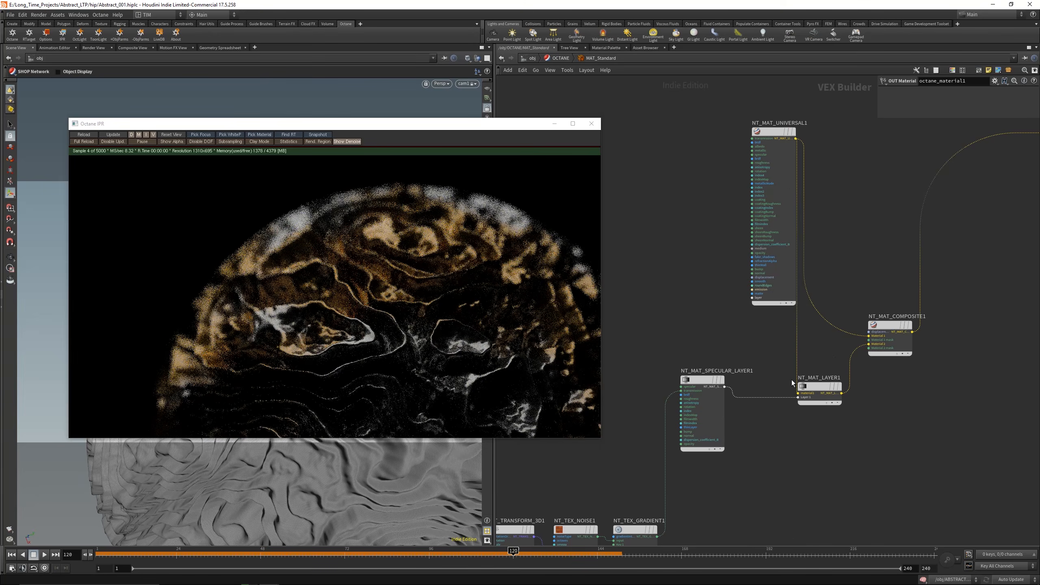
key(y)
drag(812, 358, 792, 360)
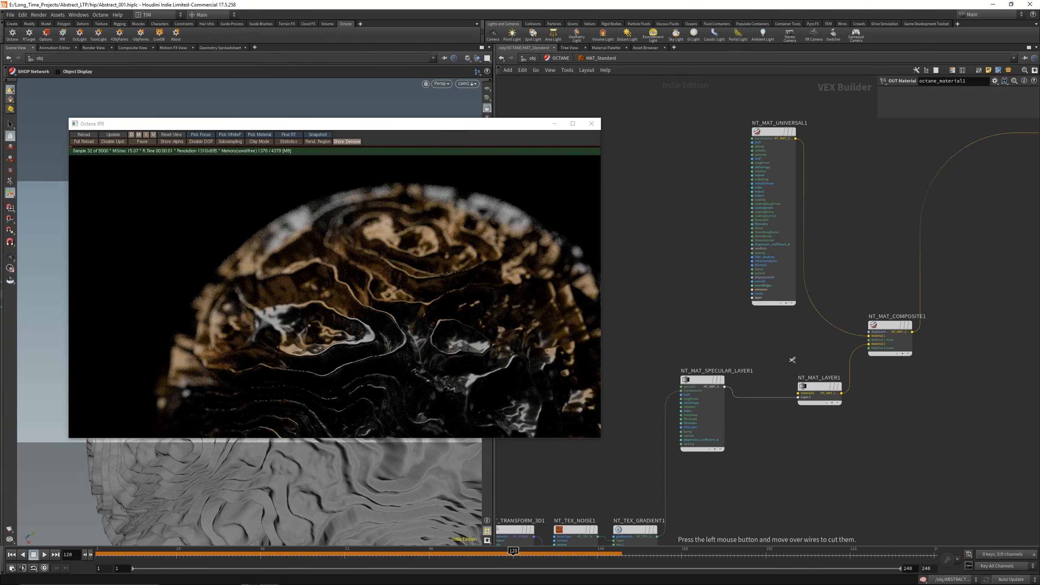
- Select NT_MAT_UNIVERSAL1 and move it further away from NT_MAT_COMPOSITE1
click(770, 132)
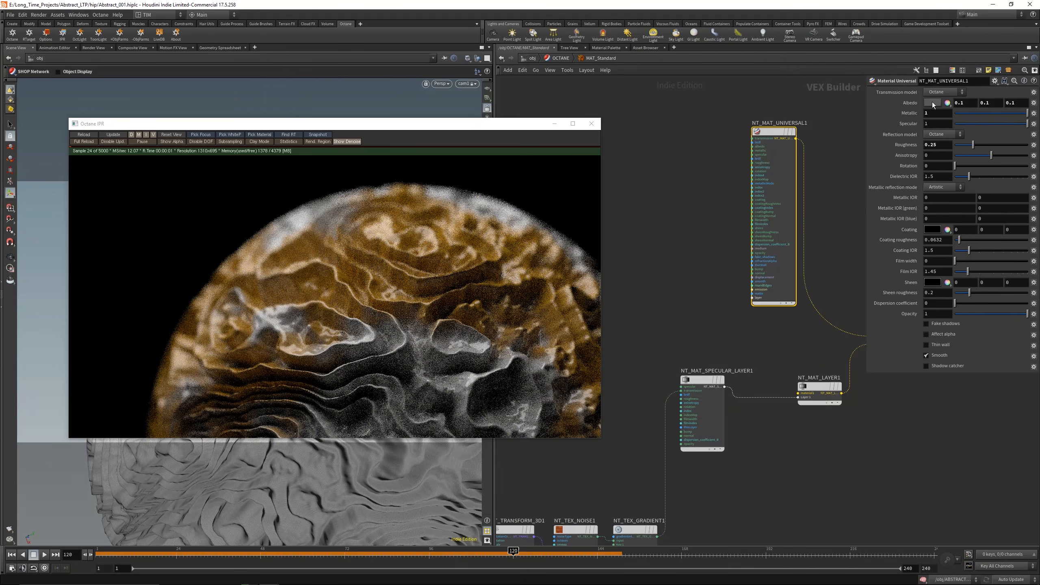
key(Return)
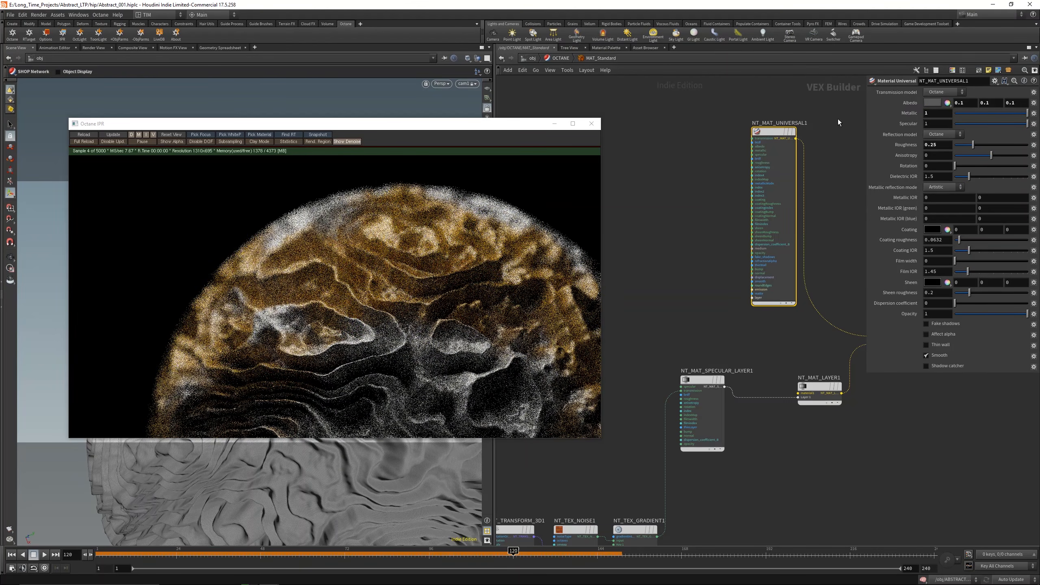
drag(773, 132, 692, 143)
click(778, 201)
middle_drag(833, 333, 762, 344)
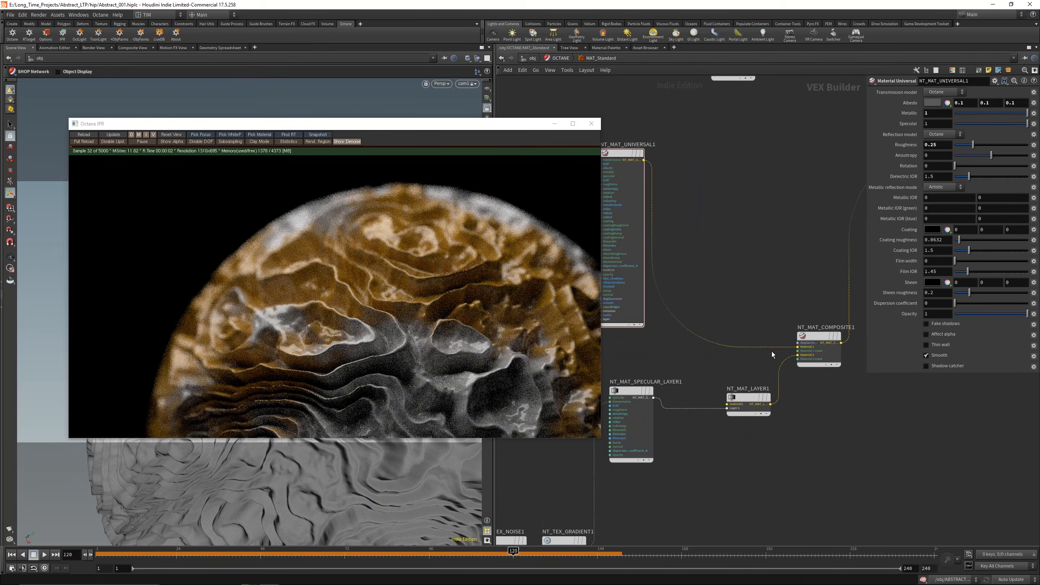
- Connect NT_MAT_UNIVERSAL1 to the material input of NT_MAT_LAYER1
click(644, 160)
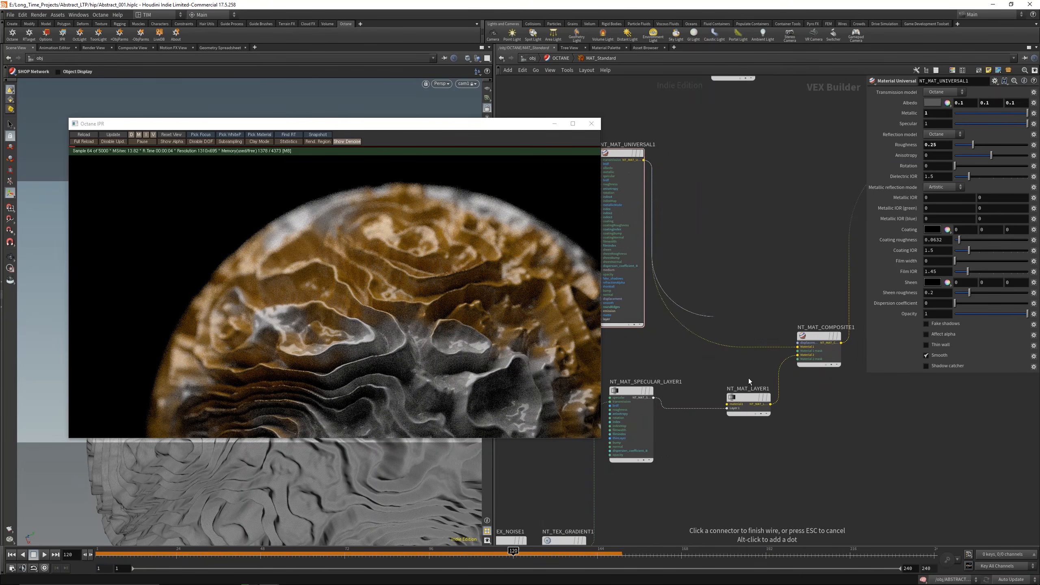
click(727, 403)
middle_drag(701, 441, 772, 372)
scroll(772, 373, down, 2)
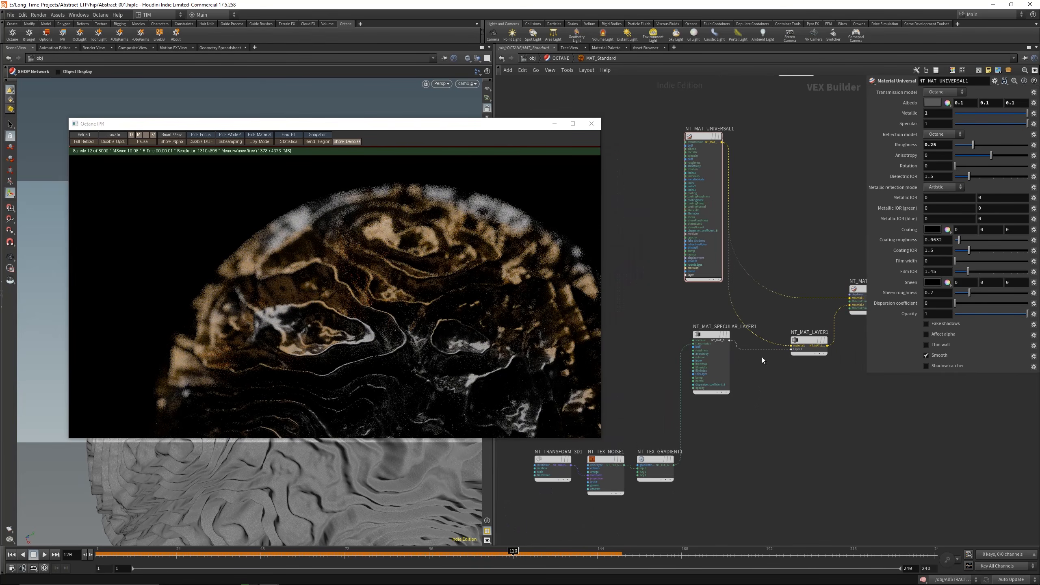
- Space out NT_MAT_SPECULAR_LAYER1 and NT_MAT_LAYER1 ahead of the composite node
drag(716, 338, 684, 343)
scroll(818, 378, up, 1)
middle_drag(815, 378, 782, 373)
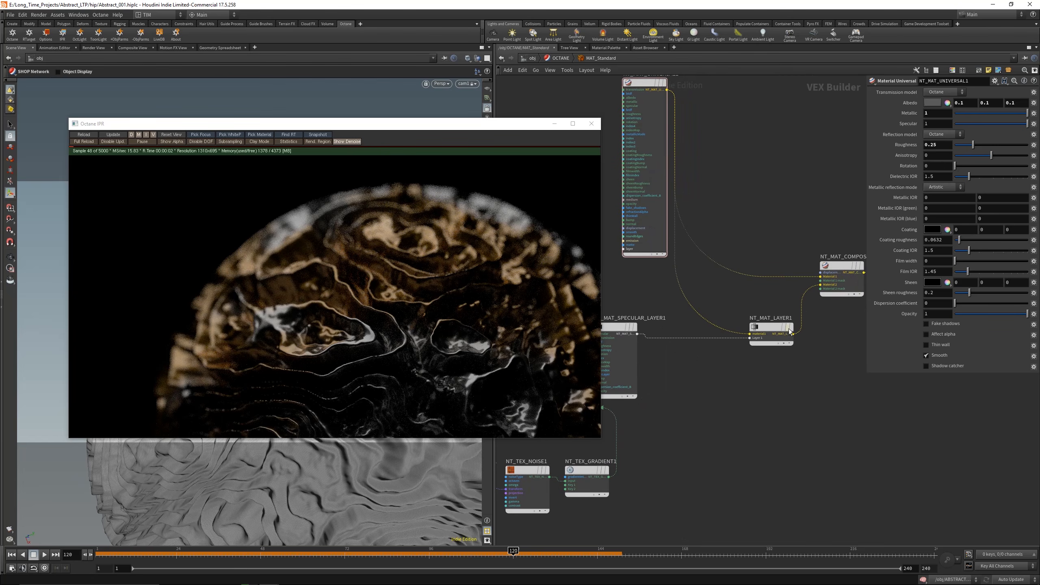
drag(784, 329, 743, 317)
middle_drag(760, 378, 841, 320)
scroll(752, 423, down, 1)
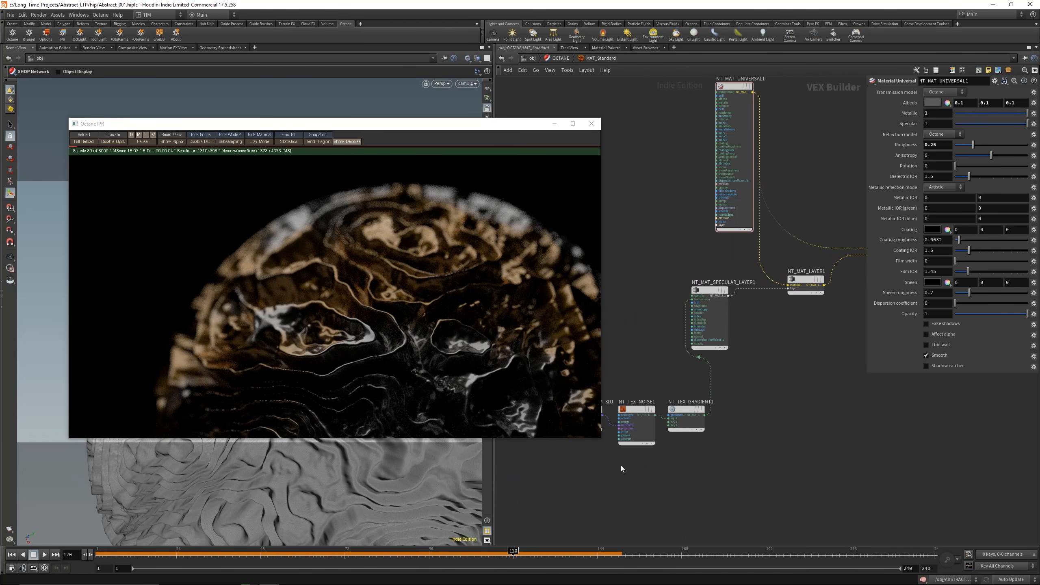
- Duplicate the Transform 3D, noise and gradient chain and place the copy below the original row
middle_drag(621, 465, 708, 480)
drag(643, 491, 865, 469)
key(y)
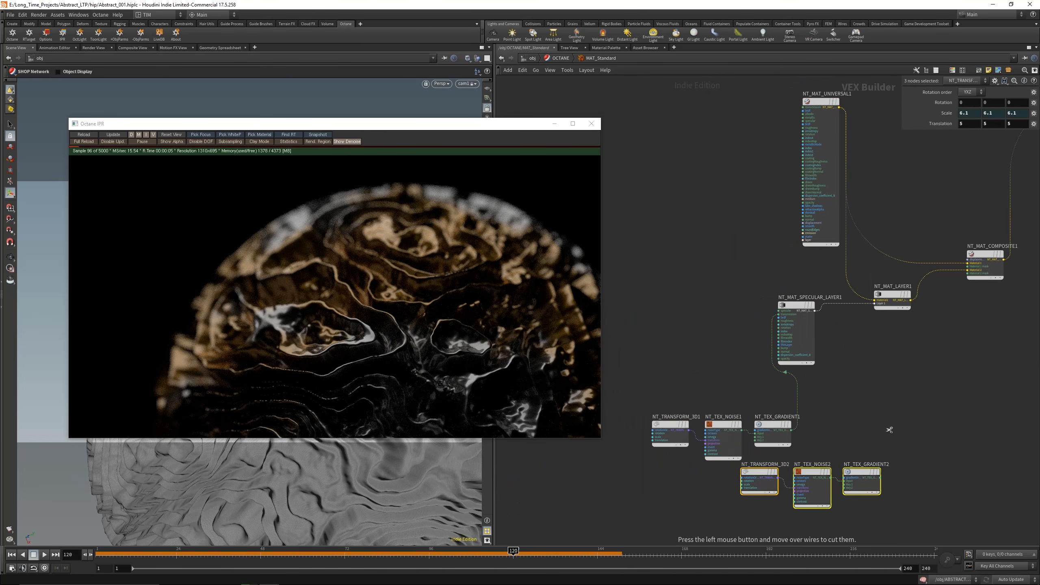
middle_drag(889, 429, 828, 397)
click(802, 445)
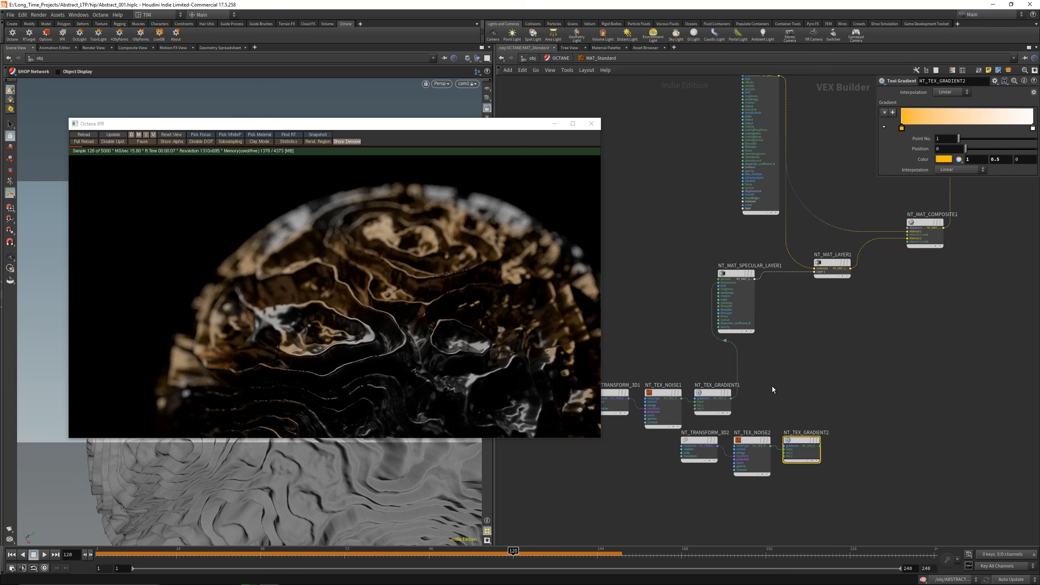
drag(654, 498, 791, 465)
click(797, 484)
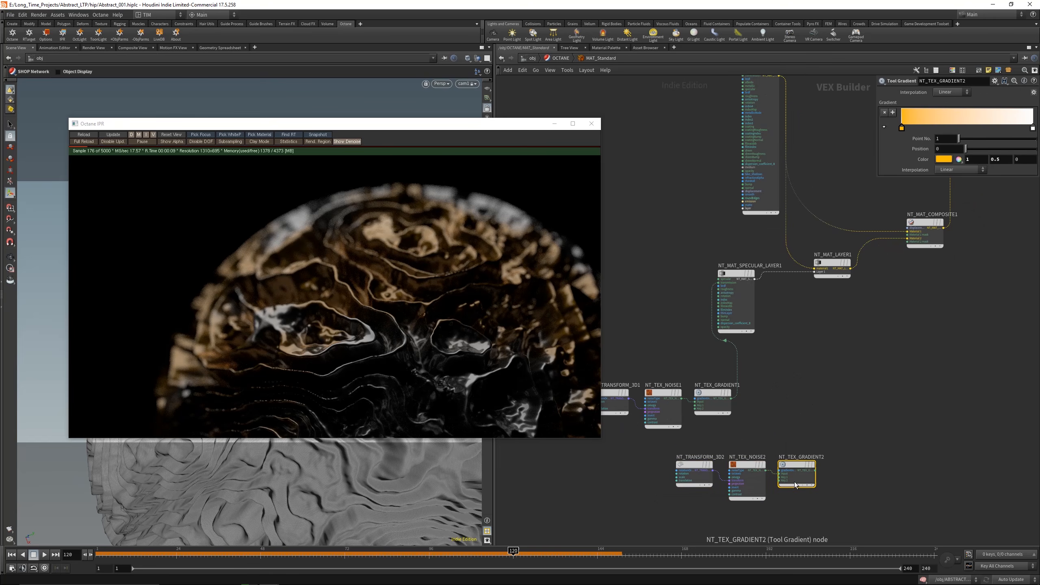
- Delete NT_TEX_GRADIENT2 and connect NT_TEX_NOISE2 to a mask input of NT_MAT_COMPOSITE1, routing the wire around the layer nodes with a dot
key(Delete)
click(766, 470)
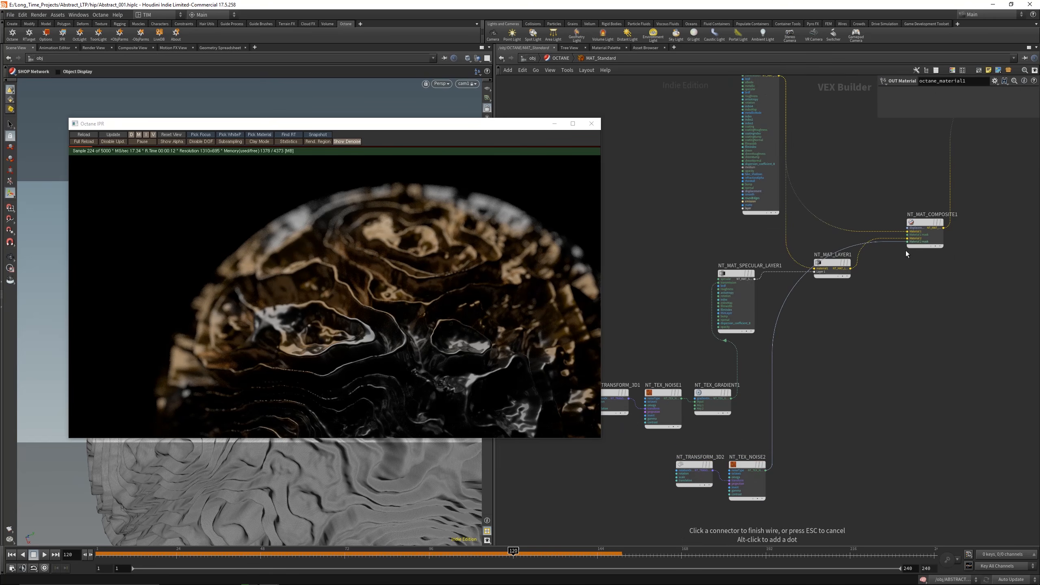
click(907, 237)
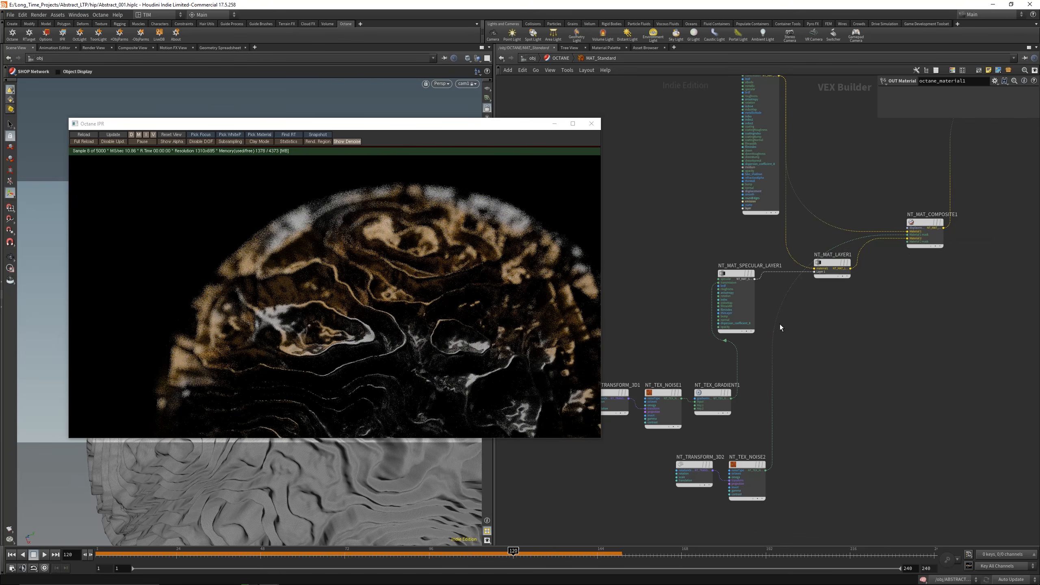
drag(797, 337, 889, 403)
- Set the translation of NT_TRANSFORM_3D2 to 16.2 on all three axes
click(694, 467)
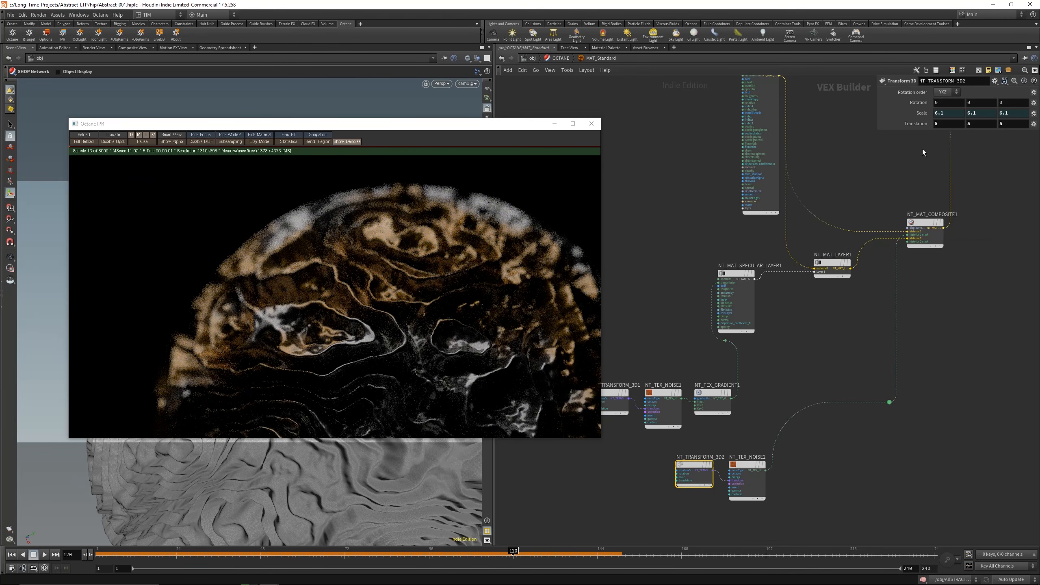
middle_drag(937, 124, 919, 124)
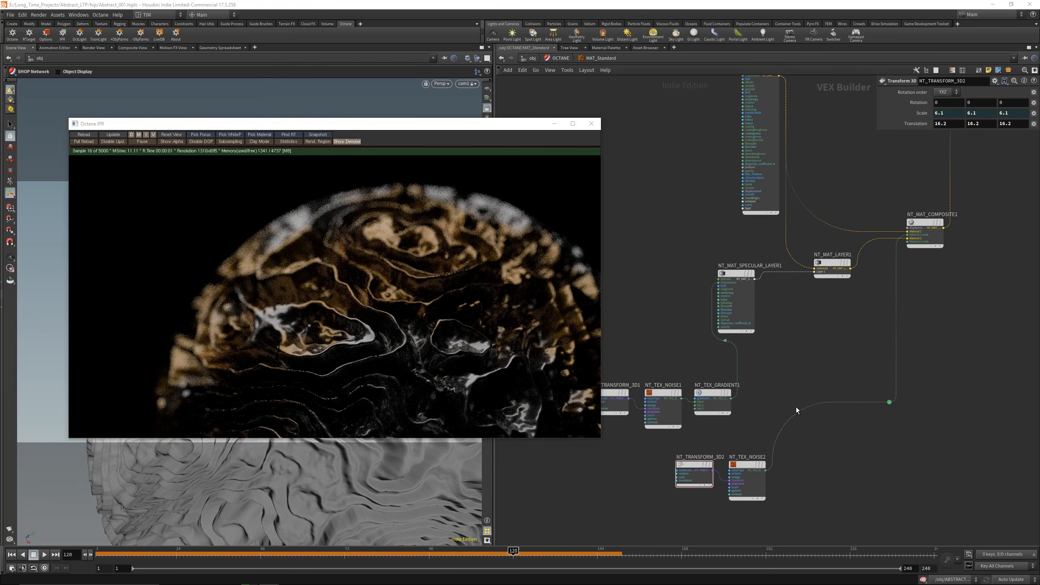
- Delete NT_TRANSFORM_3D2, NT_TEX_NOISE2 and the mask wire, and line up the remaining transform, noise and gradient row with NT_MAT_SPECULAR_LAYER1
drag(666, 512, 766, 447)
key(Delete)
middle_drag(766, 397, 843, 424)
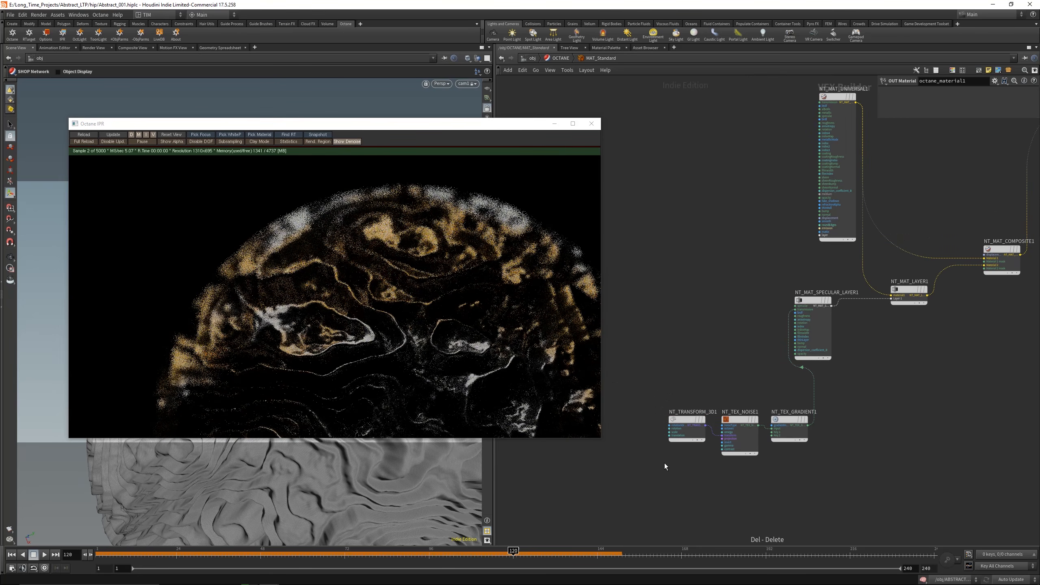
drag(664, 464, 750, 302)
middle_drag(888, 388, 819, 432)
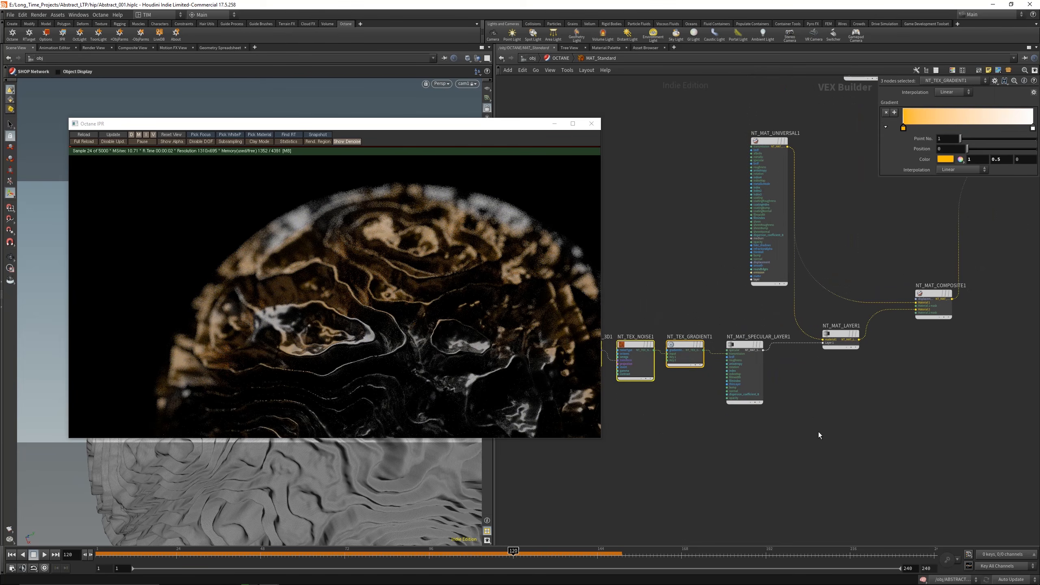
- Select NT_MAT_COMPOSITE1 and try out its material count, leaving it at 2
drag(819, 431, 877, 344)
middle_drag(892, 345, 841, 396)
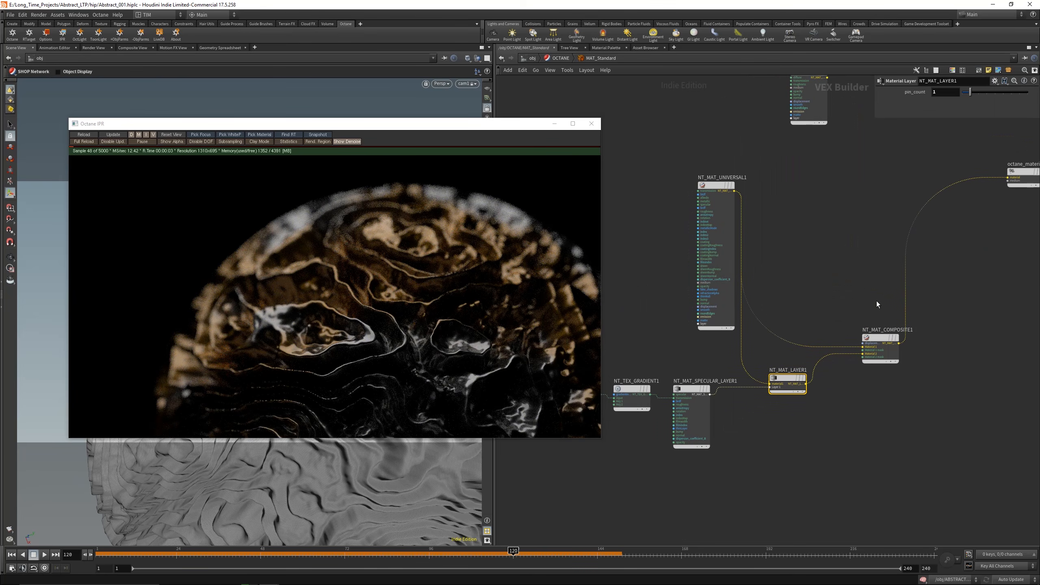
drag(876, 301, 900, 413)
scroll(869, 365, up, 3)
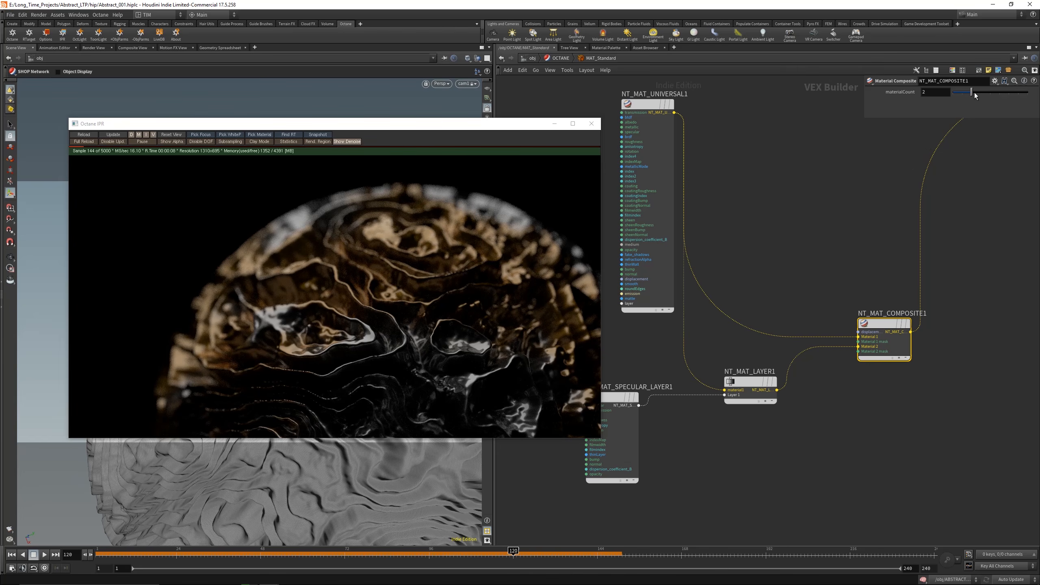
mouse_move(974, 93)
mouse_down()
mouse_move(1009, 88)
mouse_move(944, 105)
mouse_move(970, 98)
mouse_up()
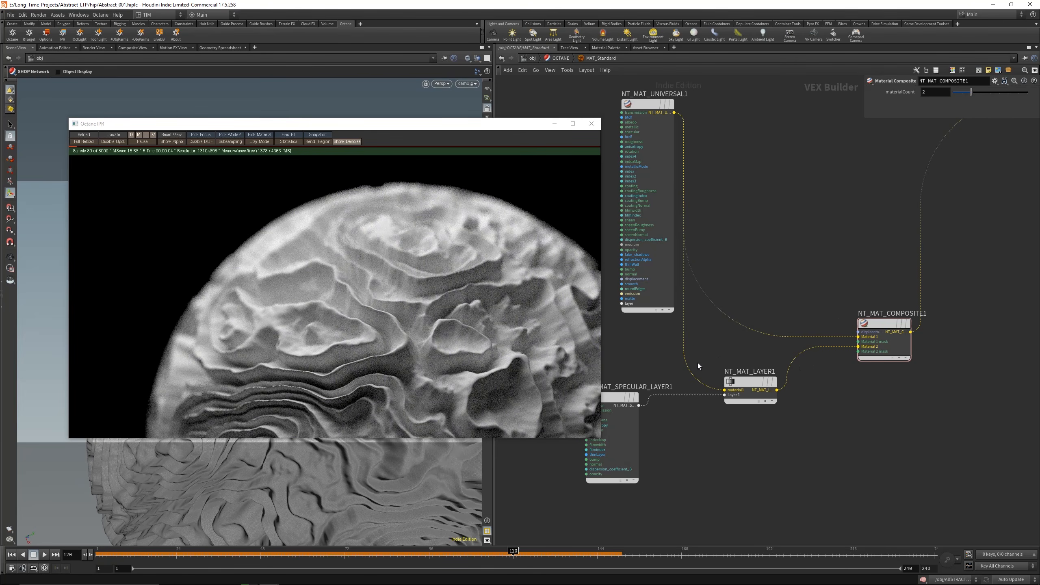
- Cut the wire between NT_MAT_UNIVERSAL1 and NT_MAT_LAYER1 and shift the layer node slightly upward
drag(703, 356, 676, 374)
key(x)
drag(749, 372, 744, 348)
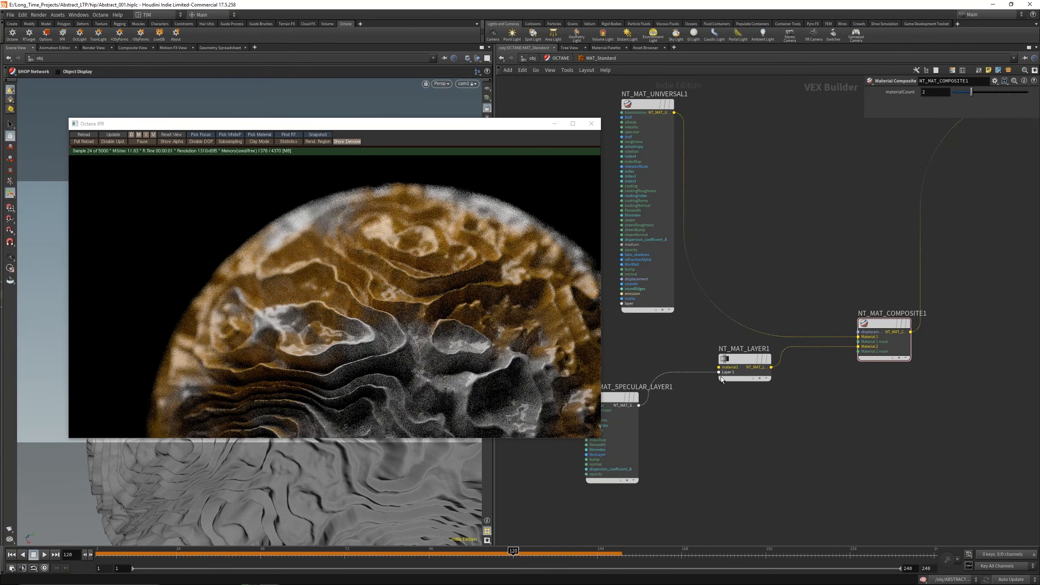
- Rewire NT_MAT_UNIVERSAL1 from the composite to NT_MAT_LAYER1's material input, and connect the layer output to the composite's first material input
scroll(780, 393, down, 1)
click(691, 159)
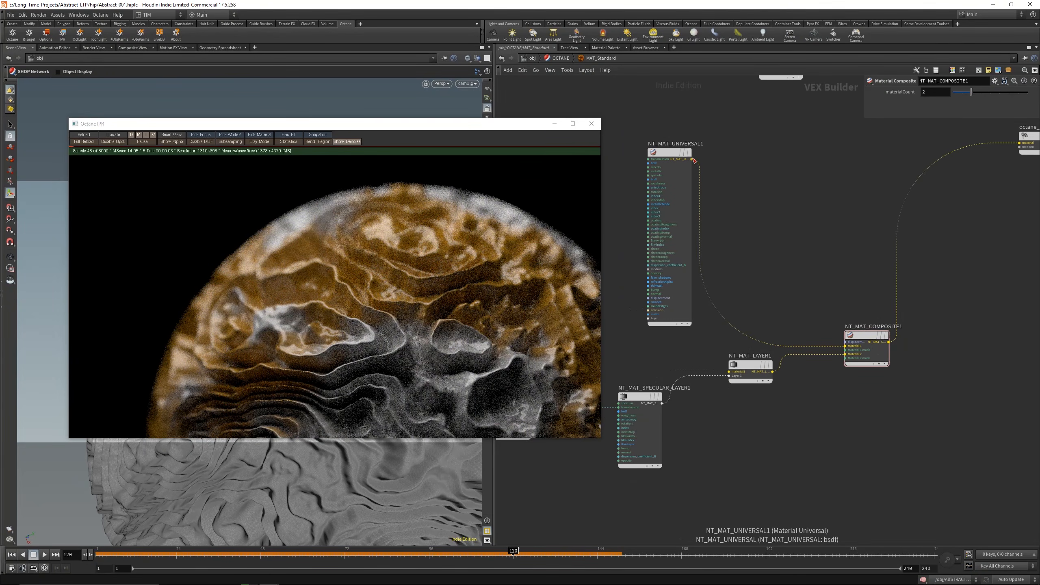
click(734, 367)
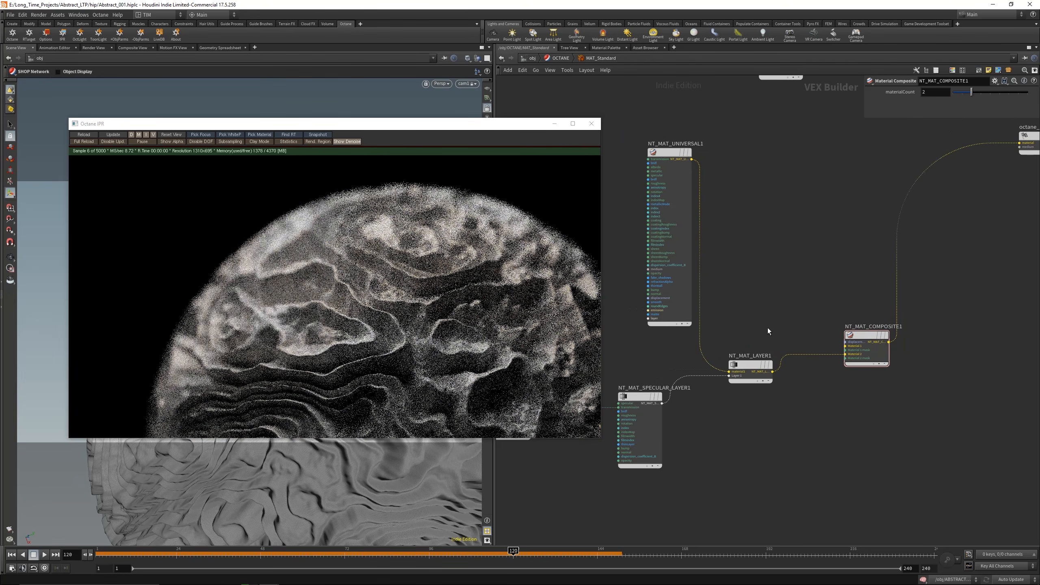
click(847, 354)
click(845, 346)
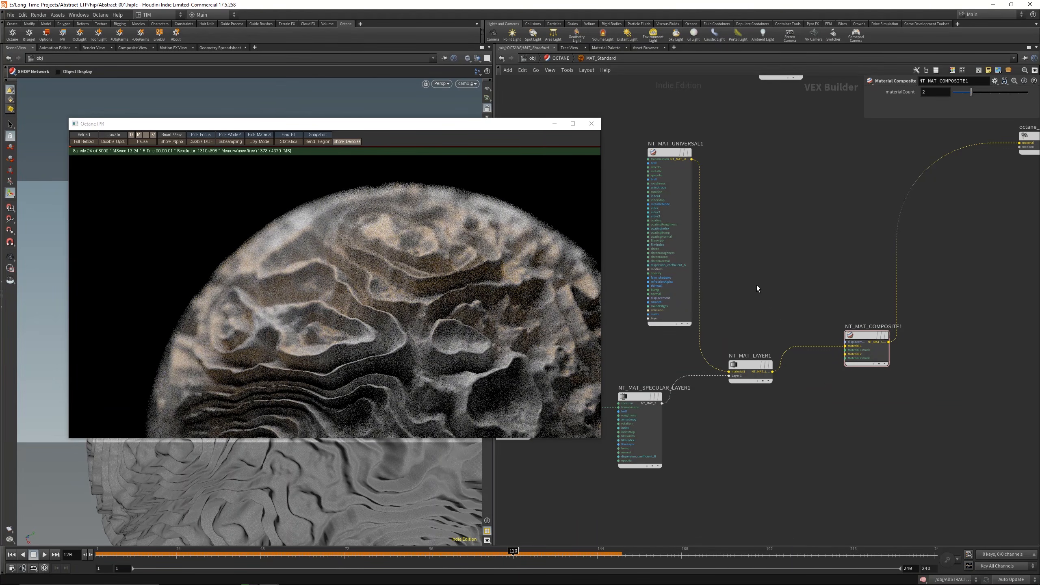
- Delete NT_MAT_COMPOSITE1 and connect NT_MAT_LAYER1 directly to the material input of octane_material1, placing the layer node closer to it
scroll(763, 283, down, 1)
middle_drag(775, 268, 796, 313)
key(Delete)
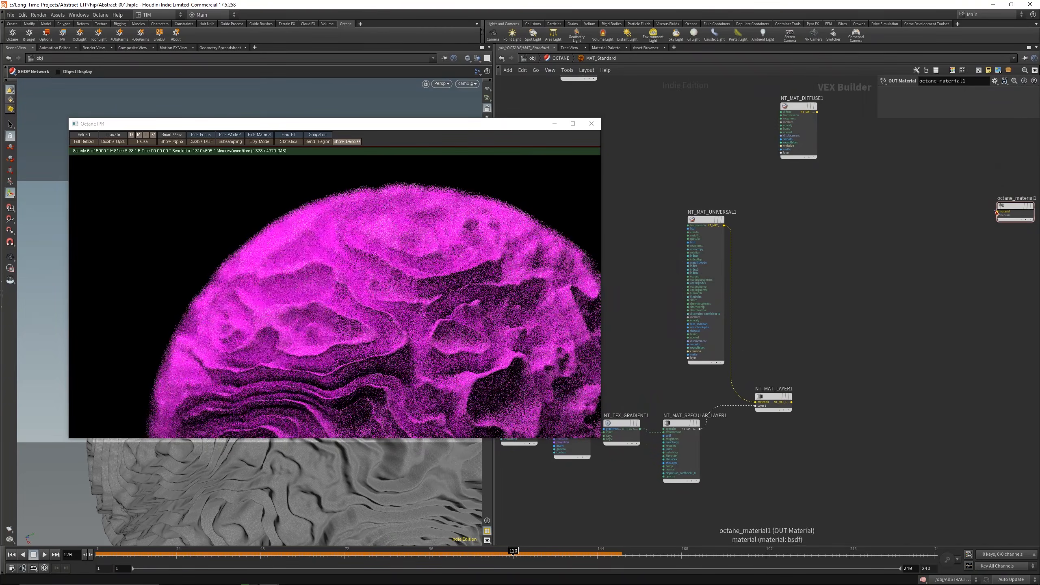
click(996, 211)
click(792, 403)
drag(770, 397, 845, 352)
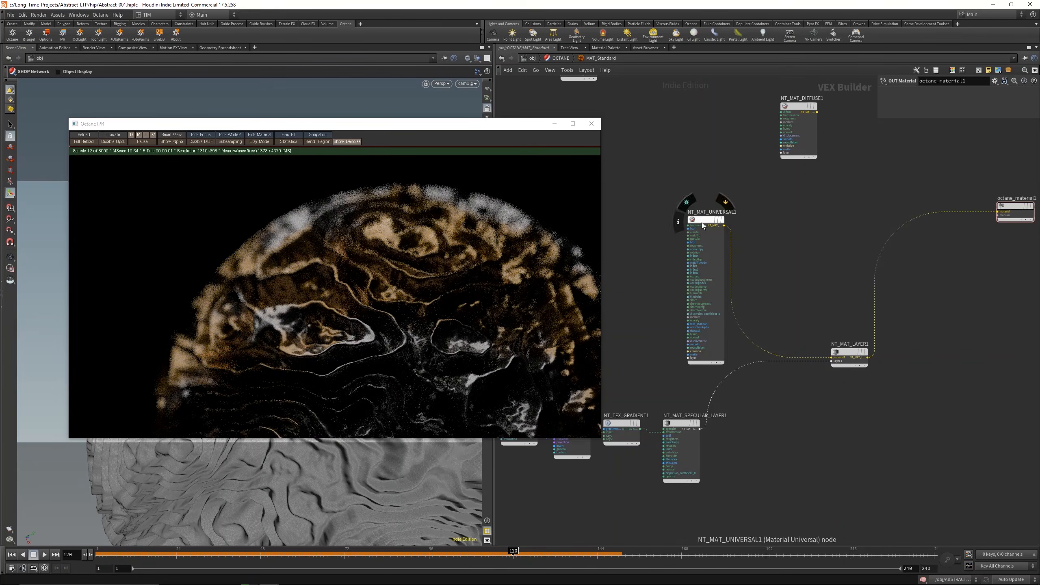
- Align NT_MAT_UNIVERSAL1 above NT_MAT_SPECULAR_LAYER1 and select NT_TEX_GRADIENT1 to show its parameters
drag(704, 224, 678, 228)
middle_drag(752, 436, 891, 412)
click(764, 388)
click(912, 410)
scroll(727, 319, down, 3)
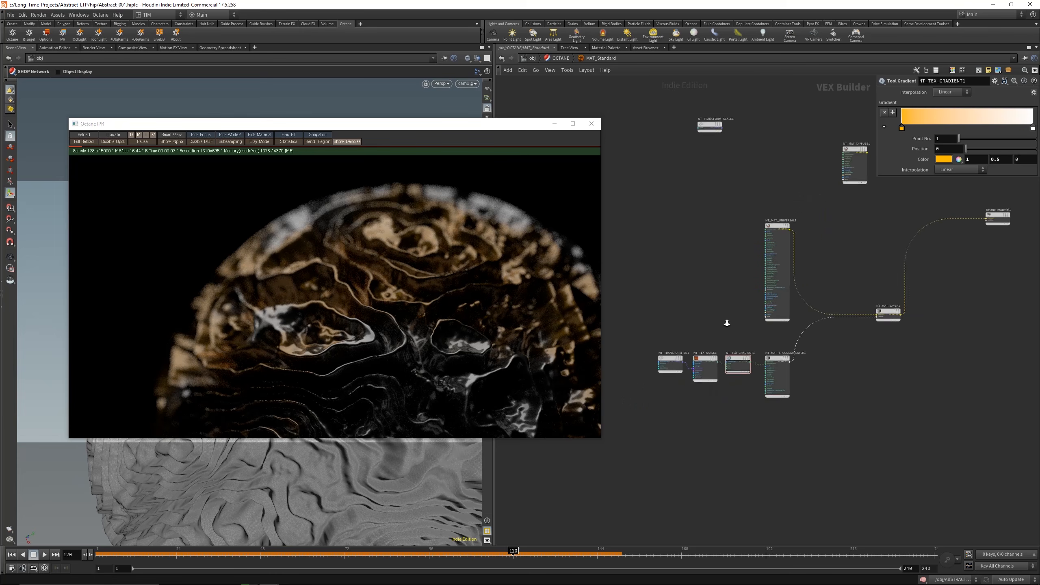
scroll(726, 315, up, 1)
- Open the OCTANE render target network and examine the settings of NT_IMAGER_CAMERA1 and NT_KERN_PATHTRACING1
click(559, 58)
key(u)
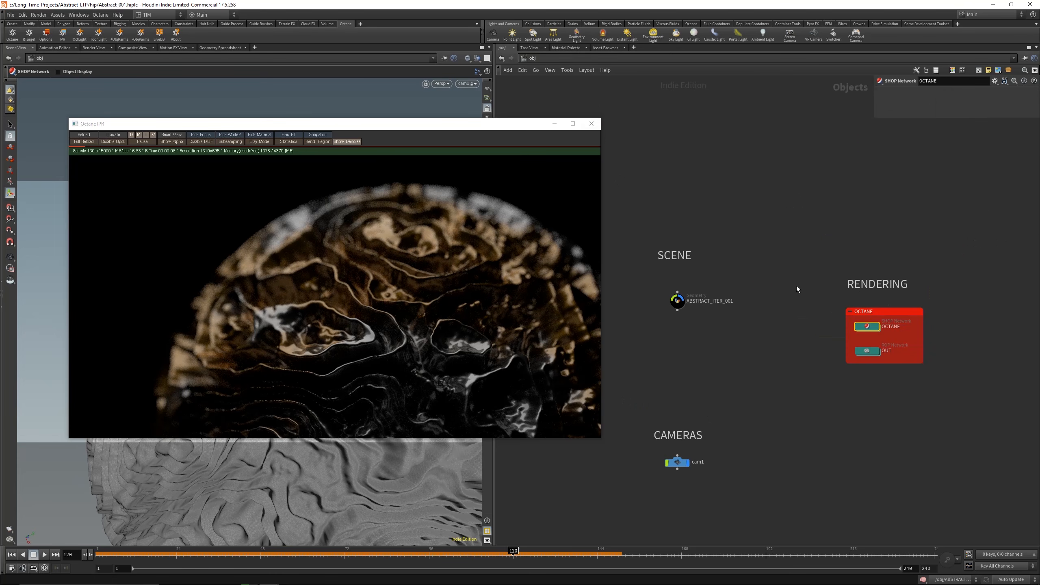
double_click(865, 326)
double_click(957, 247)
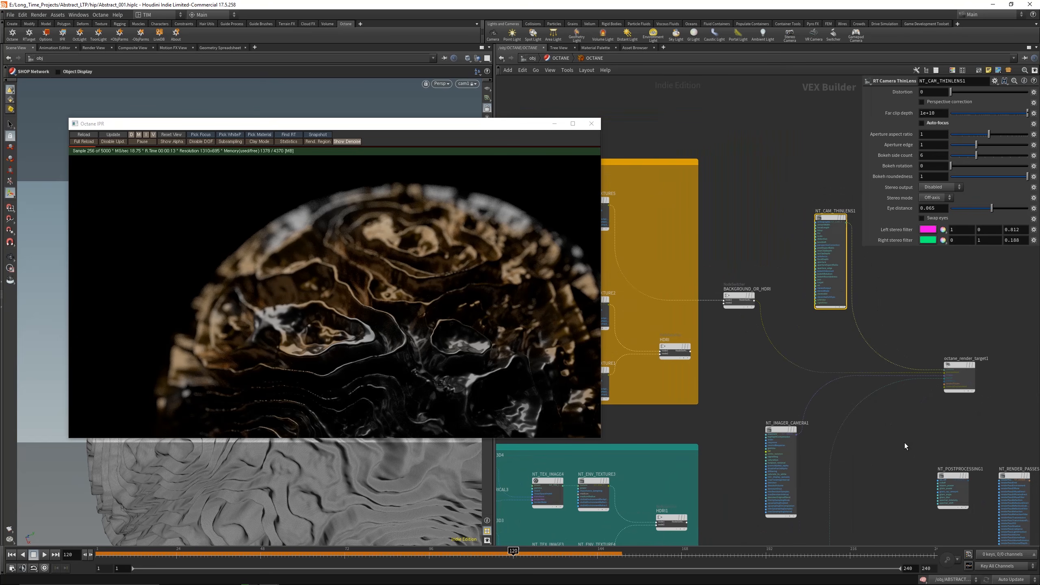
middle_drag(904, 442, 827, 248)
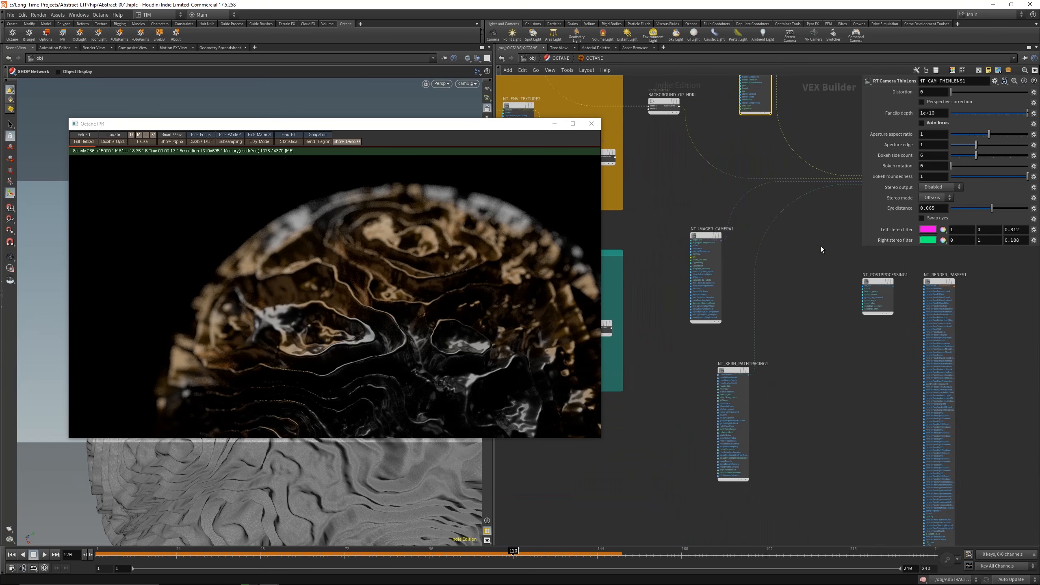
click(705, 236)
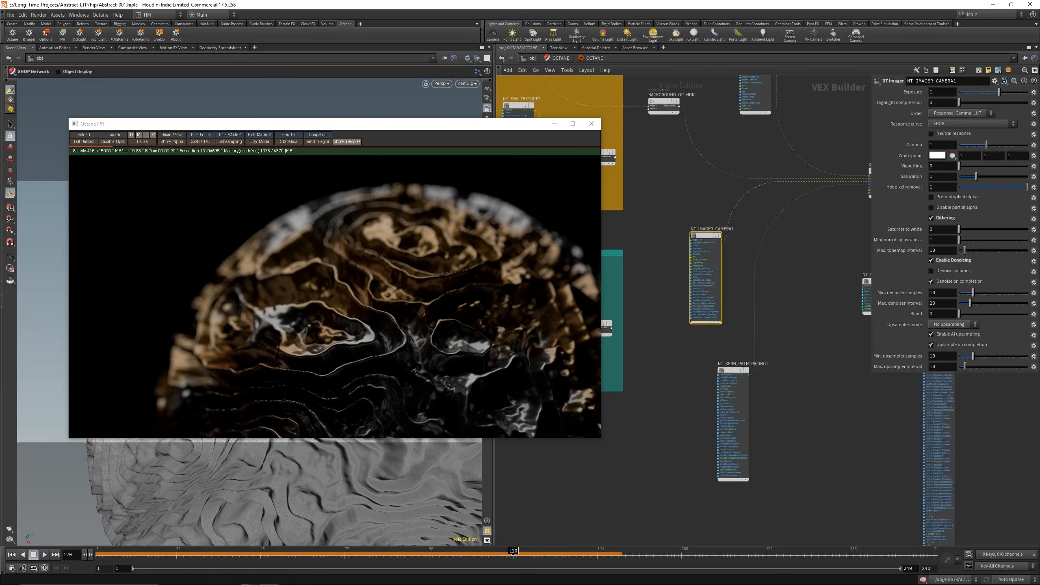
click(733, 385)
middle_drag(799, 421, 758, 406)
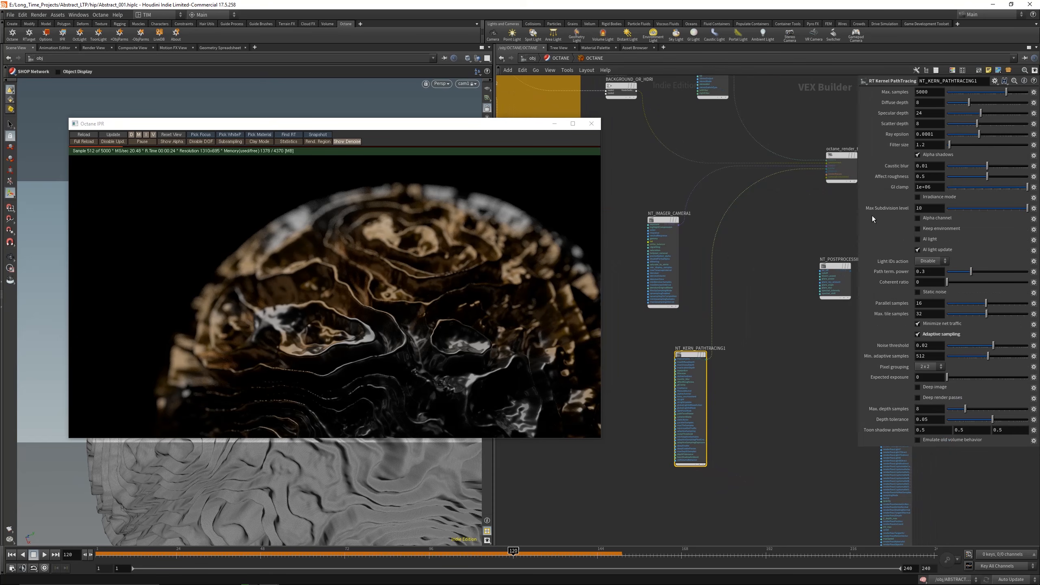
middle_drag(796, 335, 791, 382)
- Return to the MAT_Standard material network and its gradient node
key(u)
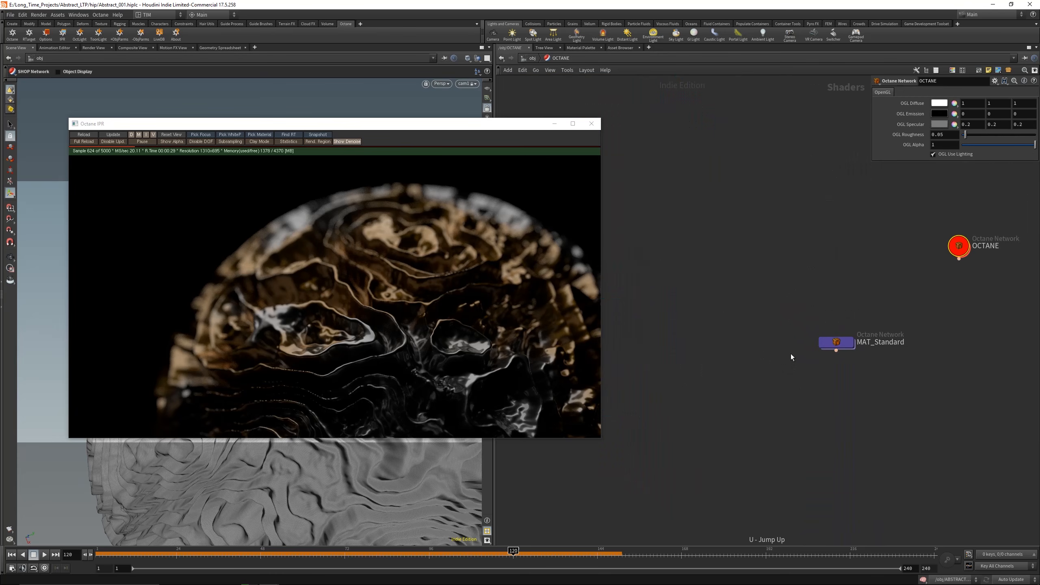
key(u)
key(i)
key(i)
scroll(775, 321, up, 3)
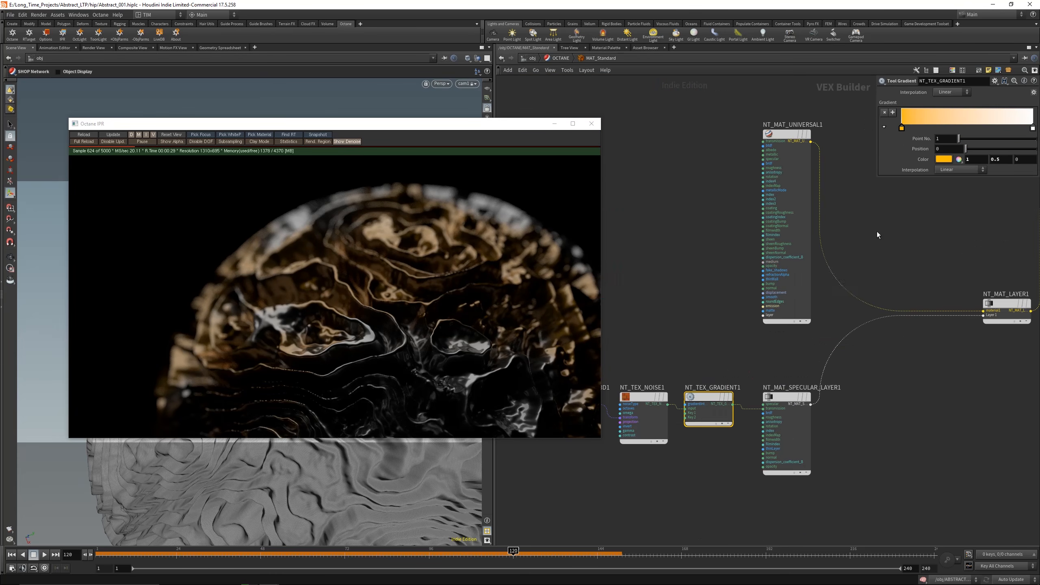
- Try pink, red and teal for the first colour point of NT_TEX_GRADIENT1, and settle on cyan (0, 1, 1)
double_click(901, 128)
click(834, 174)
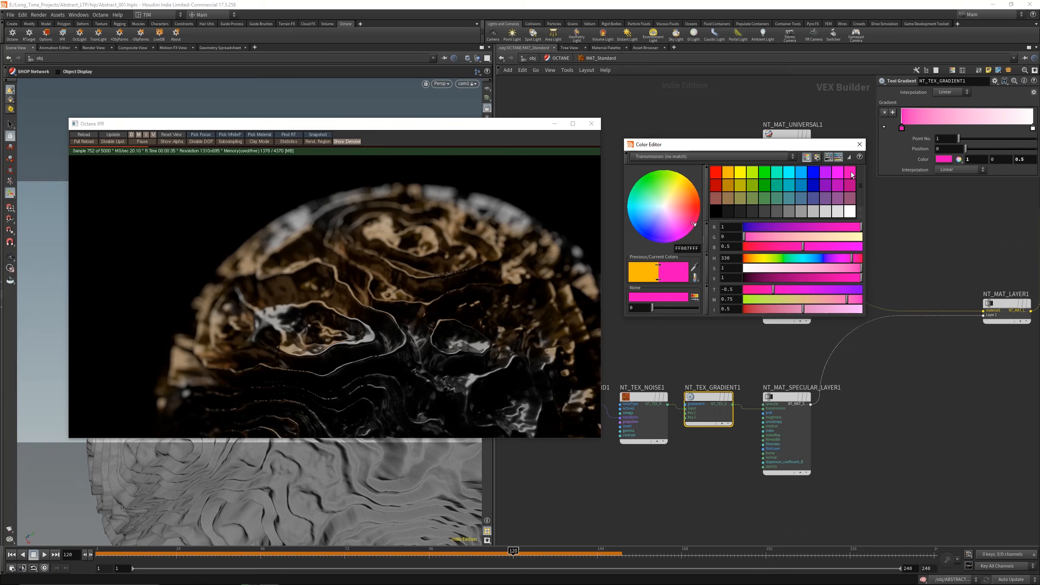
click(714, 175)
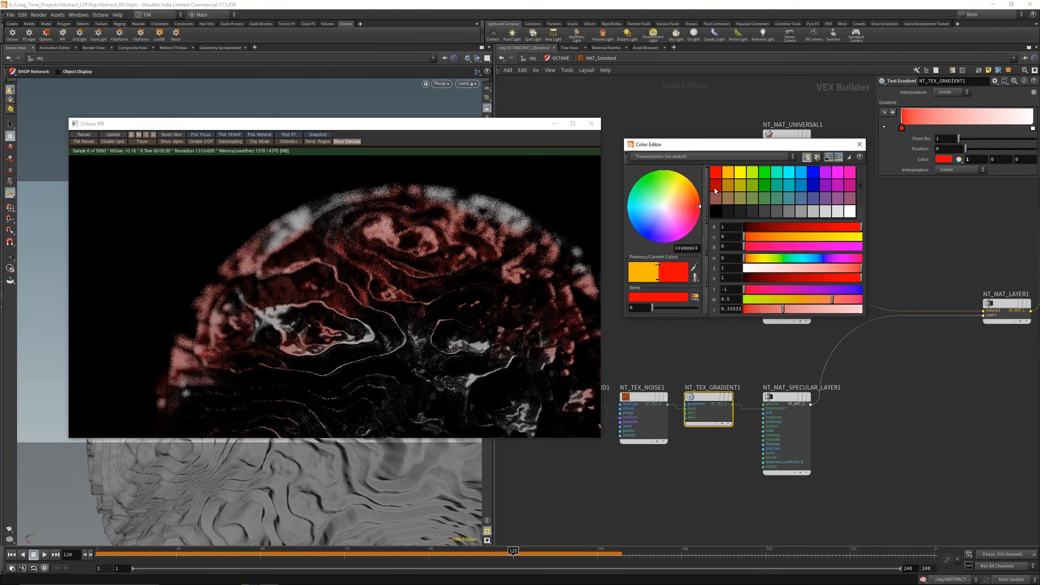
click(716, 186)
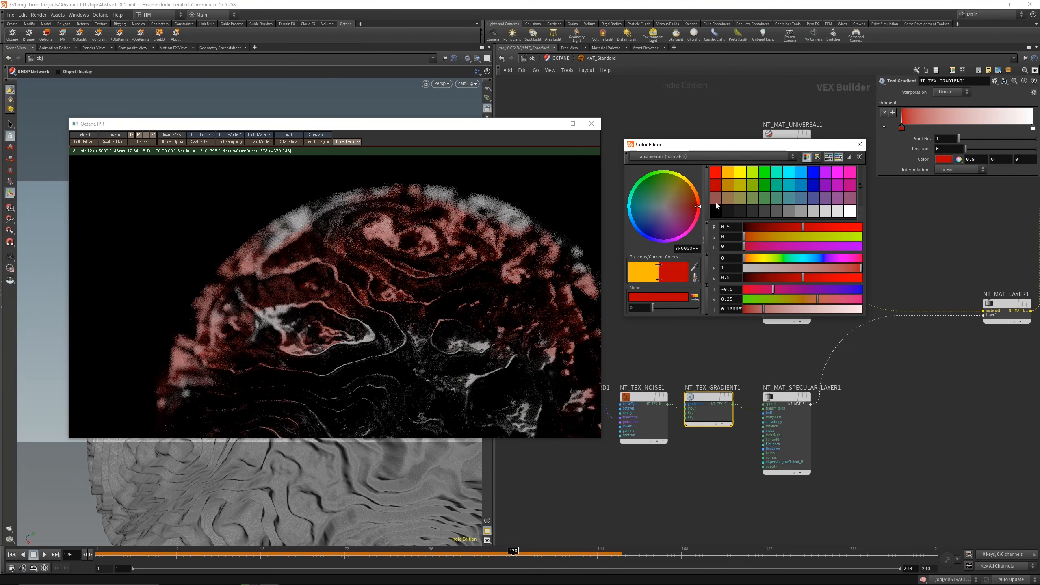
click(719, 170)
click(775, 174)
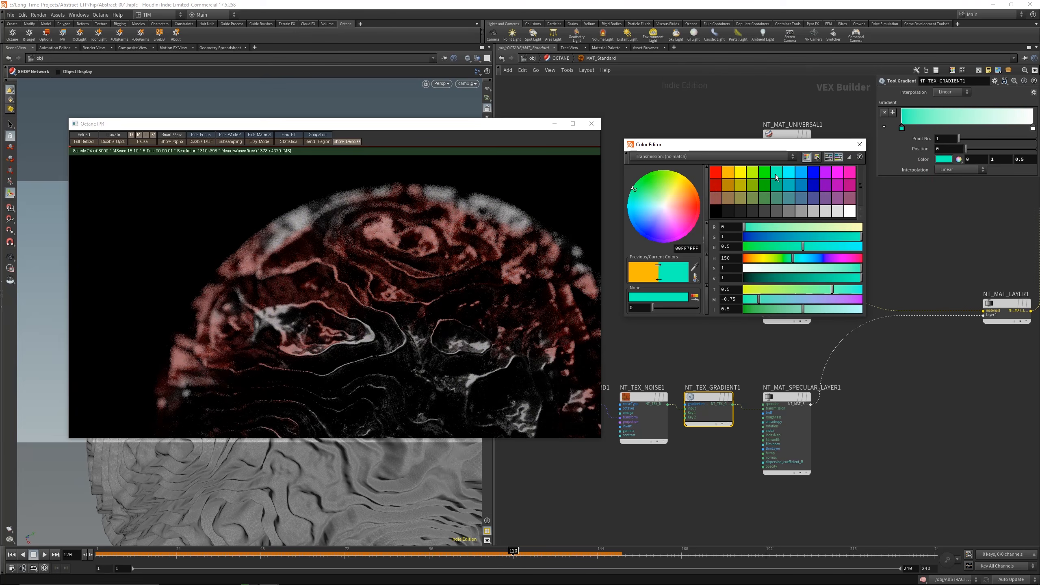
click(788, 173)
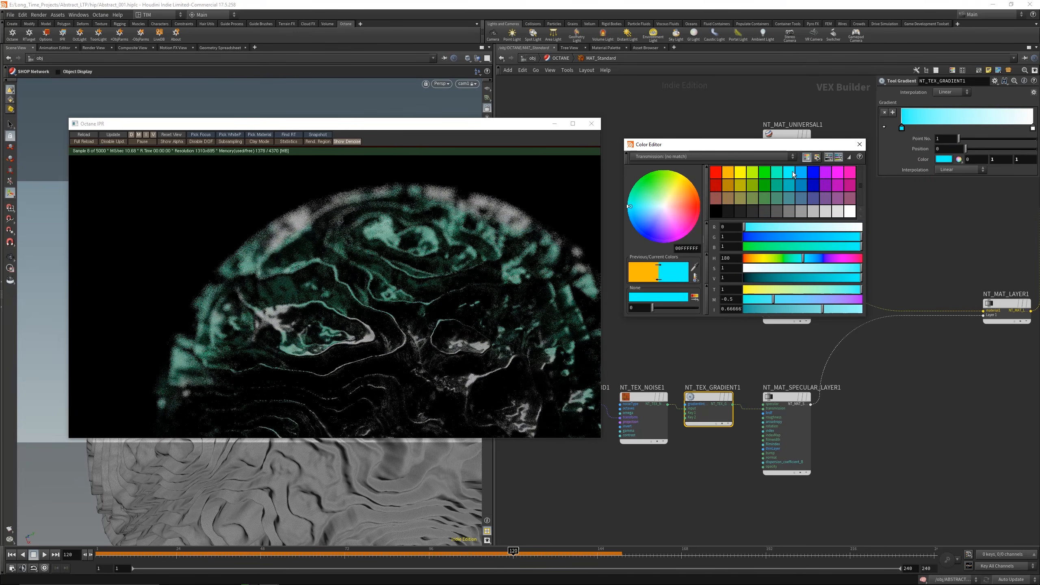
click(859, 144)
scroll(728, 289, down, 3)
middle_drag(683, 255, 696, 341)
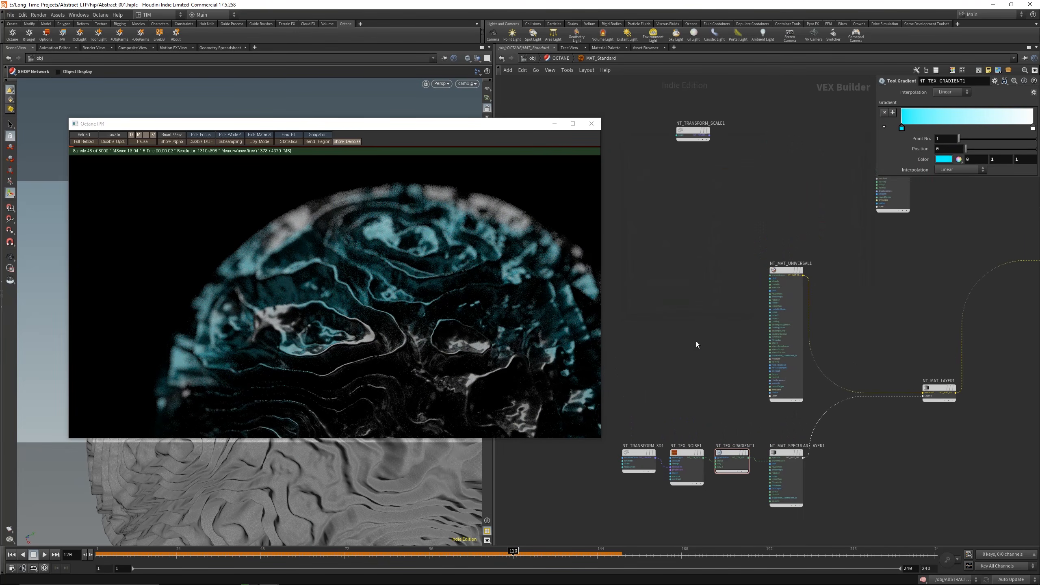
scroll(721, 295, down, 6)
right_drag(721, 297, 720, 269)
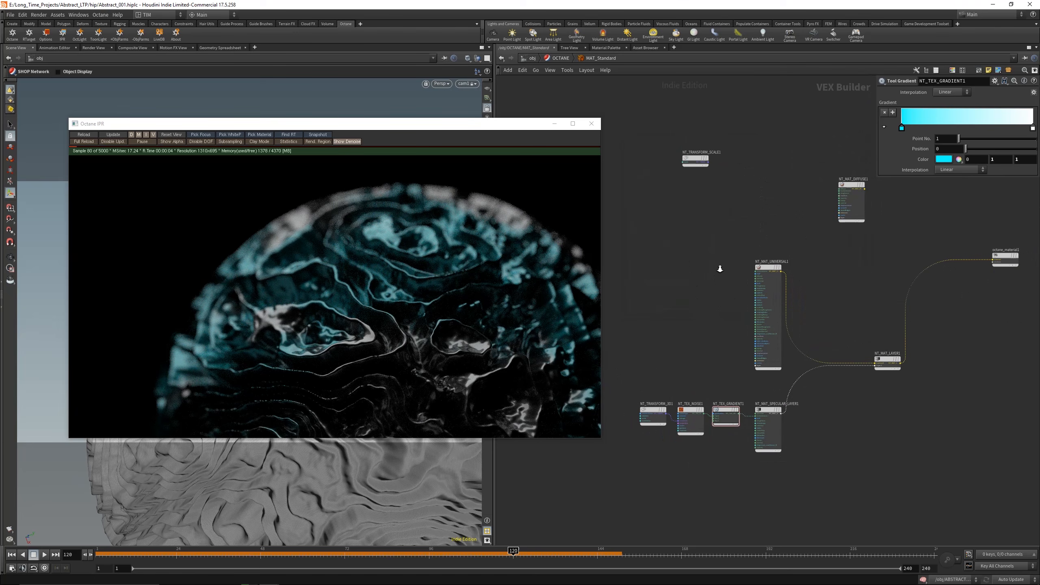